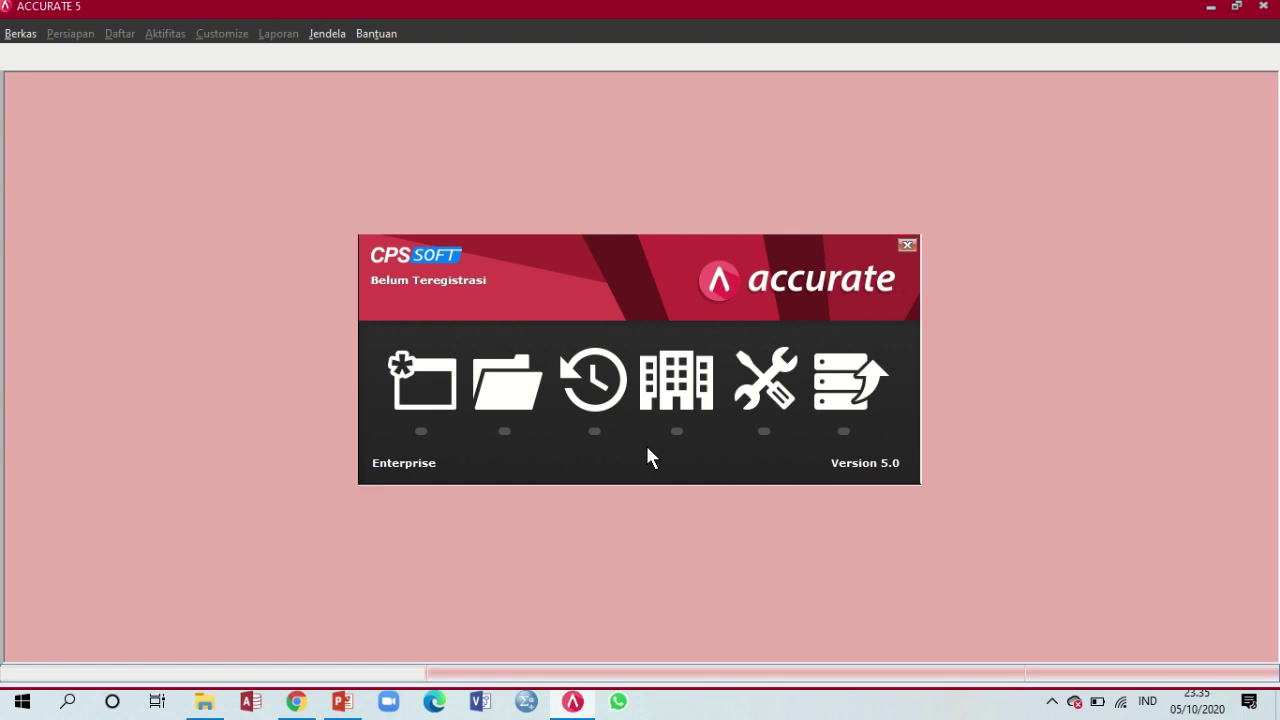
Start a new company database and browse to the Data (D:) drive as its location
click(407, 392)
mouse_move(634, 20)
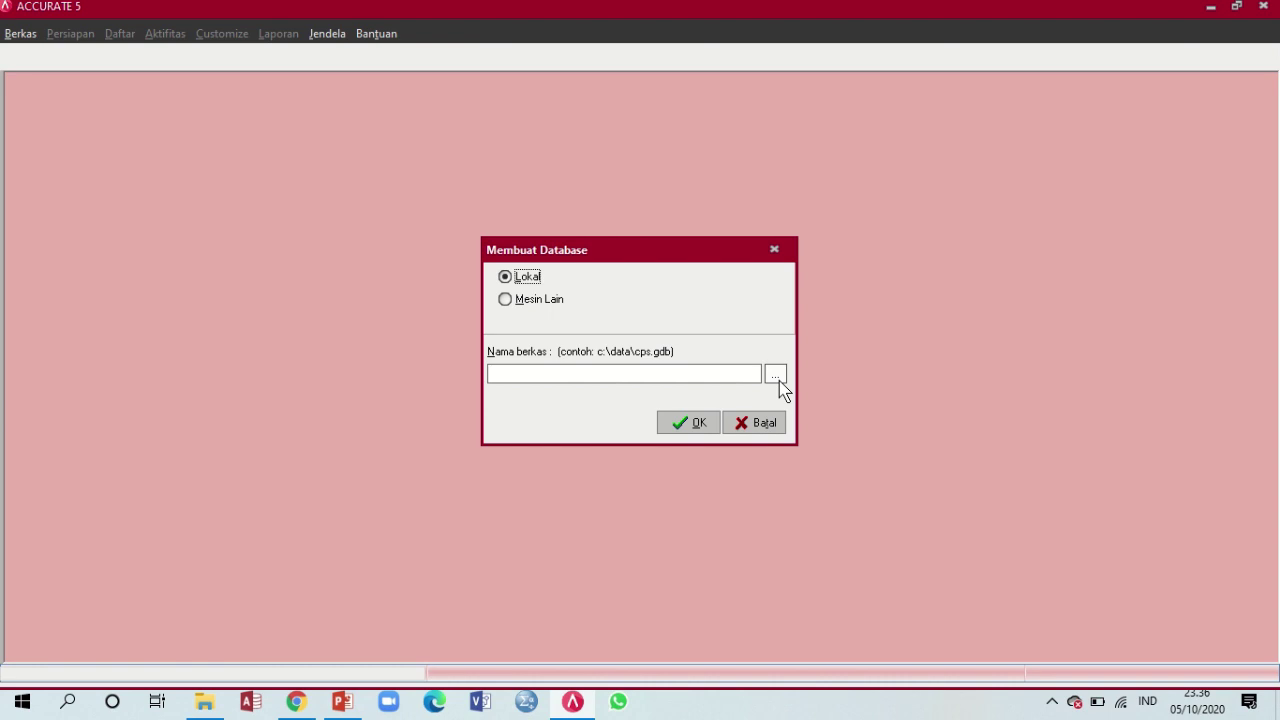
click(779, 379)
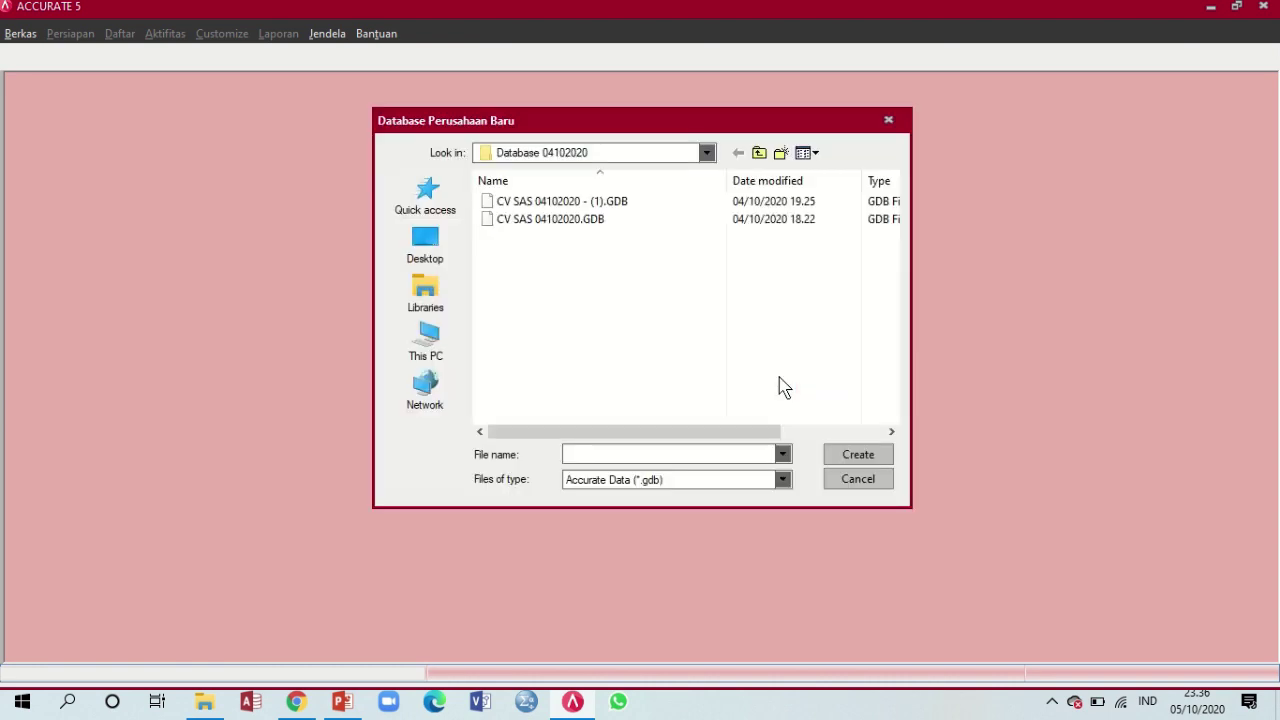
click(430, 352)
scroll(660, 278, down, 3)
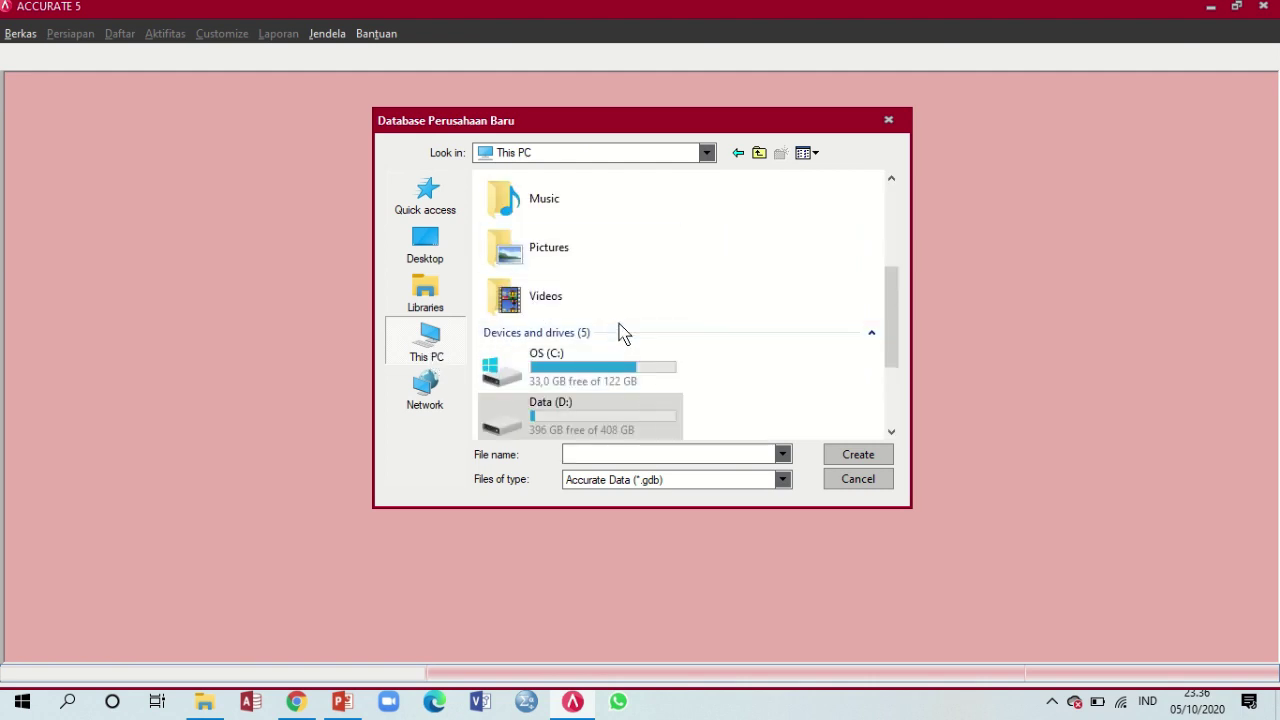
scroll(622, 330, down, 3)
double_click(614, 276)
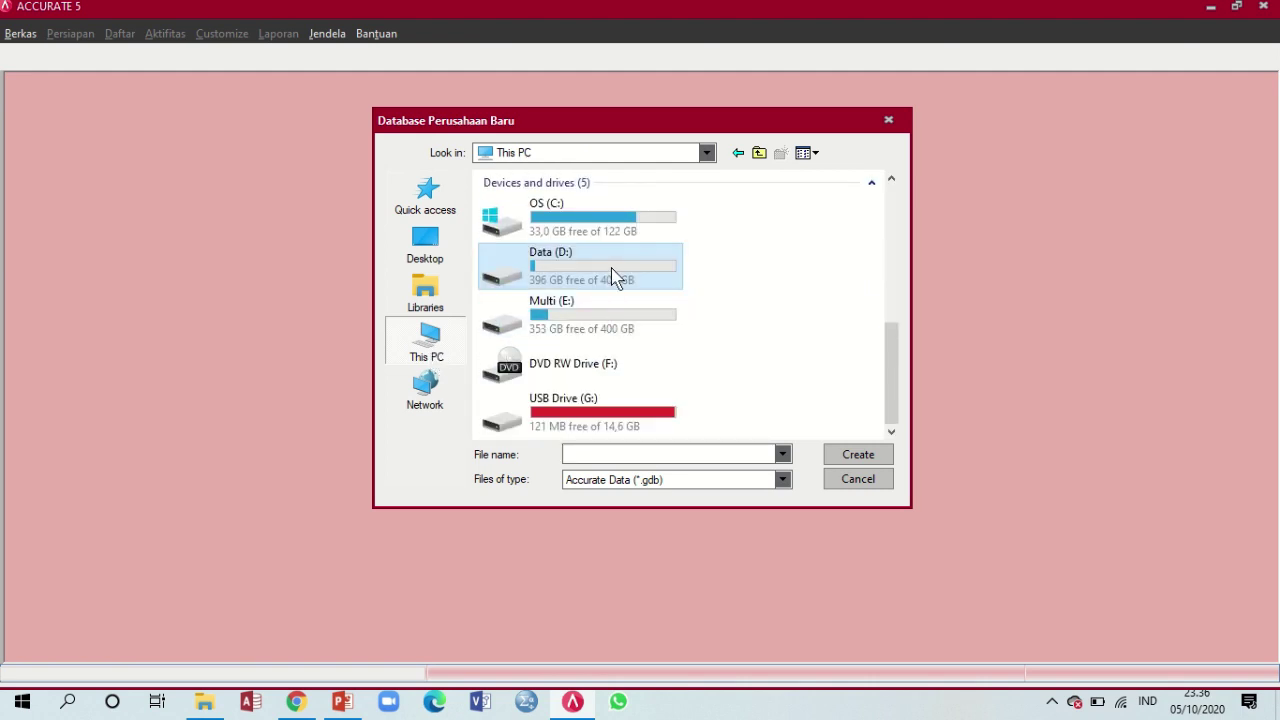
Create a Shyni Salon folder on D: and name the file with the student ID, name and 'Shyni Salon'
scroll(612, 276, down, 4)
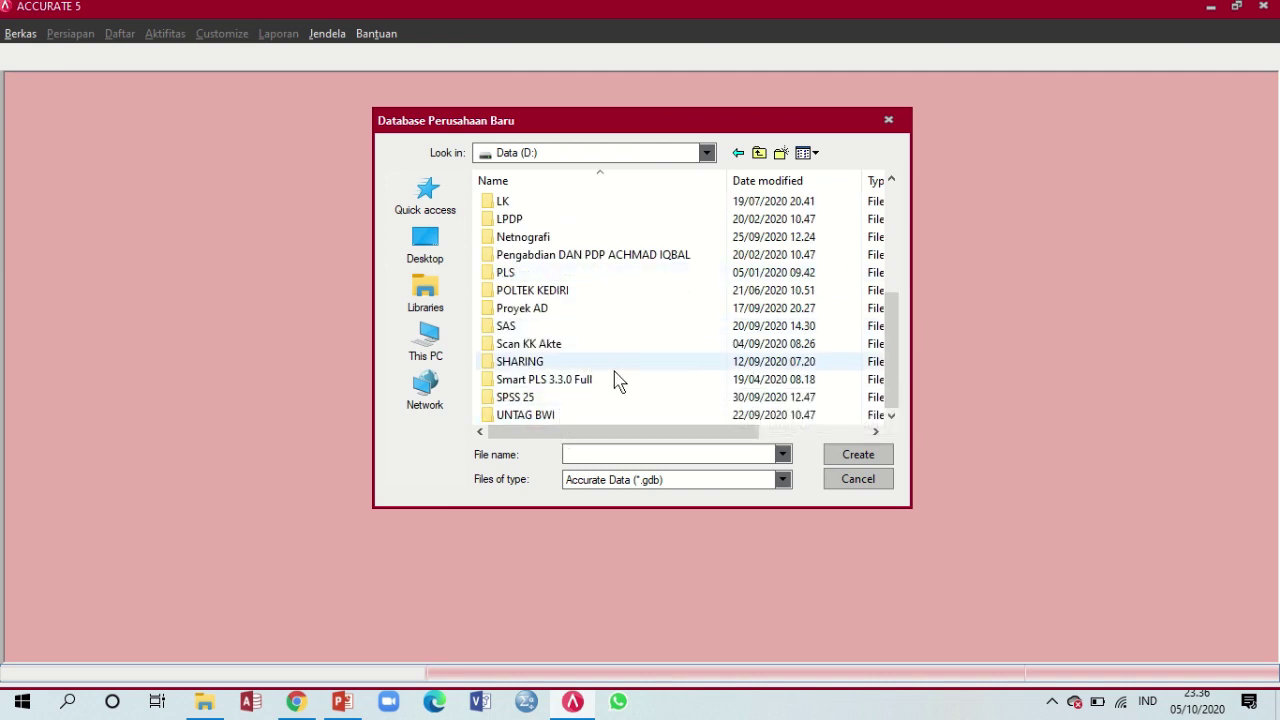
scroll(590, 372, up, 4)
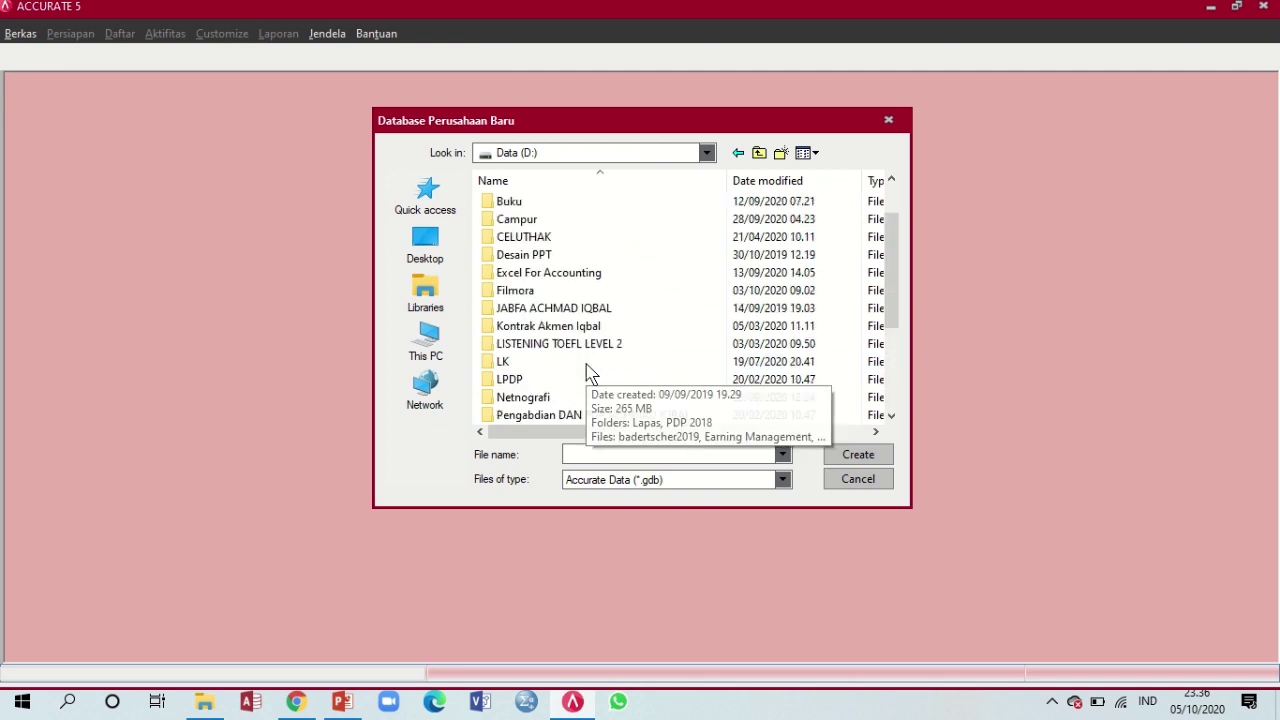
click(781, 153)
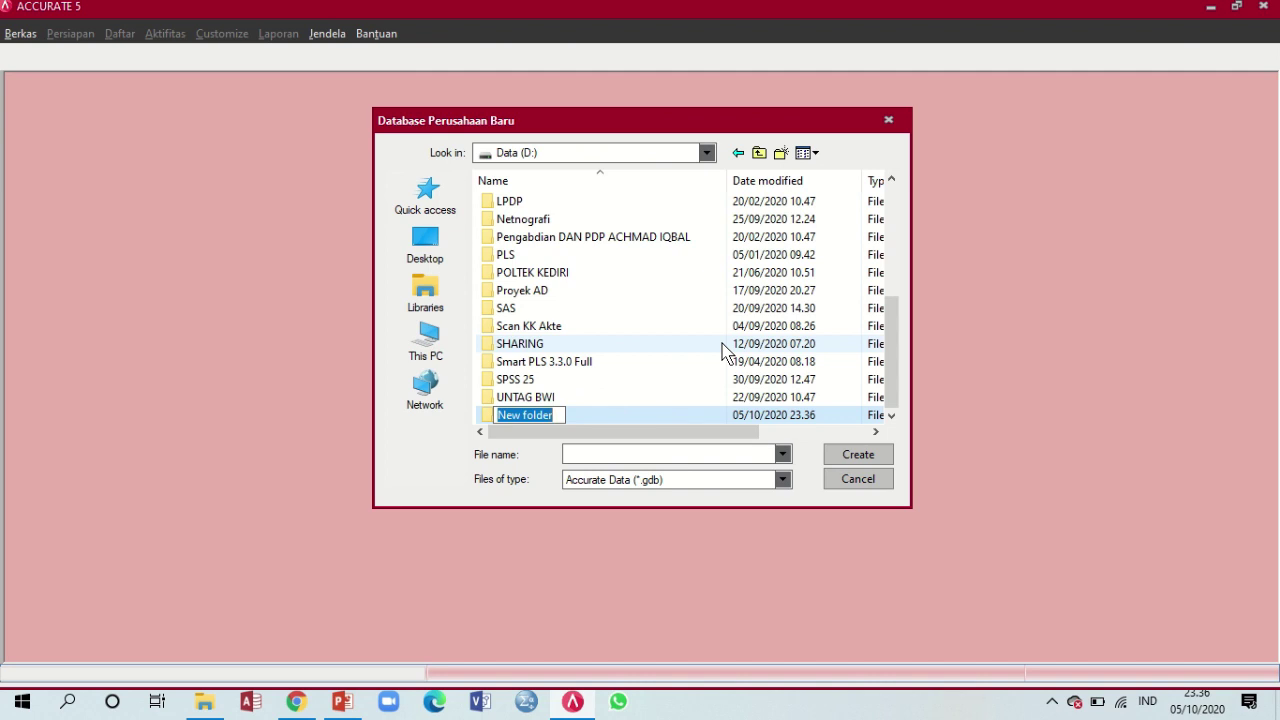
text(Shyn)
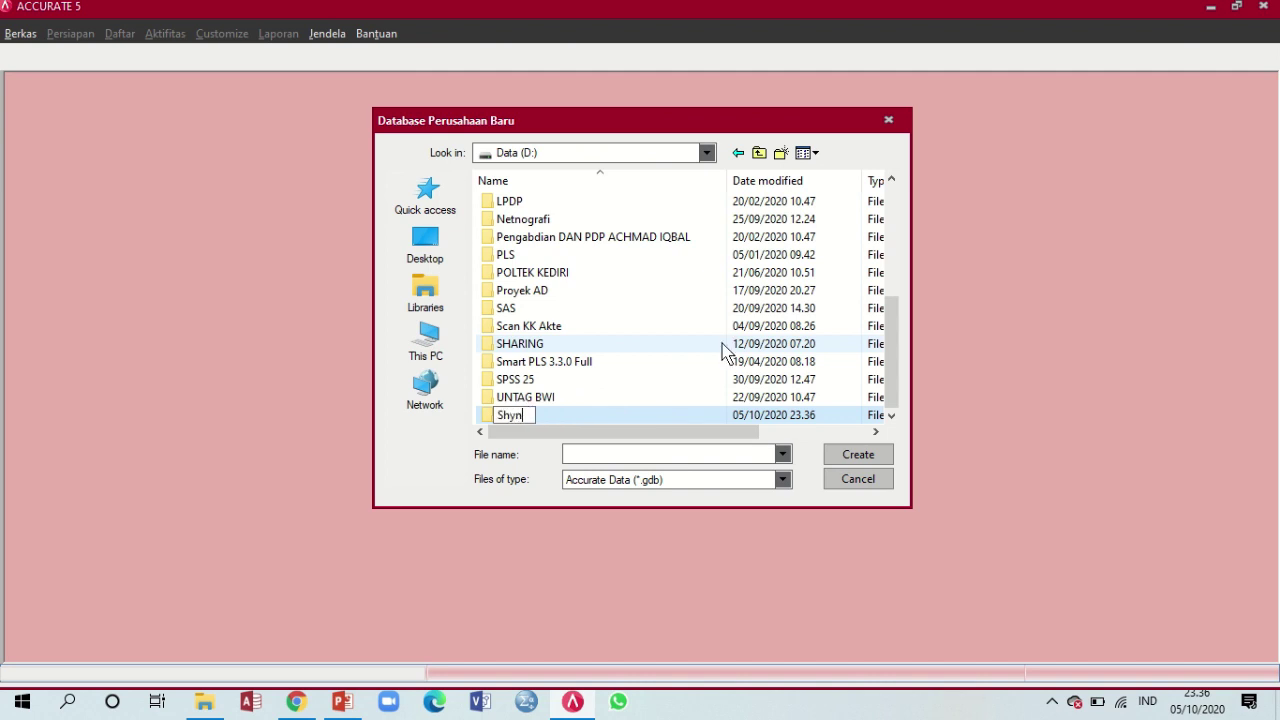
text(i Salon)
key(Return)
key(Return)
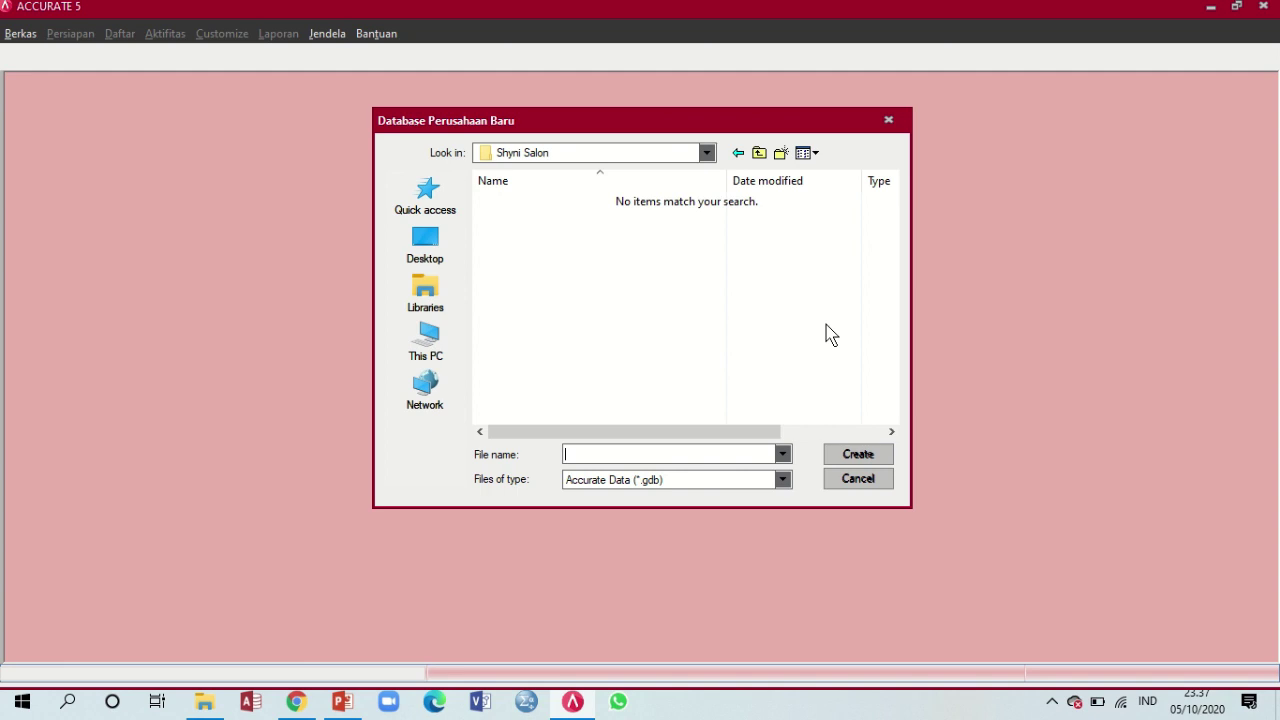
text(_)
text(lq)
text(bal)
text(_)
text(Shy)
text(ni)
text( Salon)
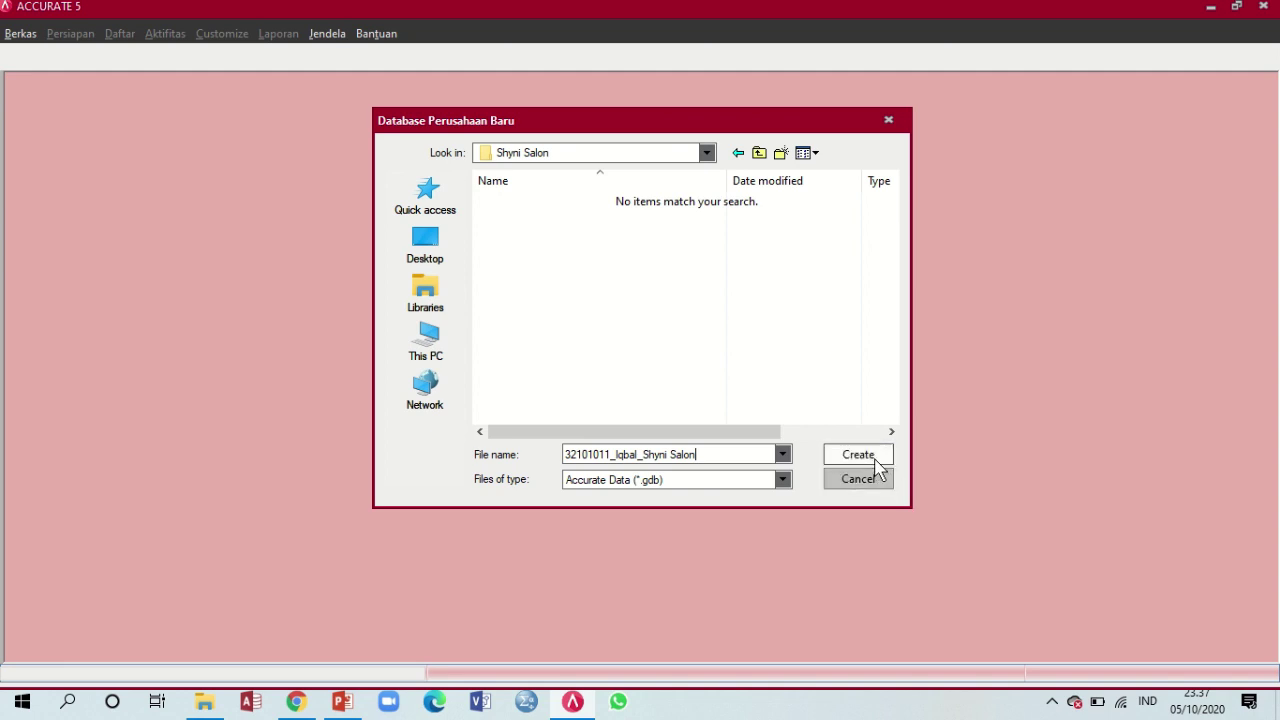
Create the database file in the Shyni Salon folder and let the build finish
click(876, 456)
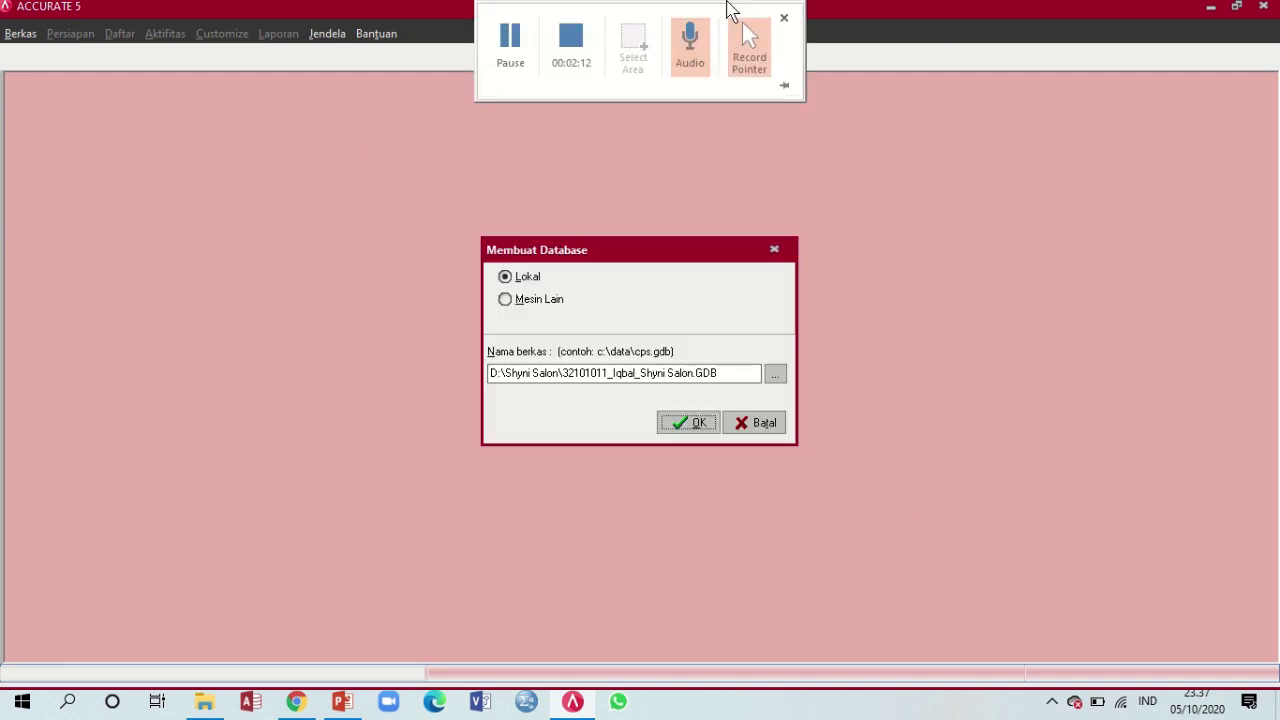
click(706, 424)
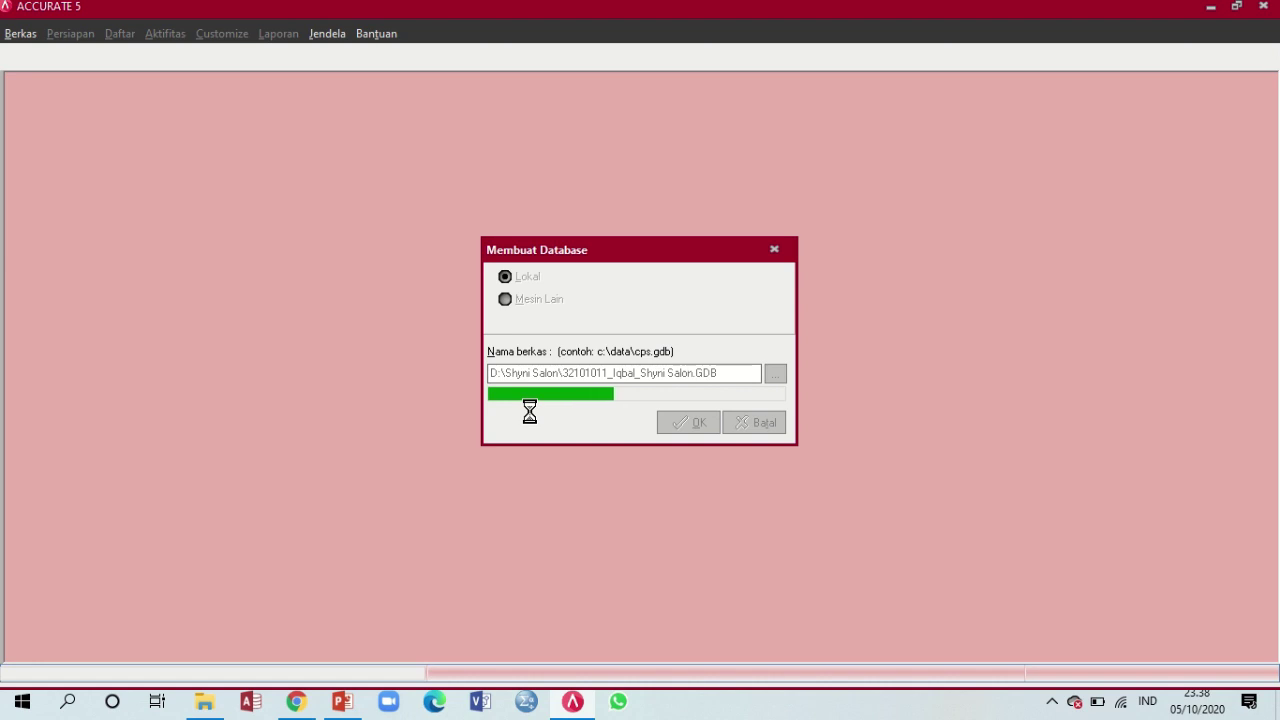
mouse_move(608, 8)
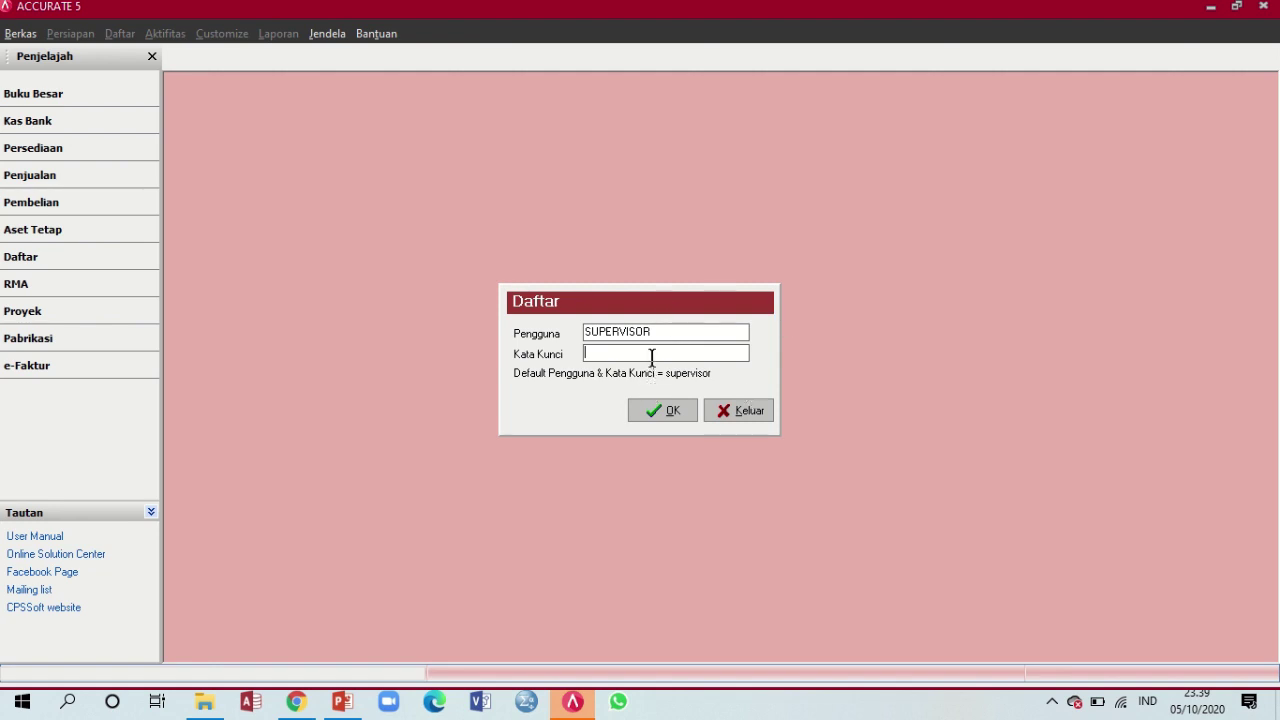
Log in to the new company as SUPERVISOR with the account password
text(sup)
key(BackSpace)
key(BackSpace)
text(supervisor)
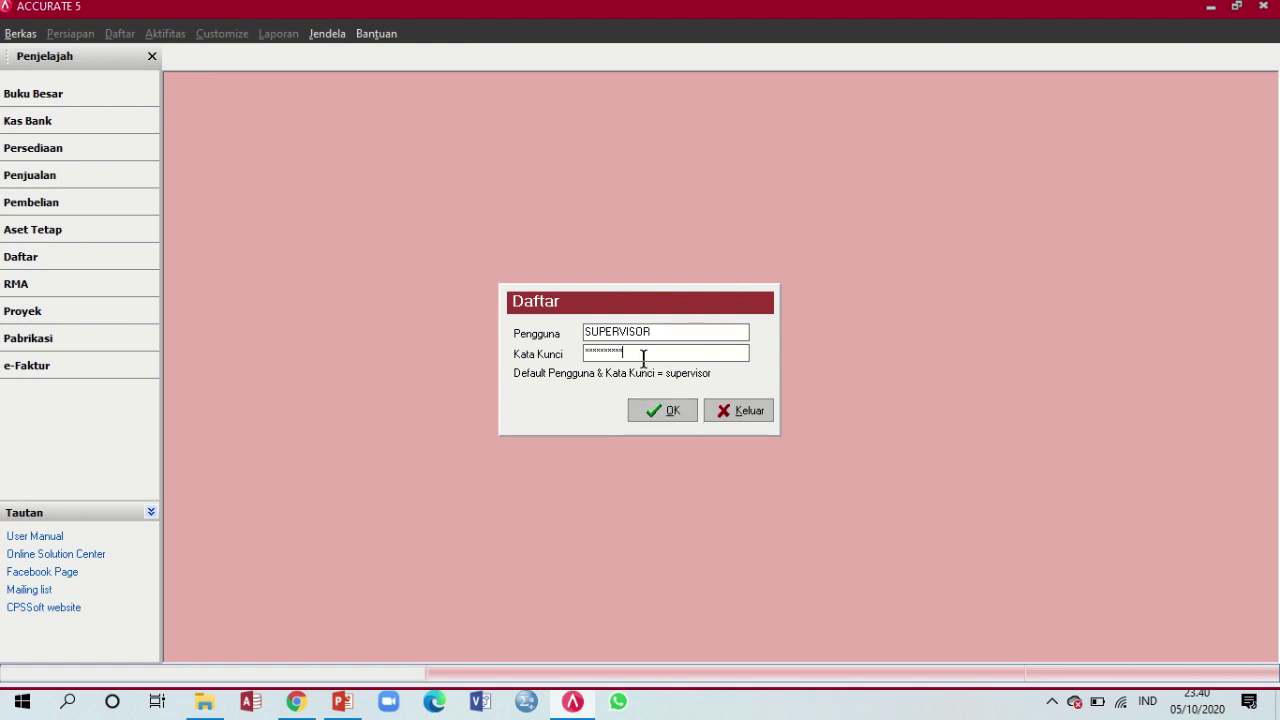
click(658, 411)
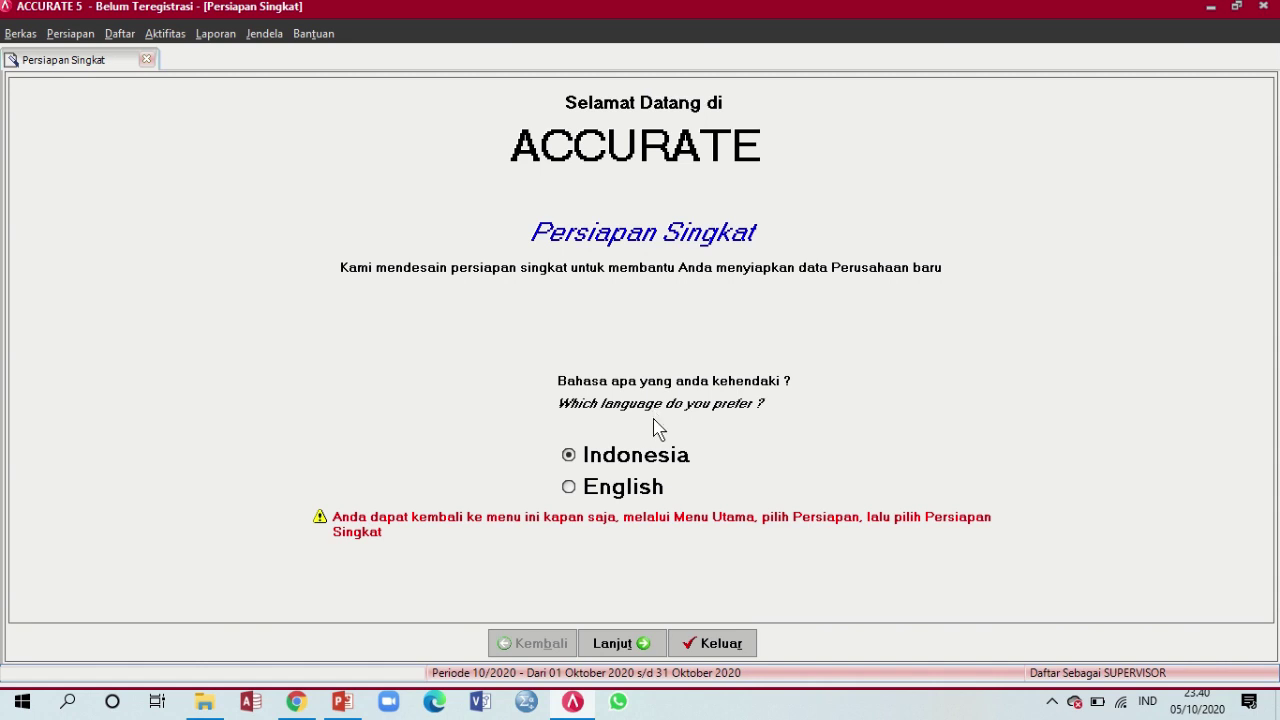
Keep Indonesian, choose Persiapan Standar and accept the automatically created account codes
click(621, 462)
click(638, 645)
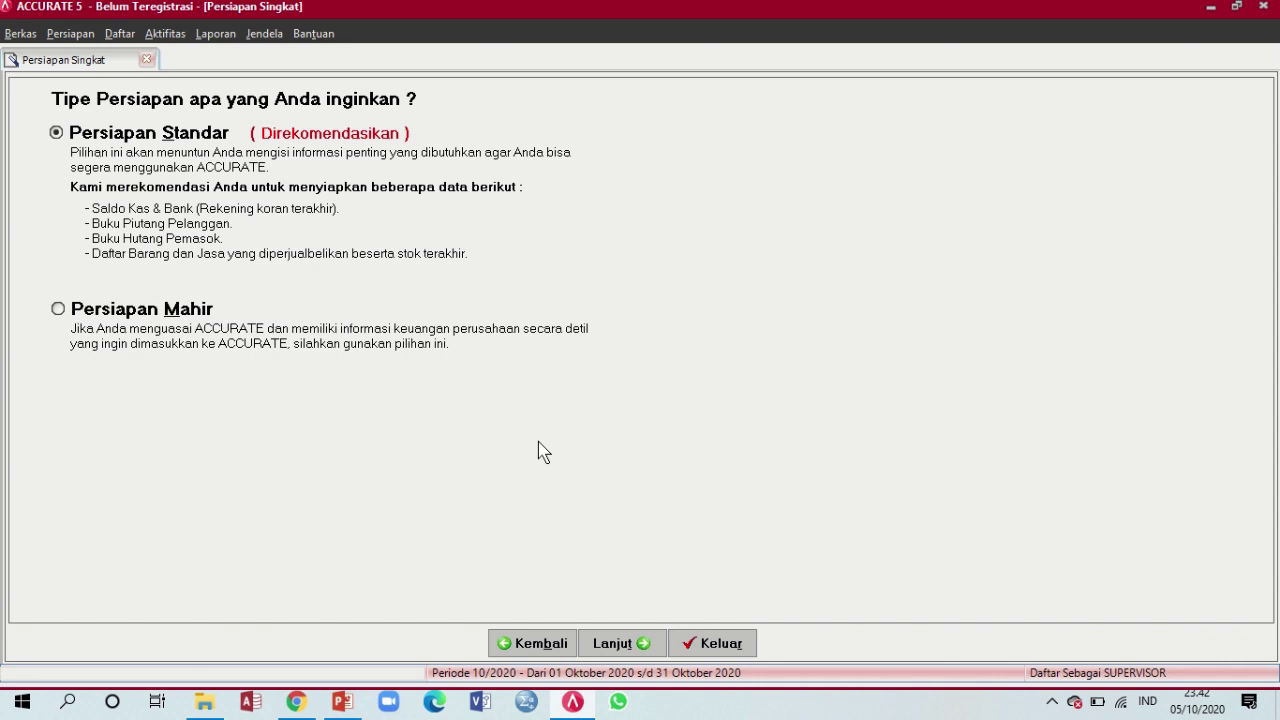
click(621, 643)
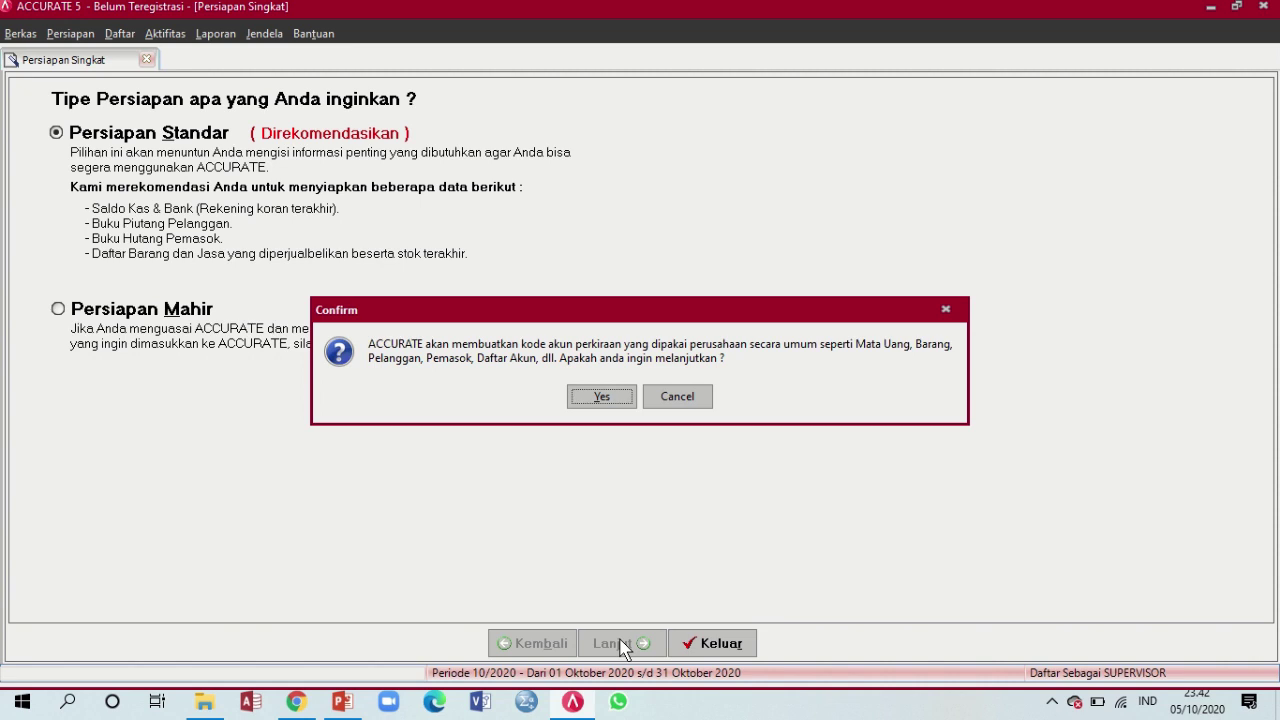
click(603, 405)
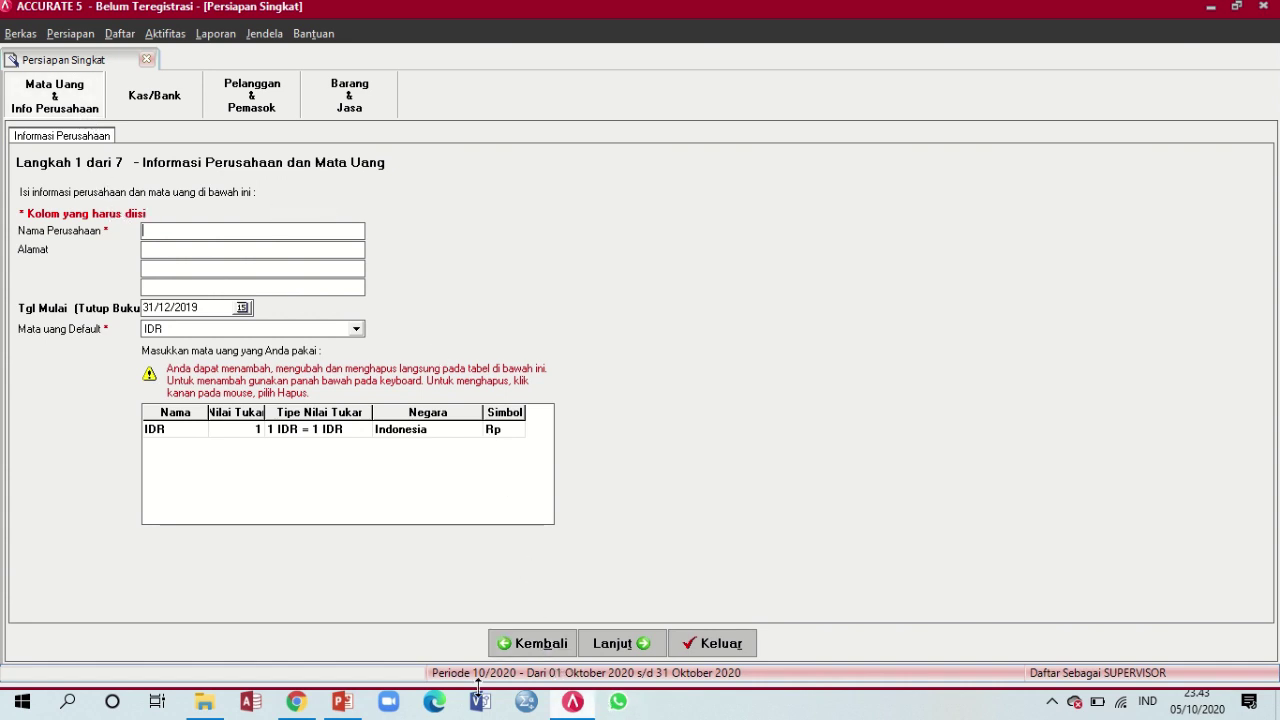
Enter Shyni Salon as the company name, checking the reference slide for the details
mouse_move(307, 708)
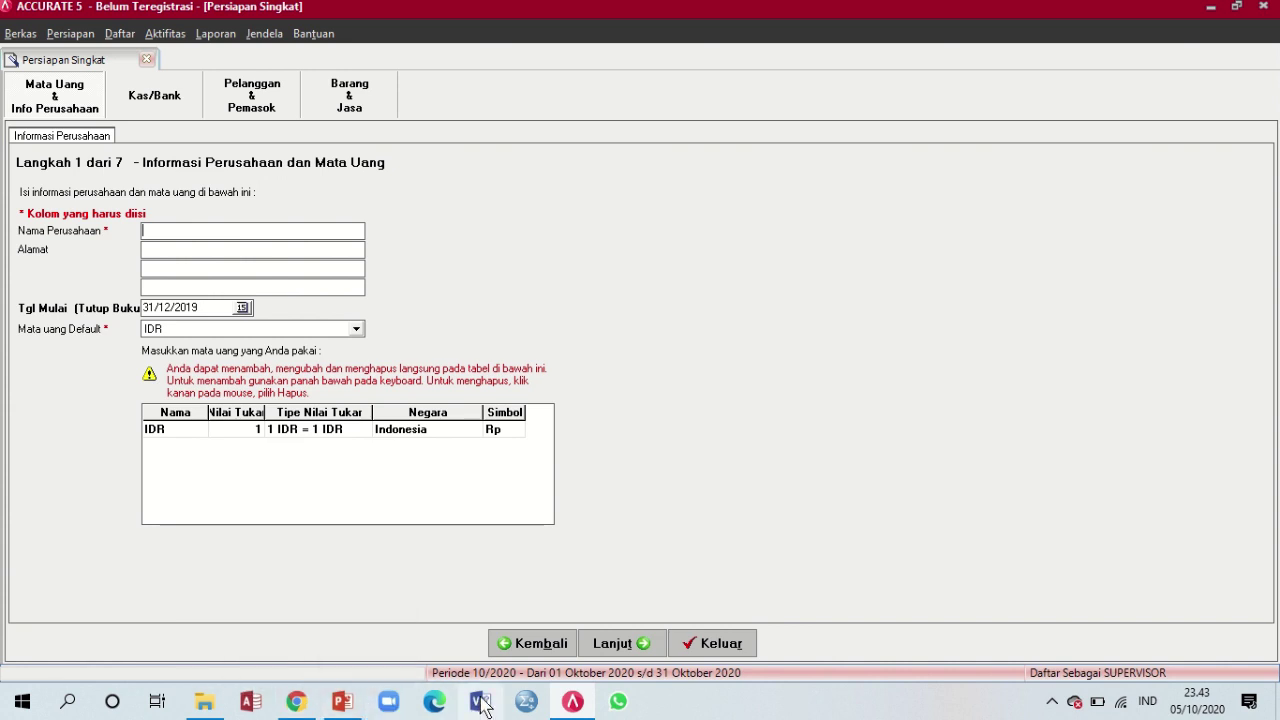
text(Shyni Salon)
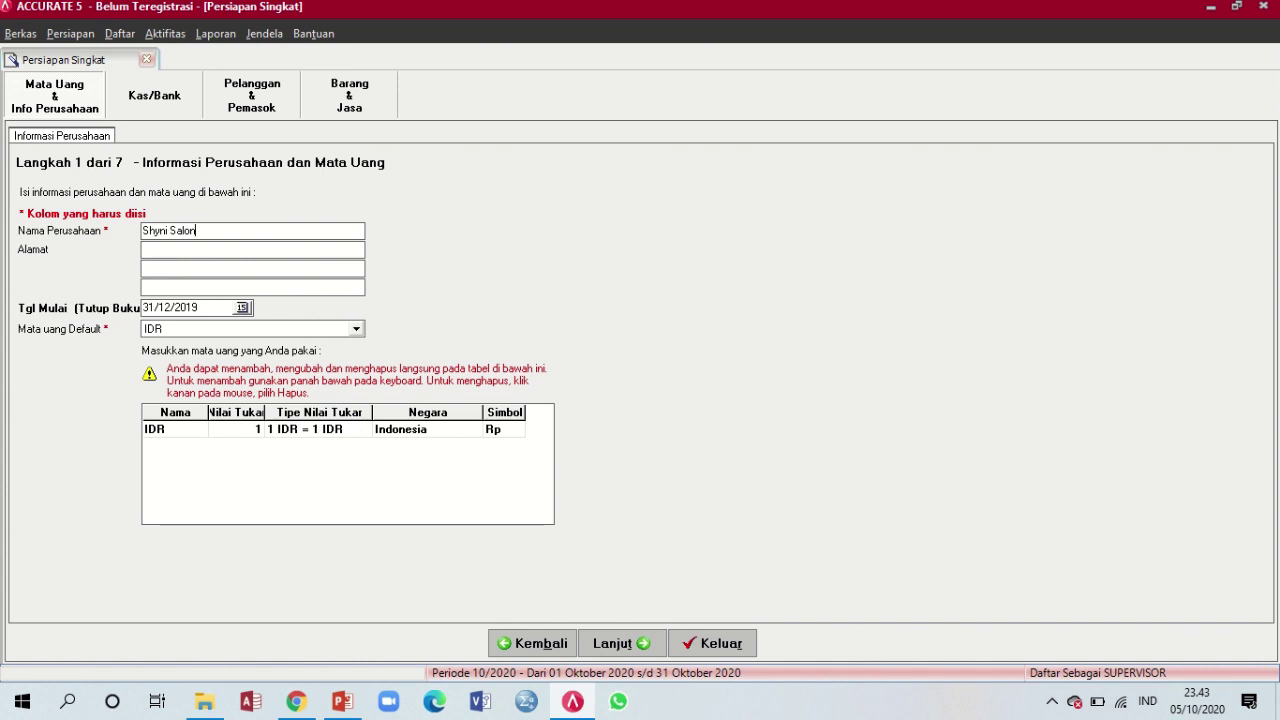
click(342, 702)
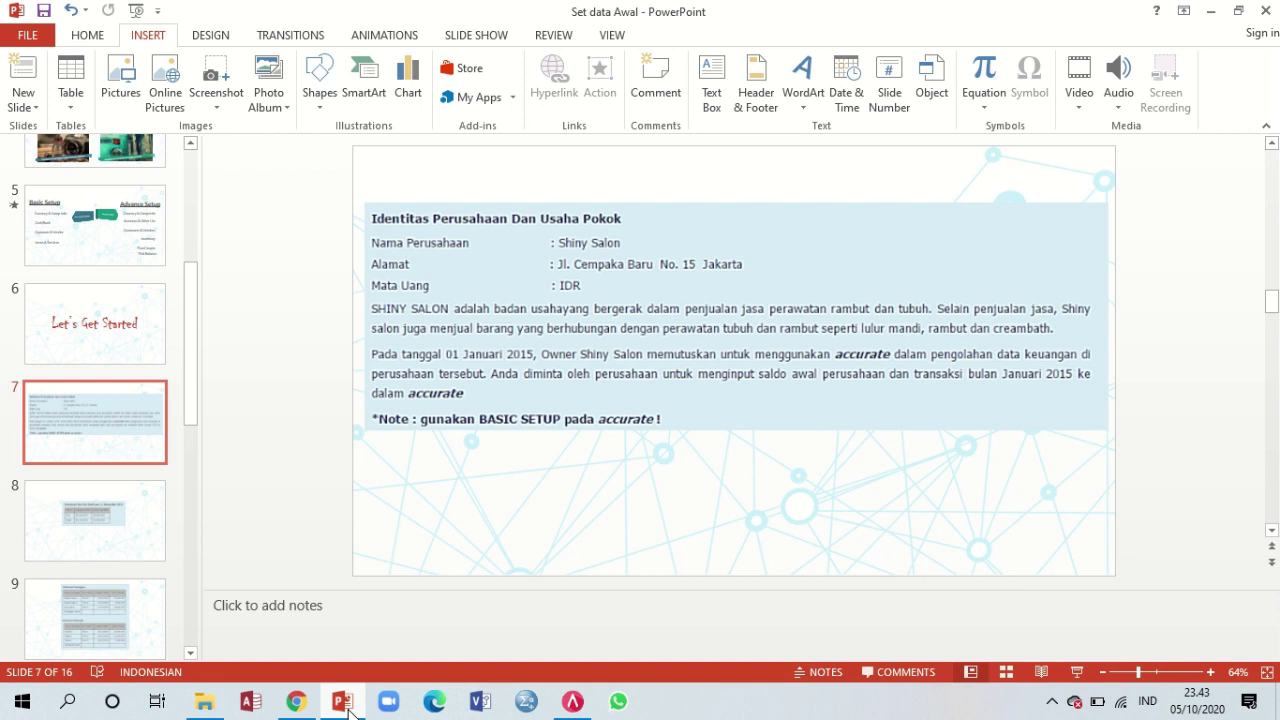
click(342, 702)
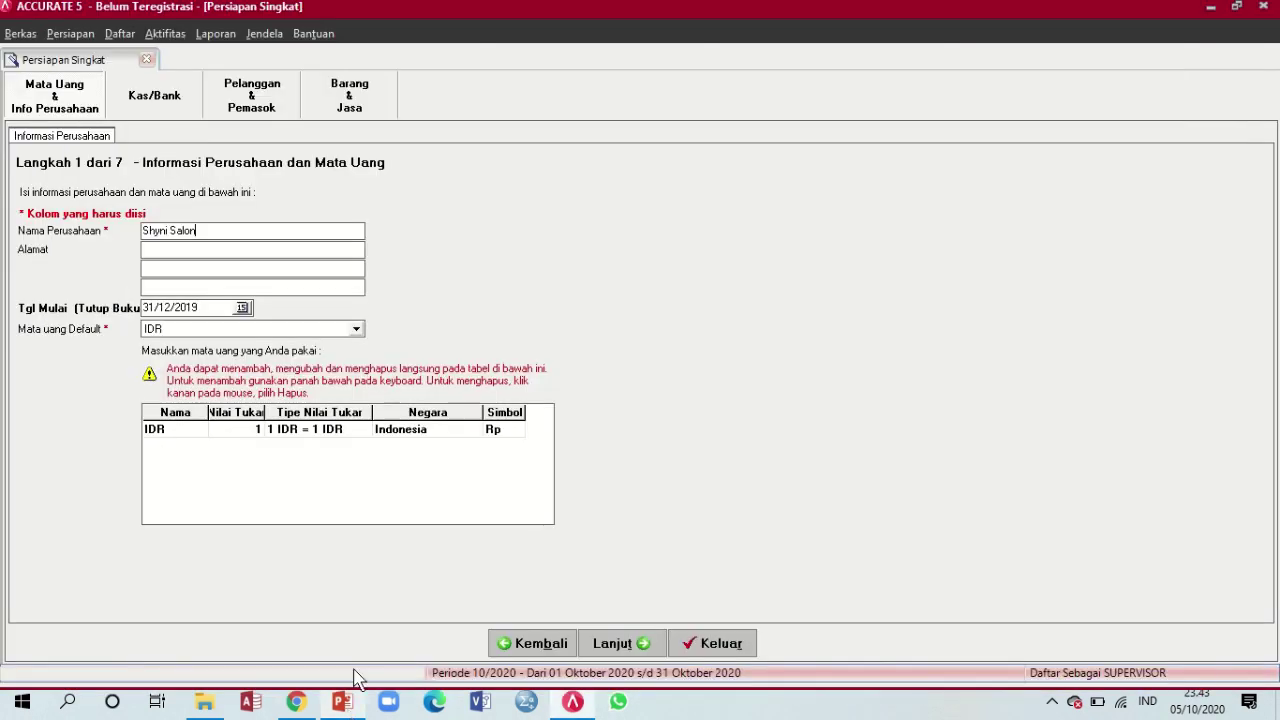
Fill in the company's street address and bring the company details slide back up
click(223, 252)
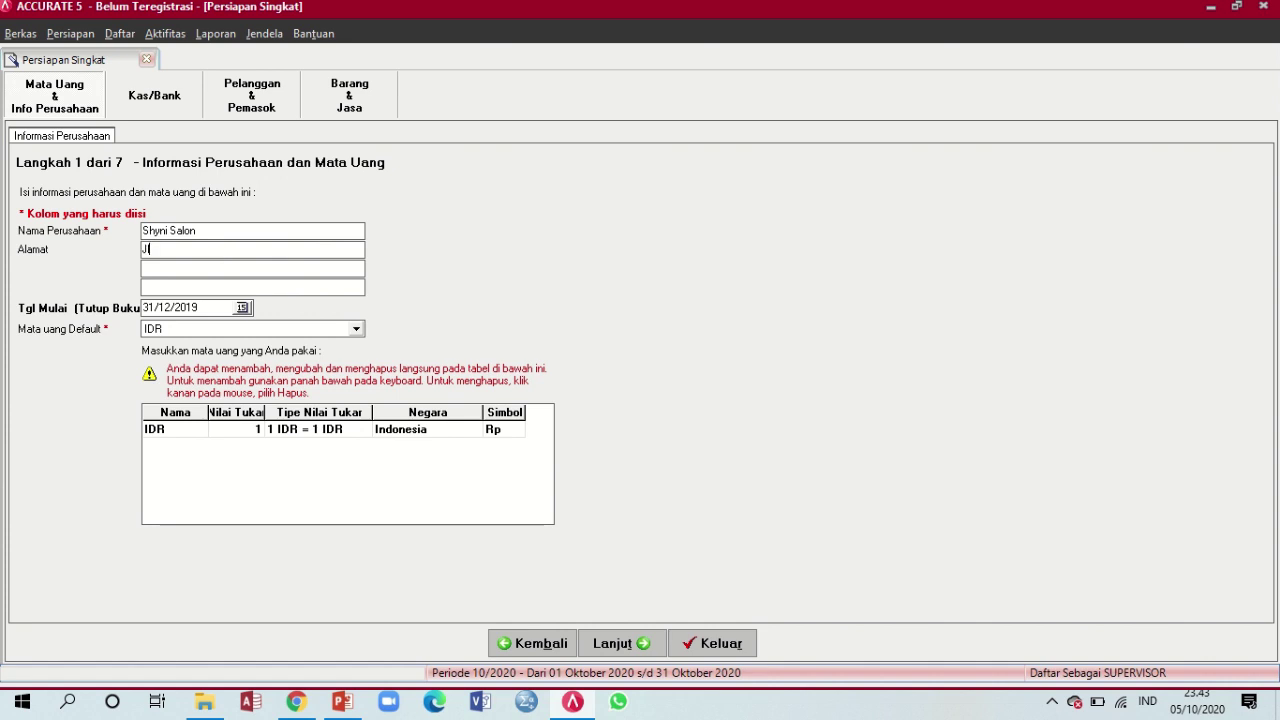
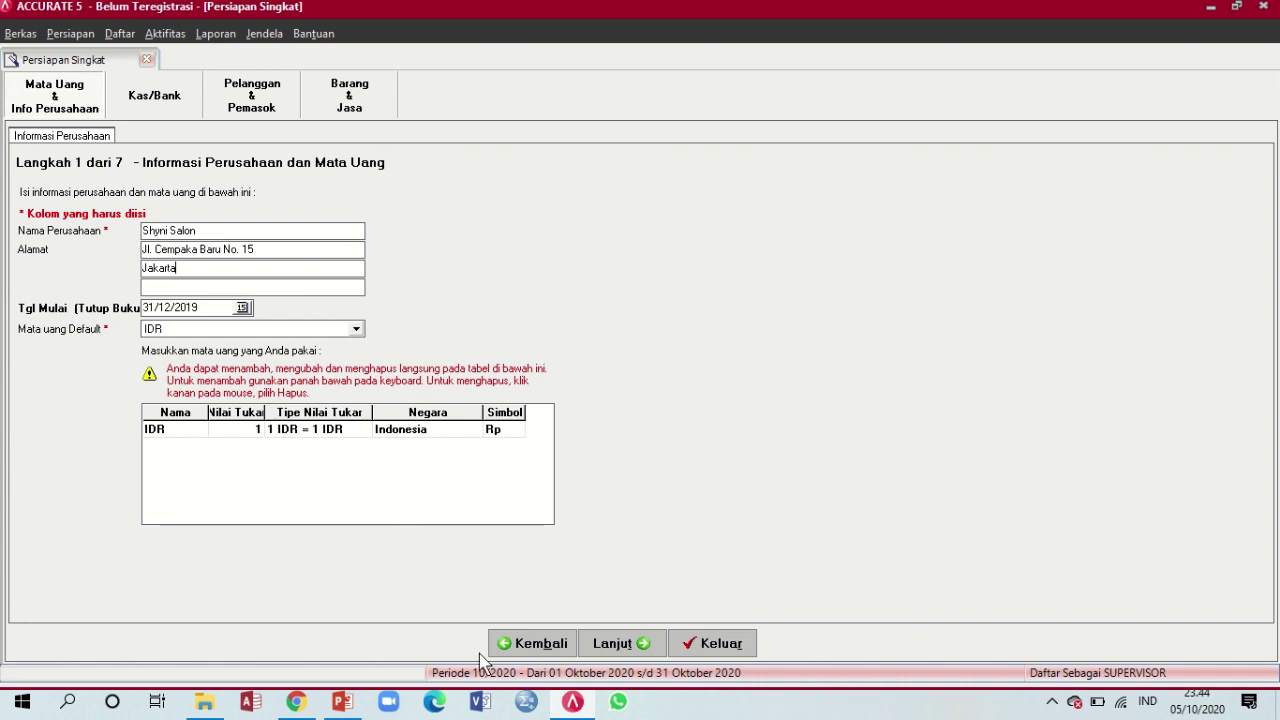
click(348, 704)
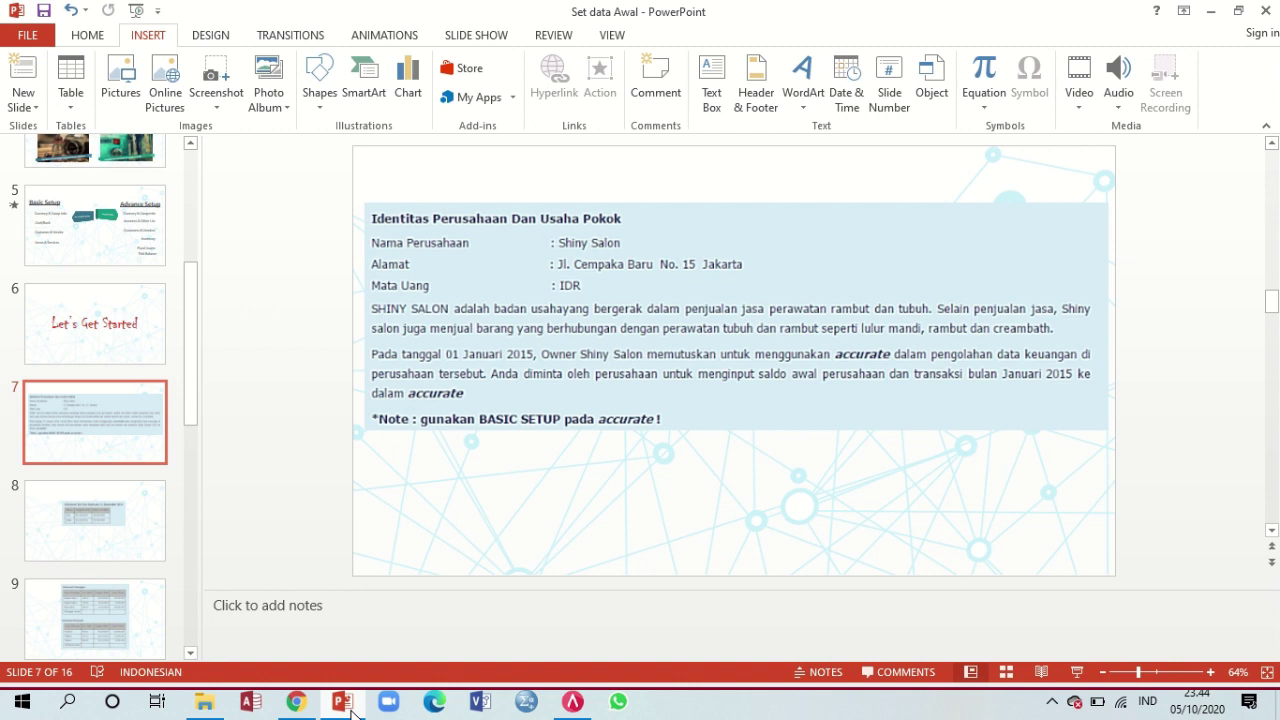
Return to the setup form and replace the Tgl Mulai start date with 31/12/2014
click(345, 705)
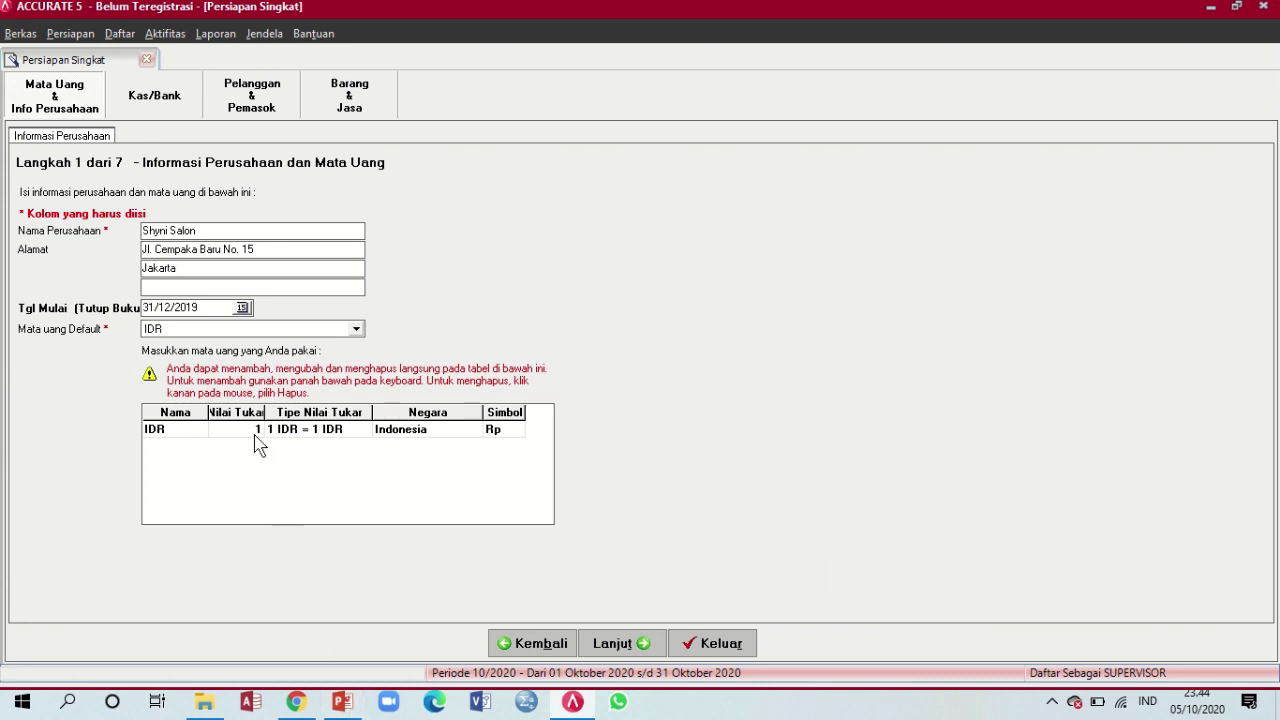
drag(203, 307, 123, 310)
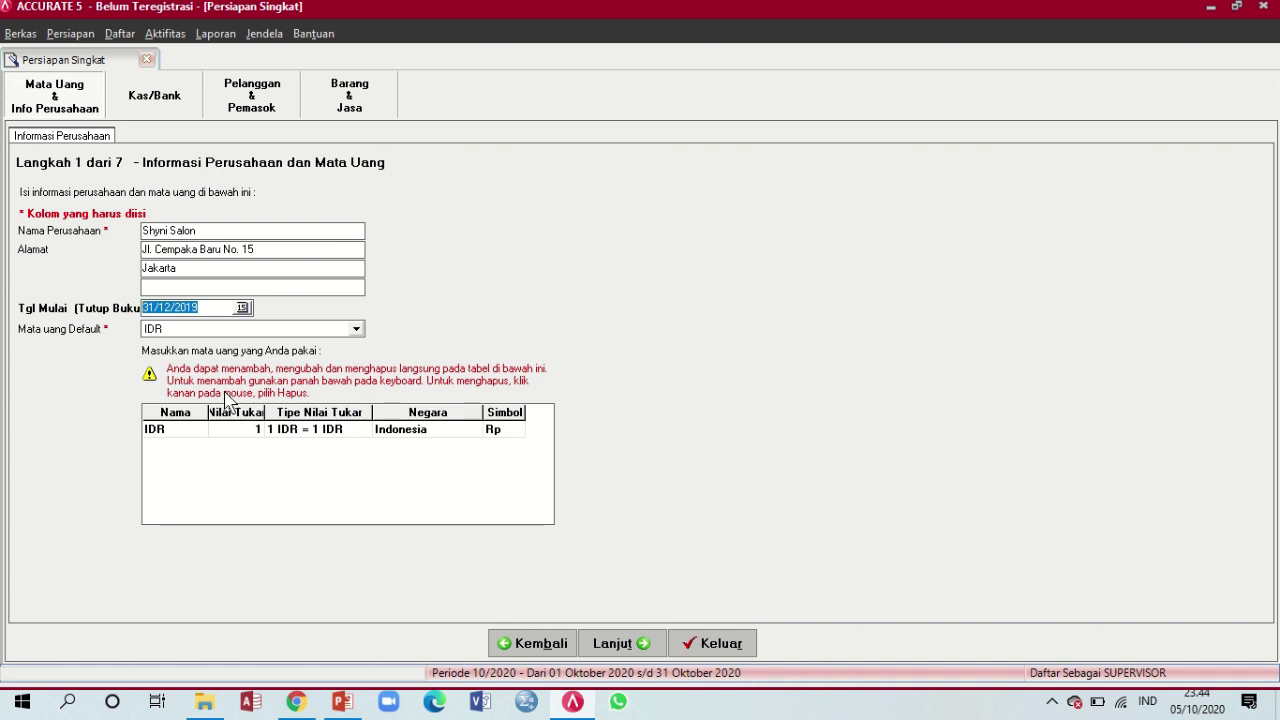
text(31/12/)
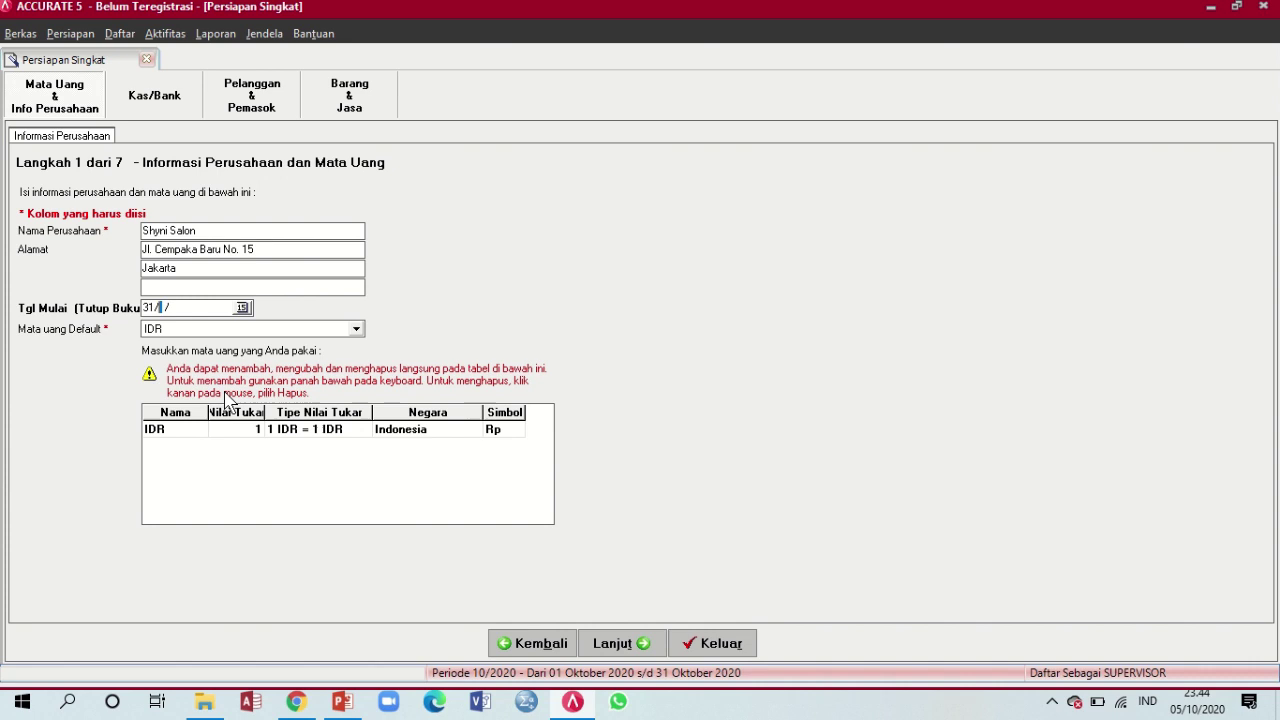
text(2014)
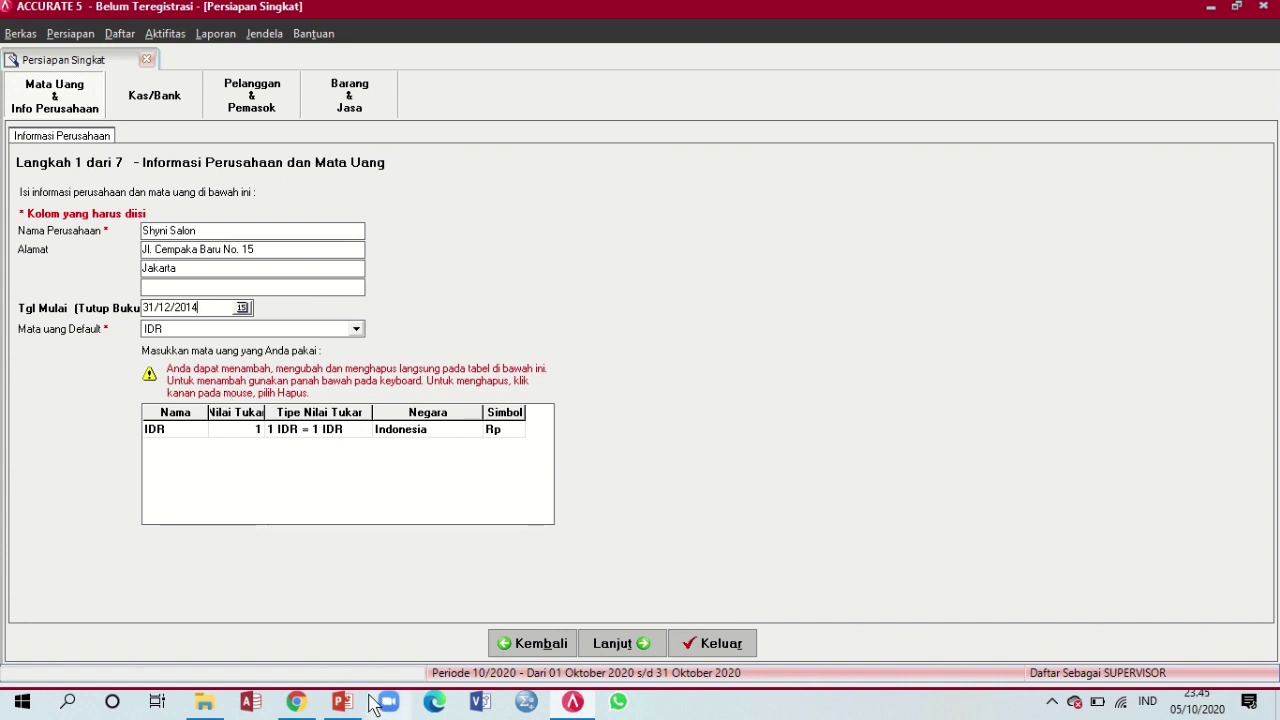
click(296, 702)
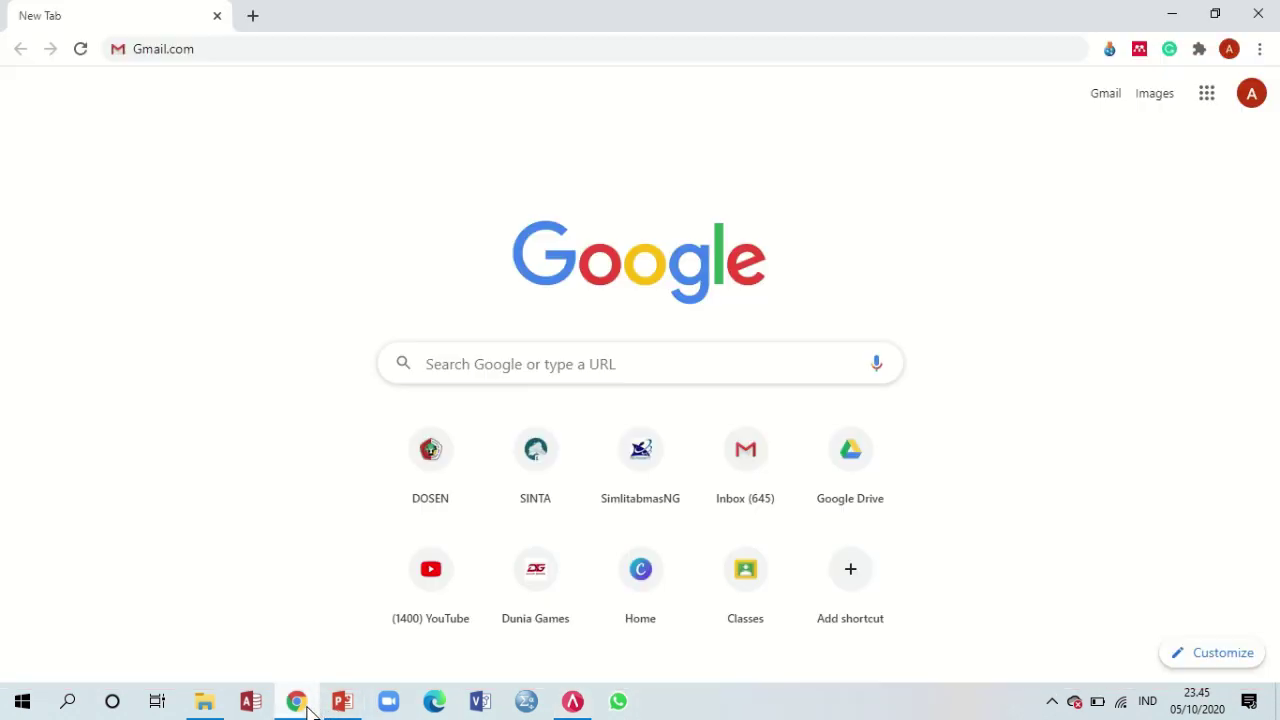
click(300, 705)
click(350, 705)
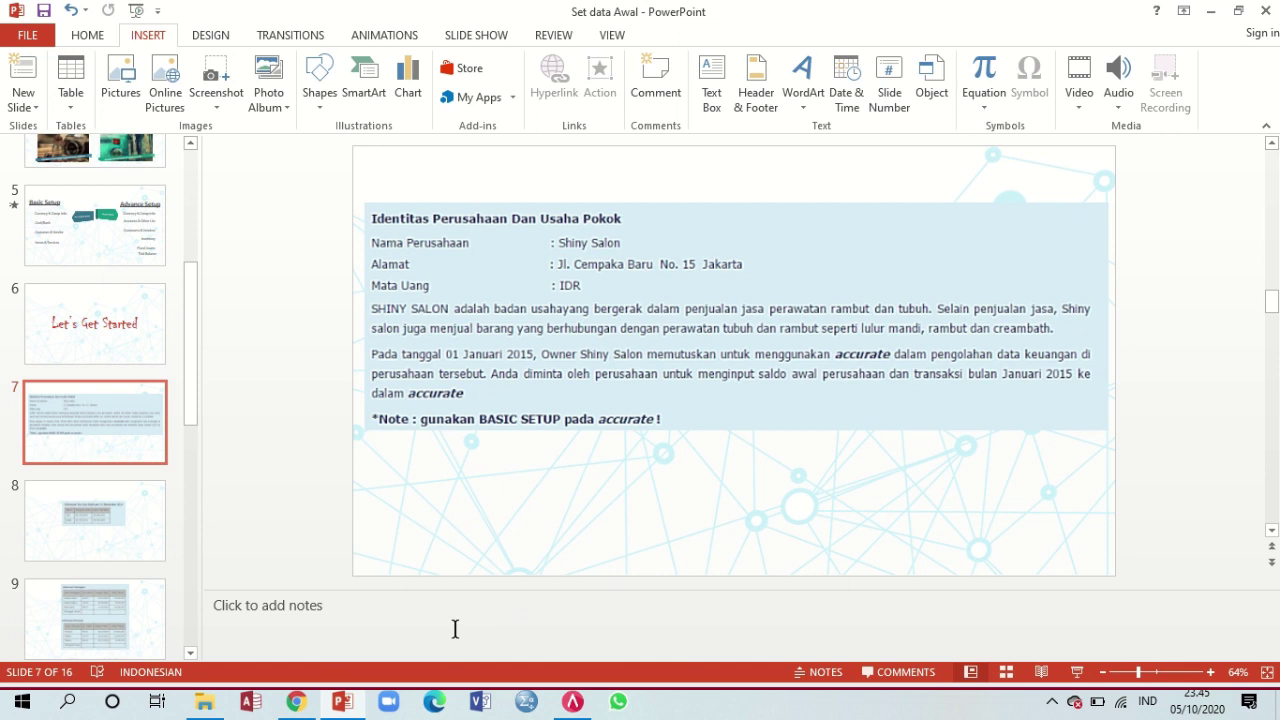
click(570, 704)
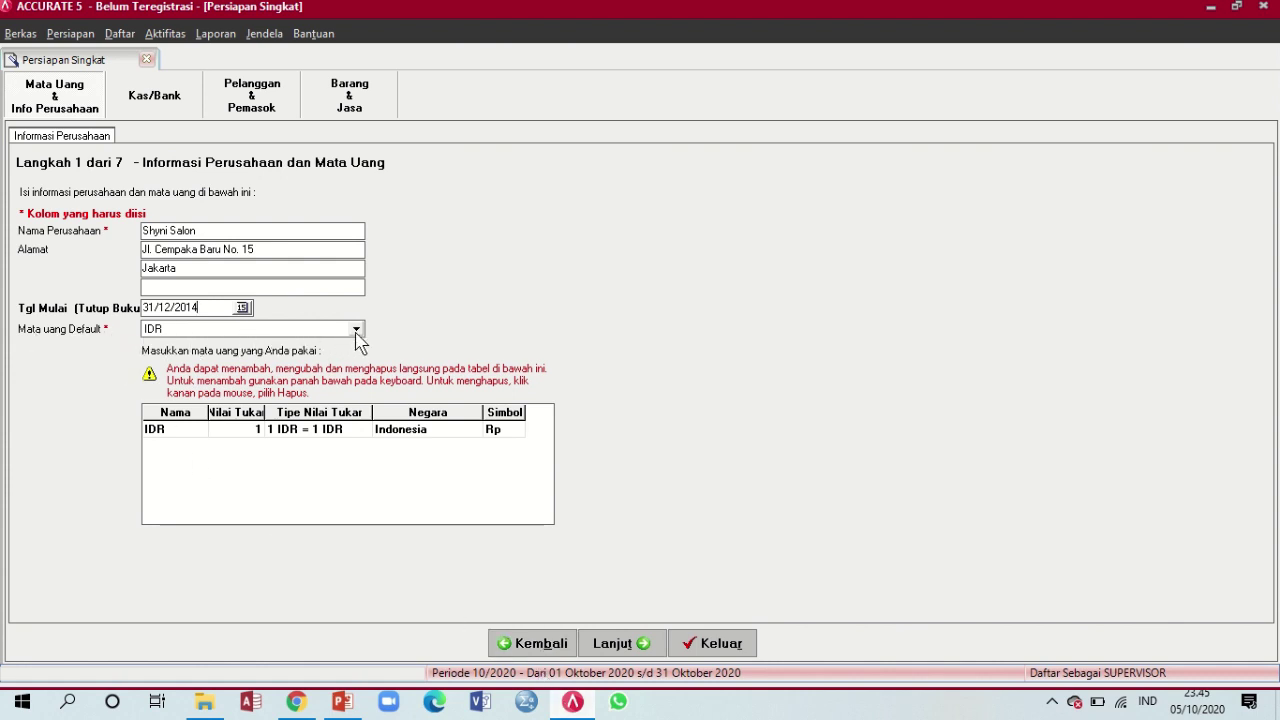
Review the IDR currency row's name, exchange rate, country and symbol
click(185, 430)
click(250, 432)
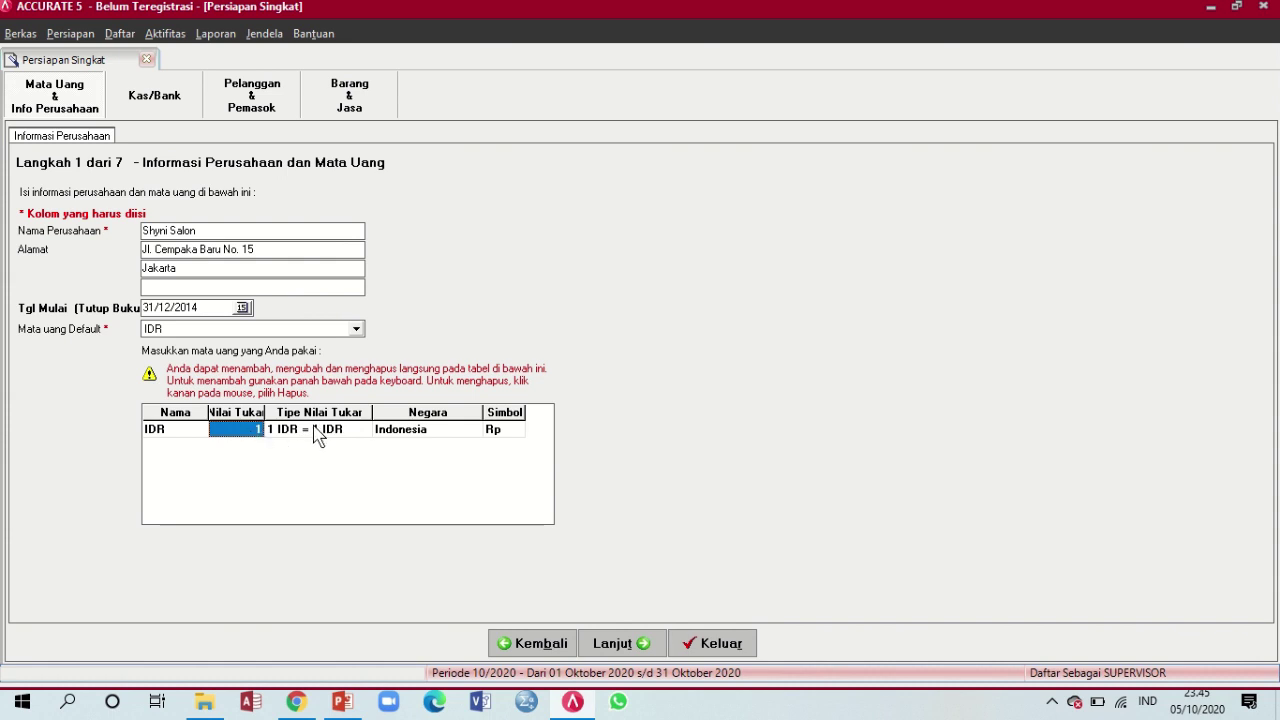
click(472, 438)
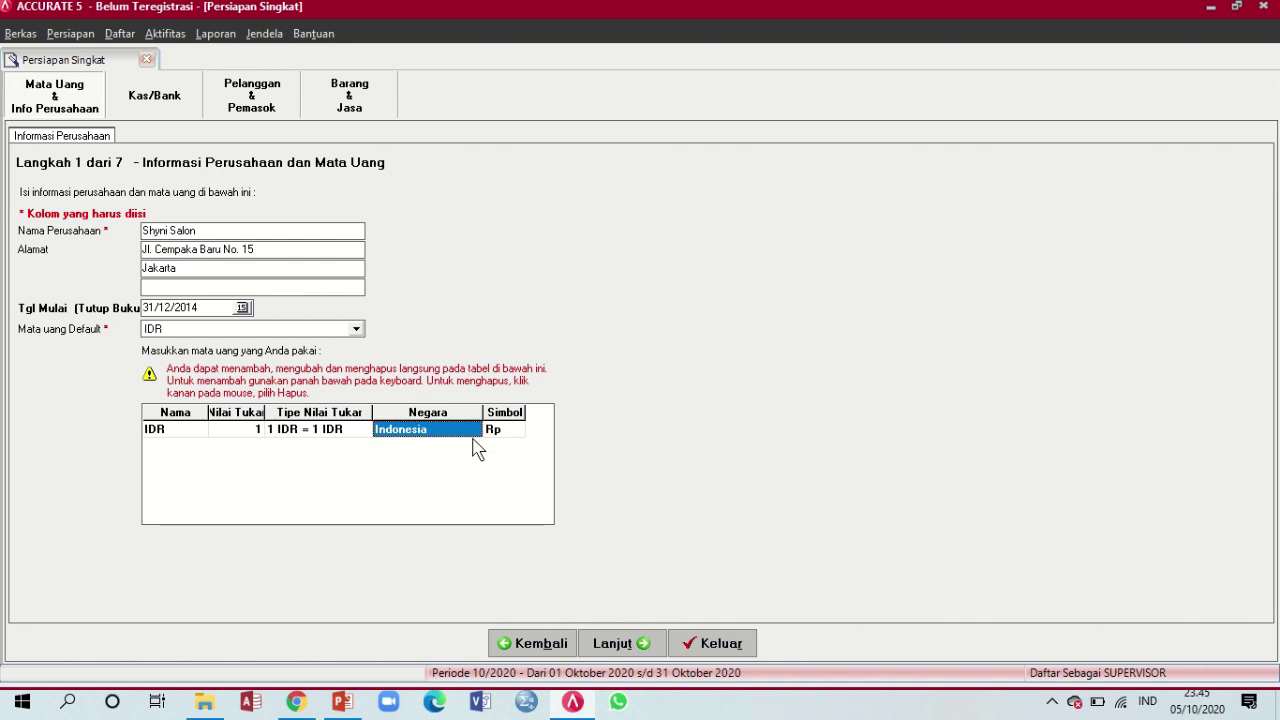
click(510, 440)
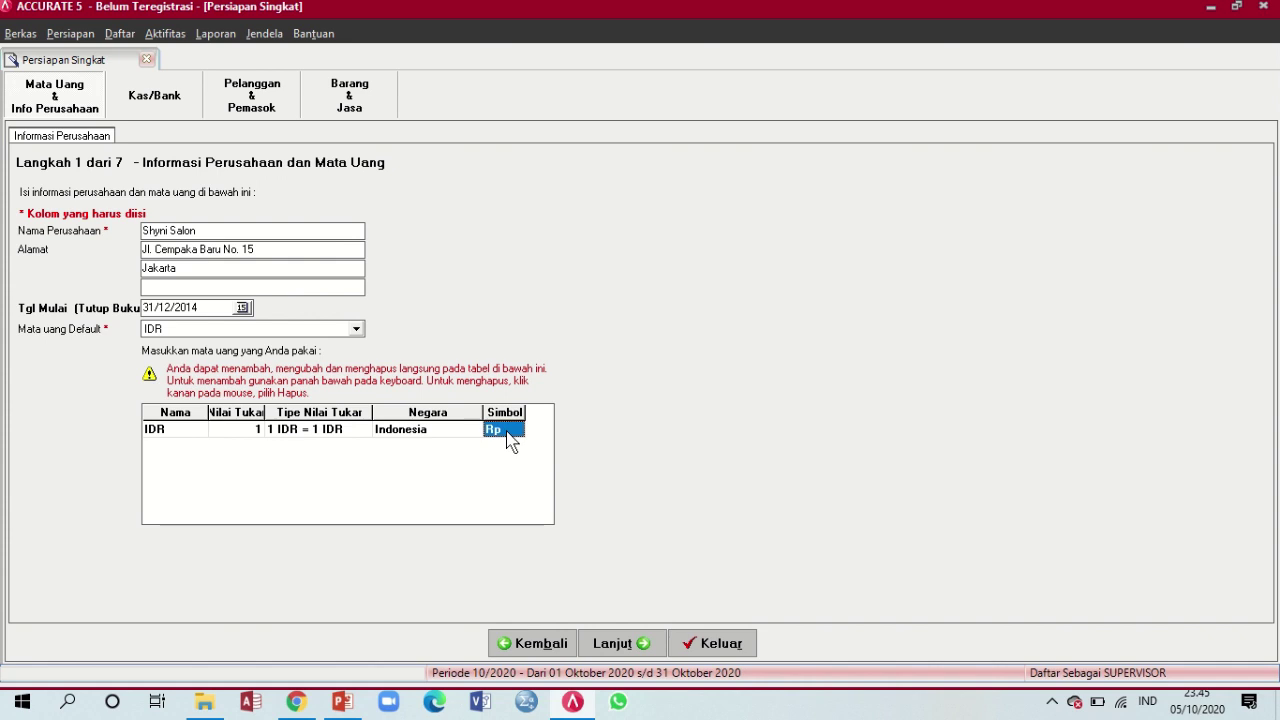
key(Down)
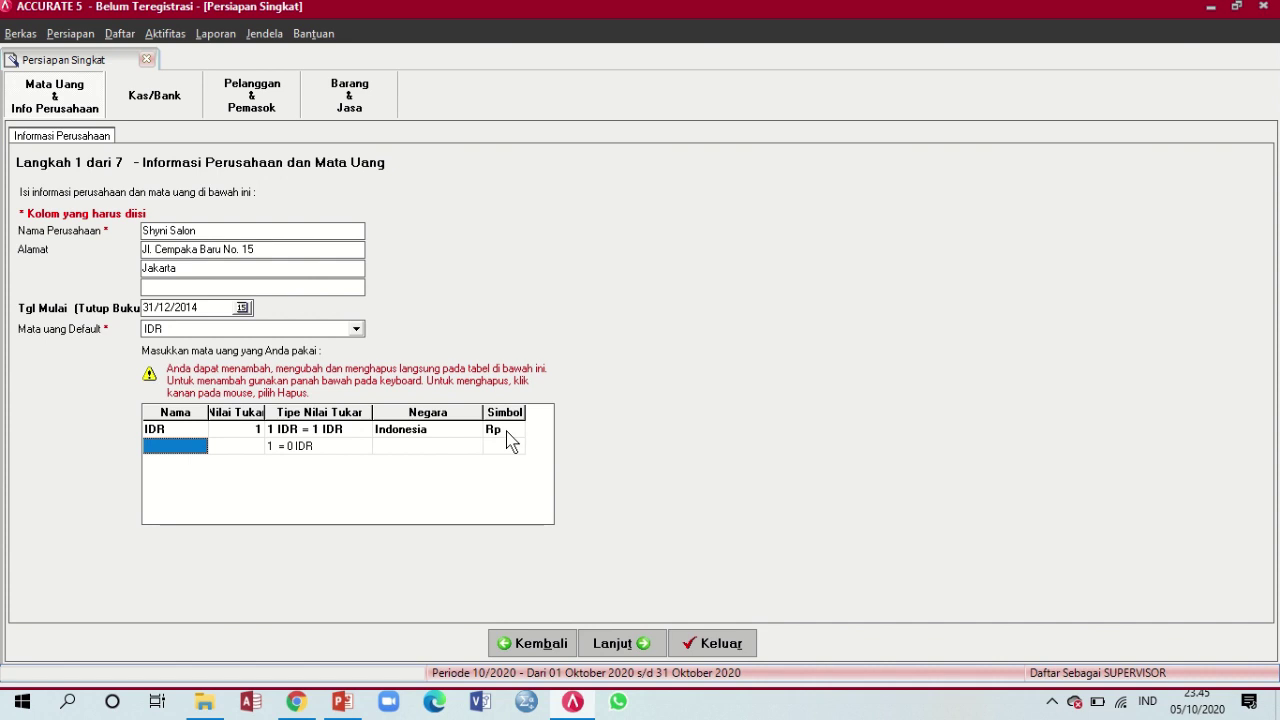
Keep IDR as the default currency, remove the extra empty row, and continue to step 2
click(360, 330)
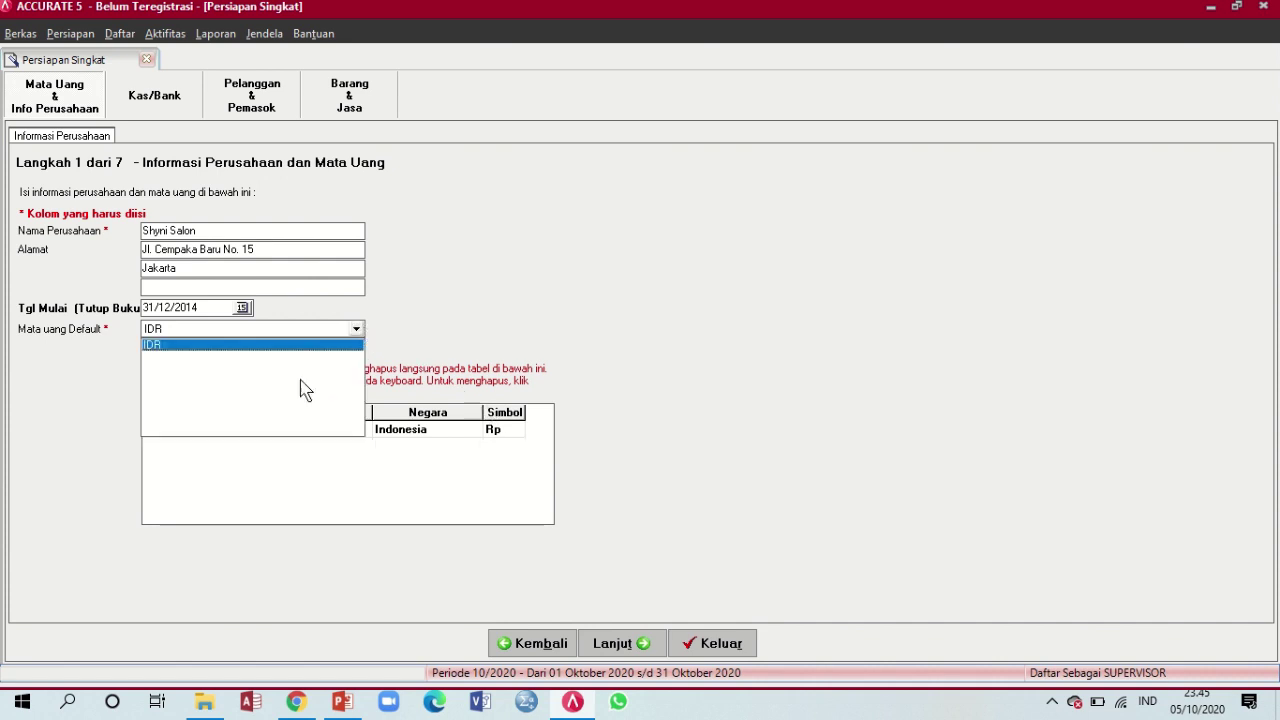
click(434, 332)
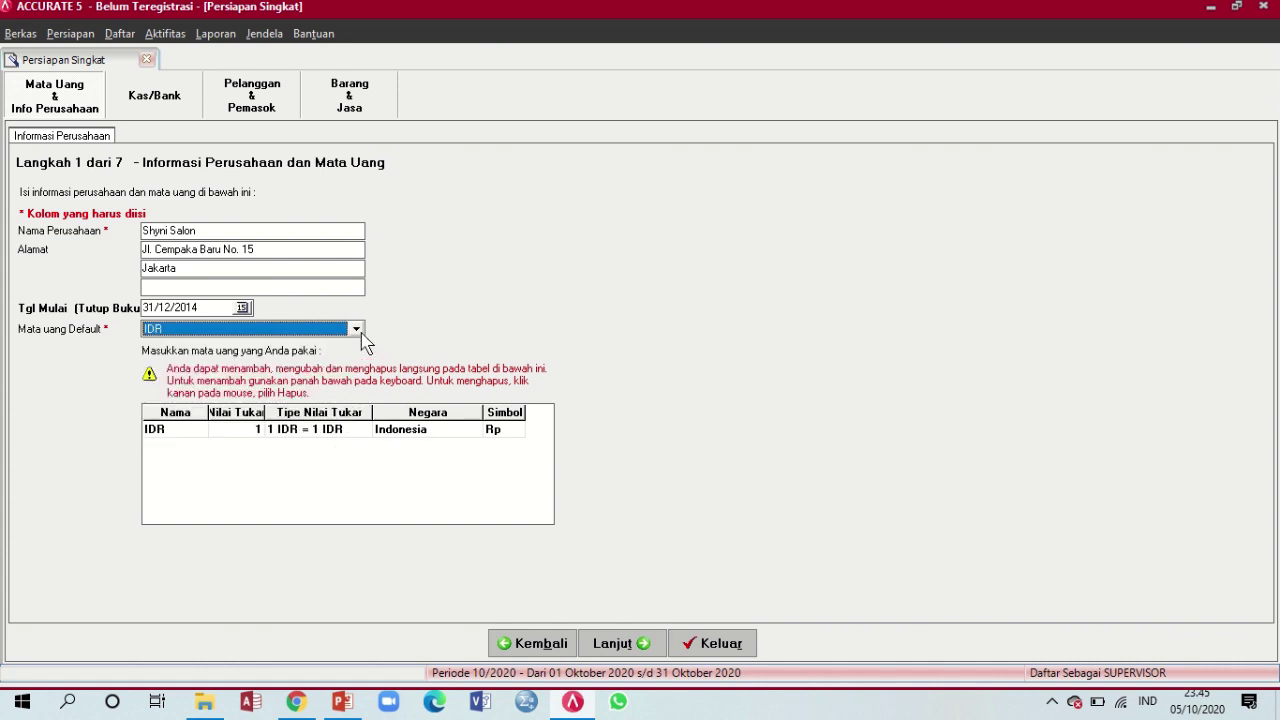
click(502, 437)
key(Down)
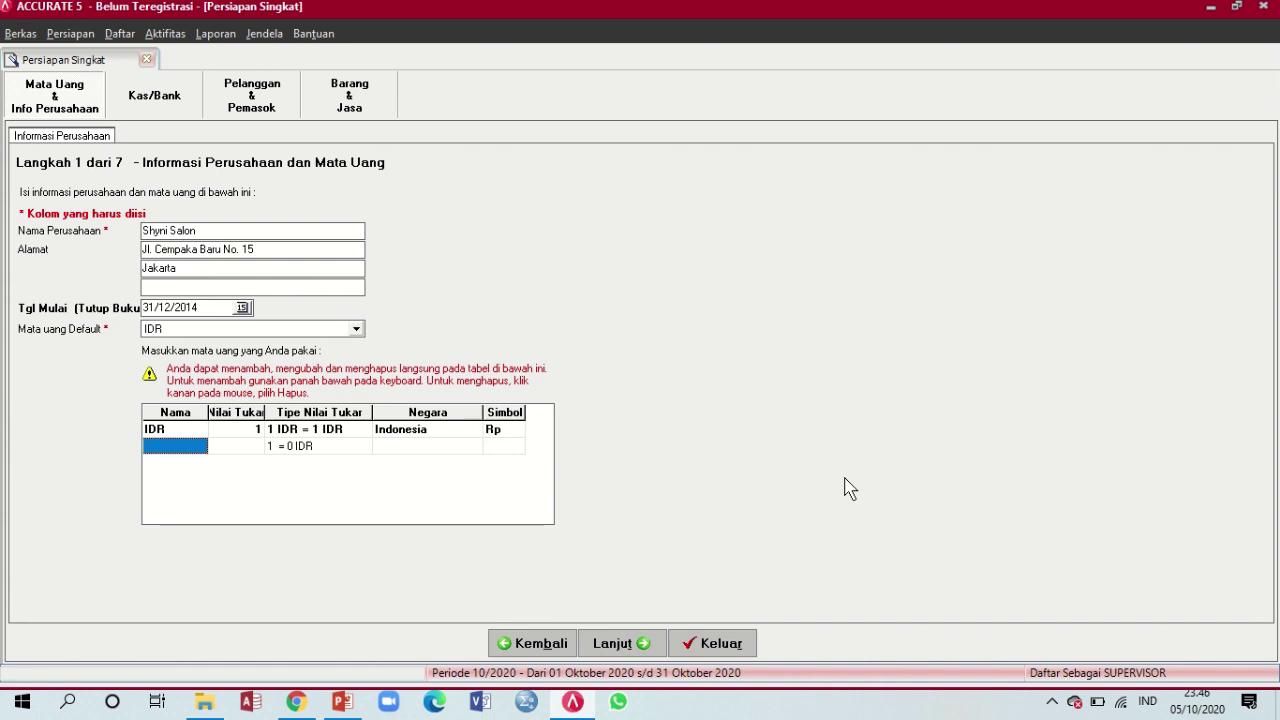
key(Up)
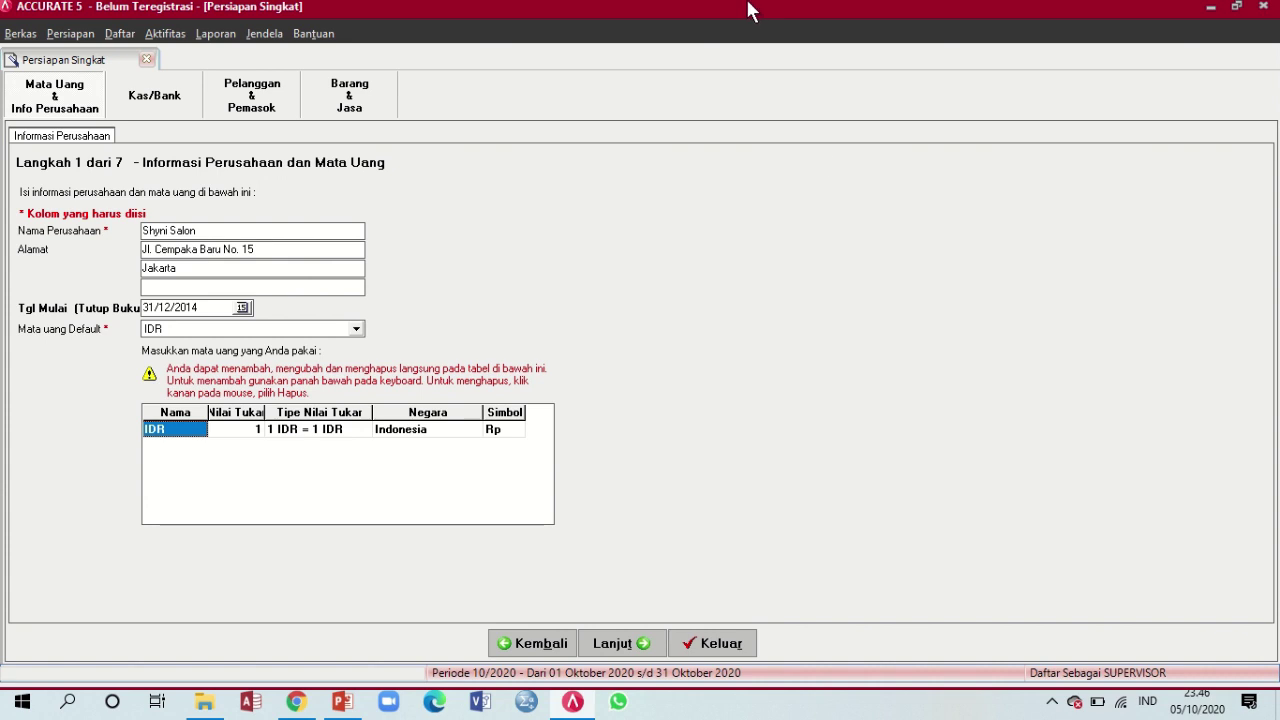
mouse_move(751, 10)
click(625, 644)
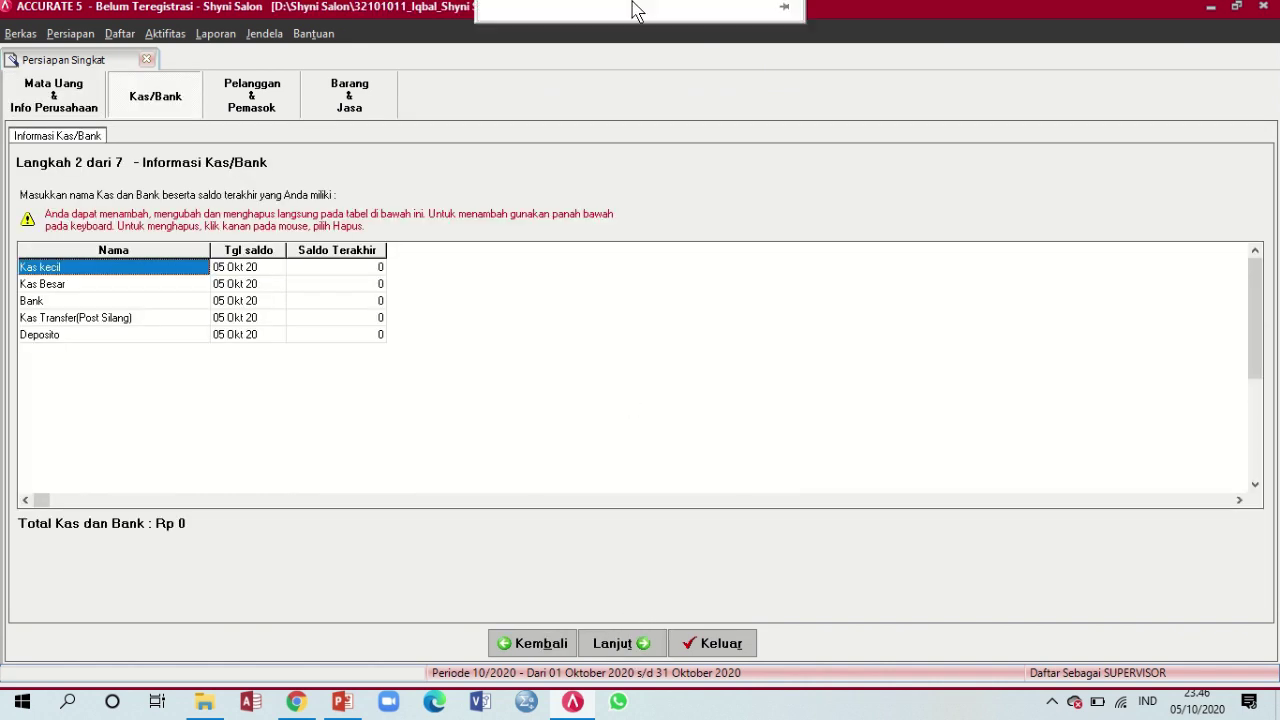
View the slide with Kas 10.000.000 and Bank 25.000.000 as of 31/12/2014, then leave it
mouse_move(629, 23)
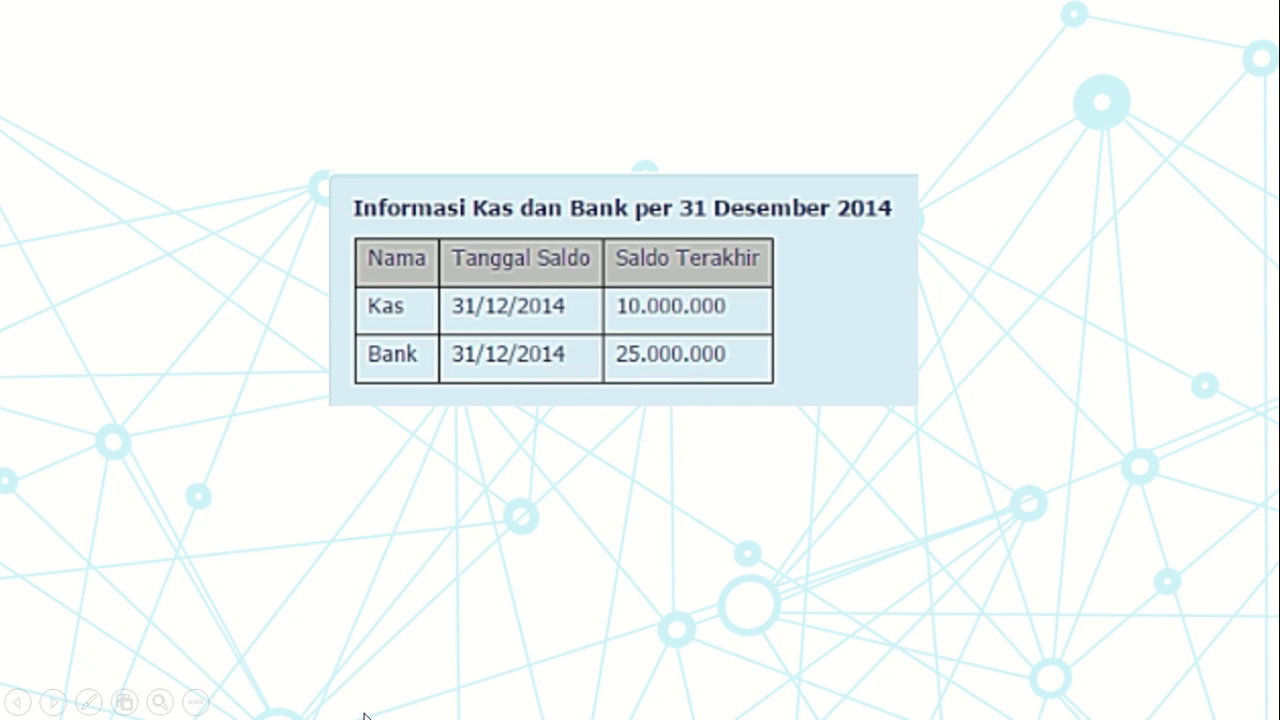
key(super)
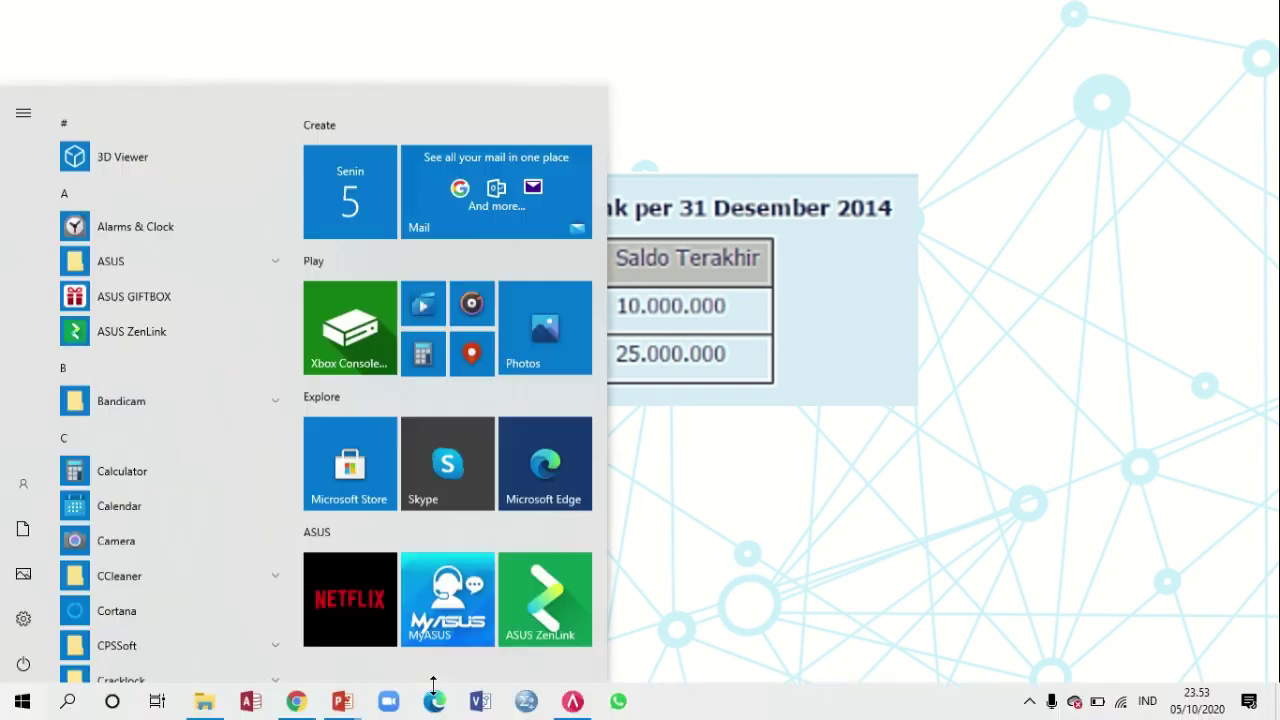
Rename the first cash account from 'Kas kecil' to 'Kas'
click(566, 708)
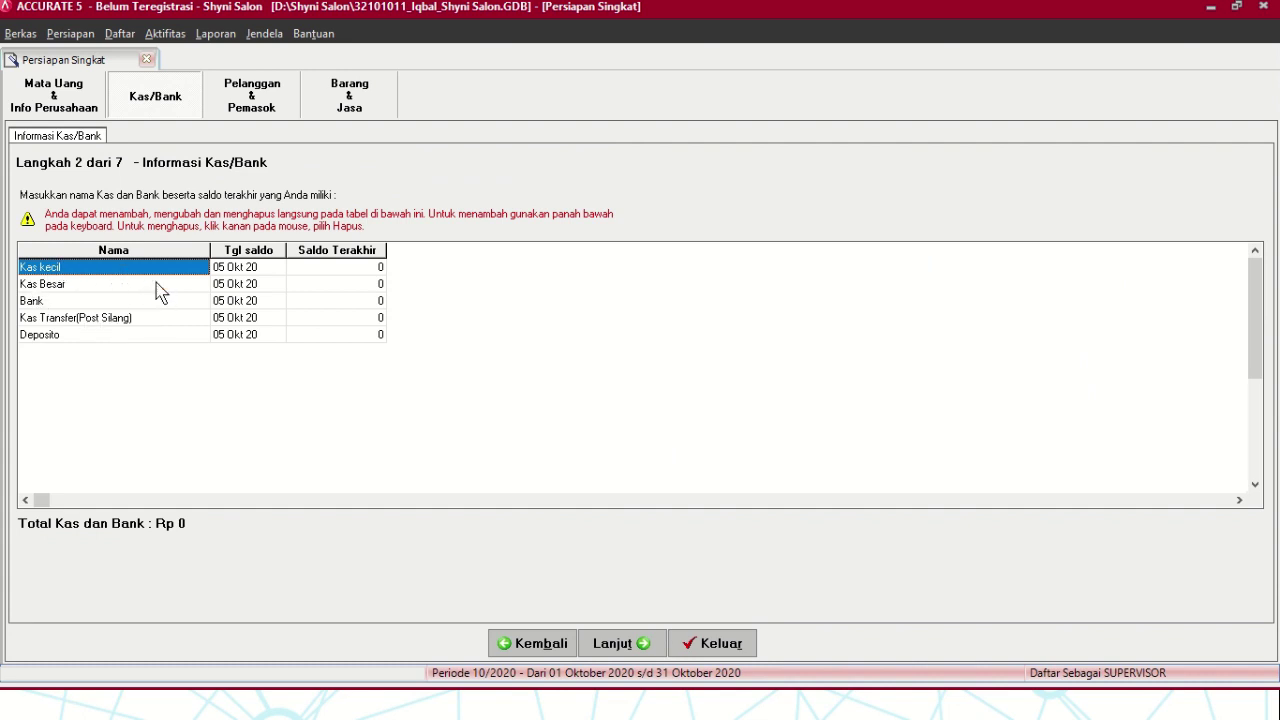
double_click(74, 268)
click(74, 268)
drag(74, 268, 5, 268)
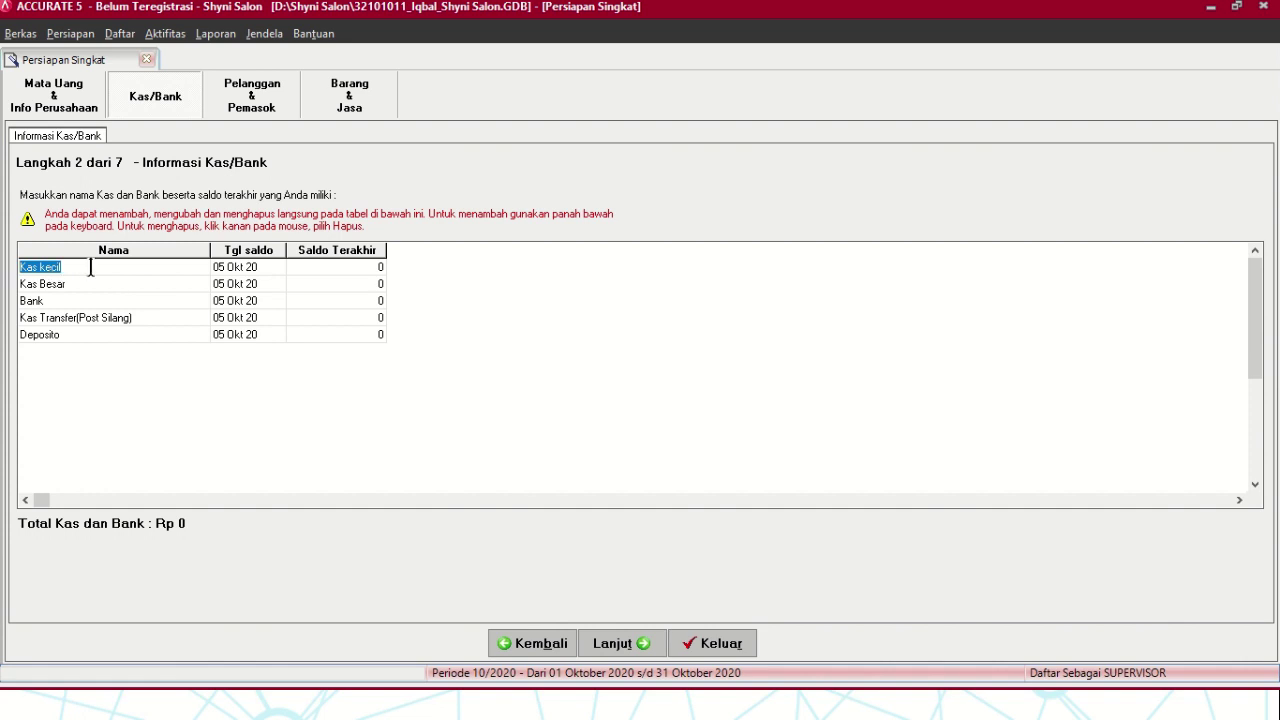
text(Kas)
Set the Kas account's balance date to 31 Des 14
click(236, 272)
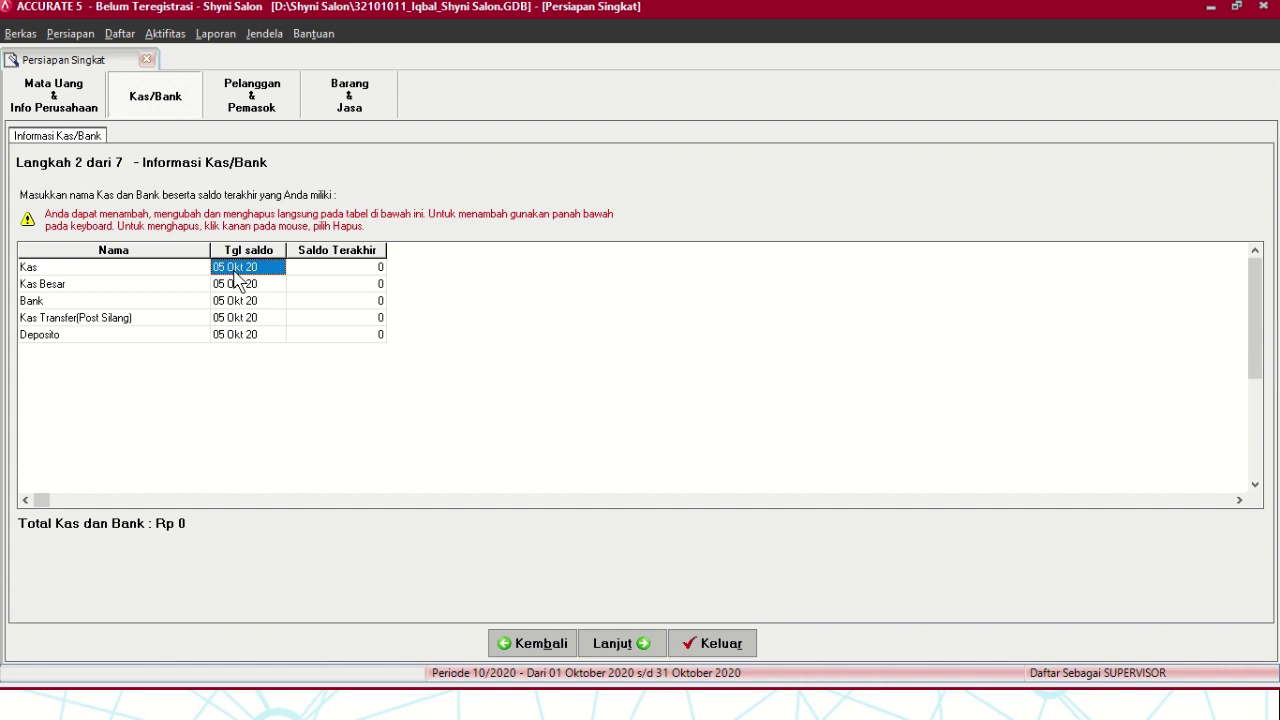
click(238, 274)
drag(268, 267, 190, 270)
text(31/12/2014)
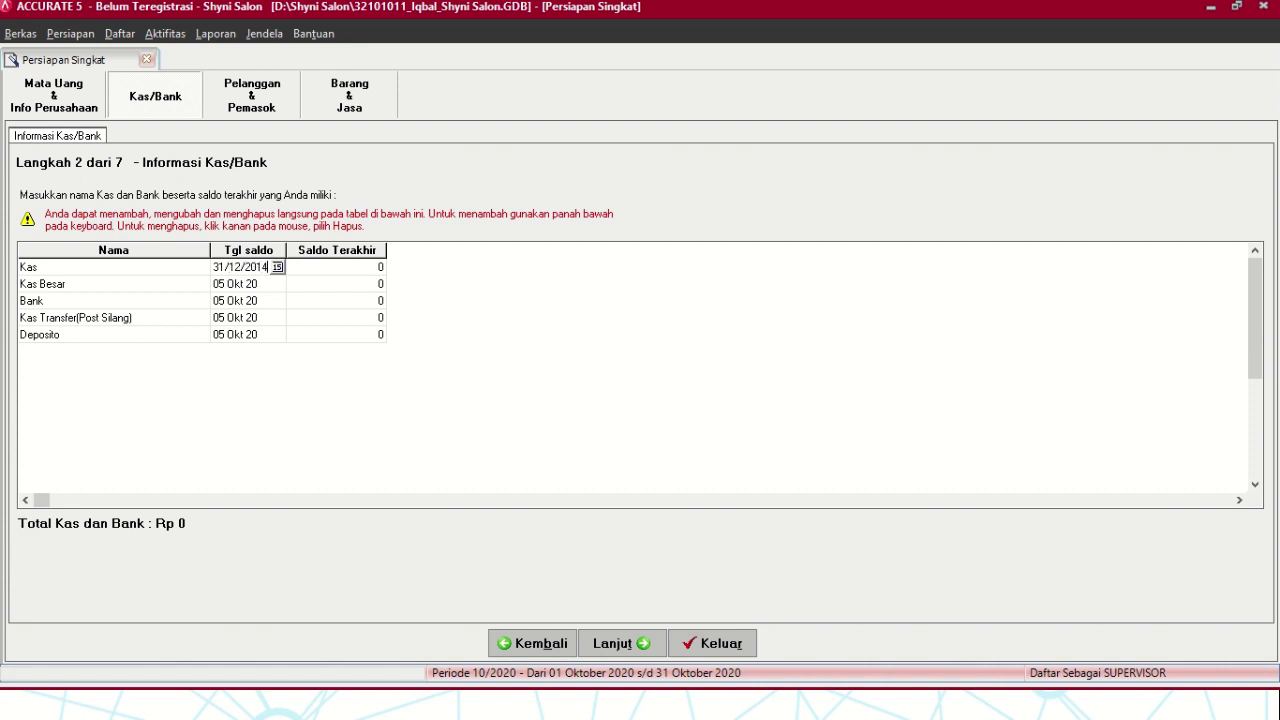
key(Tab)
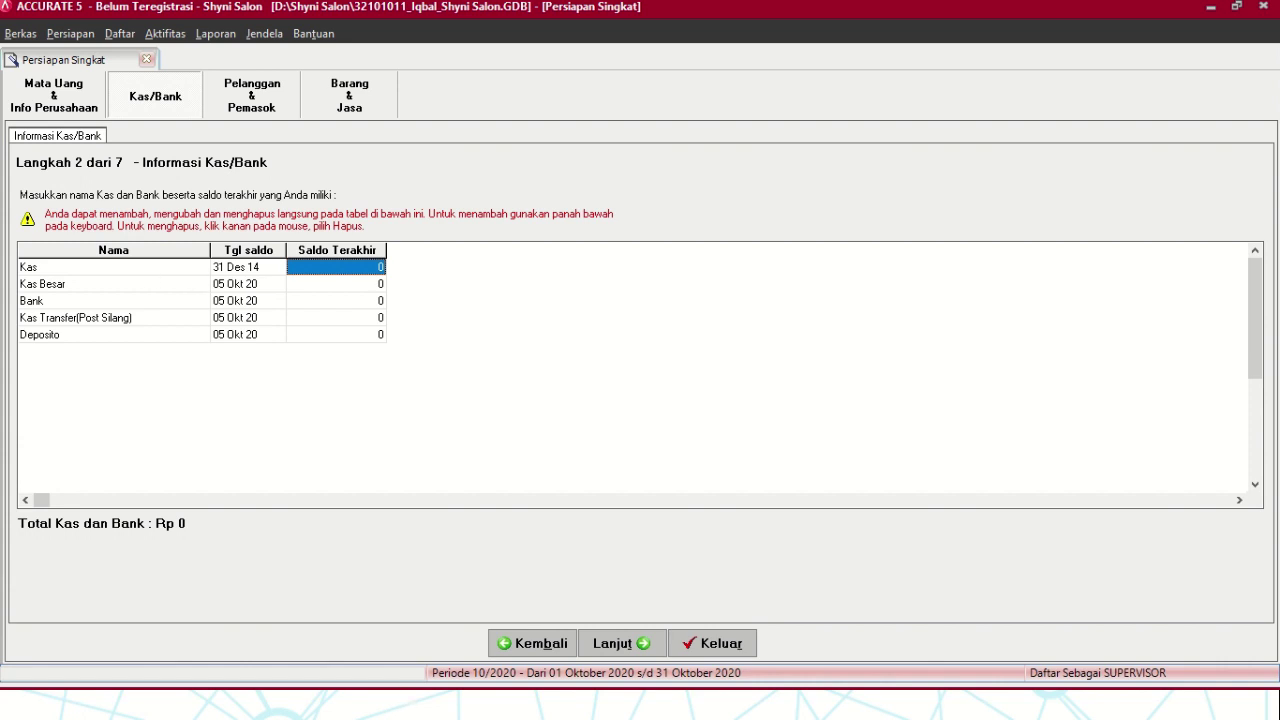
key(super)
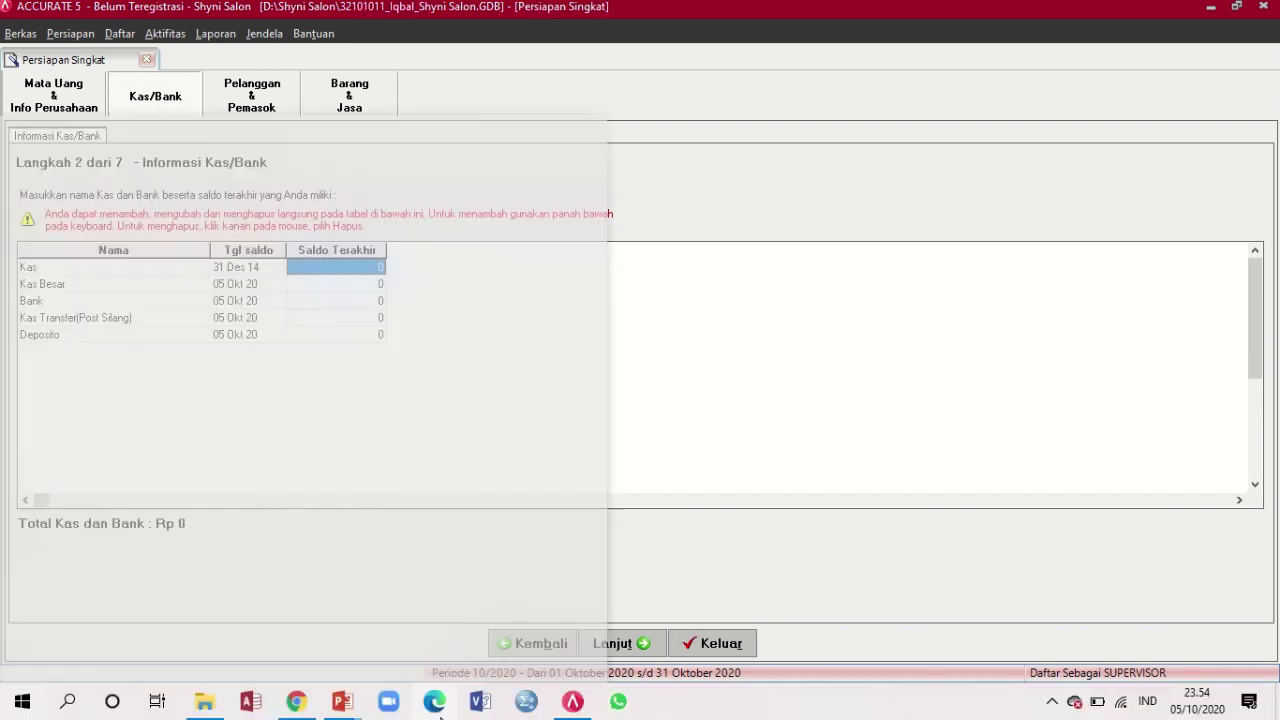
mouse_move(355, 708)
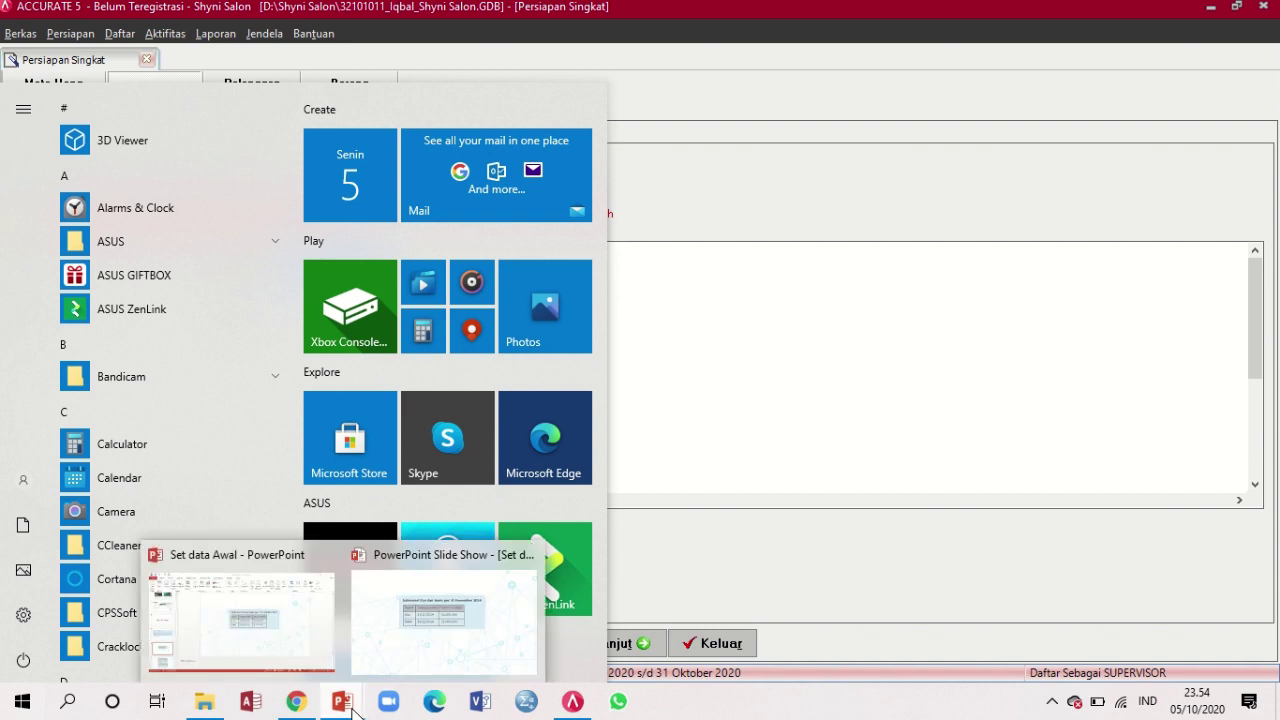
click(358, 682)
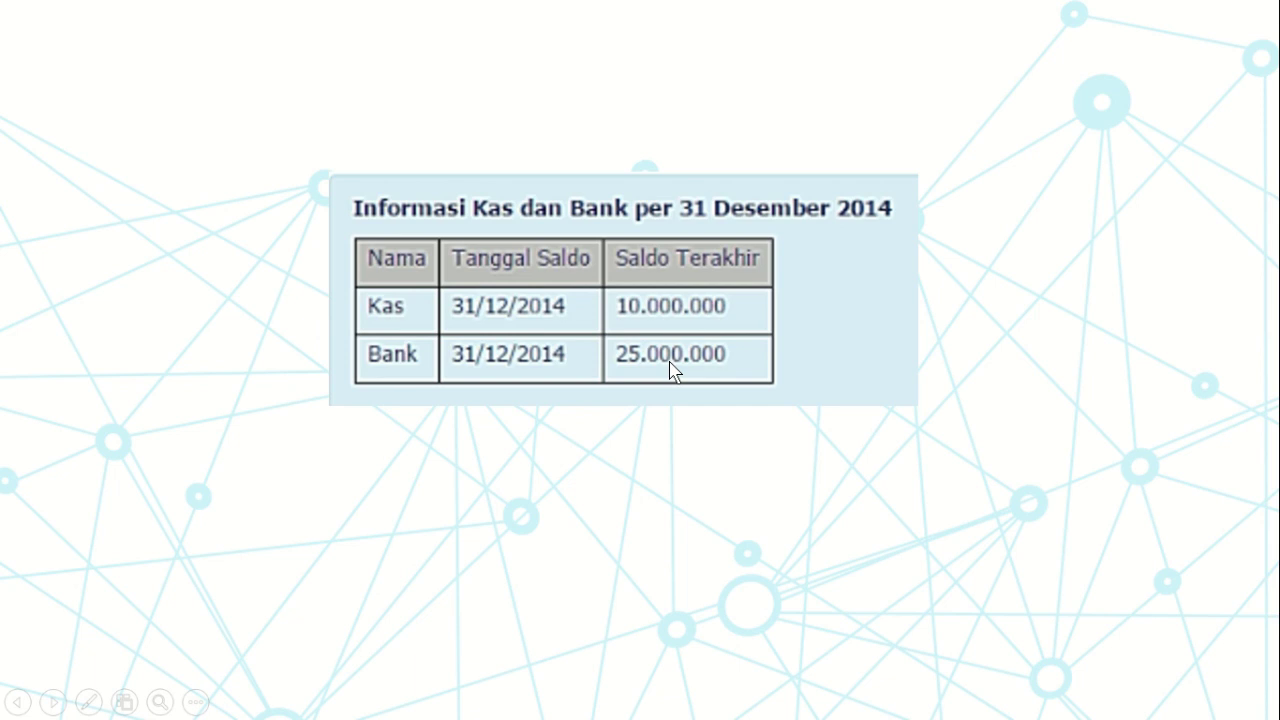
key(Escape)
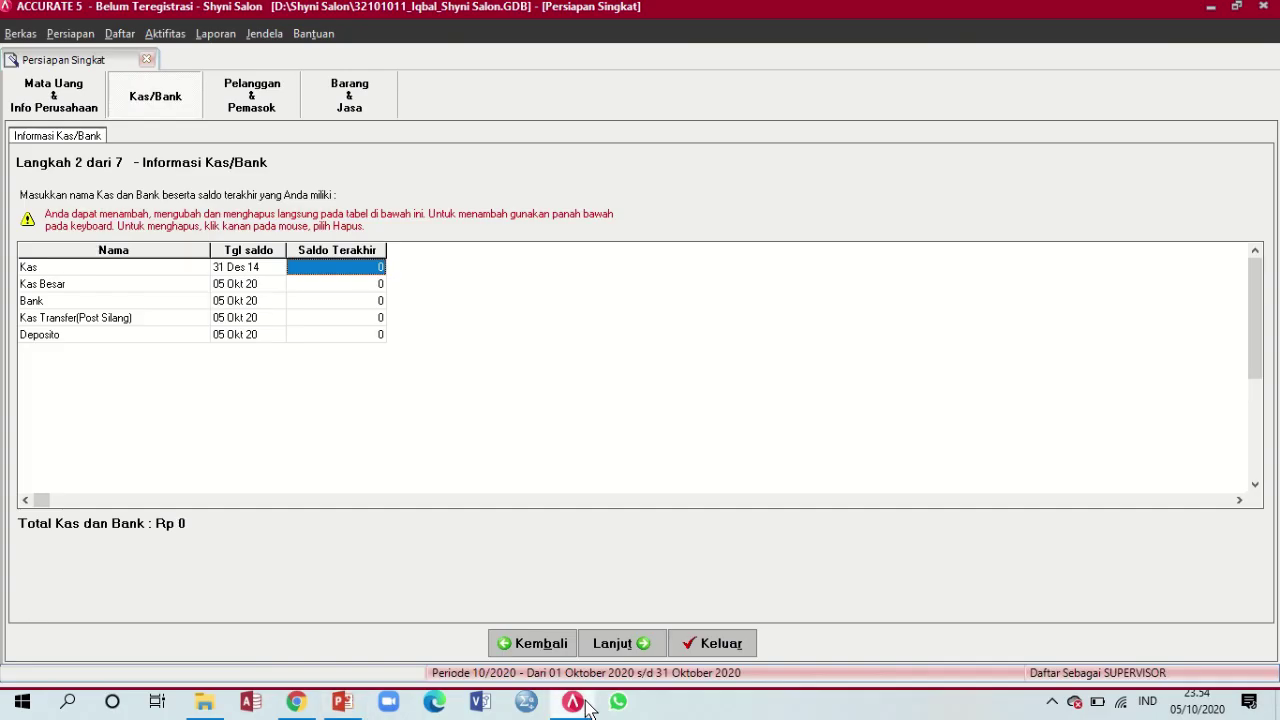
click(580, 703)
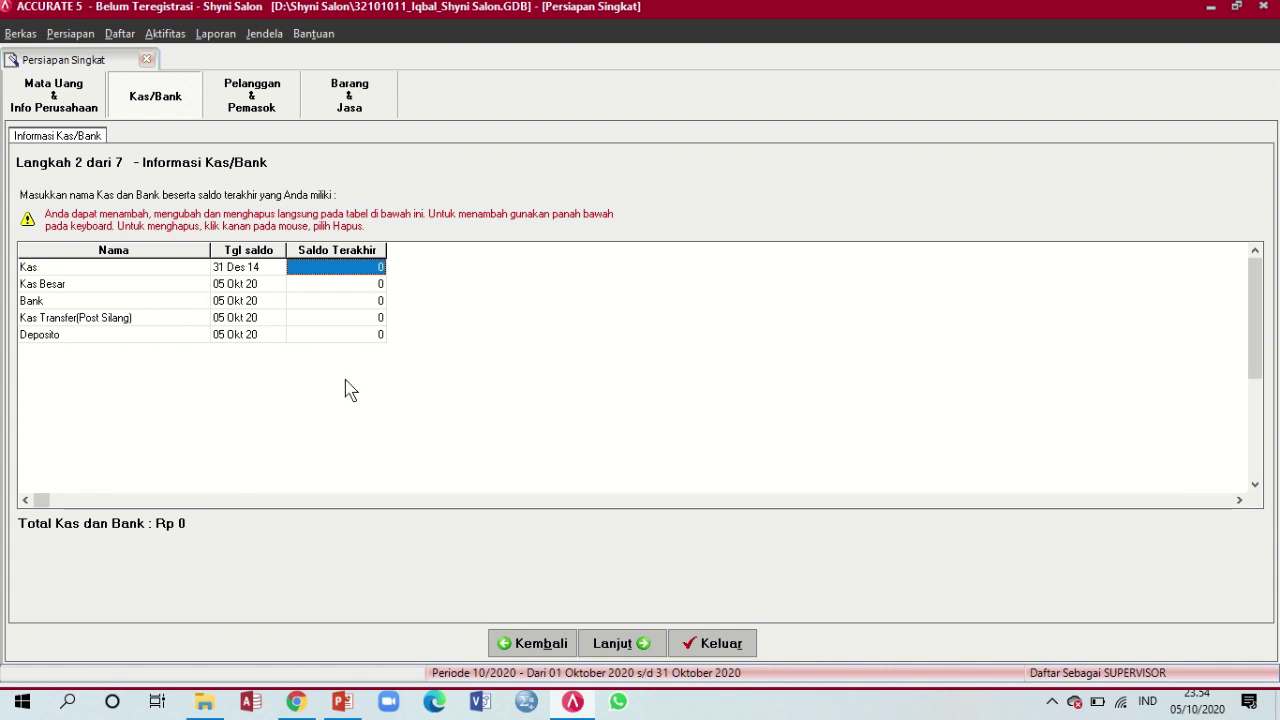
Set the Kas opening balance to 10.000.000 and delete the Kas Besar account
text(10000)
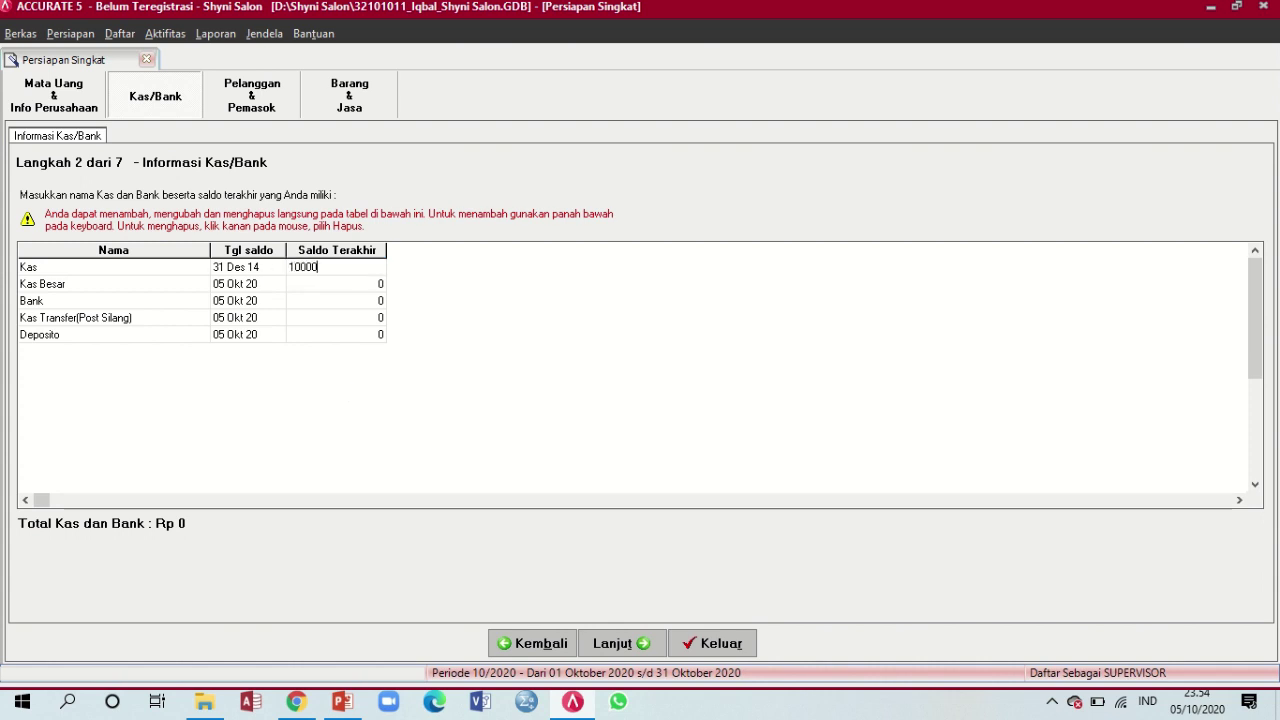
text(00)
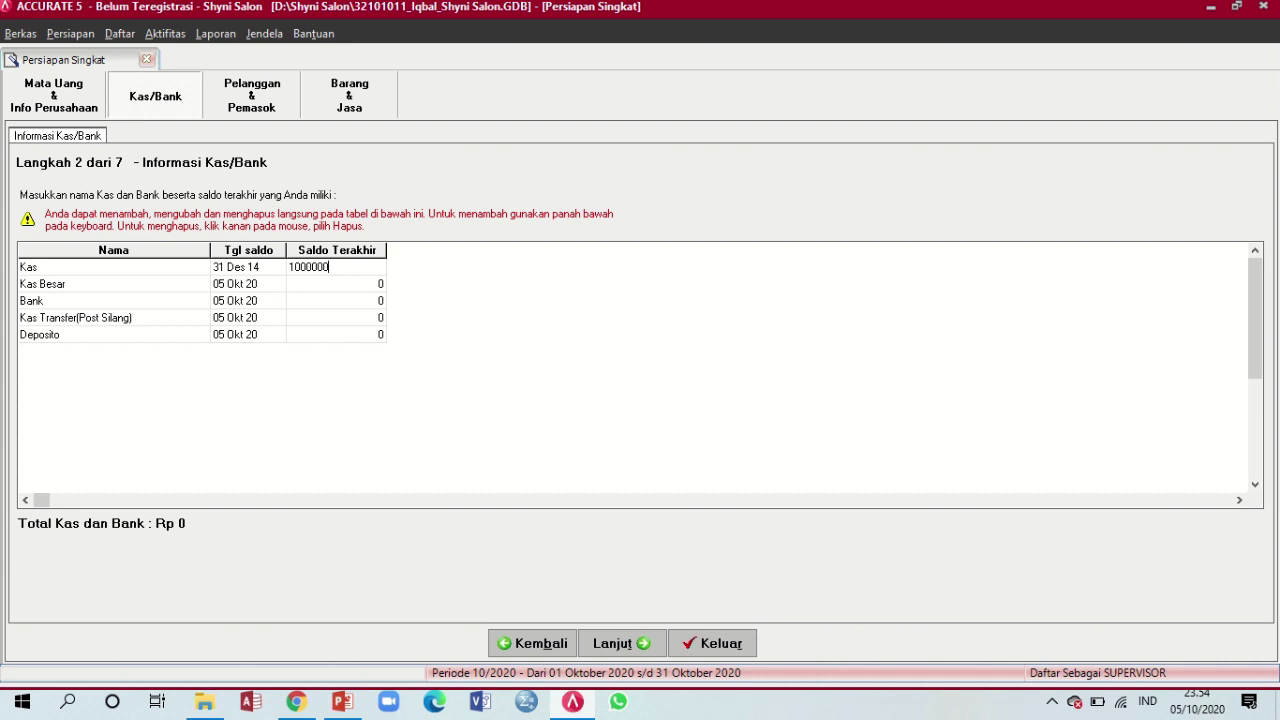
key(Return)
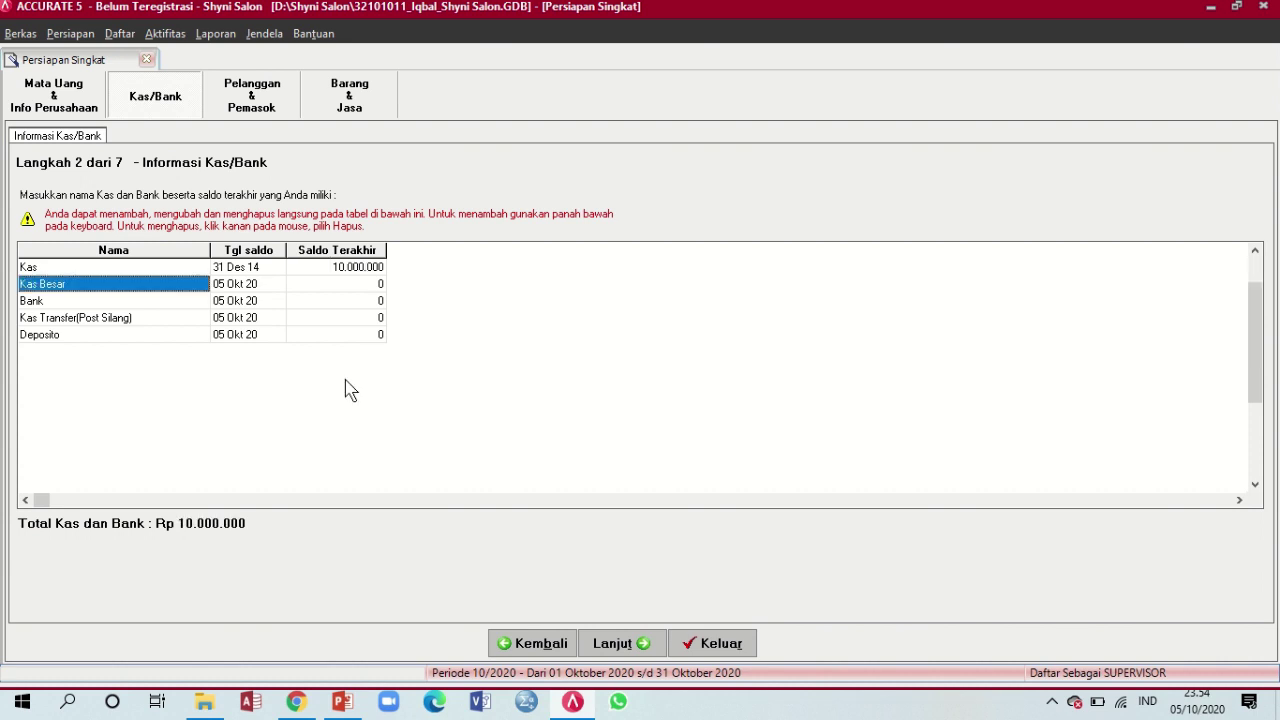
right_click(85, 289)
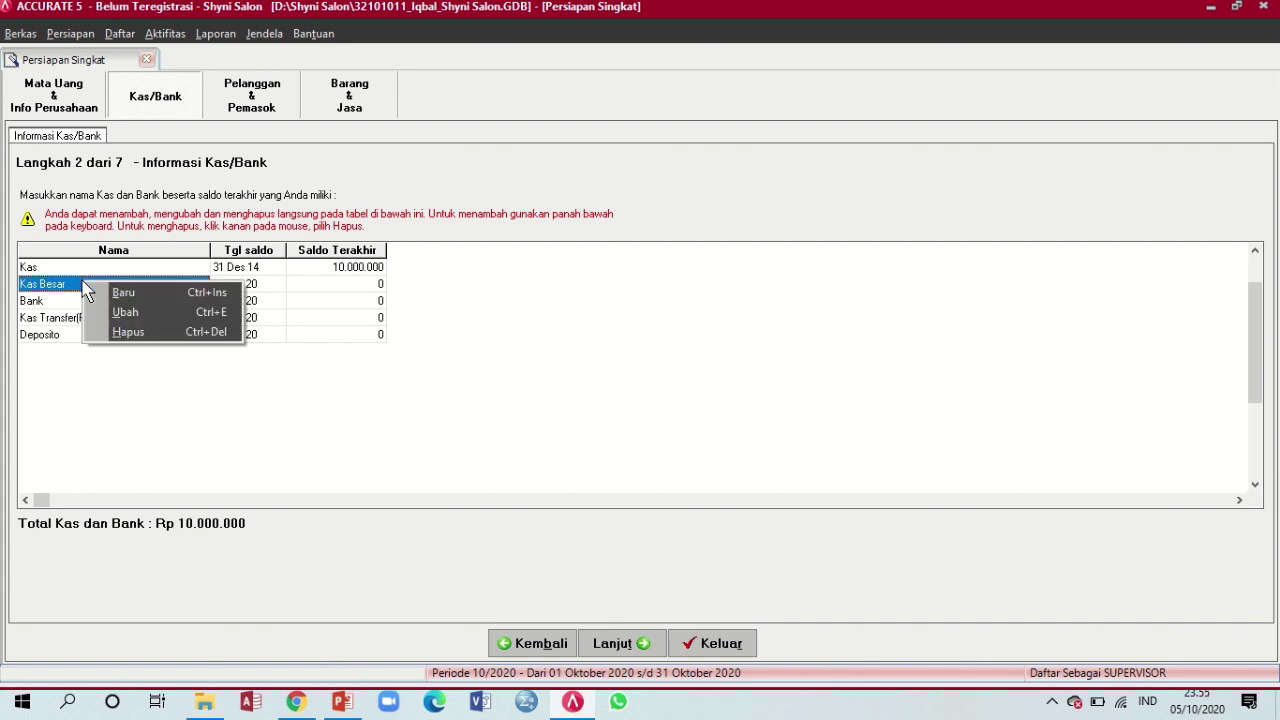
click(137, 335)
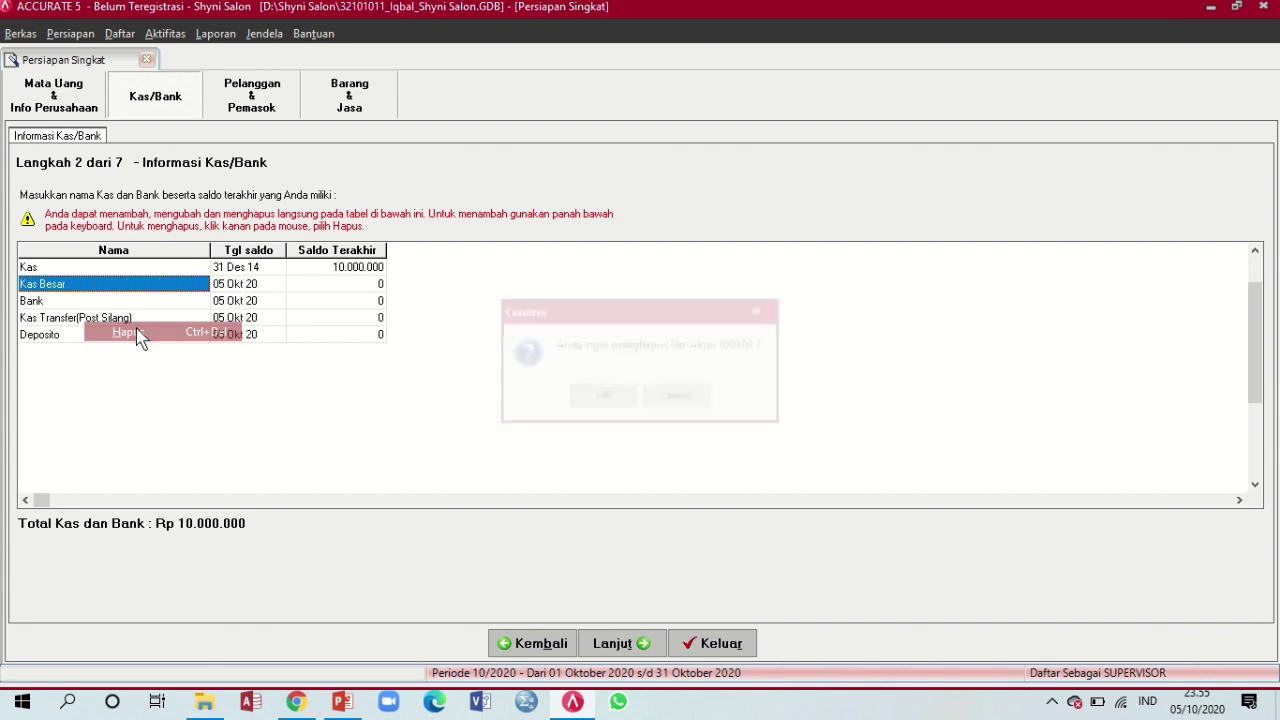
click(602, 397)
right_click(64, 288)
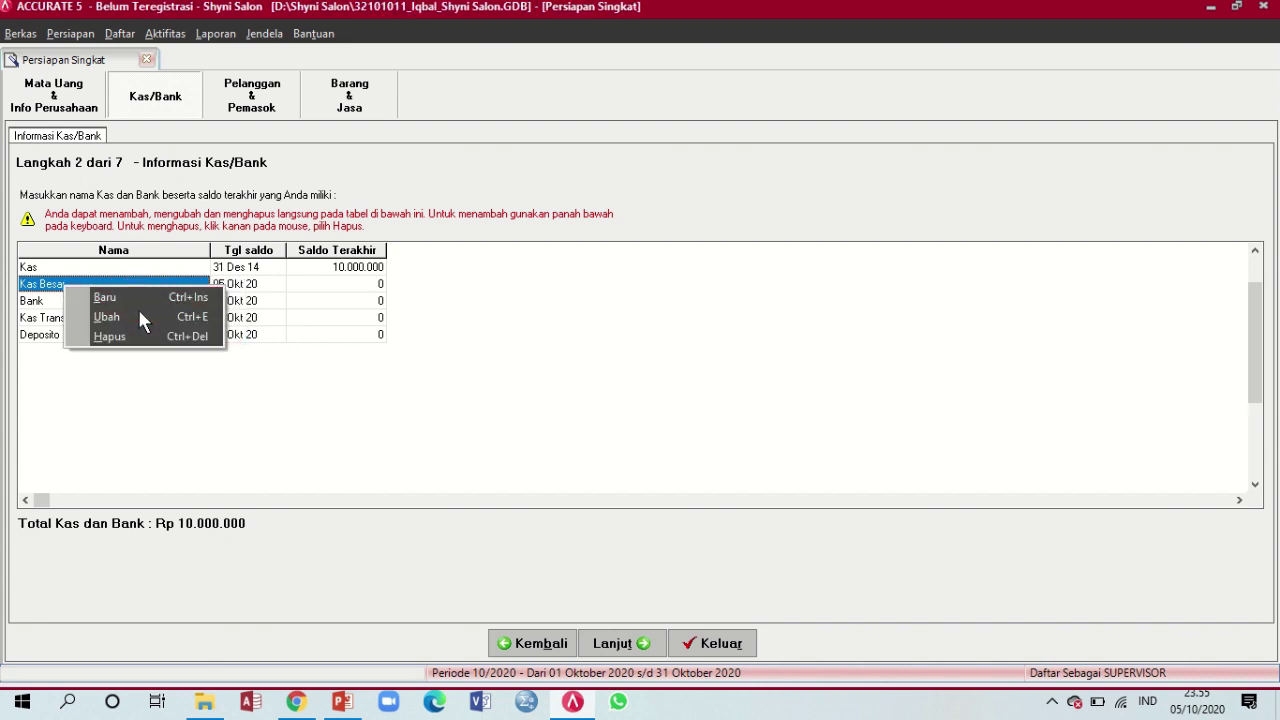
click(137, 336)
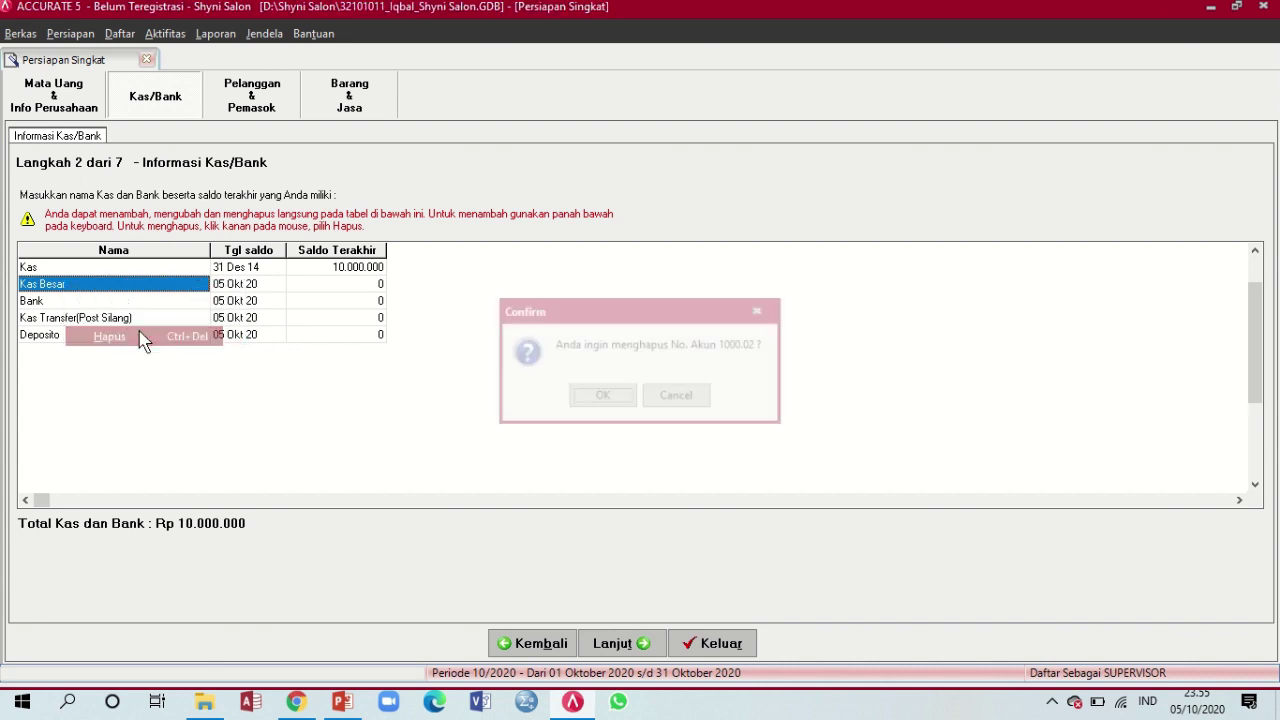
click(611, 396)
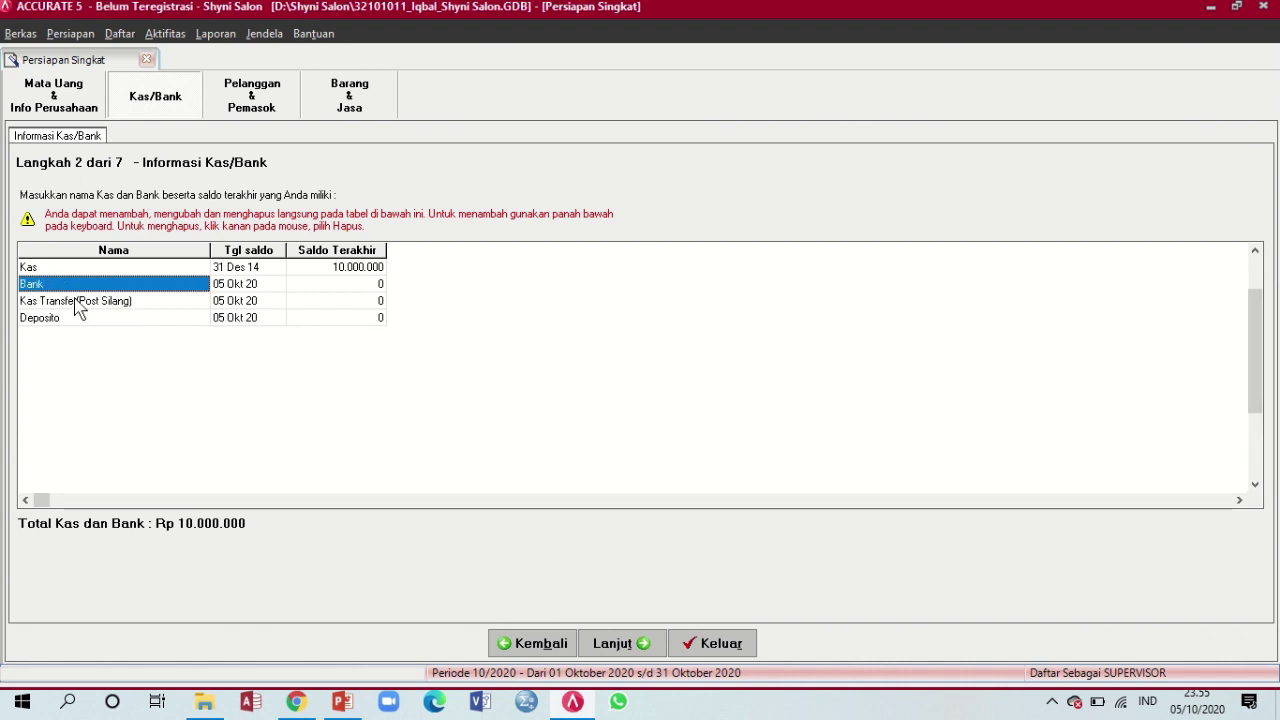
Delete the Kas Transfer (Post Silang) and Deposito accounts, leaving only Kas and Bank
click(76, 300)
right_click(76, 306)
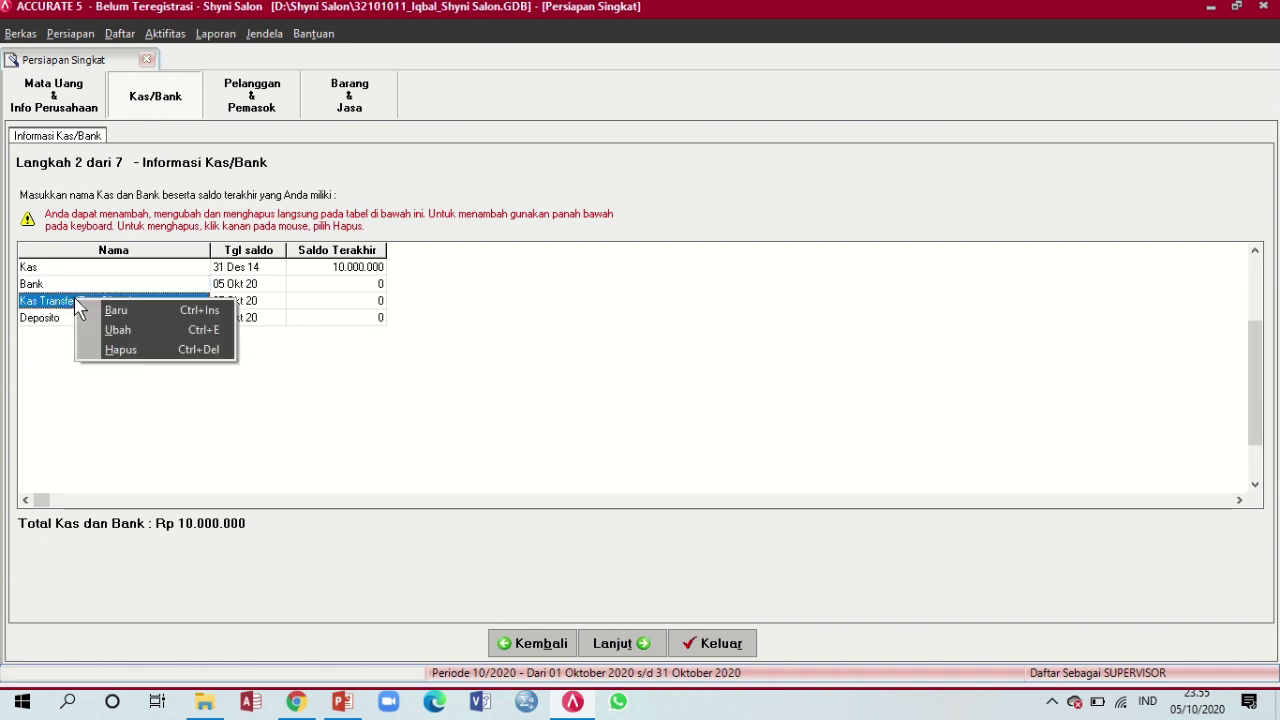
click(130, 348)
click(624, 398)
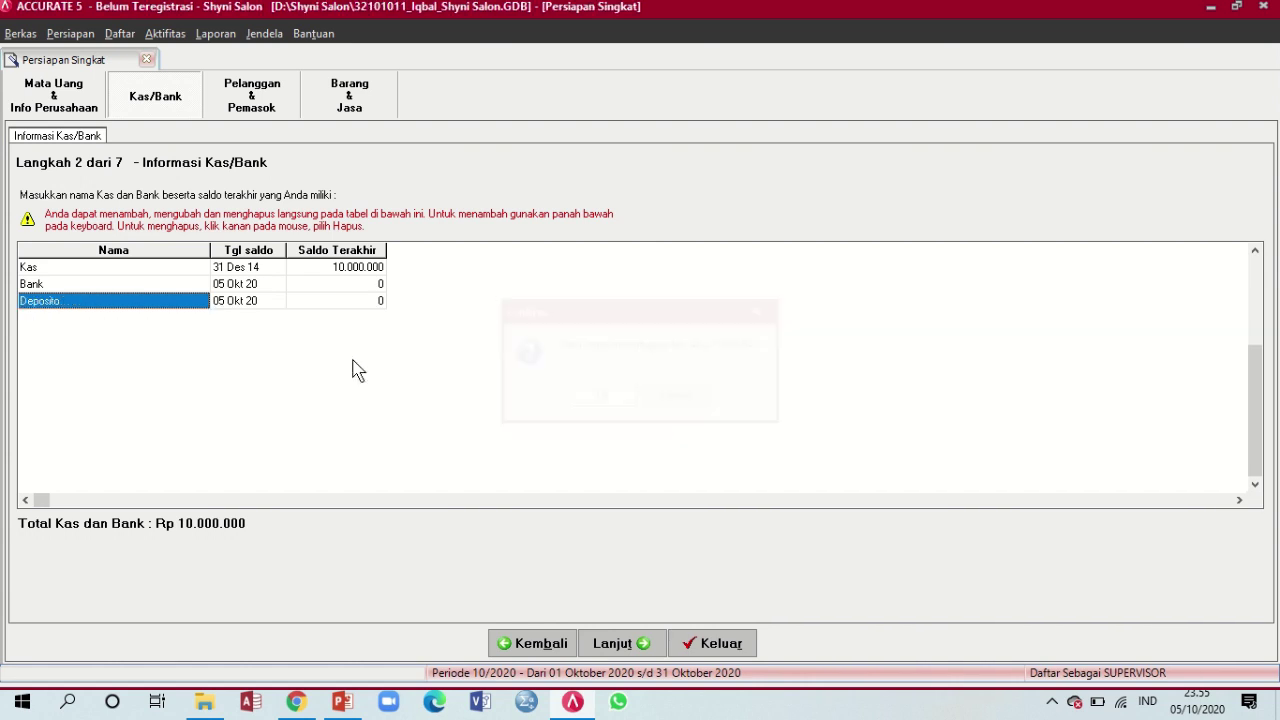
right_click(107, 316)
click(140, 350)
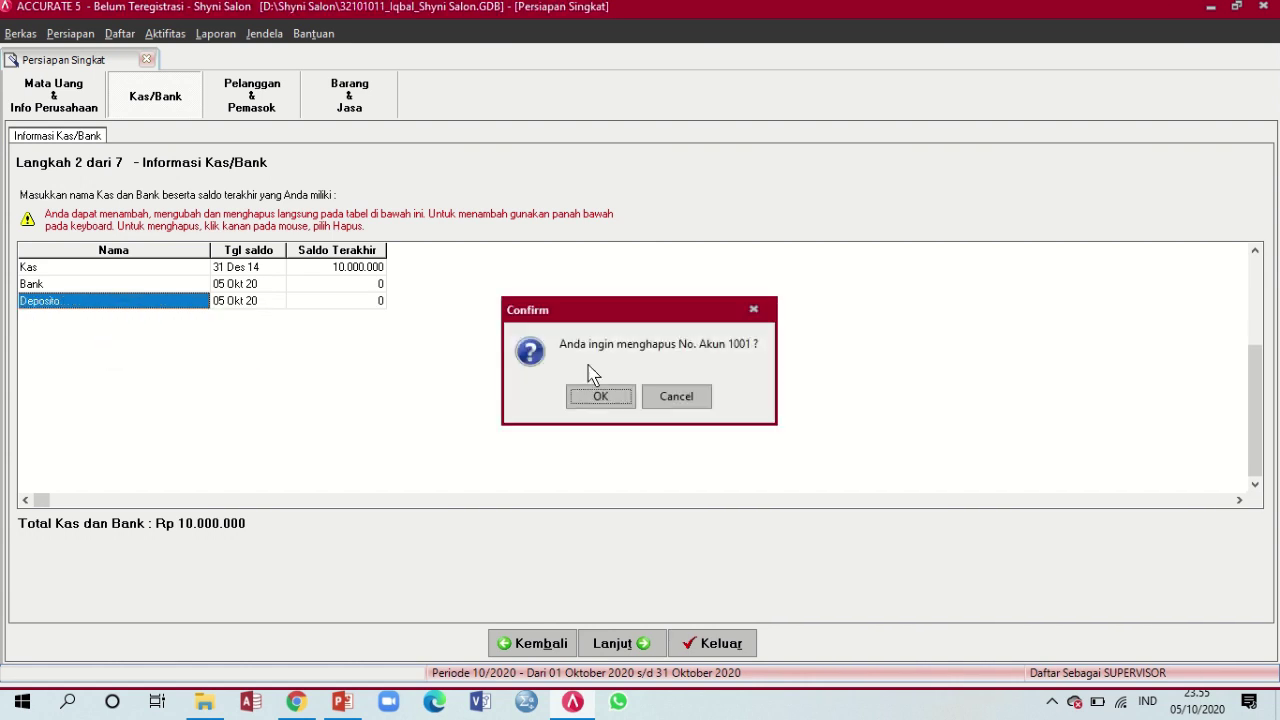
click(627, 396)
click(247, 288)
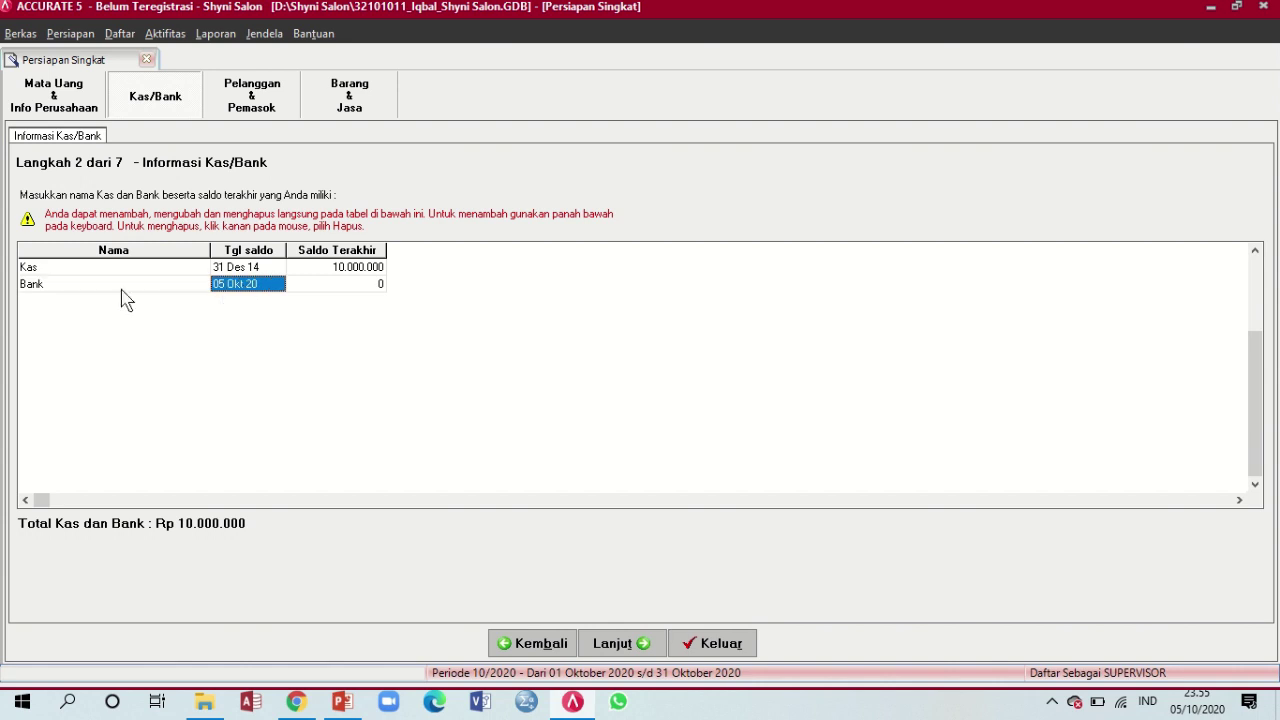
click(78, 269)
click(78, 269)
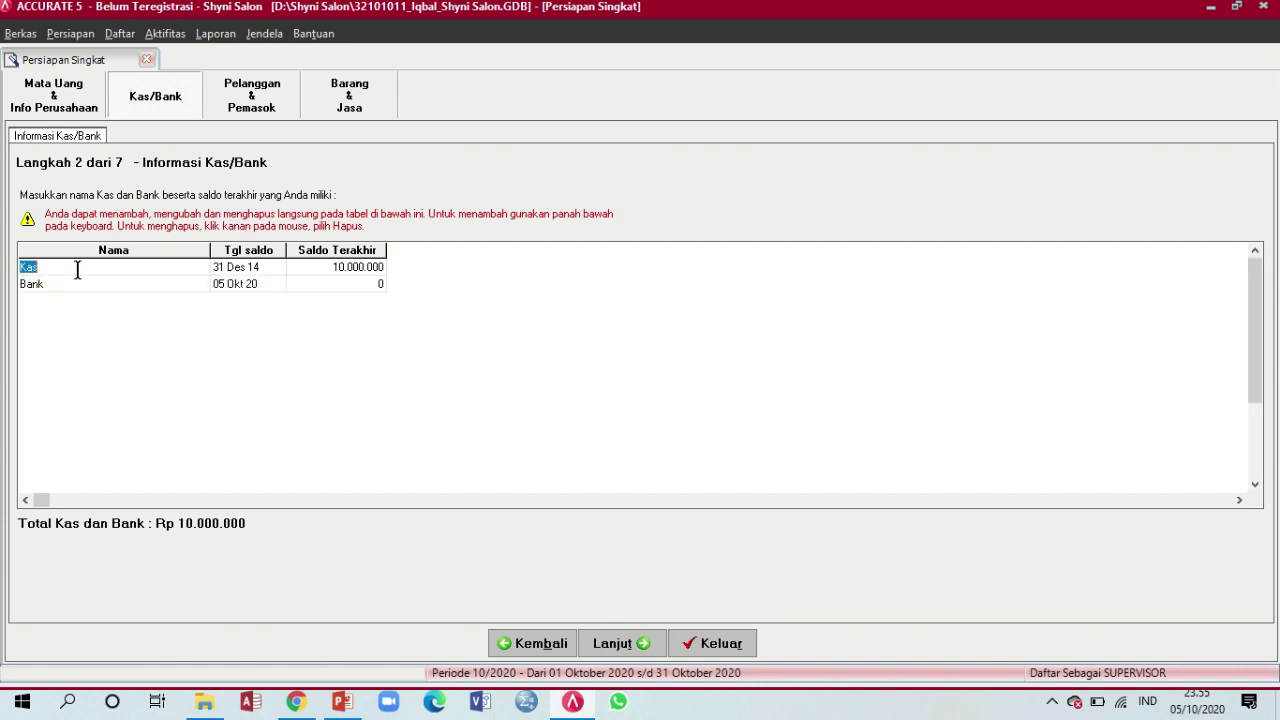
Date the Bank balance 31/12/14 with 25.000.000, and discard the empty extra row
click(92, 290)
click(255, 286)
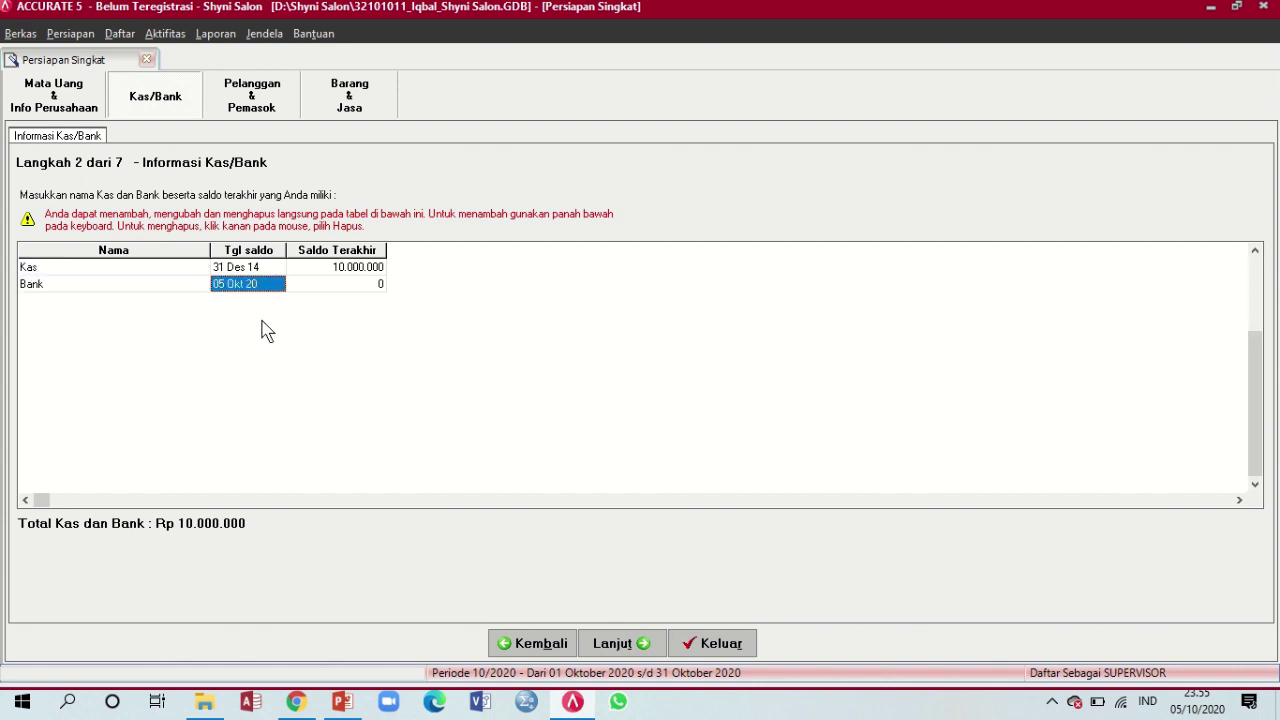
text(31/12/)
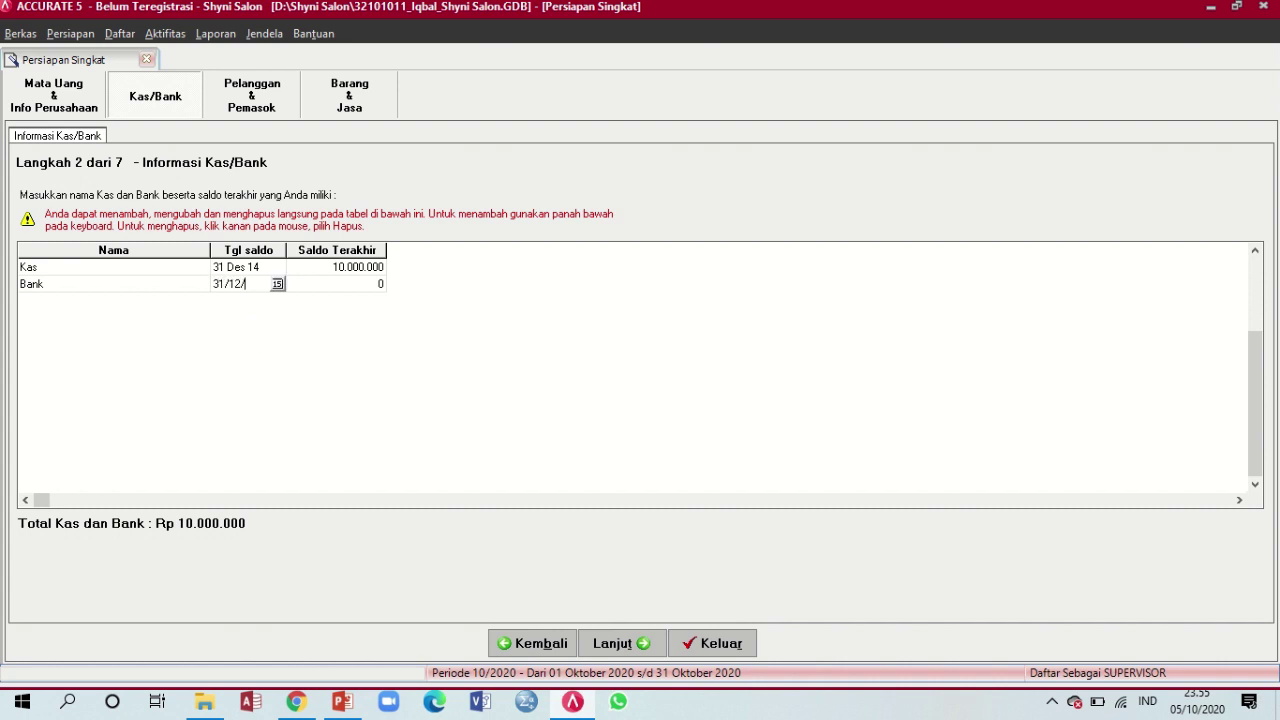
text(14)
key(Tab)
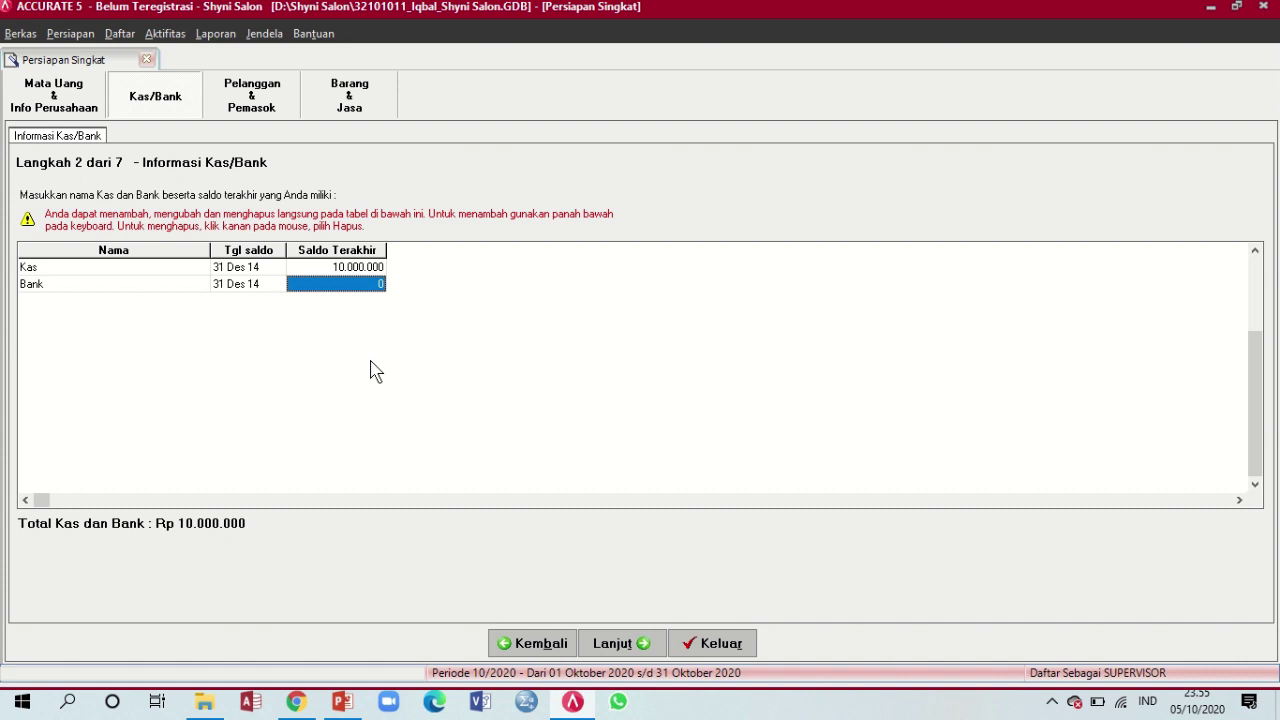
text(25000000)
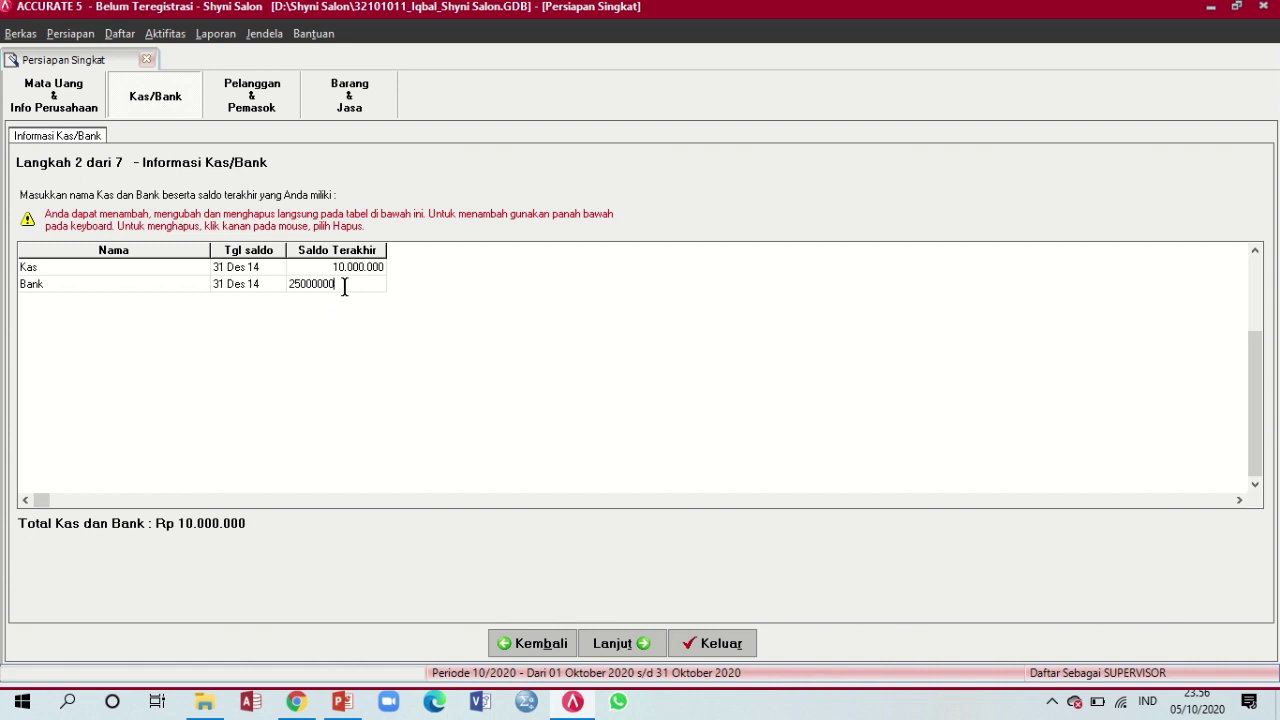
key(Down)
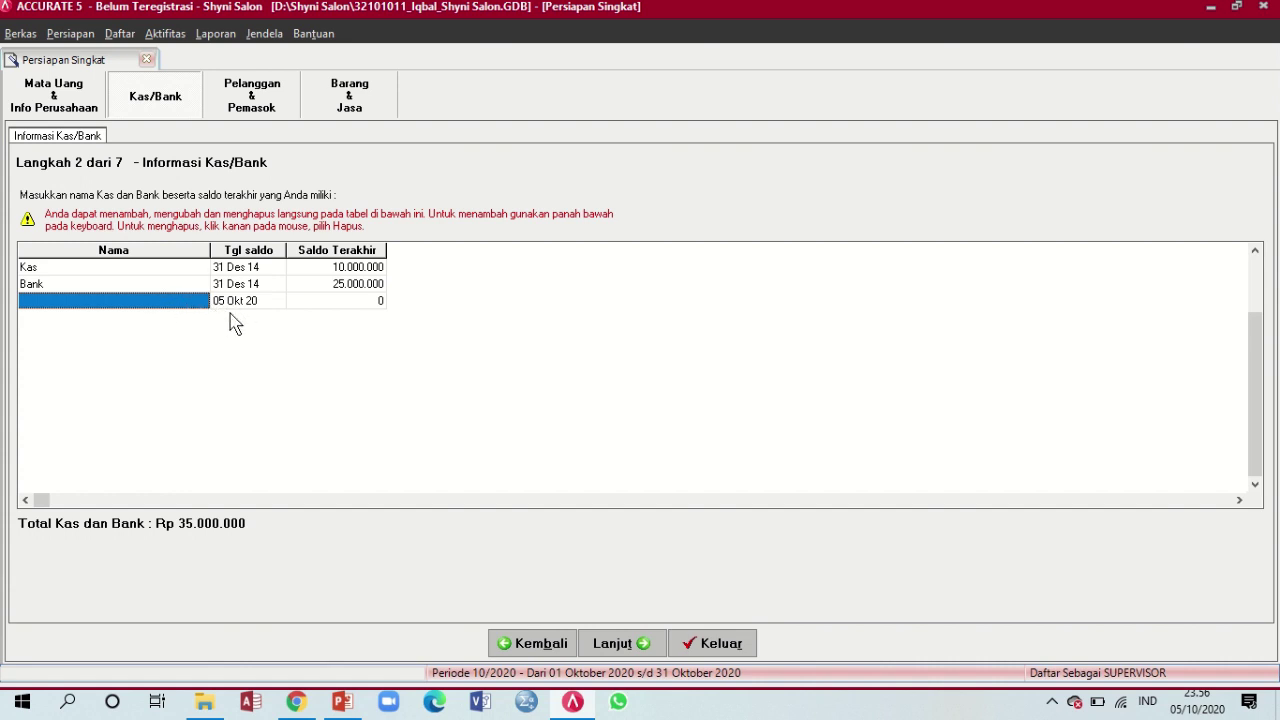
key(Up)
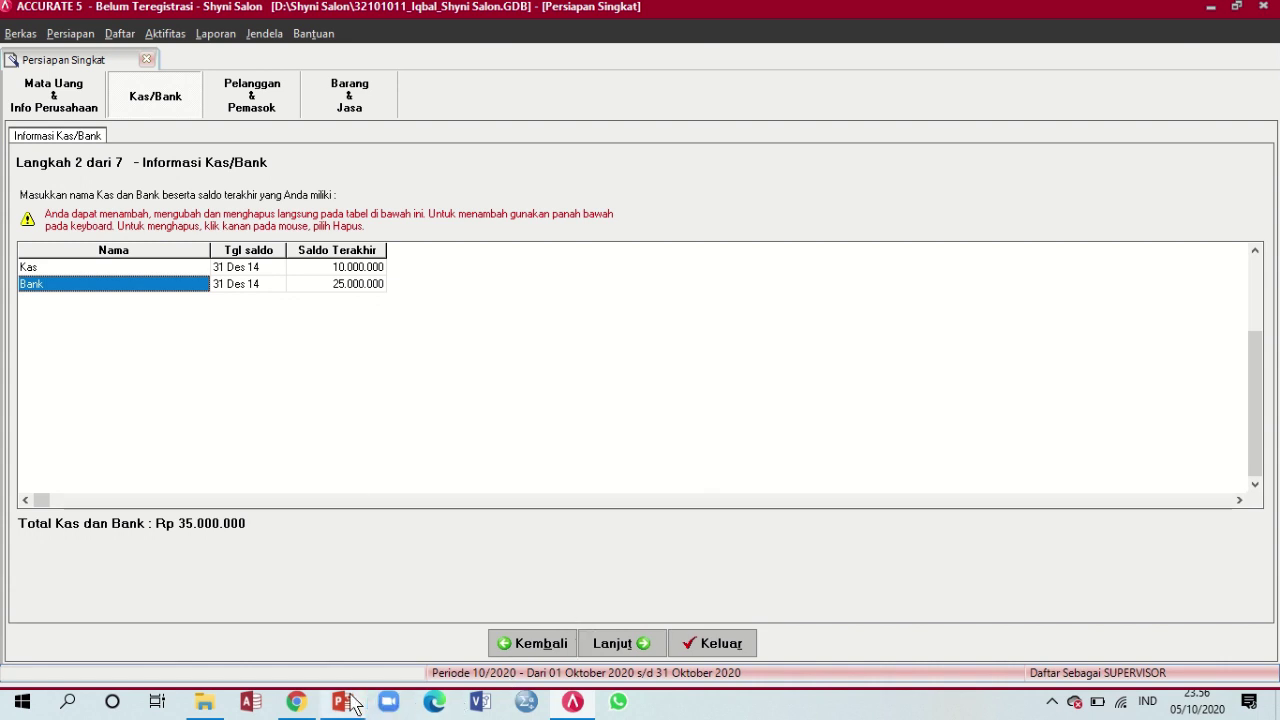
View slide 9's customer and supplier invoice tables in PowerPoint, then return to ACCURATE 5
mouse_move(349, 706)
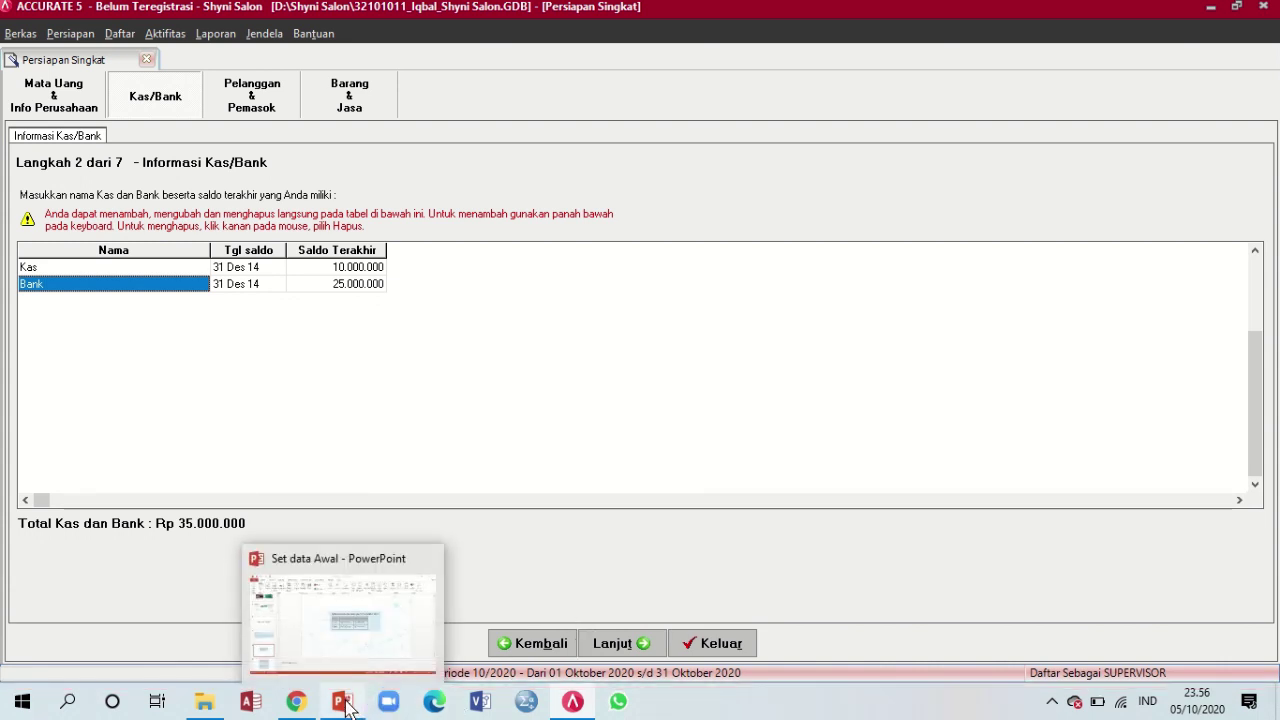
click(344, 706)
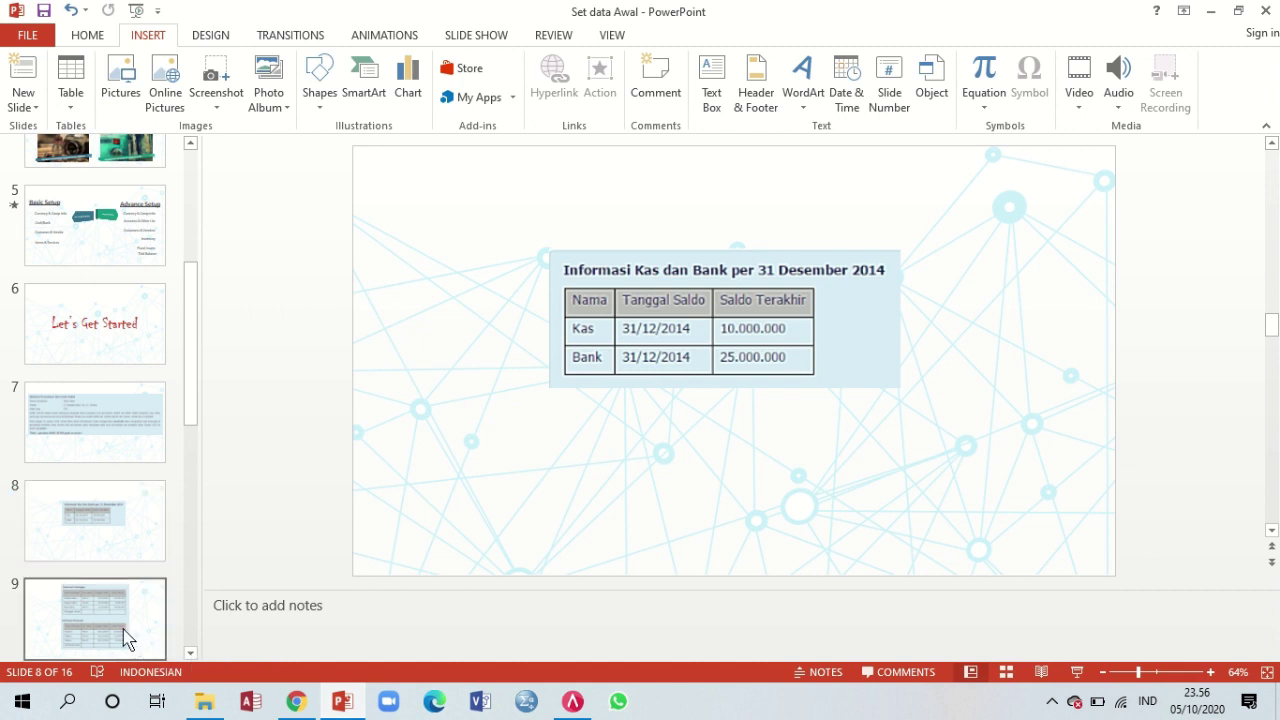
click(125, 638)
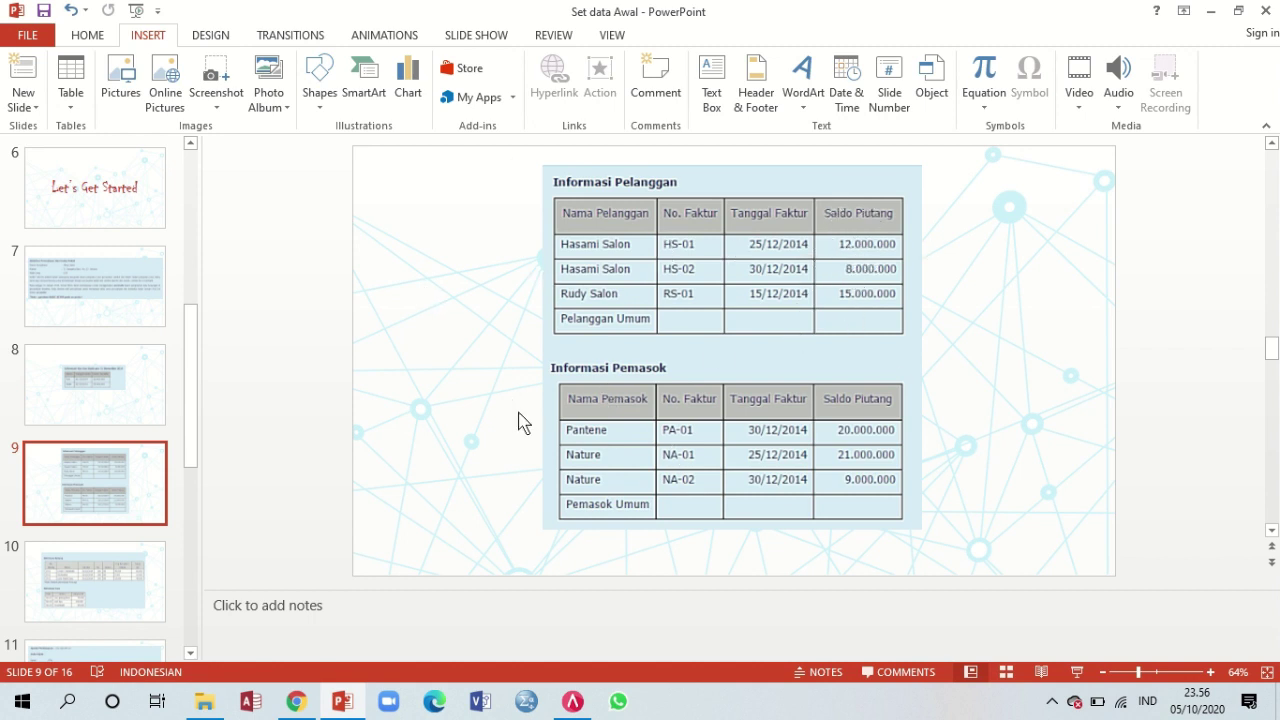
click(586, 704)
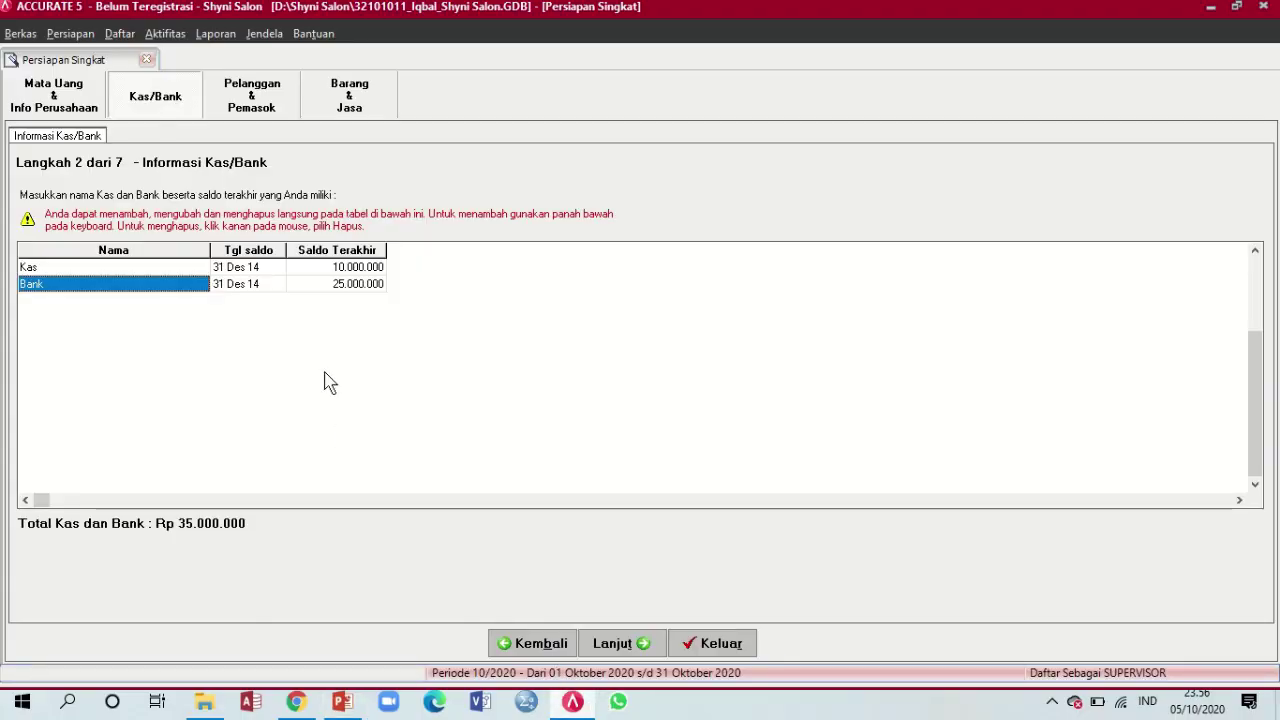
Move to step 3 Informasi Pelanggan, check the customer slide, and add a row below Pelanggan Umum
click(626, 645)
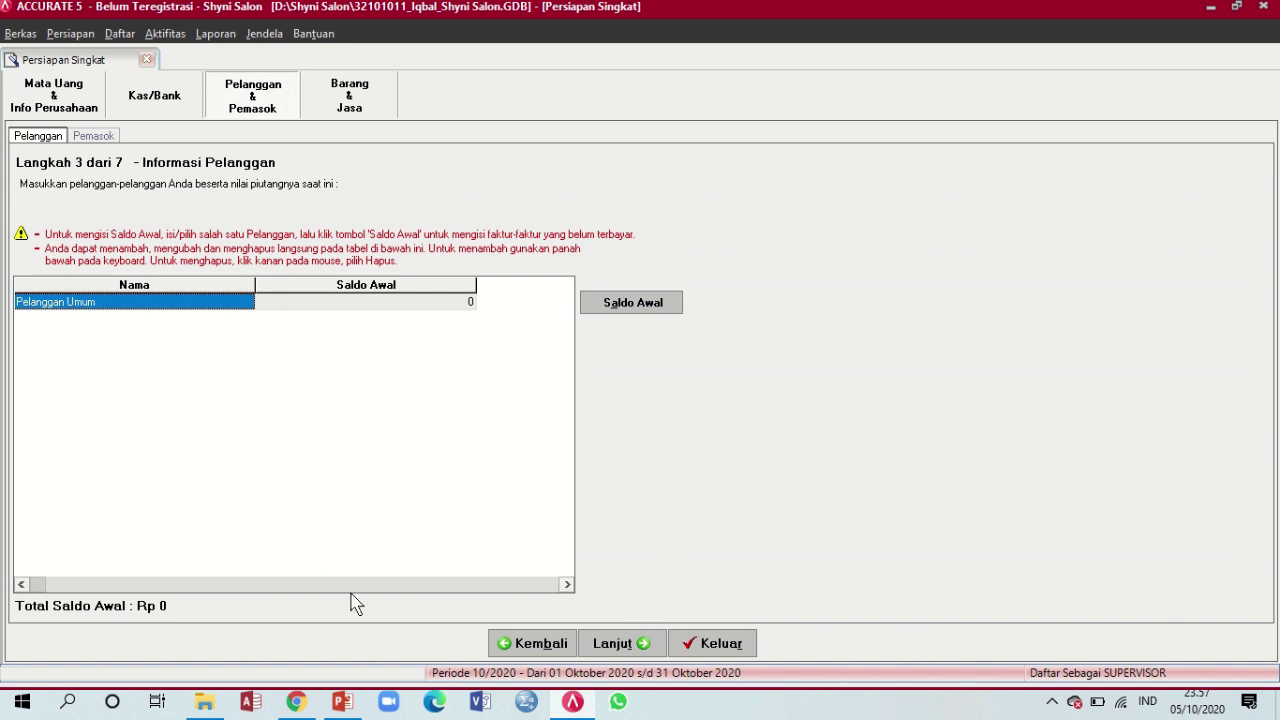
mouse_move(706, 6)
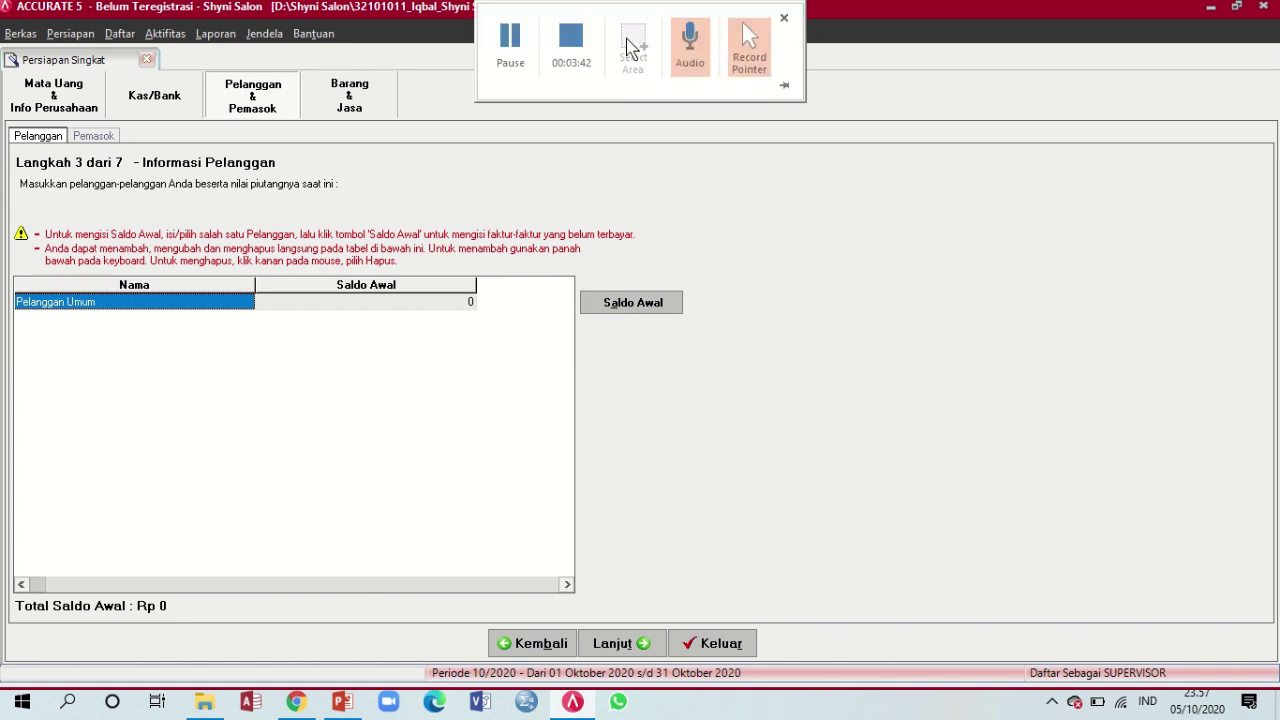
click(522, 58)
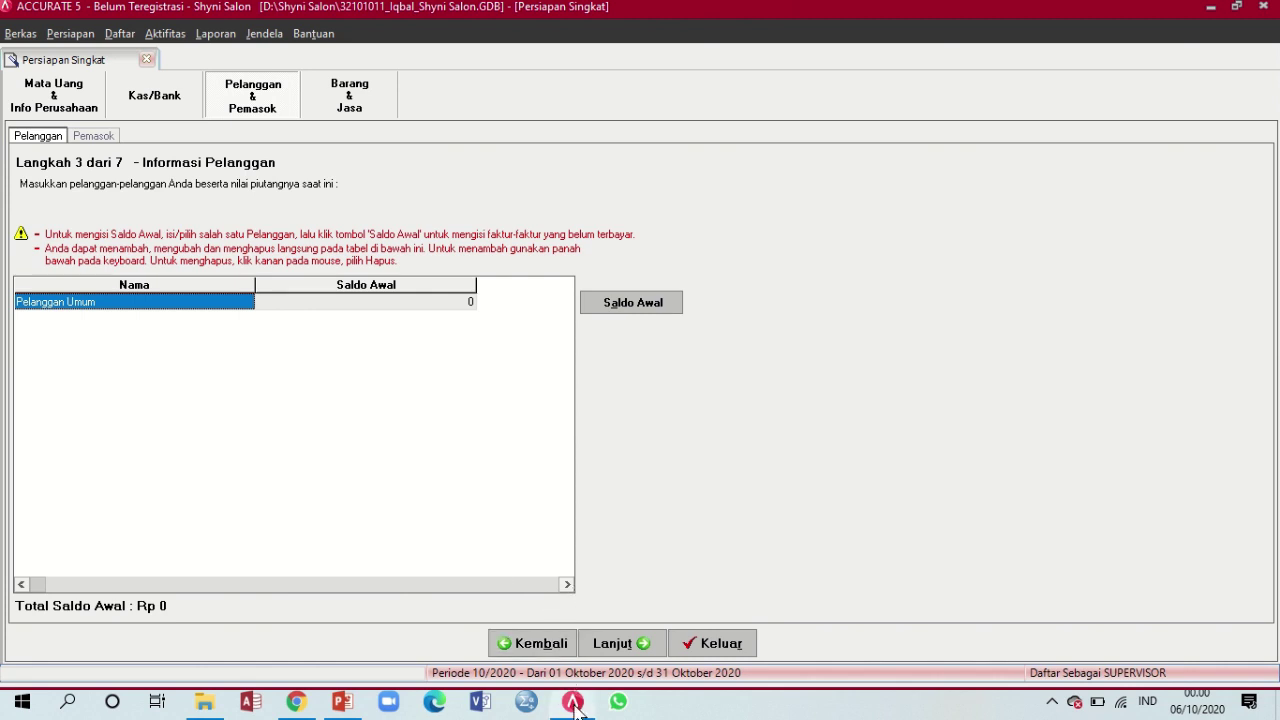
mouse_move(572, 709)
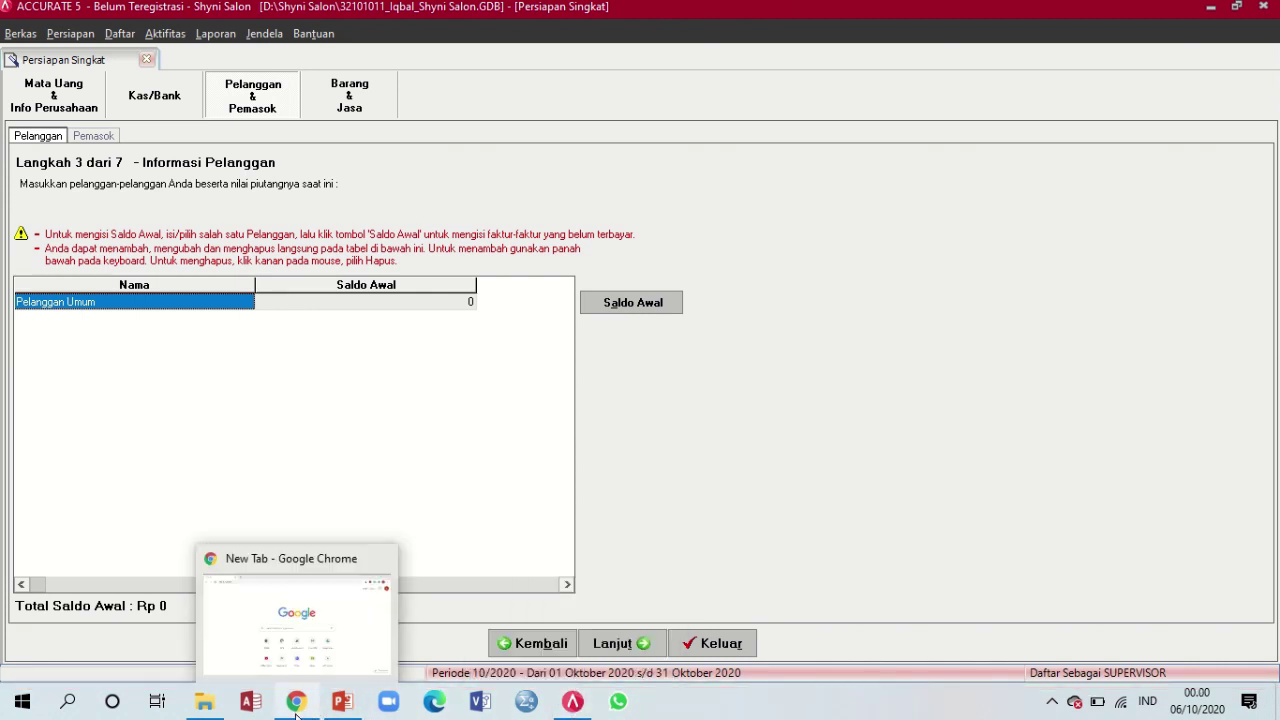
click(358, 712)
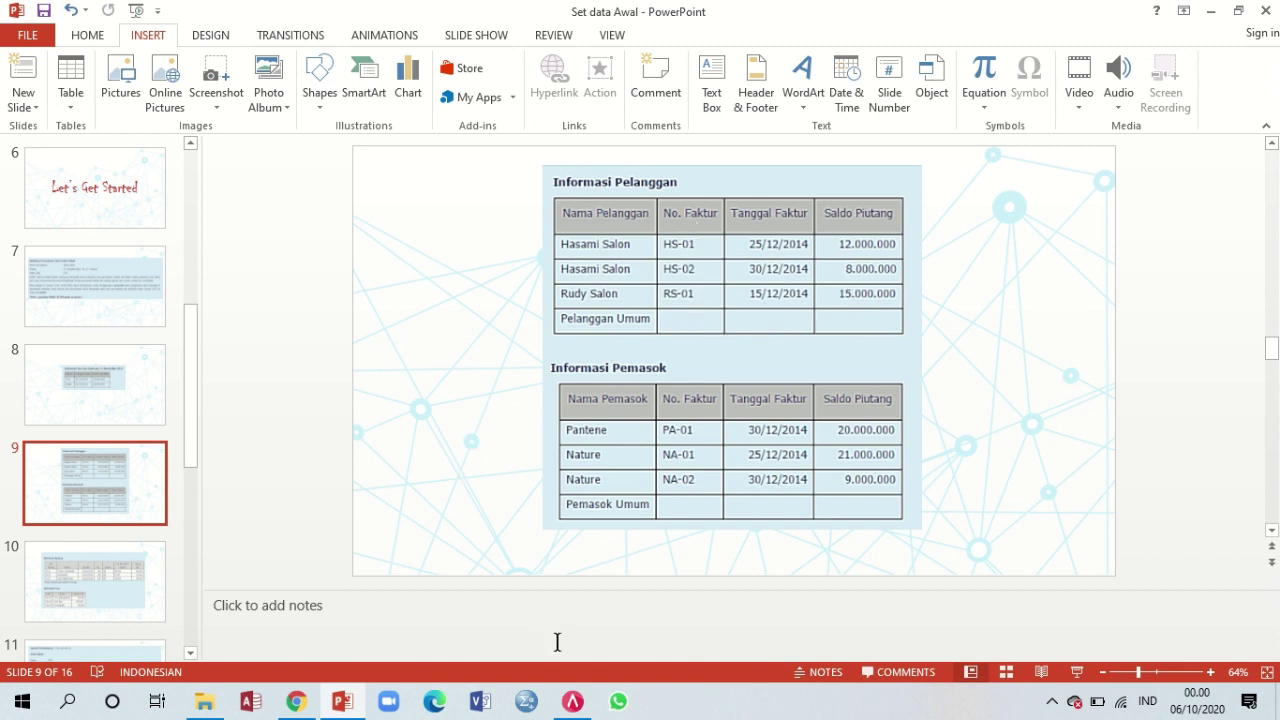
click(572, 701)
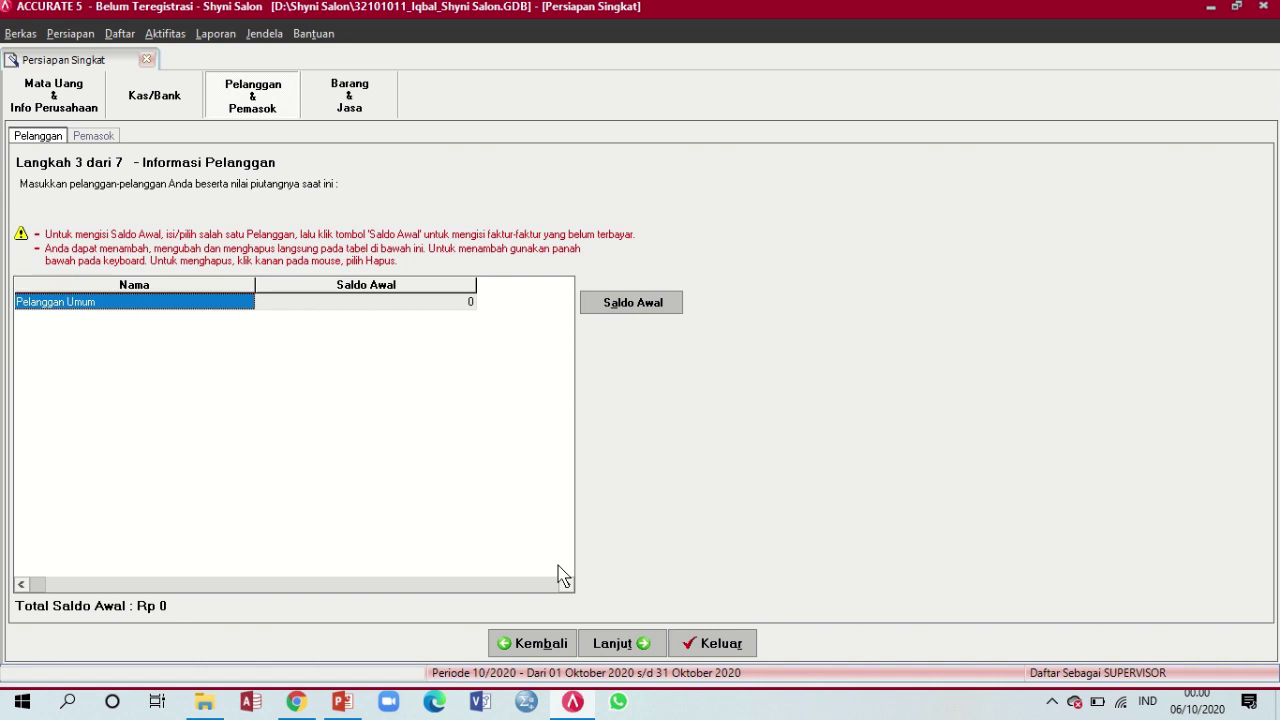
key(Tab)
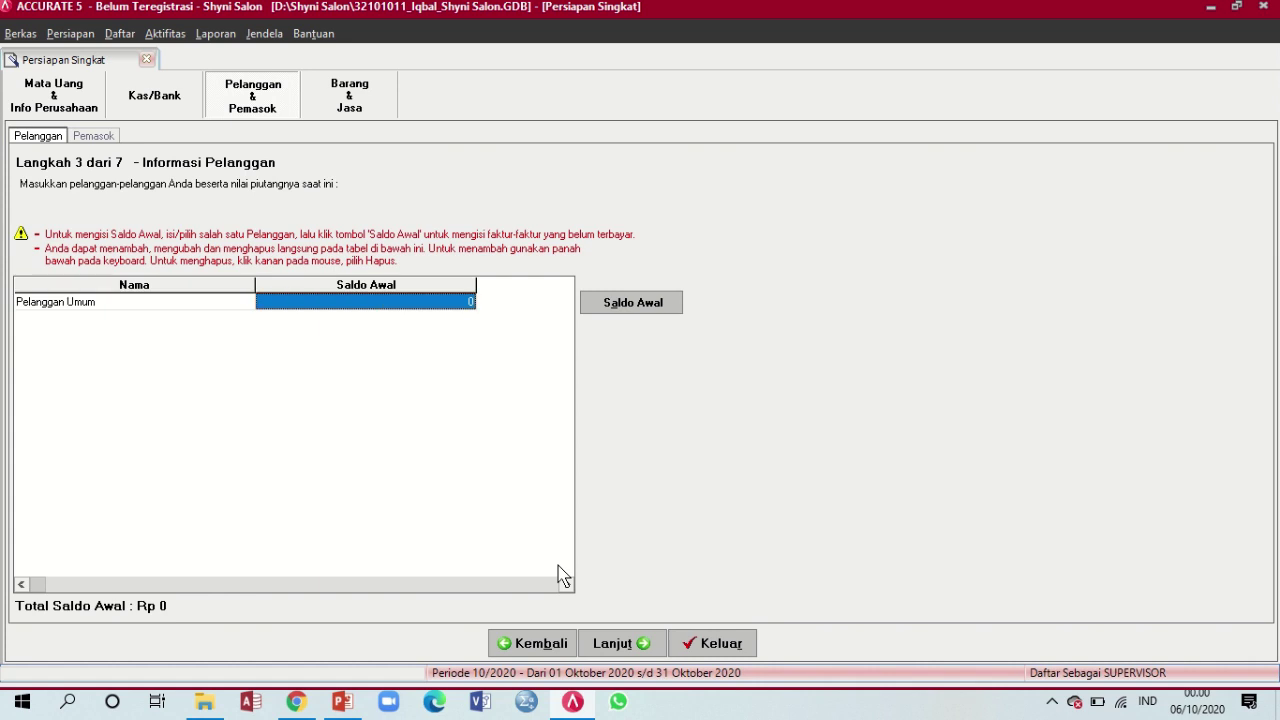
key(Tab)
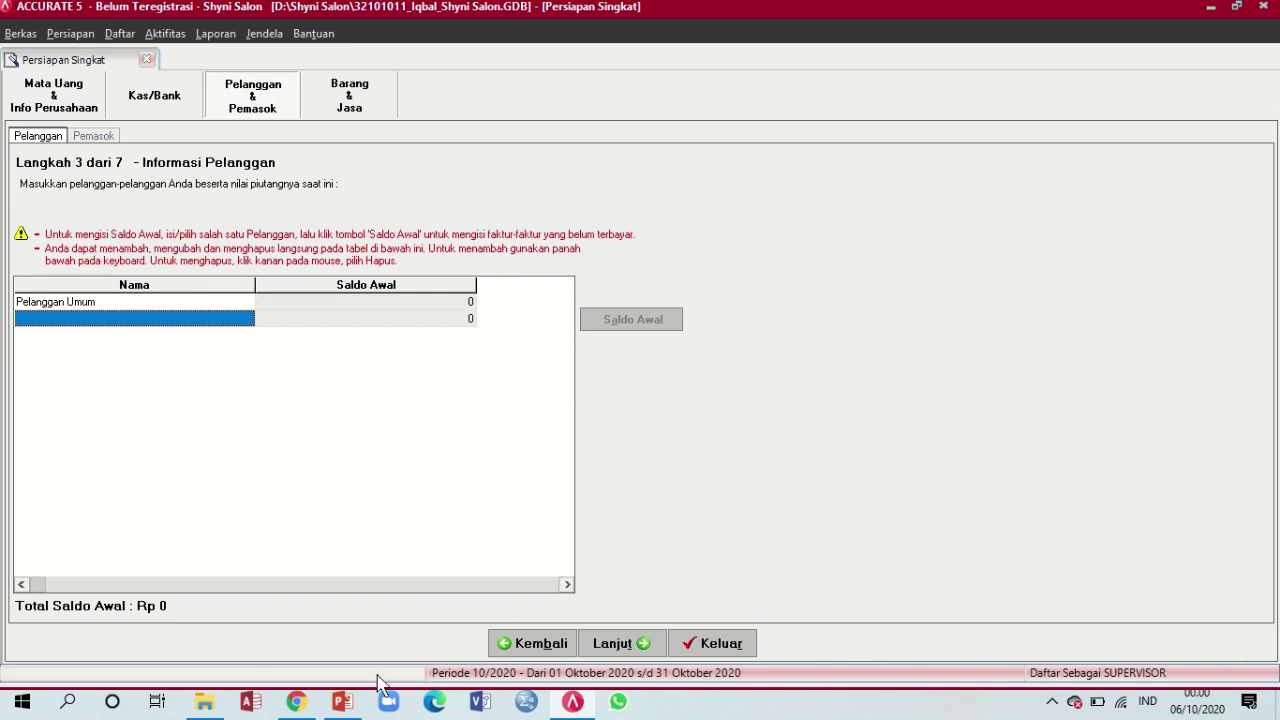
Enter 'Hasami Salon' as the new customer name and select its opening balance cell, still 0
click(341, 703)
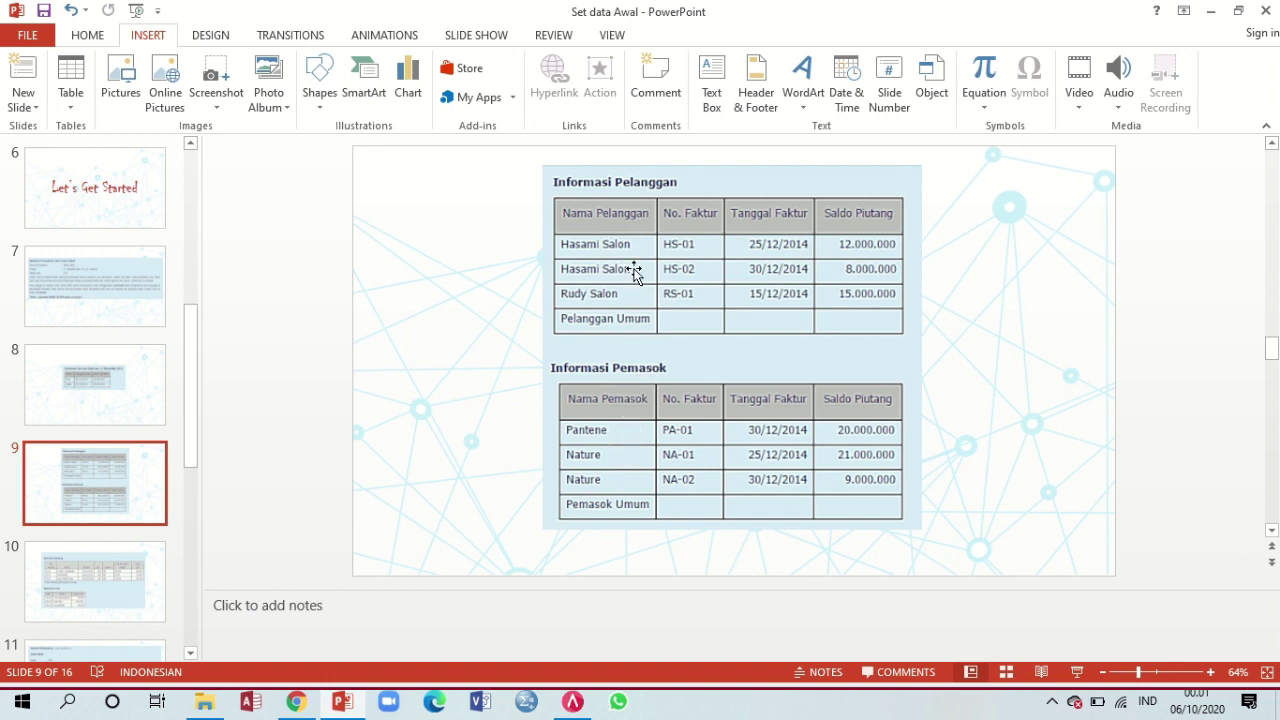
click(572, 703)
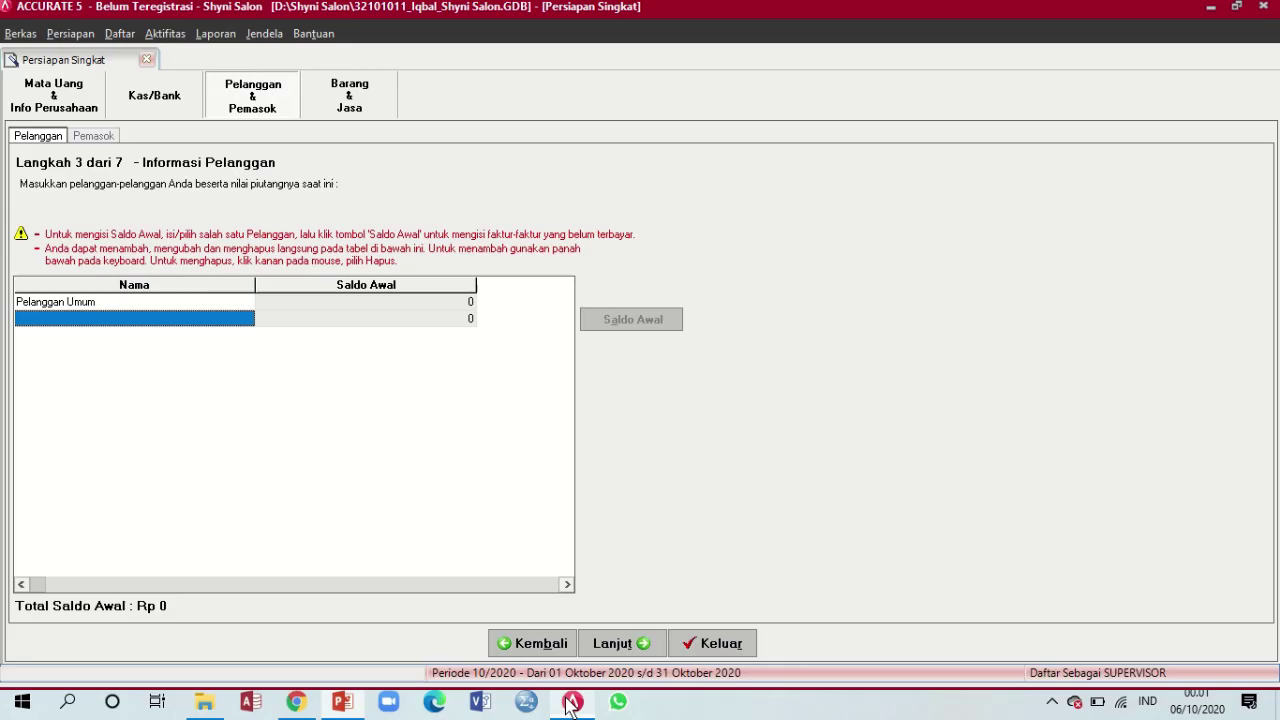
text(Hasami)
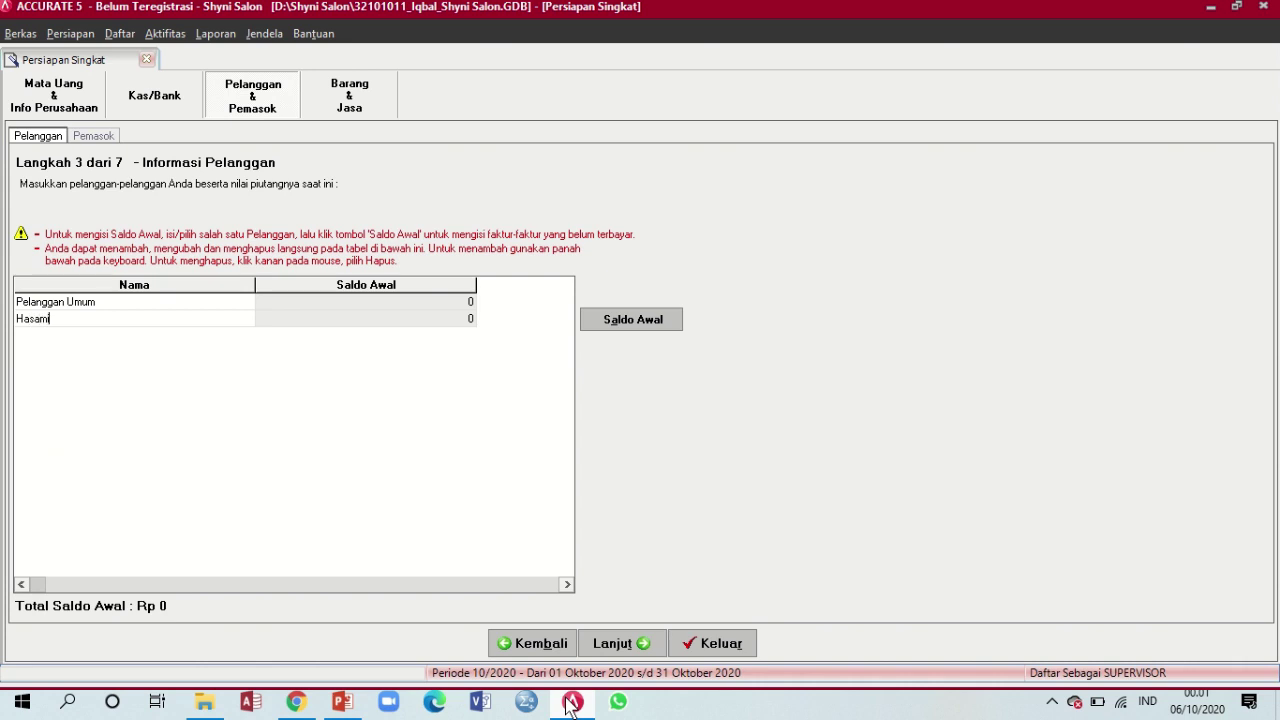
text( Salon)
click(462, 319)
click(458, 318)
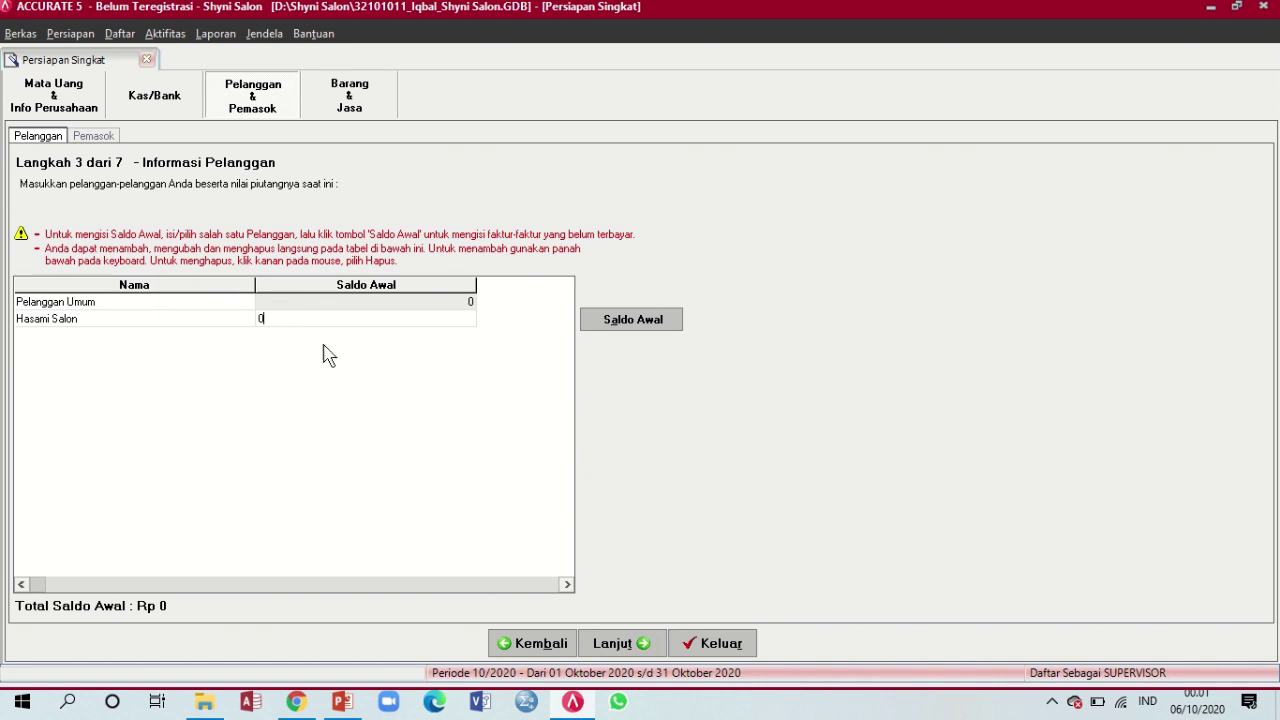
click(342, 701)
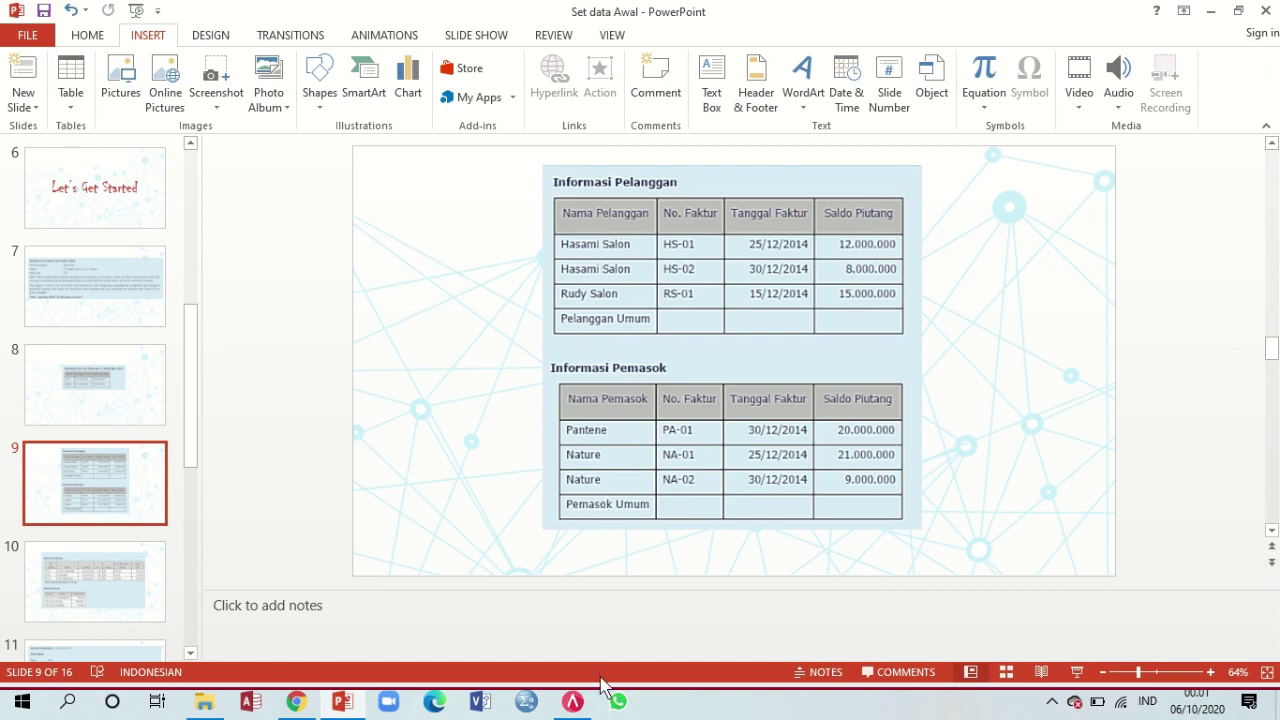
click(584, 704)
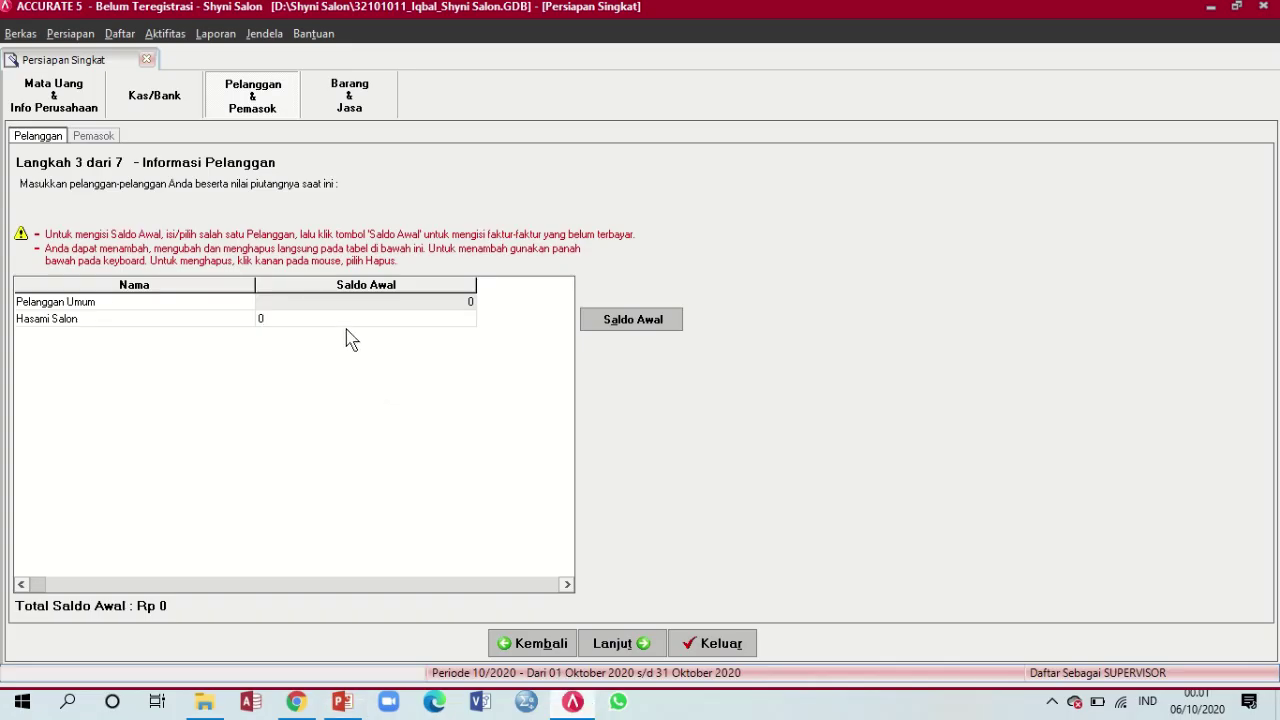
double_click(259, 318)
click(410, 323)
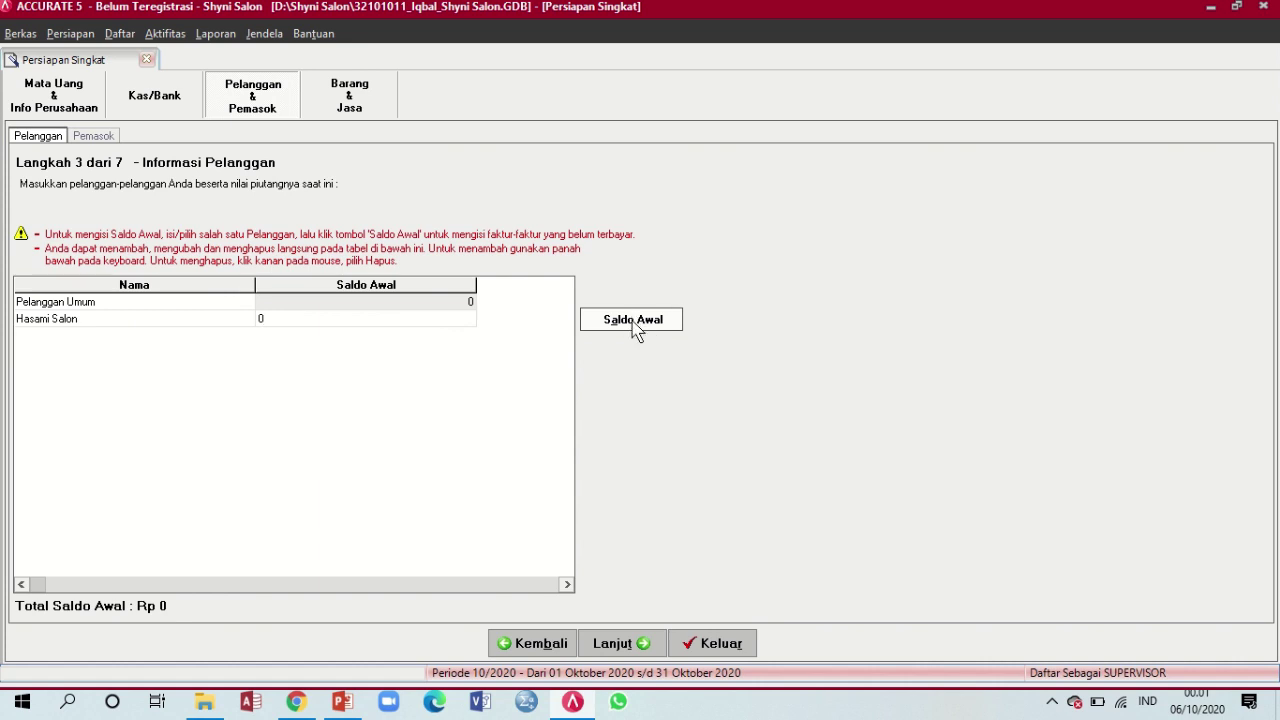
Open Hasami Salon's opening-balance invoice details and enter invoice number HS-01
click(634, 322)
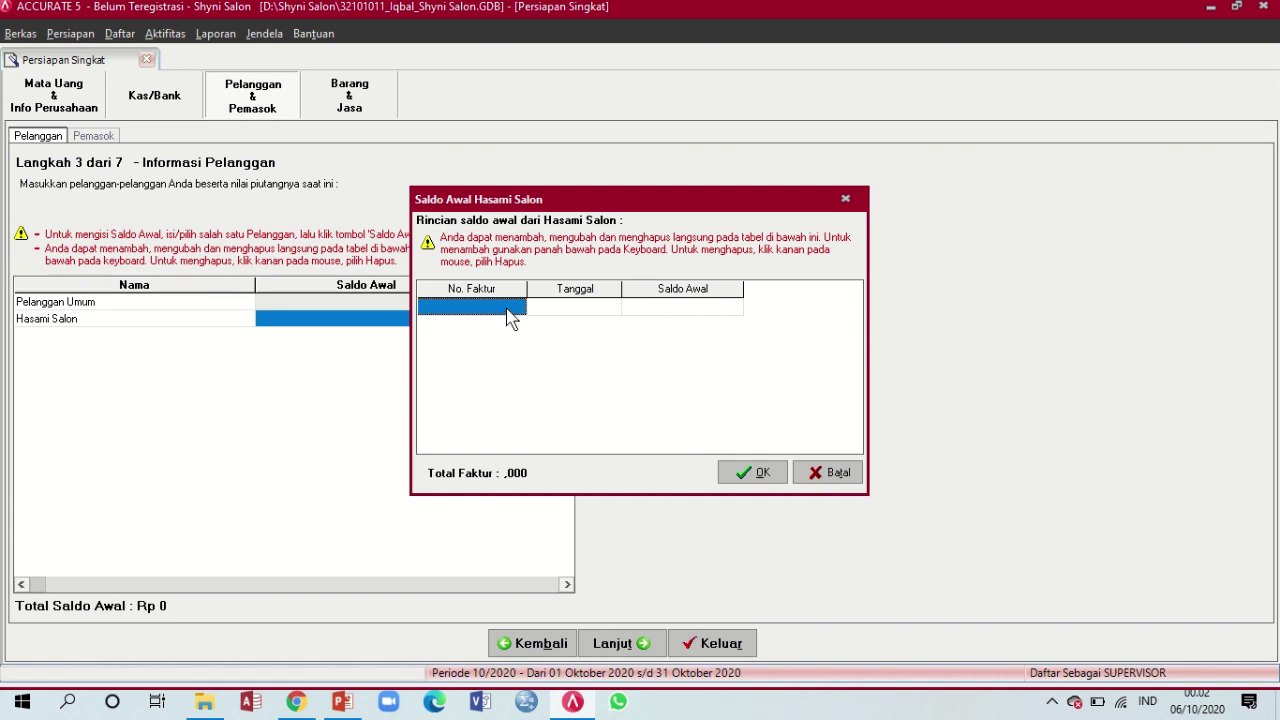
click(507, 309)
mouse_move(567, 707)
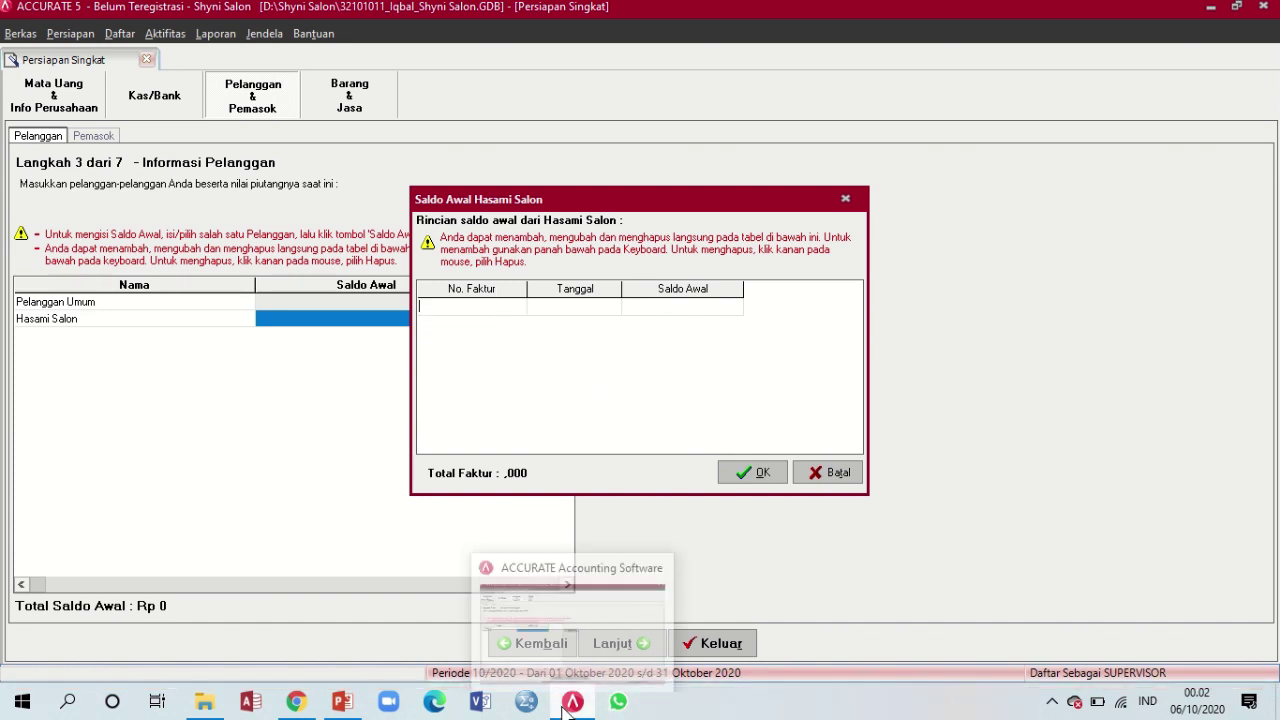
click(344, 704)
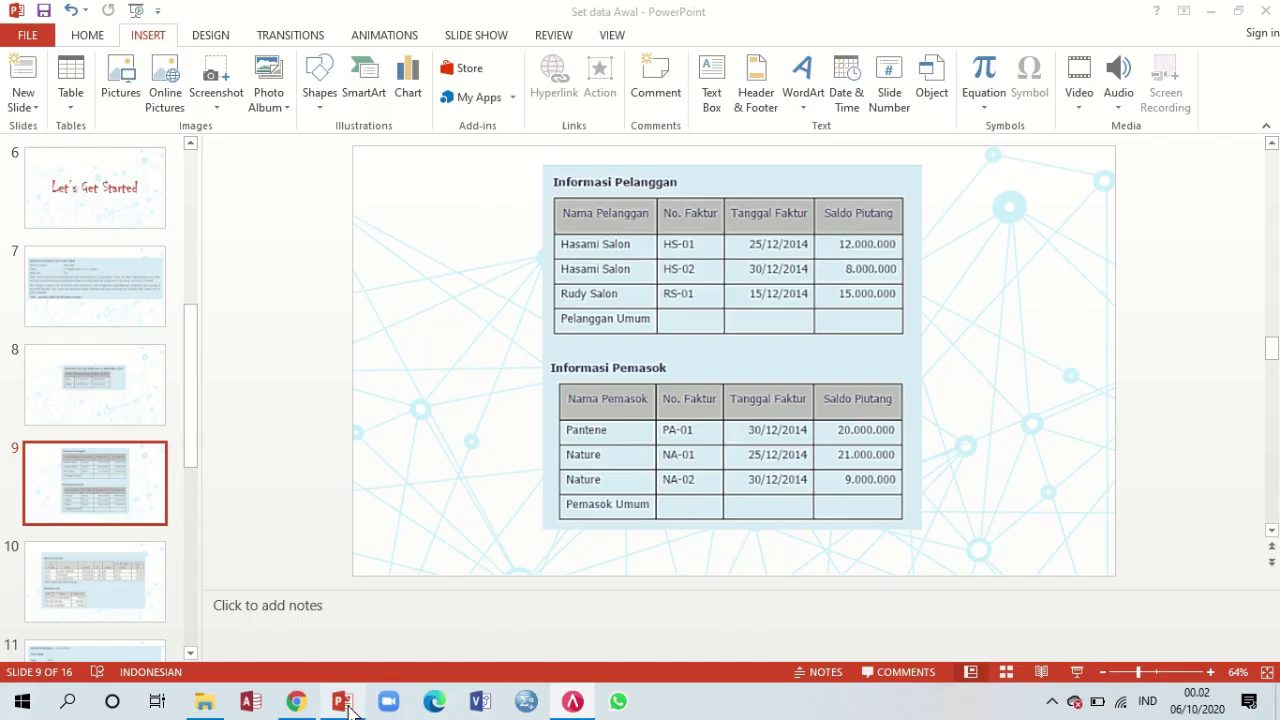
click(344, 704)
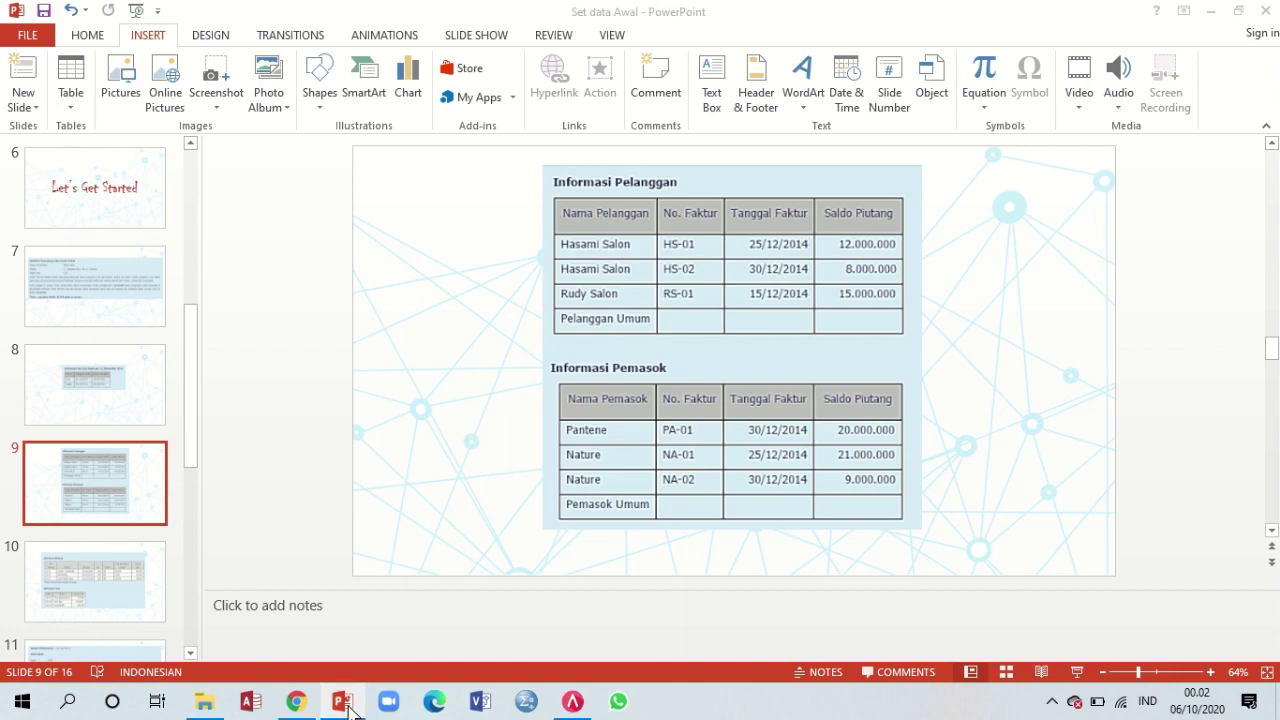
click(570, 703)
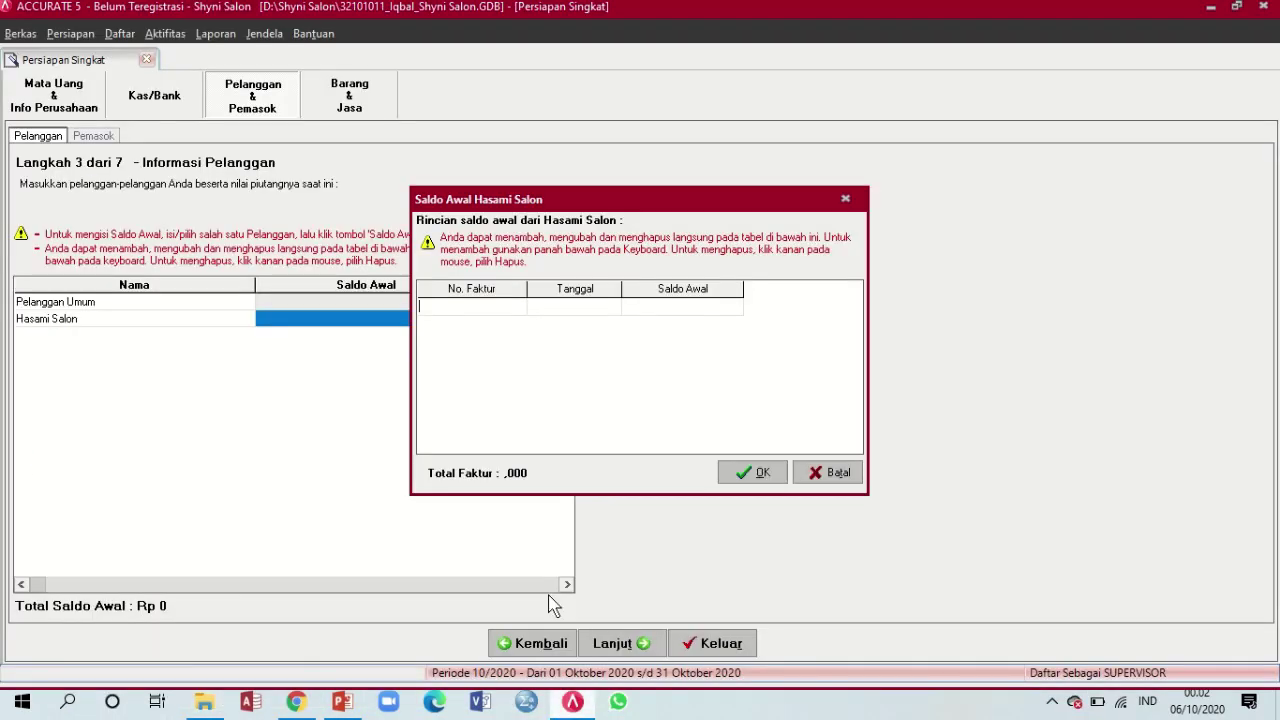
text(HS-01)
Give invoice HS-01 the date 25/12/14 and an amount of 25.000.000
click(587, 311)
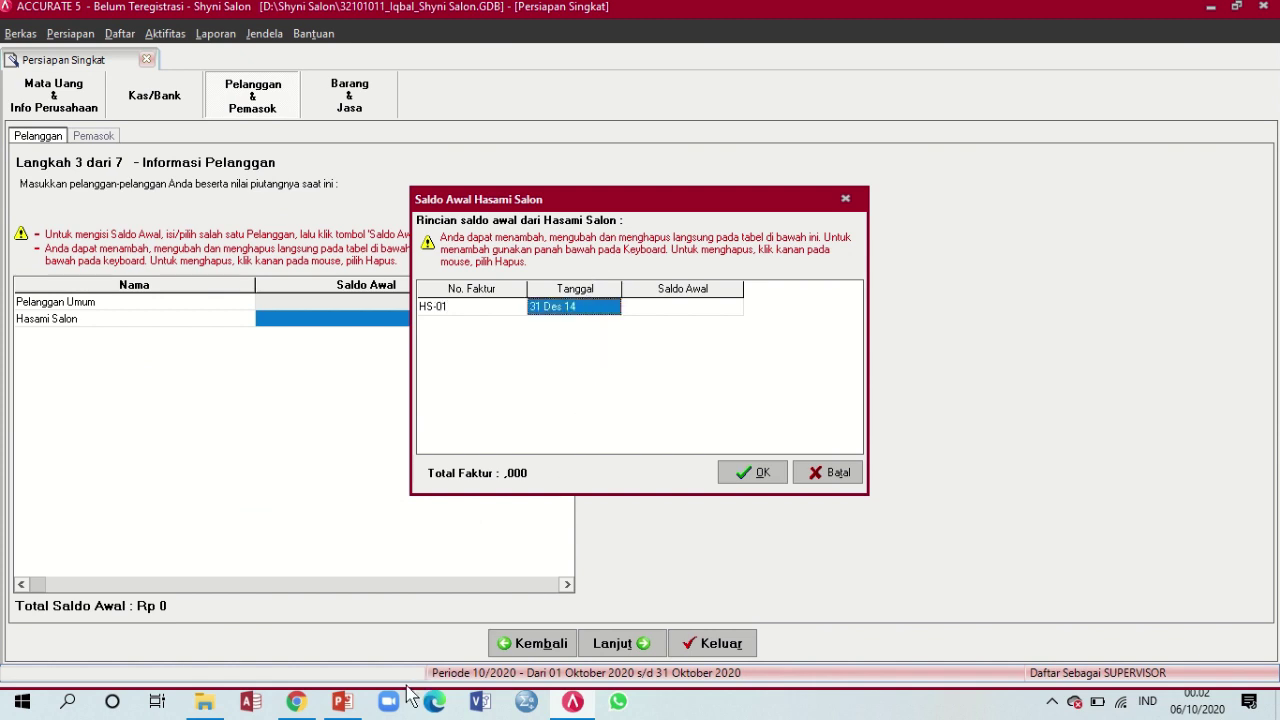
click(340, 705)
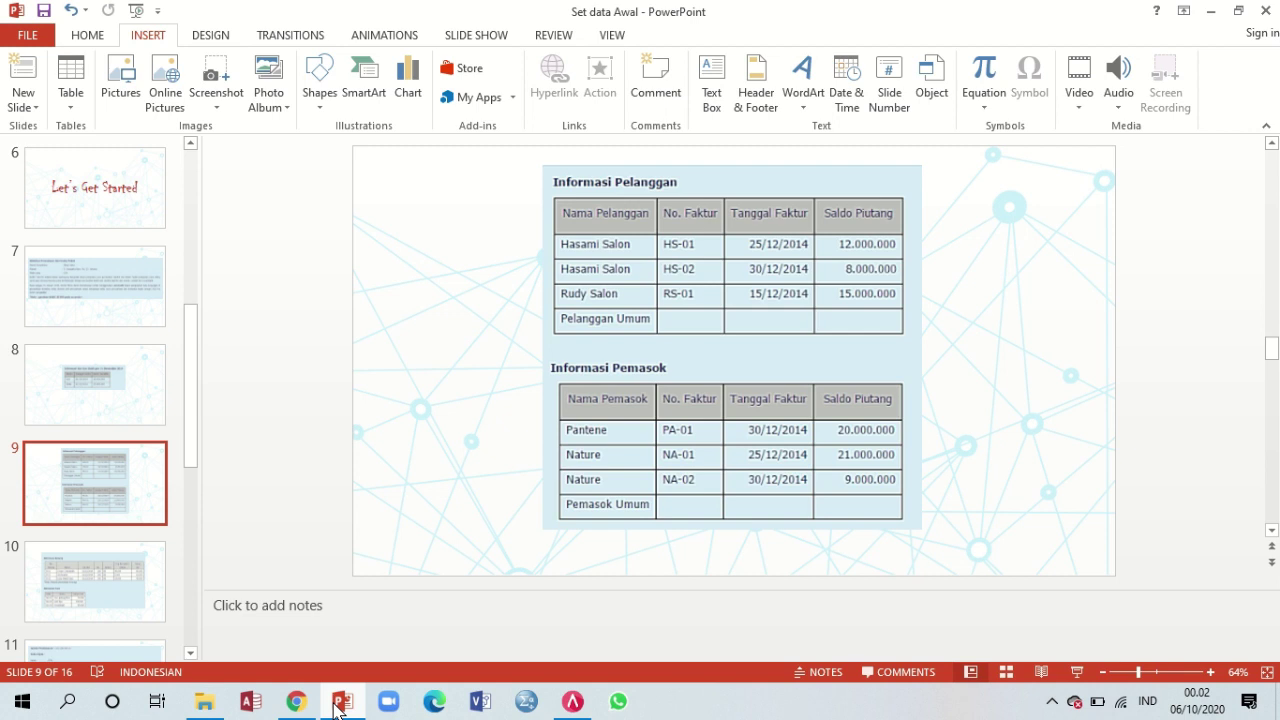
click(575, 703)
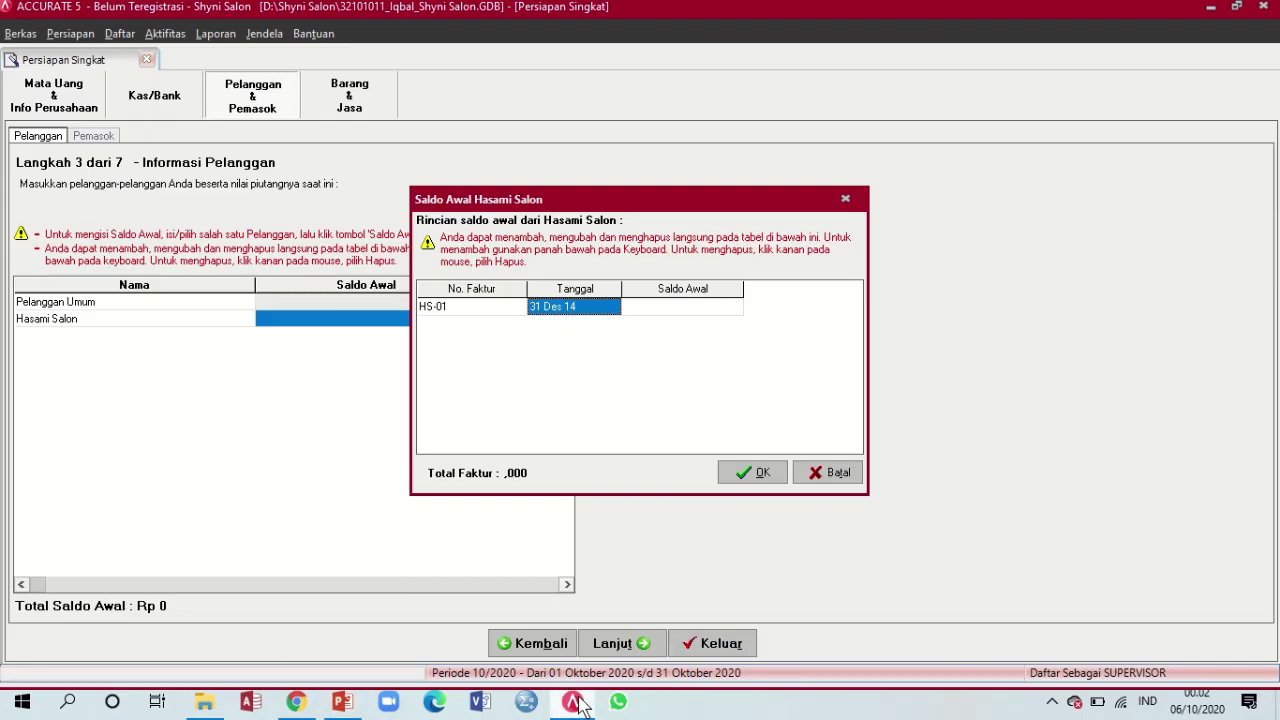
text(25)
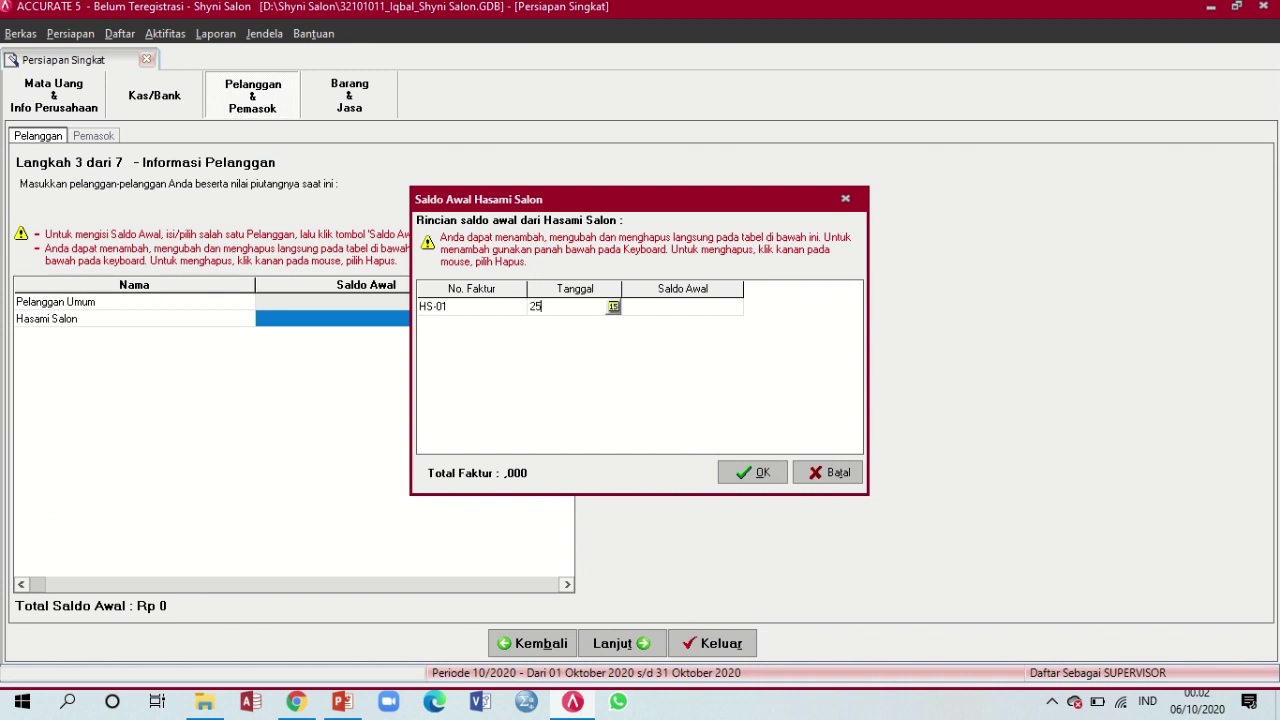
text(/12/14)
key(Tab)
text(25.000.000)
key(Tab)
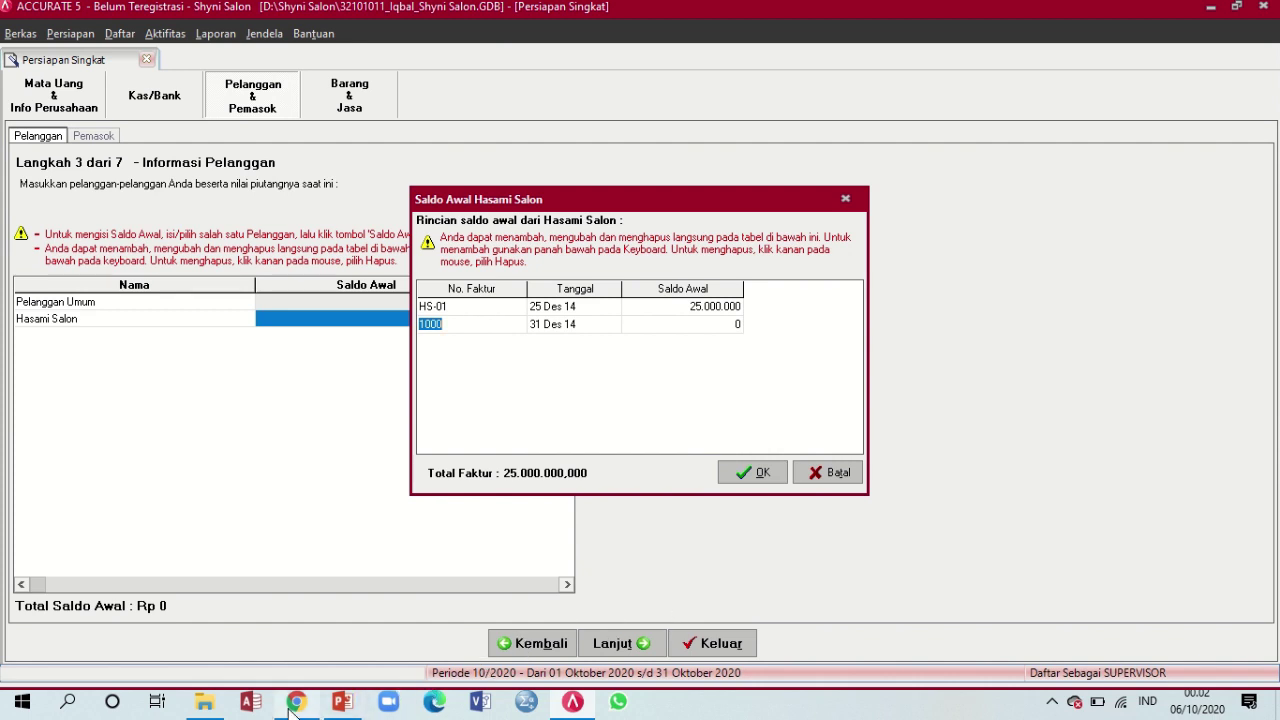
Correct HS-01's opening balance to 12.000.000
click(342, 703)
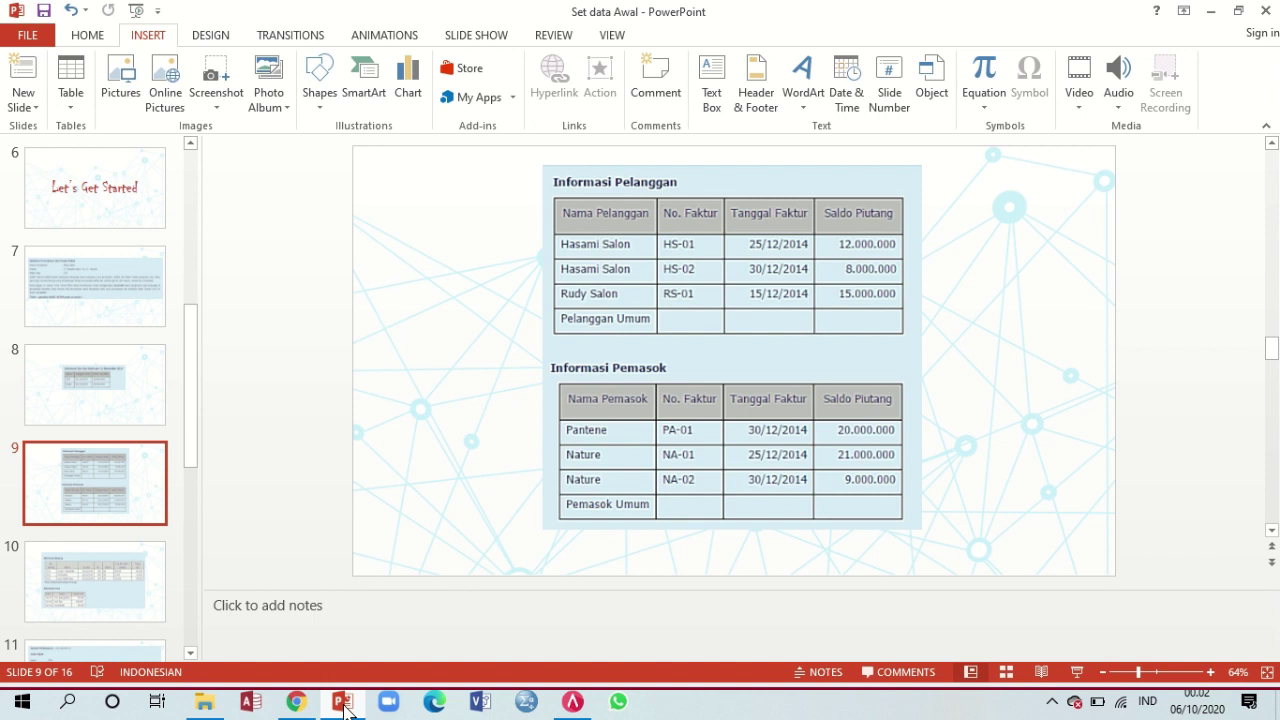
click(342, 703)
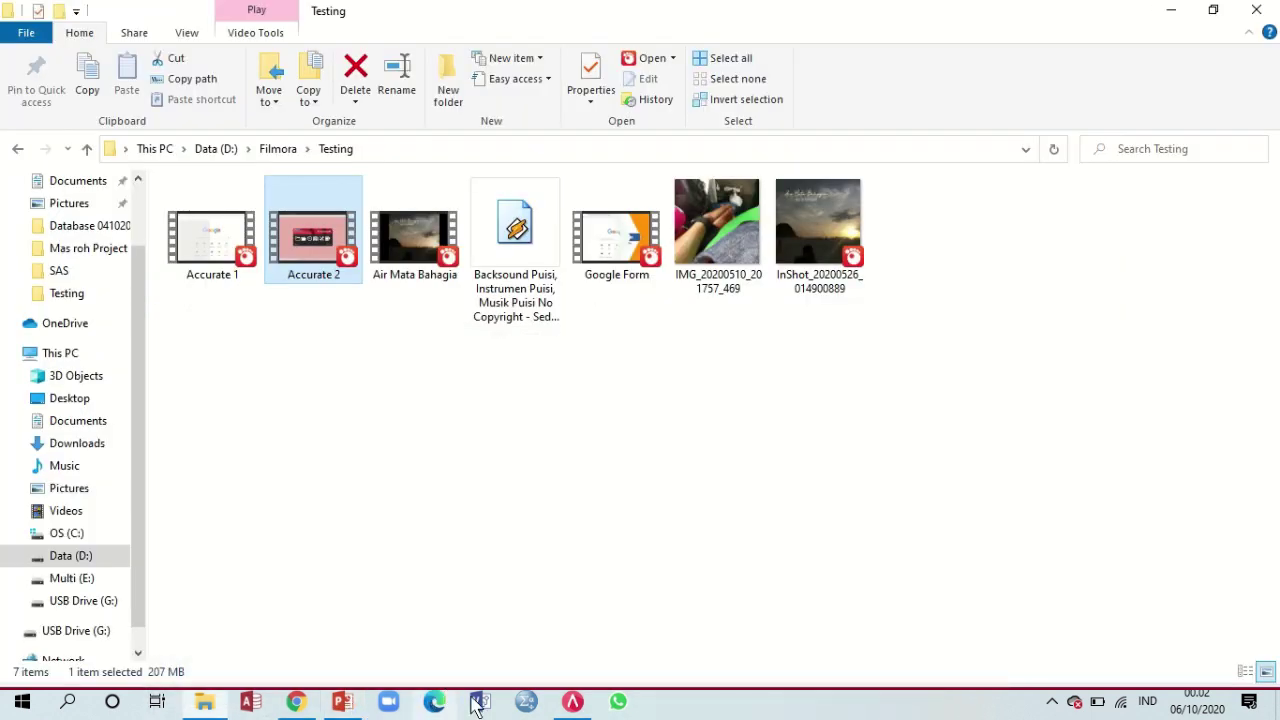
click(573, 702)
click(690, 307)
key(Delete)
text(12.000.000)
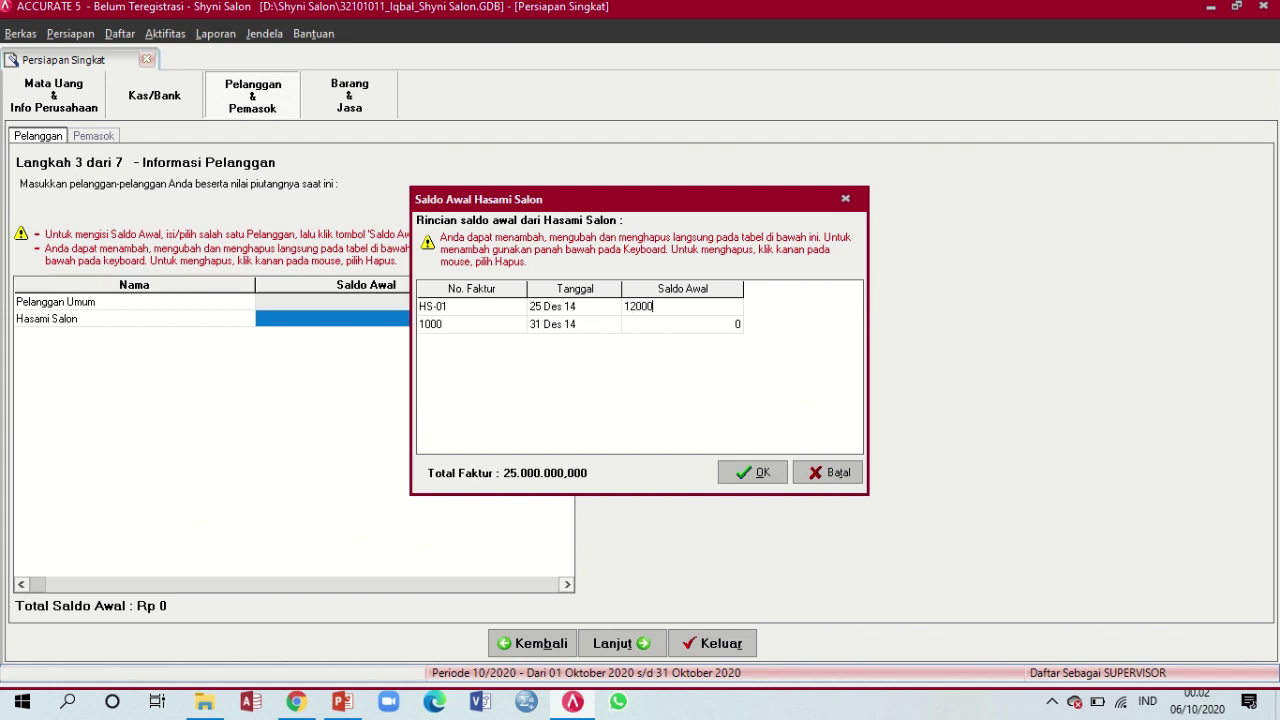
key(Return)
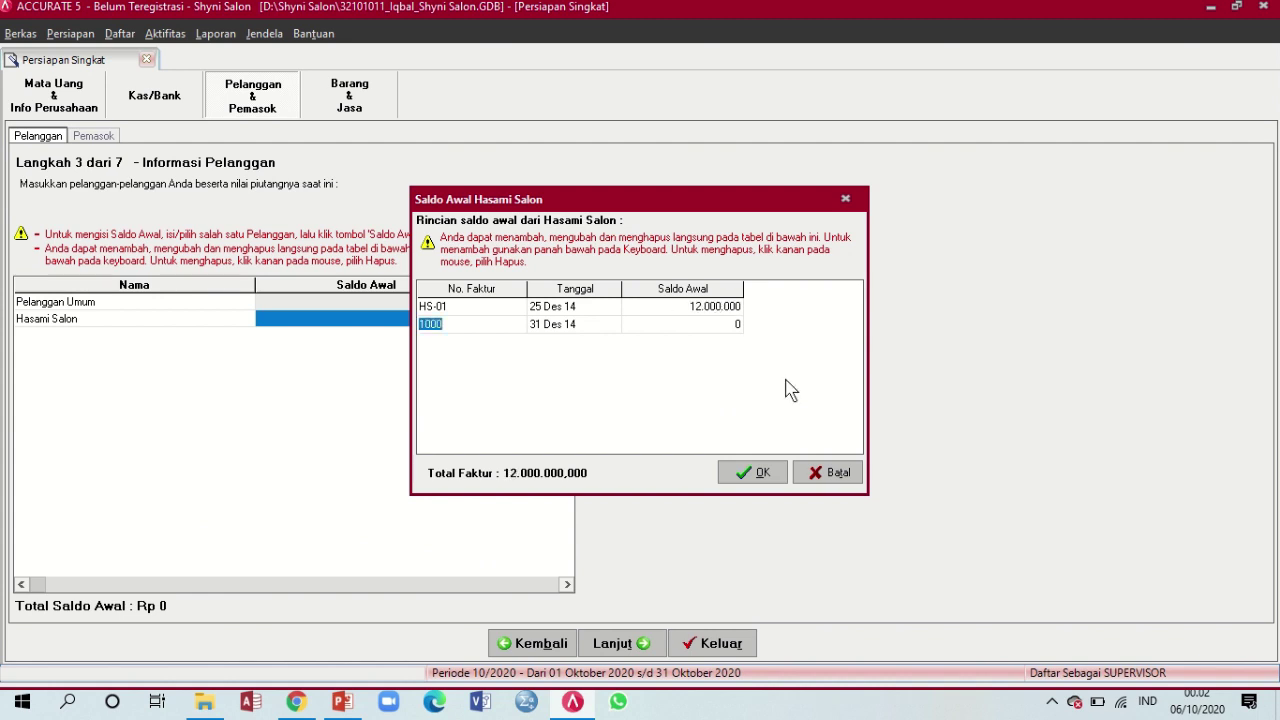
Add invoice HS-02 dated 30/12/14
text(HS-02)
key(Tab)
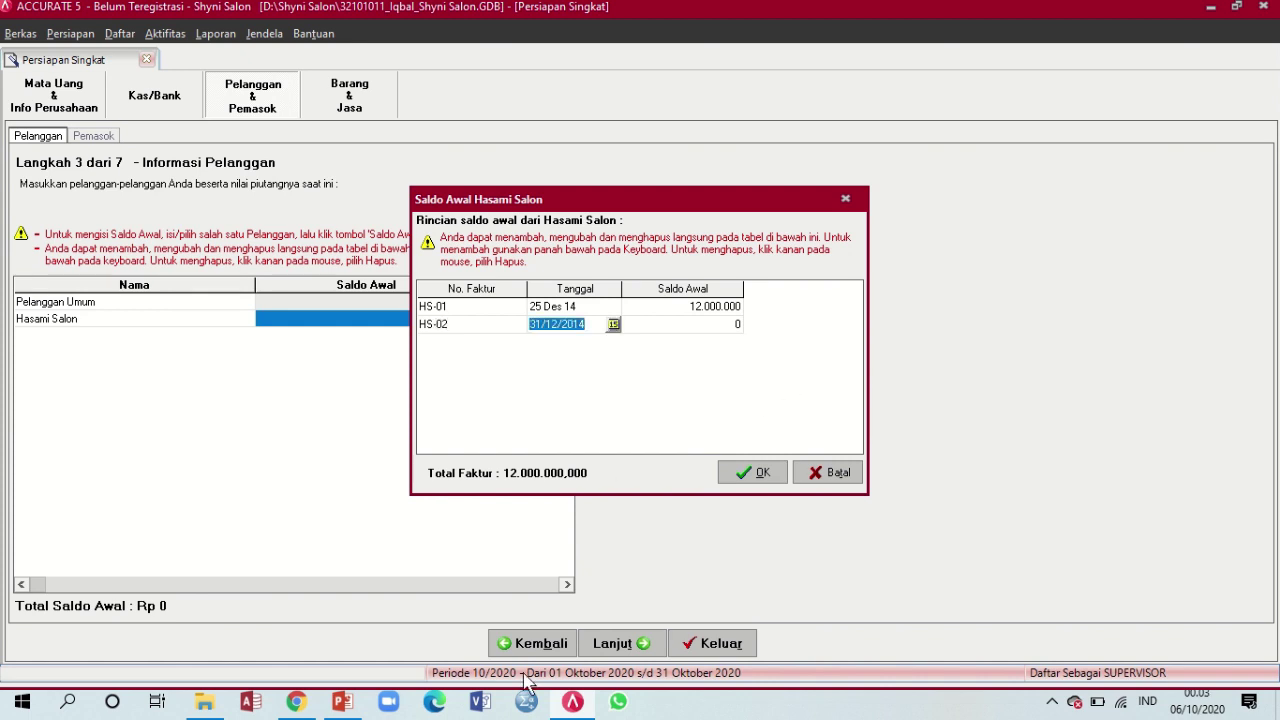
click(338, 704)
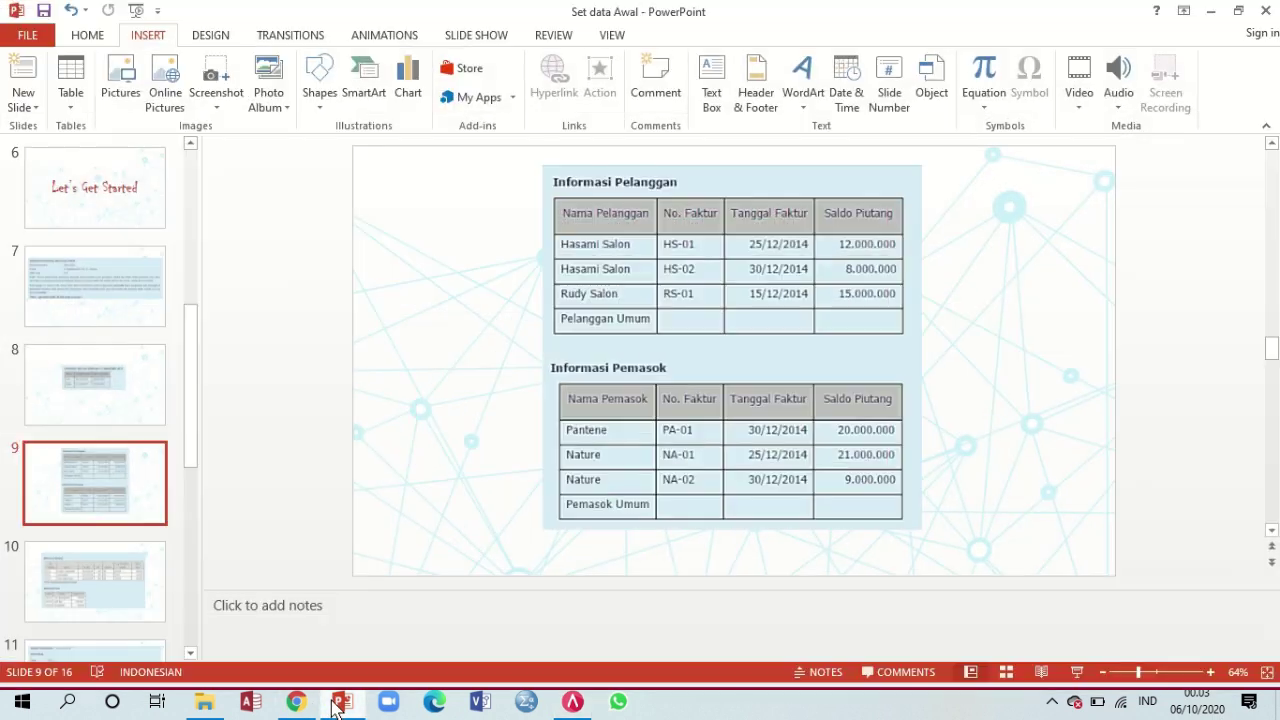
click(338, 704)
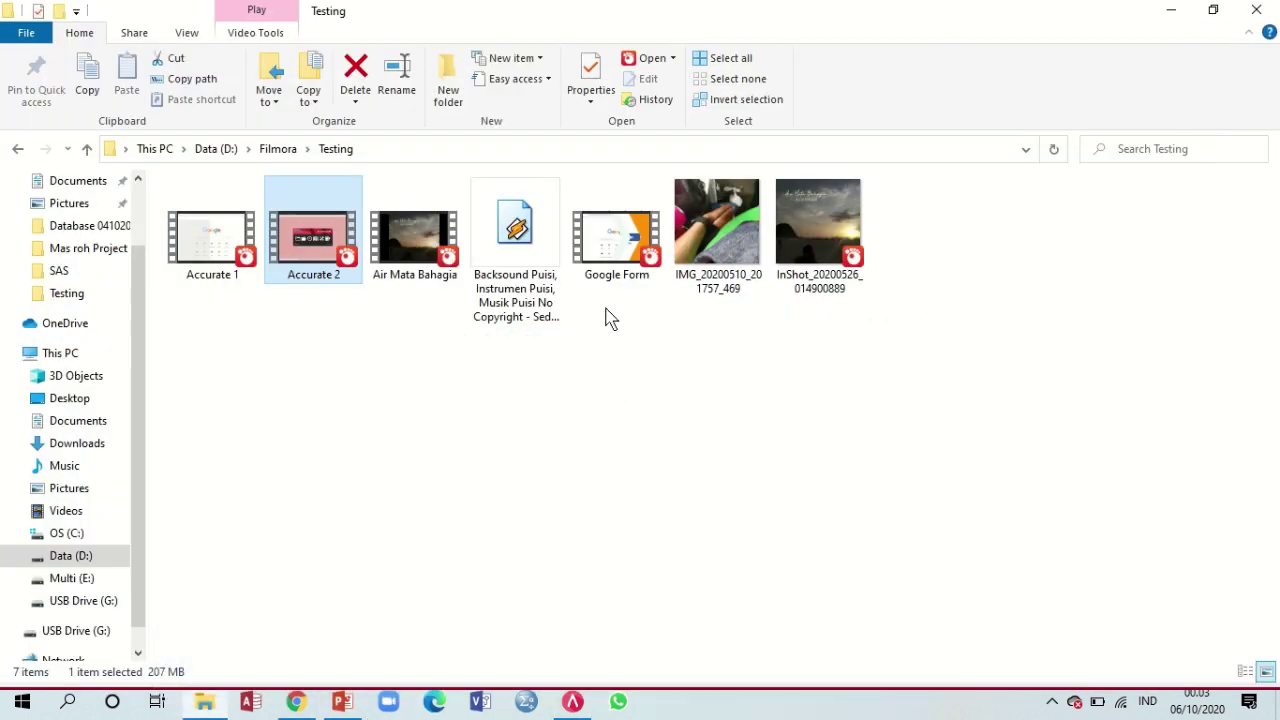
click(572, 702)
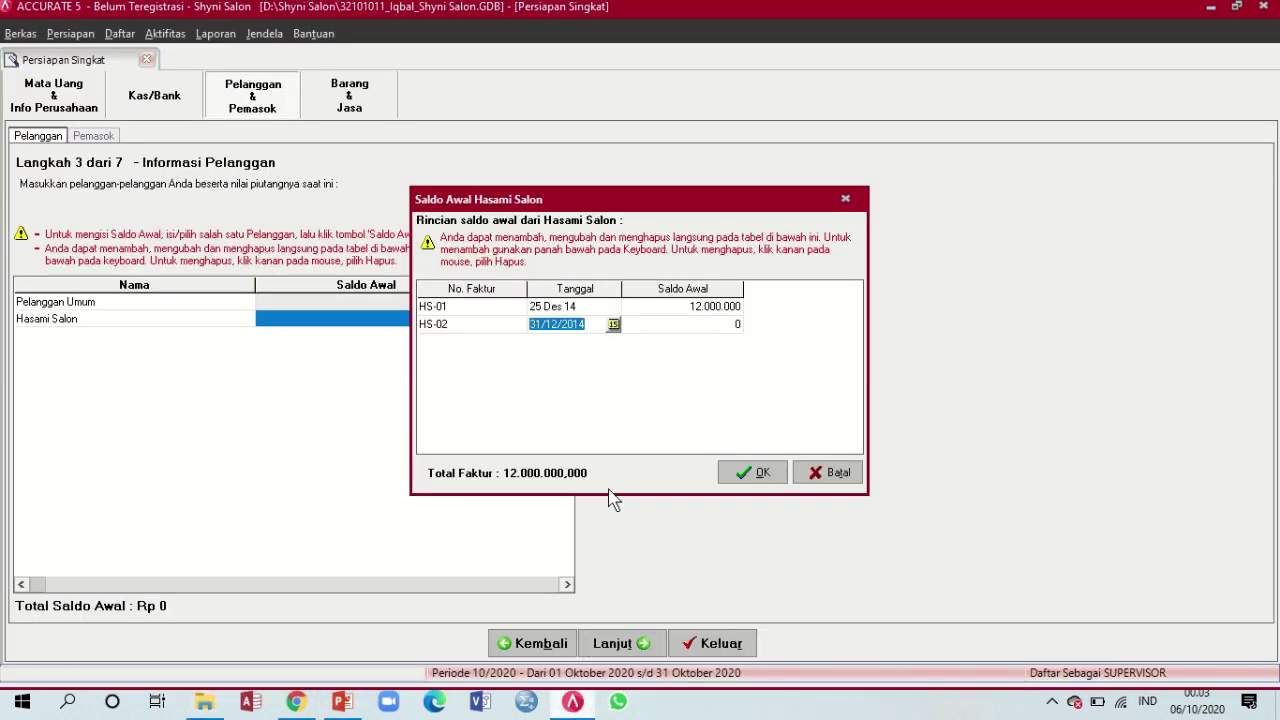
text(3012)
key(BackSpace)
key(BackSpace)
text(/12/14)
key(Tab)
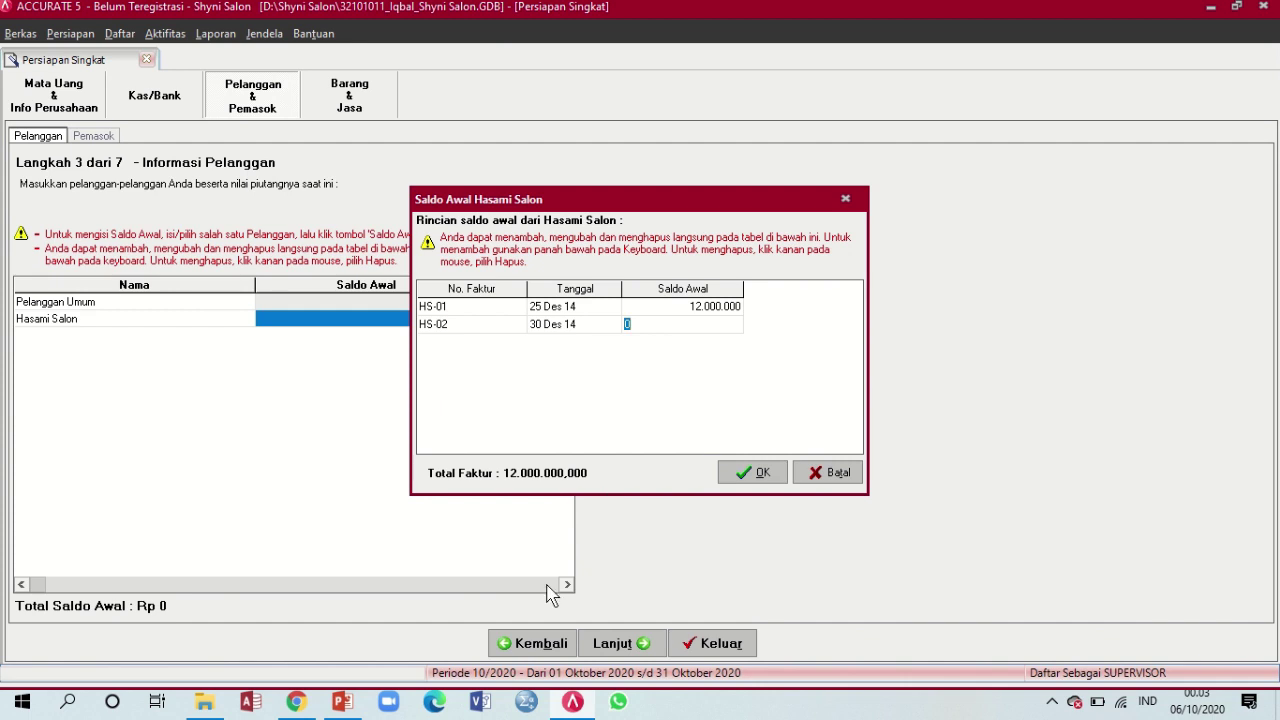
Give HS-02 8.000.000, remove the empty row, and confirm Hasami Salon's 20.000.000 balance
click(350, 714)
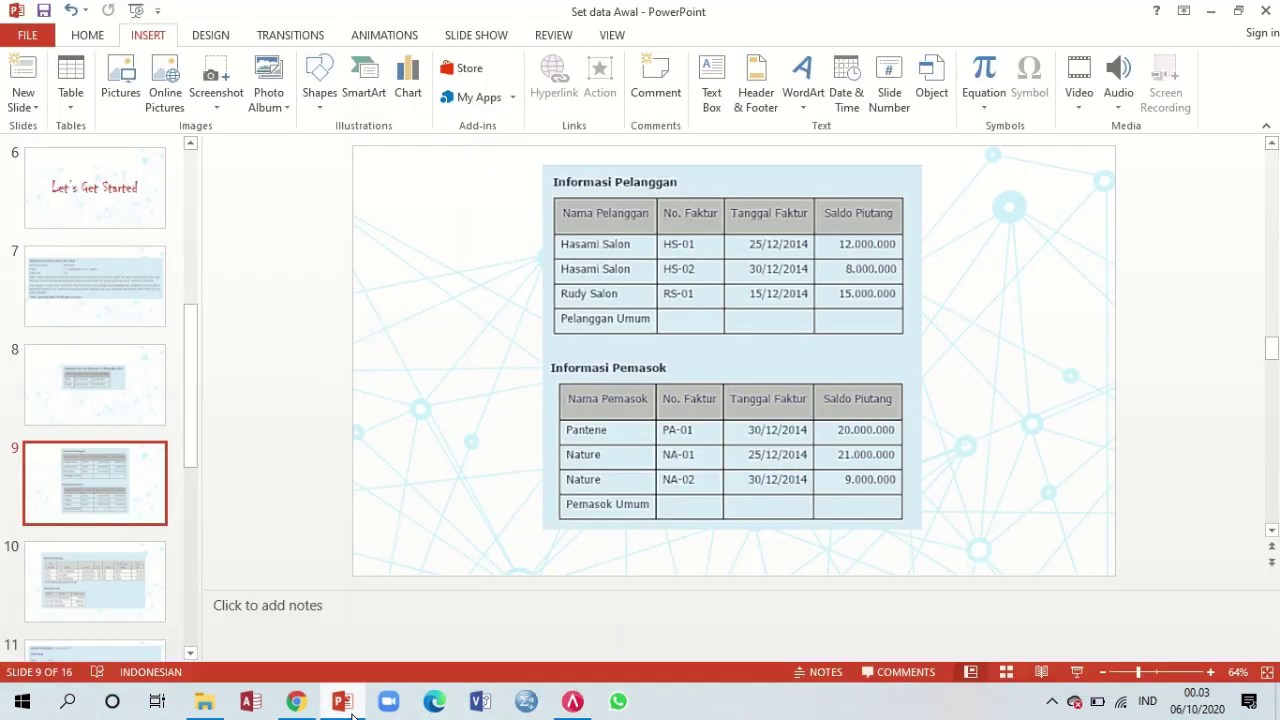
click(352, 714)
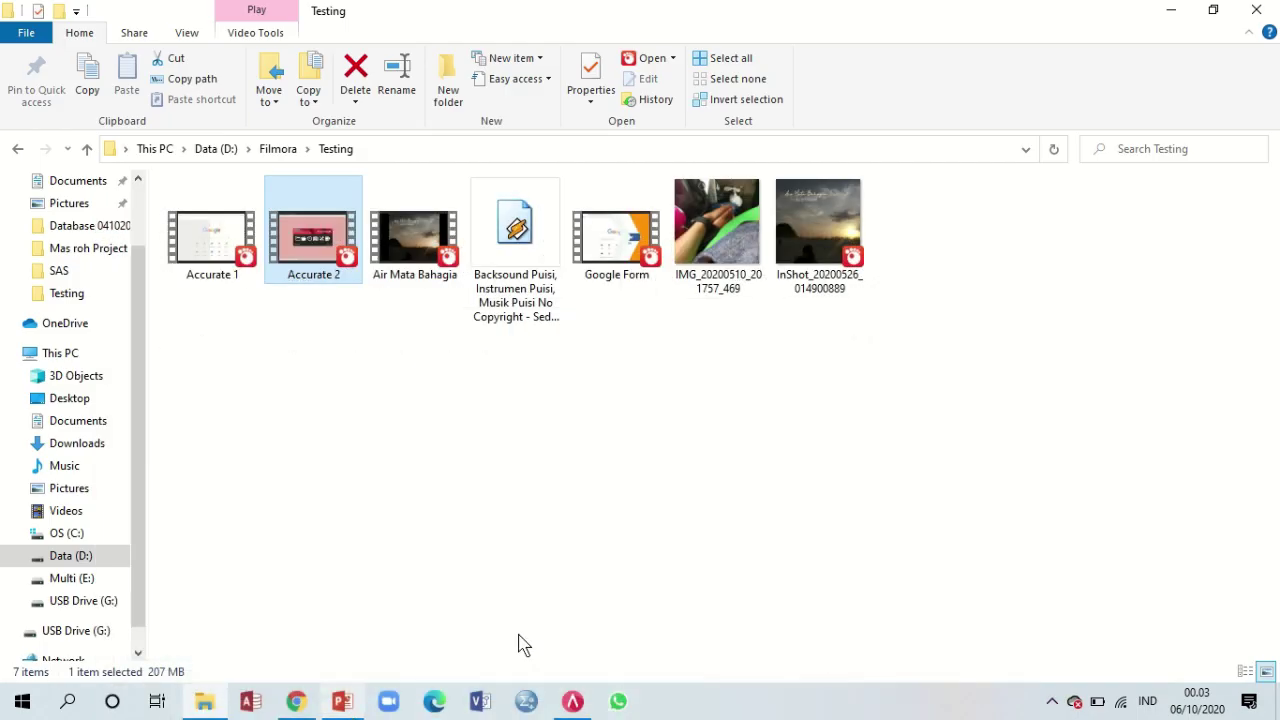
click(590, 708)
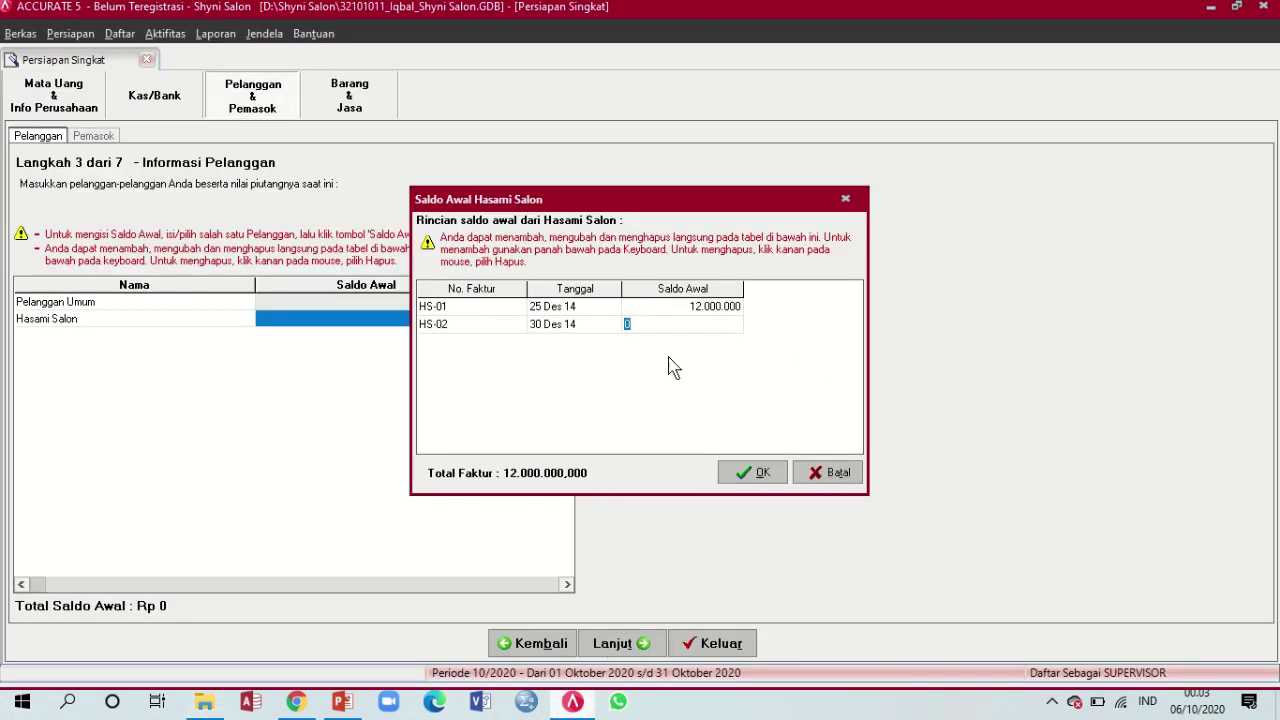
text(8000000)
key(Down)
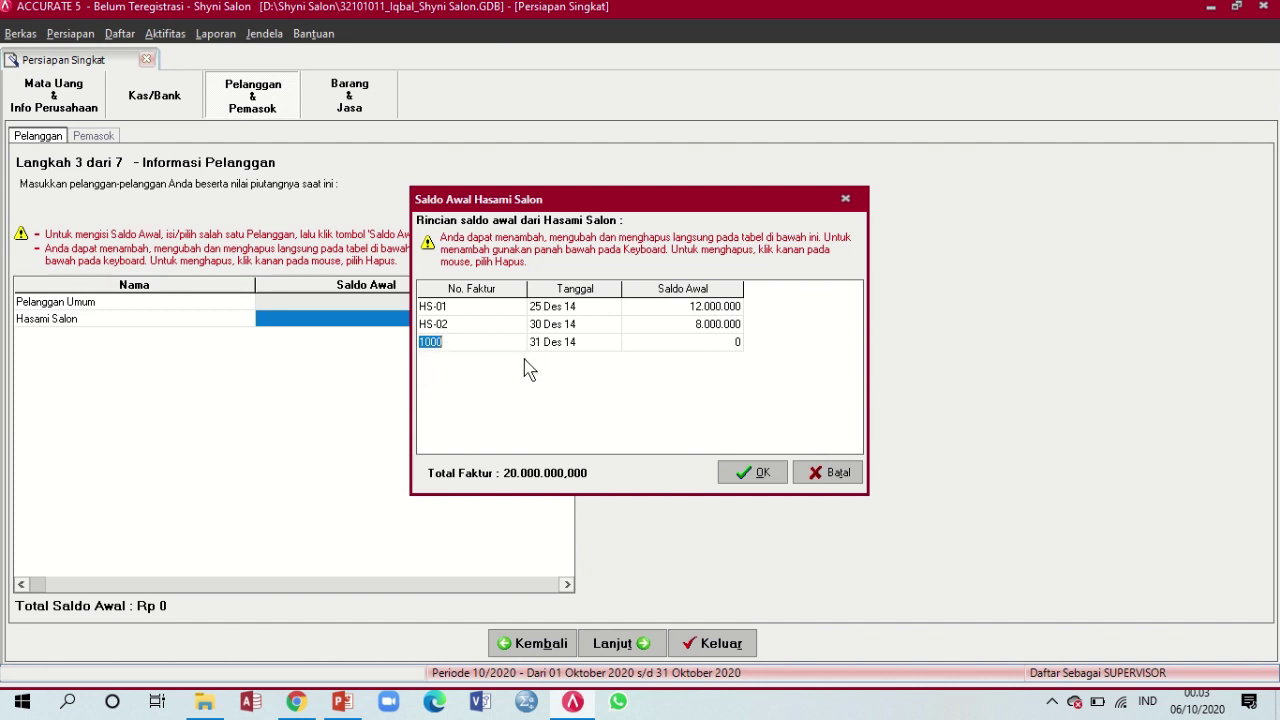
key(Escape)
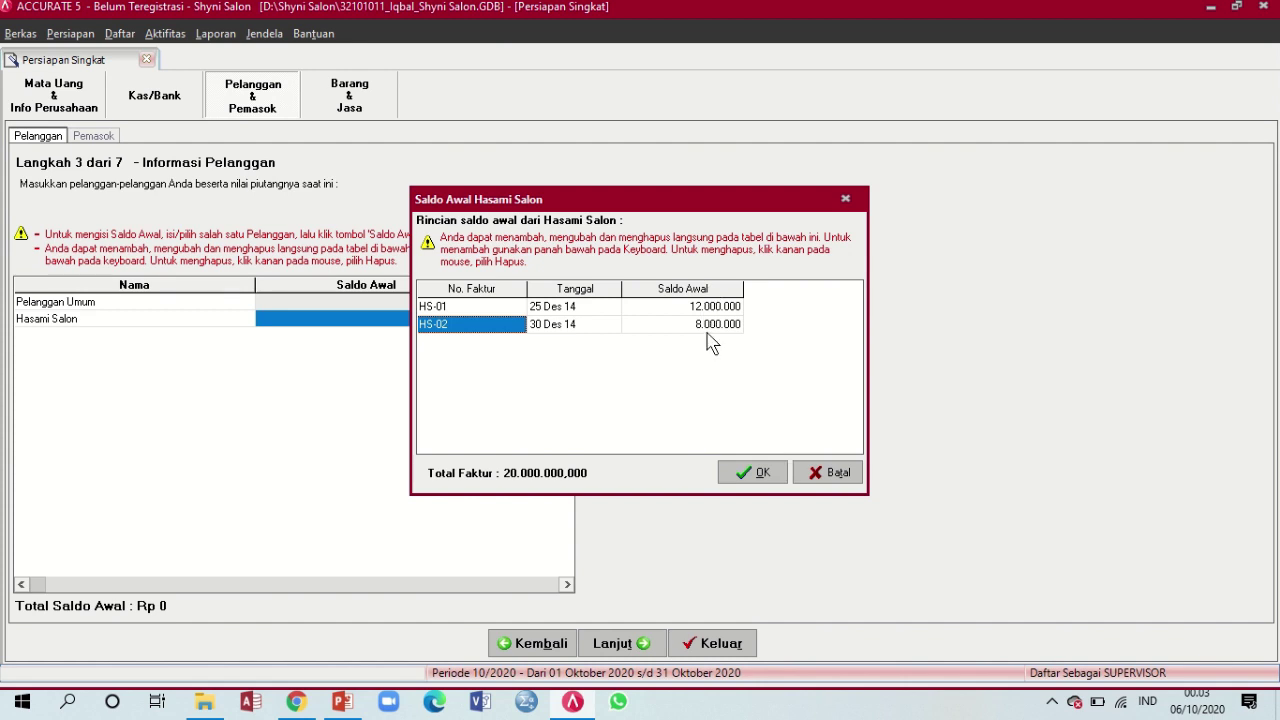
click(778, 474)
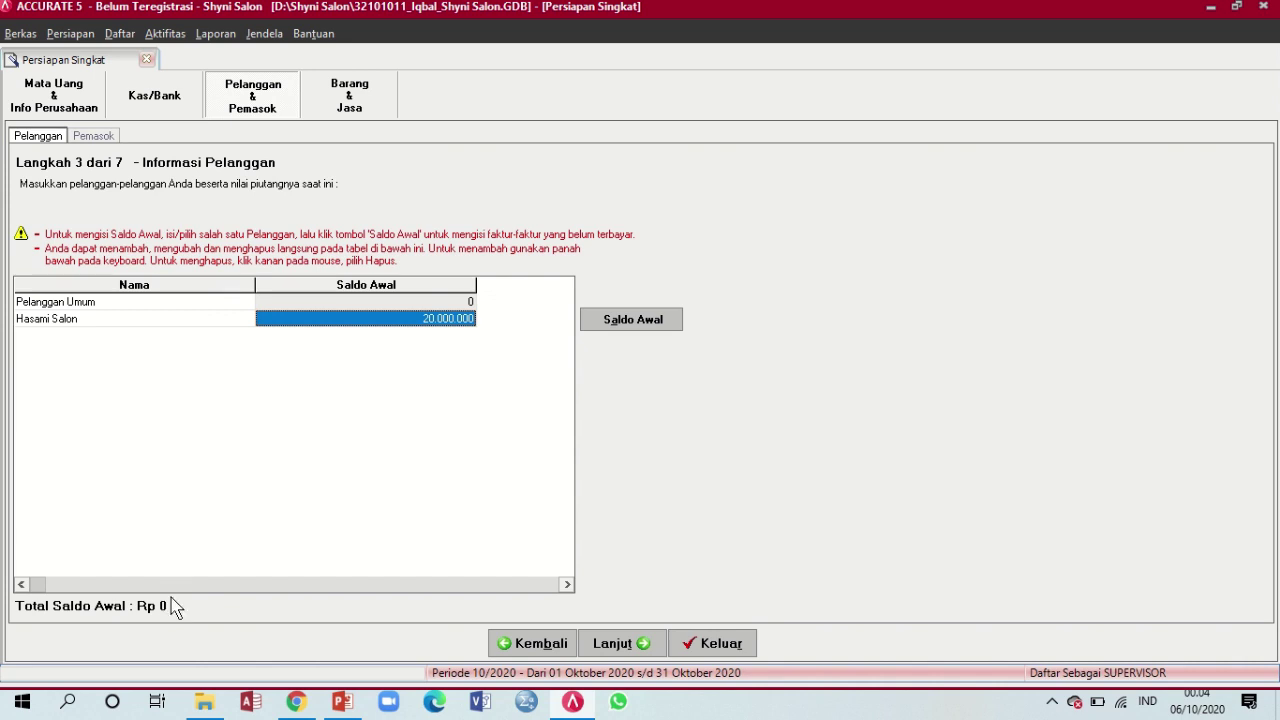
Add a customer row named 'Rudy Salon' and open its opening-balance invoice details
key(Return)
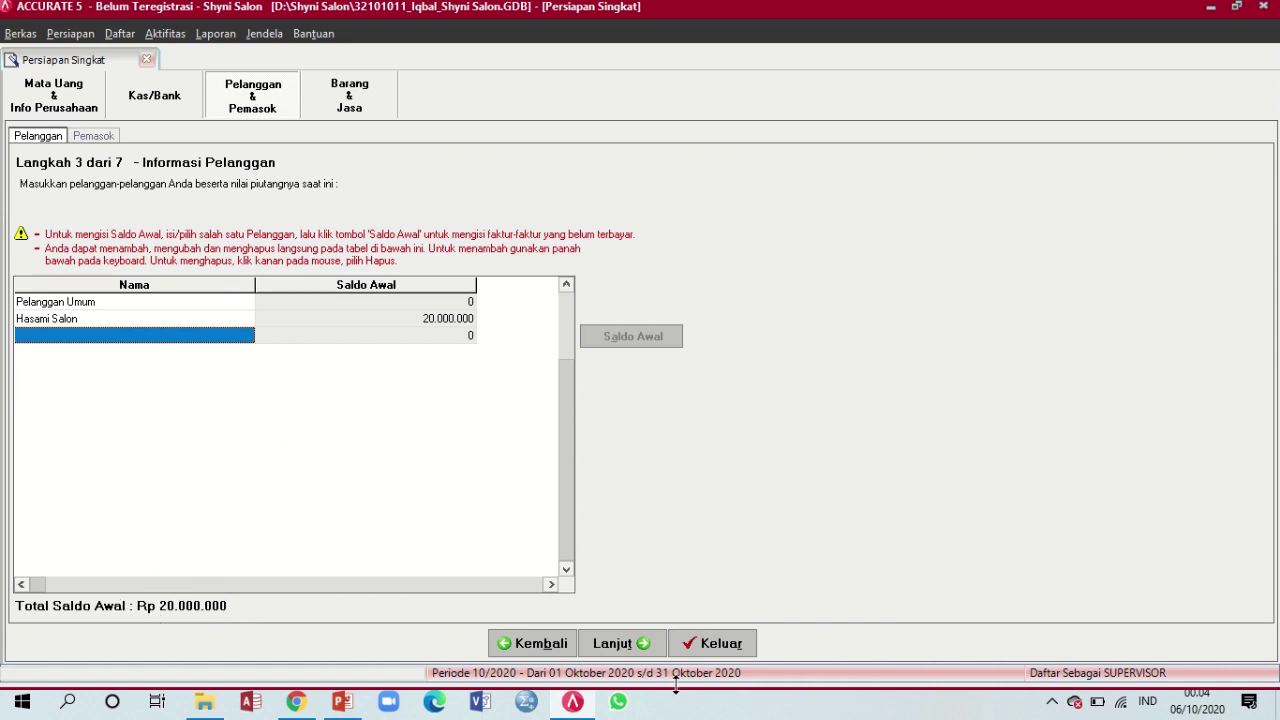
click(350, 705)
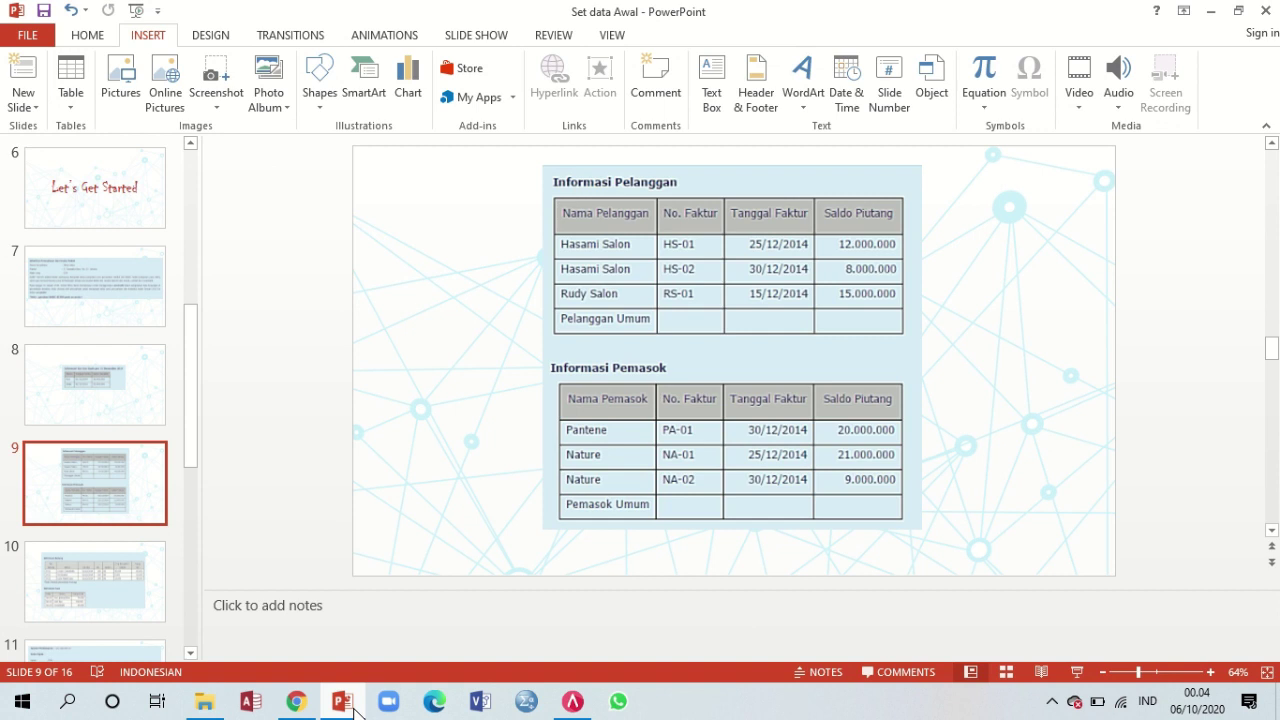
click(355, 706)
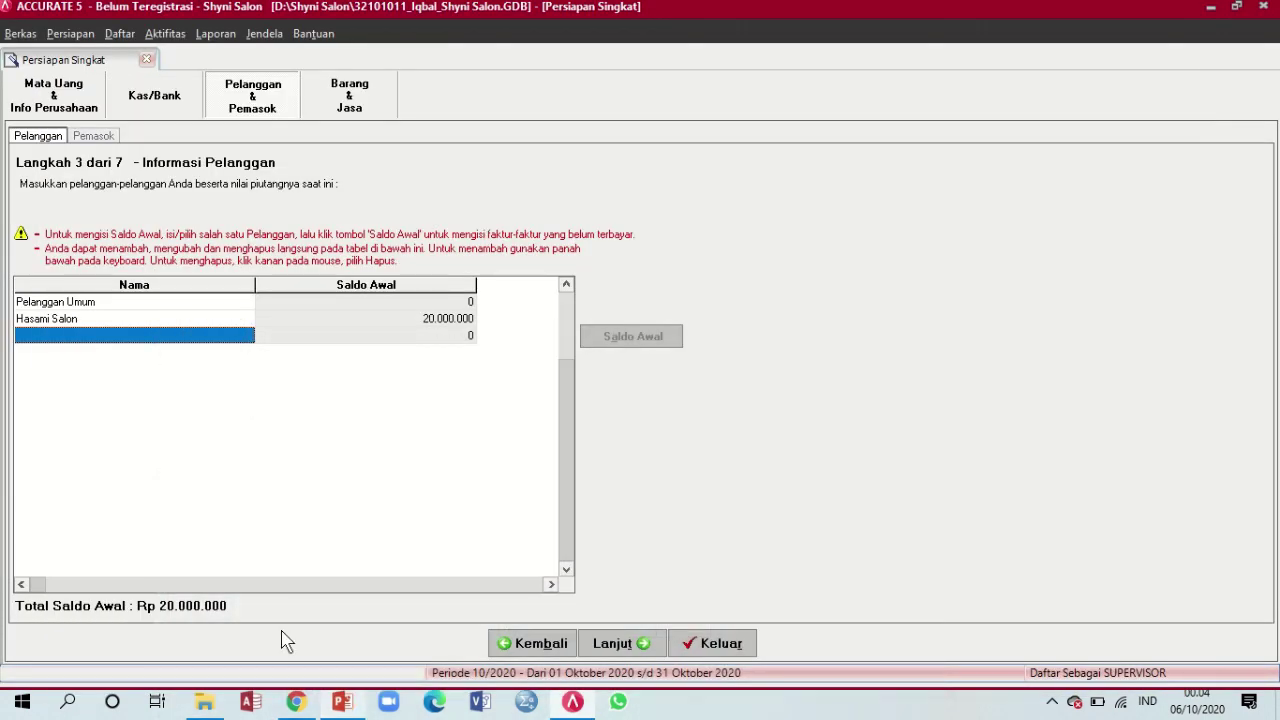
text(Rud)
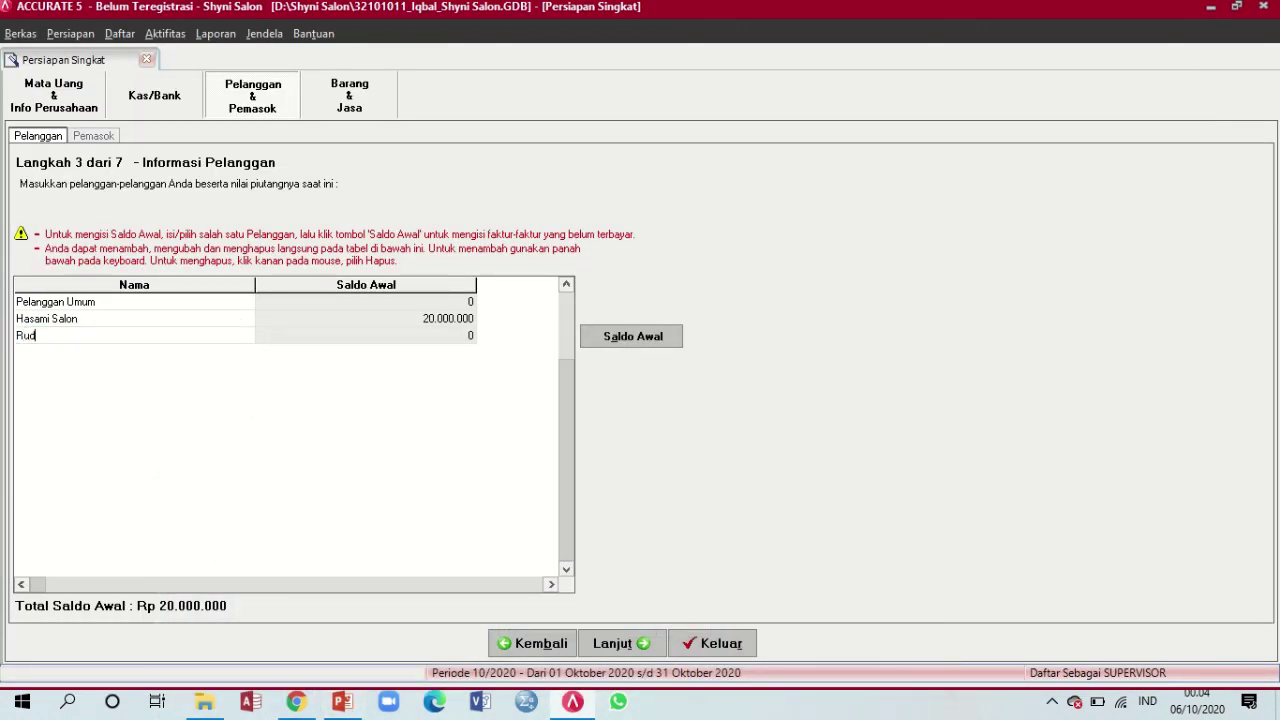
text(y Salon)
click(350, 338)
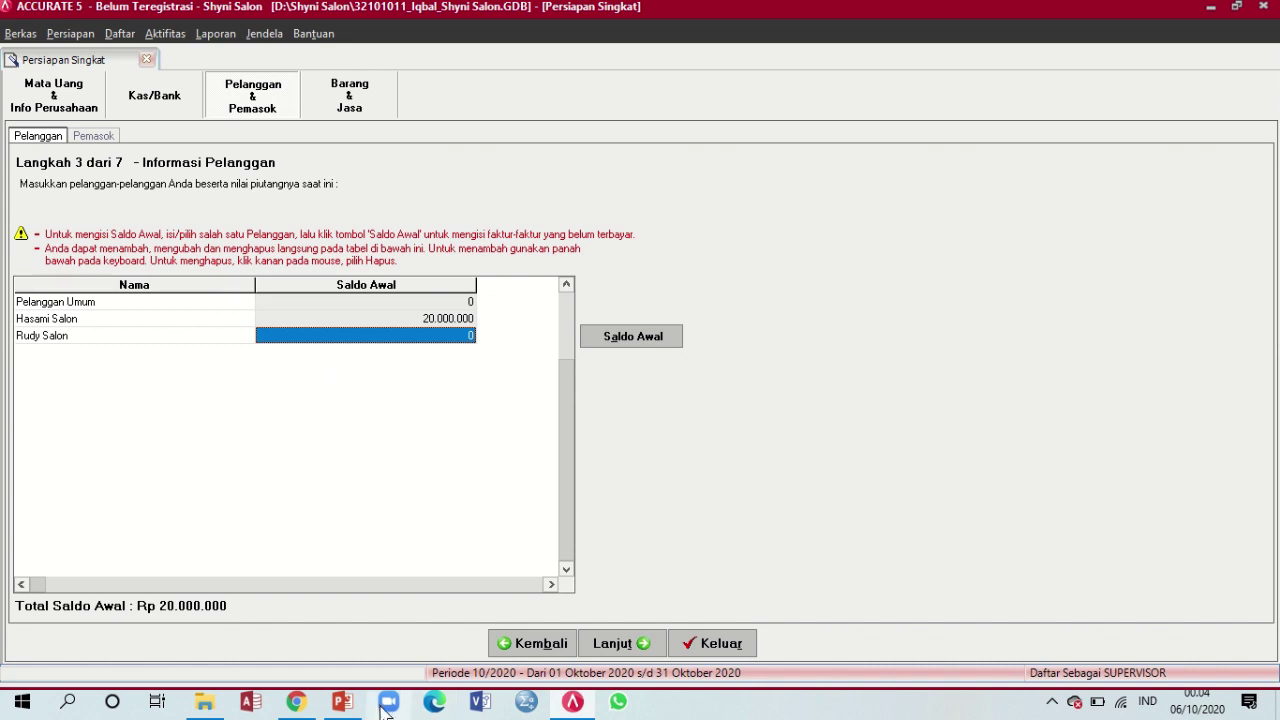
click(345, 705)
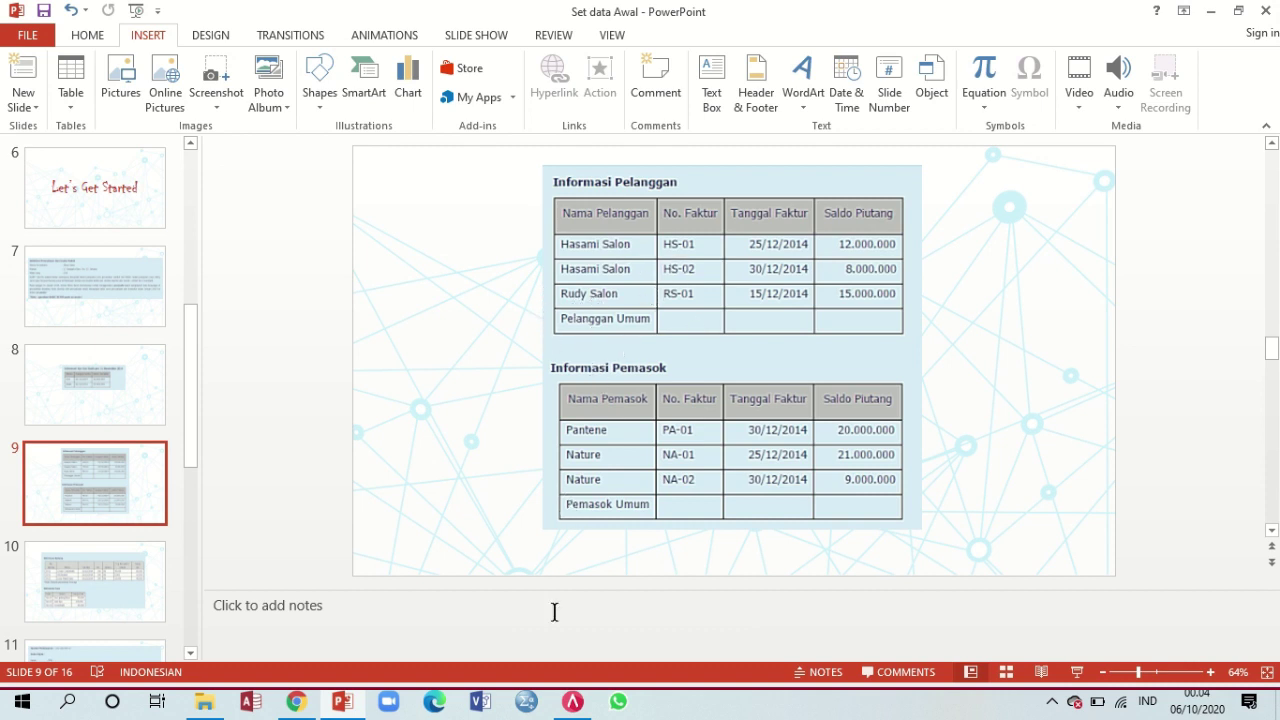
click(573, 705)
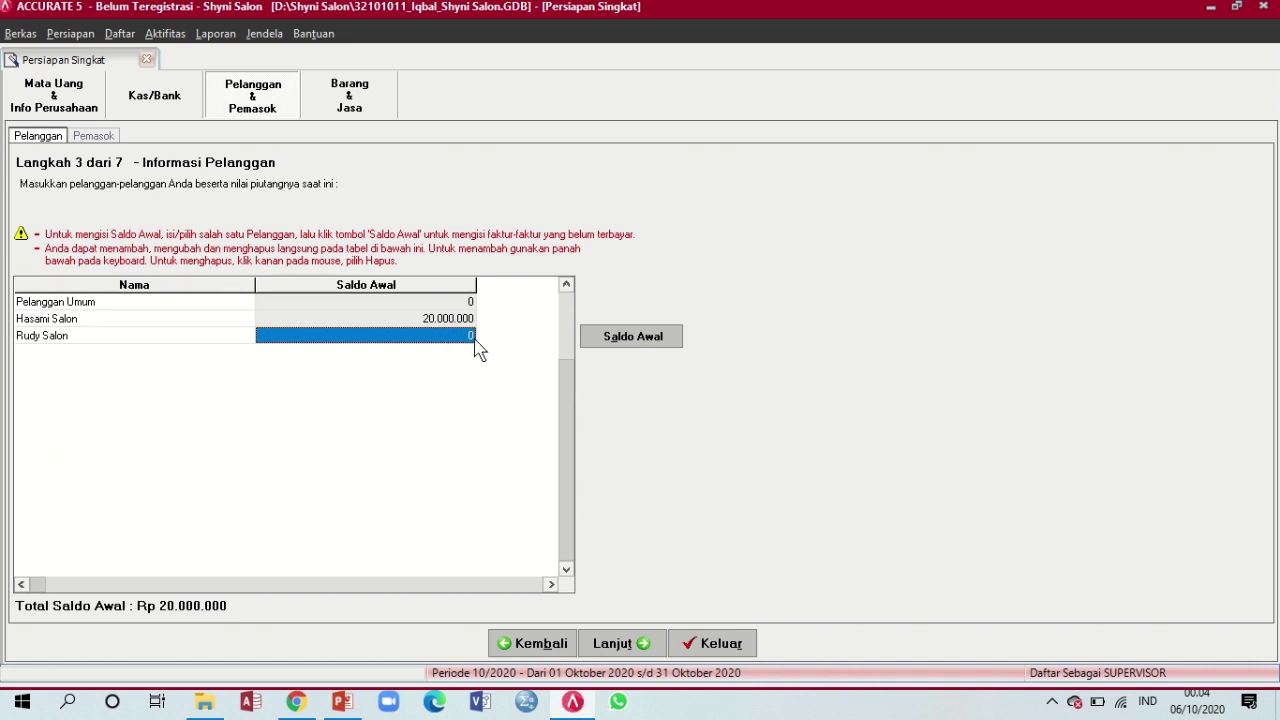
click(650, 340)
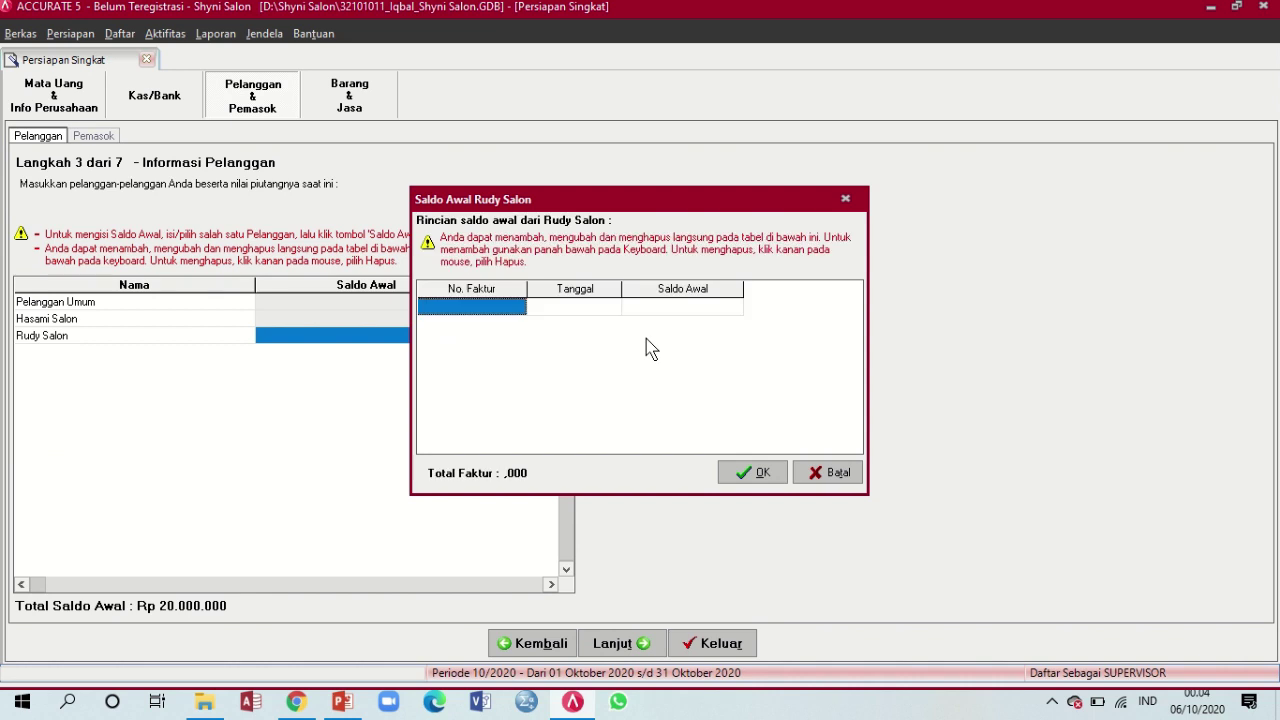
Enter invoice number RS-01 for Rudy Salon, fixing the mistyped characters
click(500, 306)
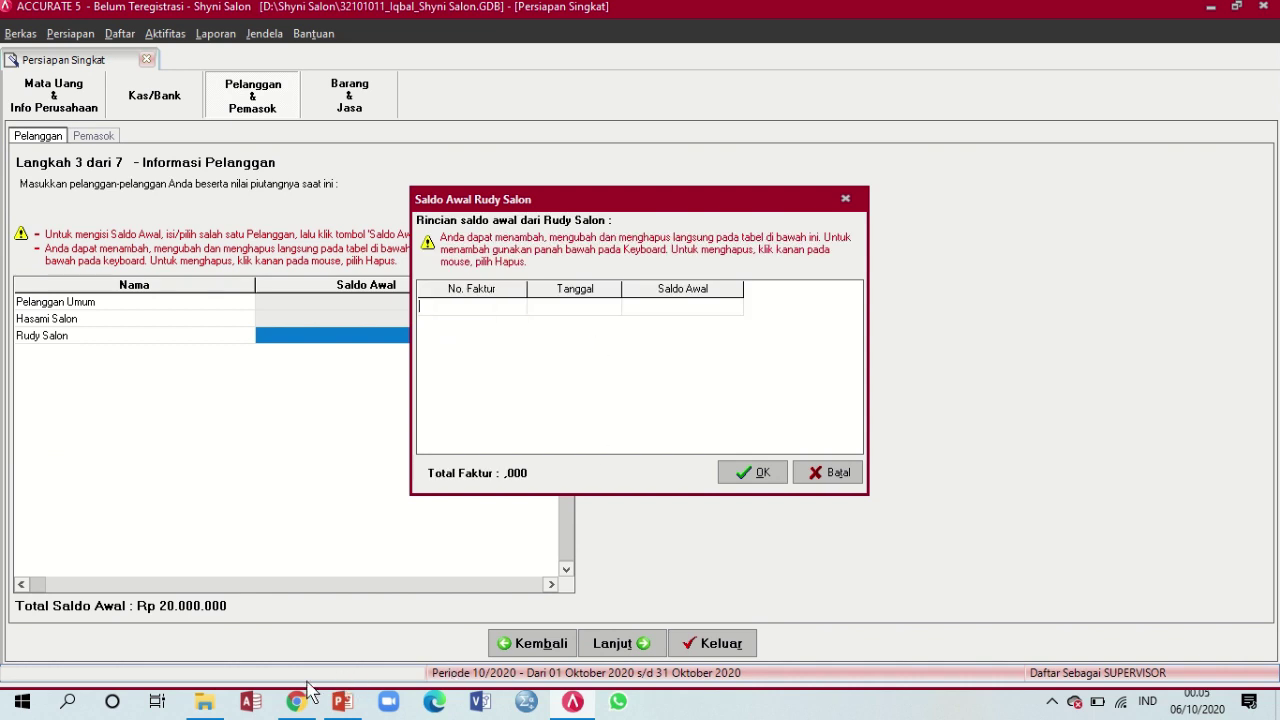
click(336, 705)
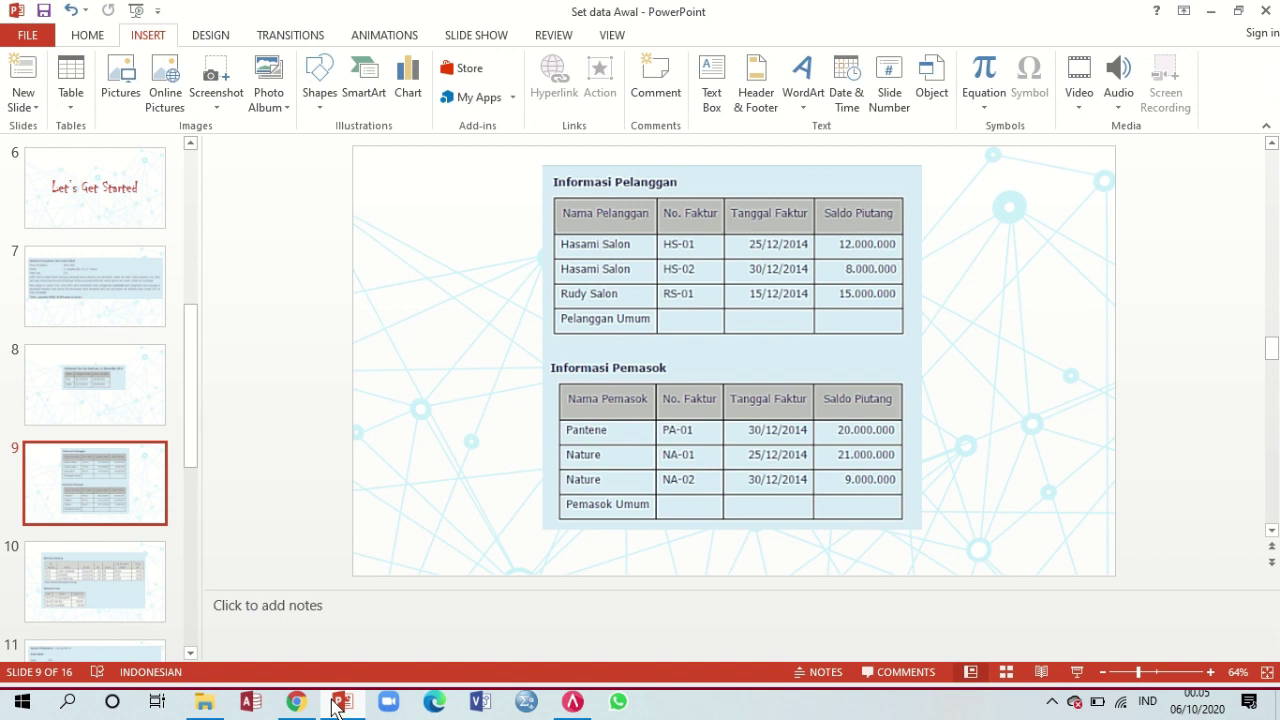
click(336, 705)
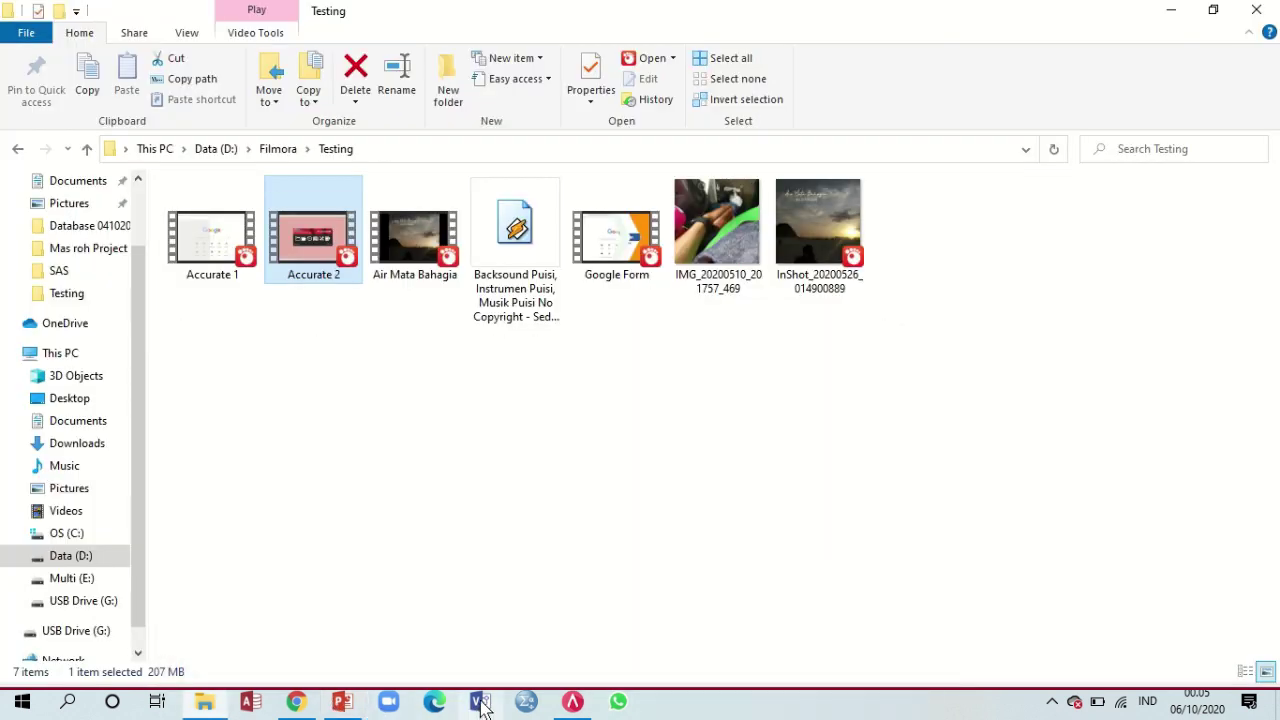
click(572, 703)
text(RS-)
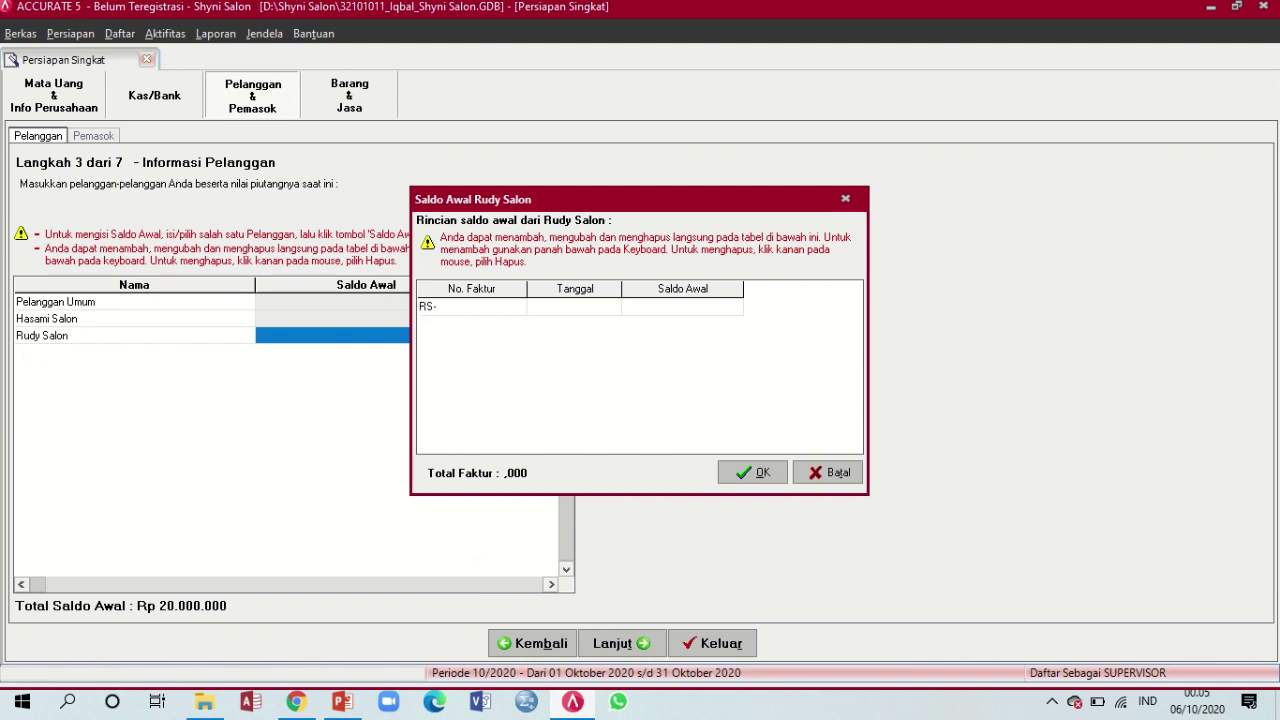
text(o1)
key(BackSpace)
key(BackSpace)
text(1)
click(342, 701)
click(342, 701)
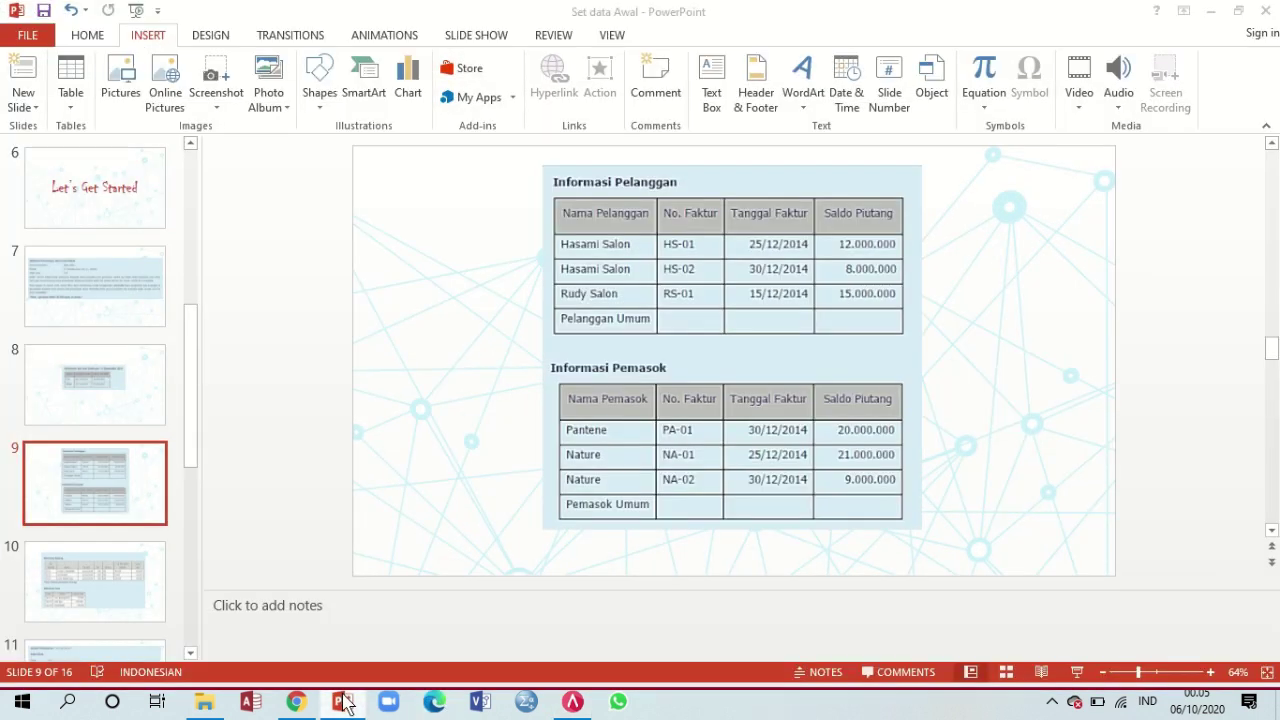
click(572, 701)
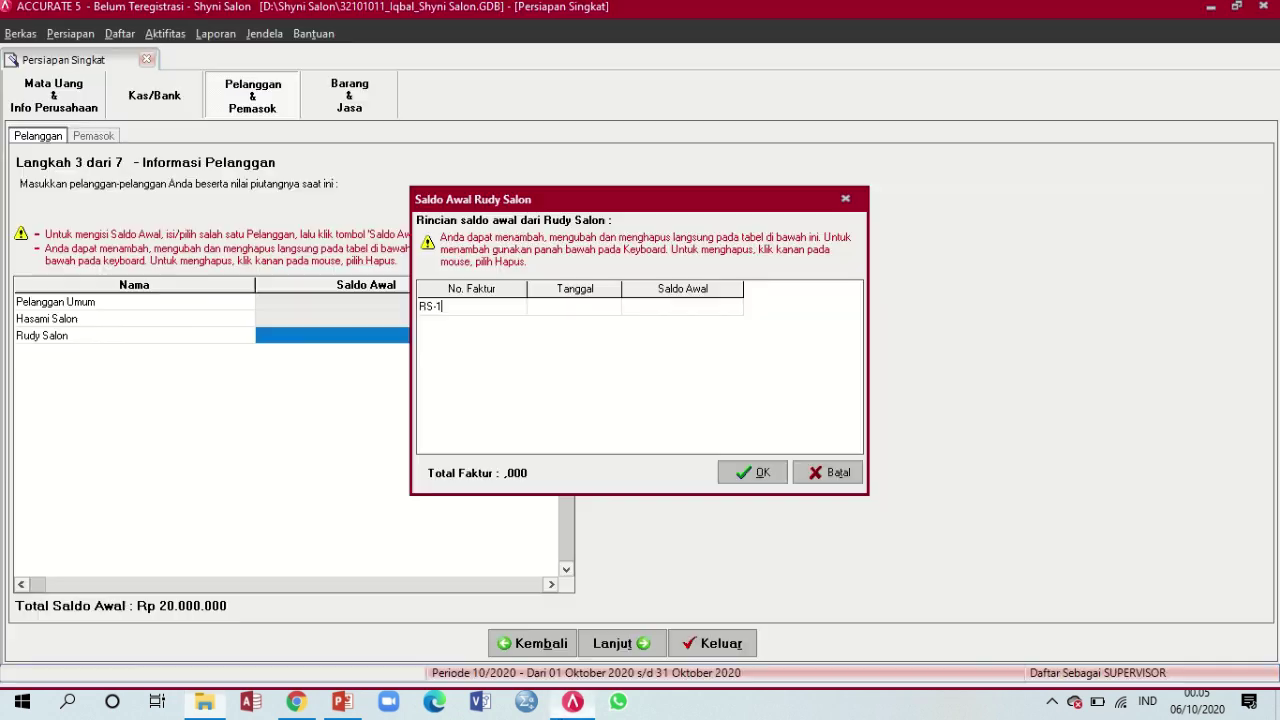
text(01)
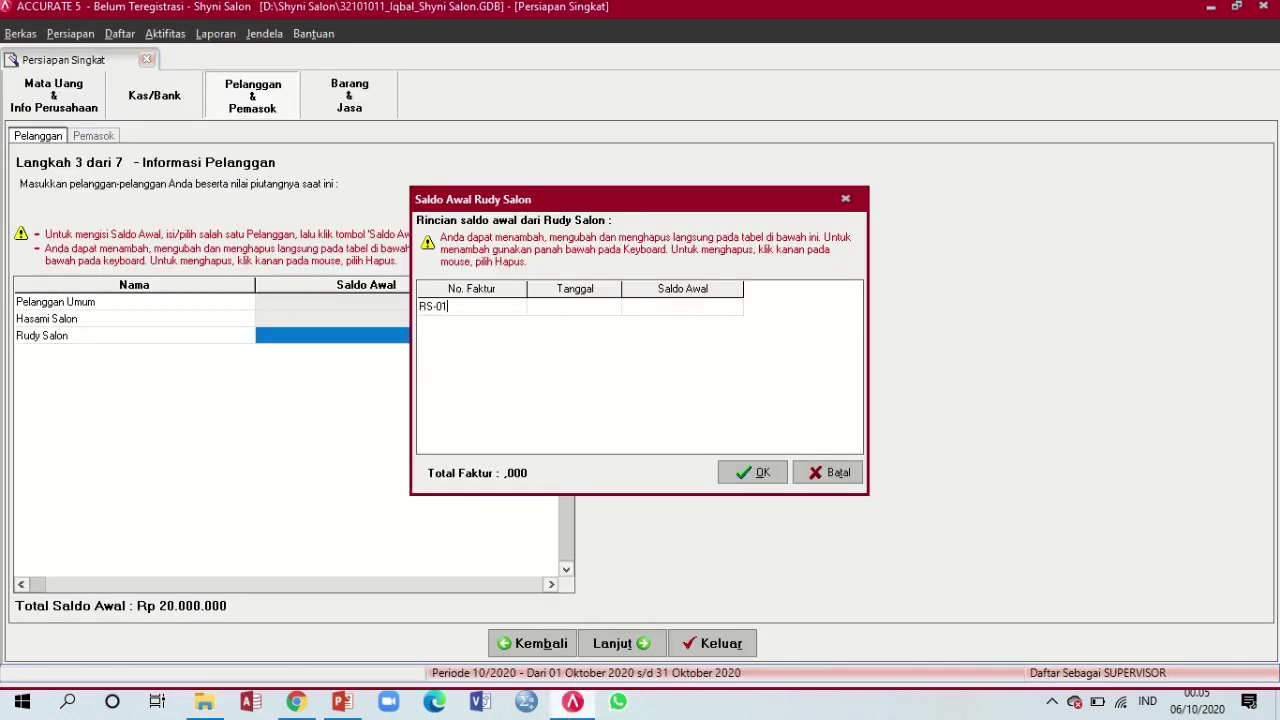
Date RS-01 15/12/14 and enter a first amount of 1.500.000
click(573, 310)
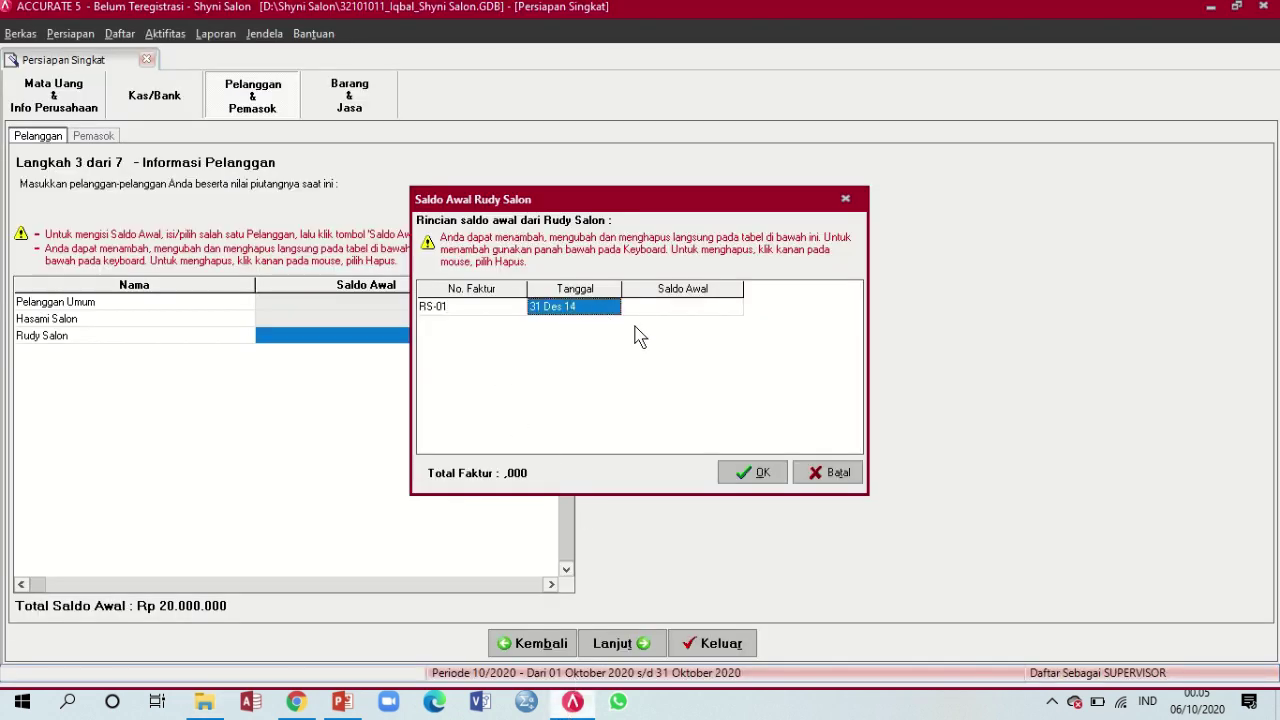
text(15/)
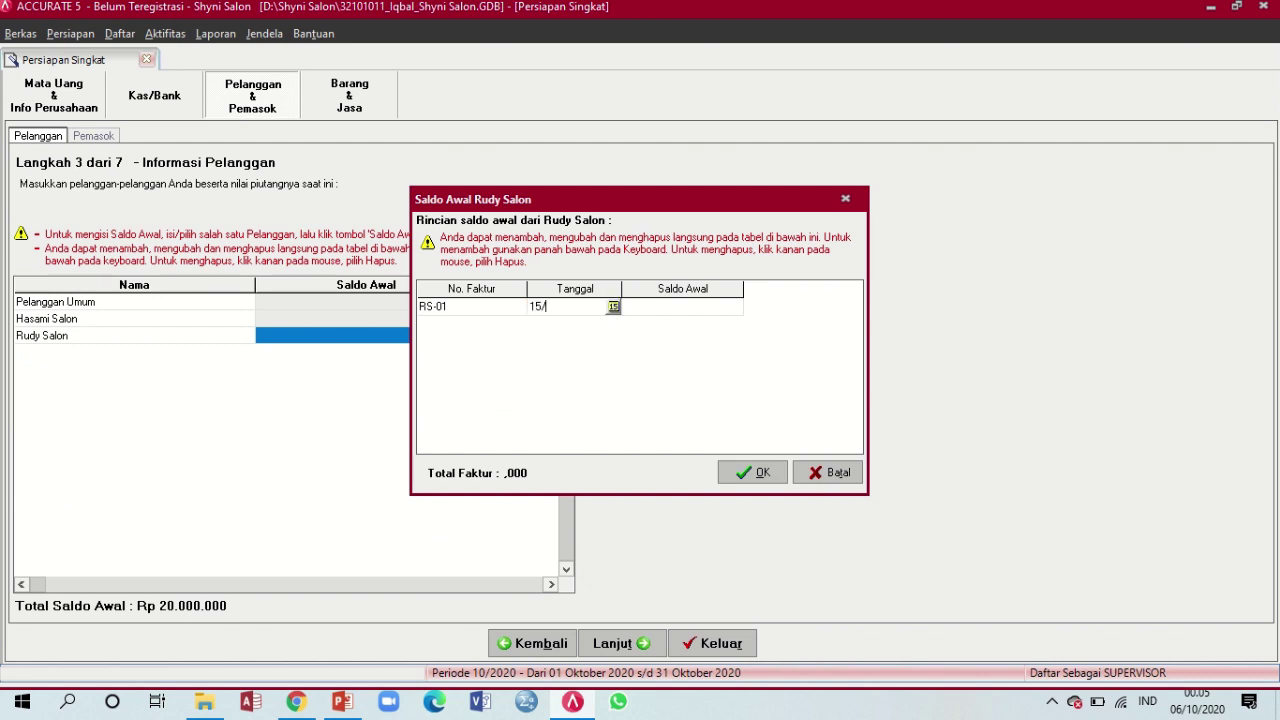
text(12/14)
key(Tab)
click(342, 702)
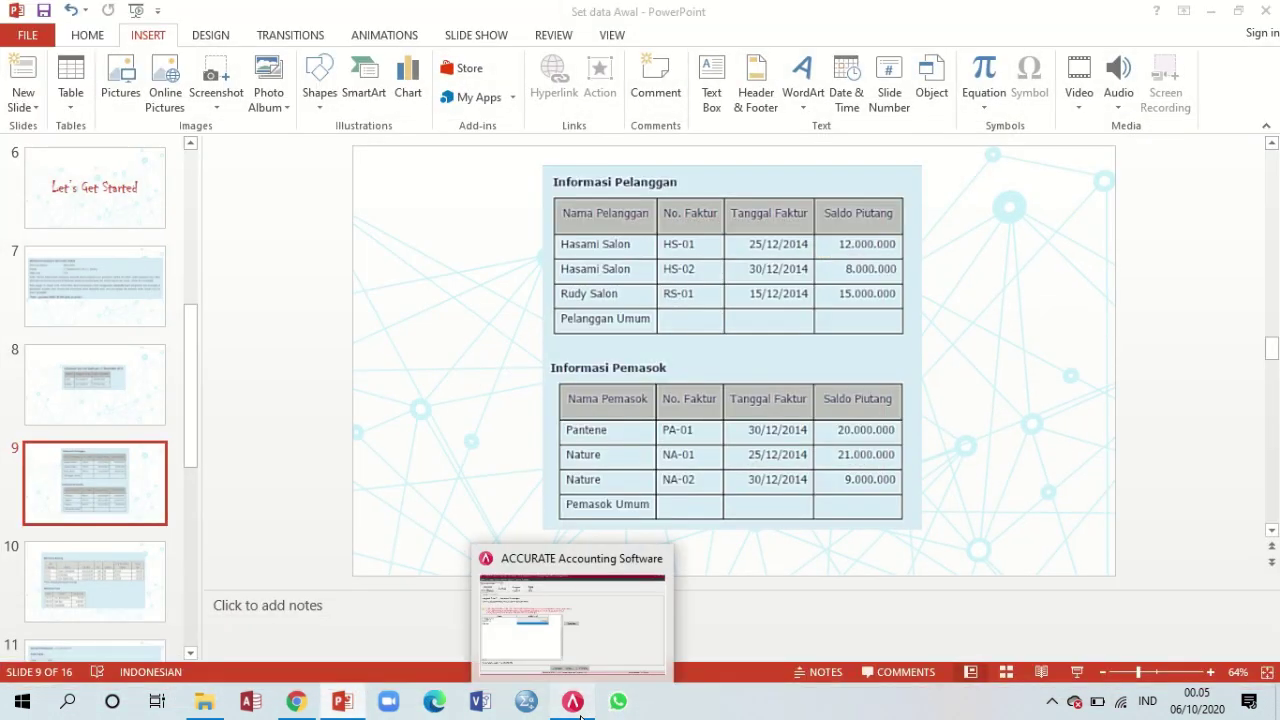
click(634, 545)
text(1500000)
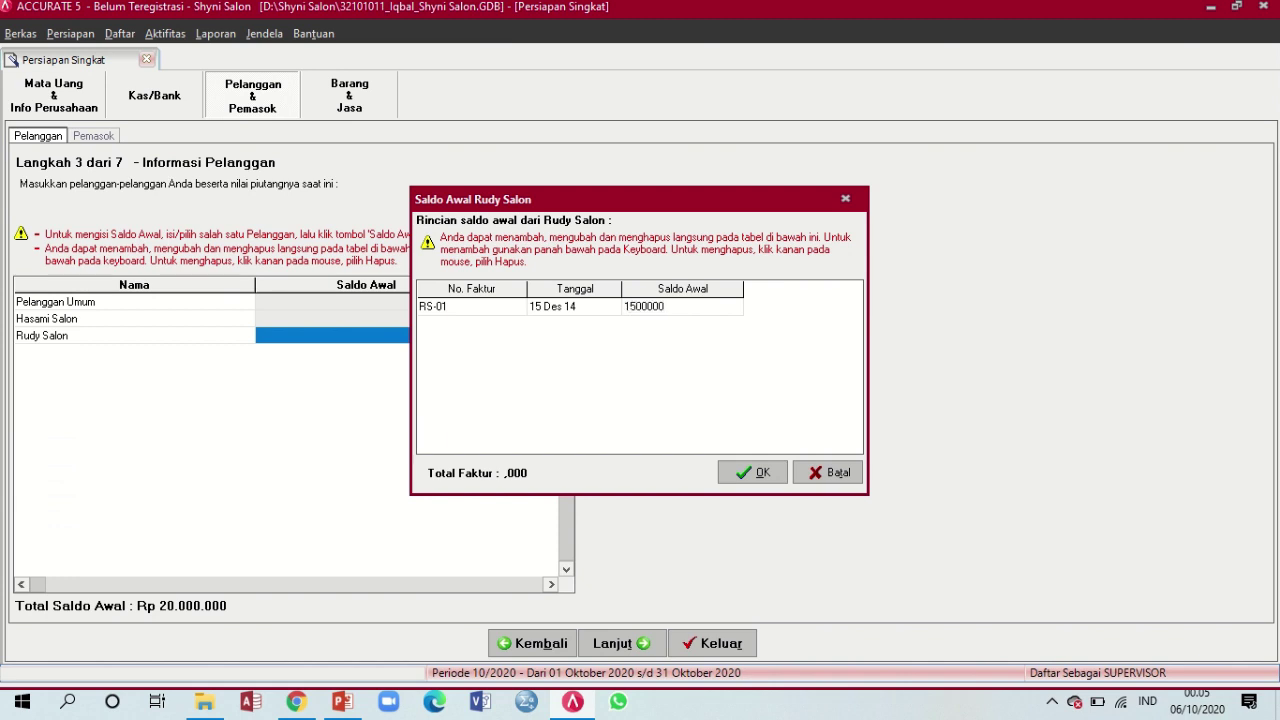
key(Down)
Correct RS-01's amount to 15.000.000, drop the blank row, and save the invoice
key(Up)
key(Right)
key(Right)
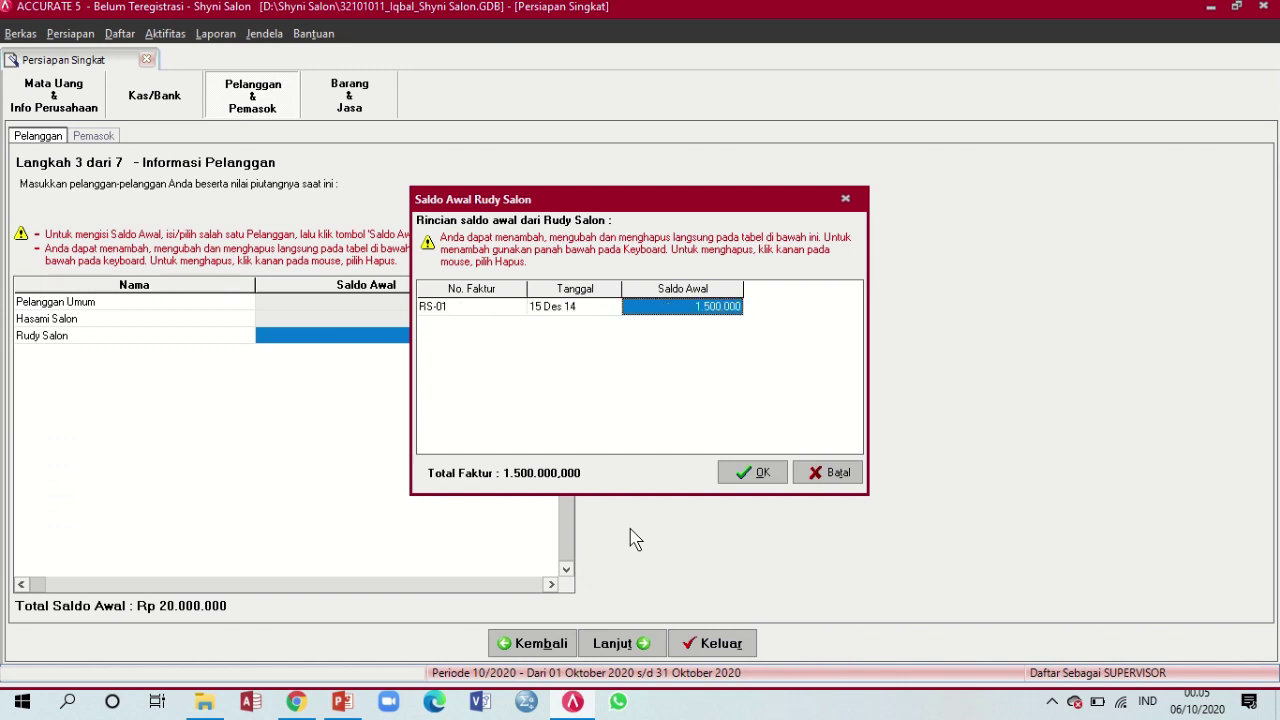
text(15000000)
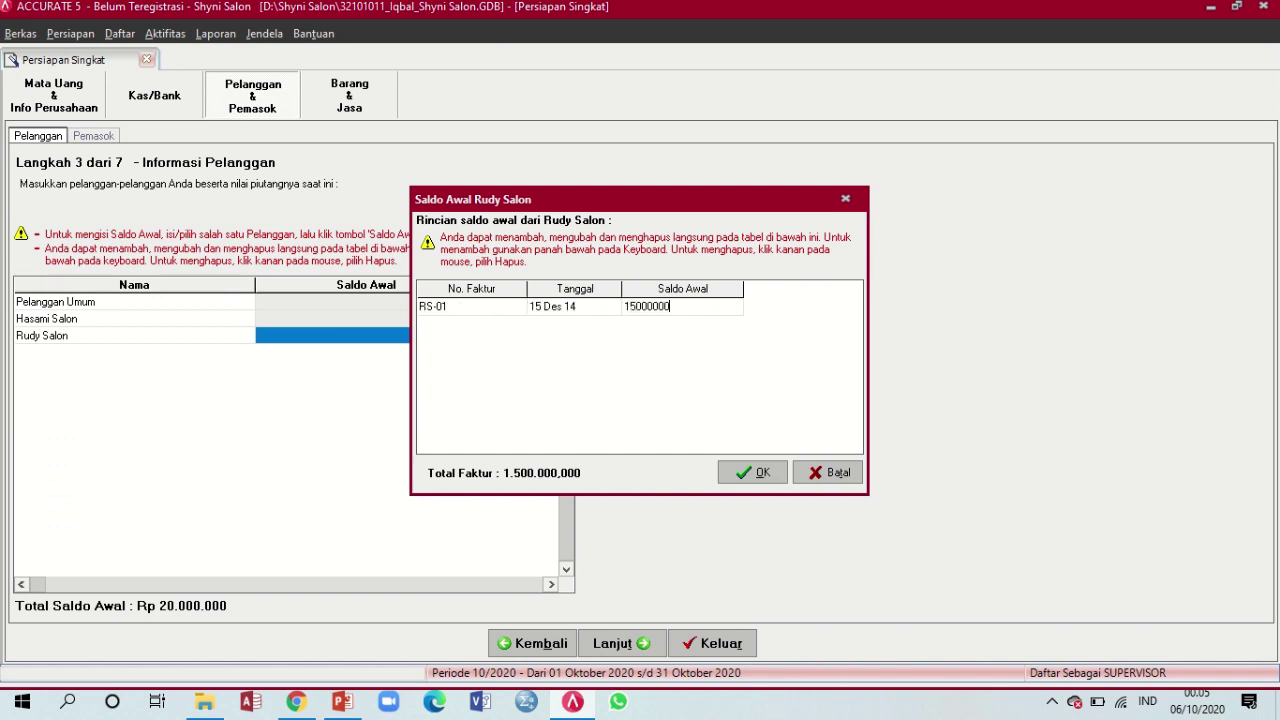
key(Down)
key(Up)
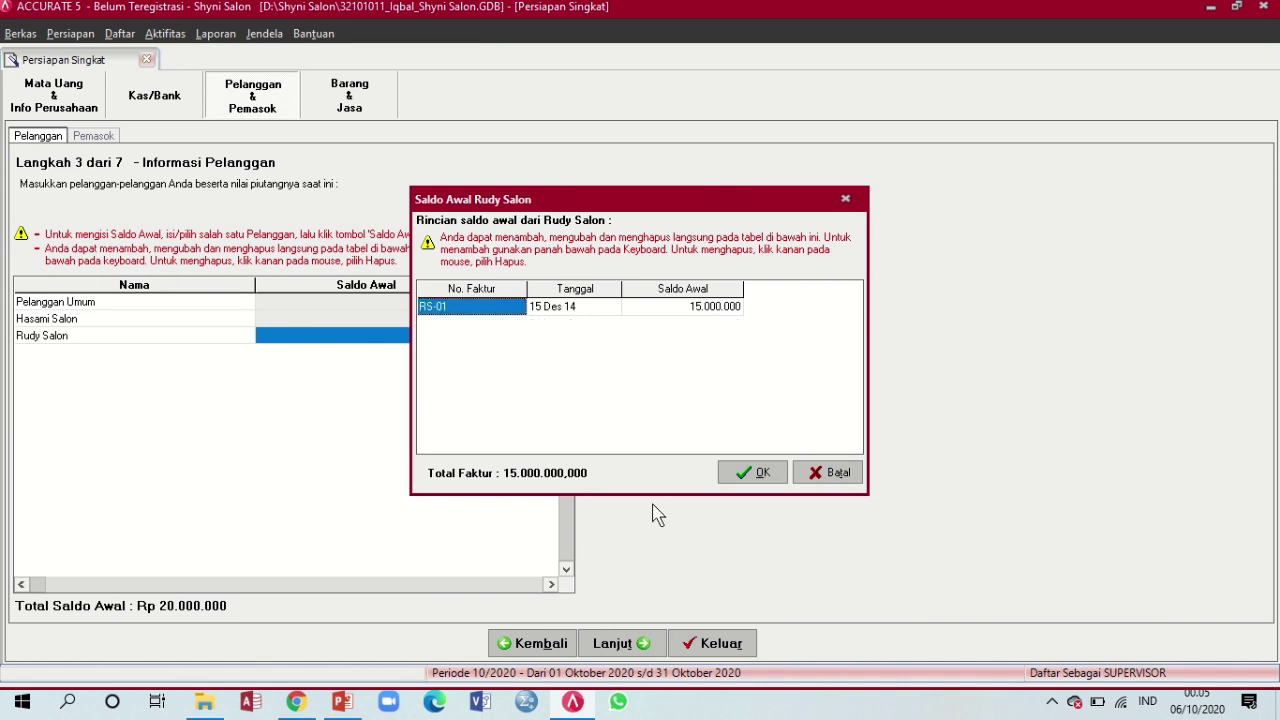
click(748, 476)
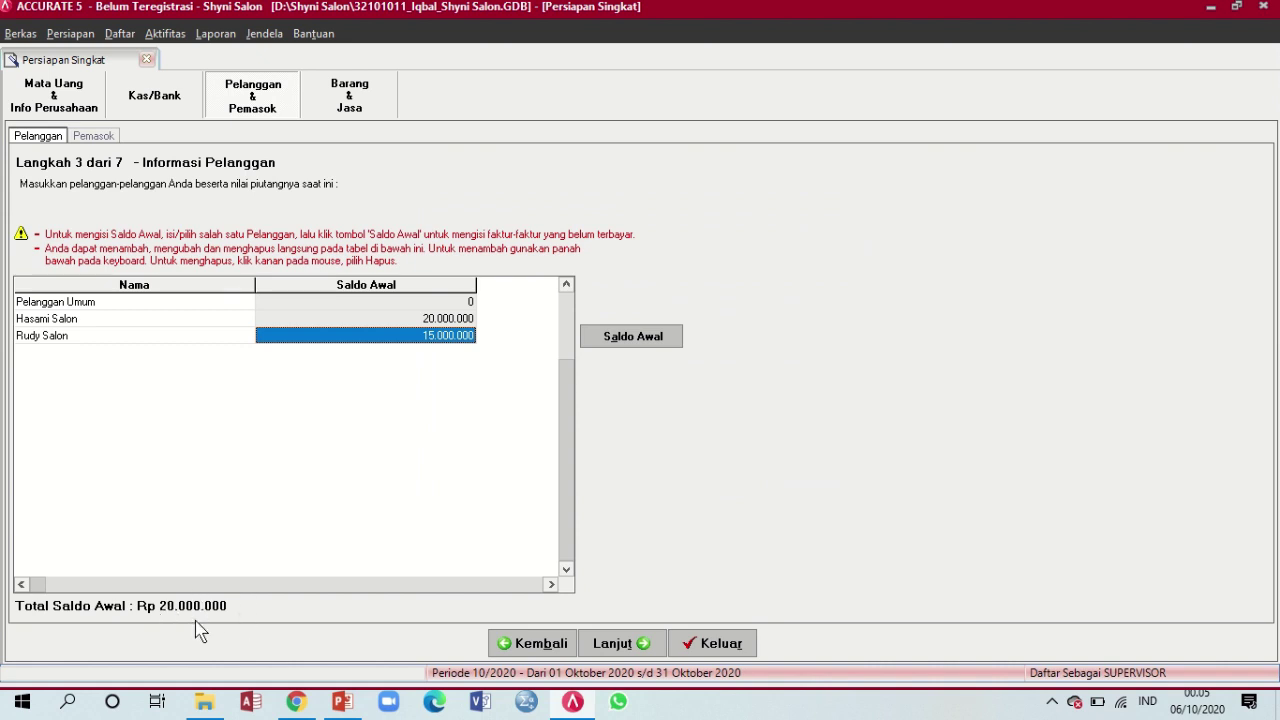
Refresh the customer total to Rp 35.000.000, recheck Hasami Salon's HS-01 and HS-02, and compare with the slide
key(Down)
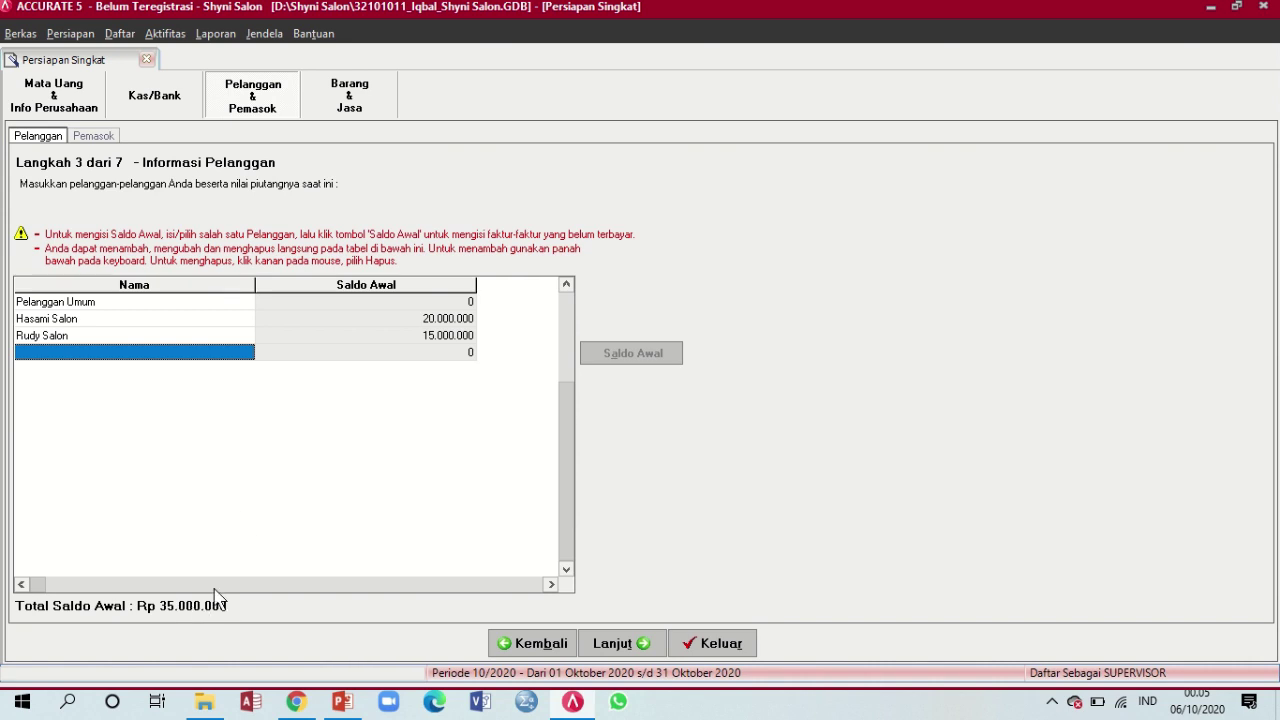
click(389, 319)
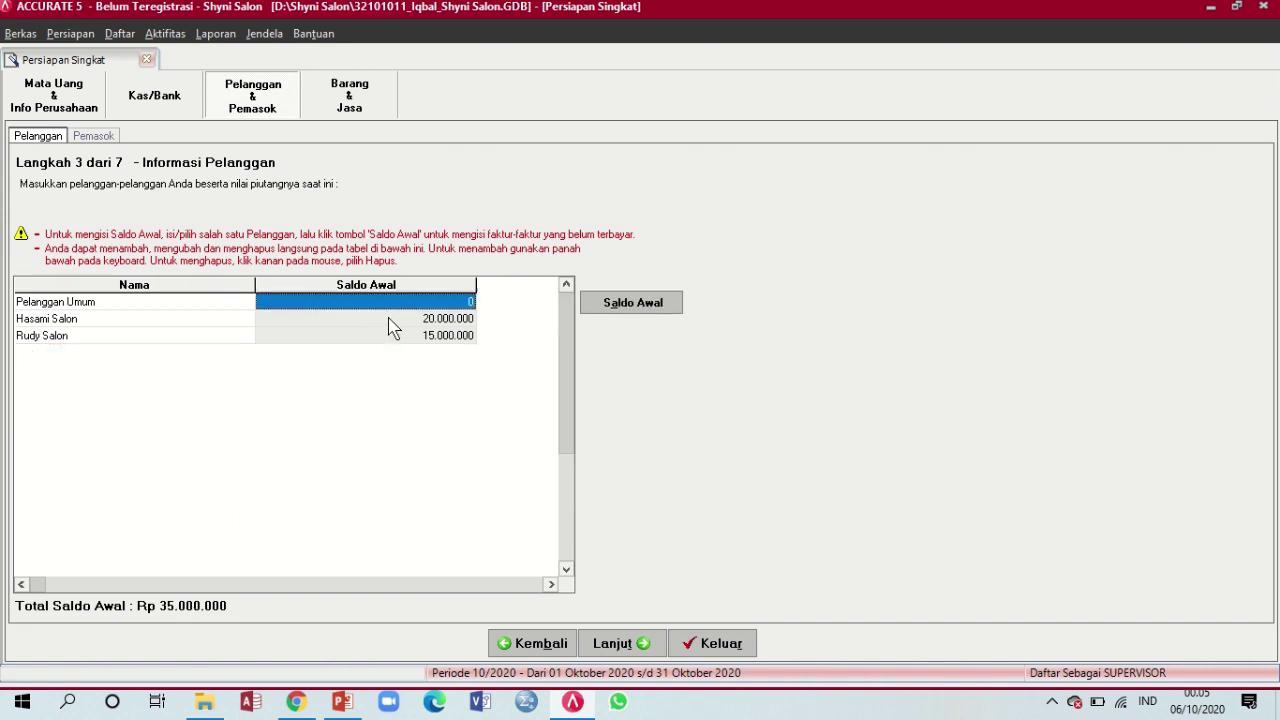
click(392, 320)
click(640, 306)
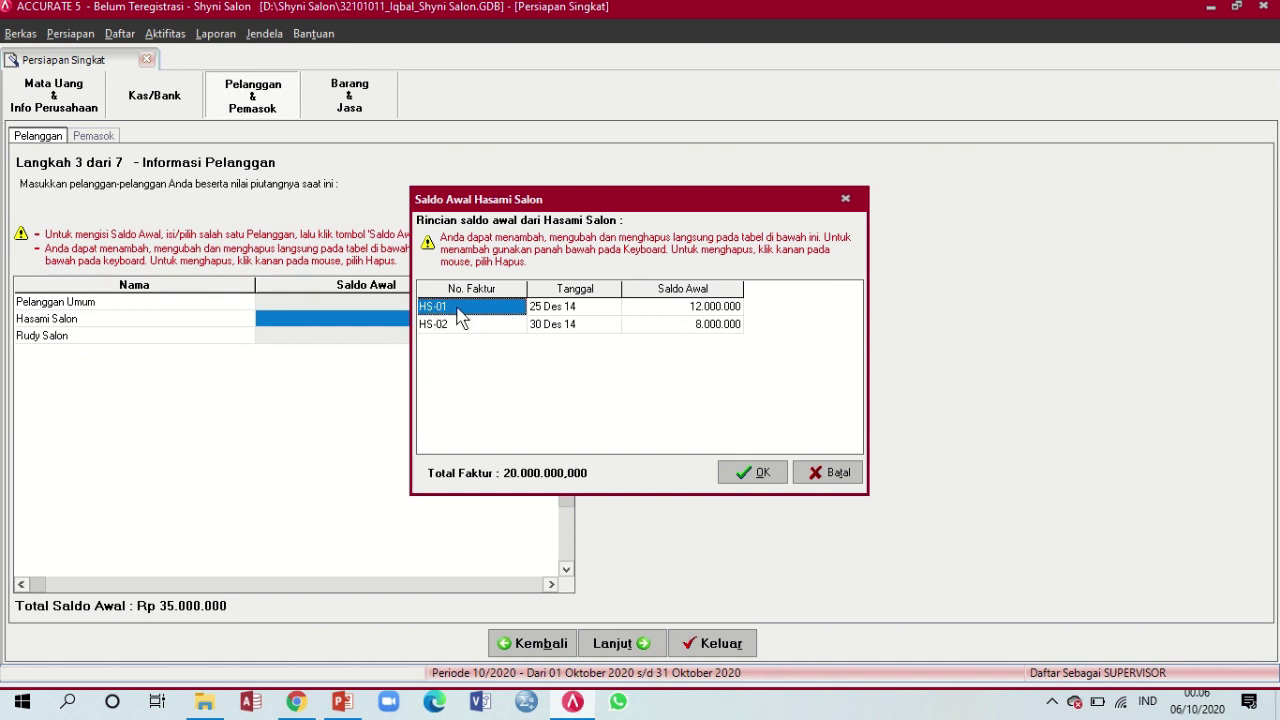
click(769, 476)
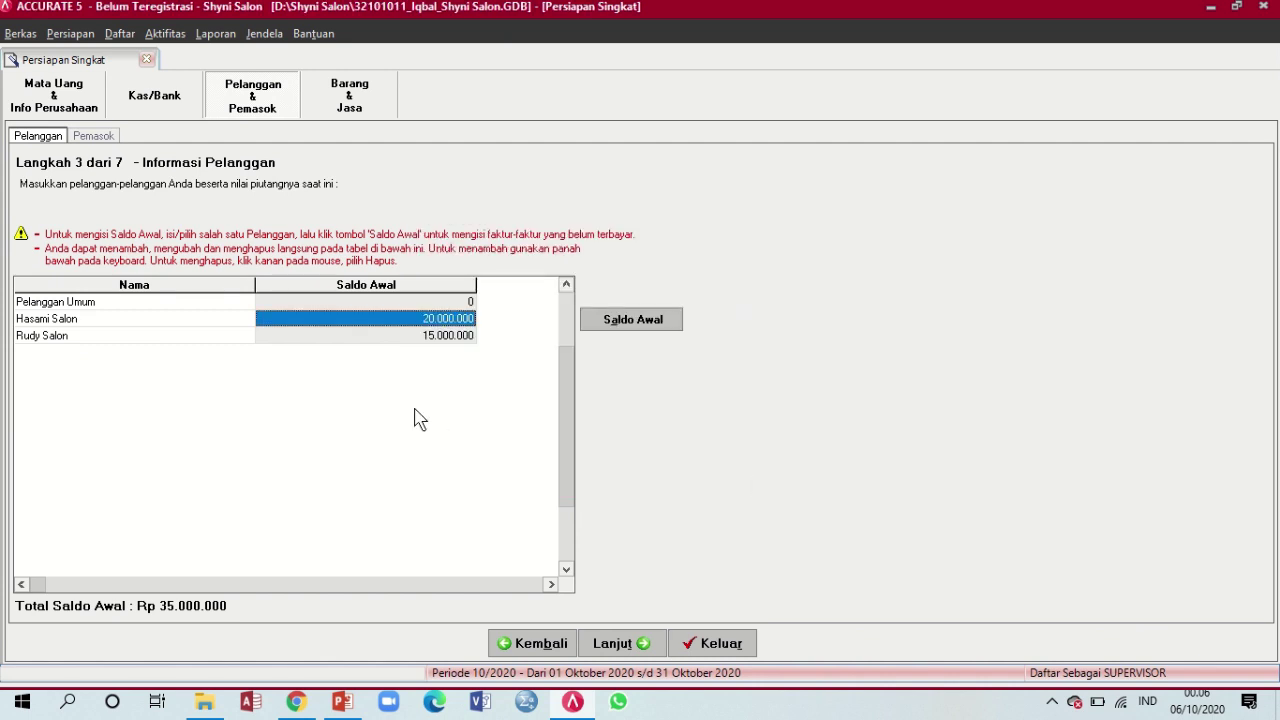
key(Down)
key(Down)
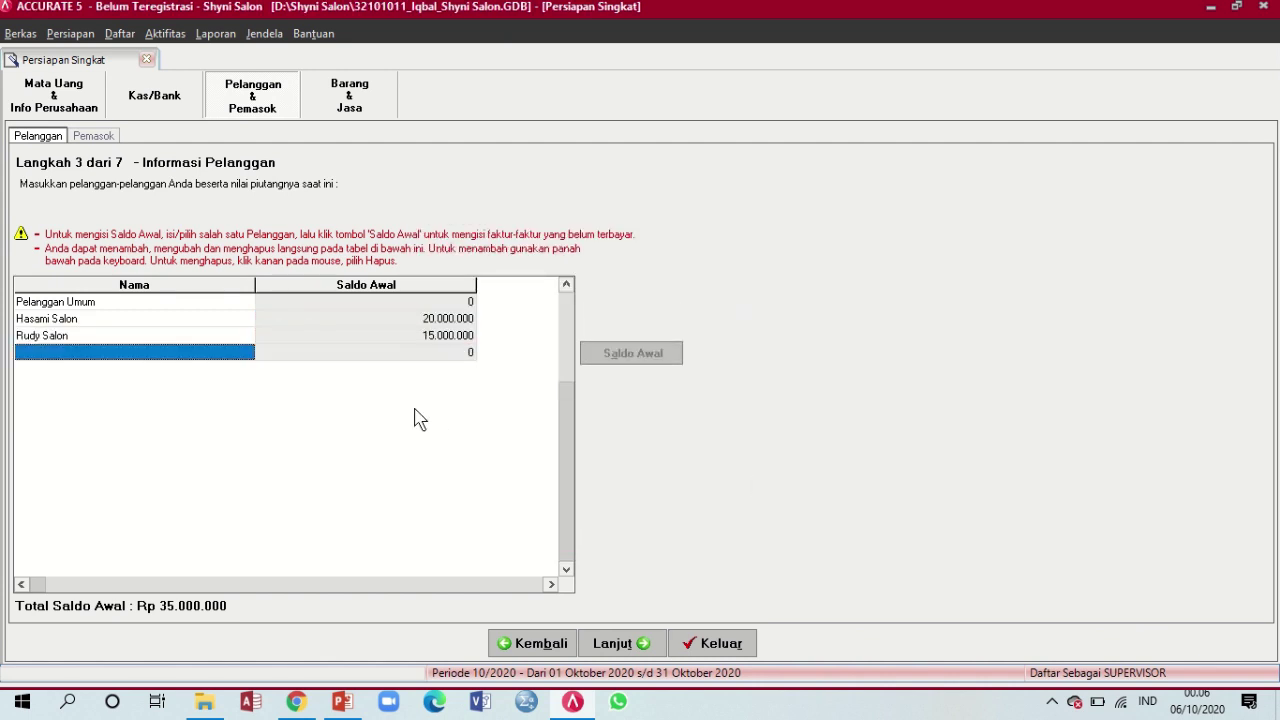
click(342, 702)
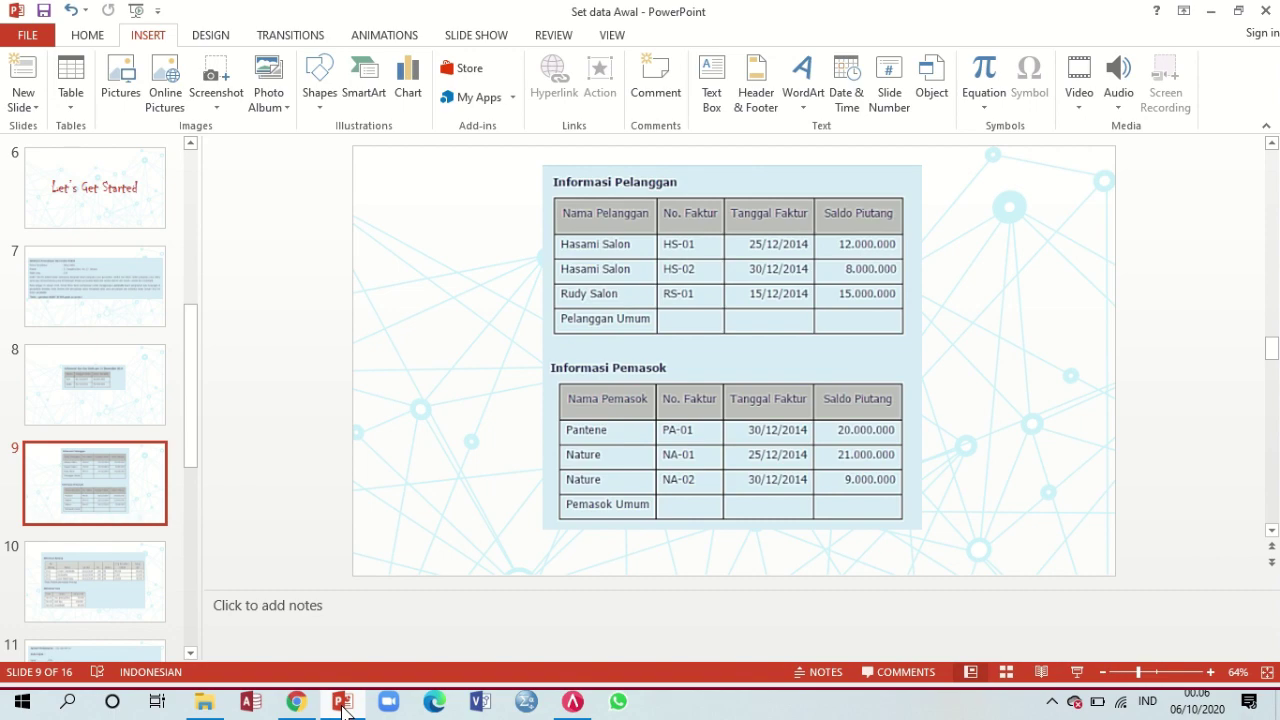
click(342, 702)
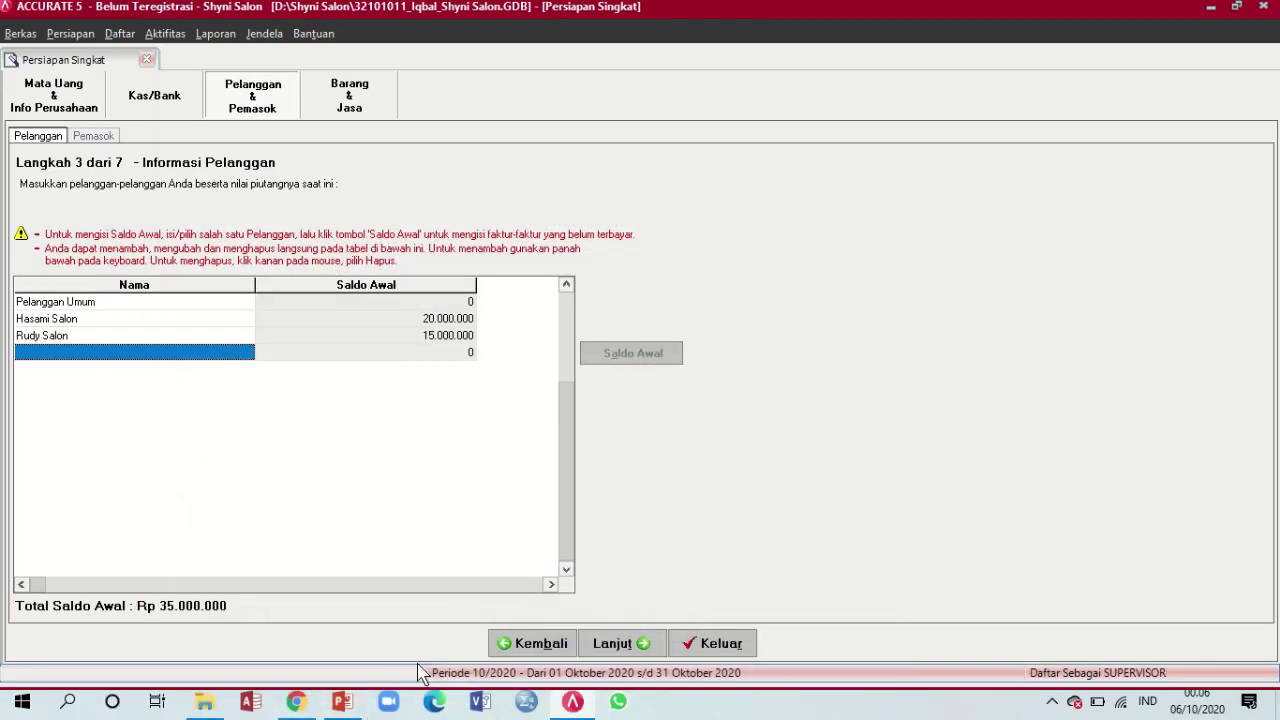
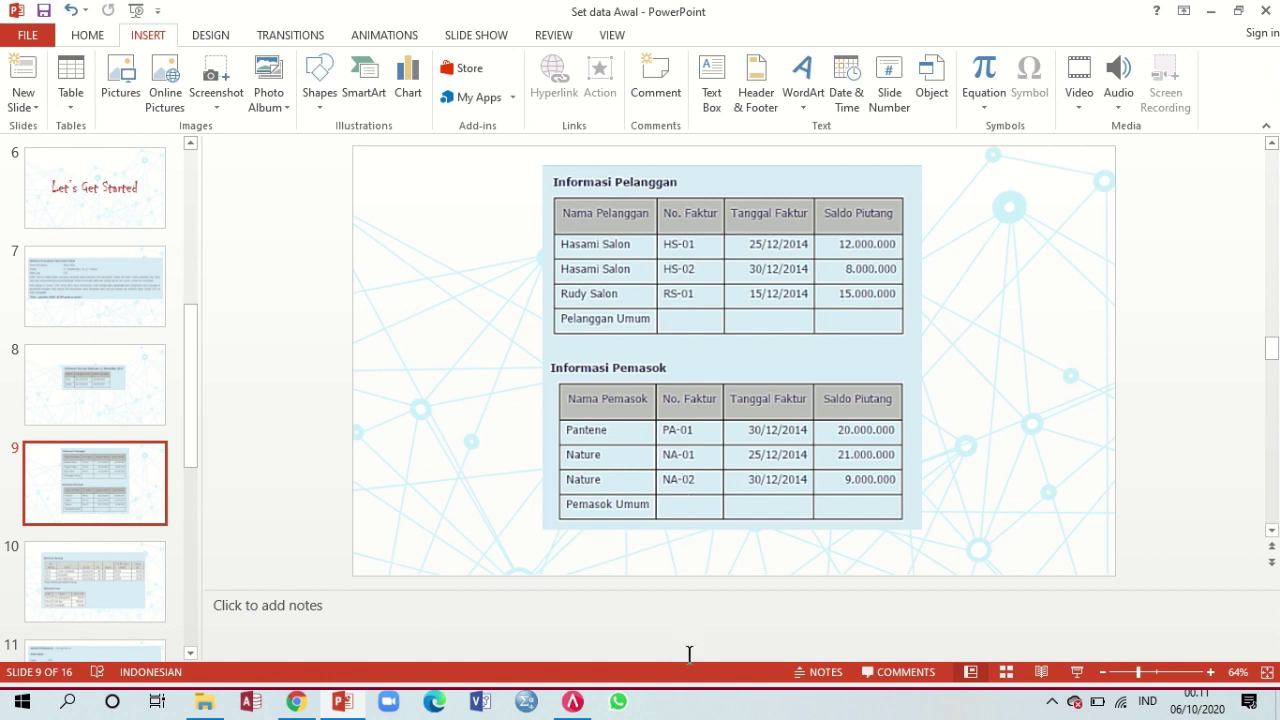
Bring ACCURATE 5 back to the front at Langkah 4, Informasi Pemasok
click(573, 701)
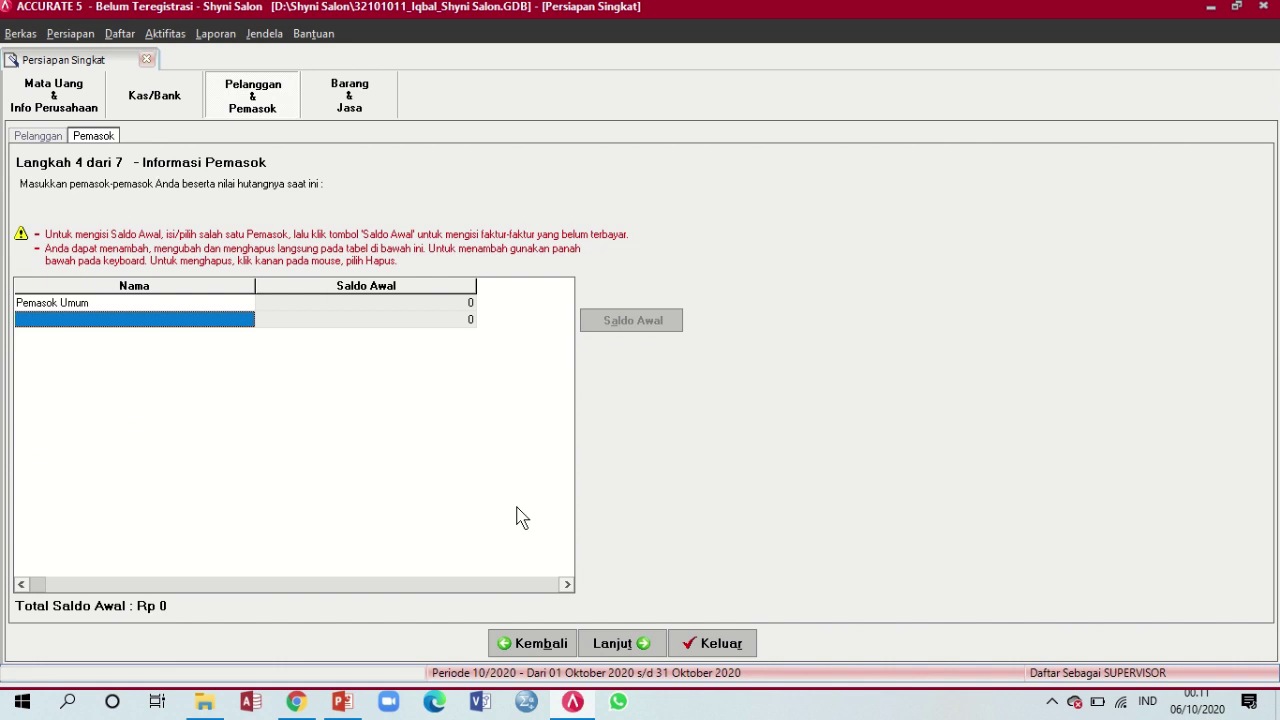
Add supplier Pantene and give its opening-balance invoice the number PA-01
text(0)
text(a)
key(BackSpace)
key(BackSpace)
text(Pantene)
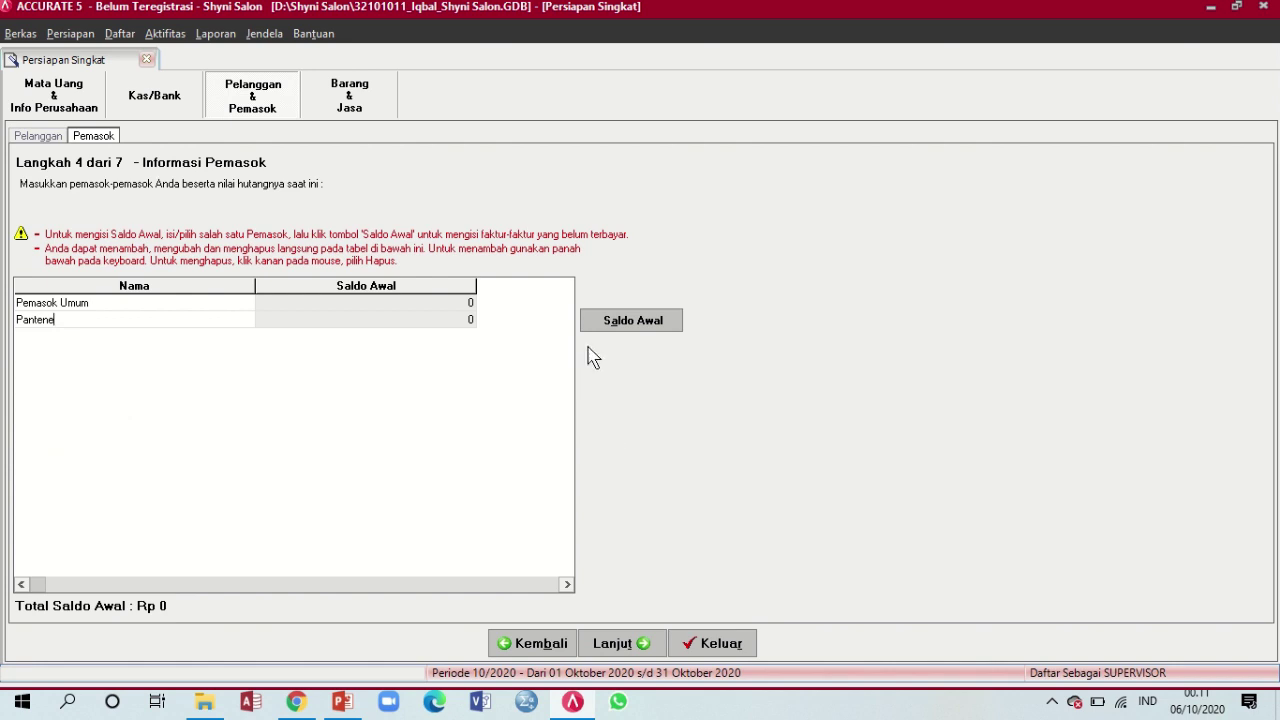
click(620, 329)
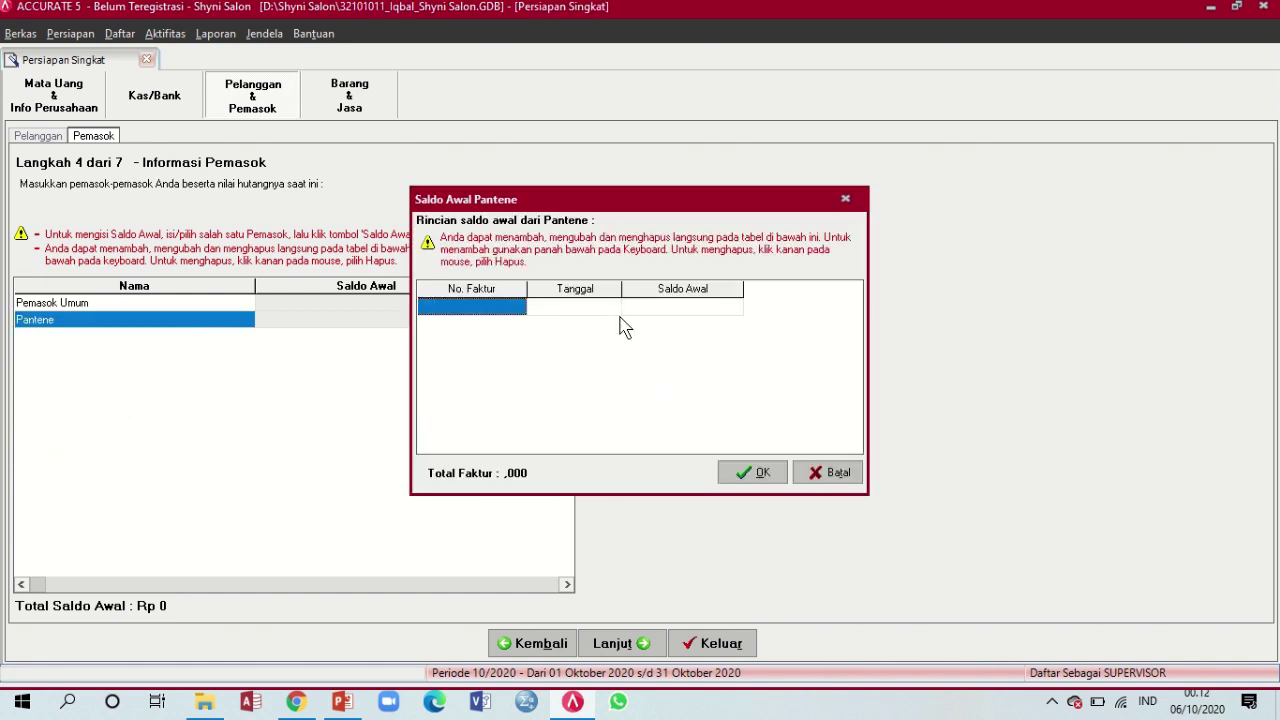
click(512, 320)
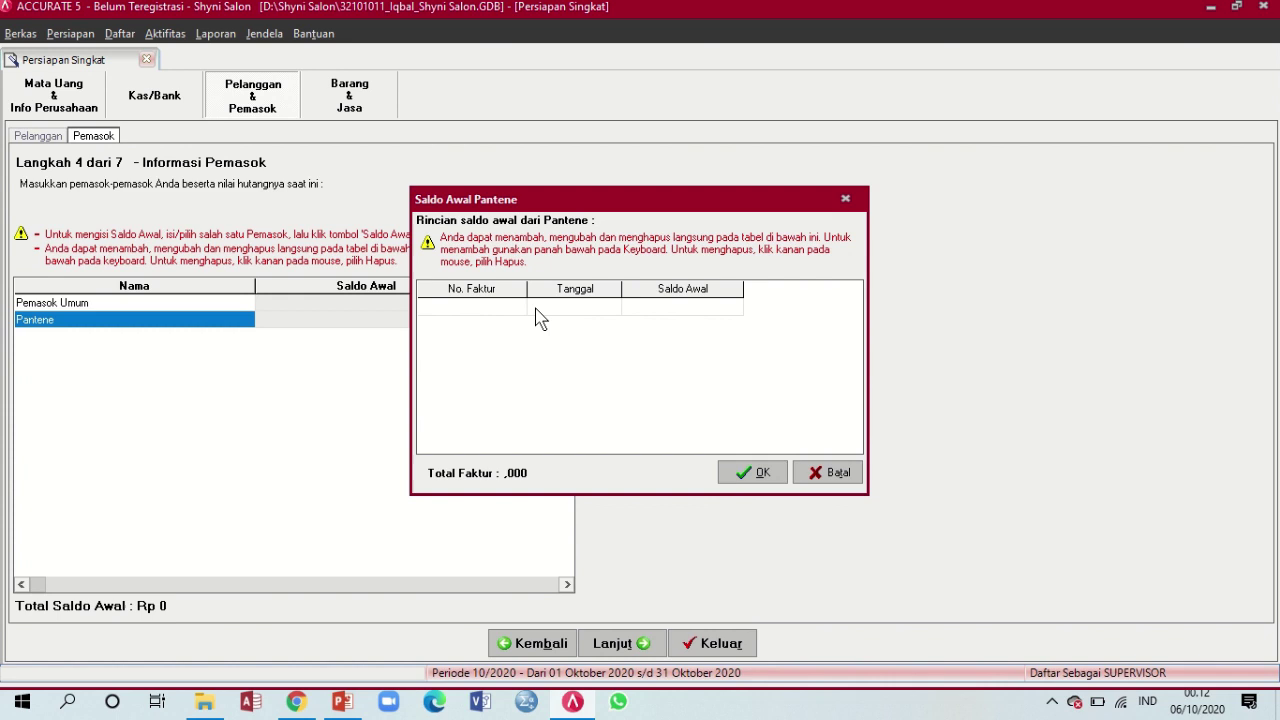
text(PA-01)
click(342, 702)
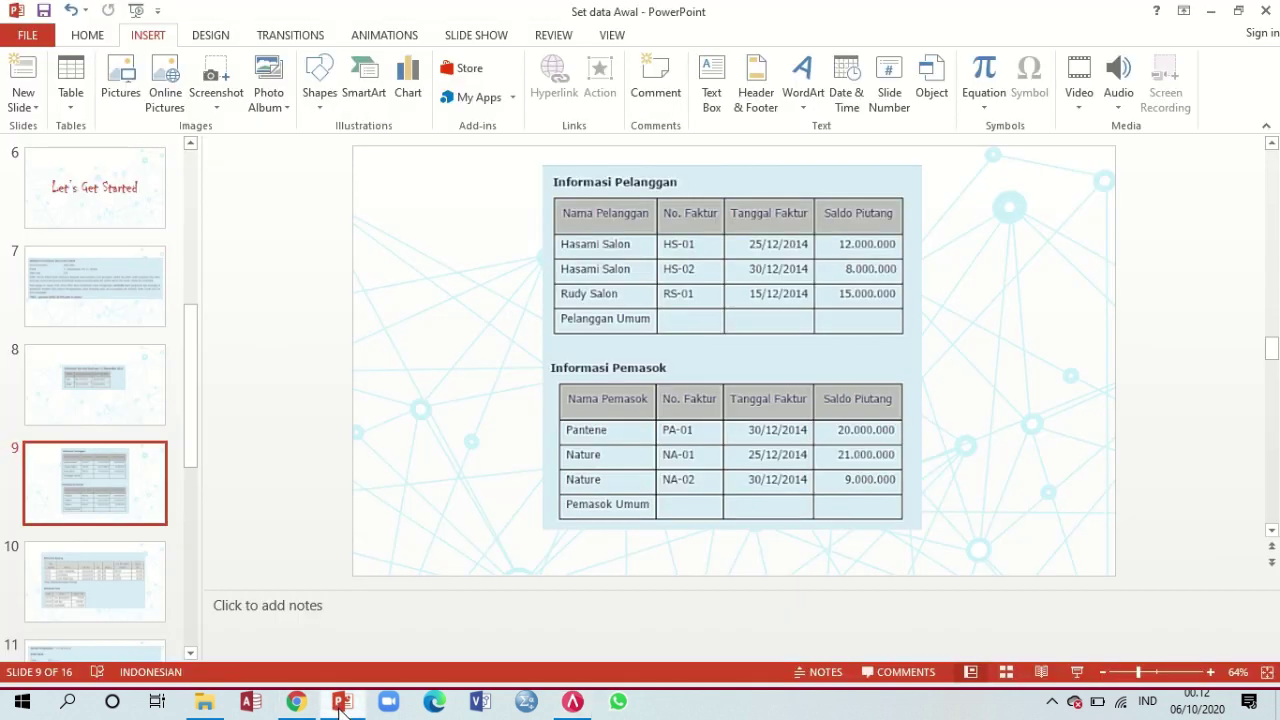
click(573, 702)
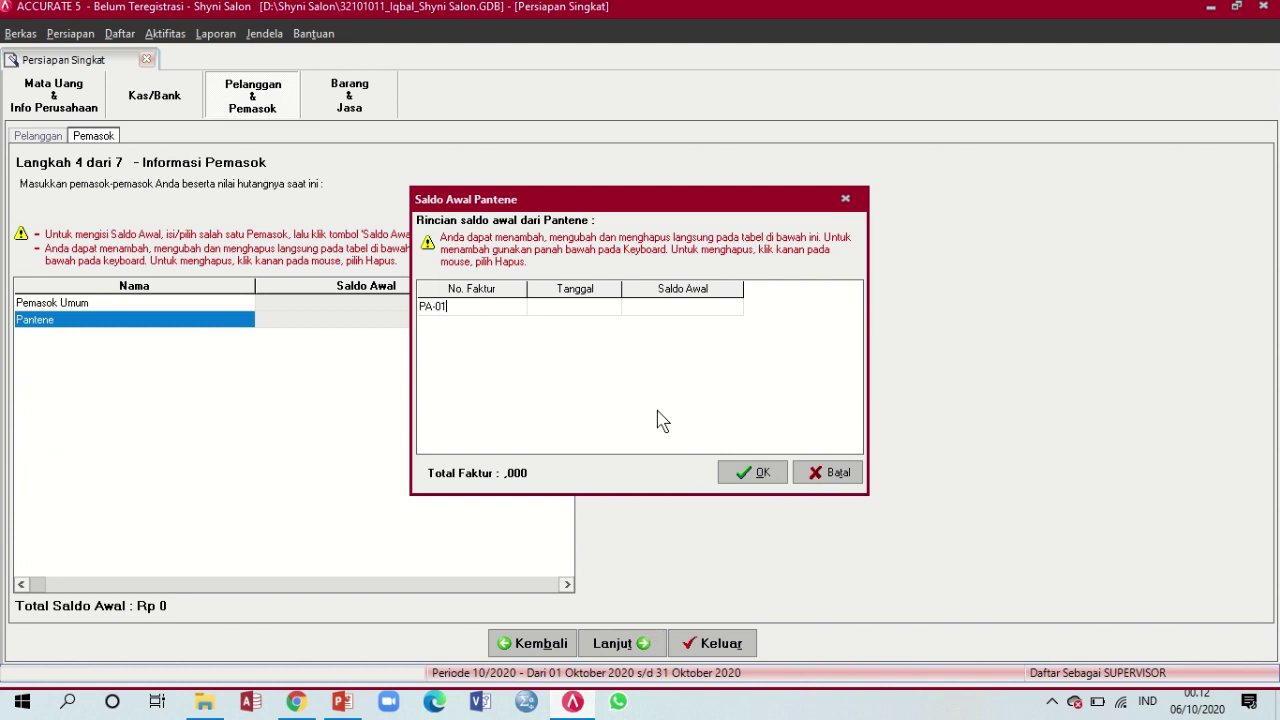
Date PA-01 30/12/2014 with amount 20.000.000, confirm, and commit Pantene's row
click(568, 308)
text(30)
text(/12/)
text(201)
key(Tab)
text(20.000.000)
key(Down)
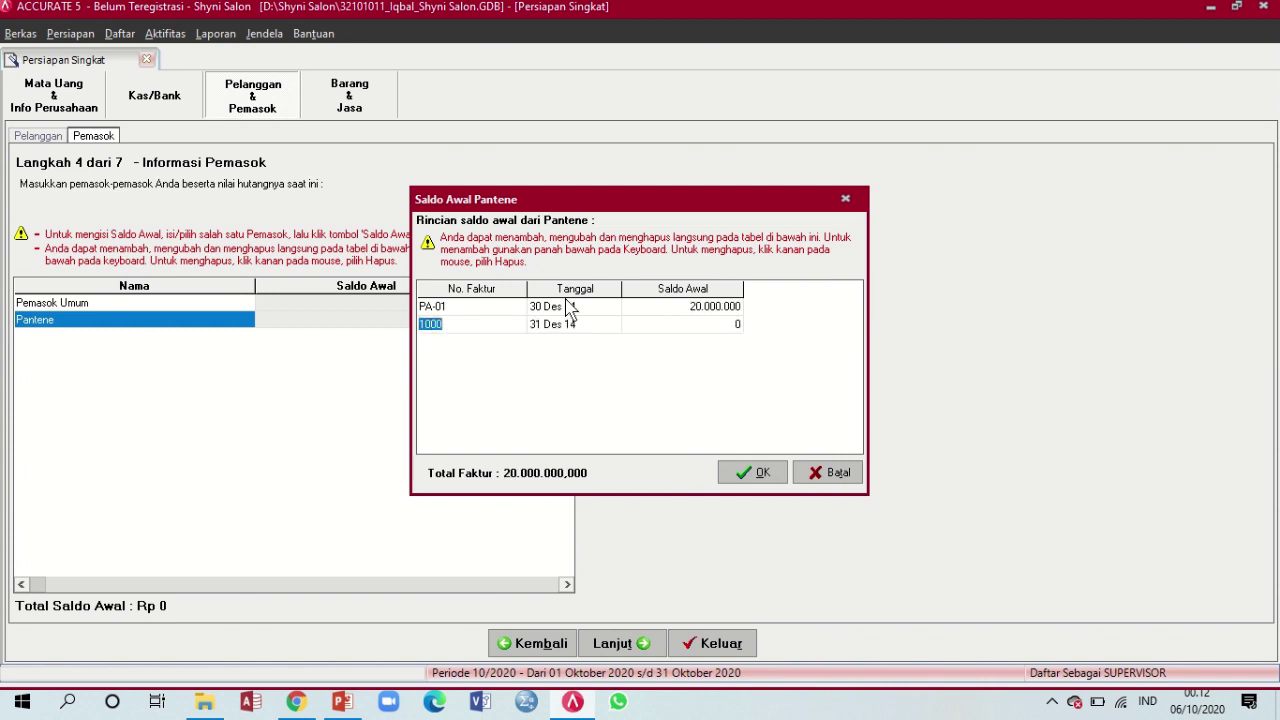
key(Up)
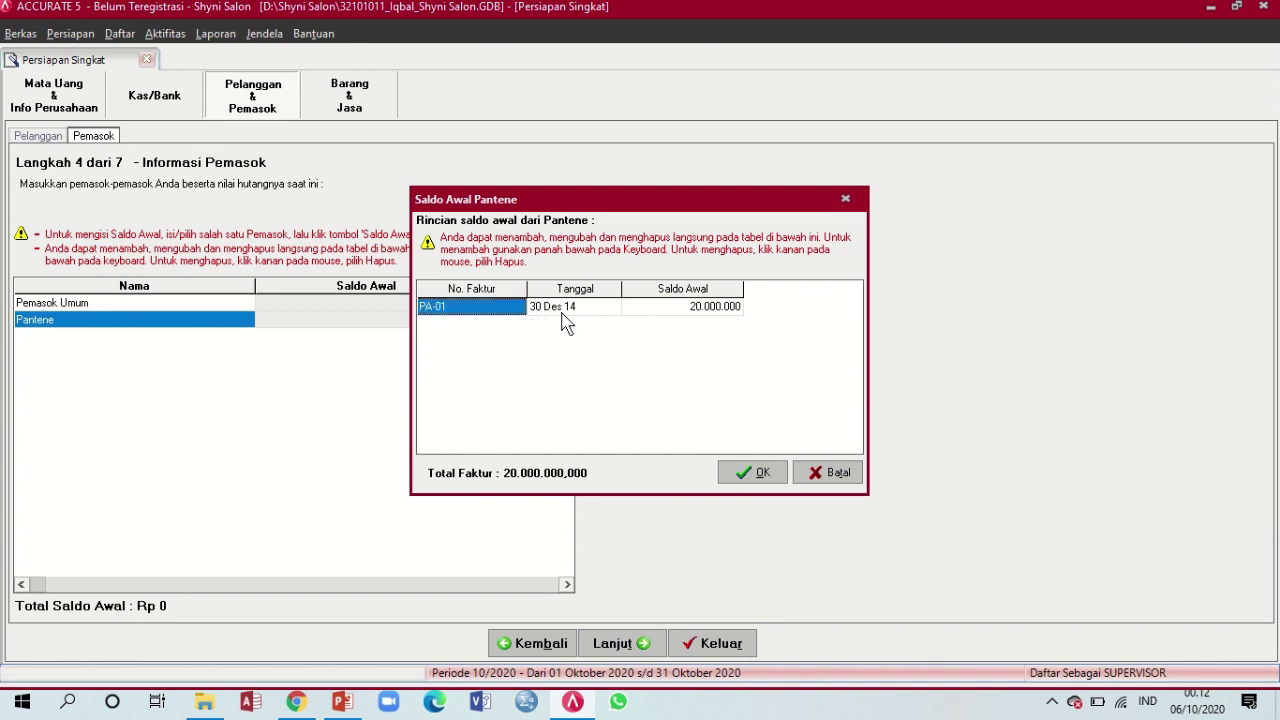
click(766, 480)
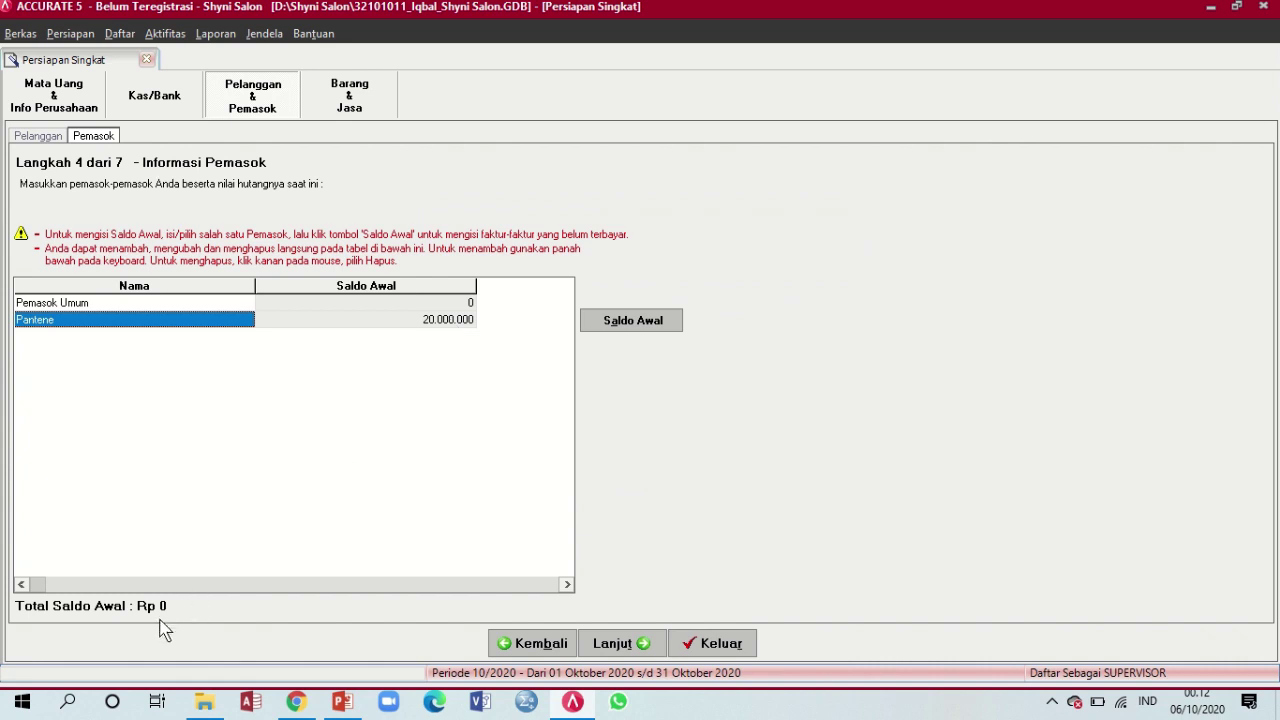
click(462, 331)
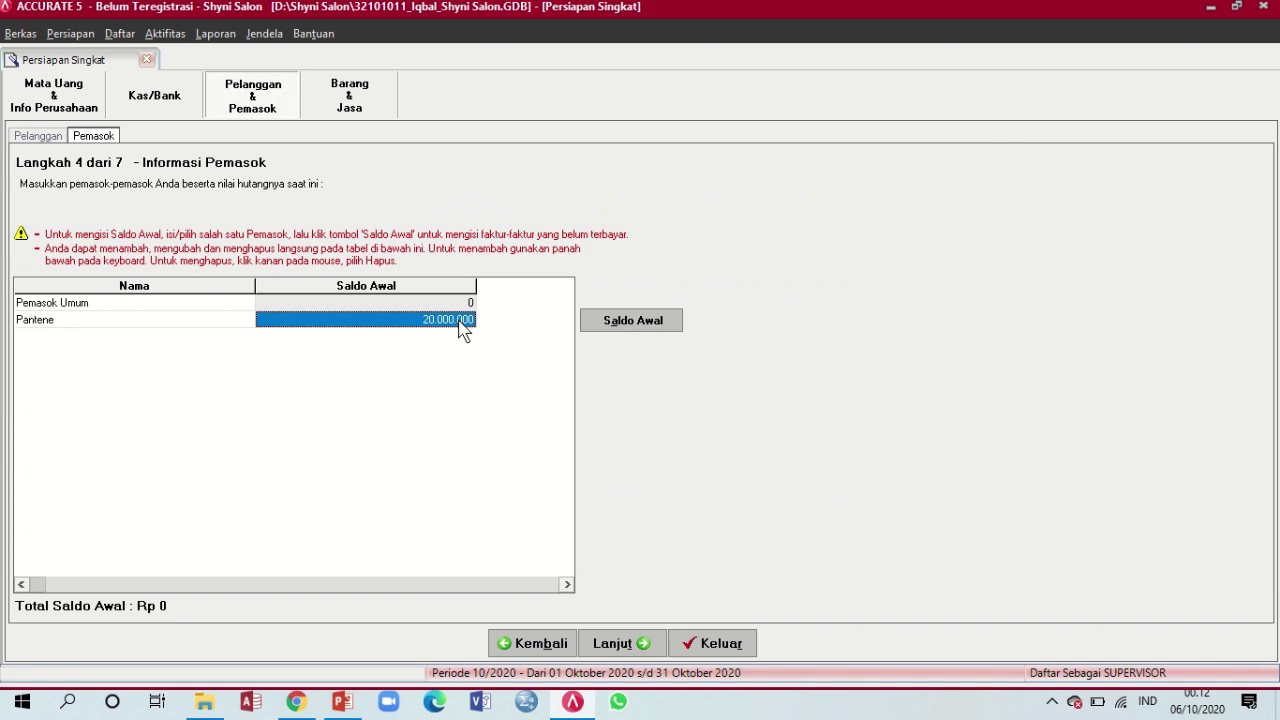
key(Return)
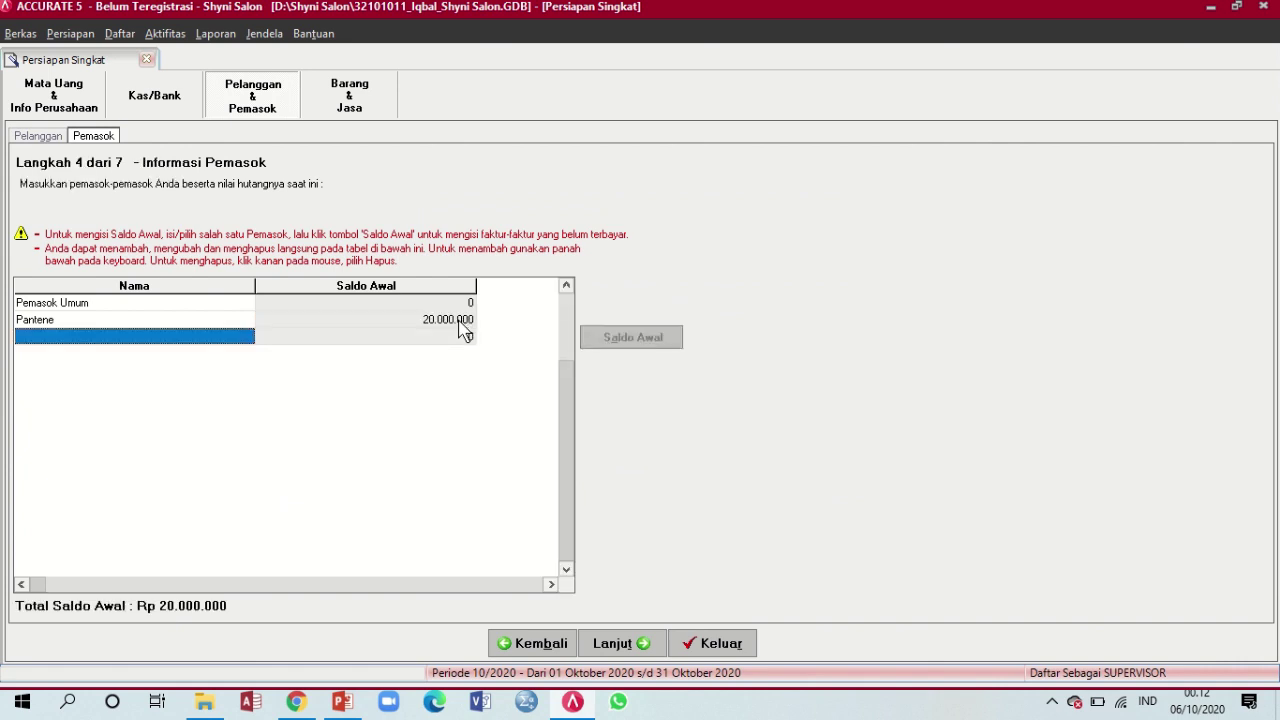
click(343, 703)
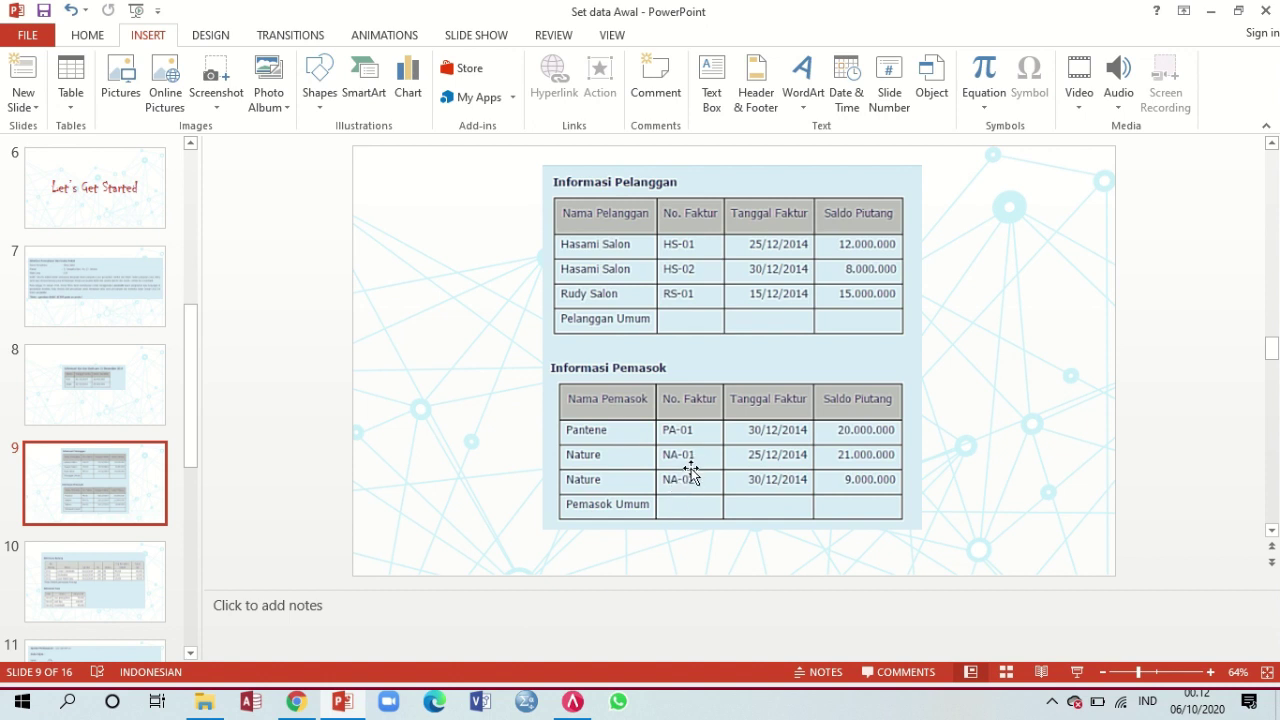
Add supplier Nature with invoice NA-01 dated 25/12/14 for 21.000.000
click(572, 703)
text(Nature)
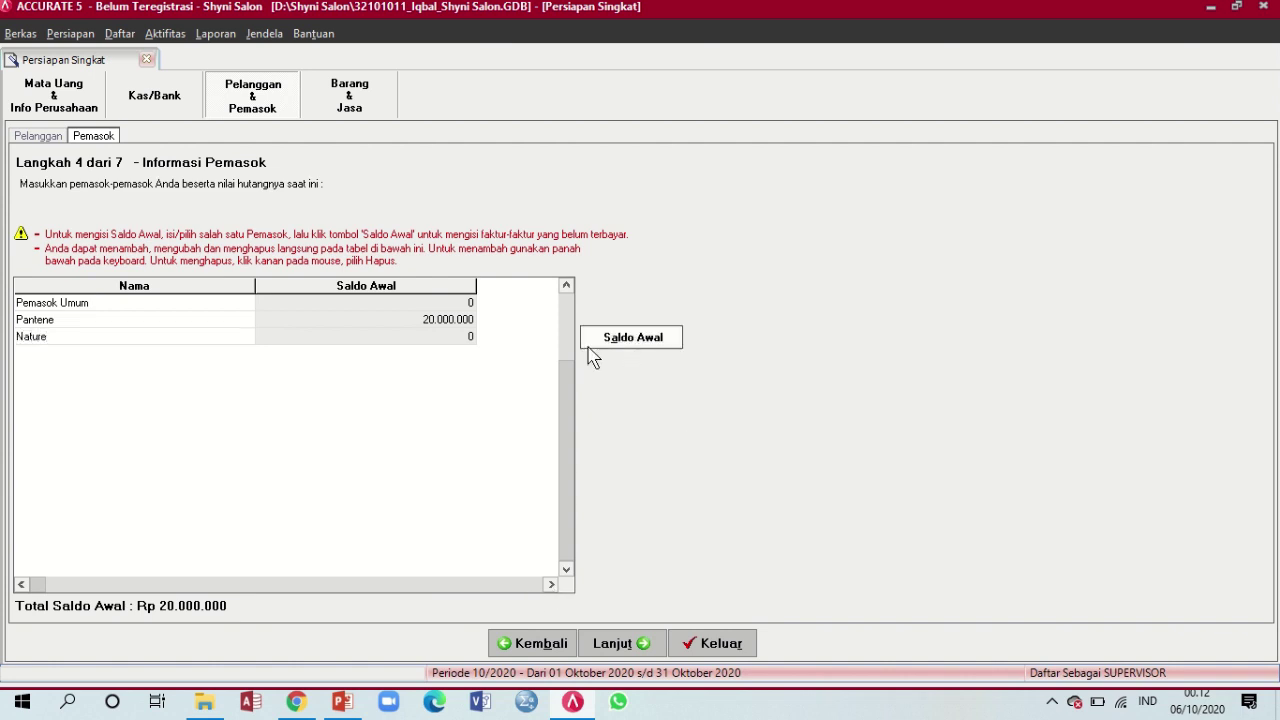
key(Tab)
click(634, 340)
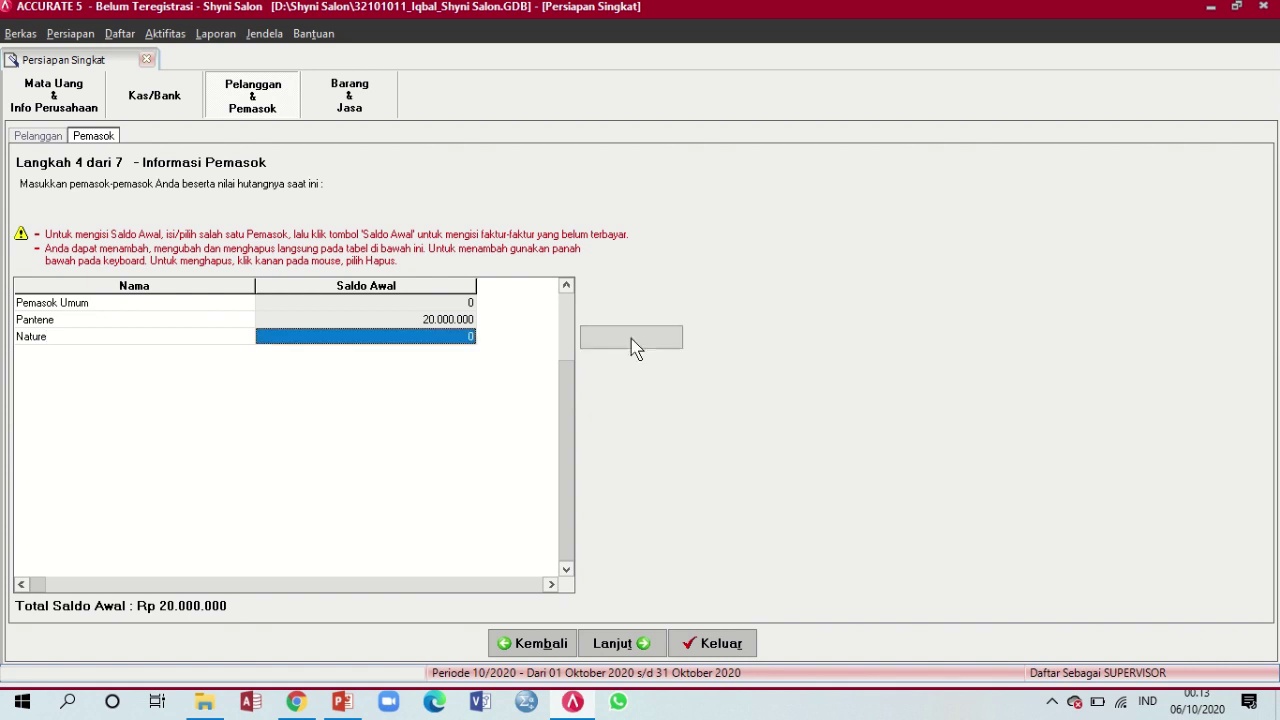
click(342, 701)
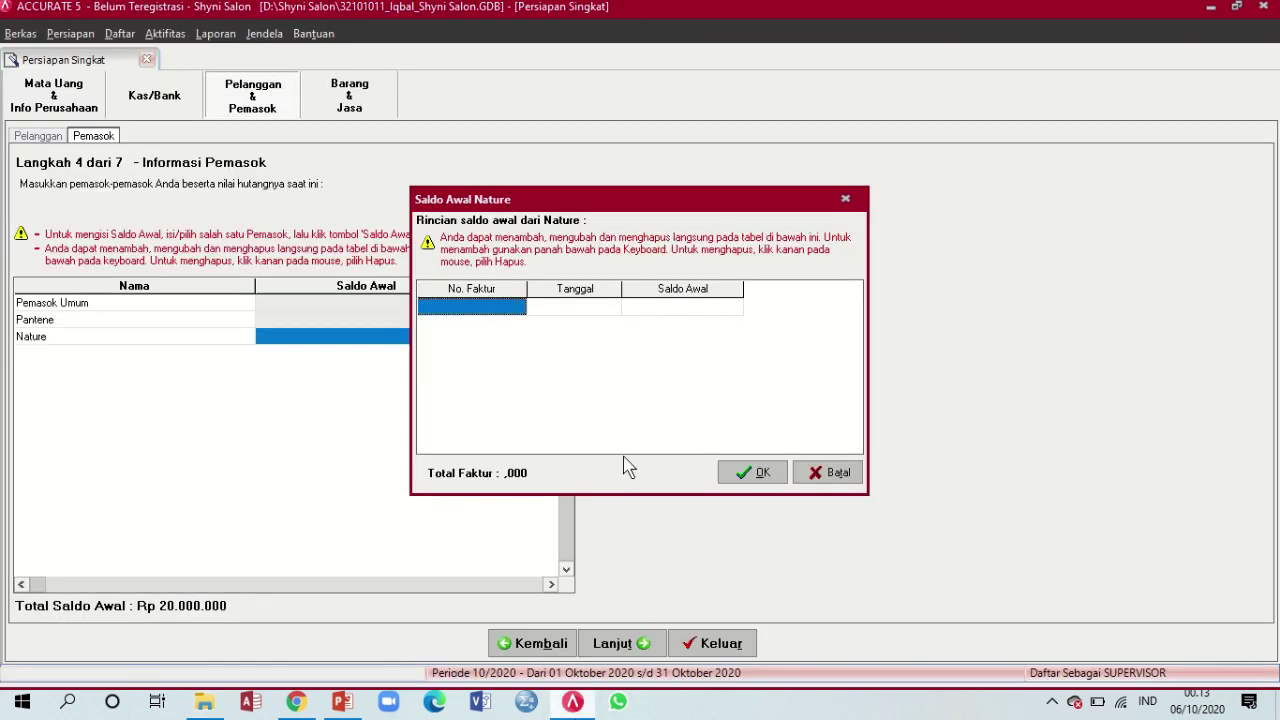
text(NA-01)
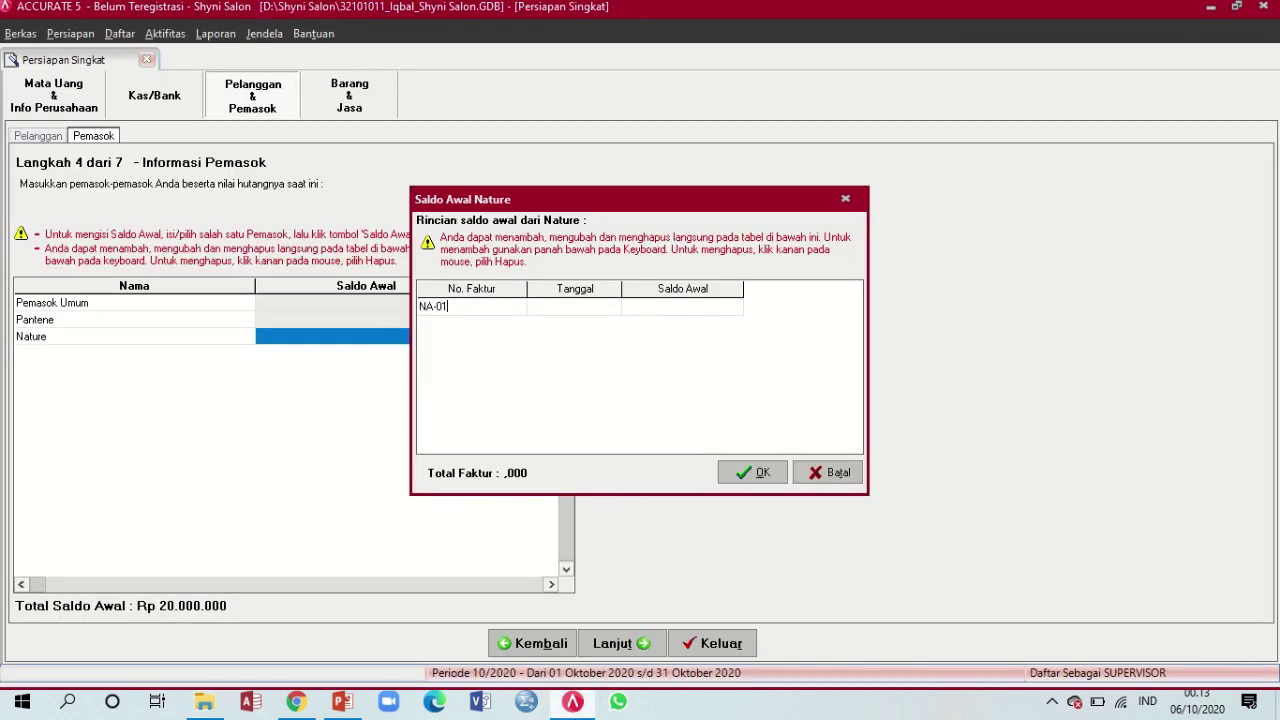
key(Tab)
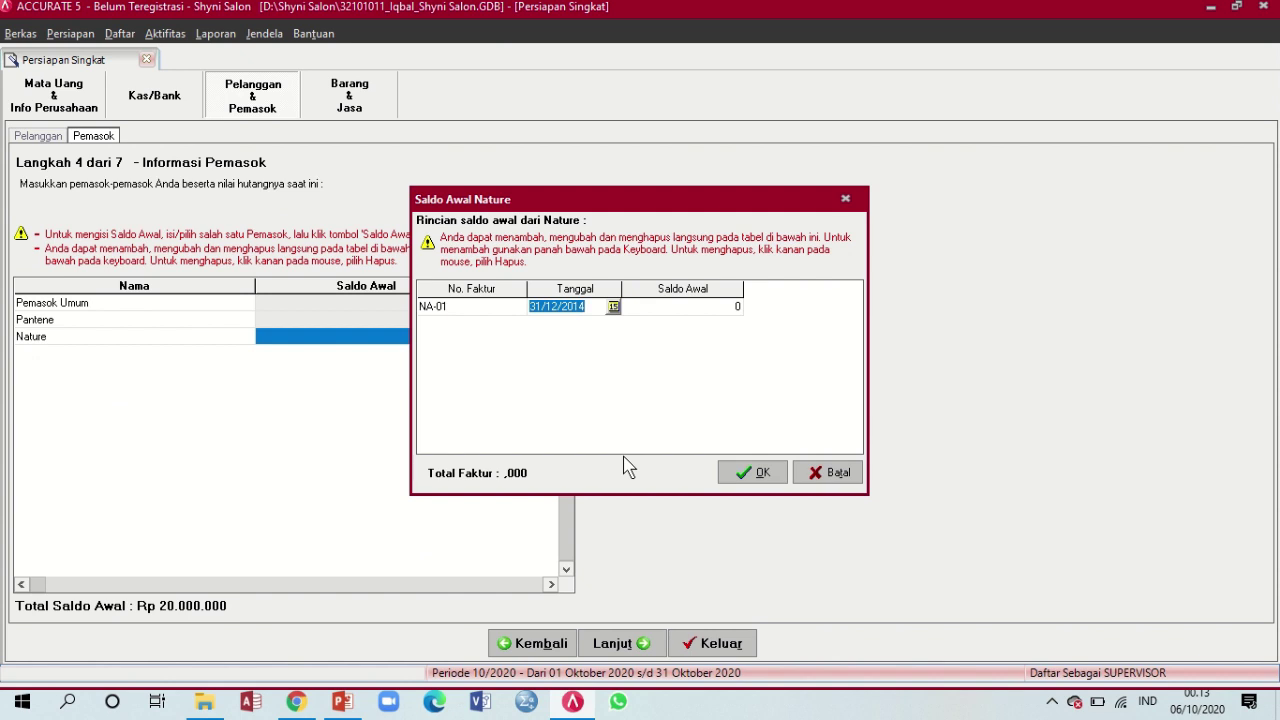
click(342, 702)
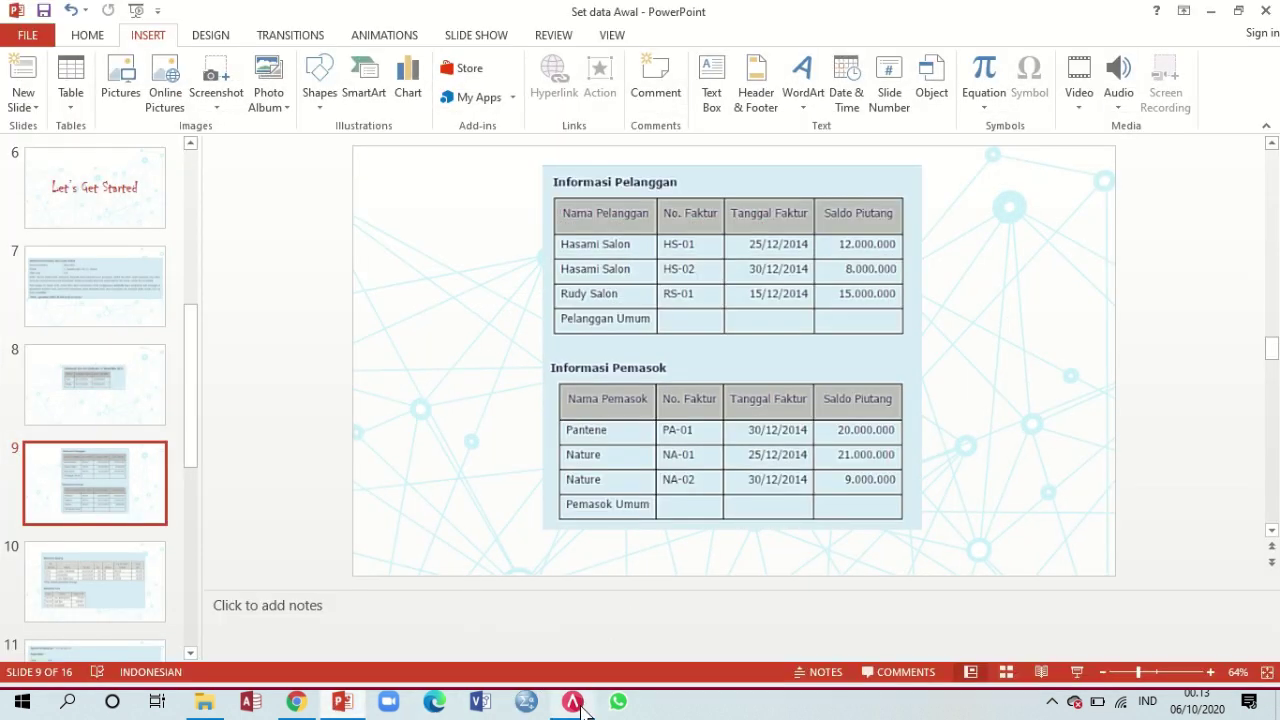
mouse_move(584, 708)
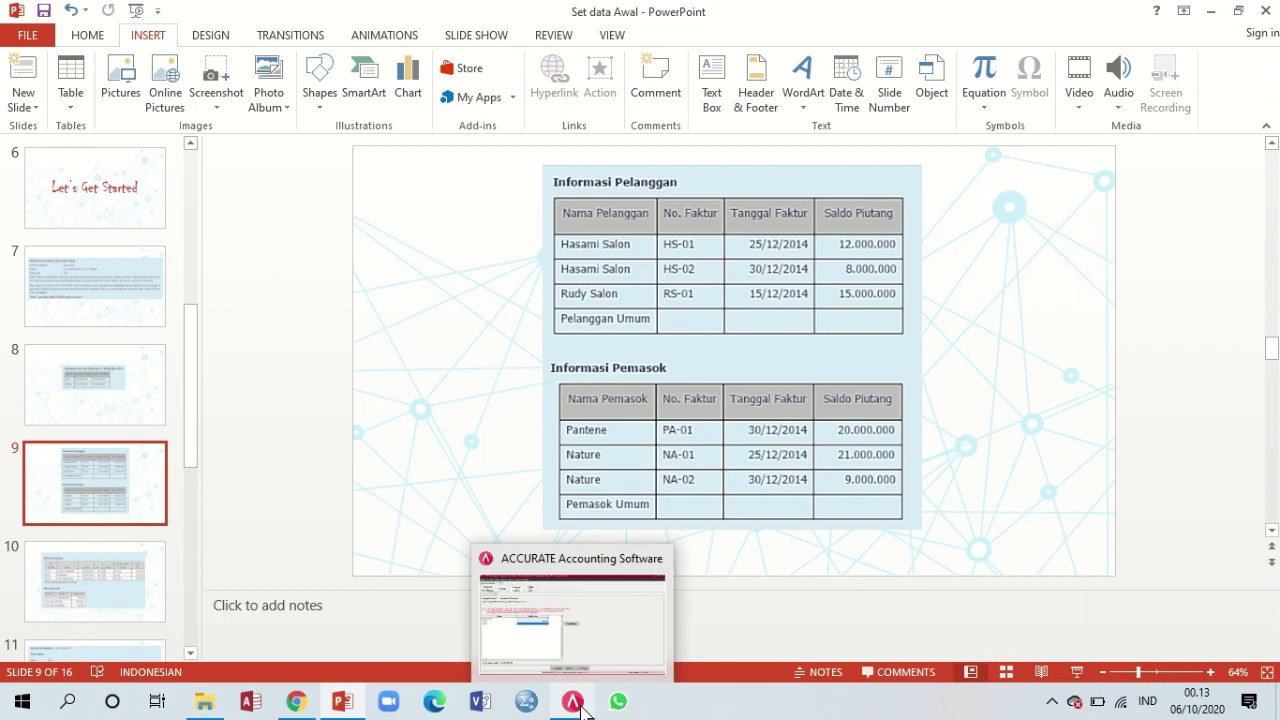
click(582, 706)
text(2)
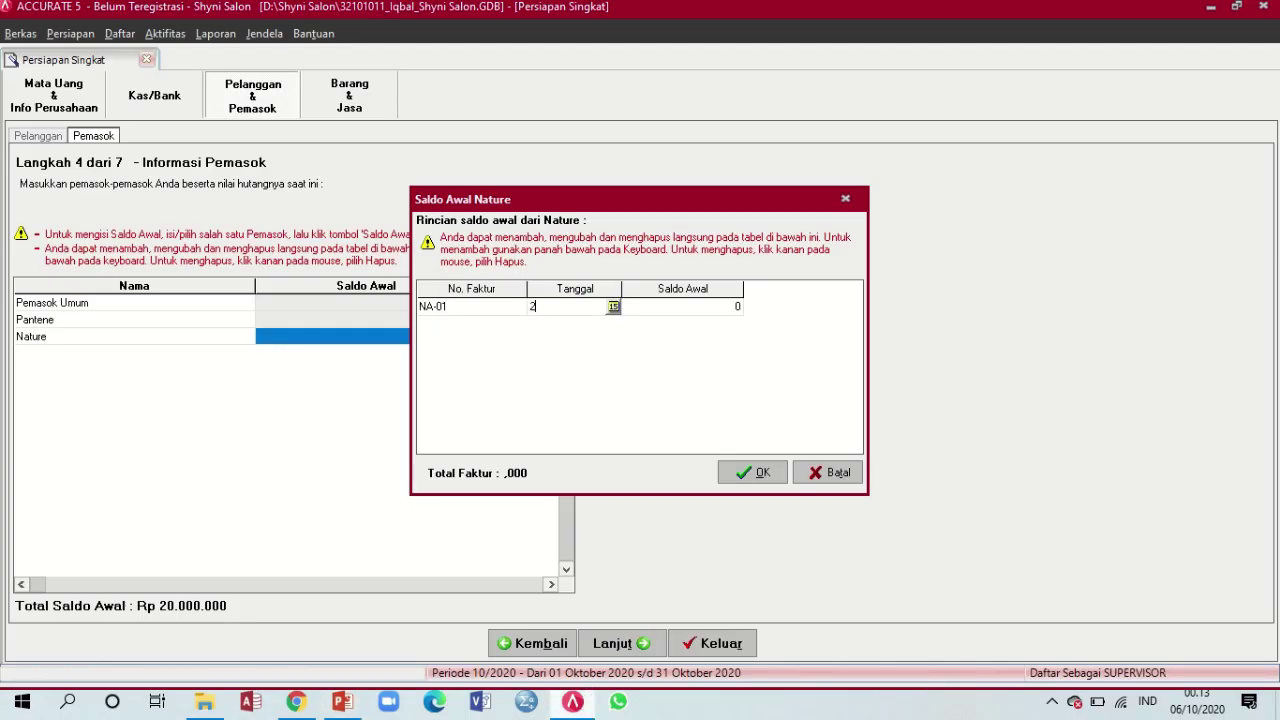
text(5/12/14)
key(Tab)
text(21000000)
key(Tab)
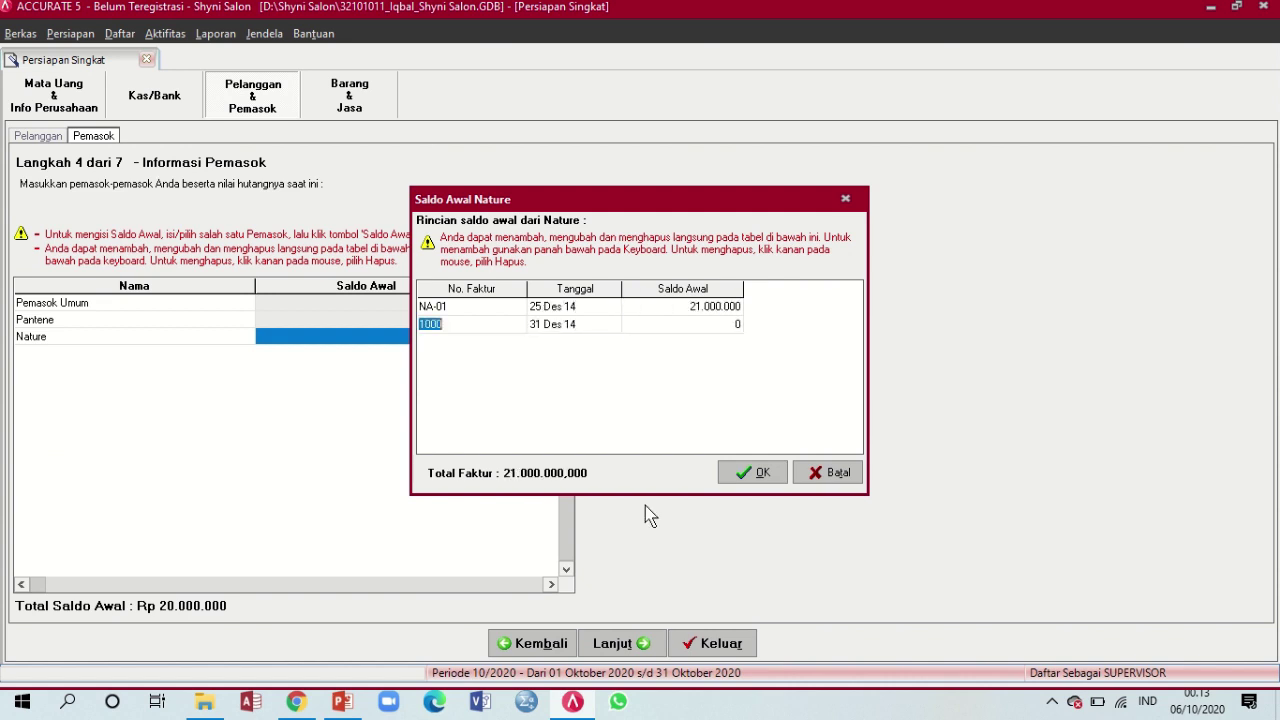
Add Nature's second invoice NA-02 dated 30/12/14 for 9.000.000
click(348, 702)
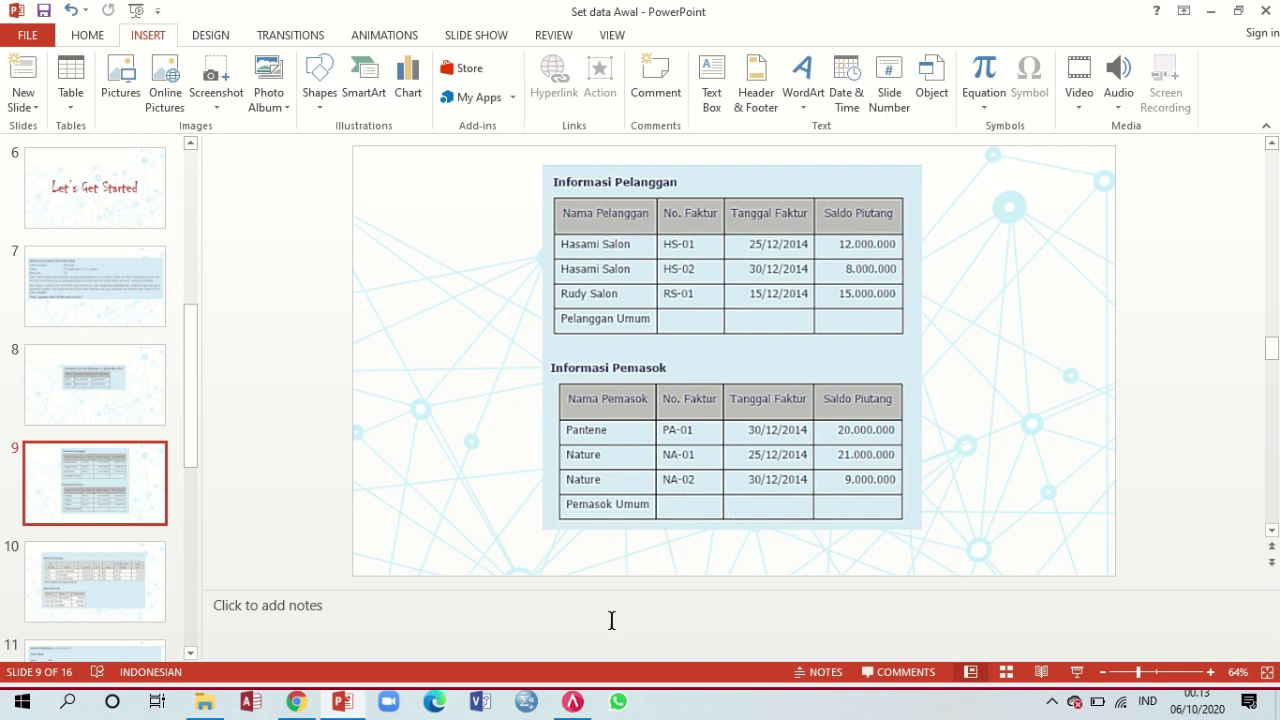
click(573, 702)
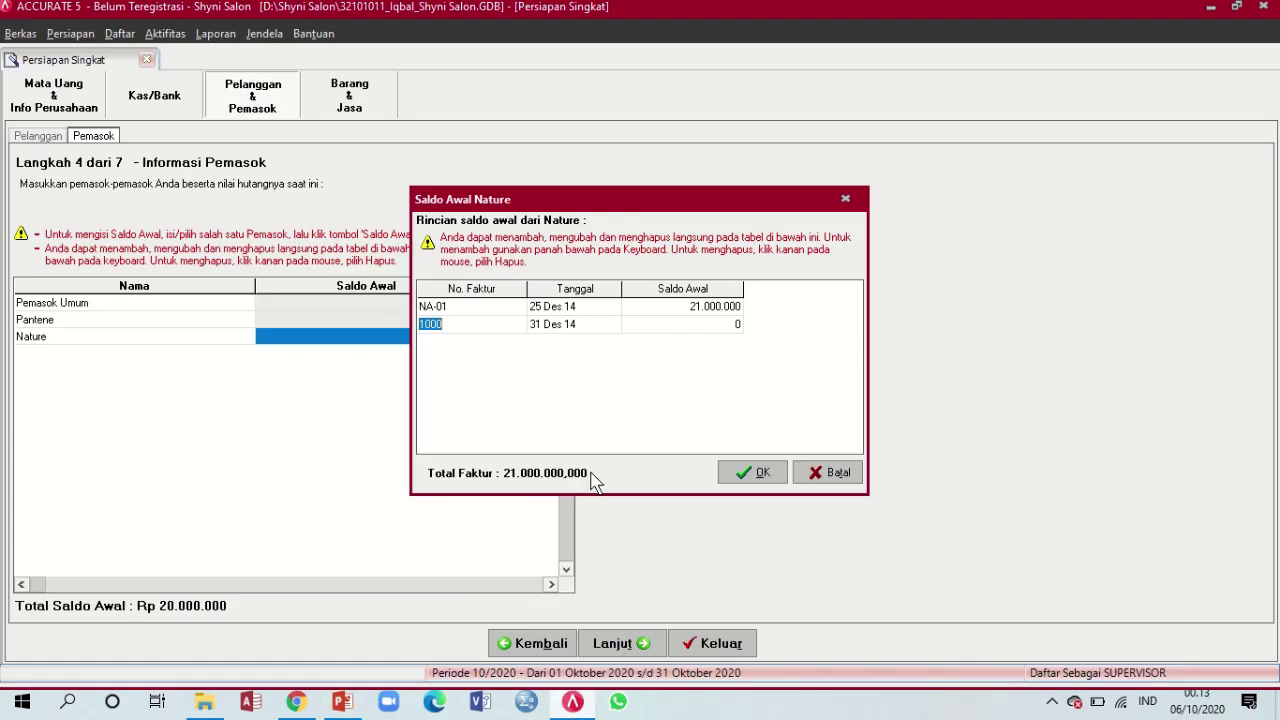
text(NA-02)
key(Tab)
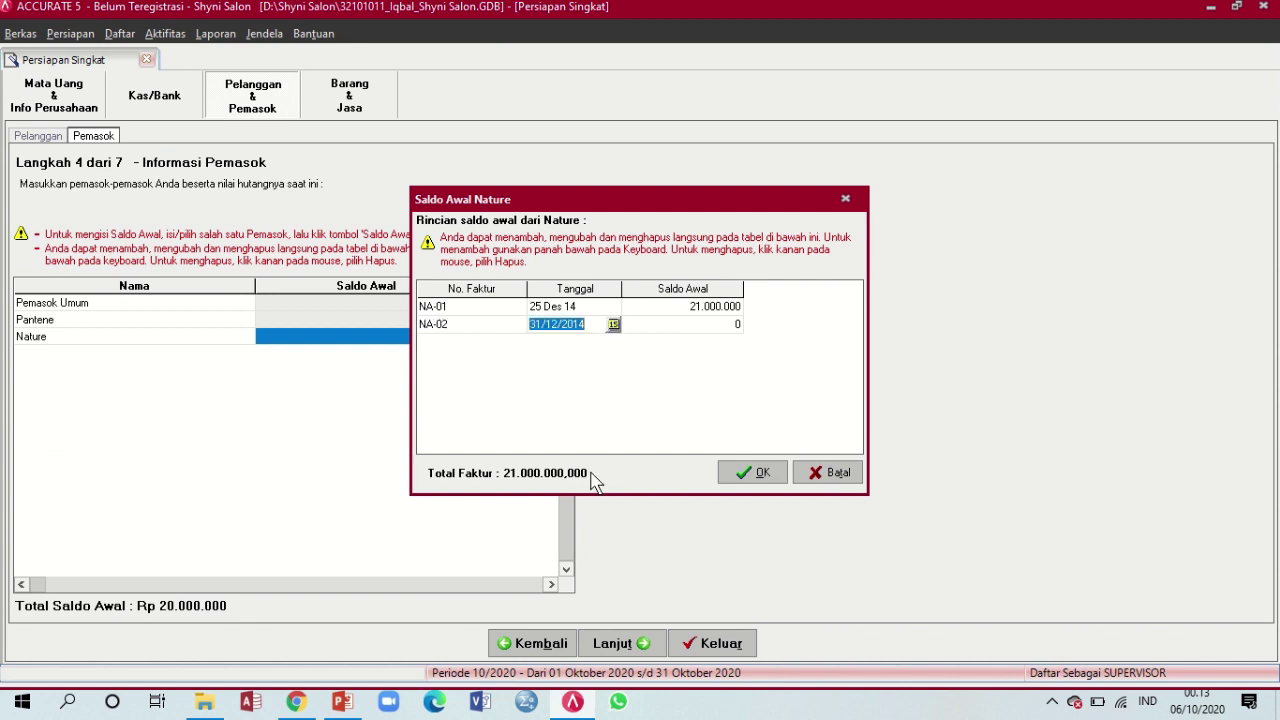
text(30/12/1)
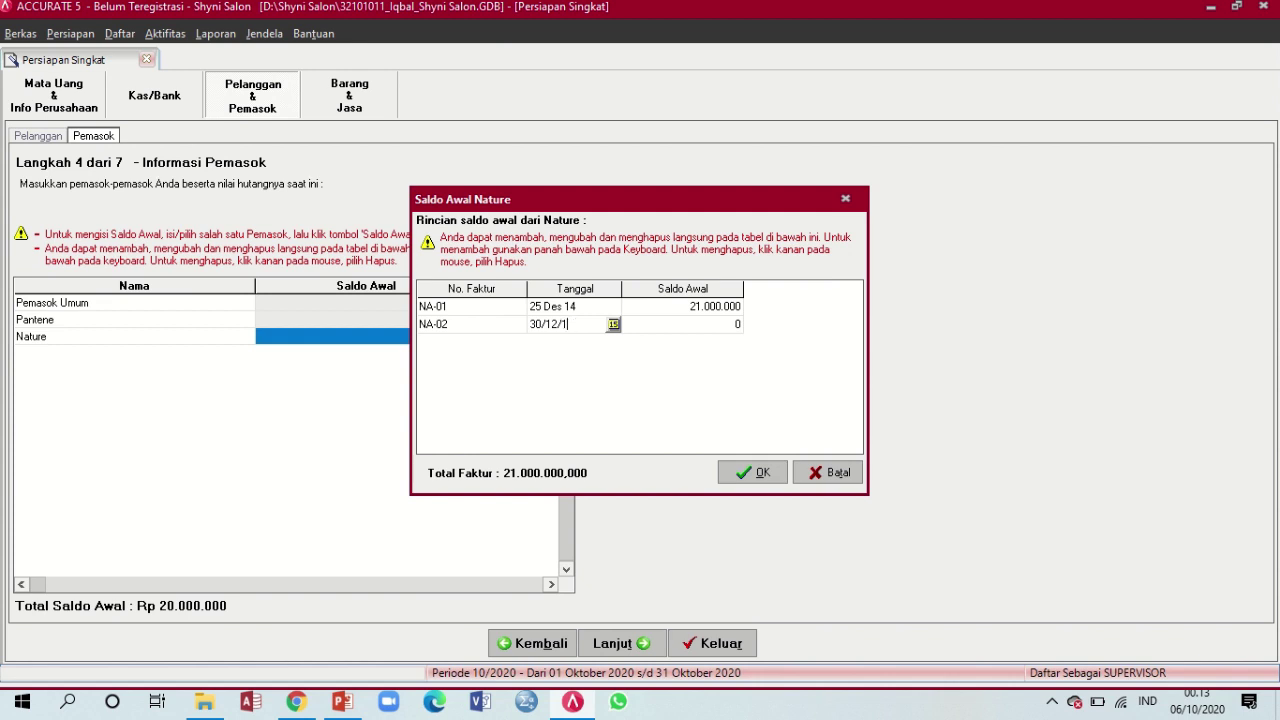
text(4)
key(Tab)
text(9000000)
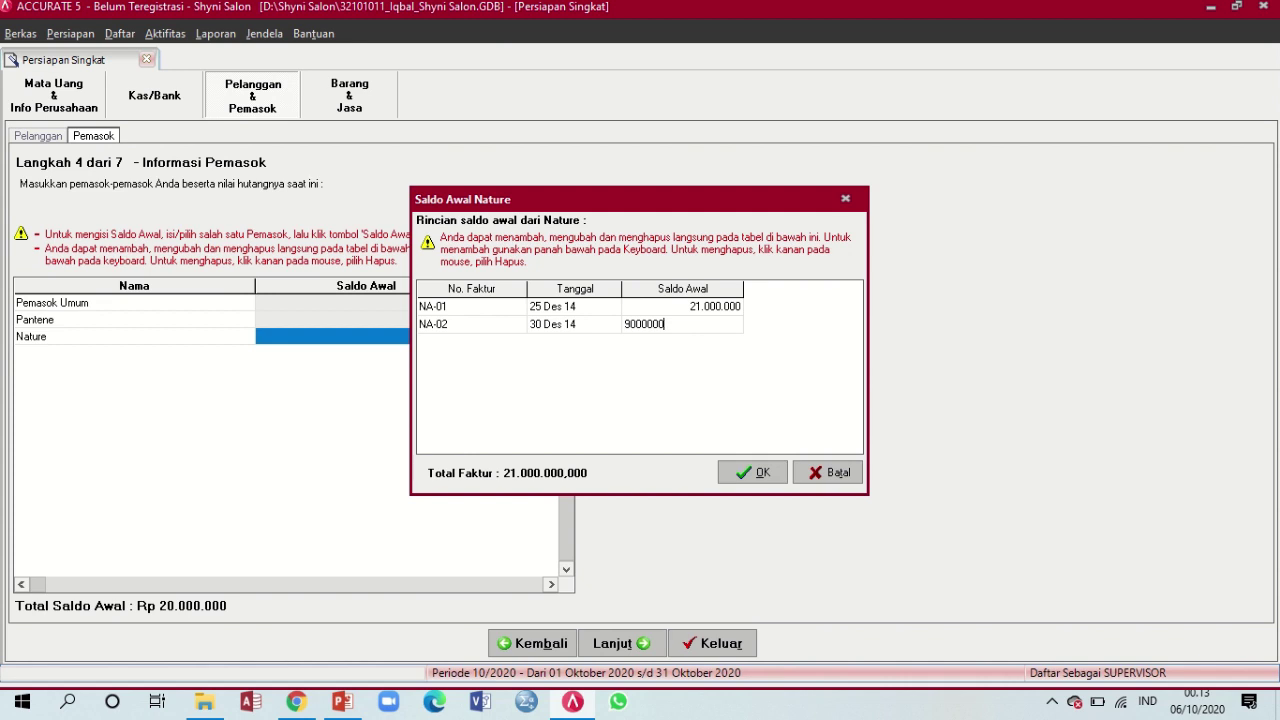
key(Tab)
key(Up)
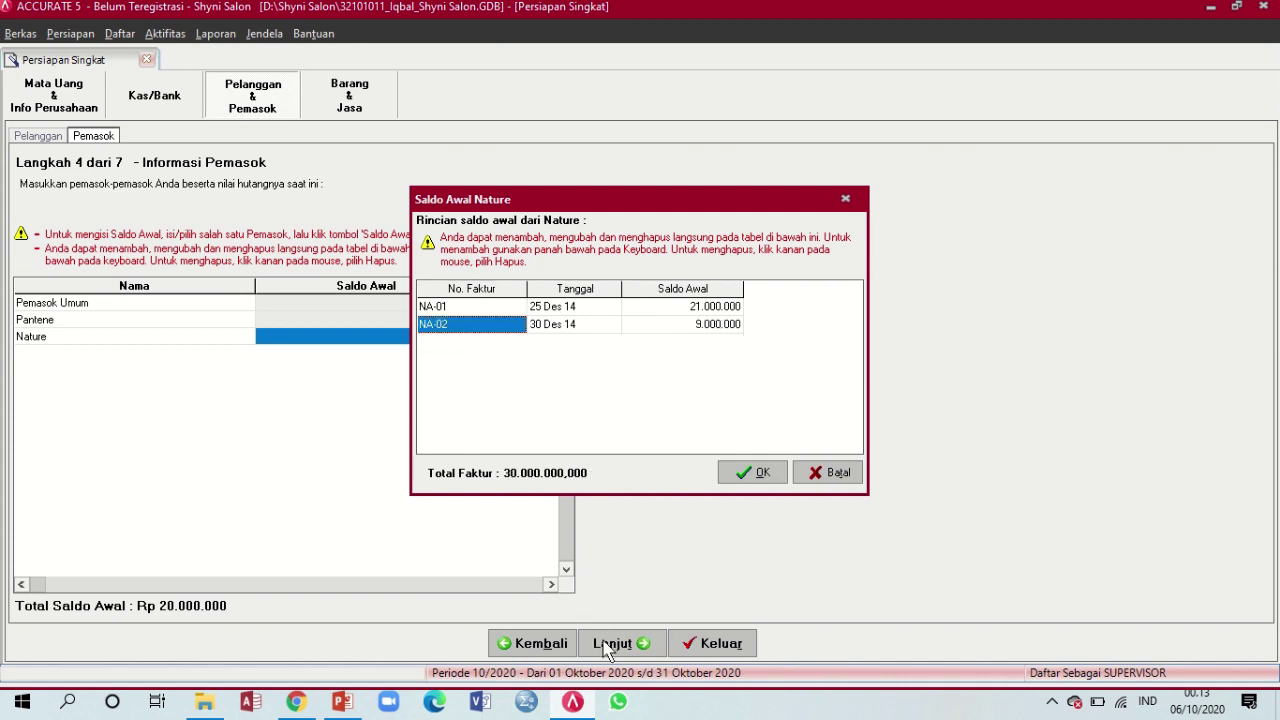
Check Nature's invoices against the slide, confirm the 30.000.000 balance, and start a new row
click(343, 704)
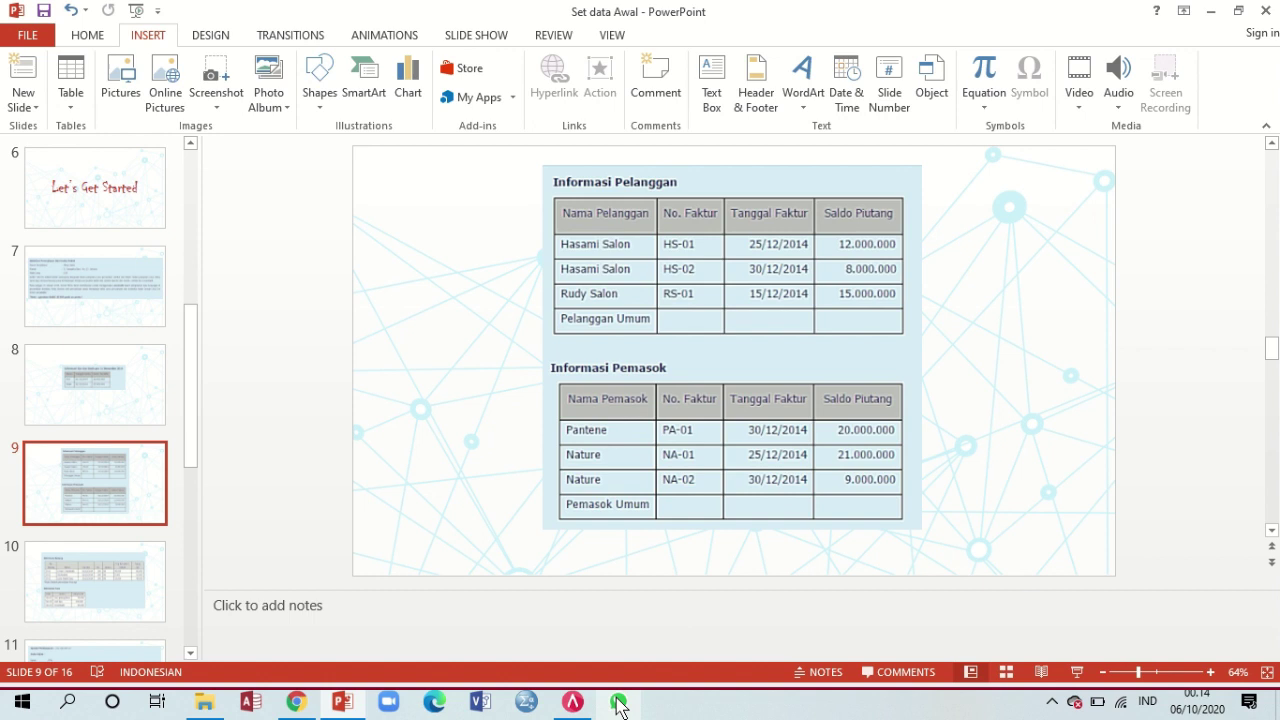
mouse_move(585, 709)
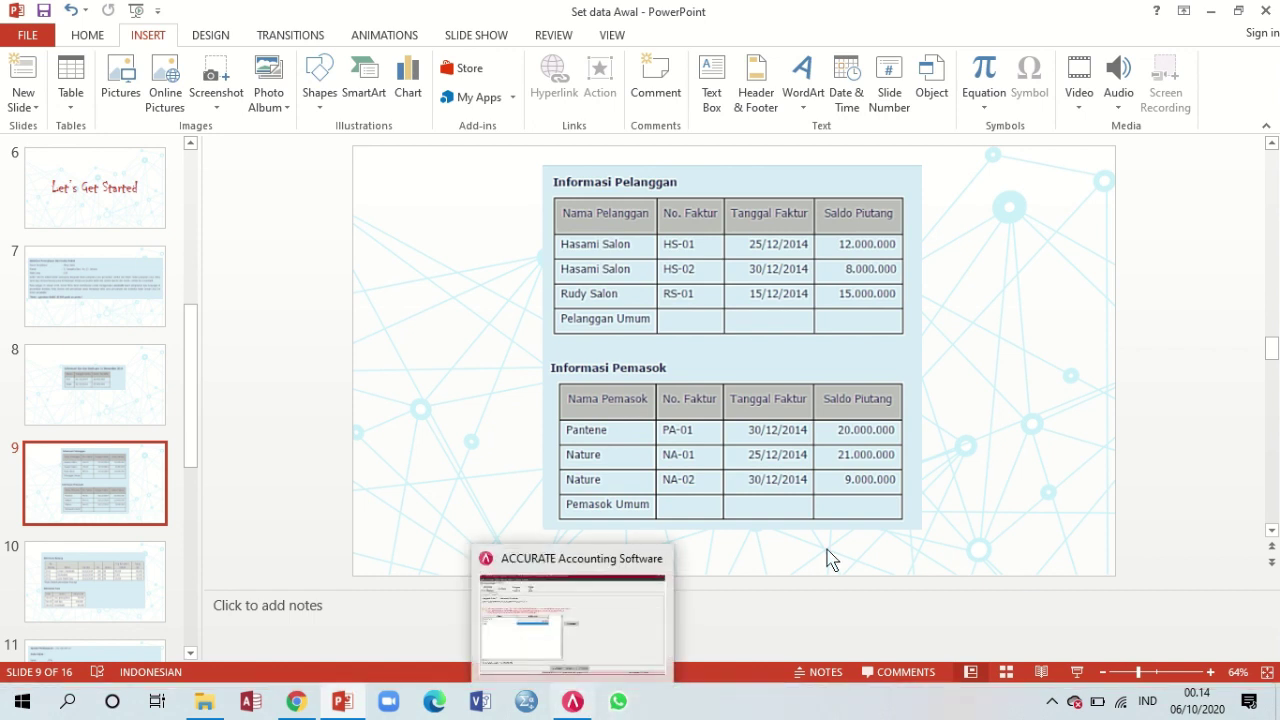
click(572, 701)
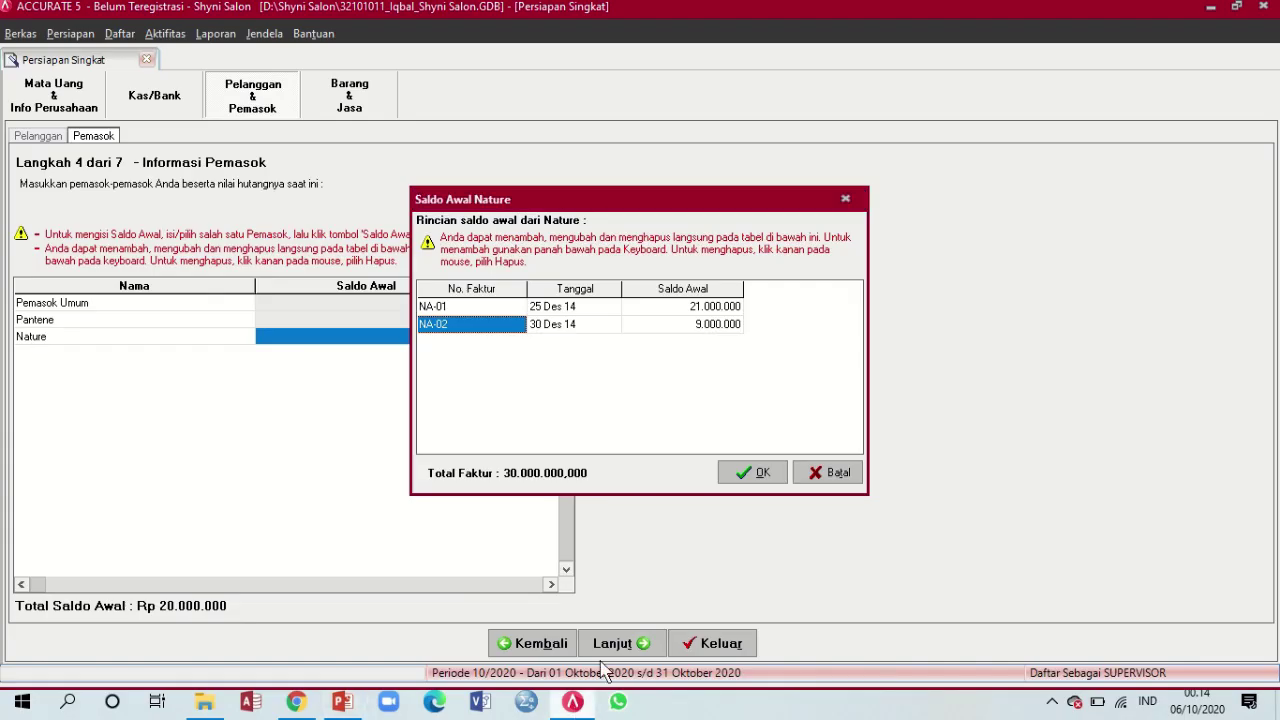
click(733, 470)
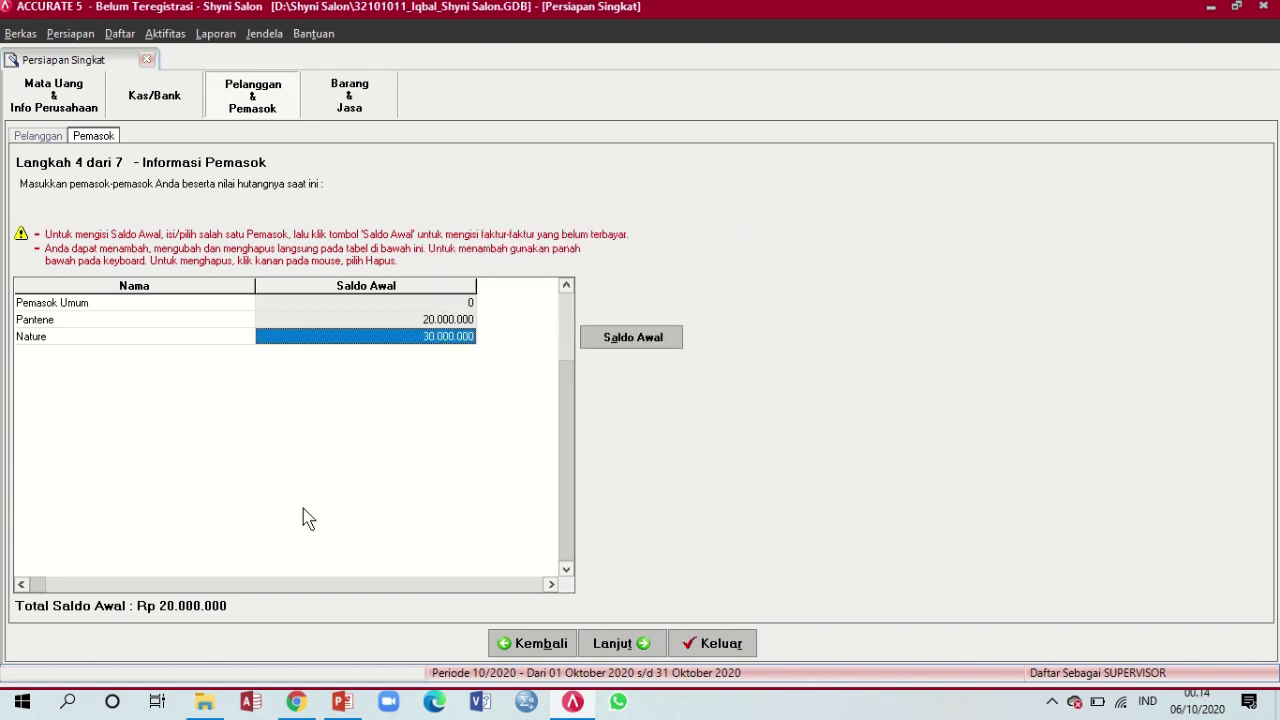
key(Down)
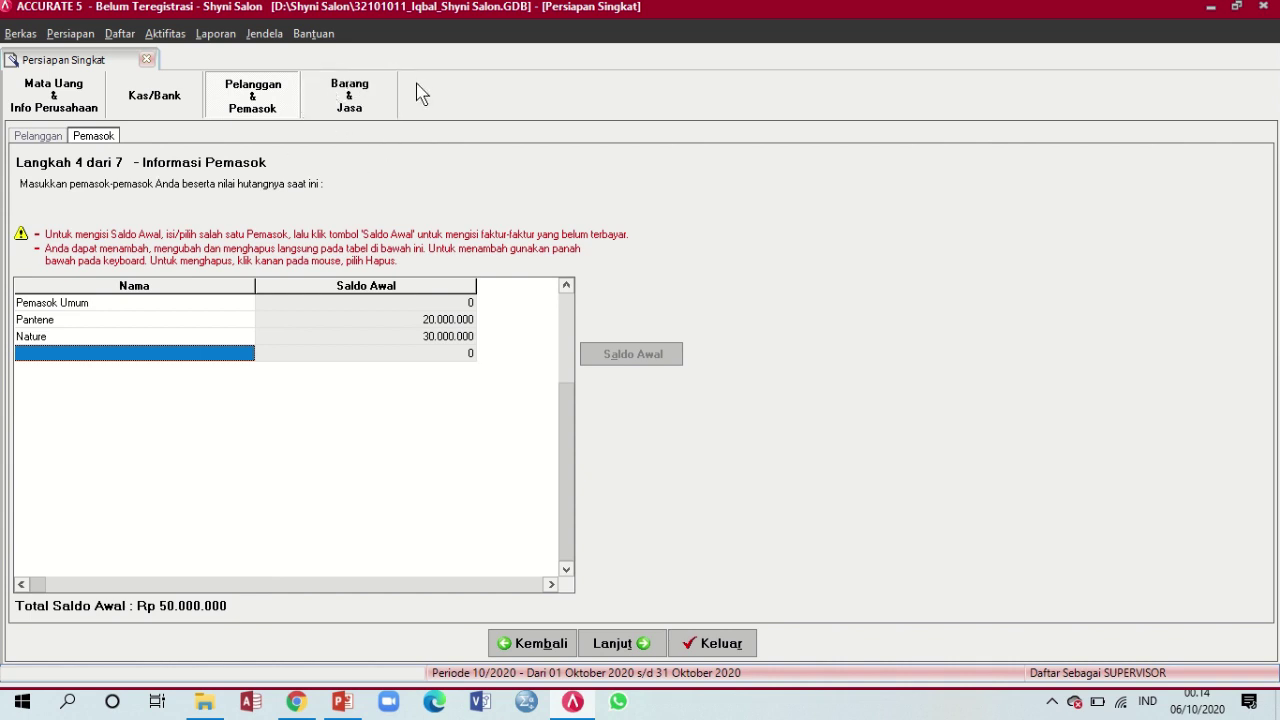
Keep the Rata-rata inventory method, checking slide 10, and advance to Step 6 Informasi Barang
click(612, 646)
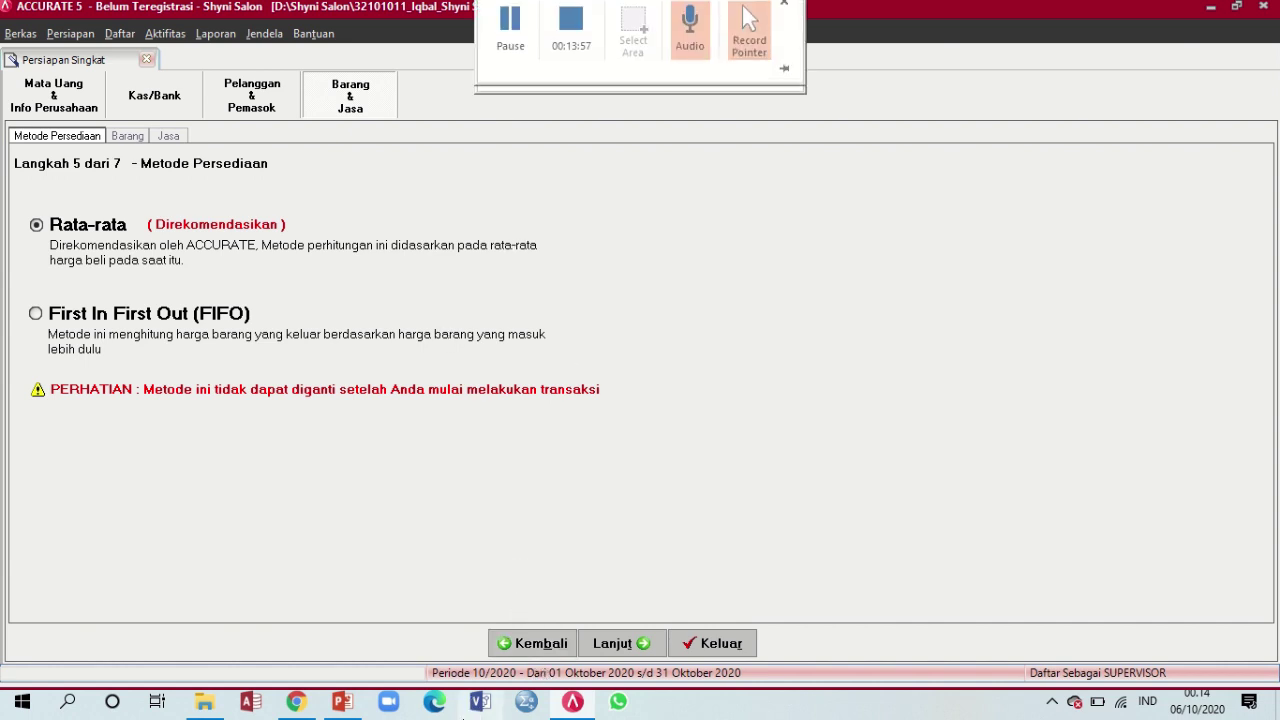
mouse_move(572, 701)
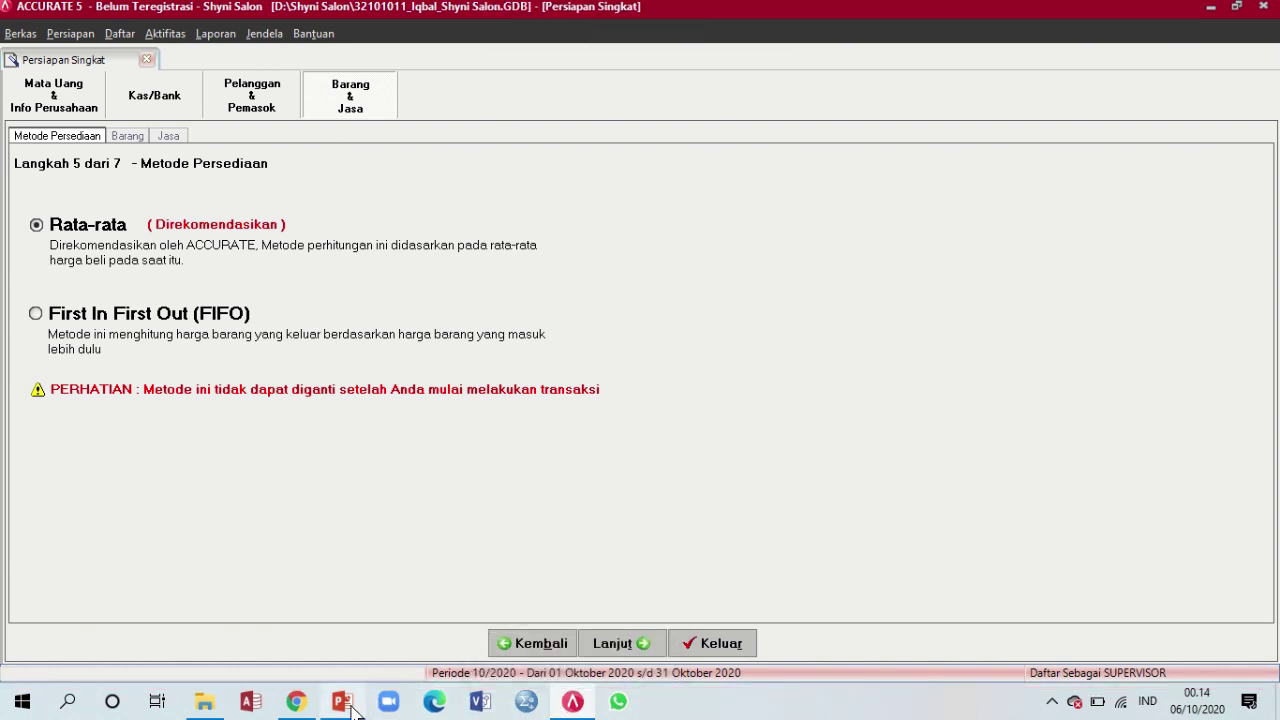
click(342, 701)
click(125, 572)
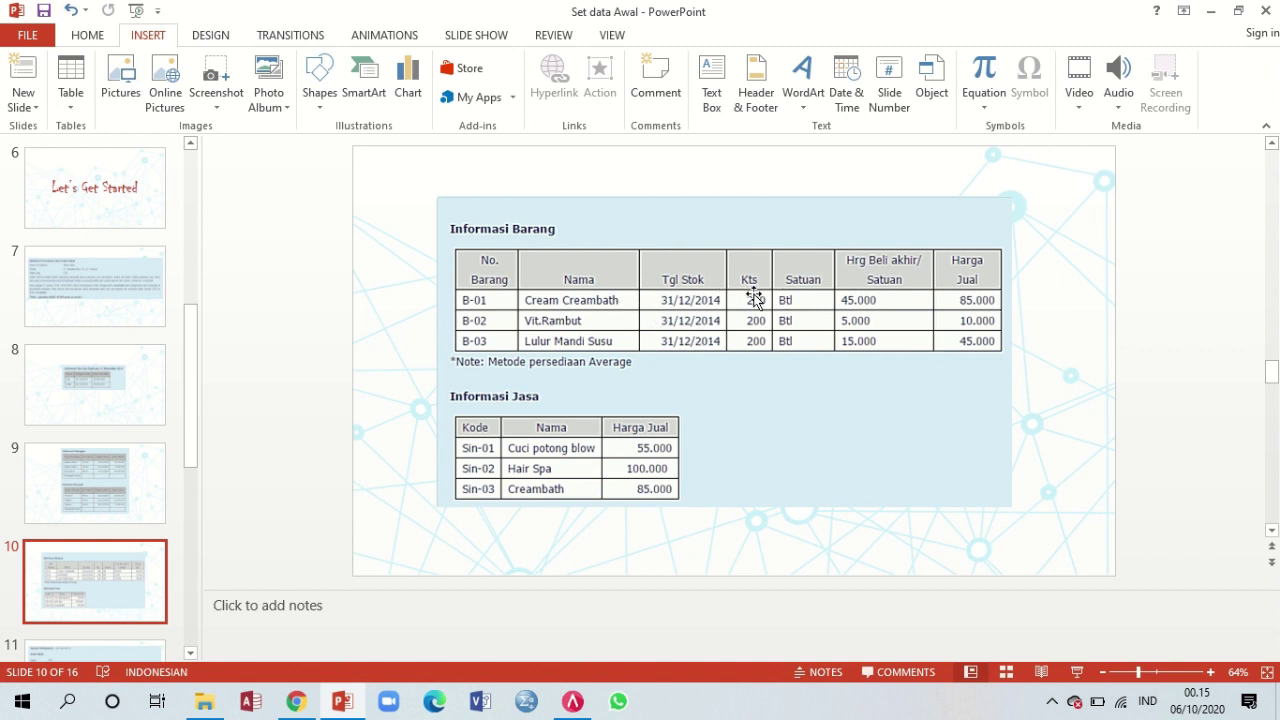
click(585, 708)
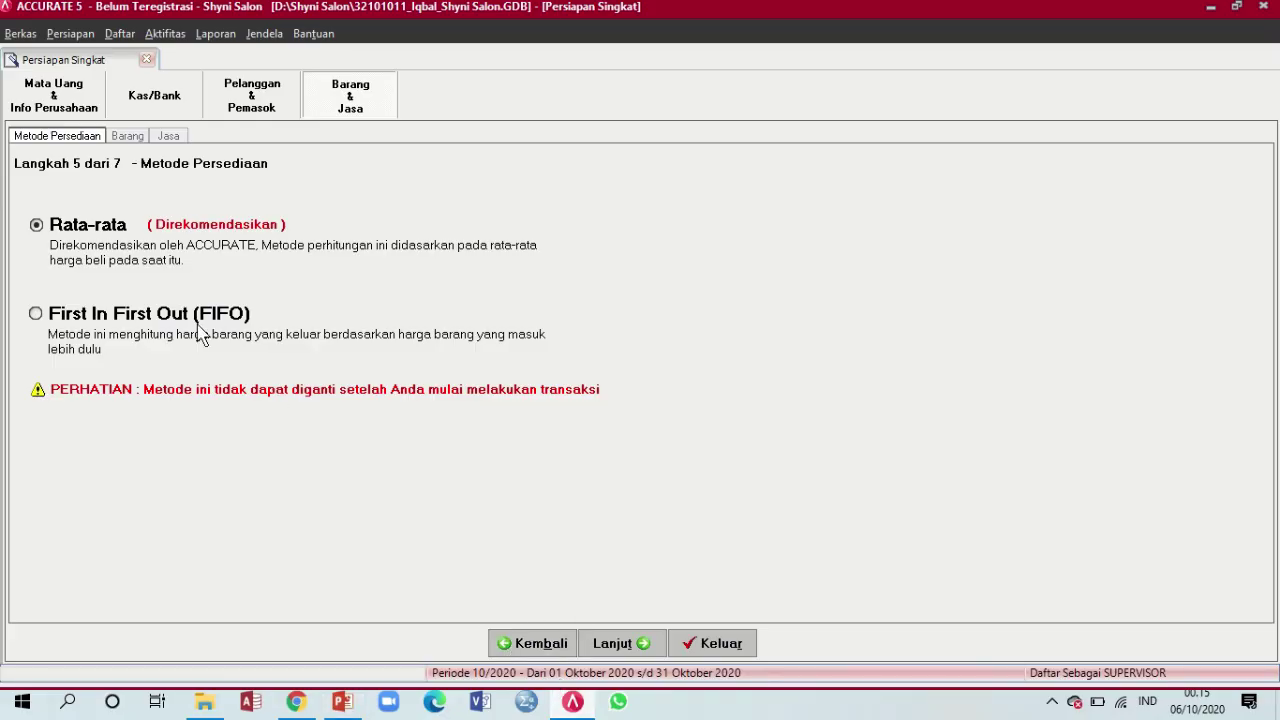
click(342, 703)
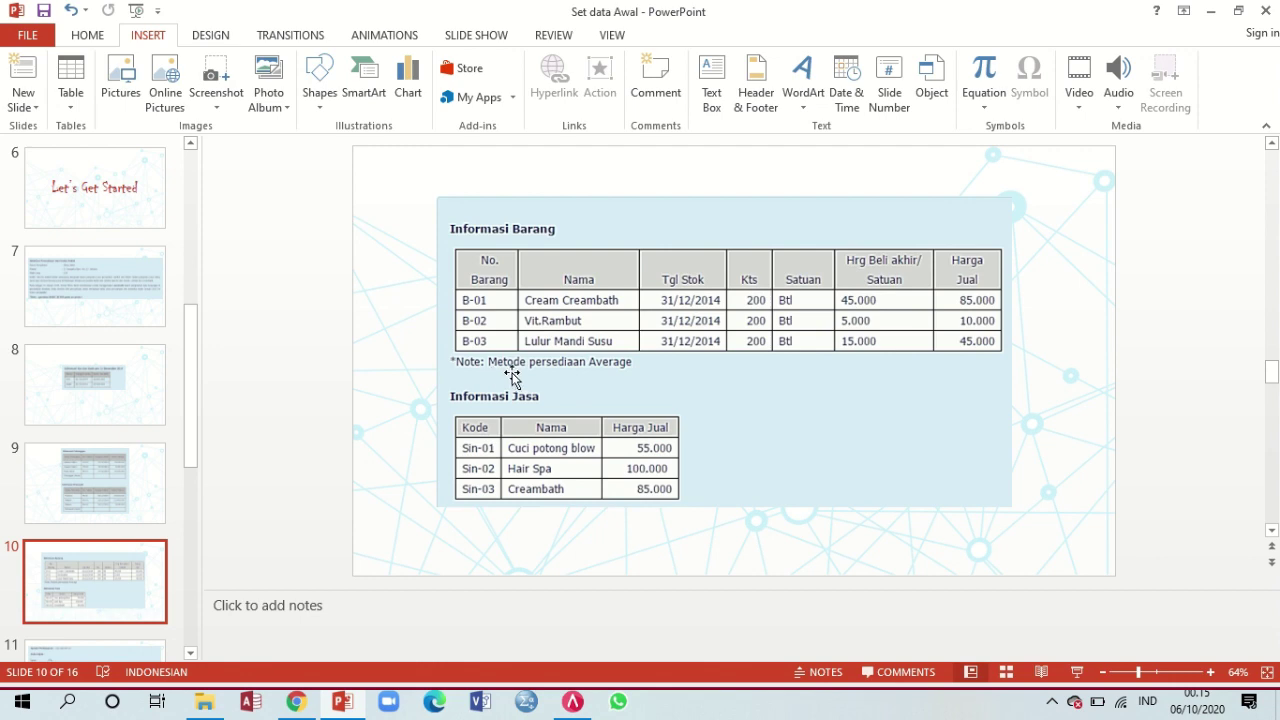
click(584, 716)
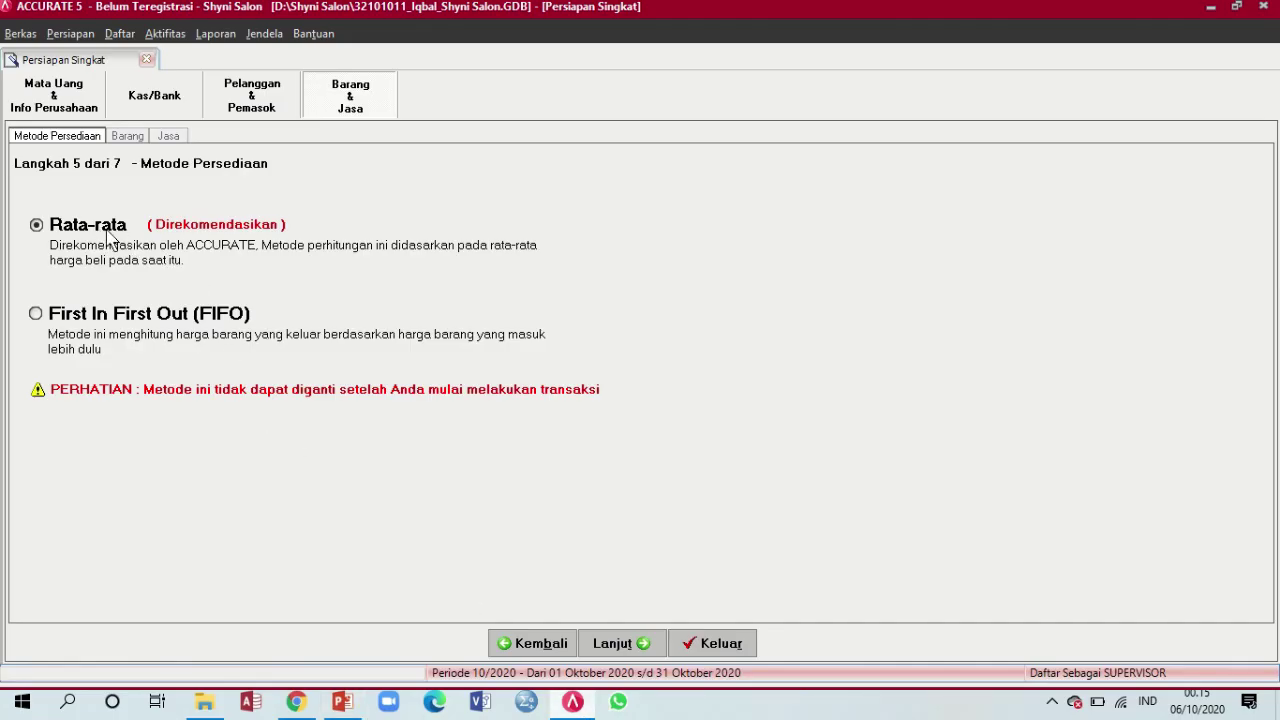
click(630, 646)
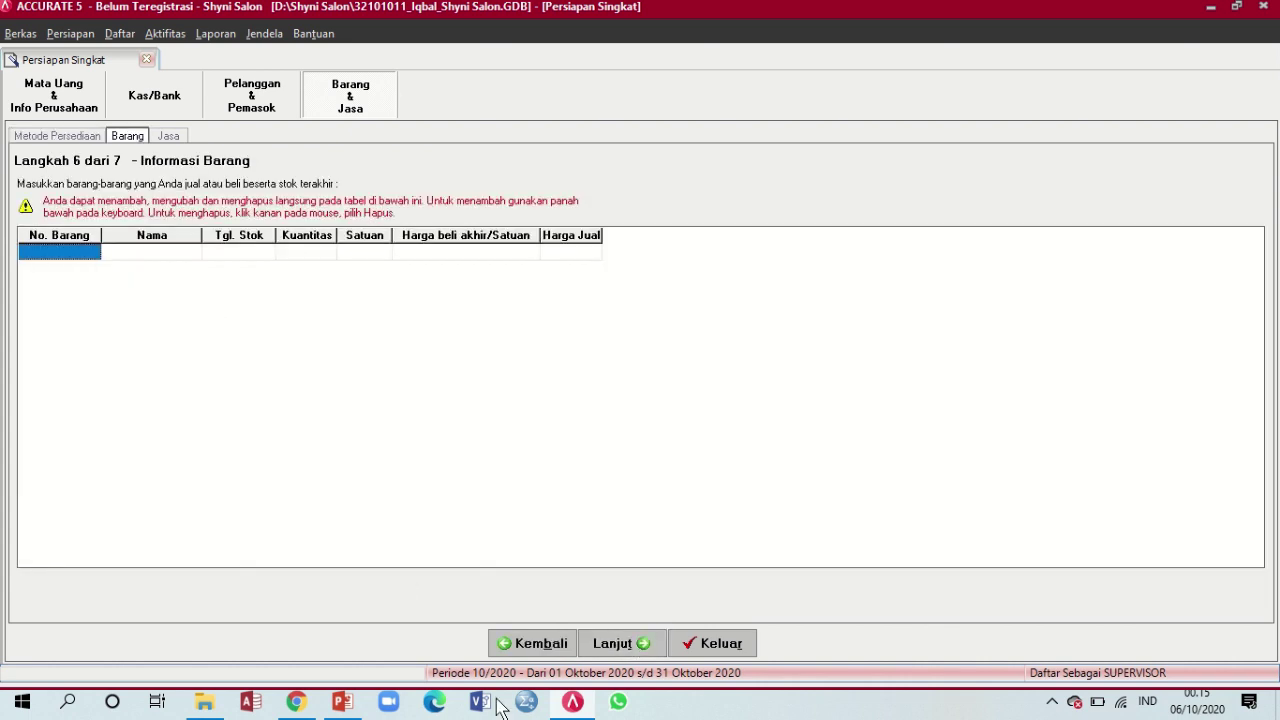
Create item B-01 named Cream Creambath
click(342, 702)
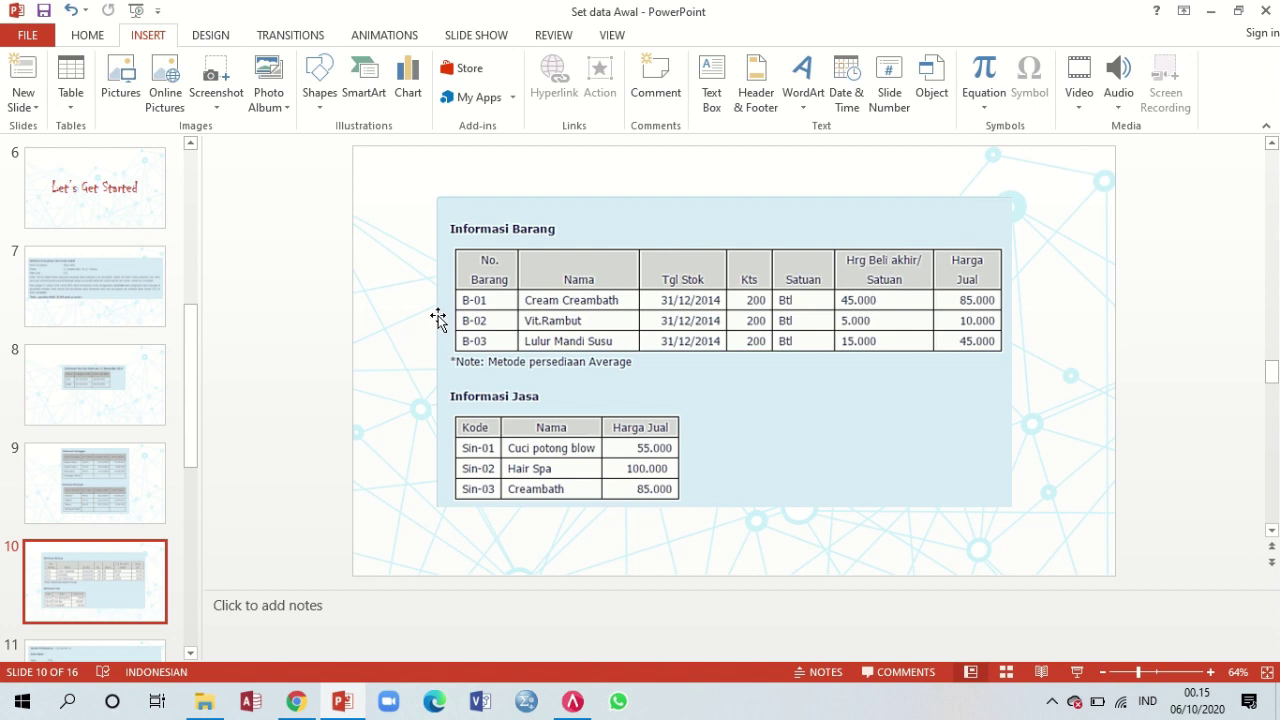
click(570, 703)
text(B-01)
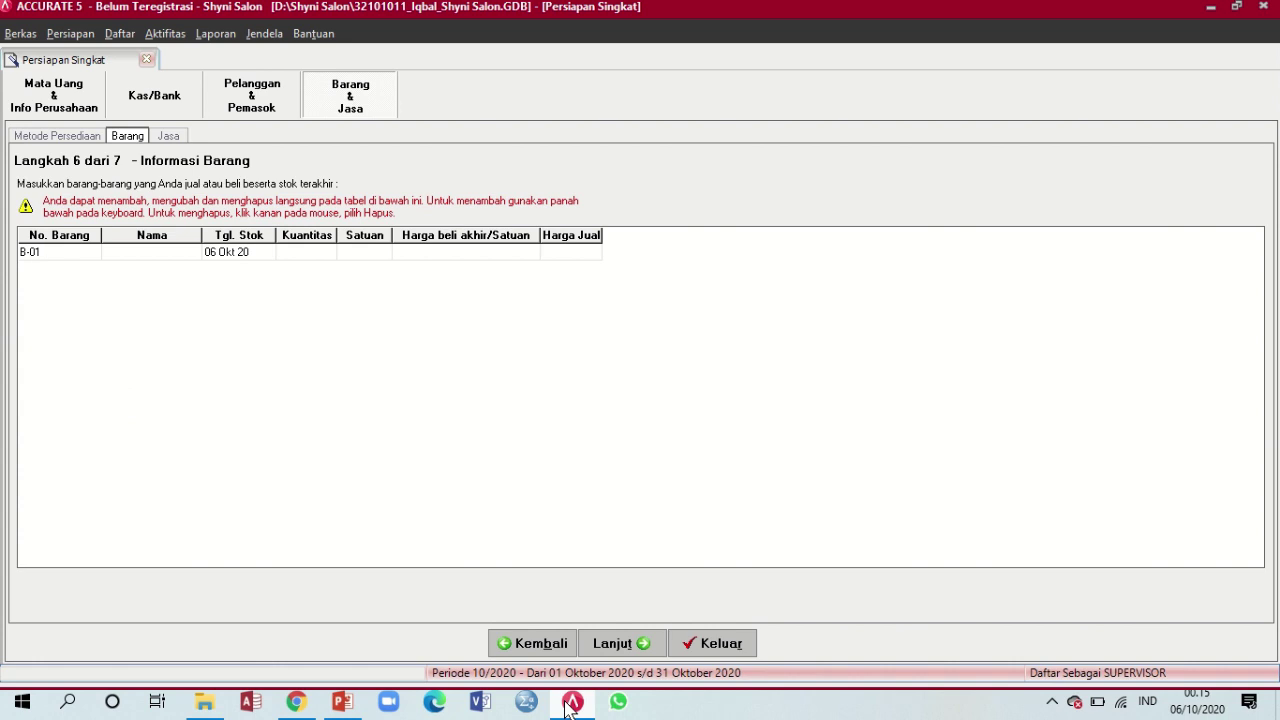
key(Tab)
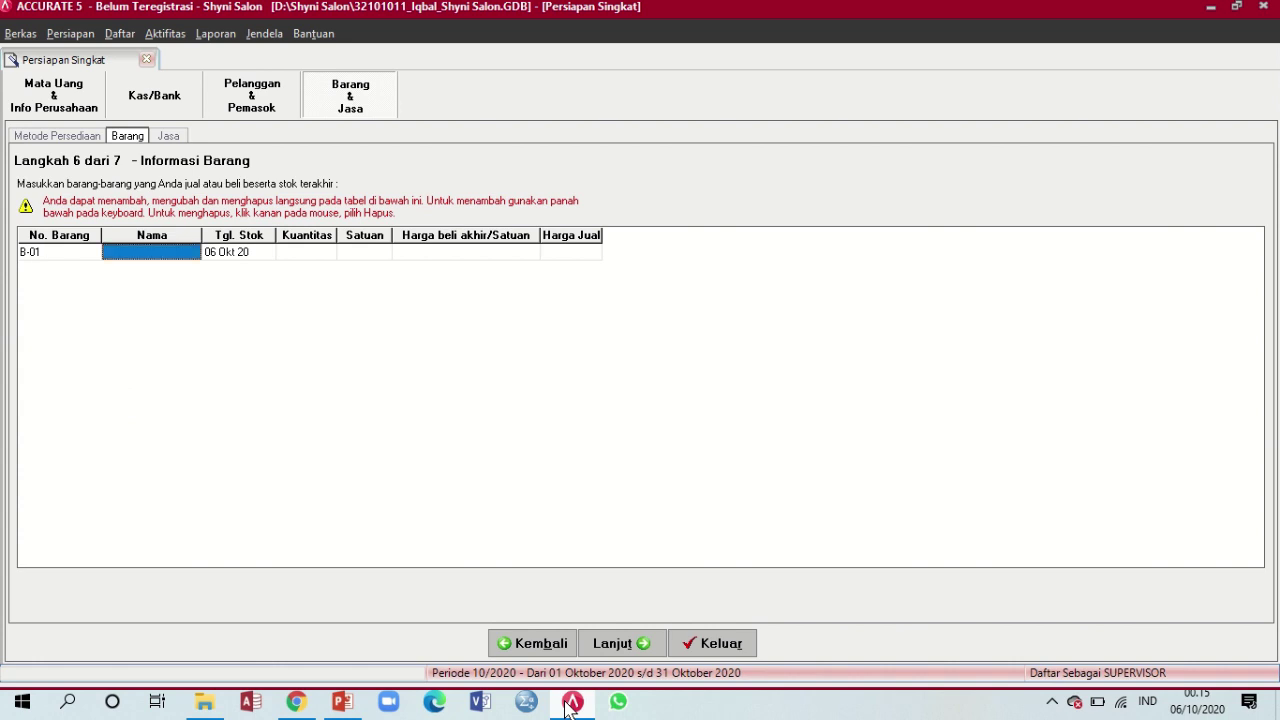
text(Crea)
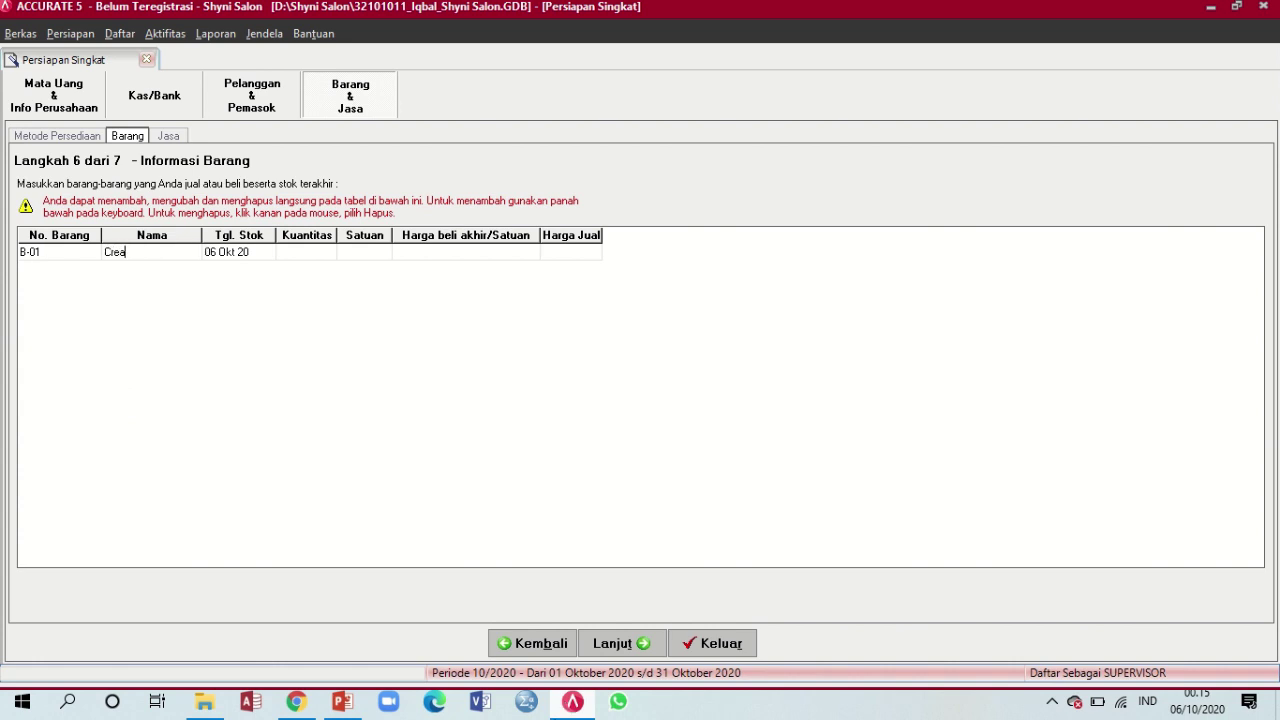
text(m Creambath)
key(Tab)
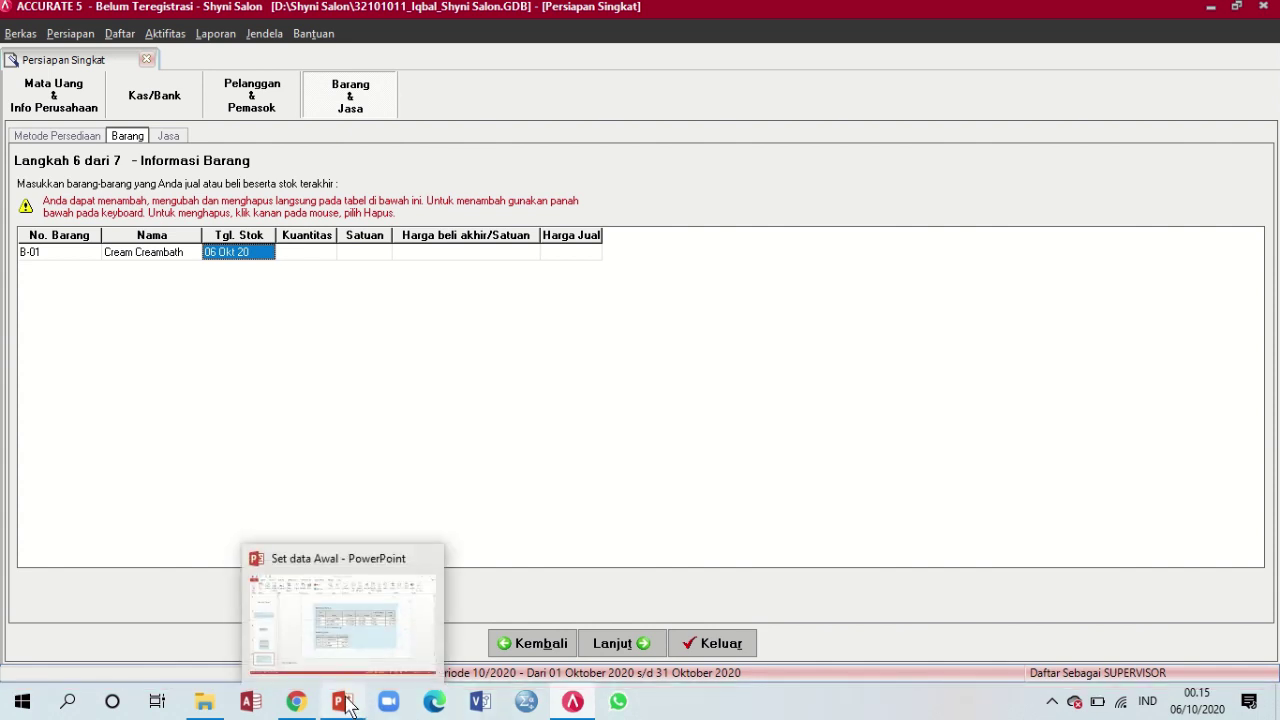
Give B-01 stock date 31/12/14 and quantity 200 btl
click(347, 706)
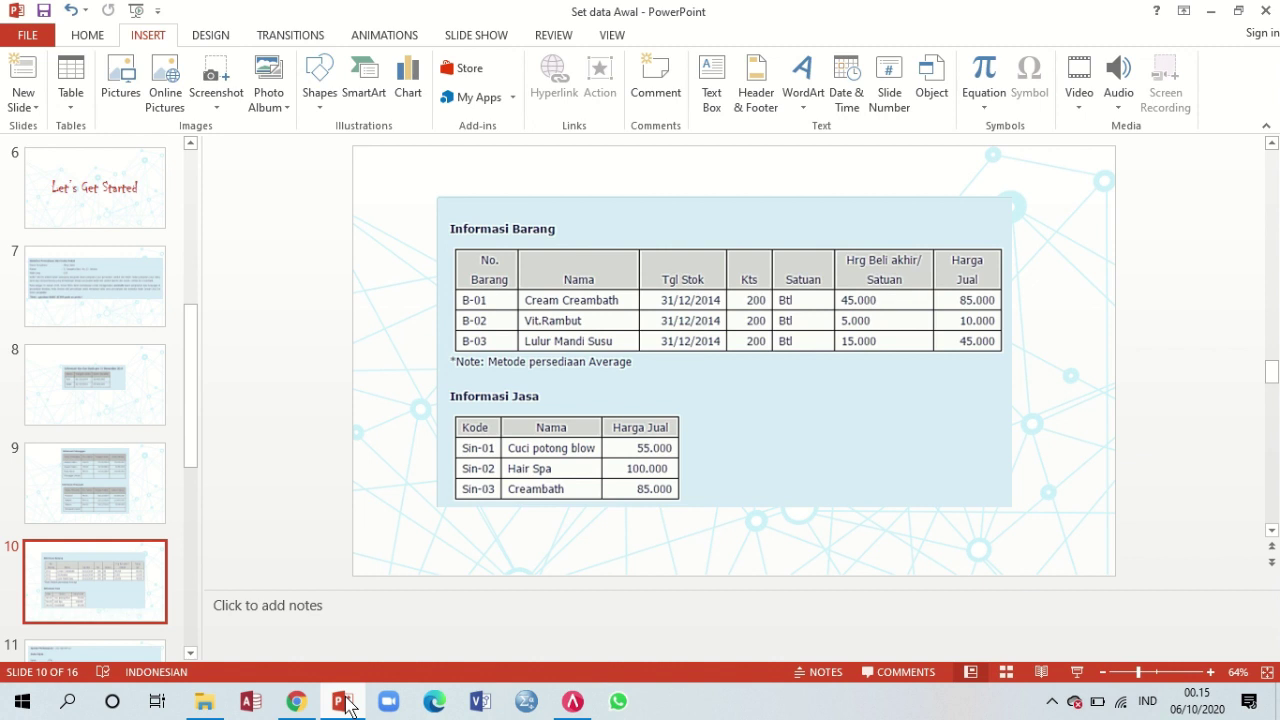
click(347, 706)
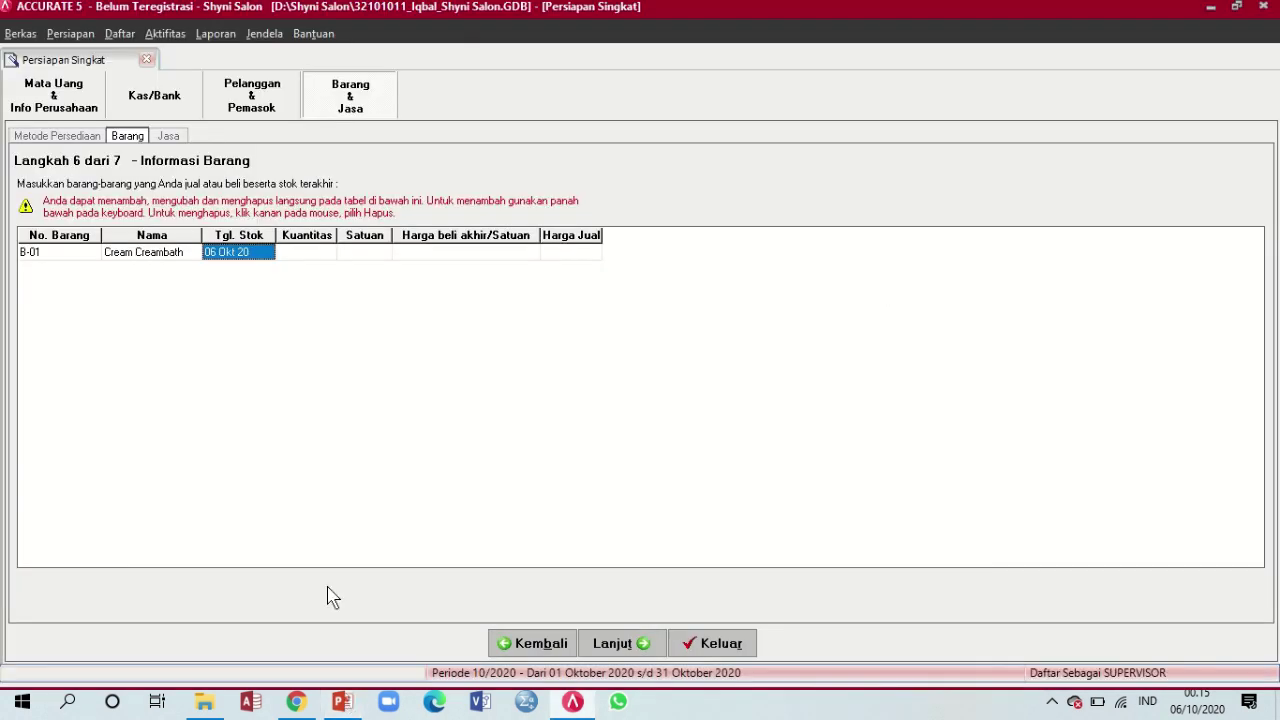
text(31/12/14)
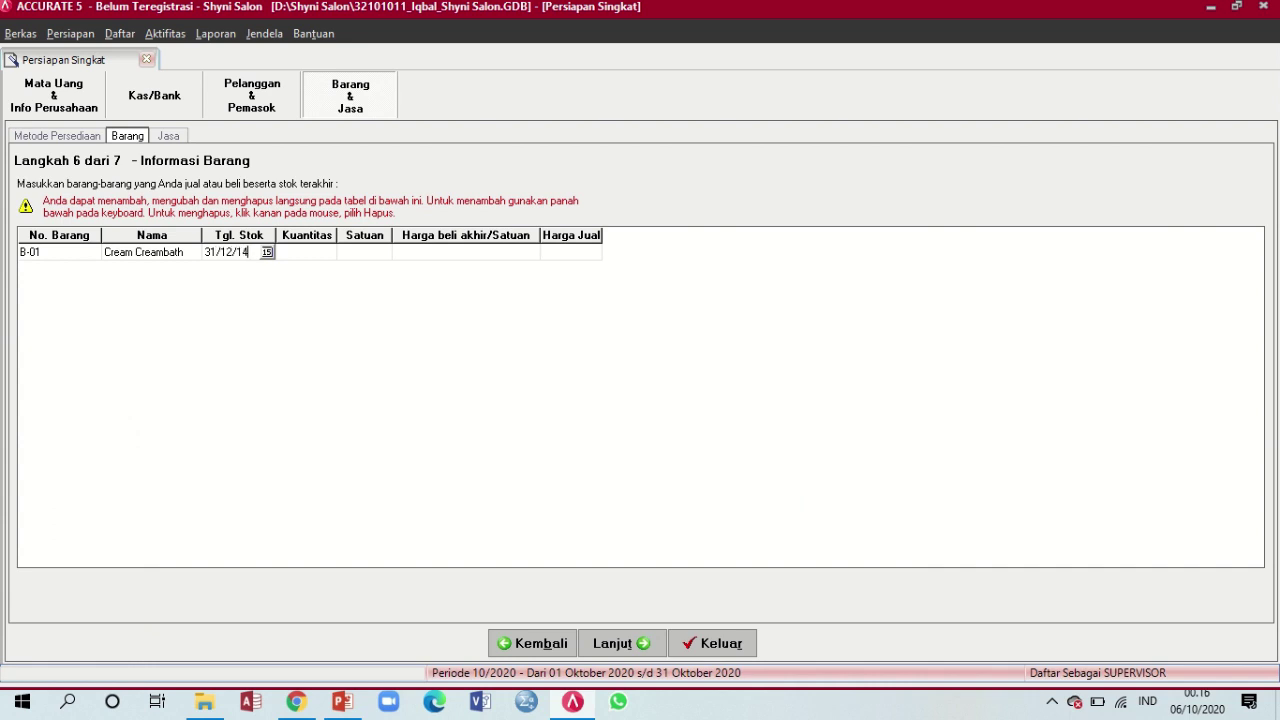
key(Tab)
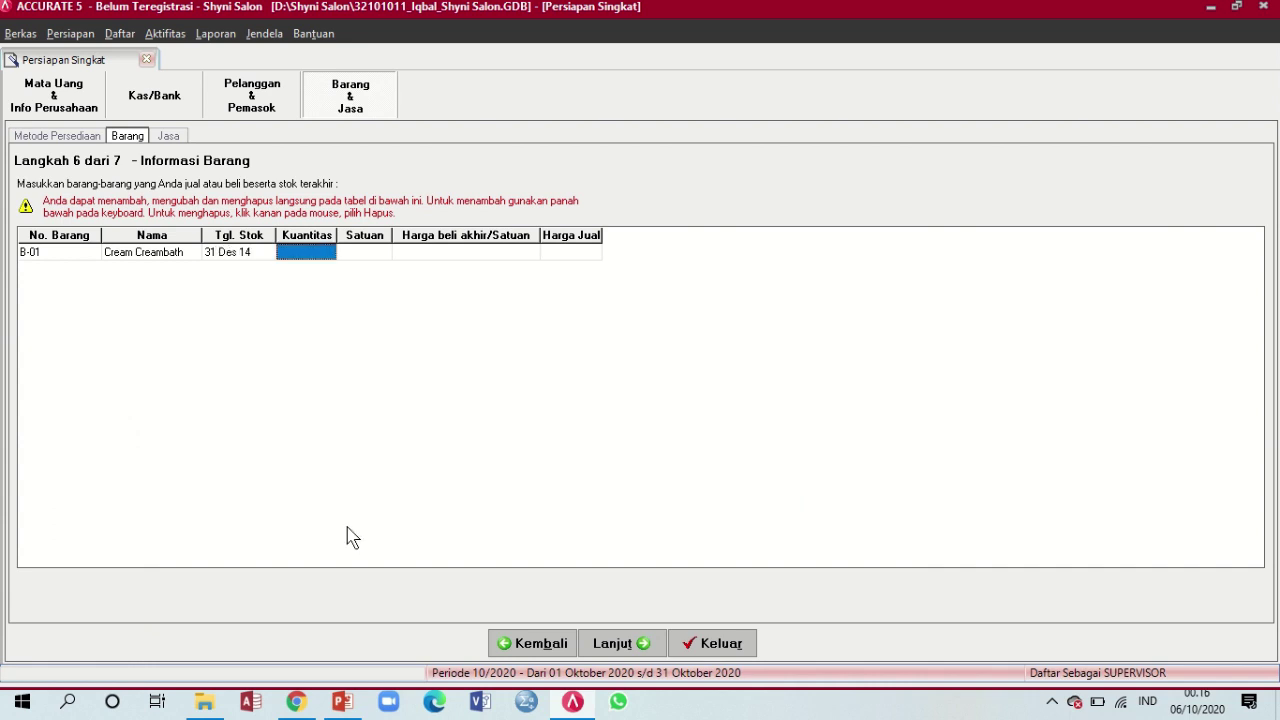
text(200)
key(Tab)
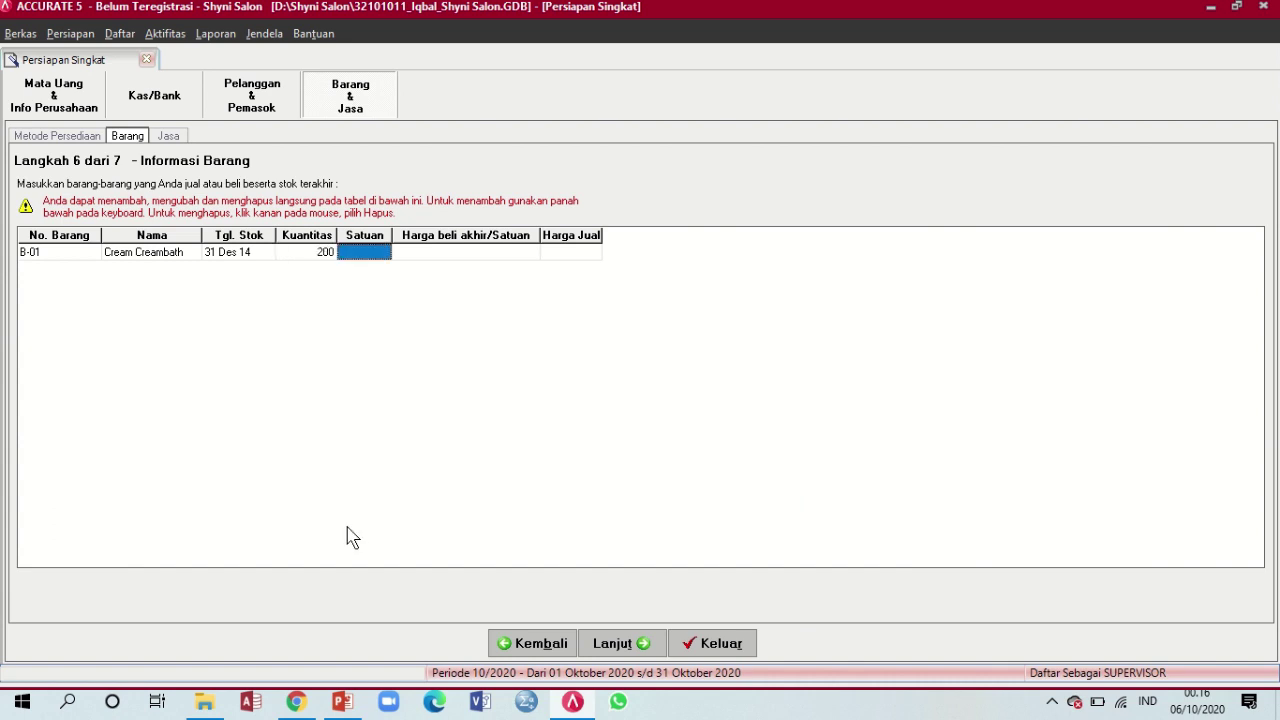
text(btl)
key(Tab)
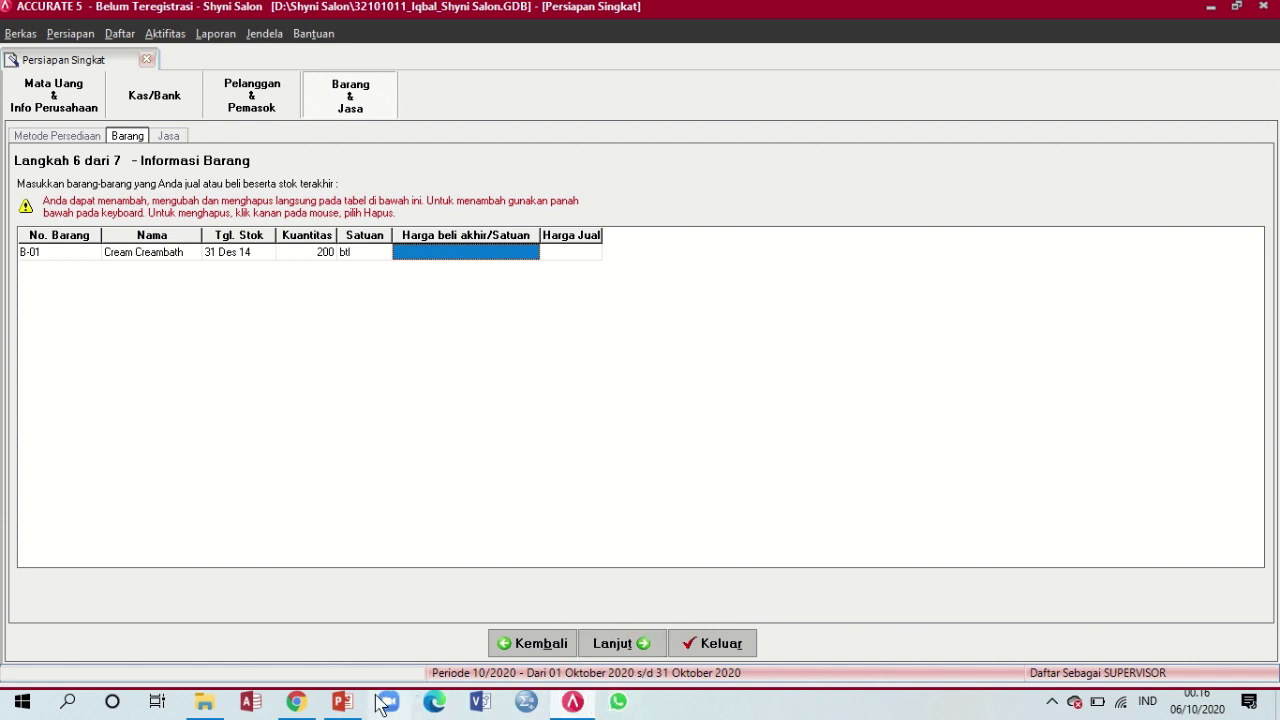
Set B-01's purchase price 45.000 and selling price 85.000, then add row B-02
click(342, 702)
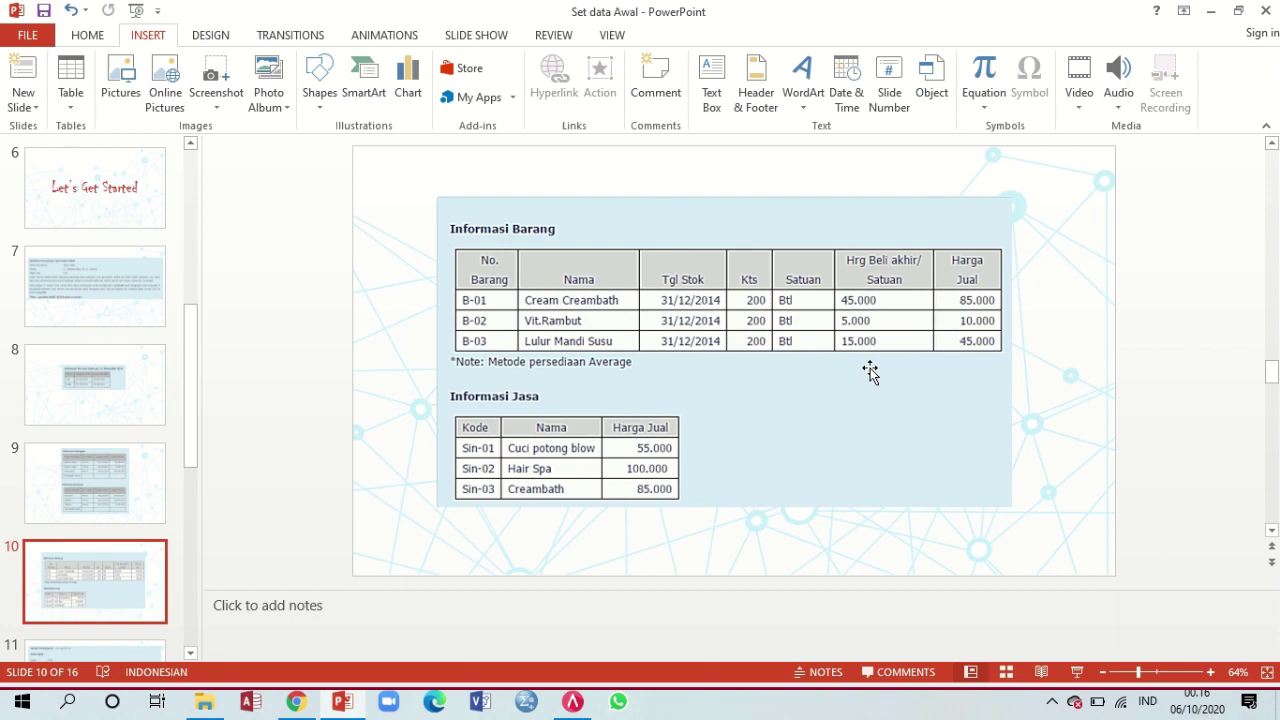
click(571, 703)
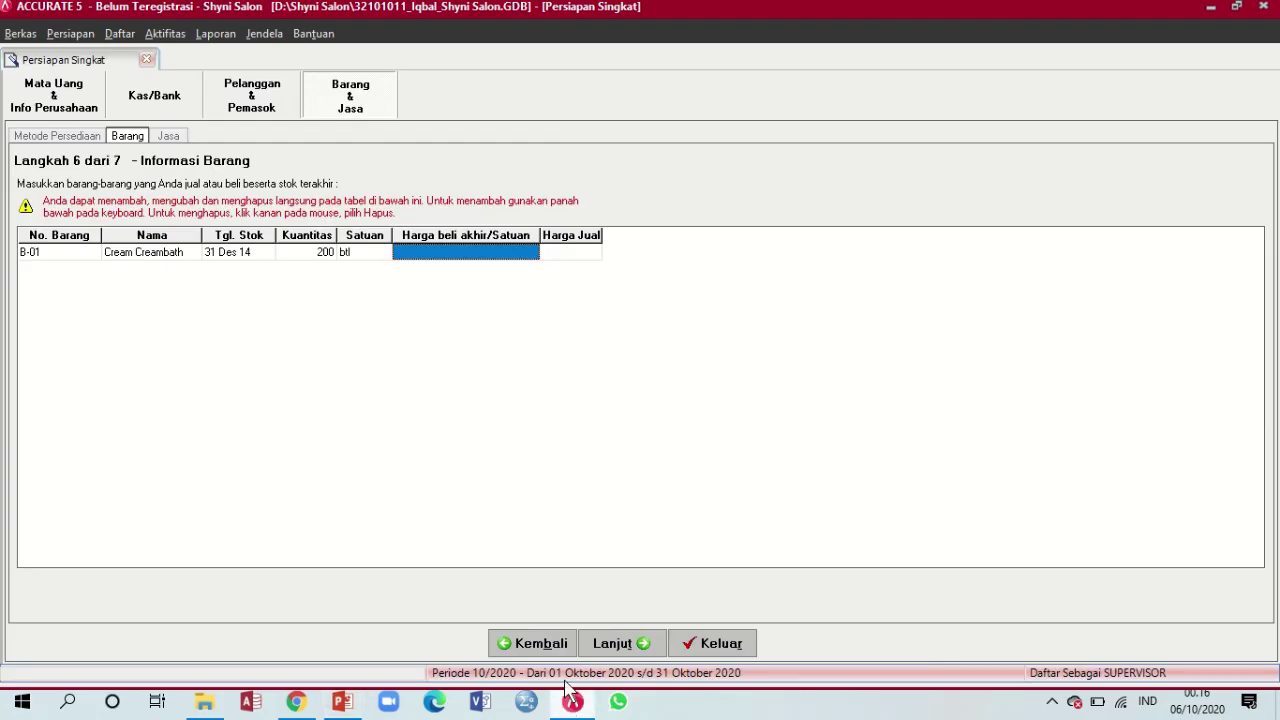
text(4)
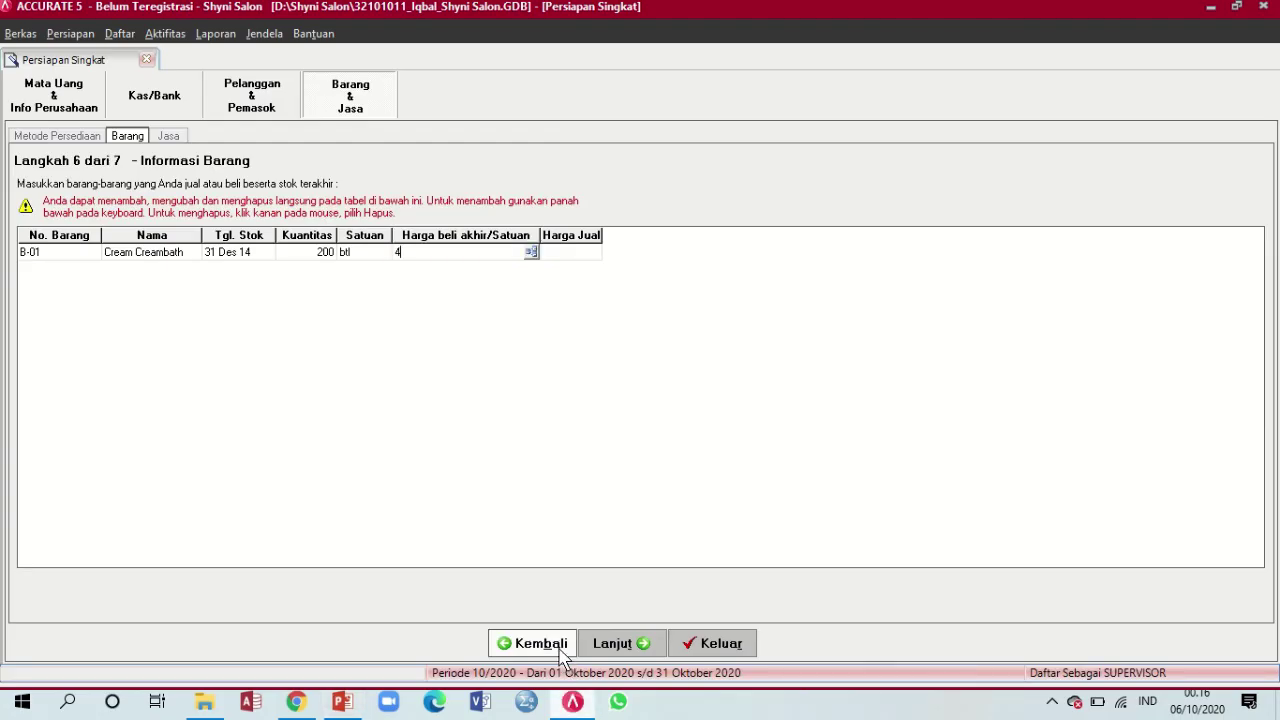
text(500000)
key(Return)
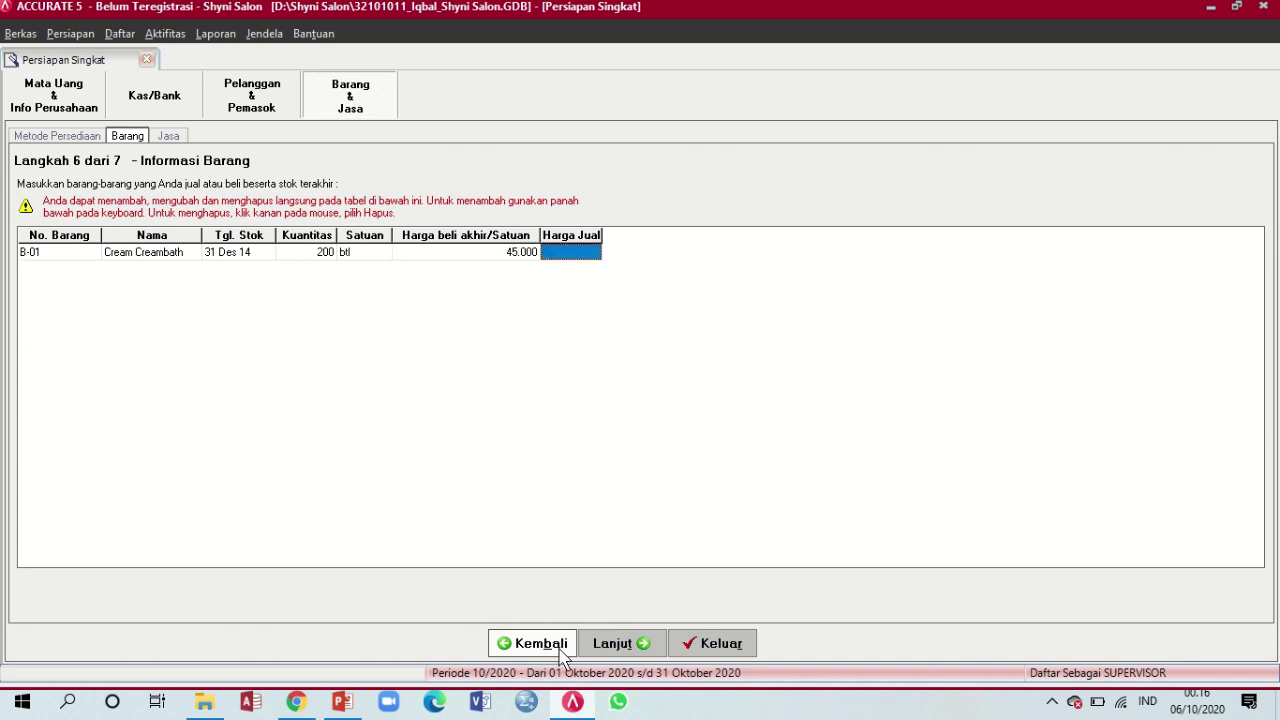
text(85)
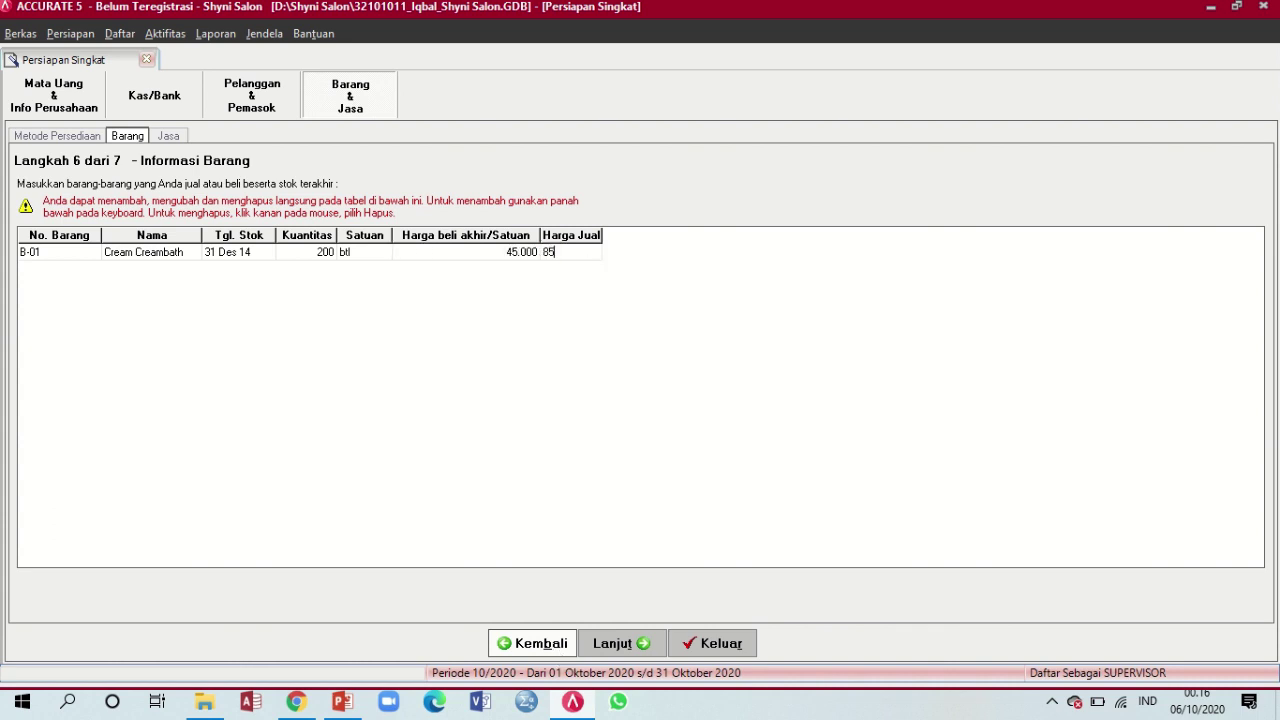
text(00)
key(Return)
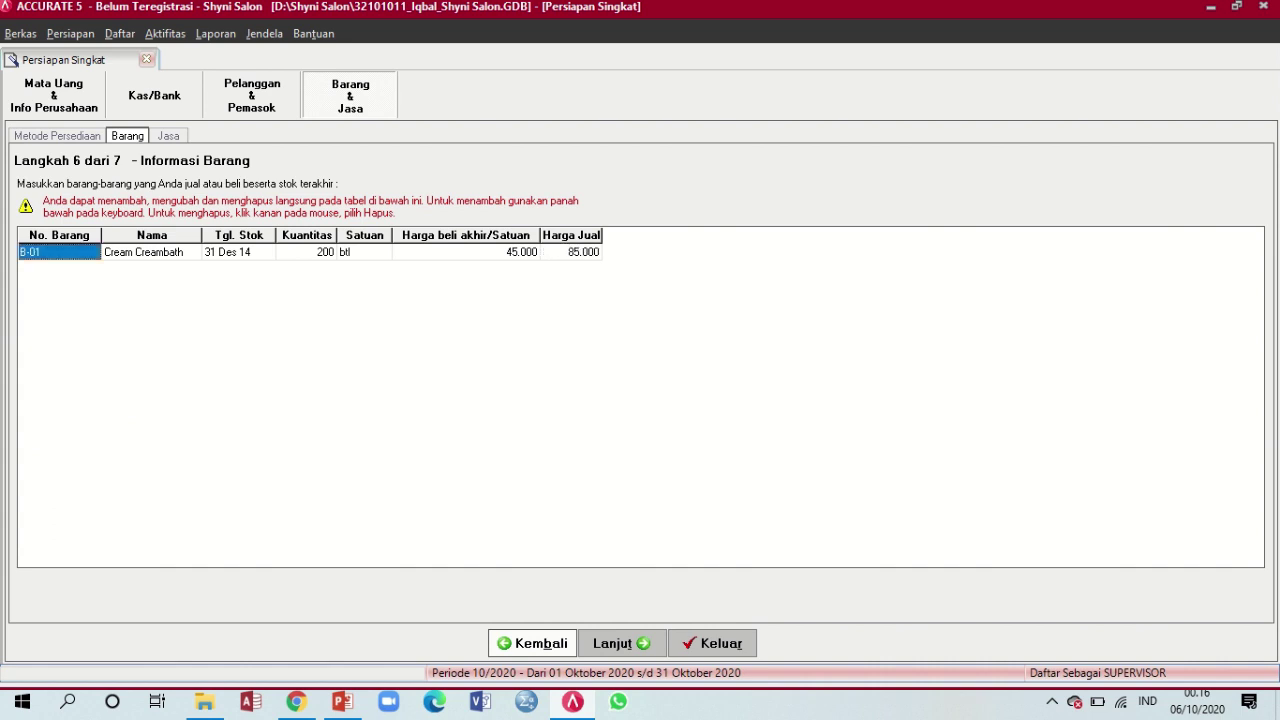
key(Down)
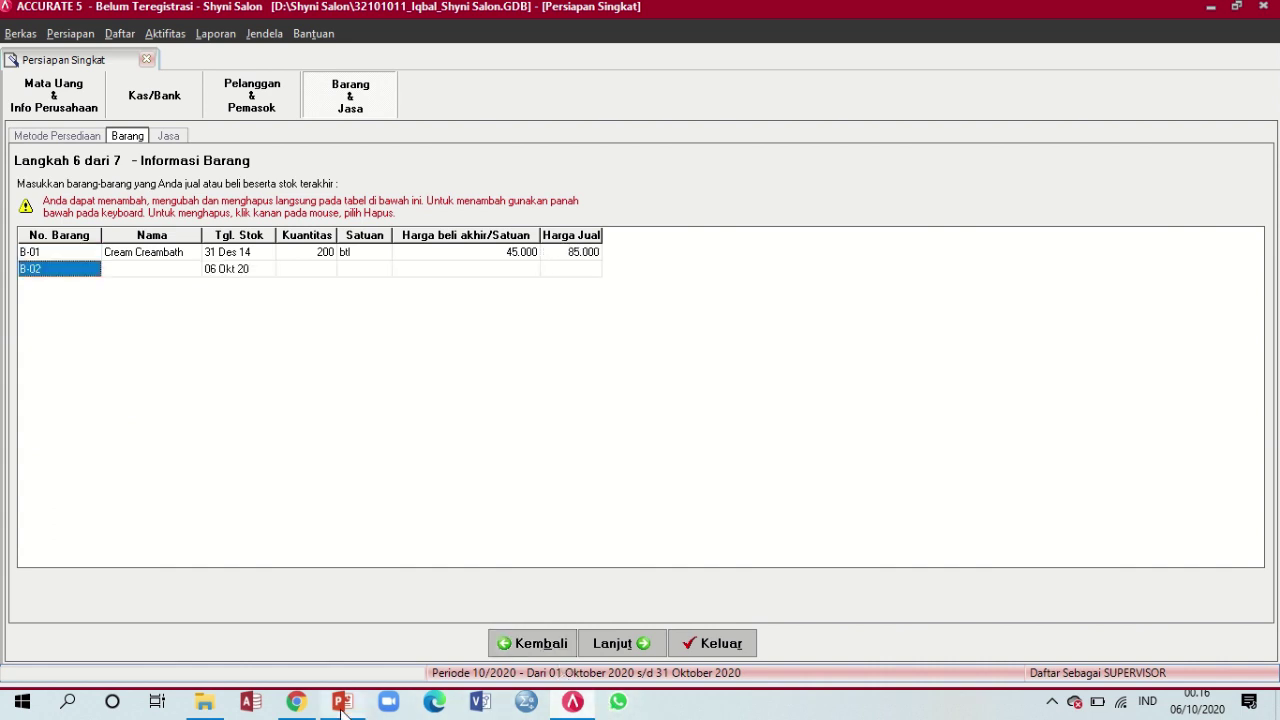
Enter item B-02 as Vit. Rambut, stock date 31/12/14, 200 btl
click(342, 701)
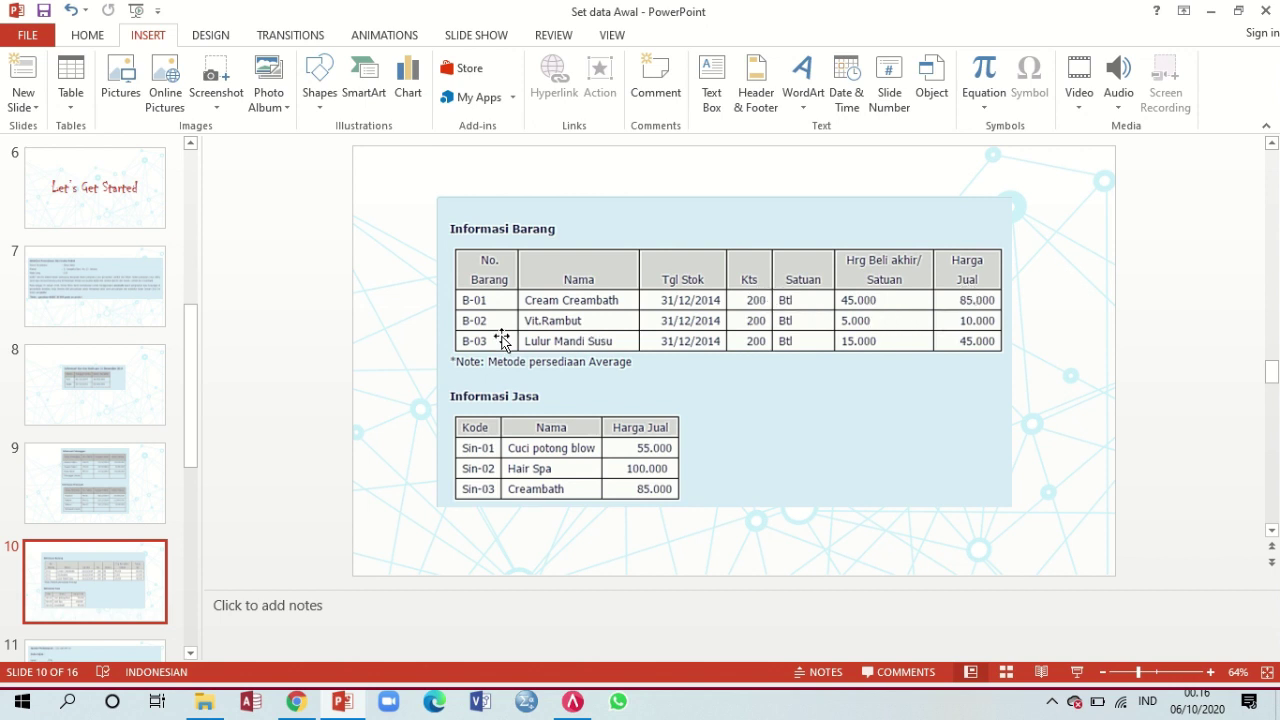
click(573, 702)
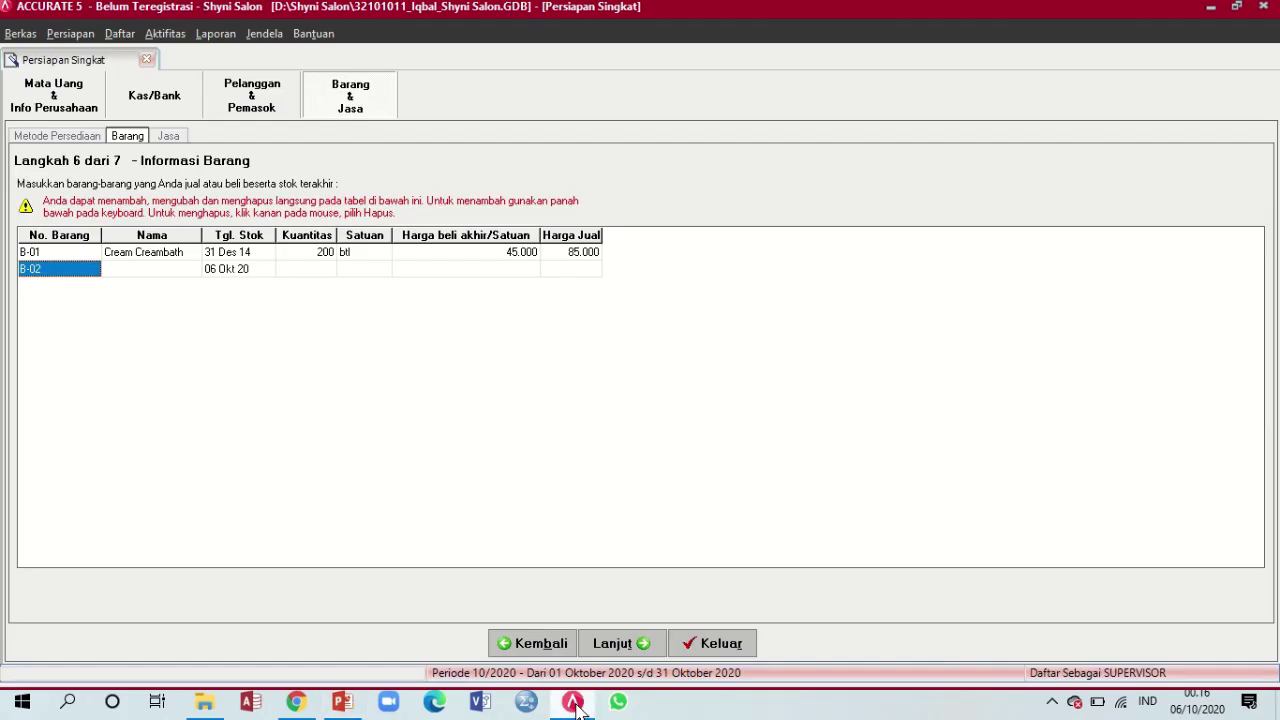
key(Tab)
text(Vit. Rambut)
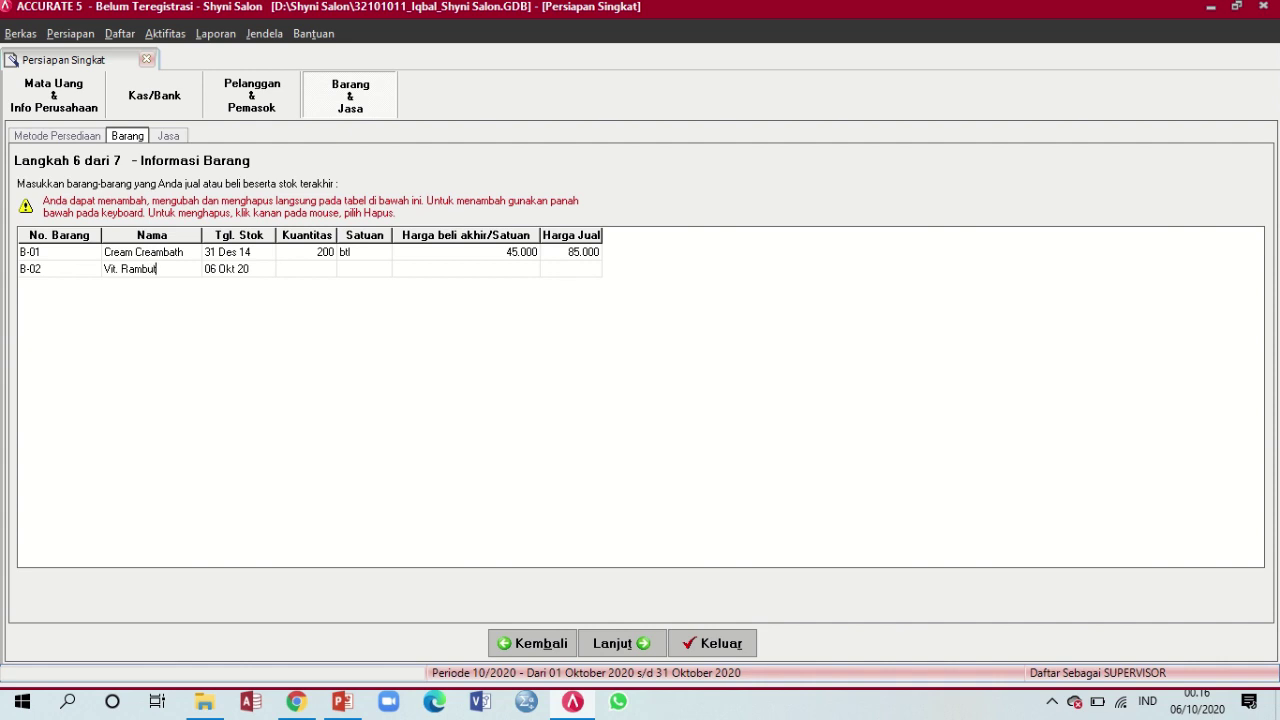
key(Tab)
text(31/12/14)
key(Tab)
text(200)
key(Tab)
text(btl)
key(Tab)
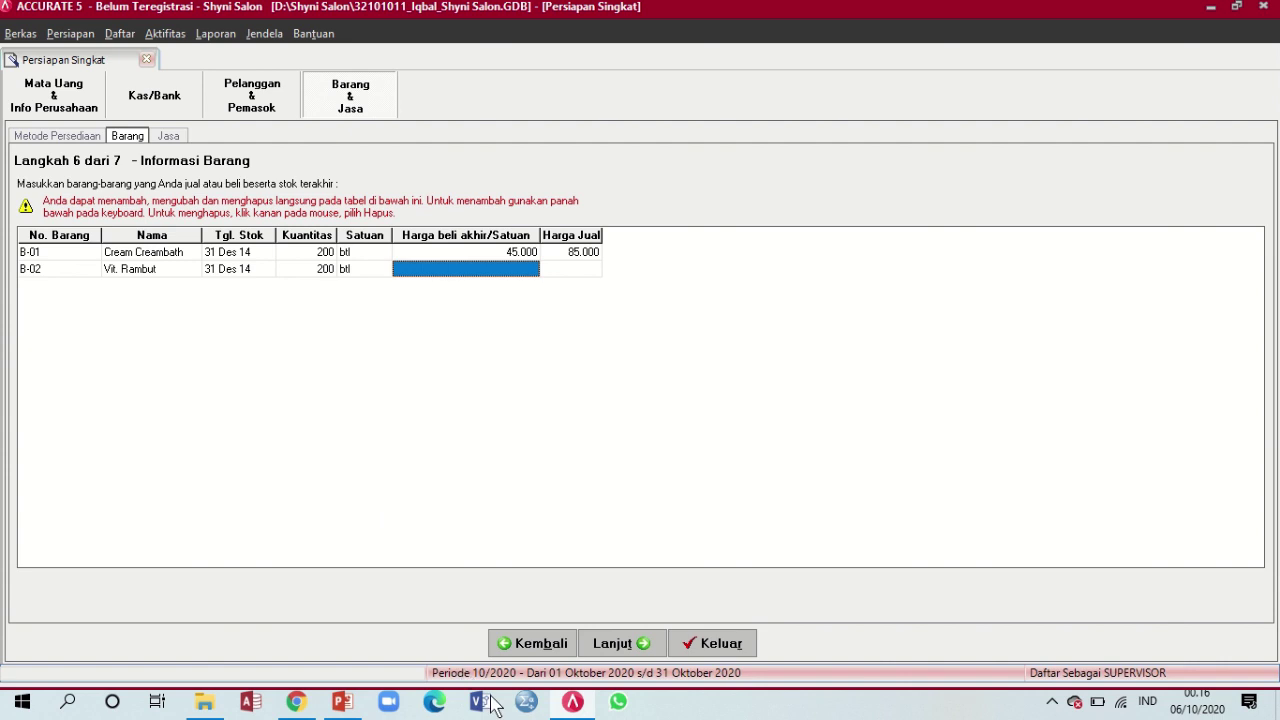
Give B-02 purchase price 5.000 and selling price 10.000, starting row B-03
click(341, 703)
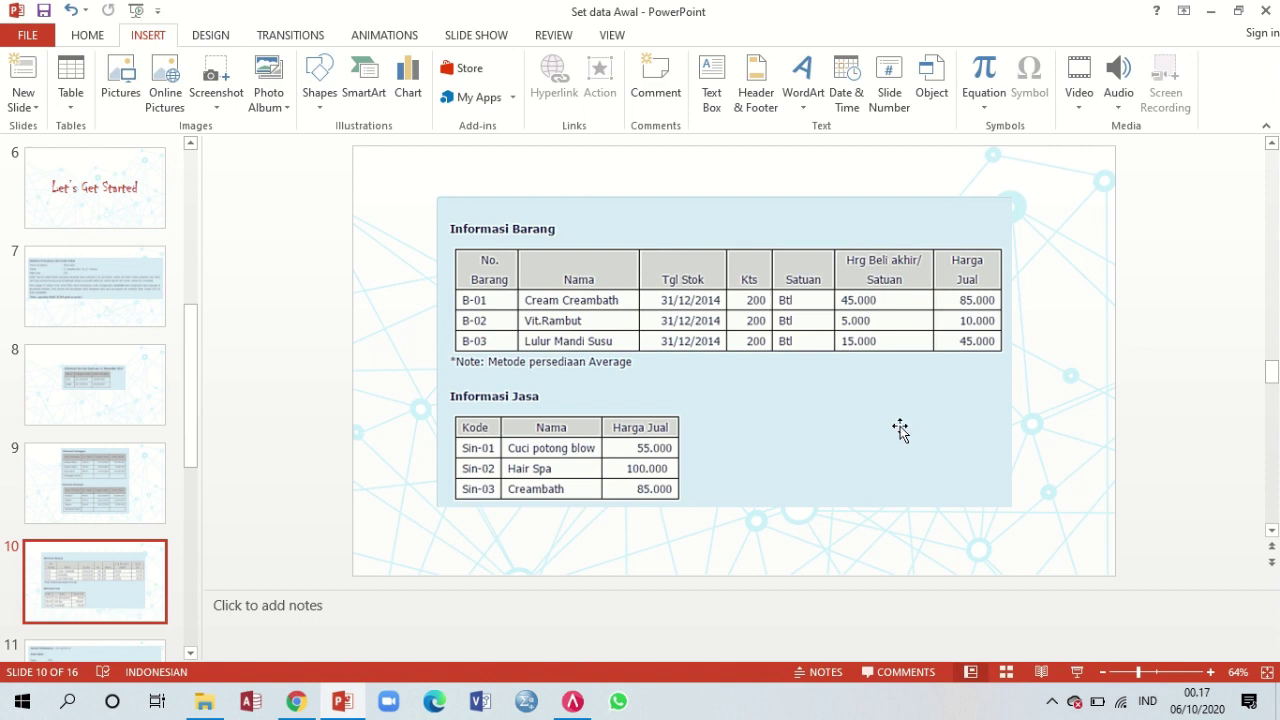
click(573, 701)
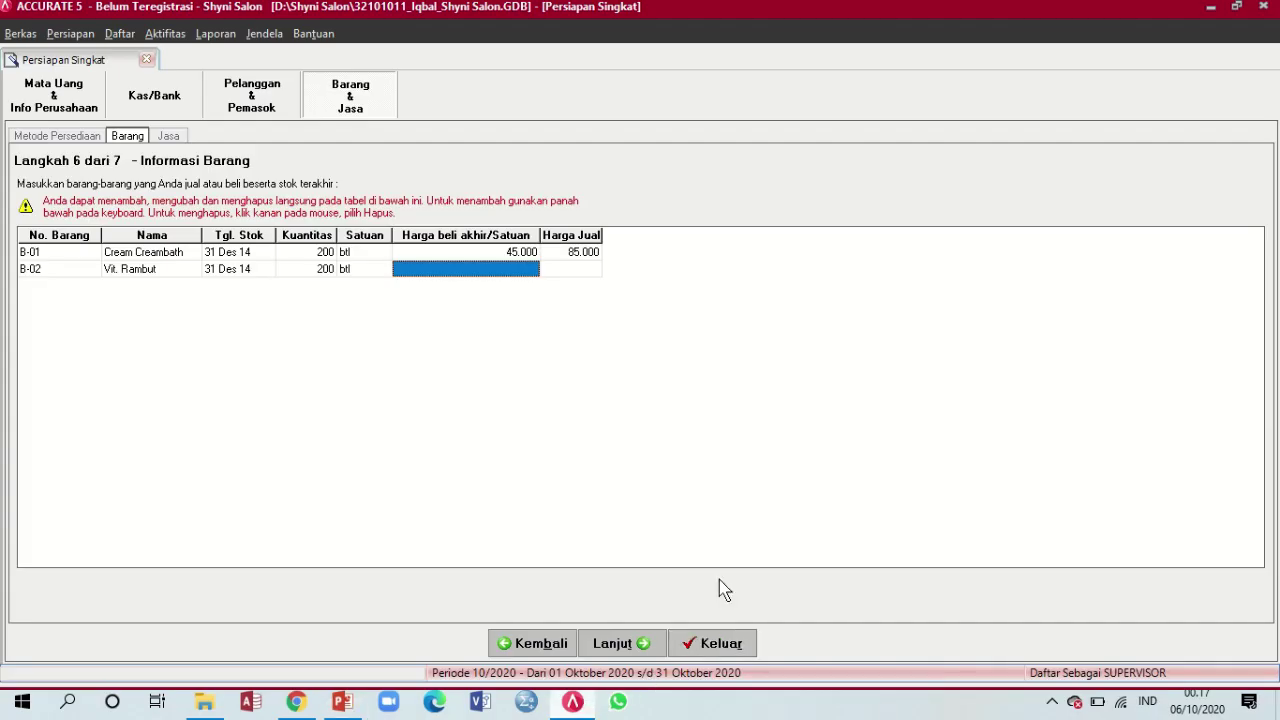
text(50000)
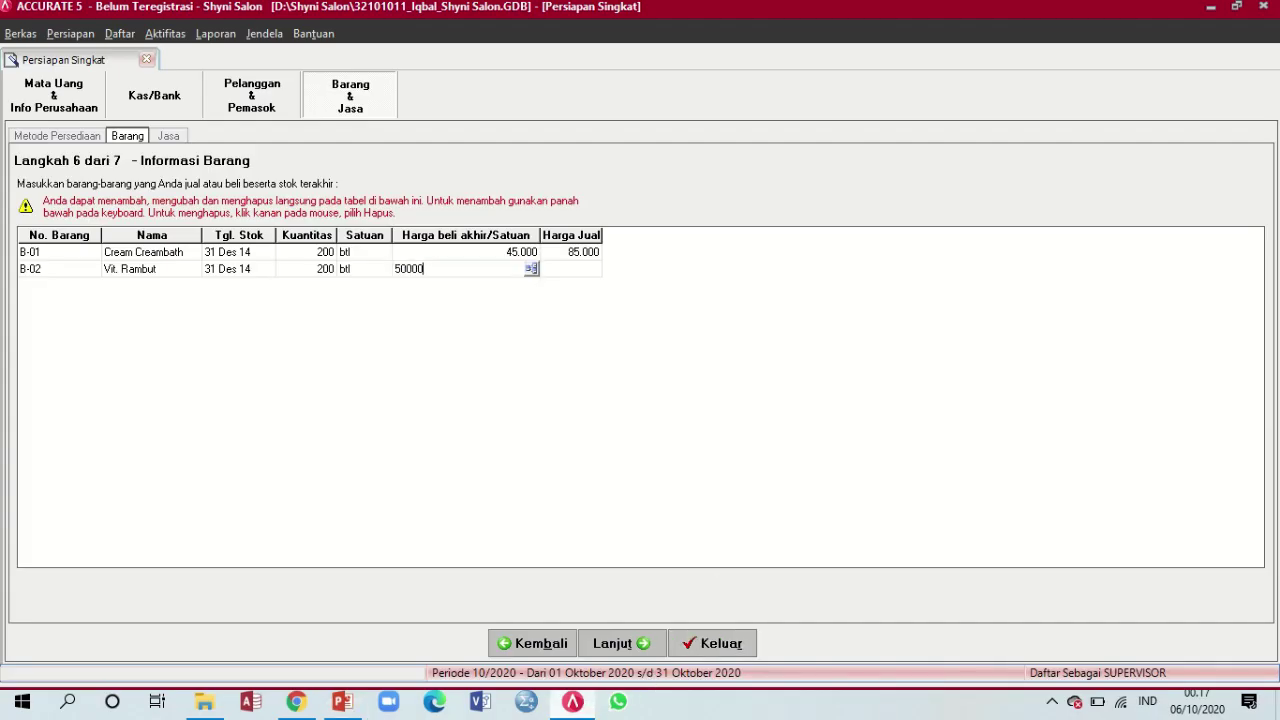
key(Tab)
text(10000)
key(Tab)
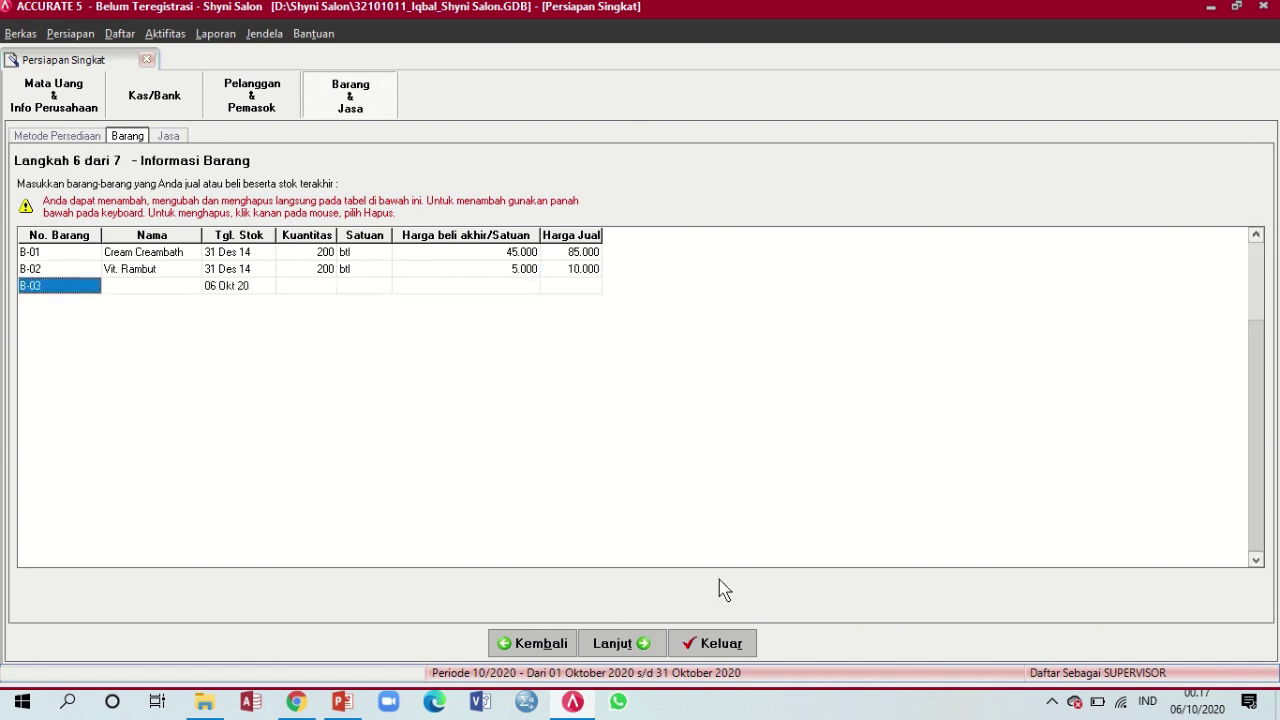
Enter item B-03 as Lulur Mandi Susu, stock date 31/12/14, 200 btl
key(Tab)
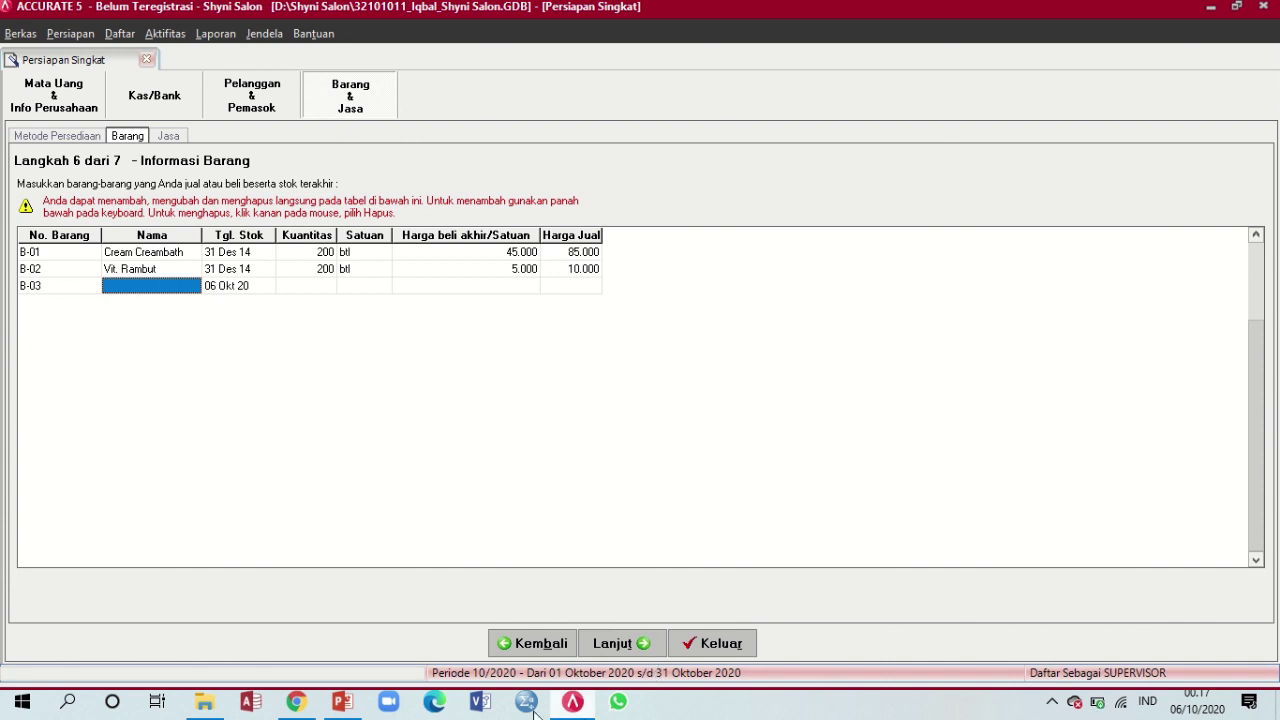
click(342, 702)
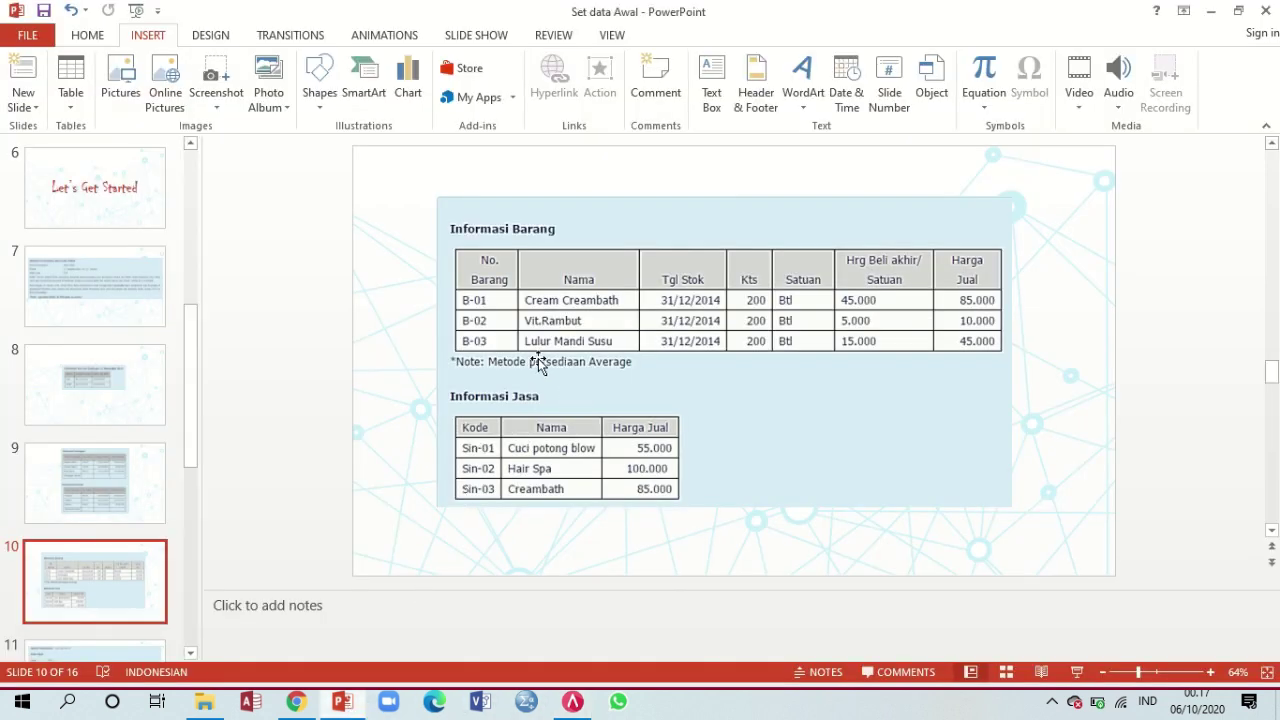
click(572, 702)
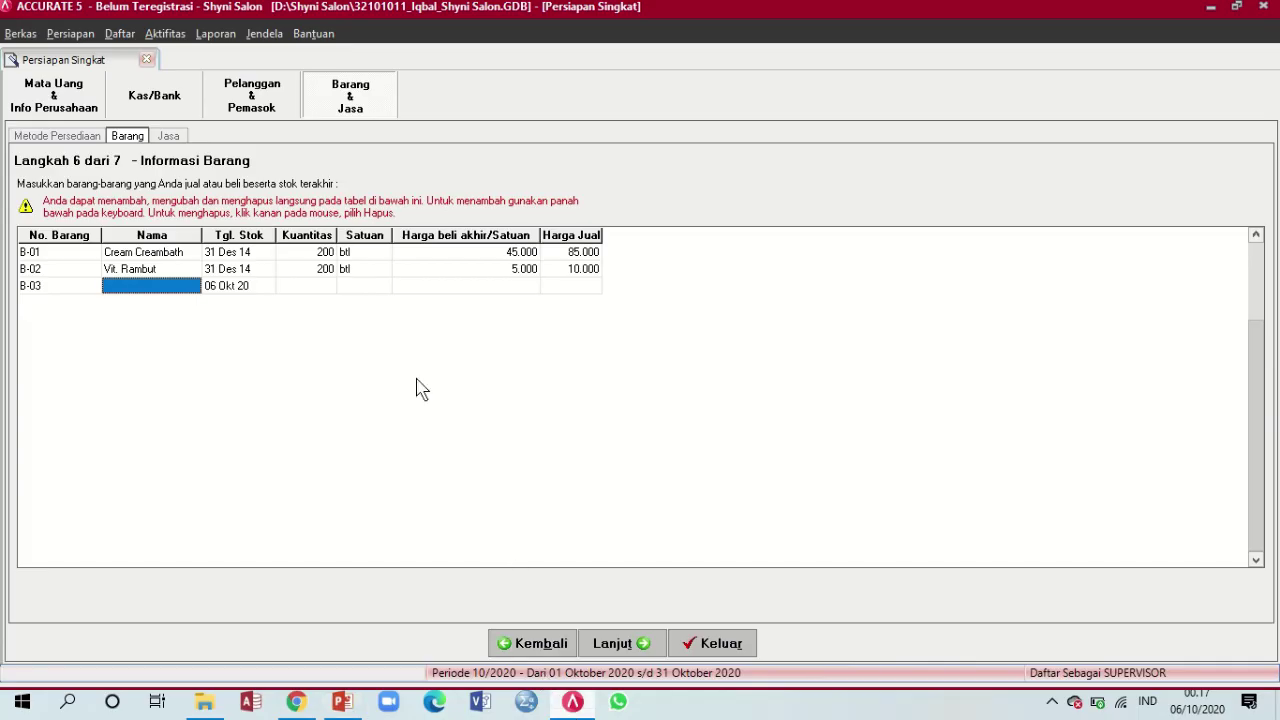
text(Lulur Mandi Susu)
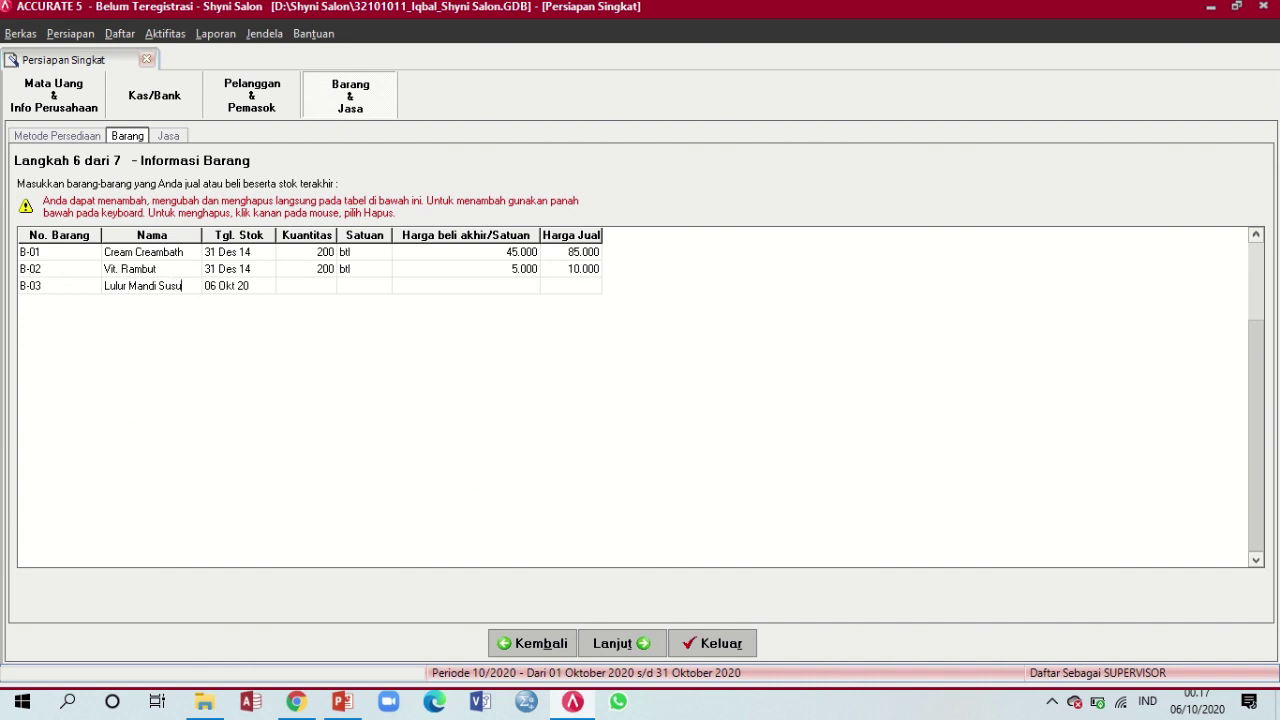
key(Tab)
text(31)
text(/12)
text(/14)
key(Tab)
text(20)
key(Tab)
text(btl)
key(Tab)
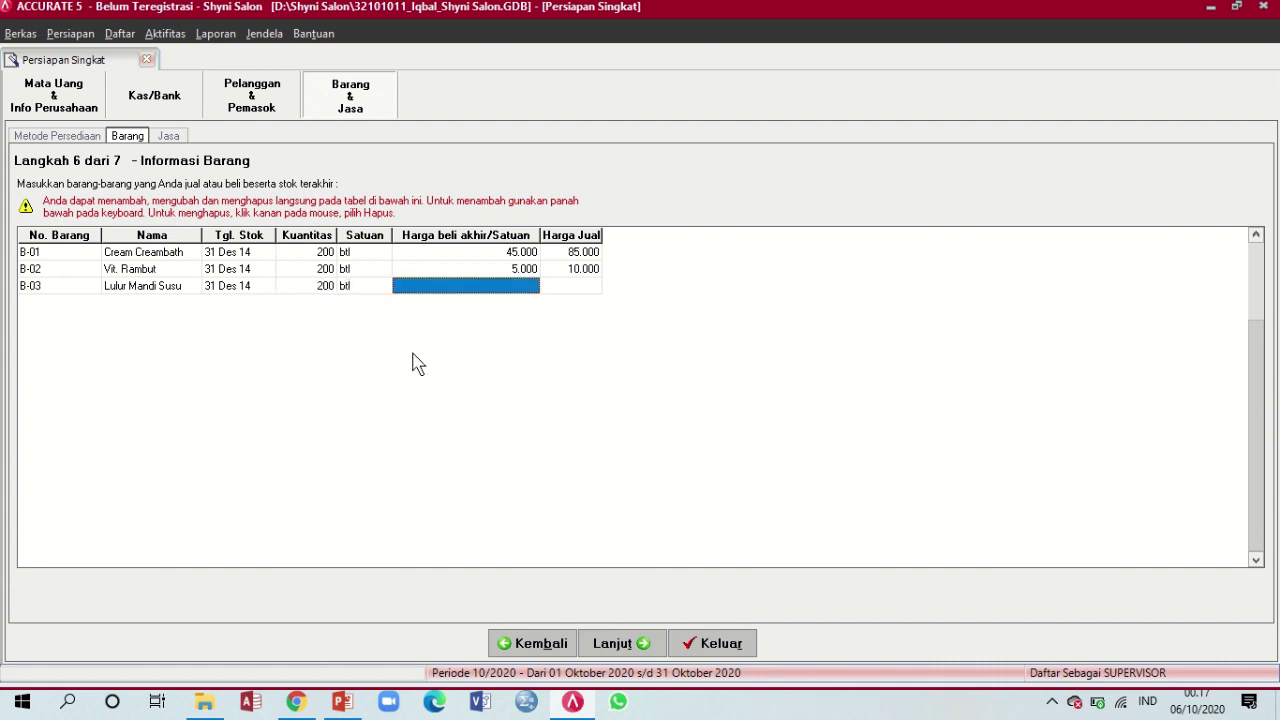
Give B-03 purchase price 15.000 and selling price 45.000, then discard the blank B-04 row
click(340, 702)
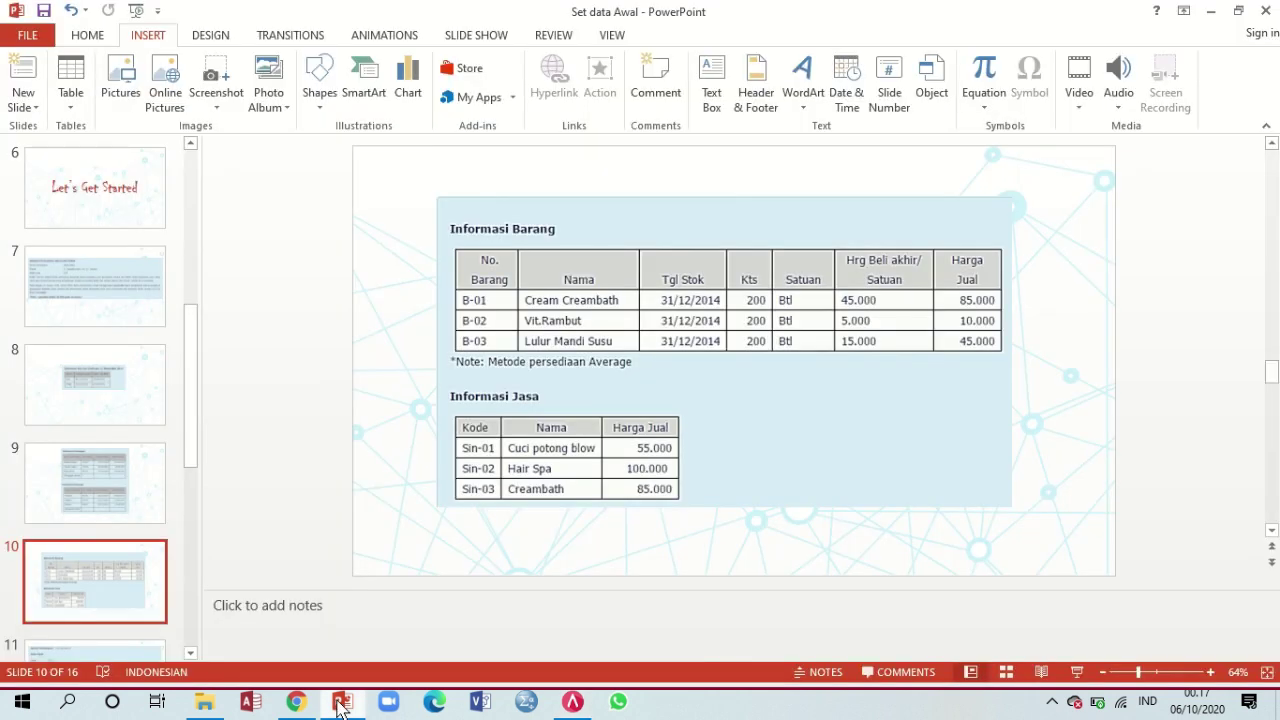
click(340, 702)
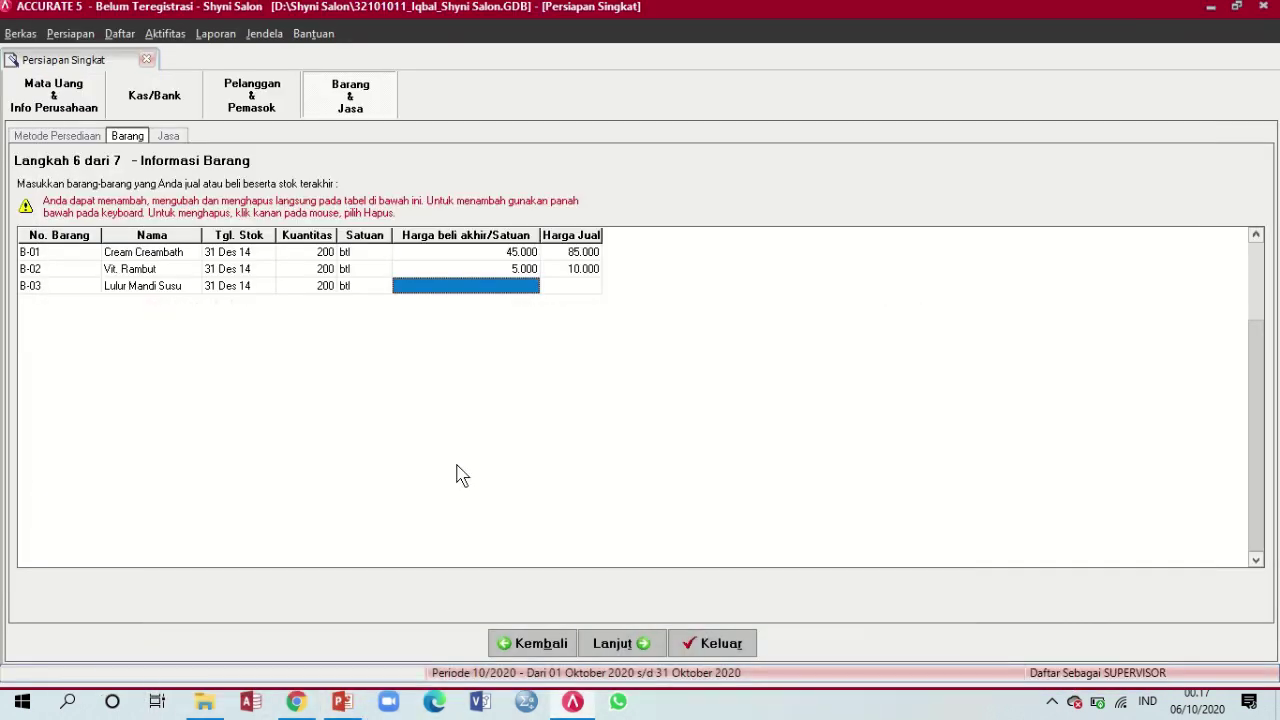
text(15000)
key(Tab)
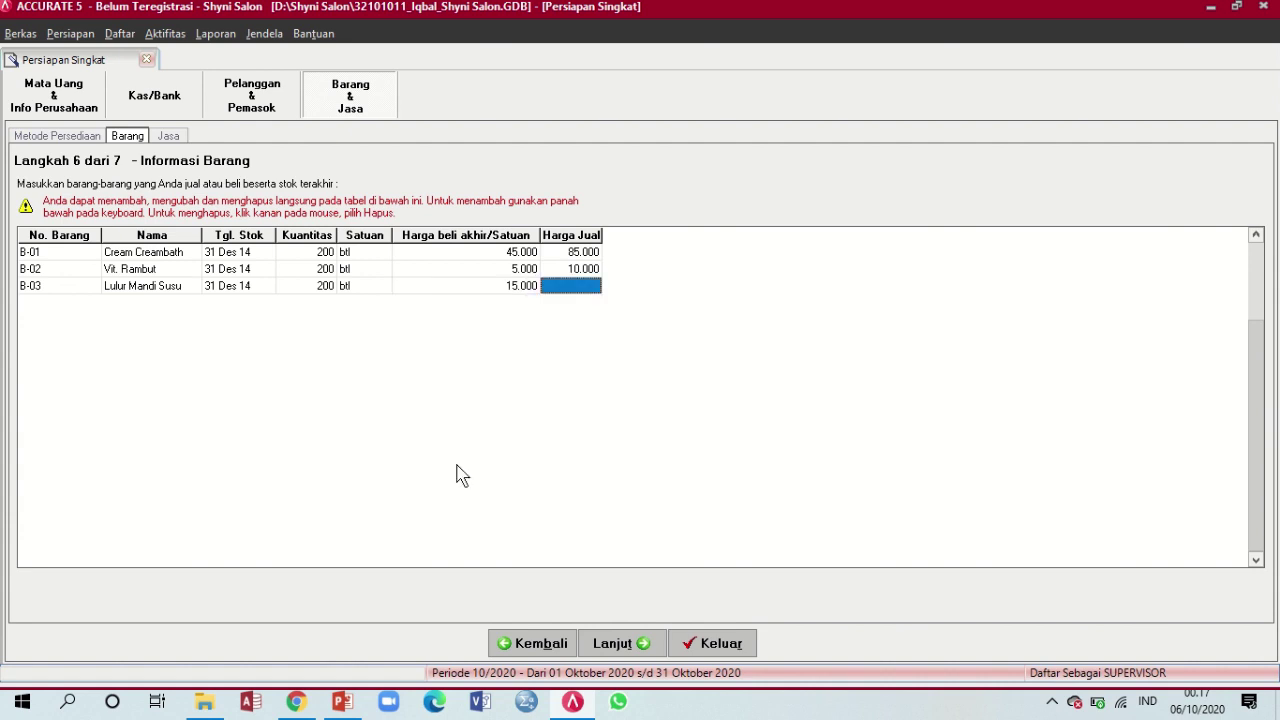
text(45.0)
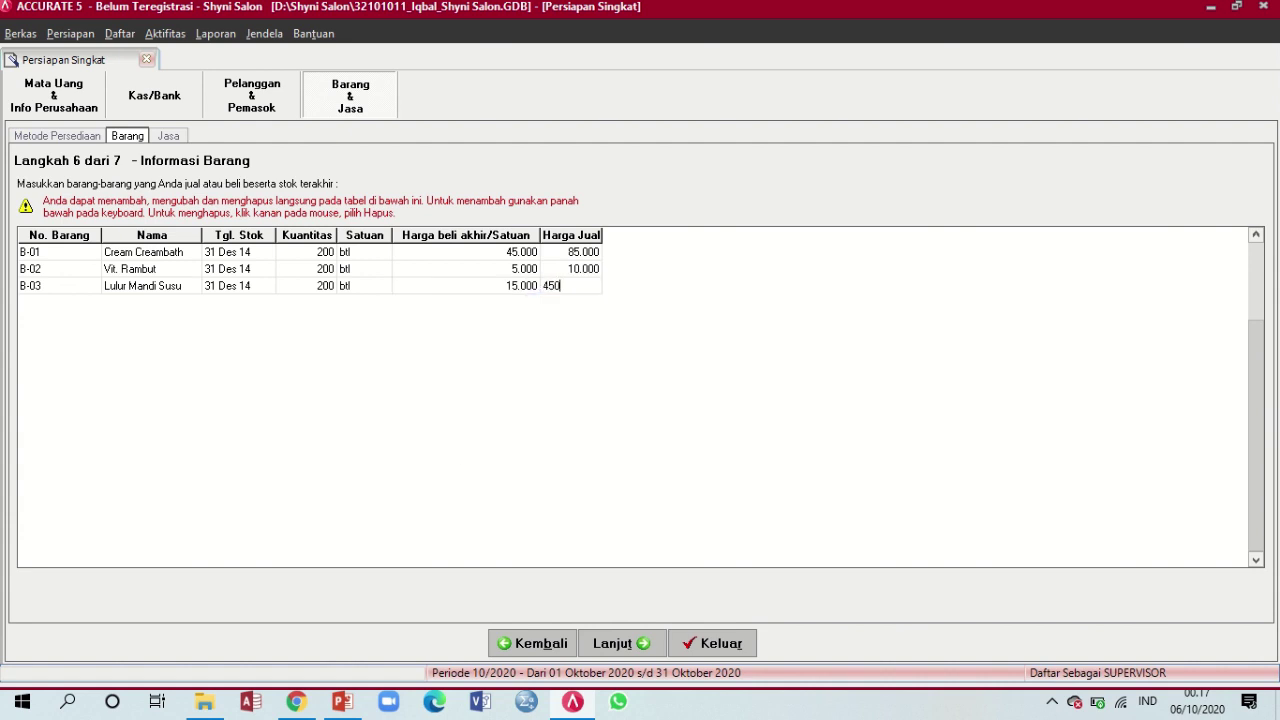
text(00)
key(Tab)
key(Down)
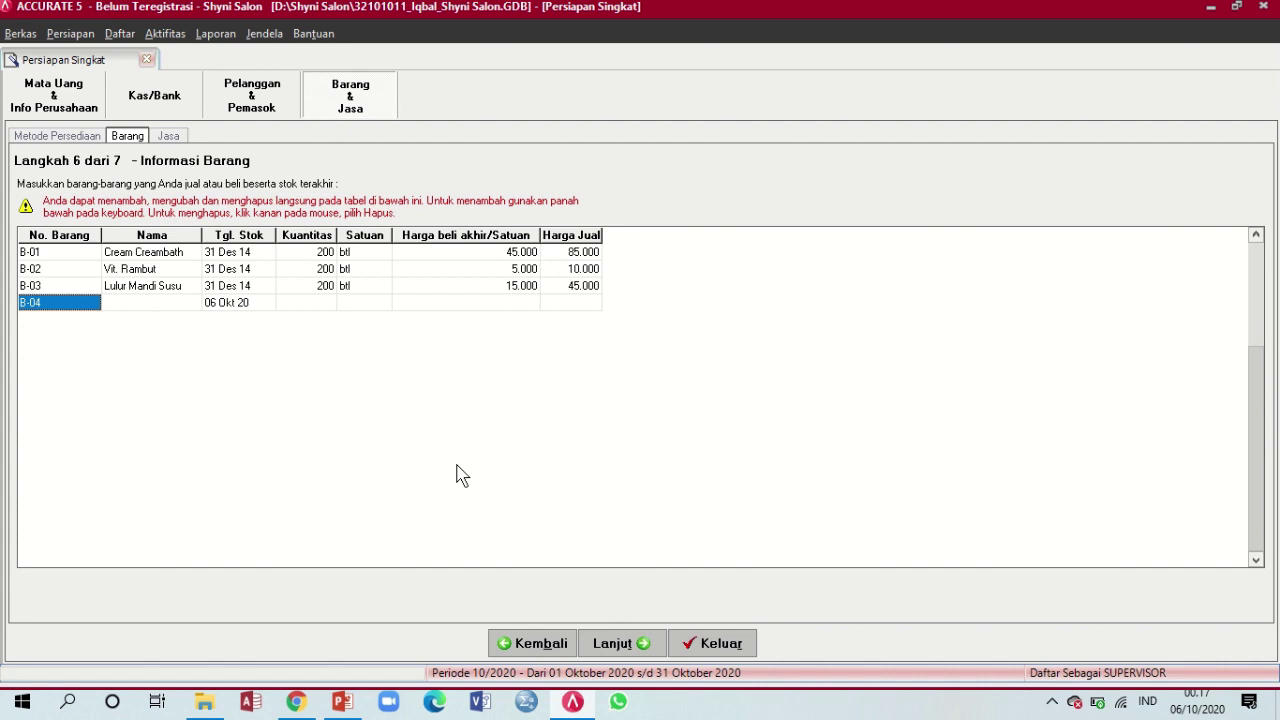
key(Up)
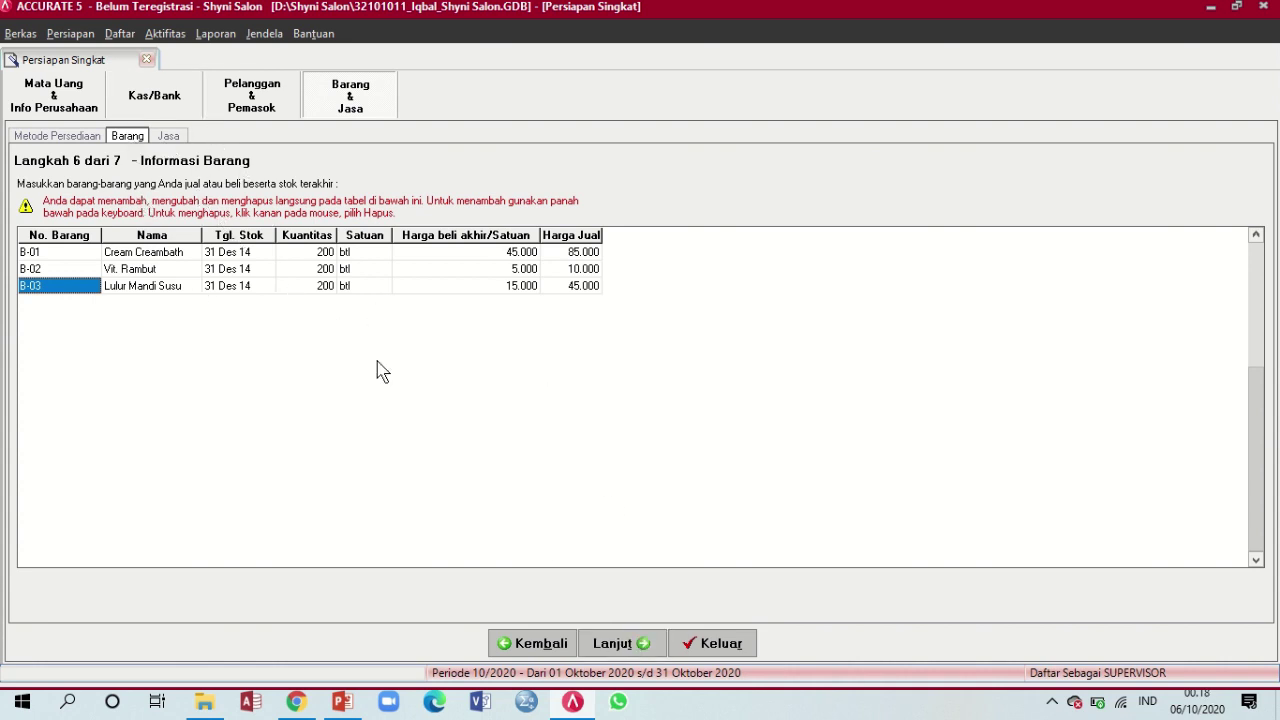
Advance to Langkah 7 Informasi Jasa and view the service list slide
click(638, 643)
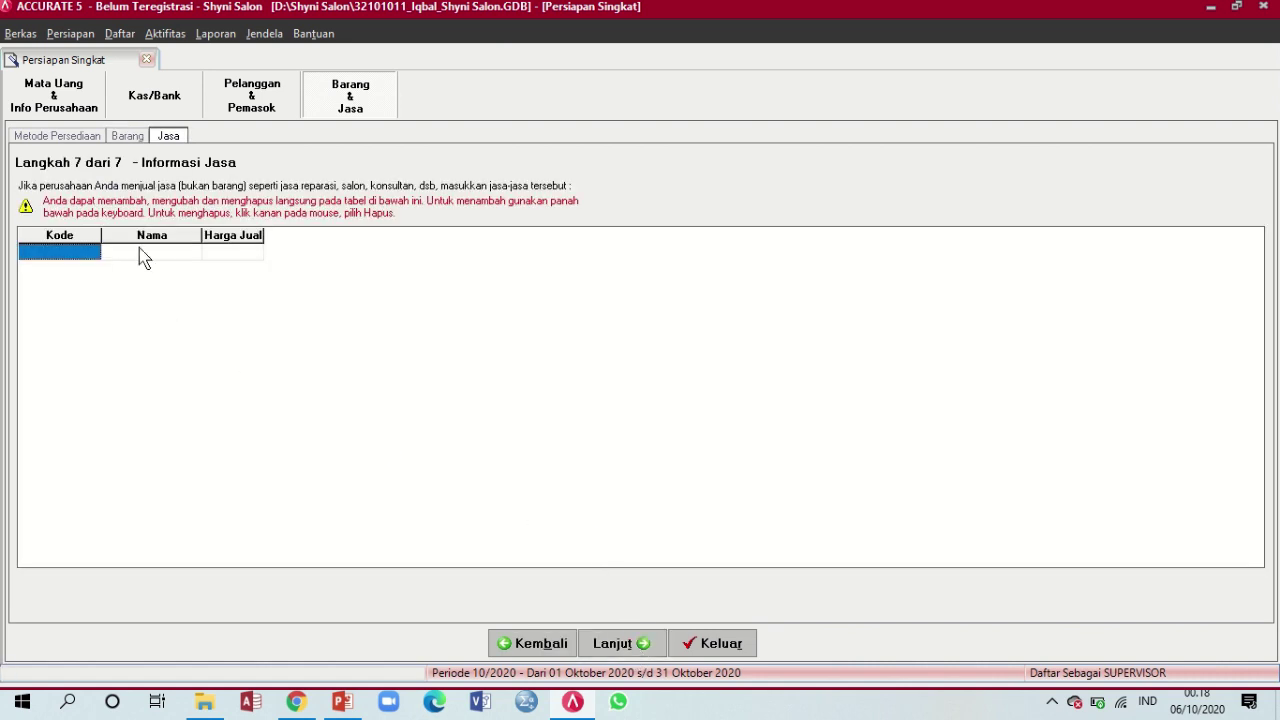
click(343, 705)
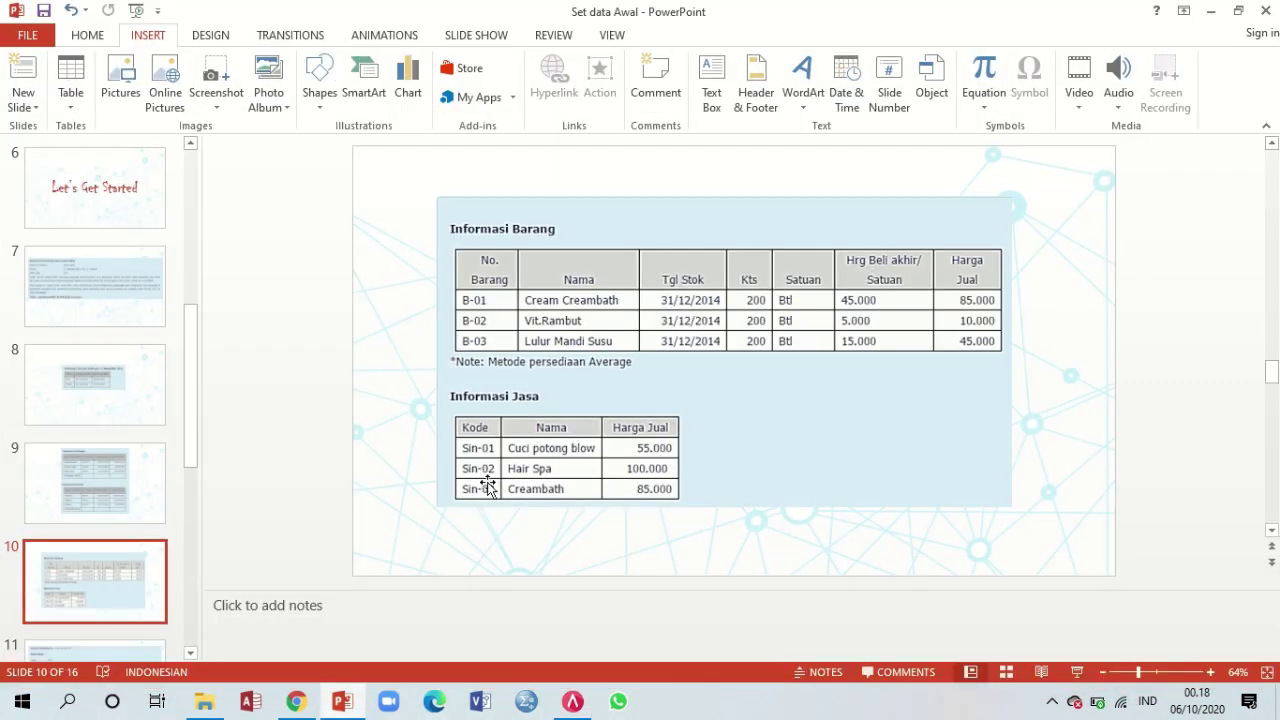
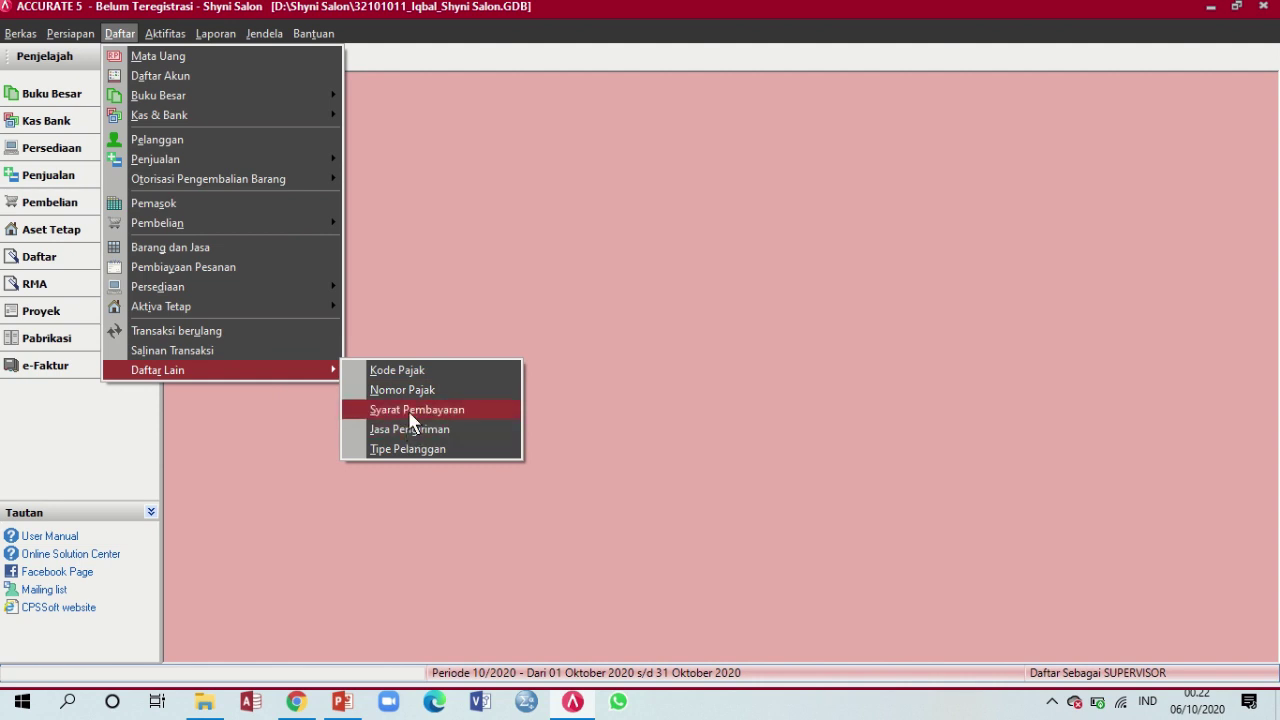
Open the Syarat Pembayaran list from Daftar > Daftar Lain
click(408, 410)
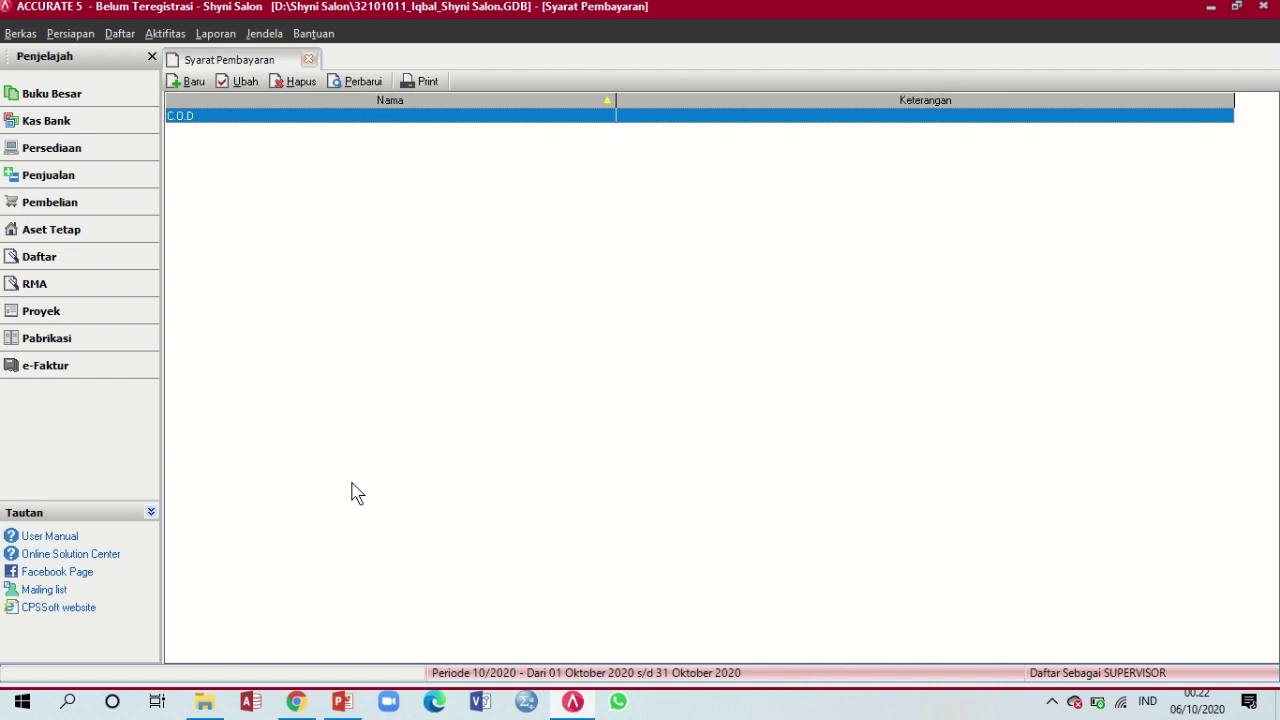
Check the C.O.D payment term against the slide, confirm it, and start a new term
click(343, 708)
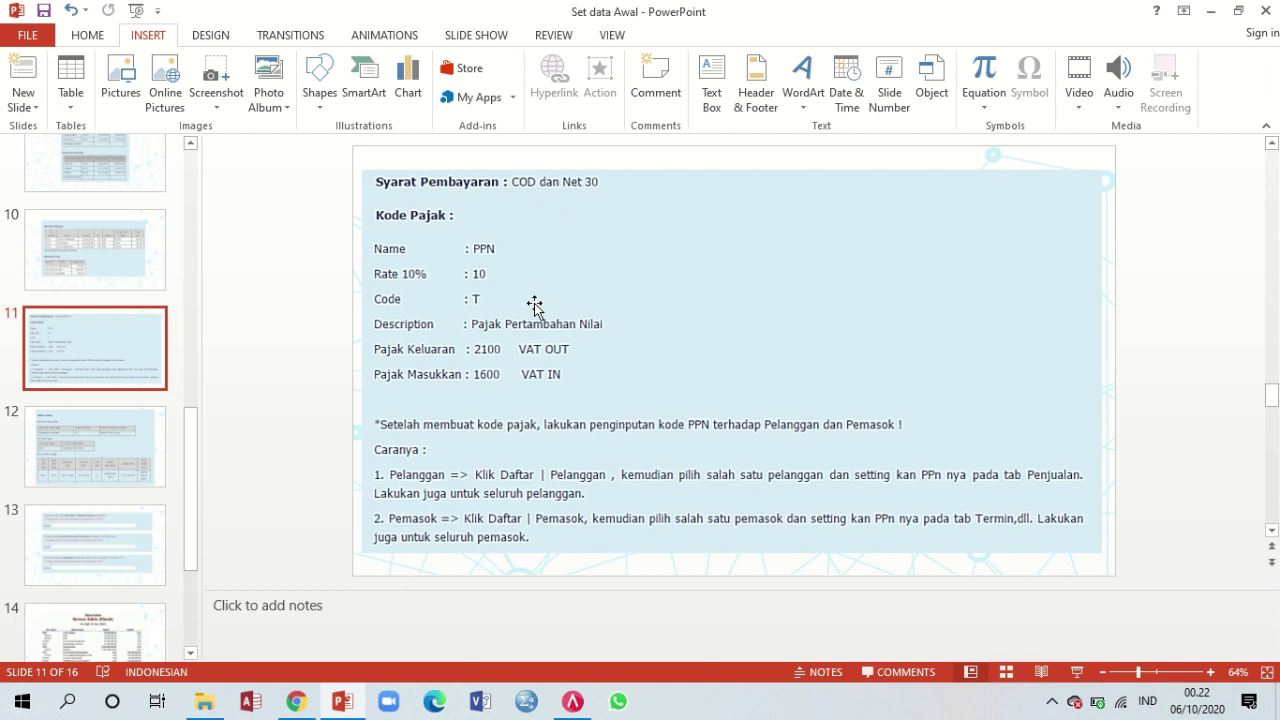
click(582, 702)
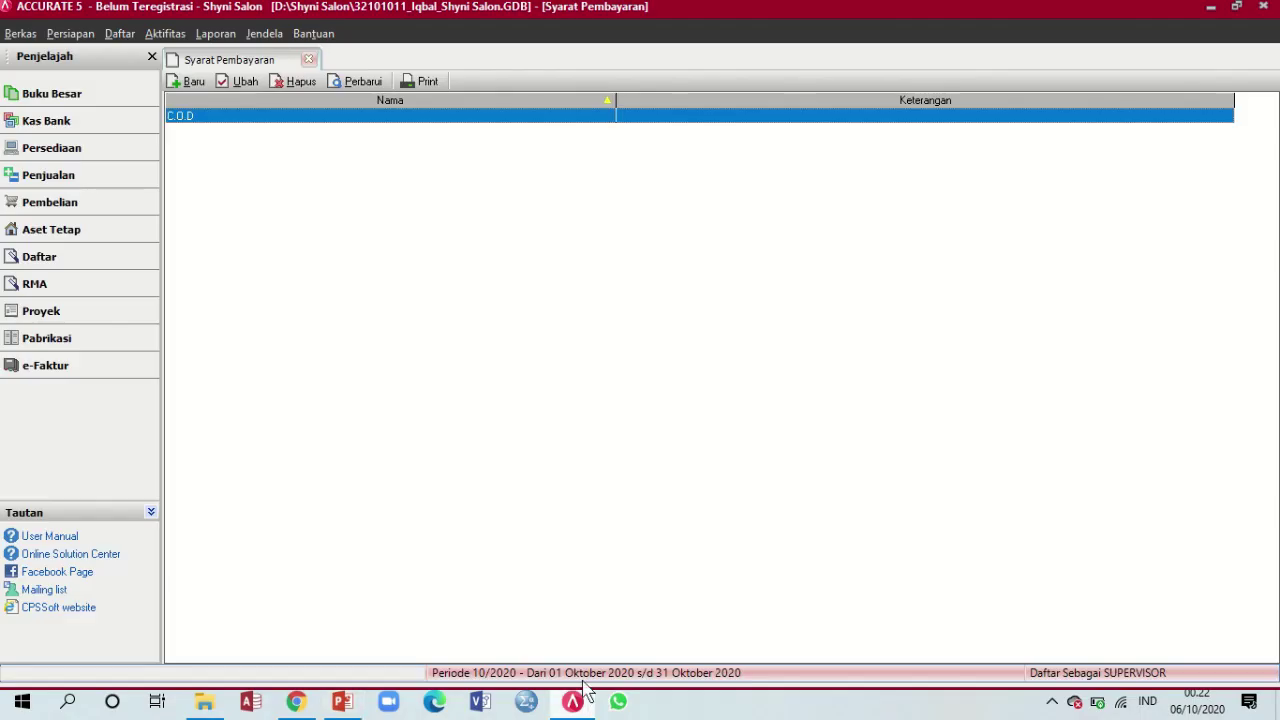
double_click(255, 125)
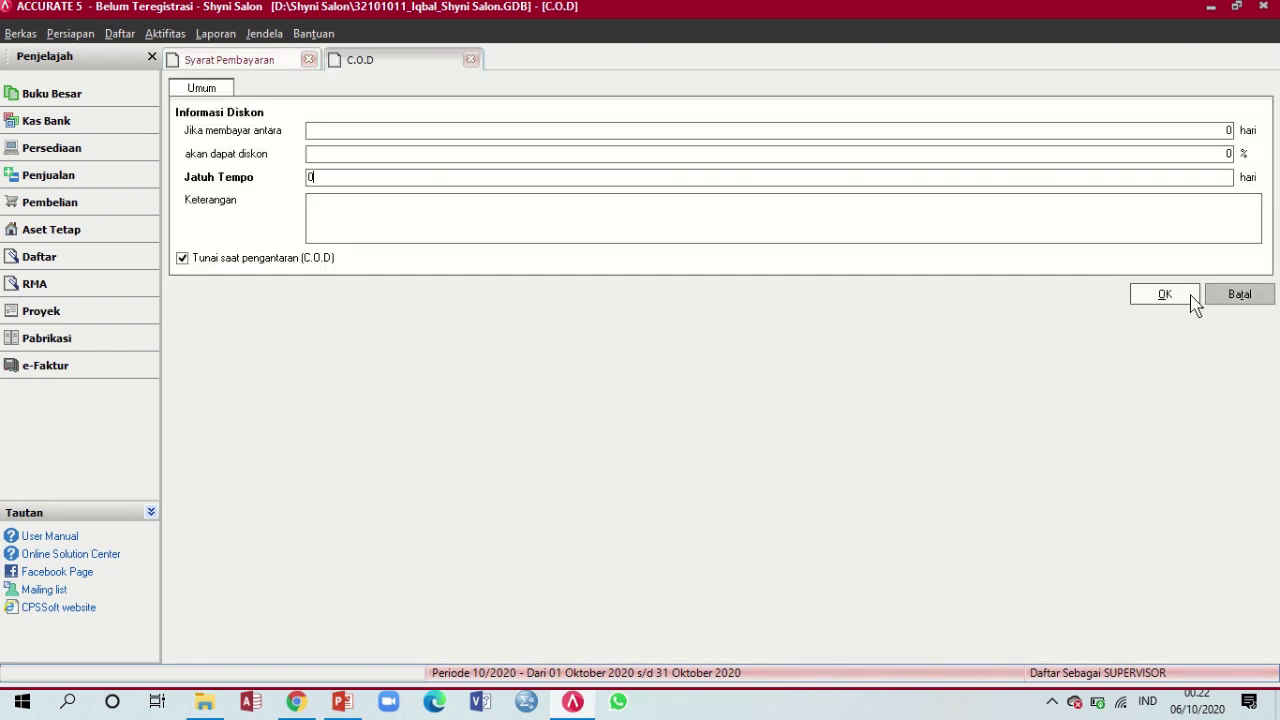
click(1165, 294)
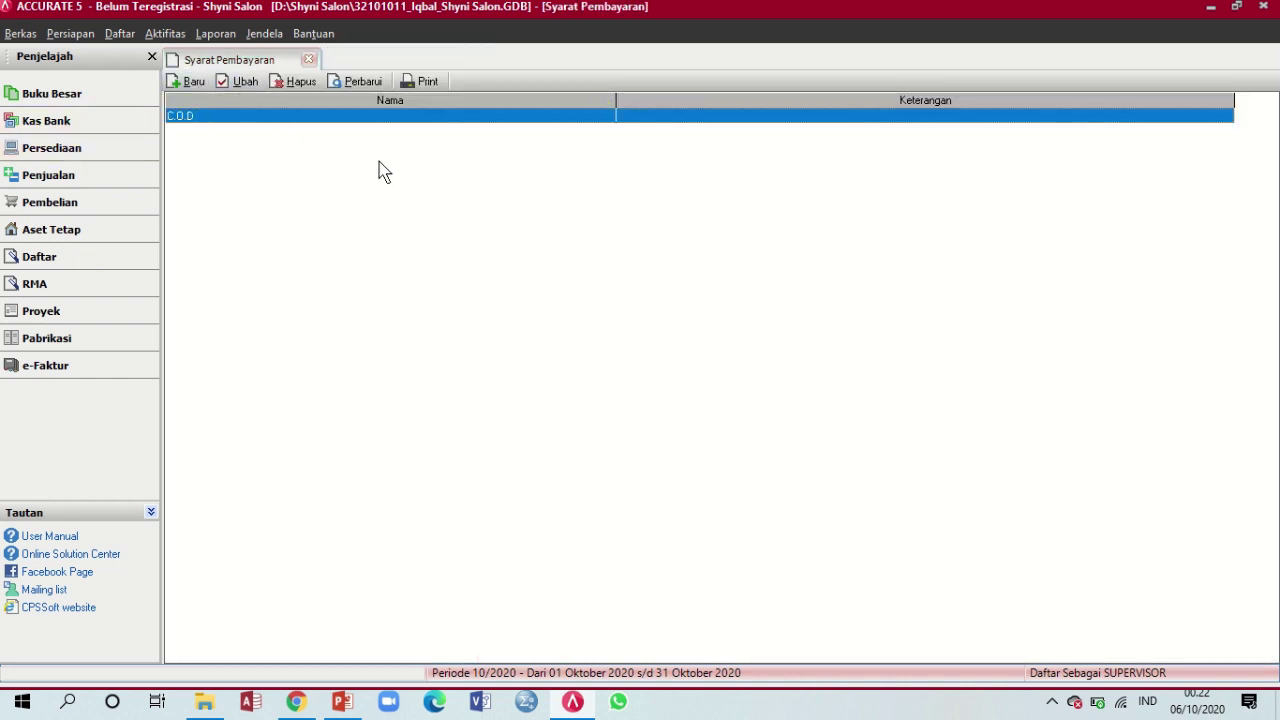
click(191, 88)
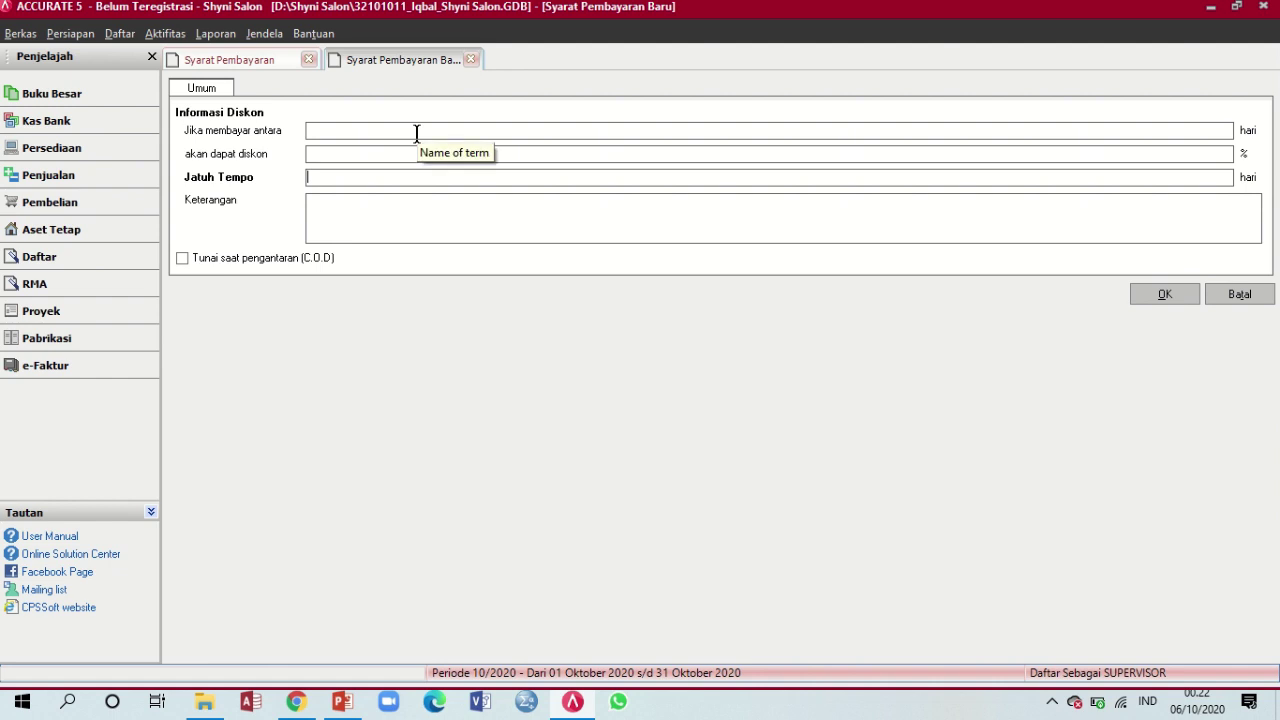
Save a new payment term with 0 early-payment days, 0% discount and due in 30 days
click(1222, 130)
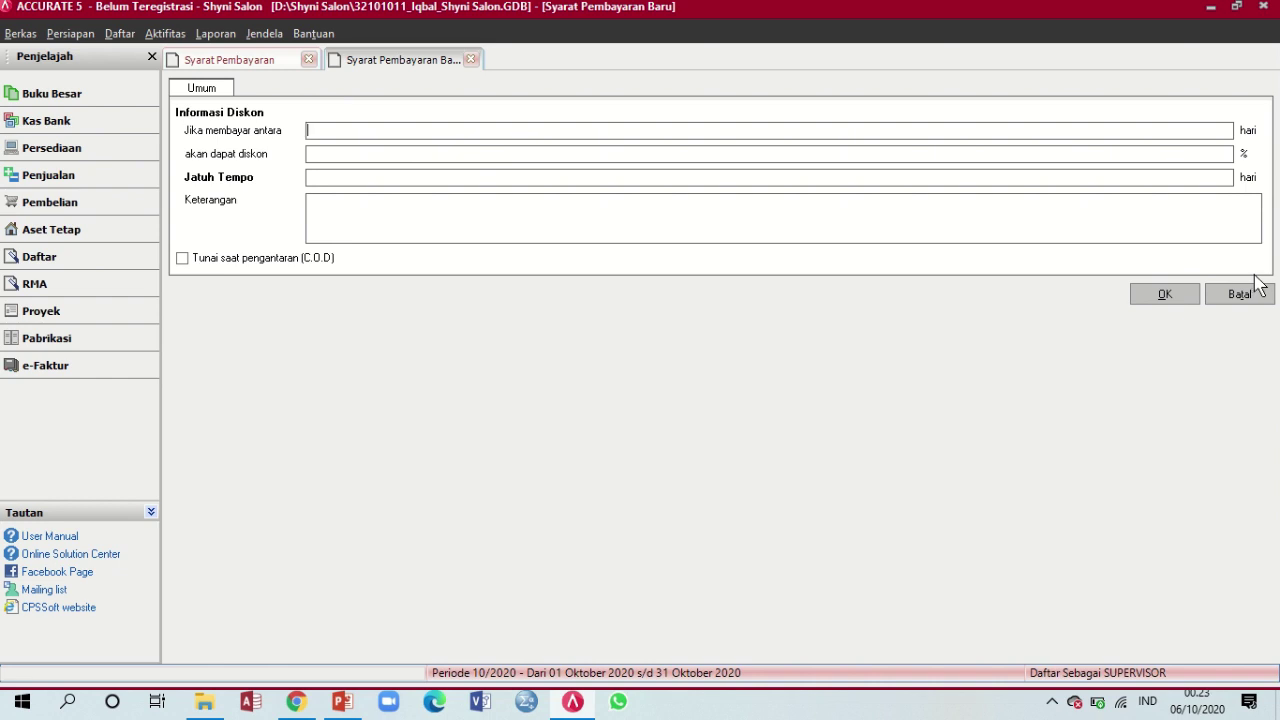
text(0)
key(Tab)
key(Tab)
text(30)
key(Tab)
click(1189, 296)
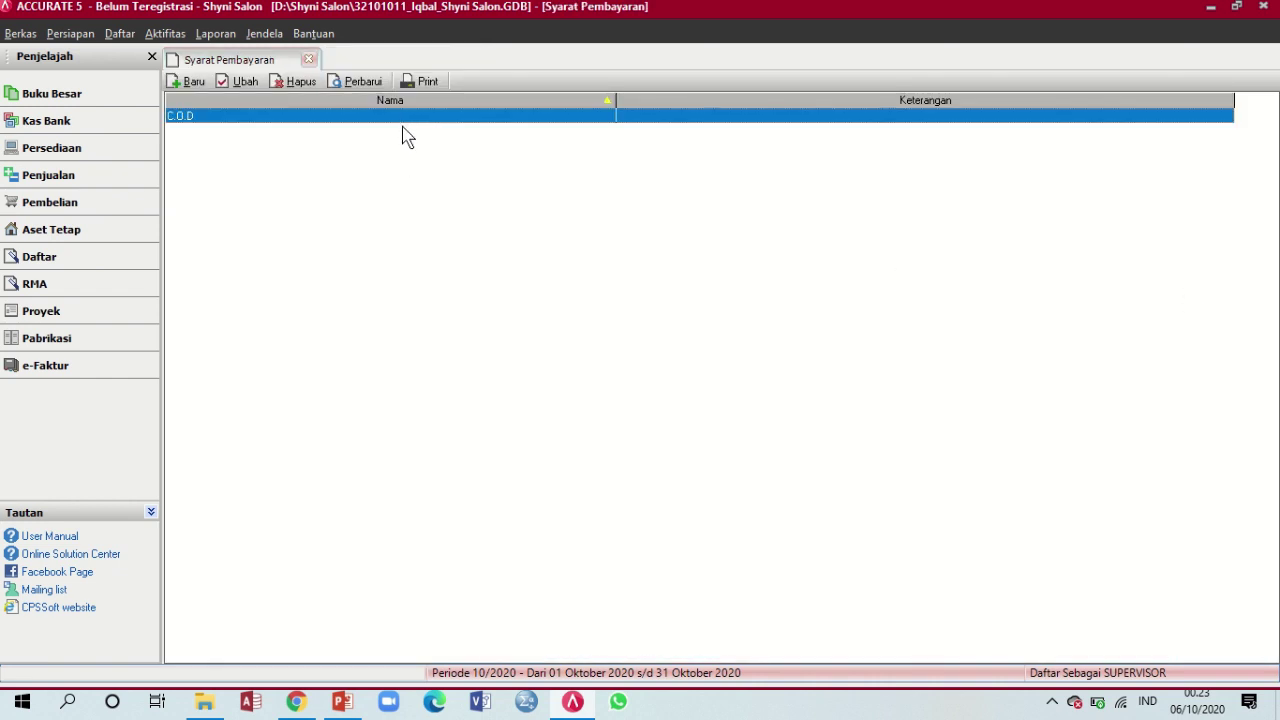
Refresh and sort the list so Net 30 shows beside C.O.D, then close it
click(358, 85)
click(316, 132)
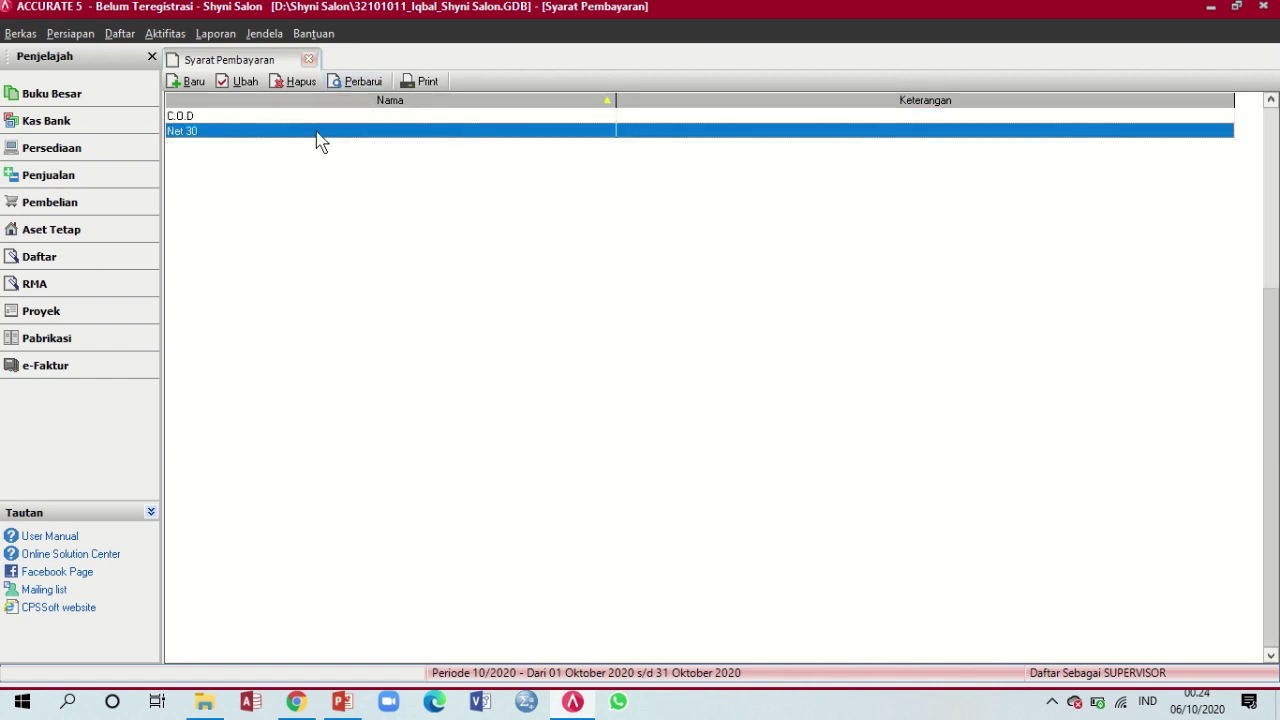
click(252, 119)
click(254, 128)
click(254, 118)
click(254, 133)
click(326, 99)
click(309, 61)
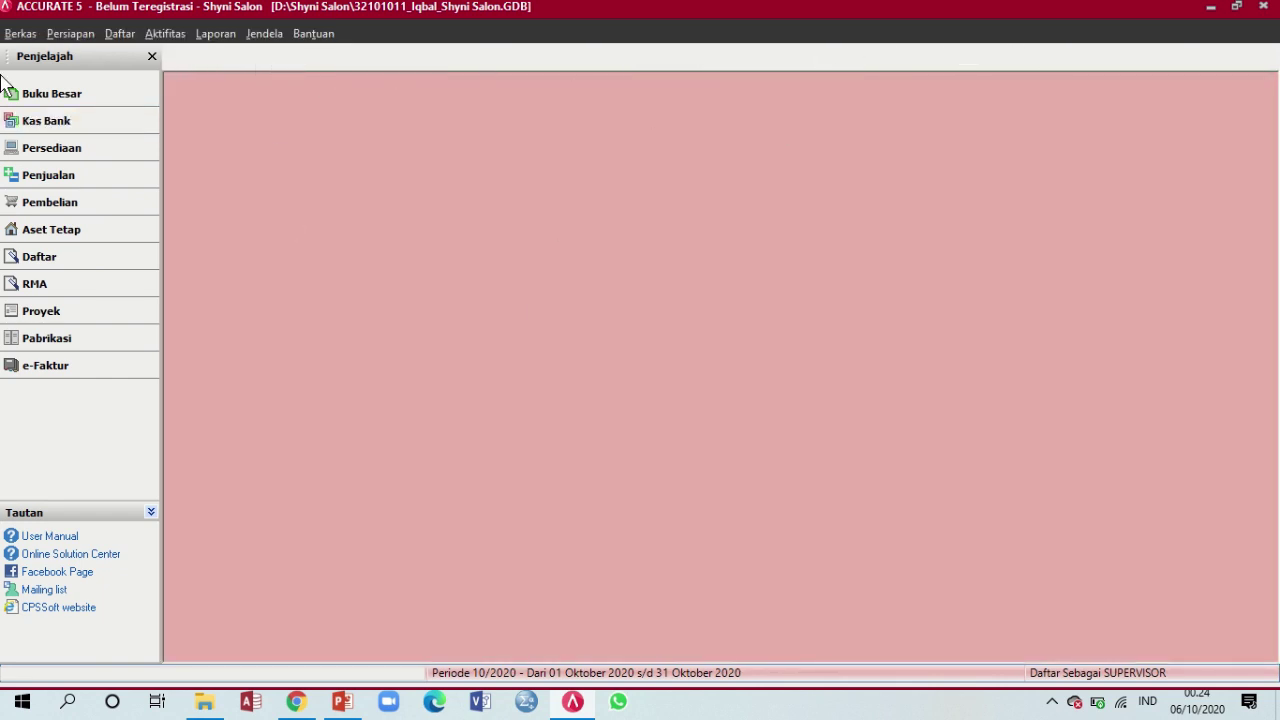
click(352, 710)
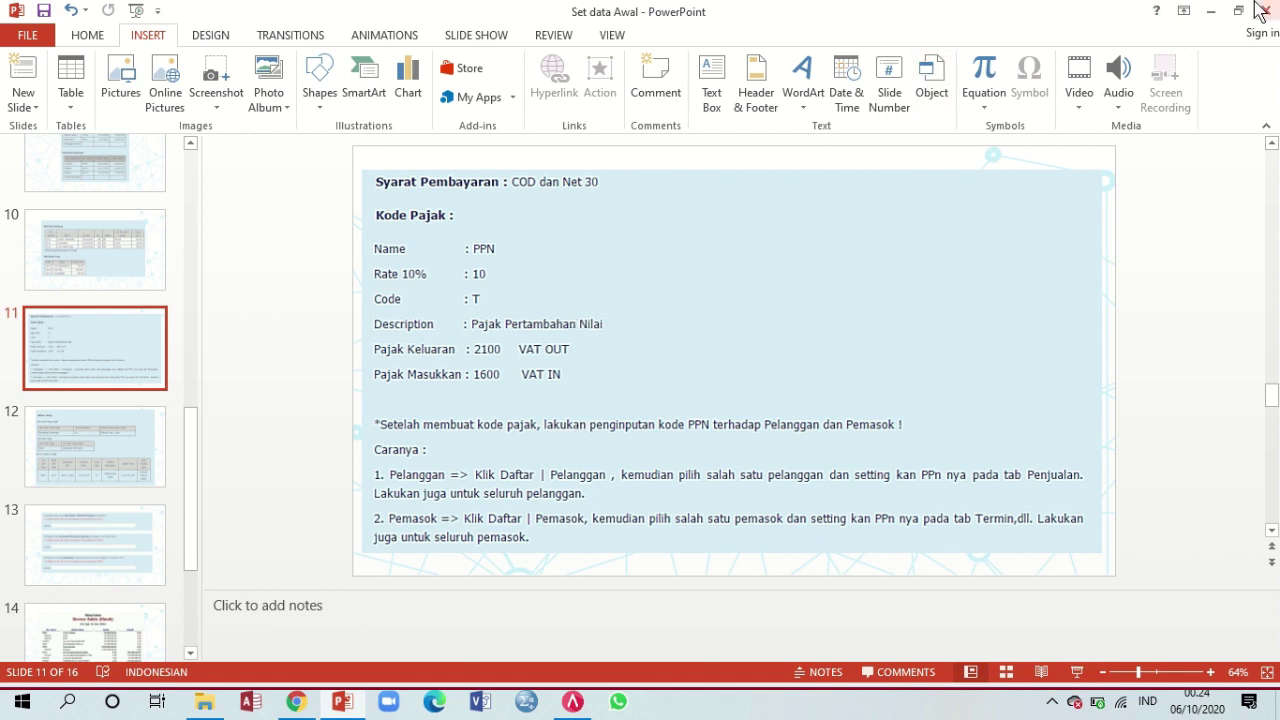
Open Daftar > Daftar Lain > Kode Pajak and begin a blank tax code
click(1210, 10)
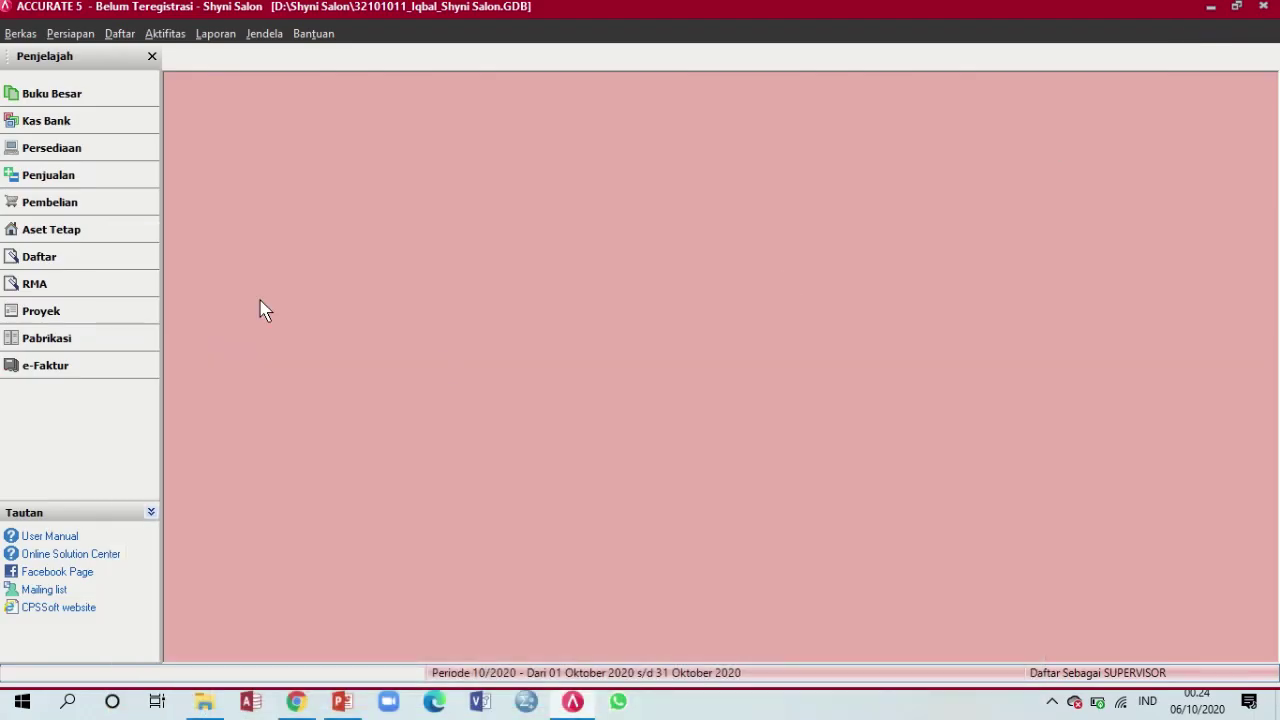
click(119, 33)
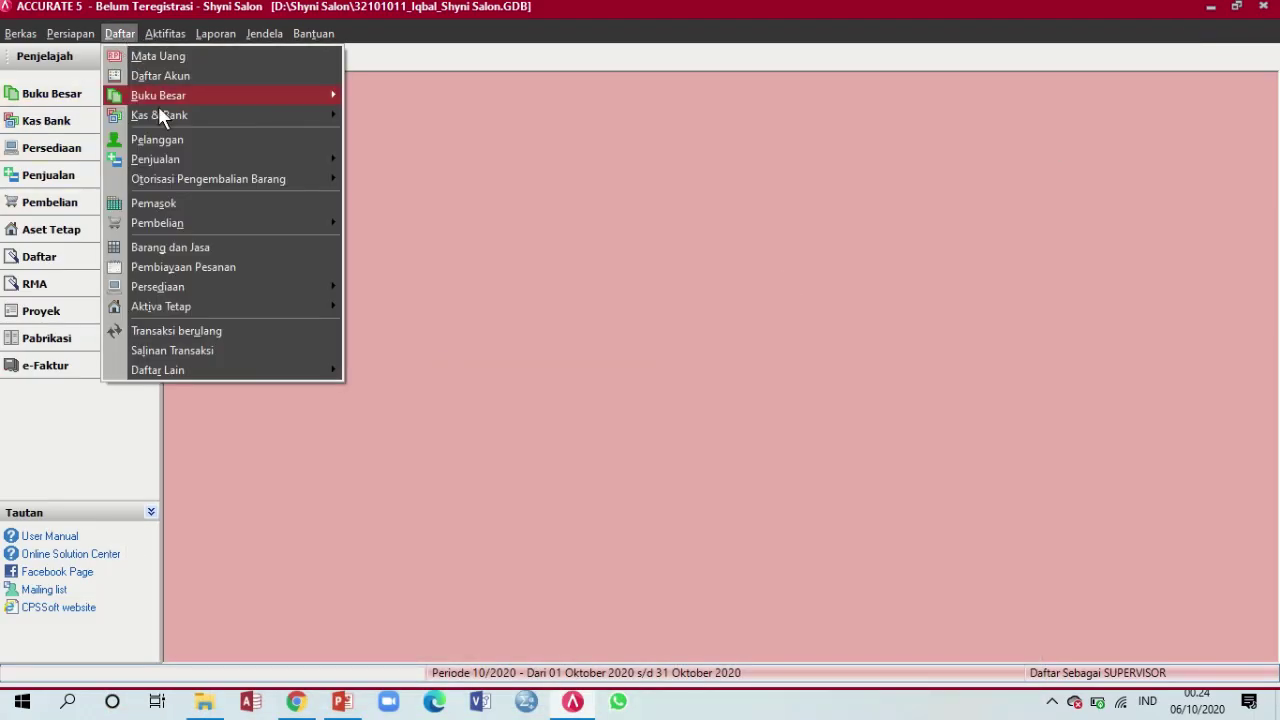
mouse_move(300, 372)
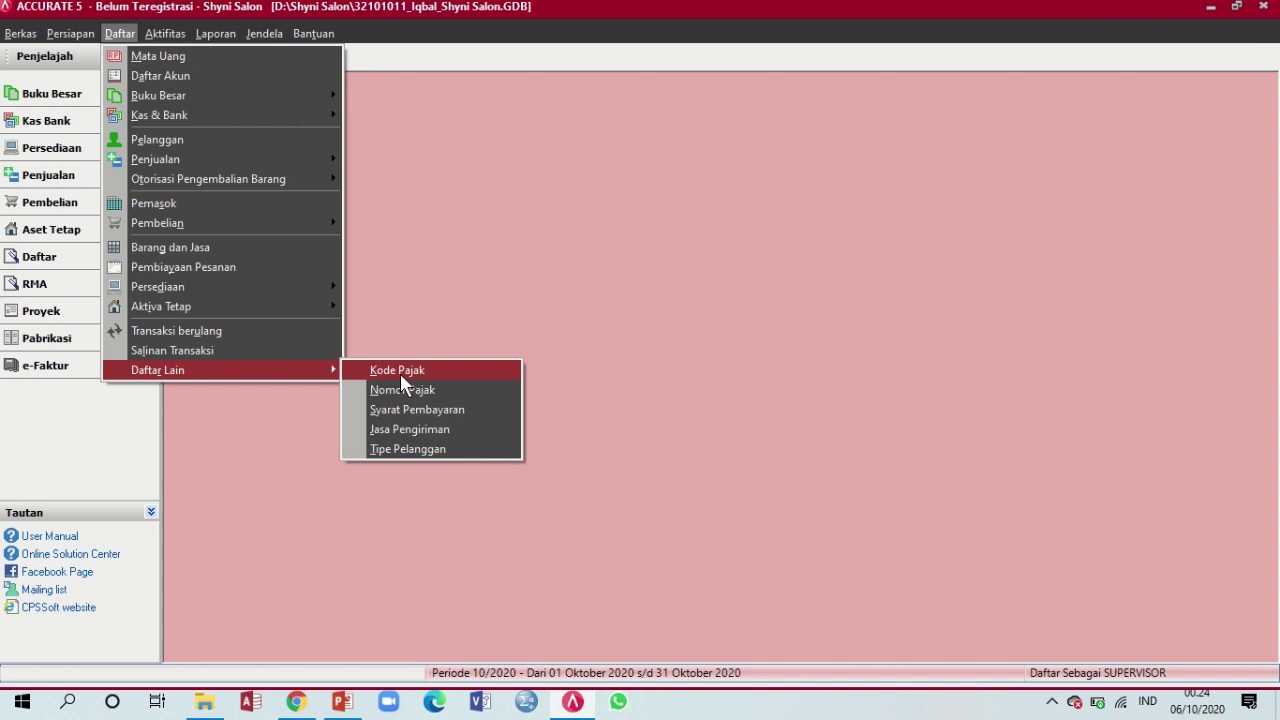
click(400, 380)
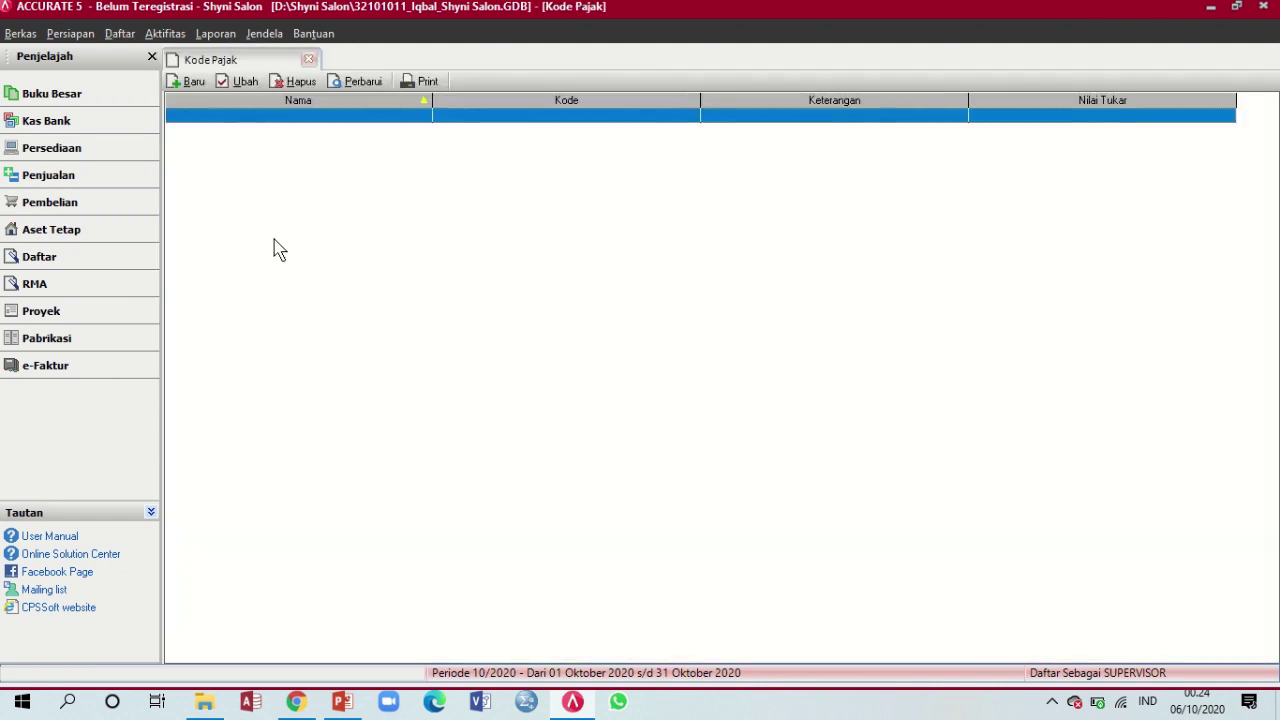
click(190, 98)
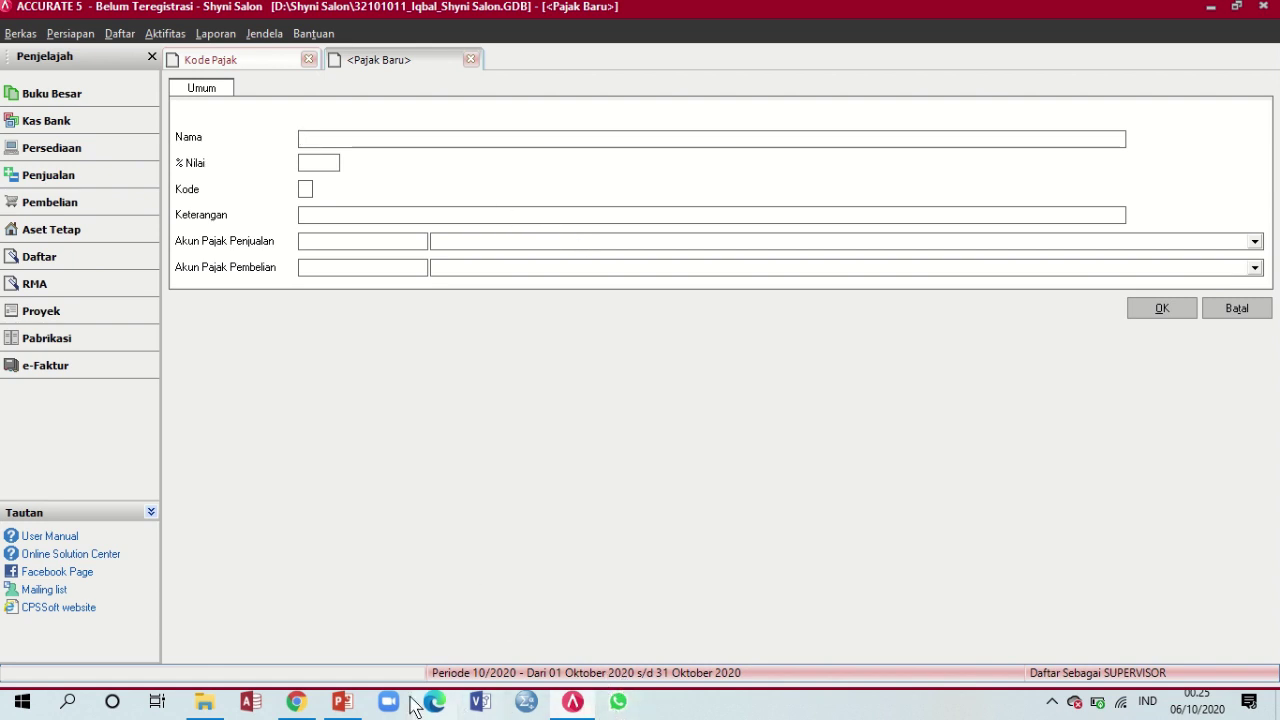
Fill the tax code: name PPN, rate 10, code T, description 'Pajak Pertambahan Nilai'
click(342, 702)
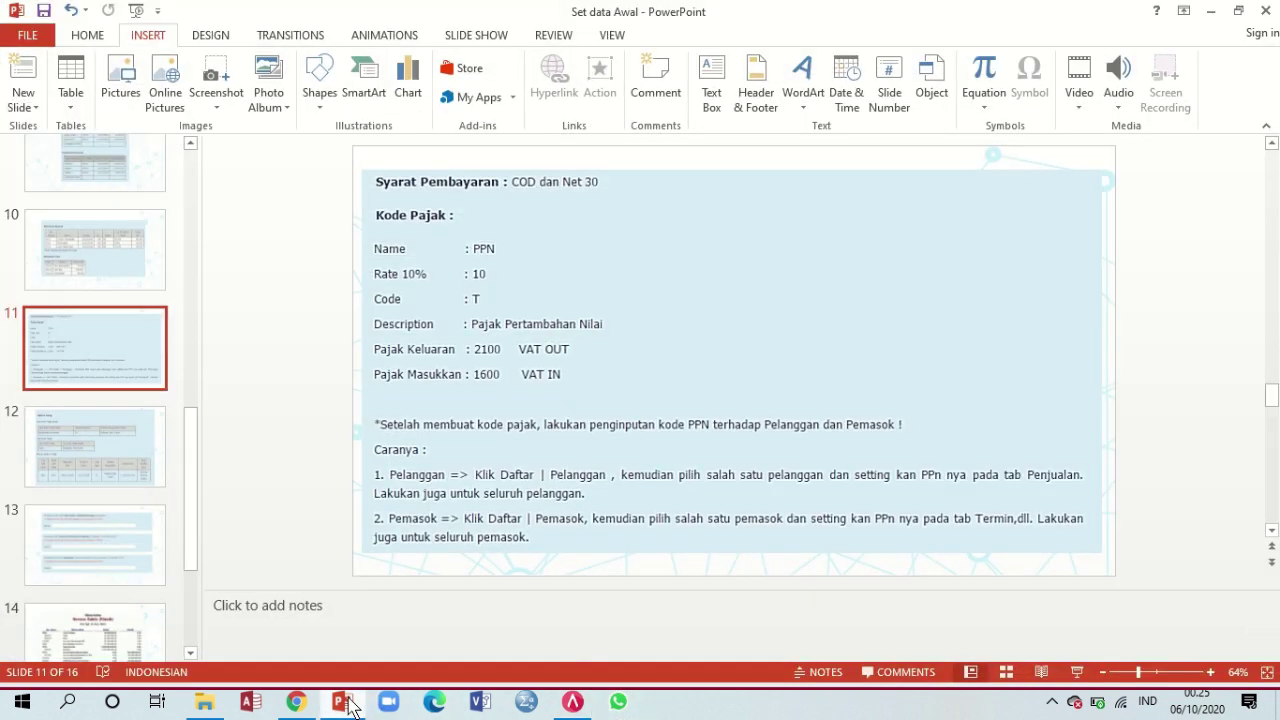
click(342, 702)
text(PPN)
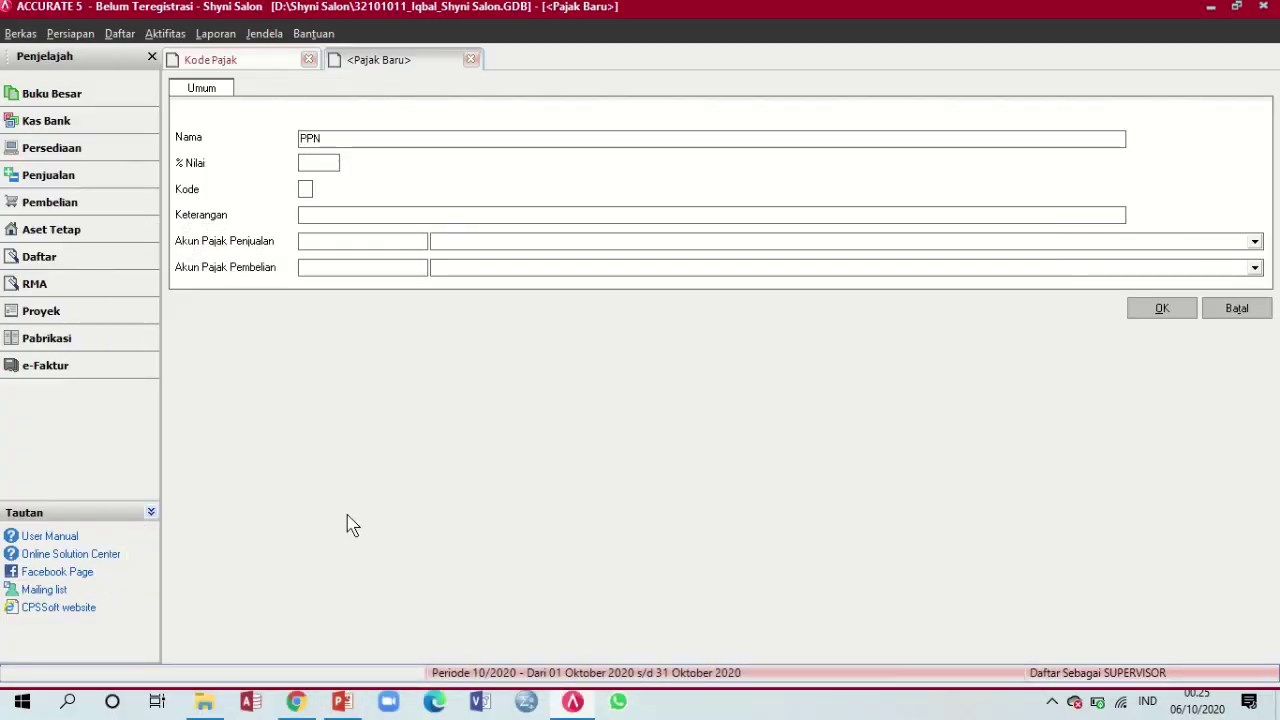
key(Tab)
text(10)
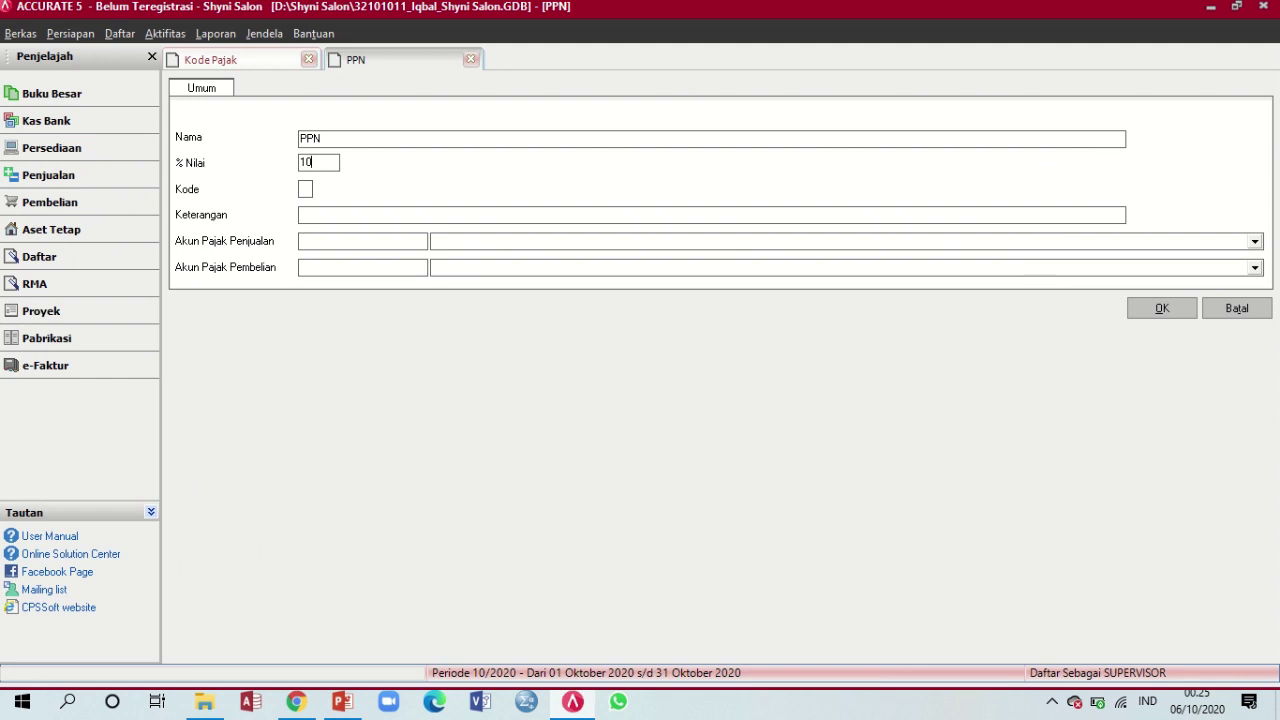
click(311, 189)
text(T)
click(343, 708)
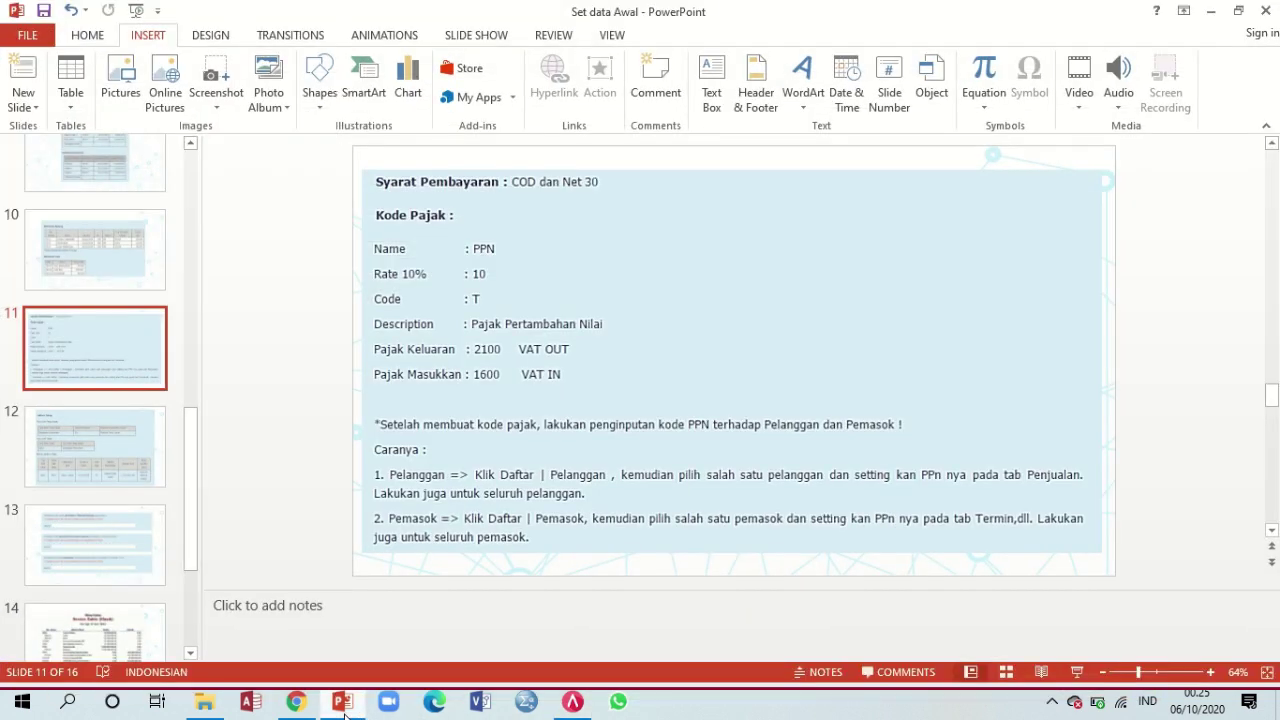
click(343, 708)
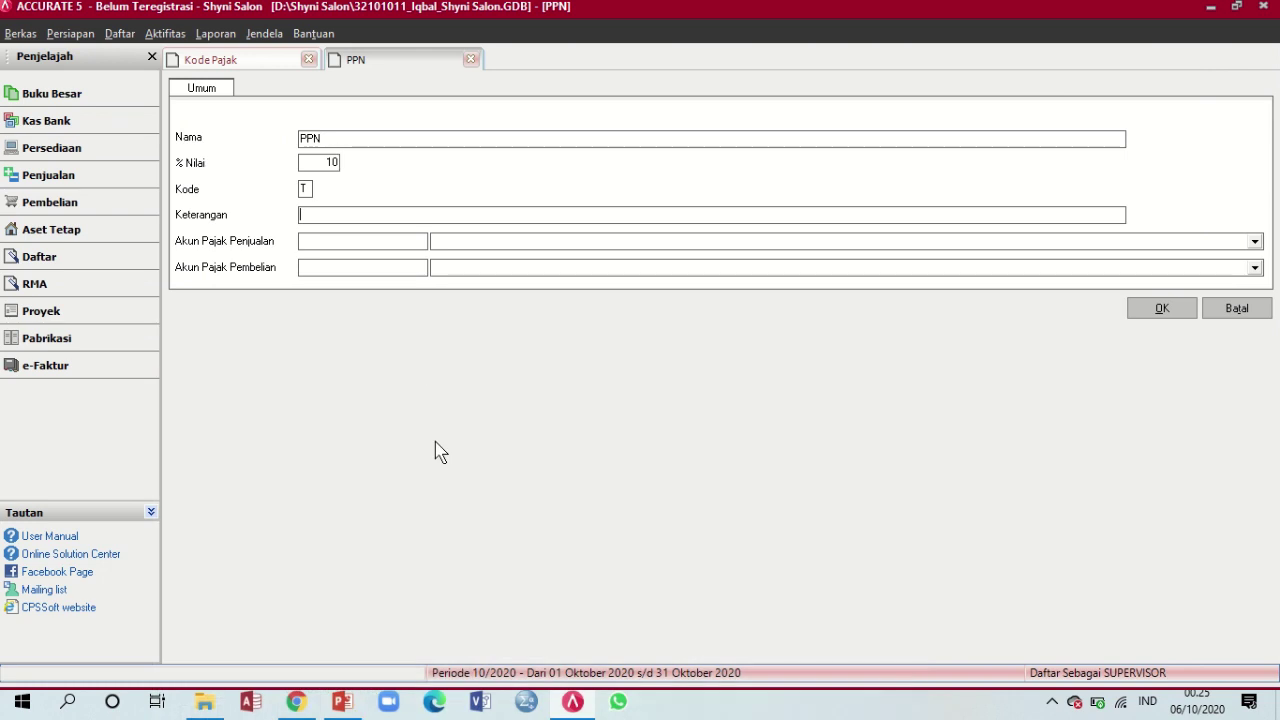
key(Tab)
text(Pajak Pertambahan Nilai)
Set the PPN sales tax account to 2100 PPn Keluaran
click(507, 245)
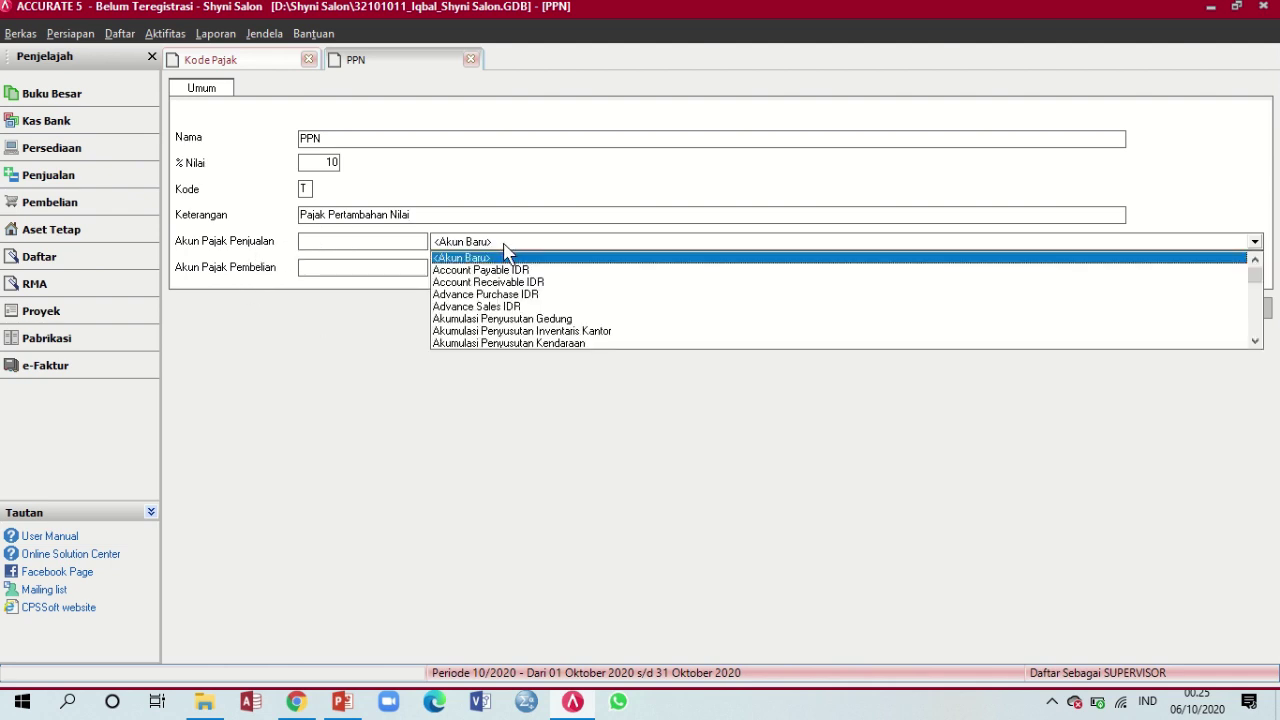
click(388, 241)
scroll(911, 318, down, 2)
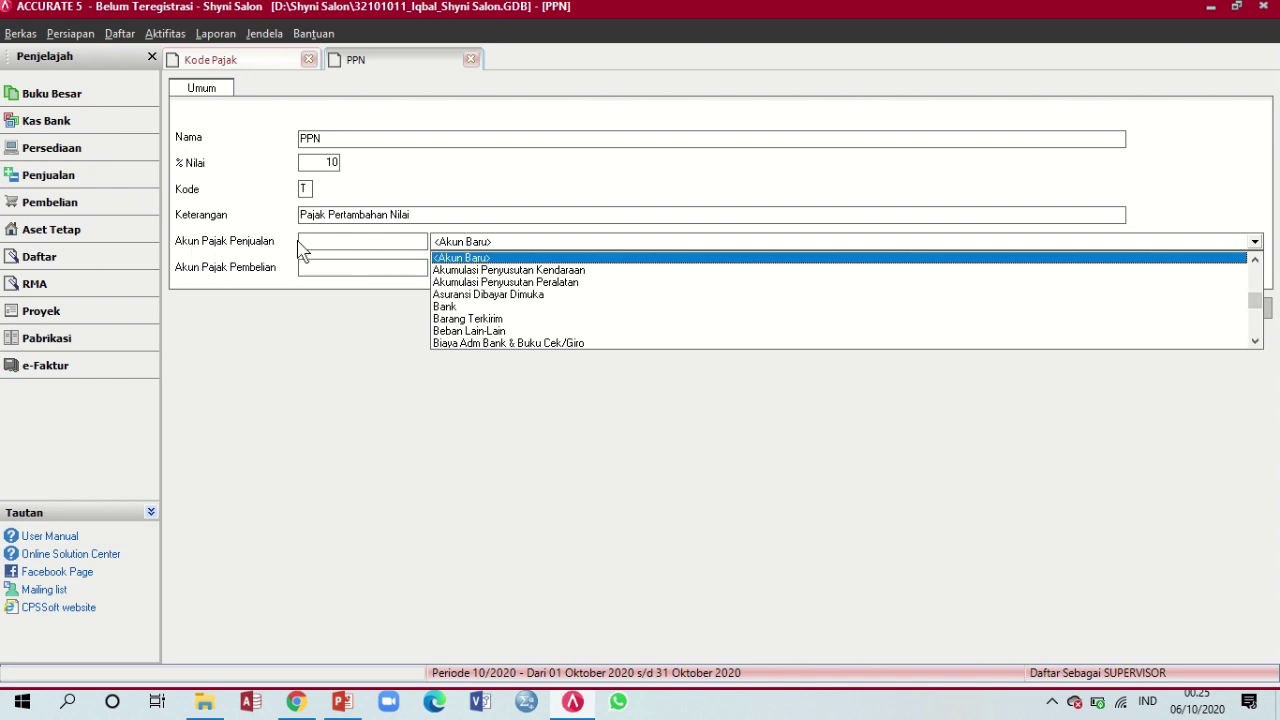
click(1259, 323)
click(1259, 323)
click(1259, 323)
click(1259, 323)
click(1259, 323)
click(1259, 323)
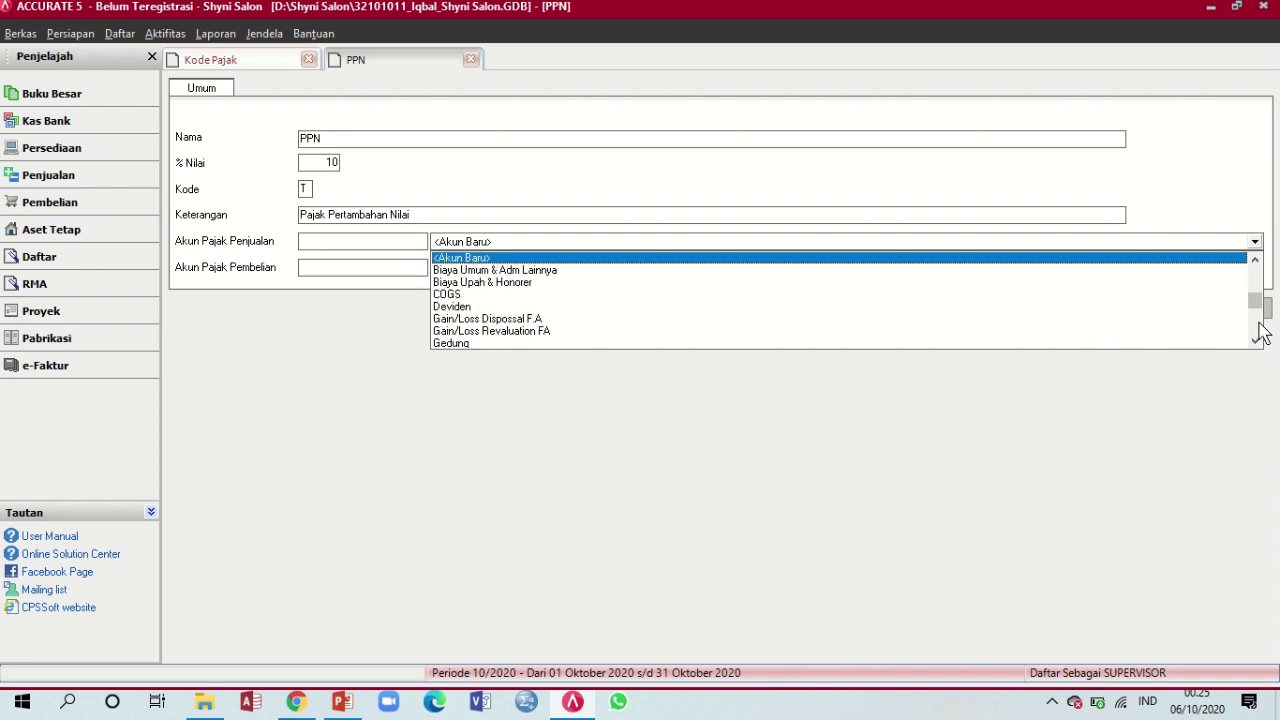
click(1259, 323)
click(1259, 323)
click(1259, 323)
click(1259, 323)
click(1259, 325)
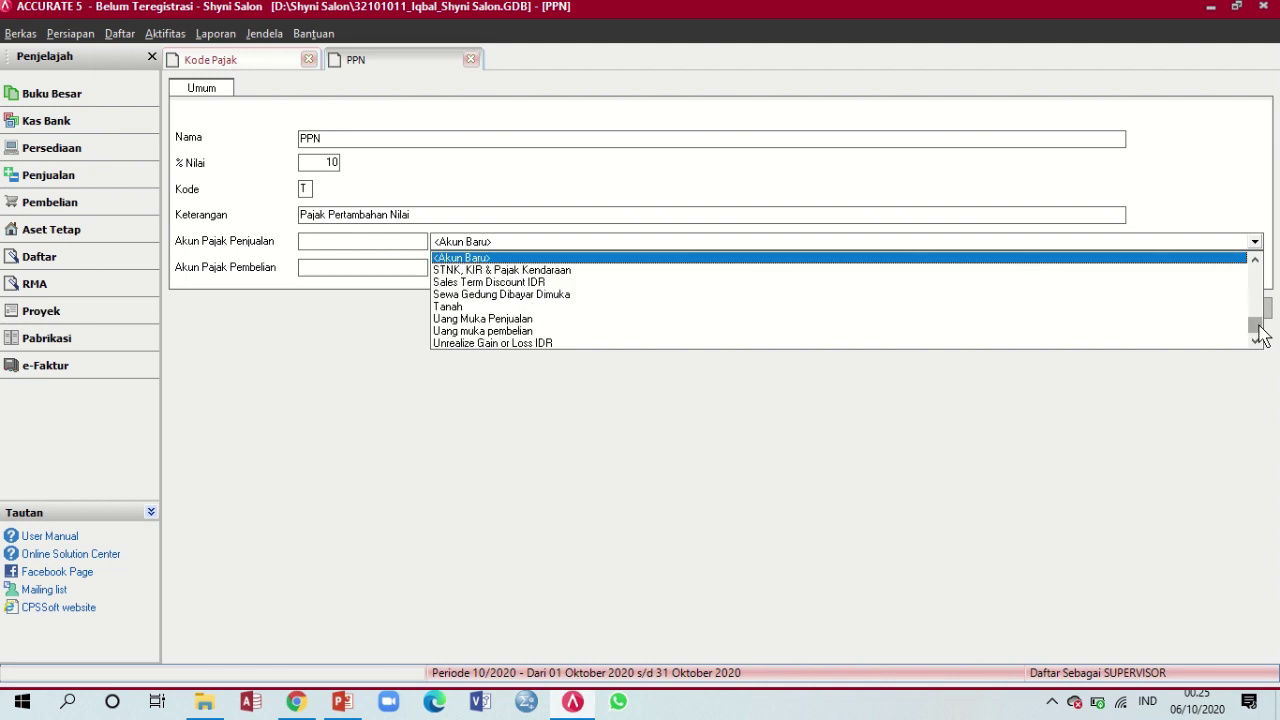
click(347, 247)
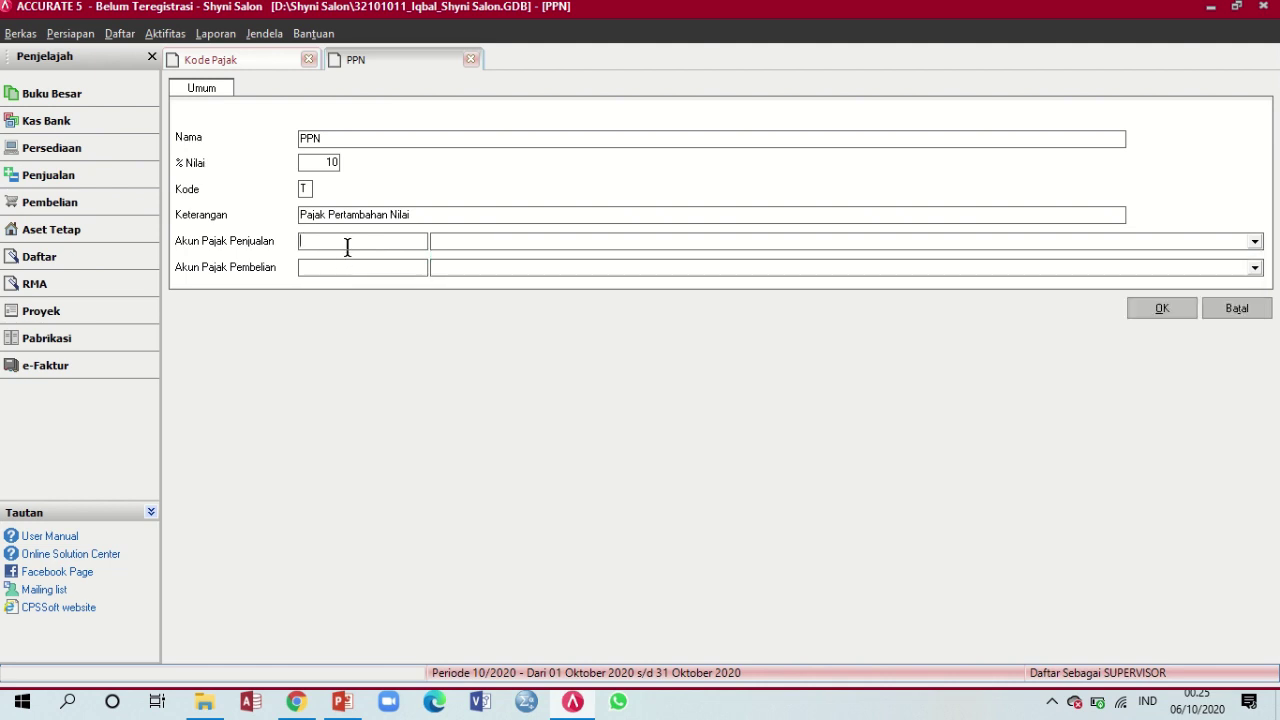
click(341, 703)
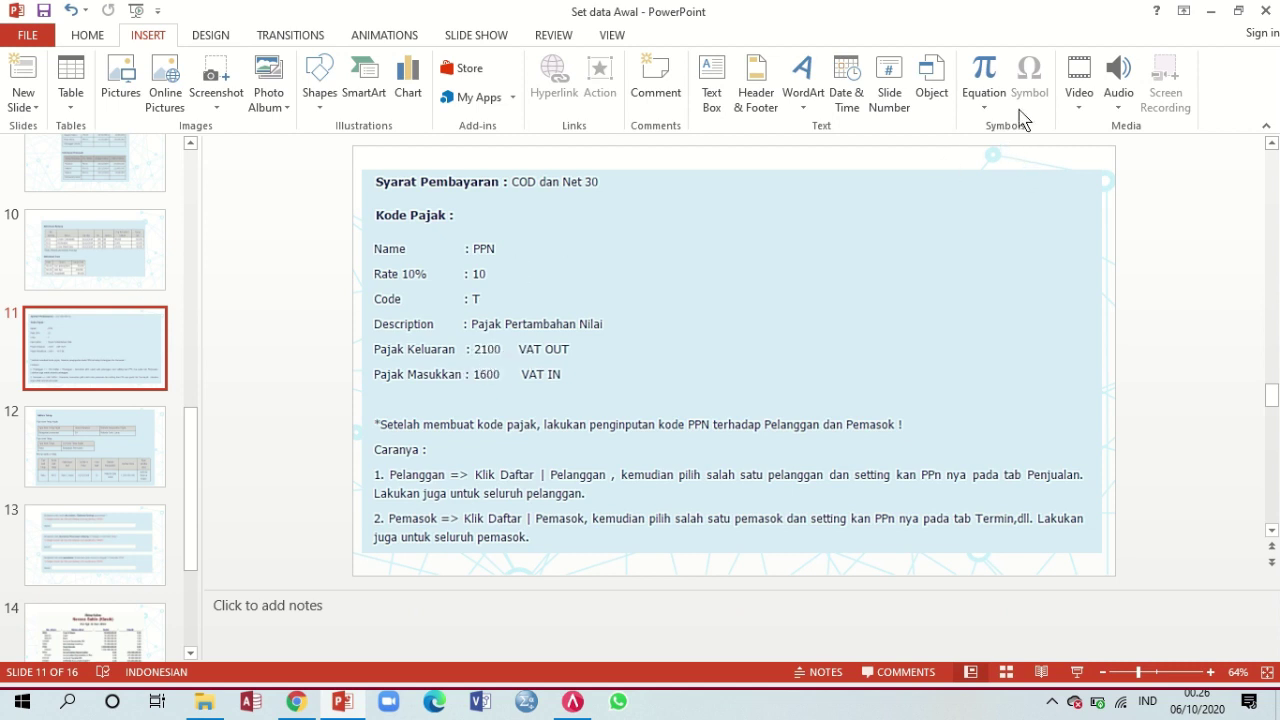
click(1210, 10)
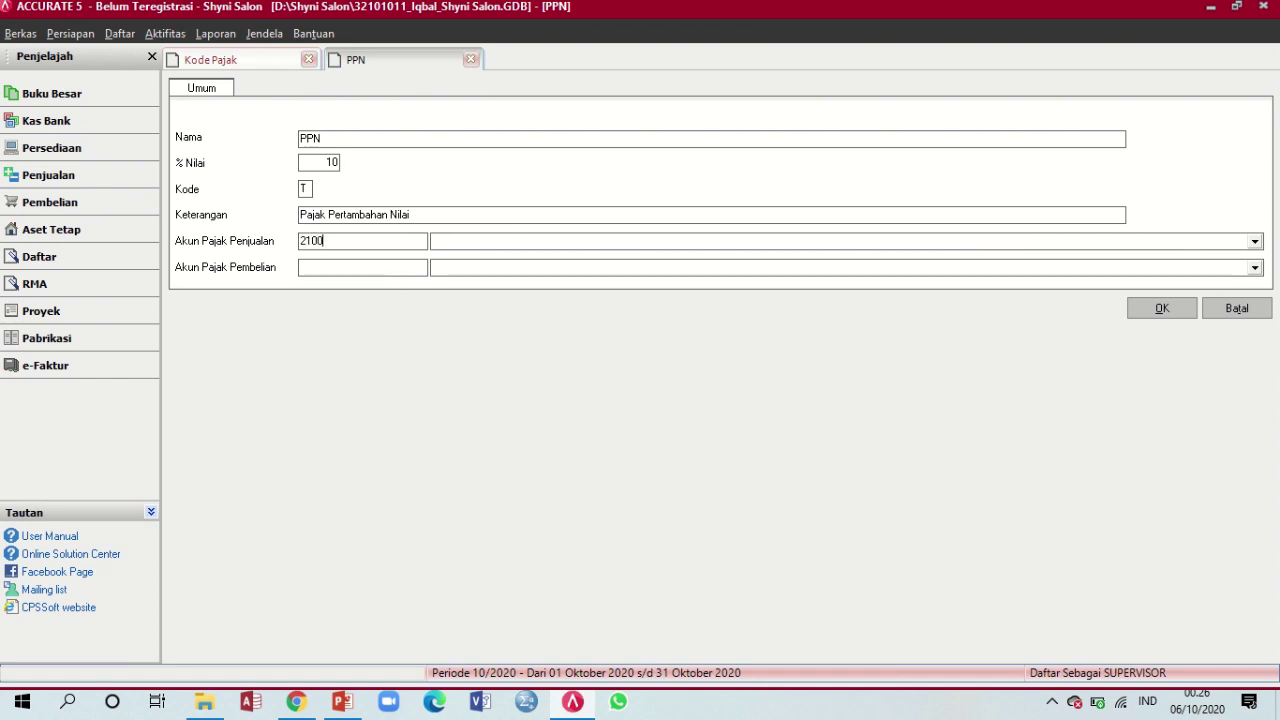
key(Tab)
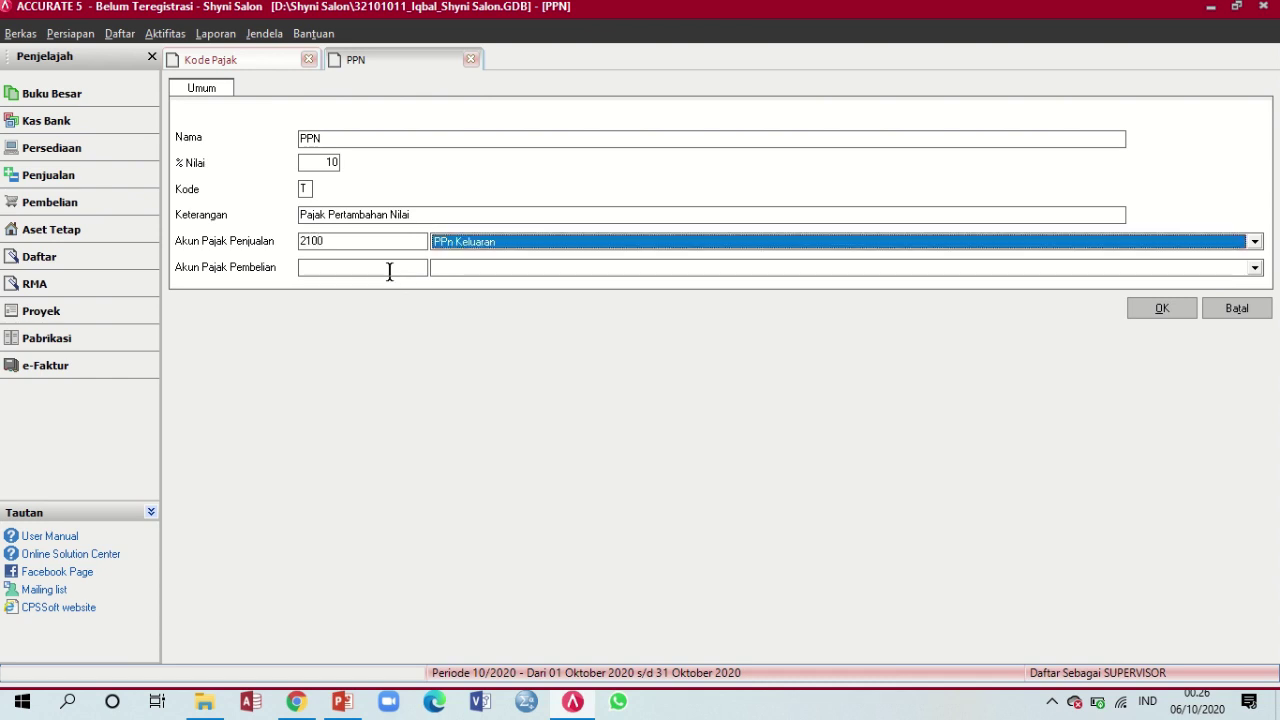
Set the PPN purchase tax account to 1600 PPn Masukan
click(390, 268)
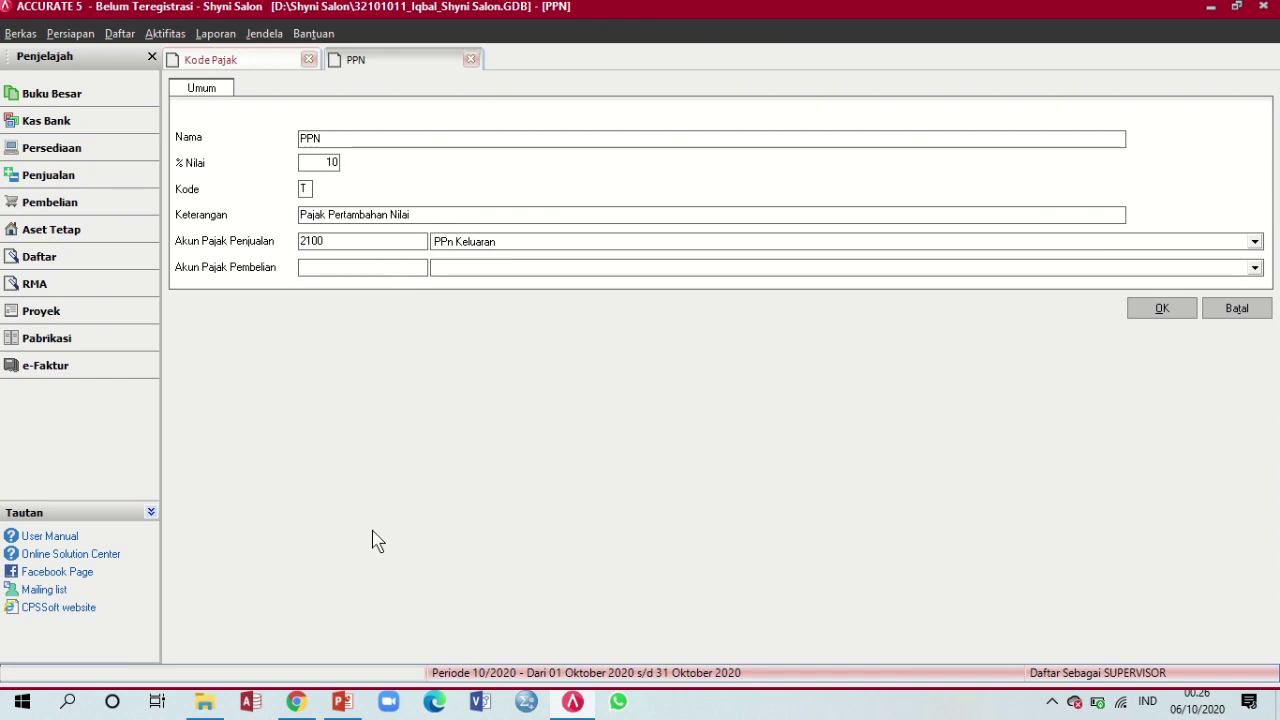
click(343, 704)
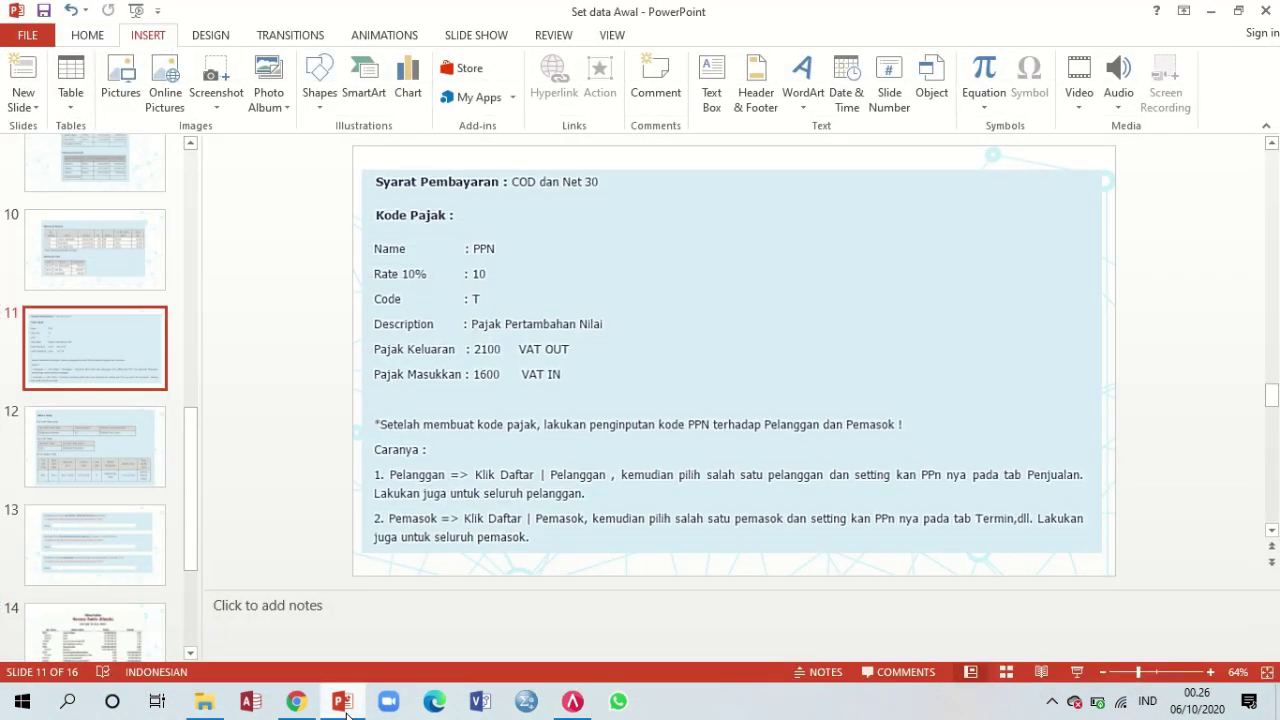
click(343, 704)
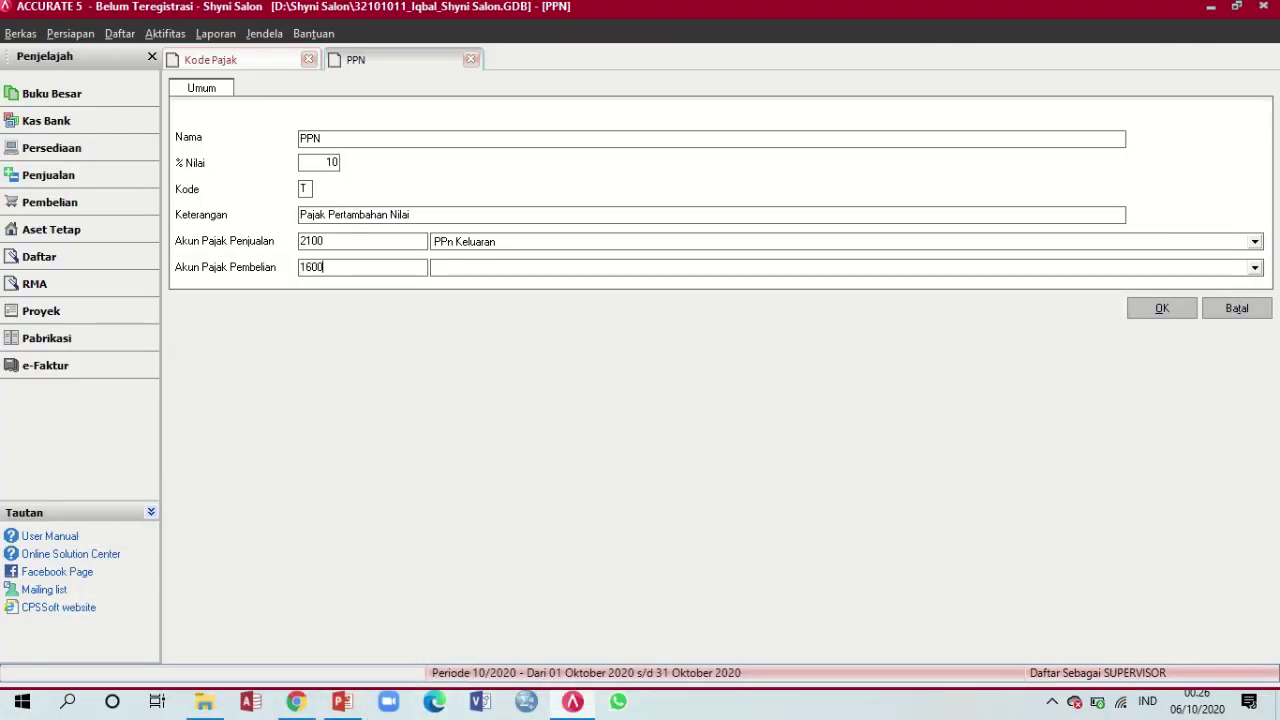
key(Tab)
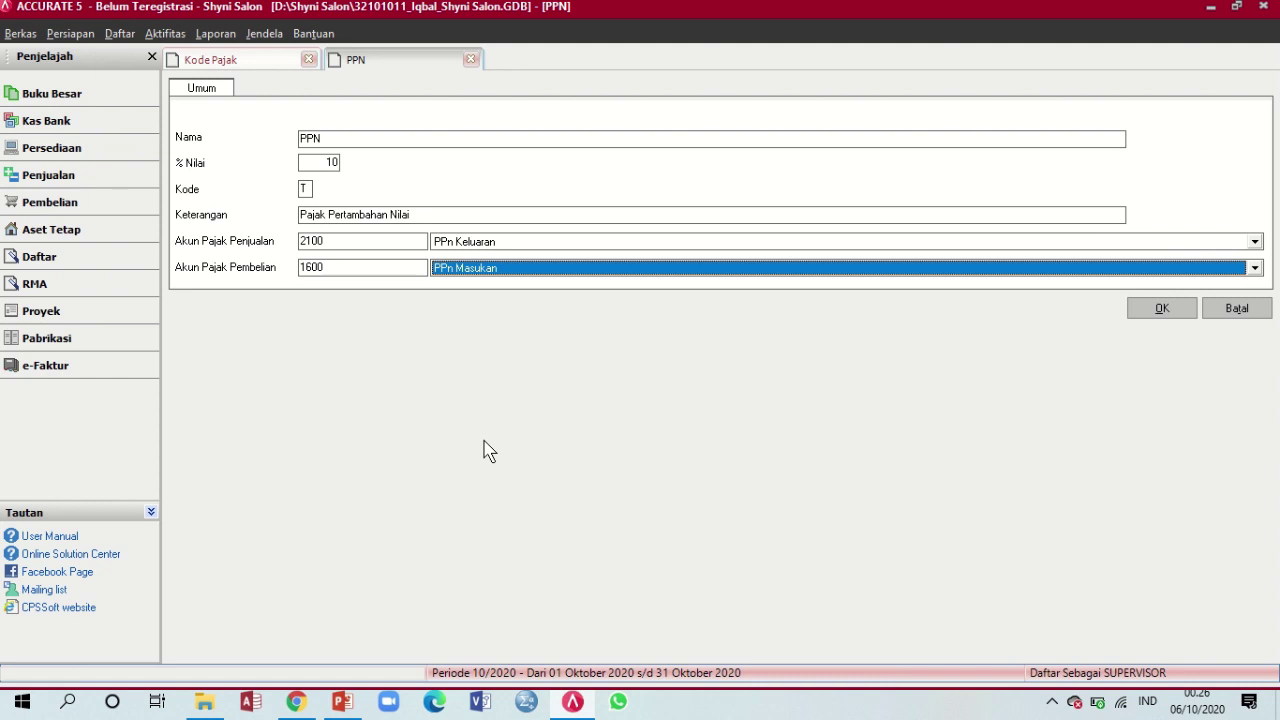
Verify the PPn Keluaran sales account, save the PPN tax code, and close the list
click(617, 246)
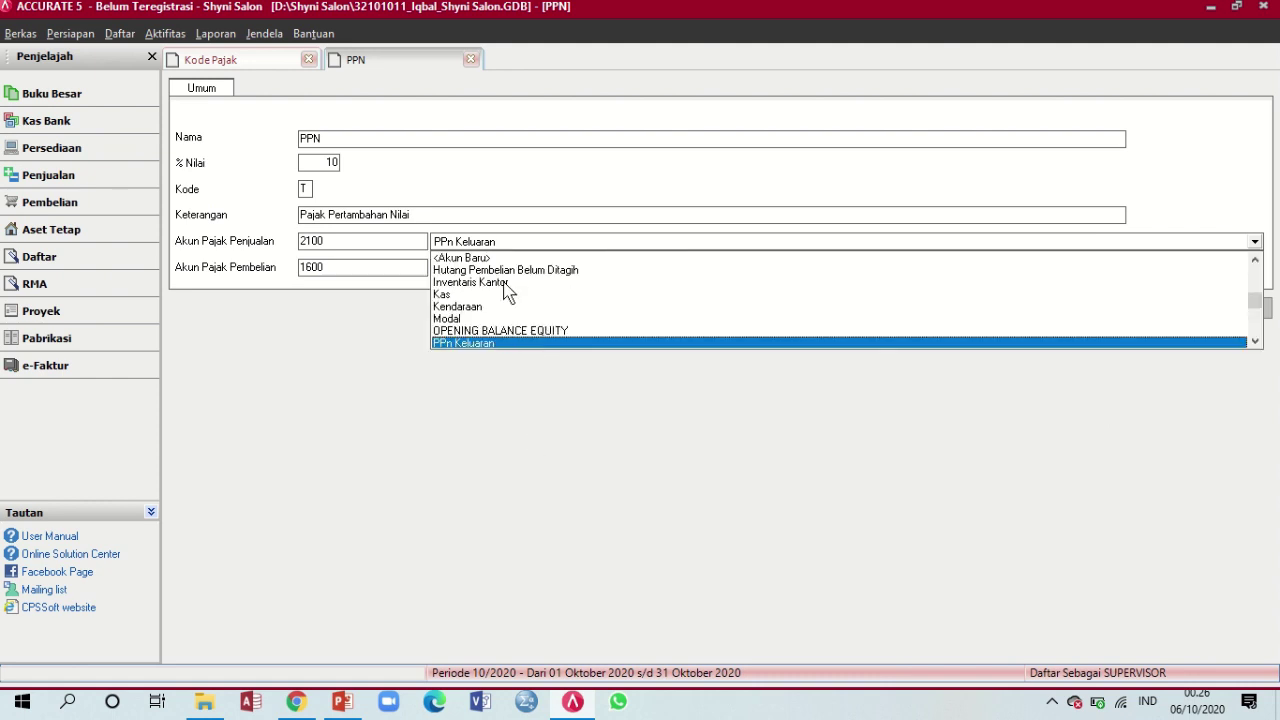
click(480, 347)
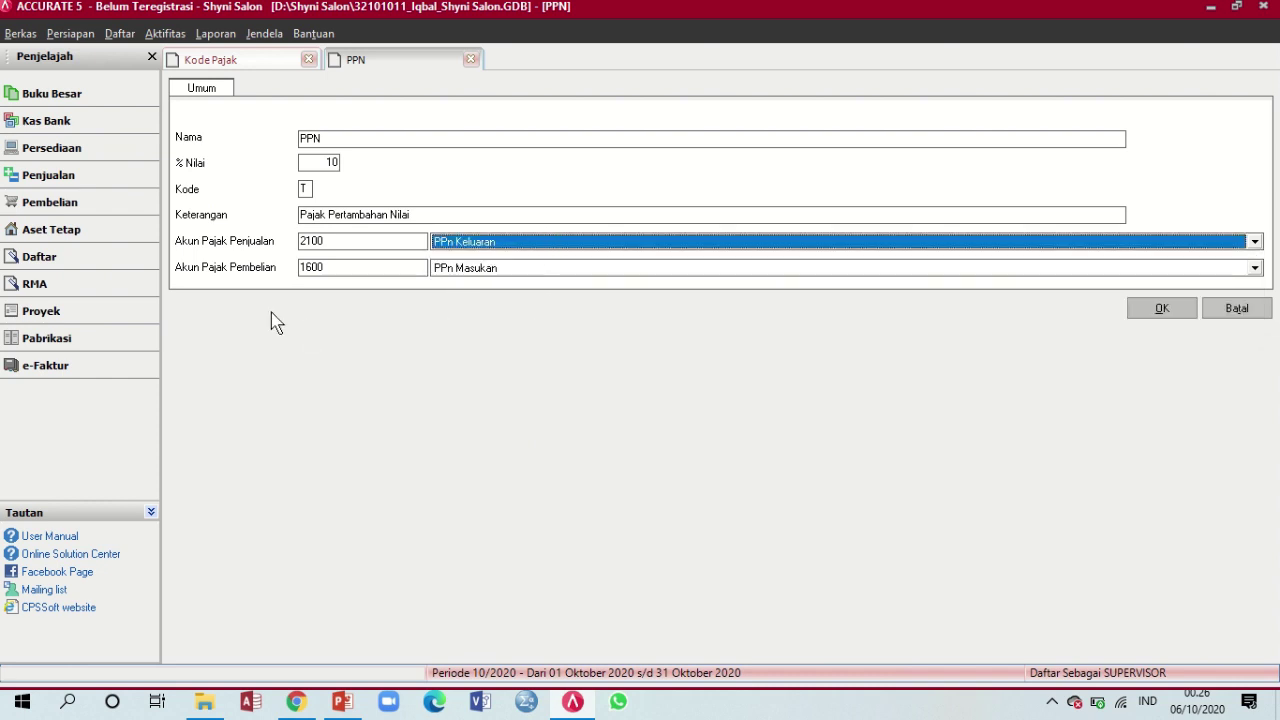
click(1163, 310)
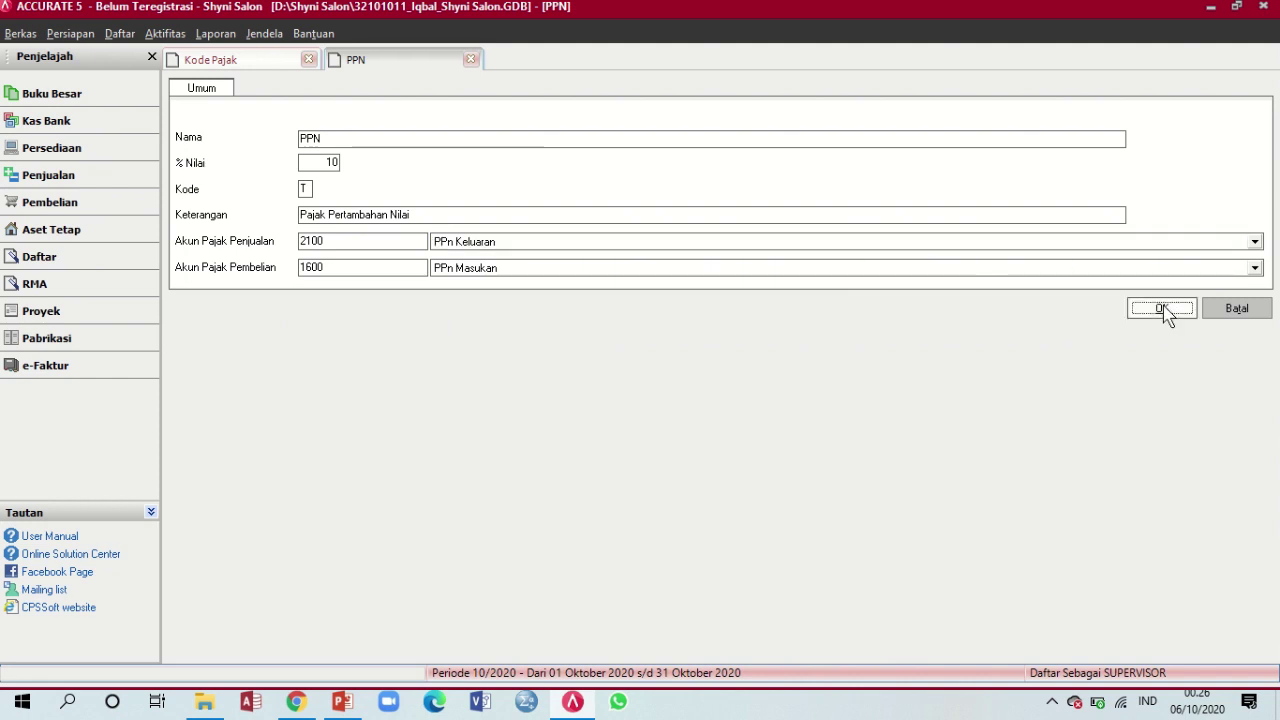
click(357, 86)
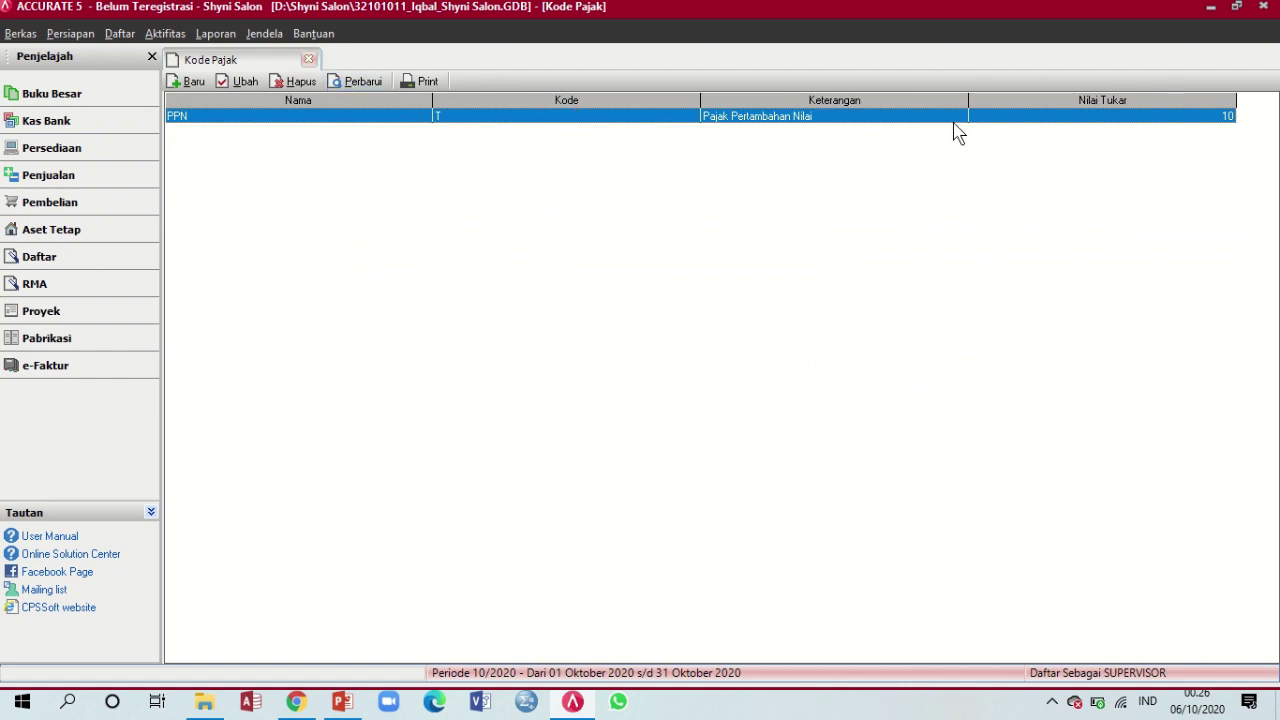
click(308, 60)
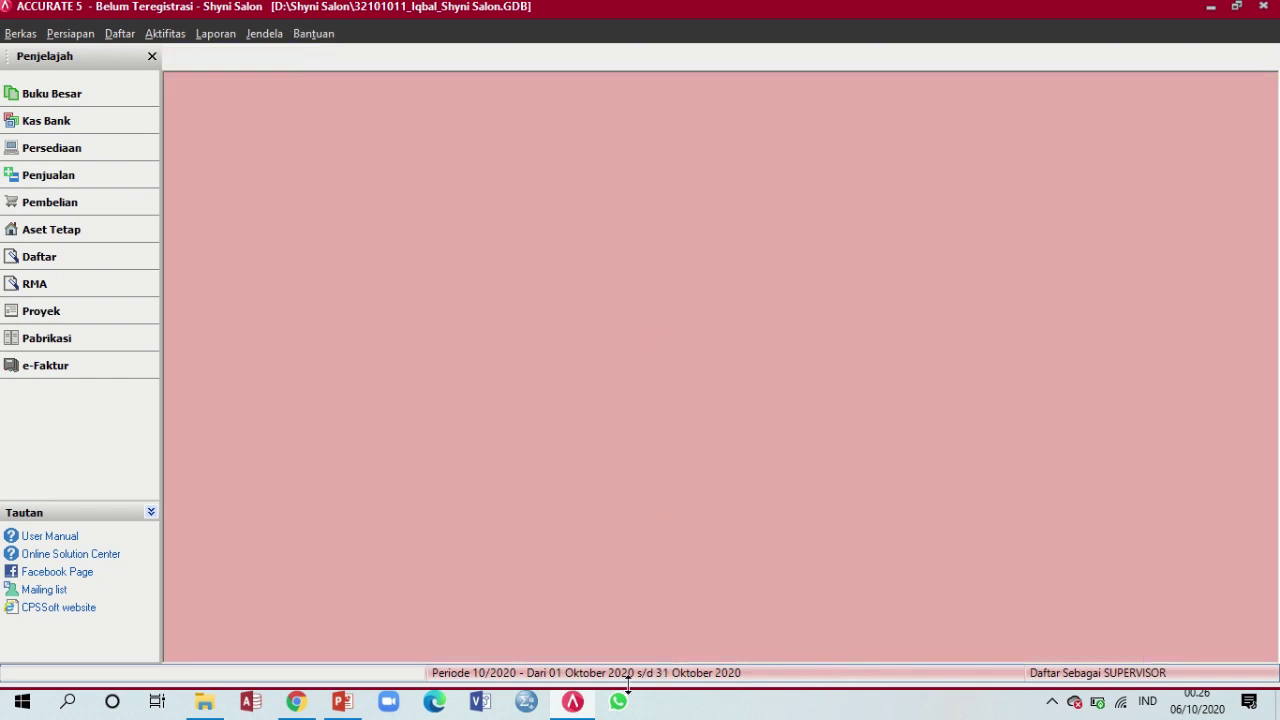
click(342, 702)
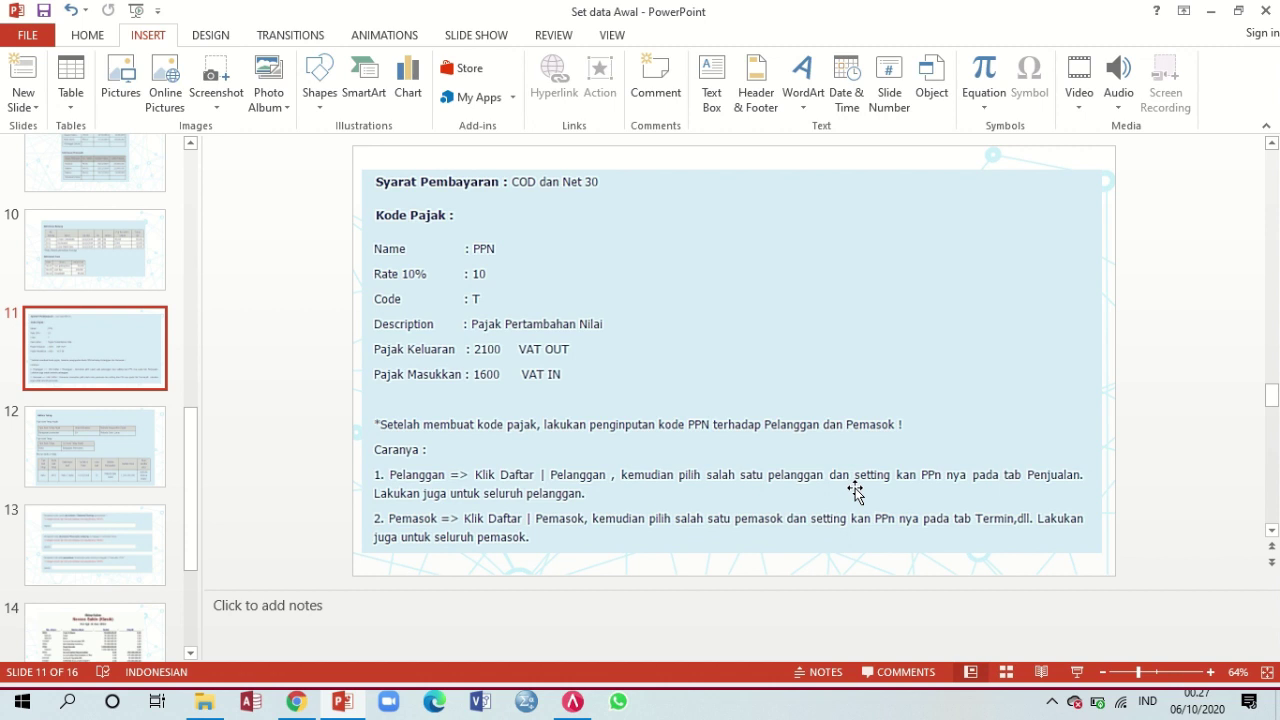
click(572, 702)
Open the Pelanggan list and edit customer 1000 Pelanggan Umum
click(119, 33)
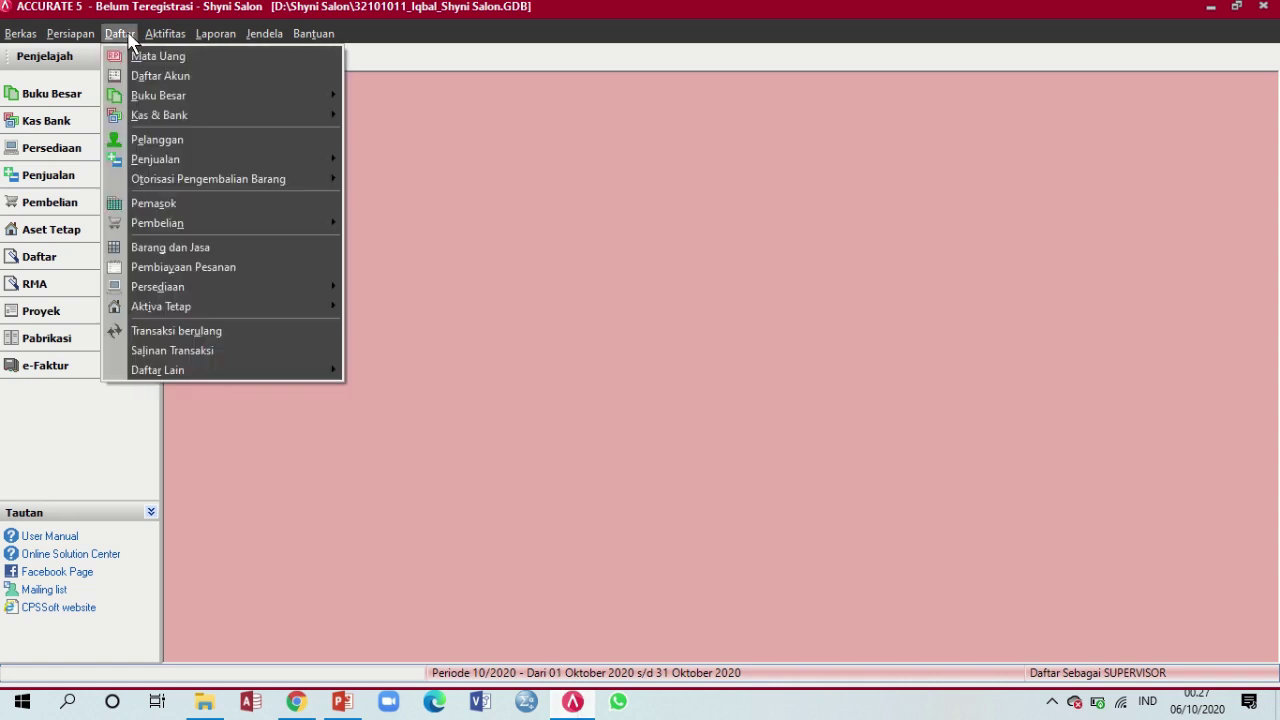
click(205, 139)
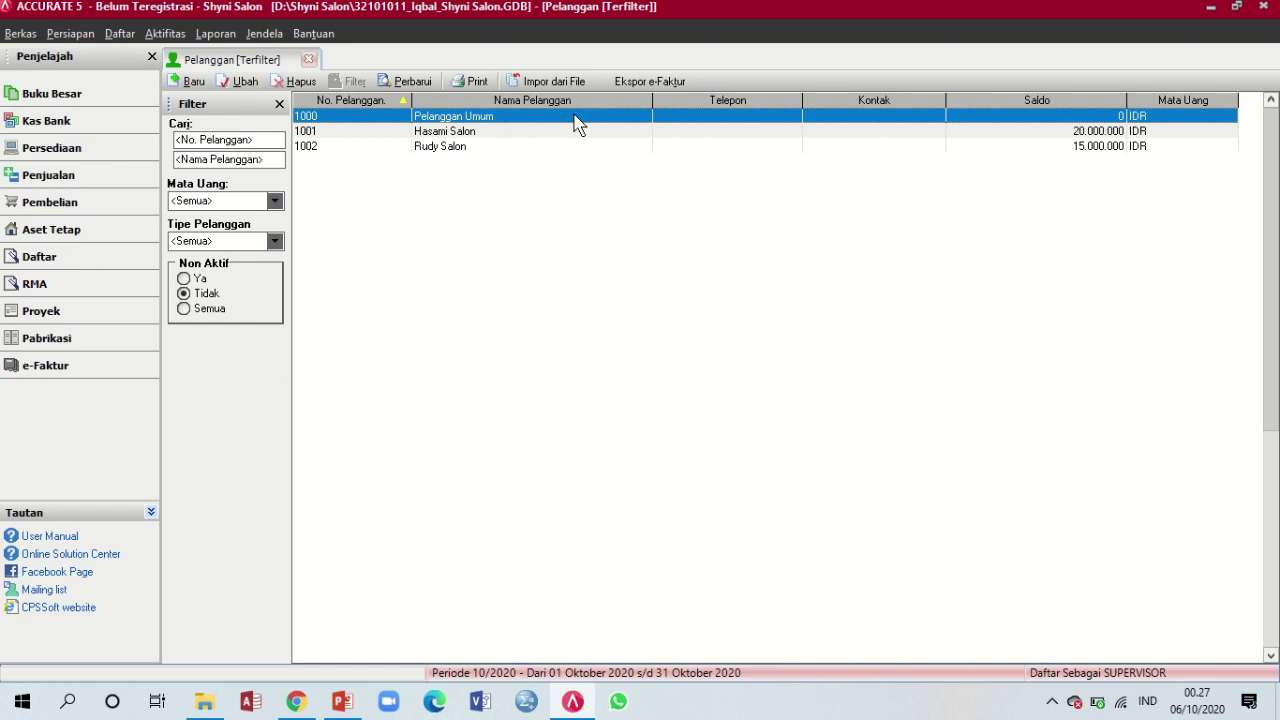
mouse_move(533, 5)
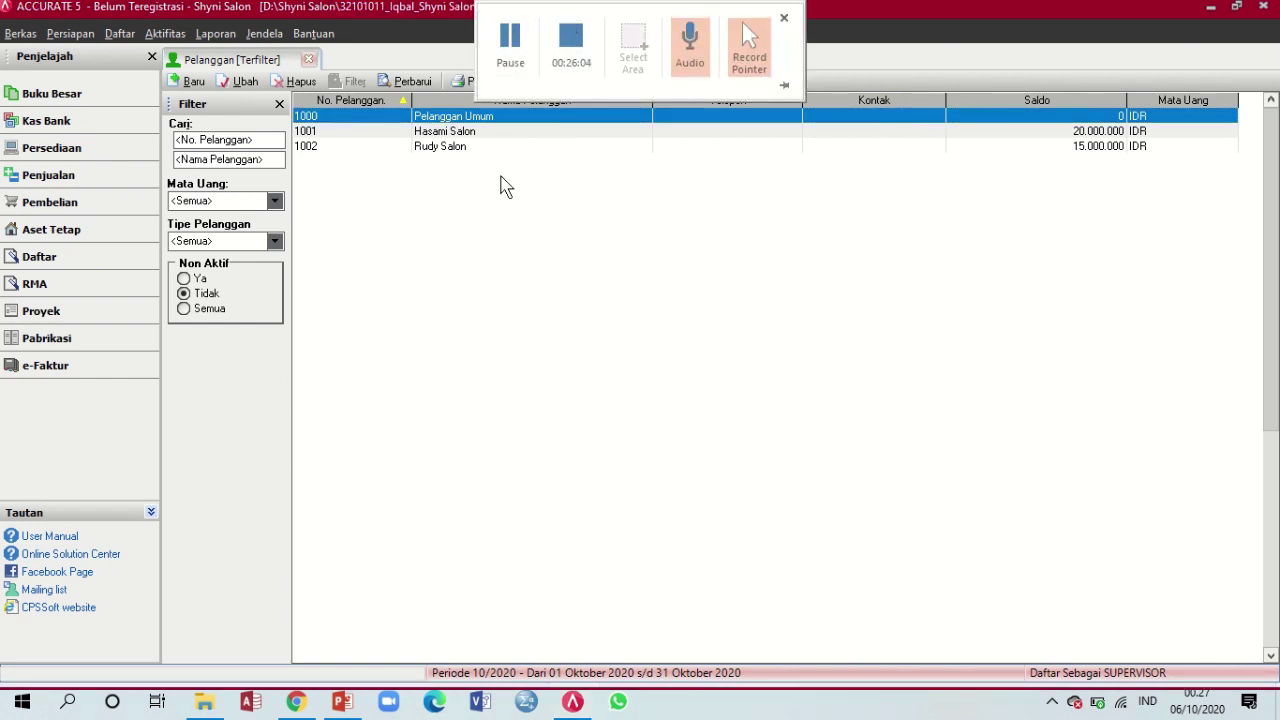
double_click(511, 122)
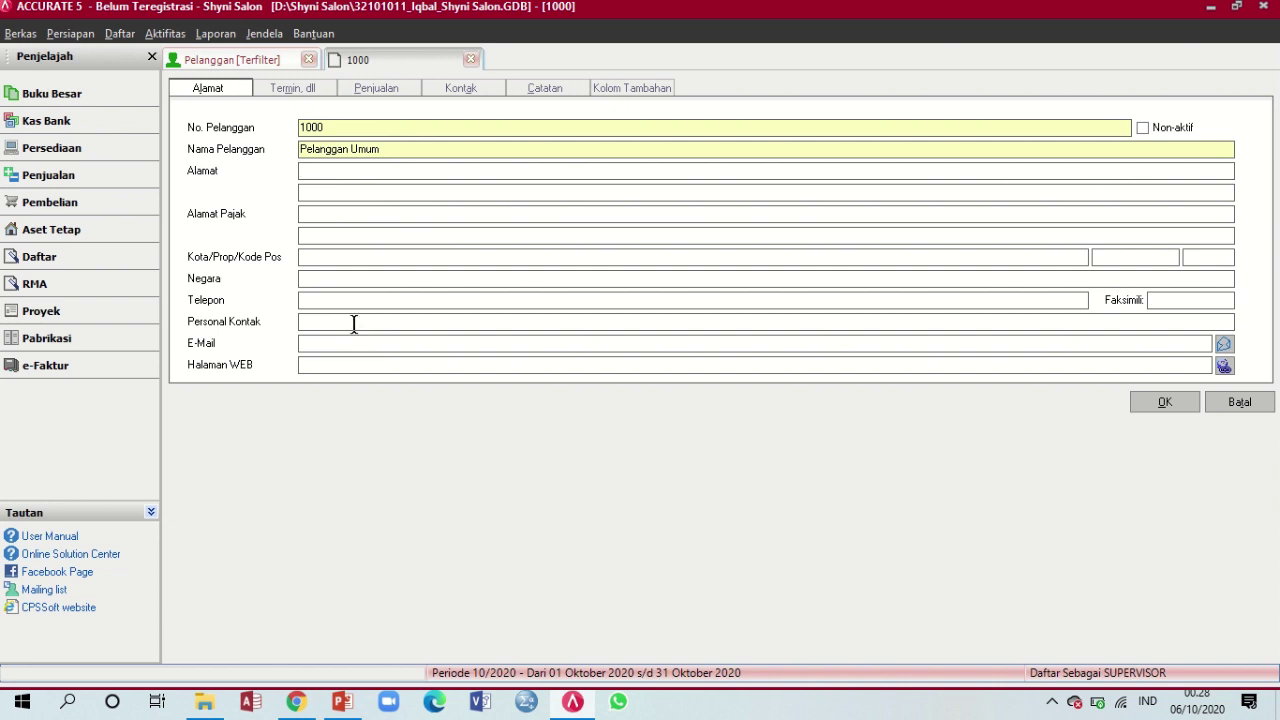
Set Pajak 1 on Pelanggan Umum's Penjualan tab to Pajak Pertambahan Nilai and save
click(385, 95)
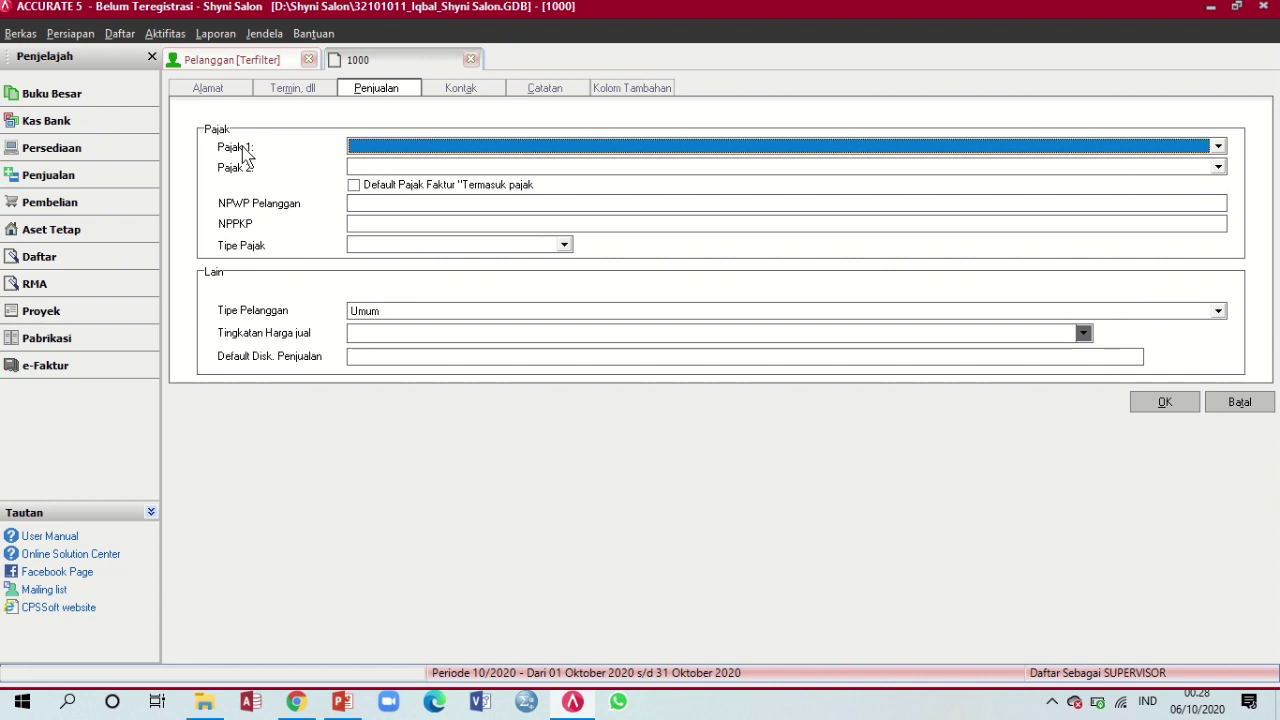
click(420, 148)
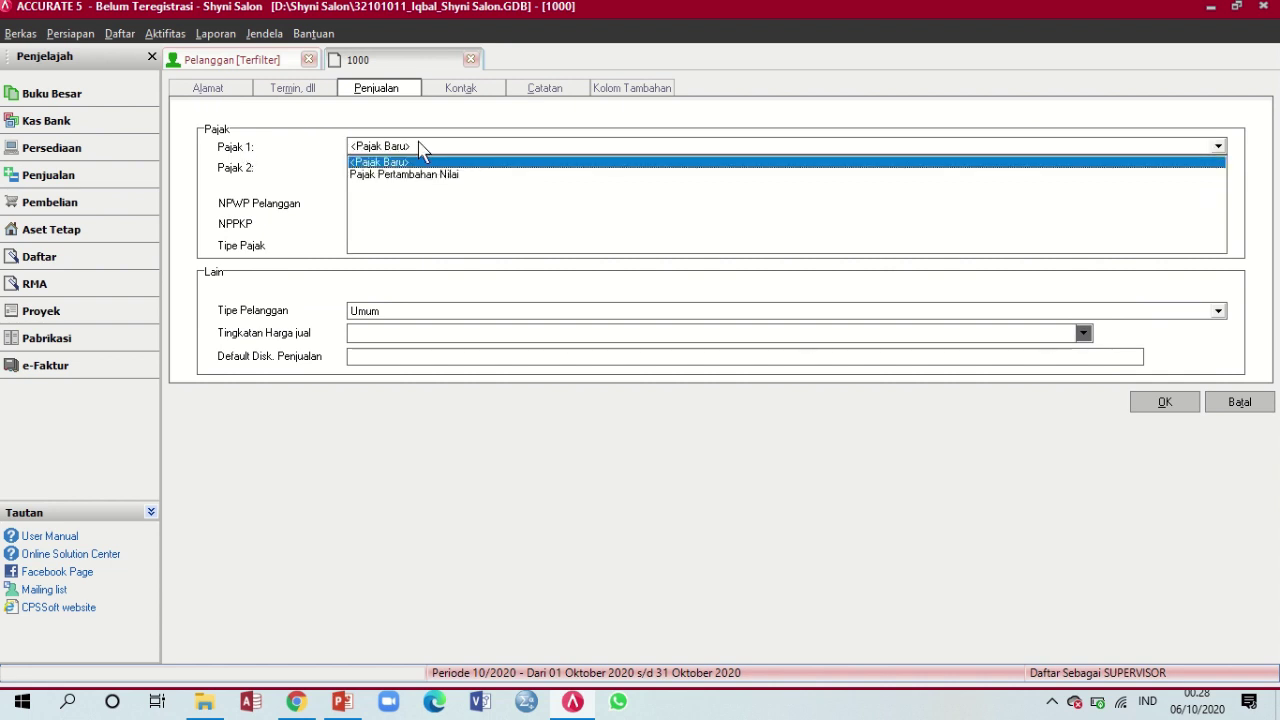
click(422, 175)
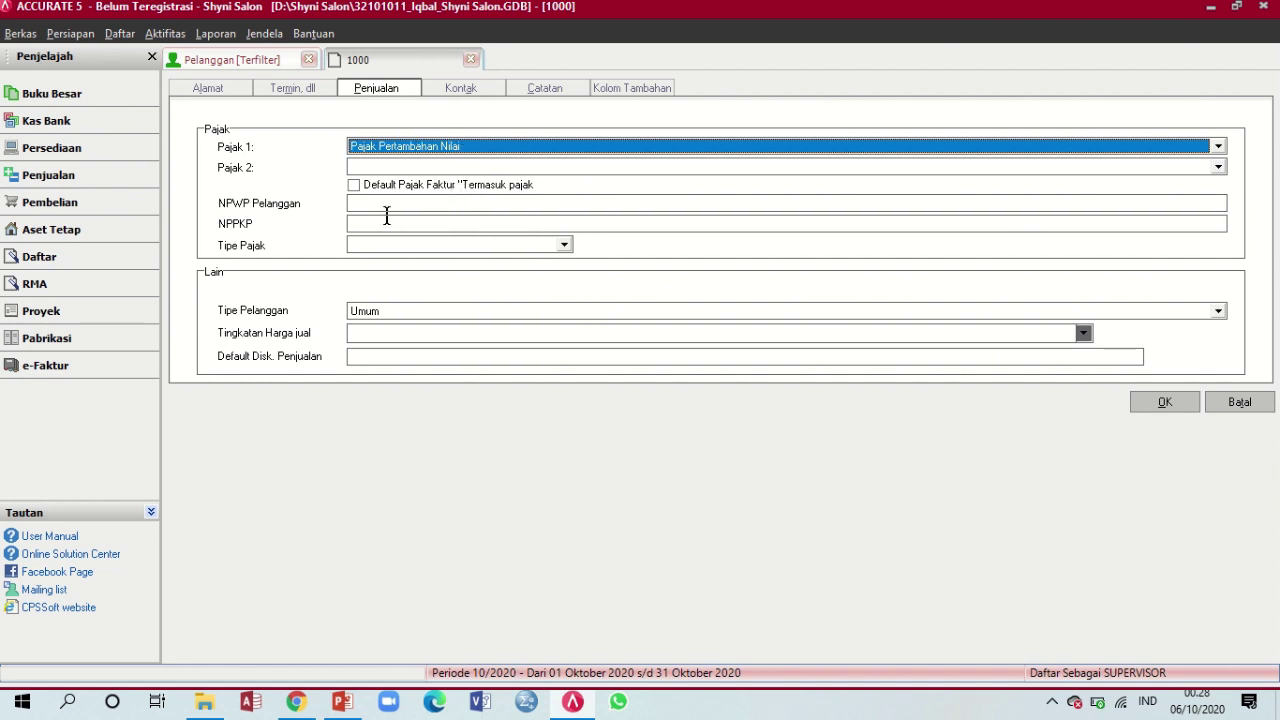
click(565, 246)
click(611, 247)
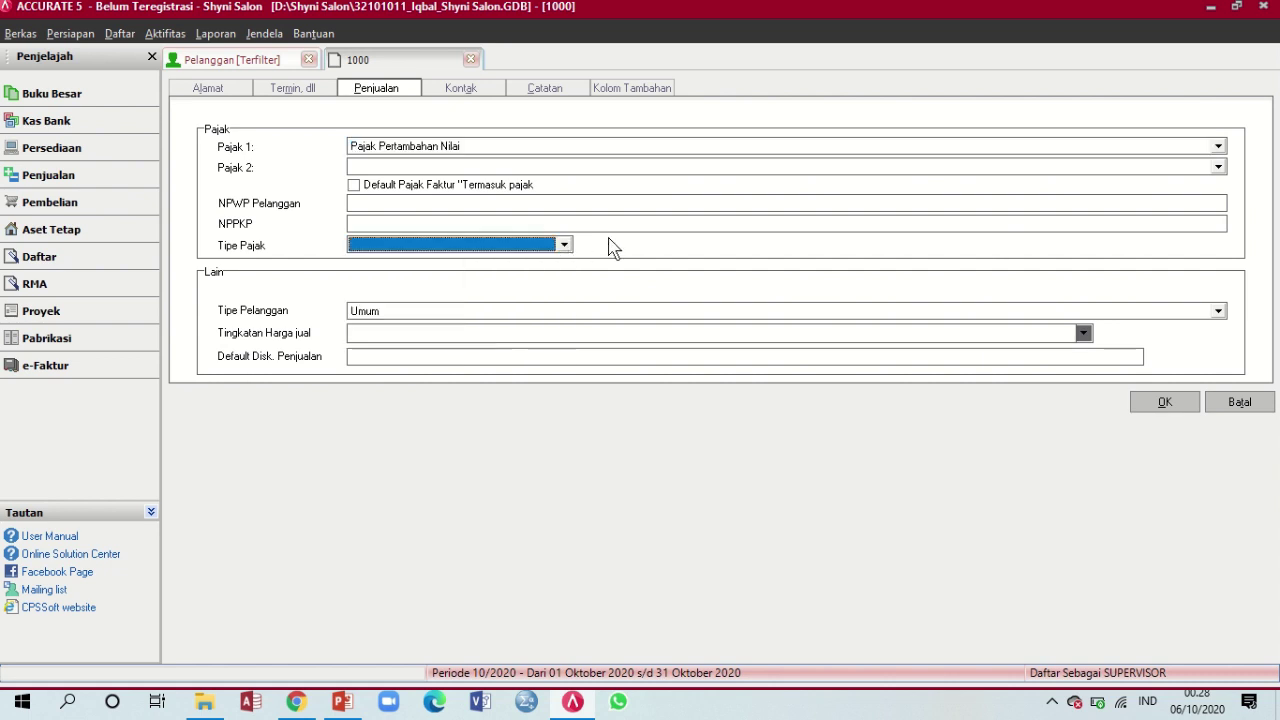
click(566, 246)
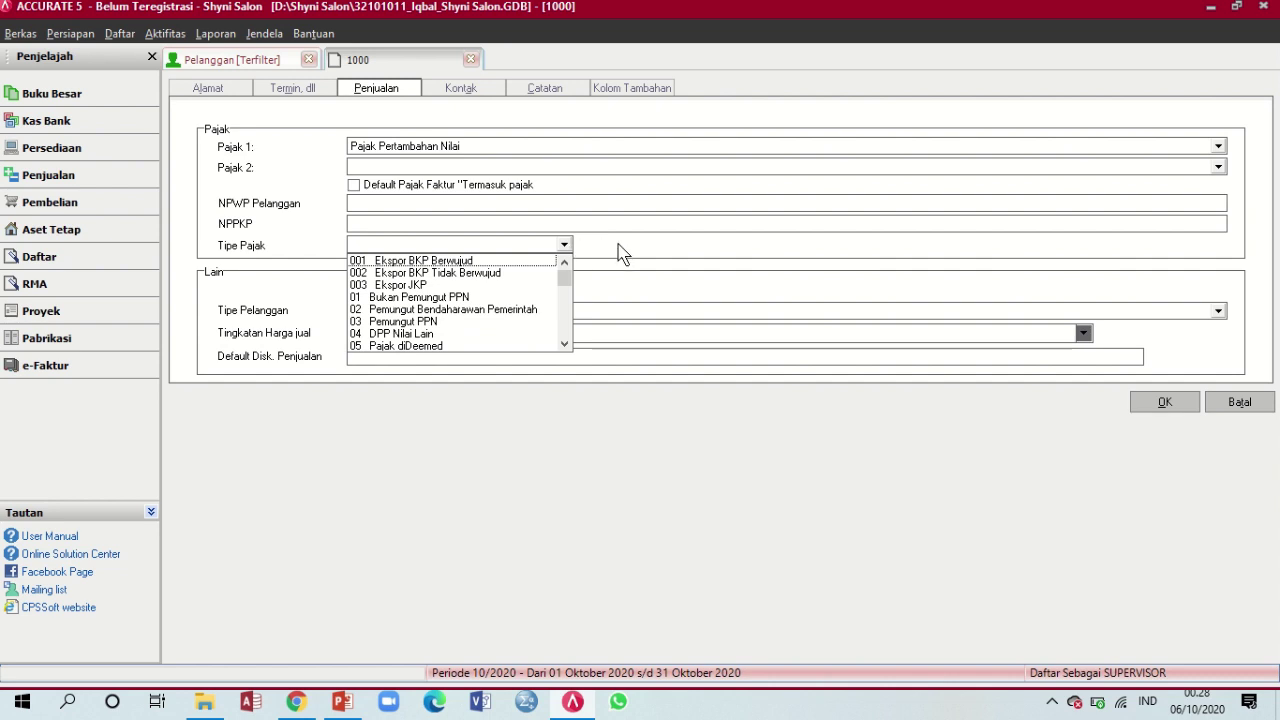
click(618, 251)
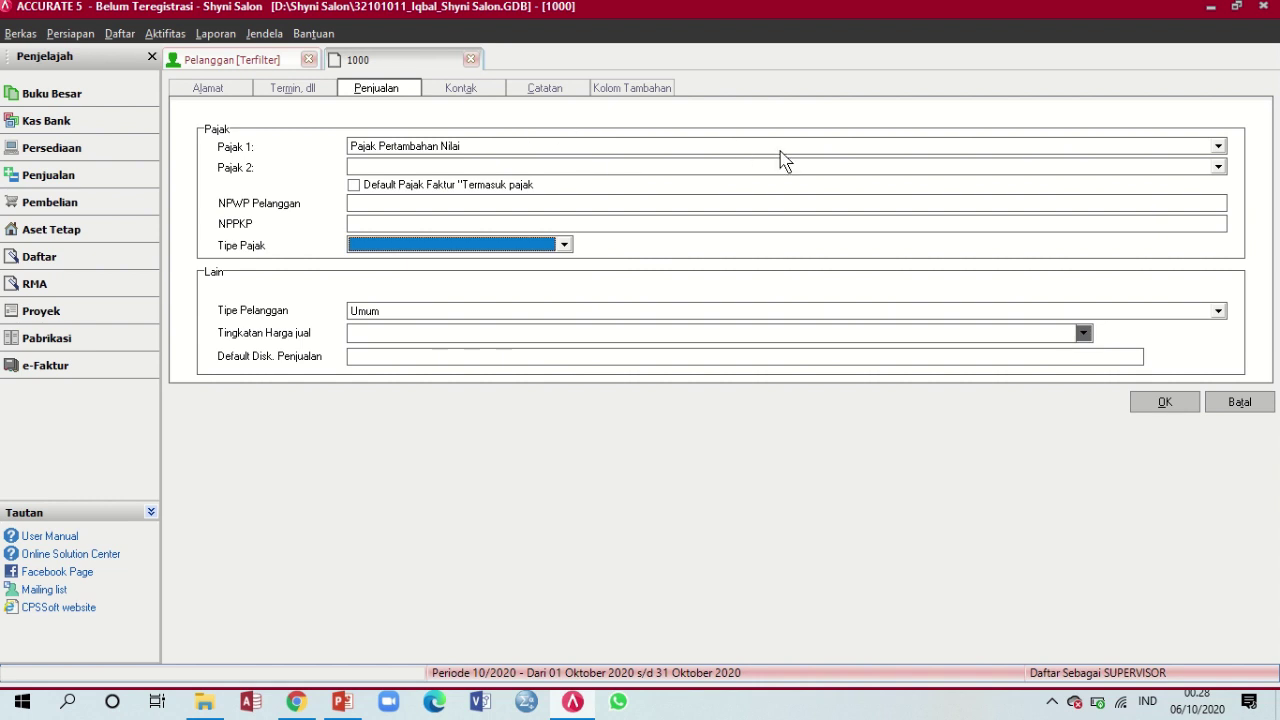
click(1162, 404)
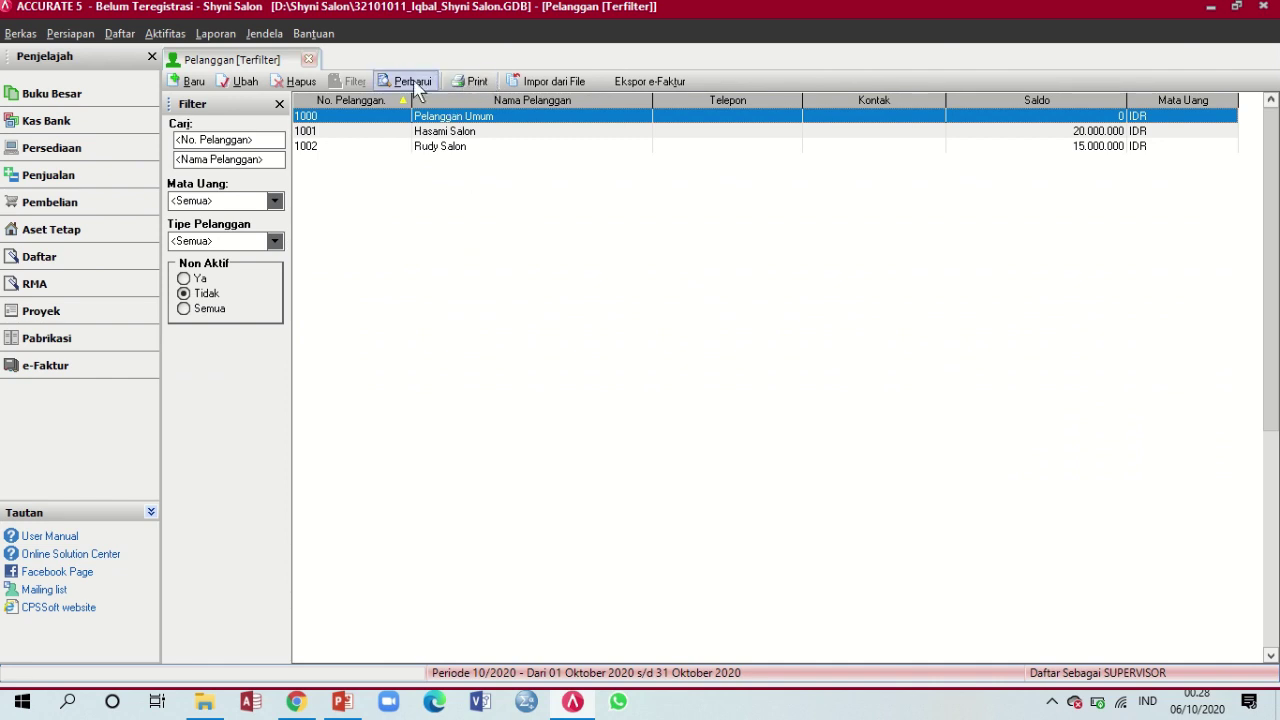
click(342, 702)
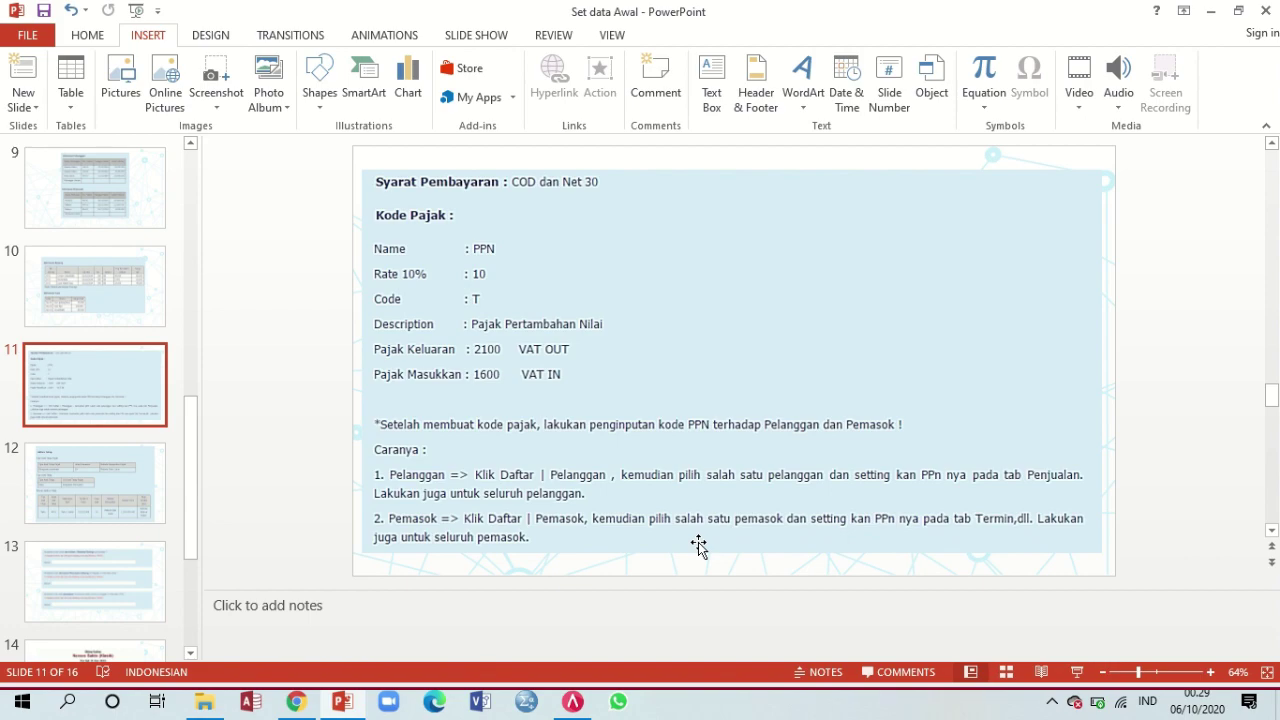
Switch back to ACCURATE 5's filtered Pelanggan list showing all three customers
click(572, 702)
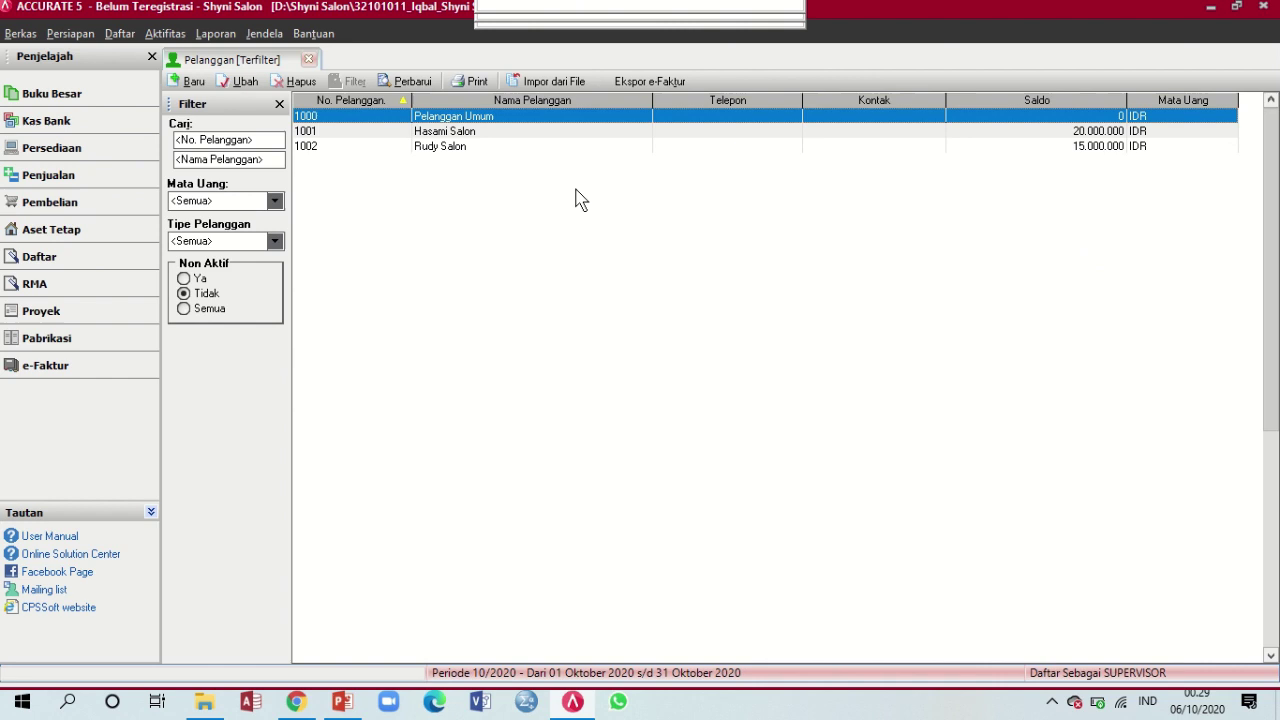
Set Hasami Salon's Pajak 1 to Pajak Pertambahan Nilai and save it
double_click(480, 129)
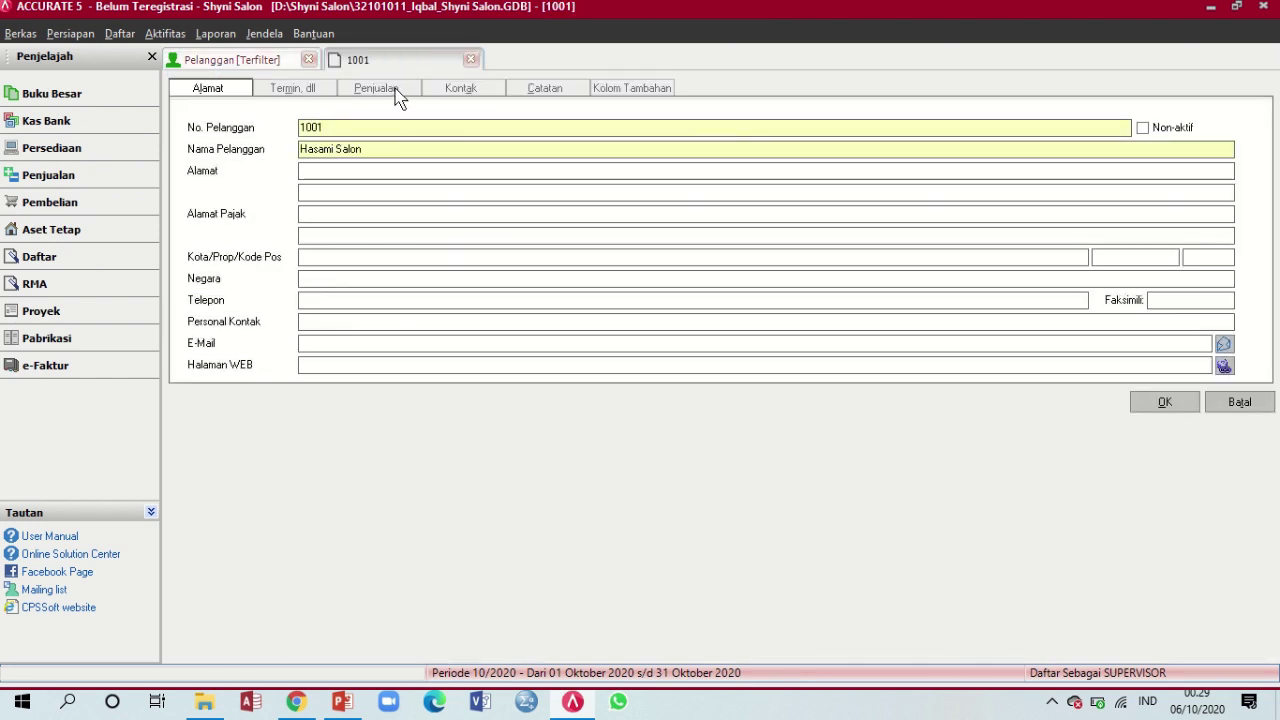
click(396, 89)
click(415, 149)
click(408, 177)
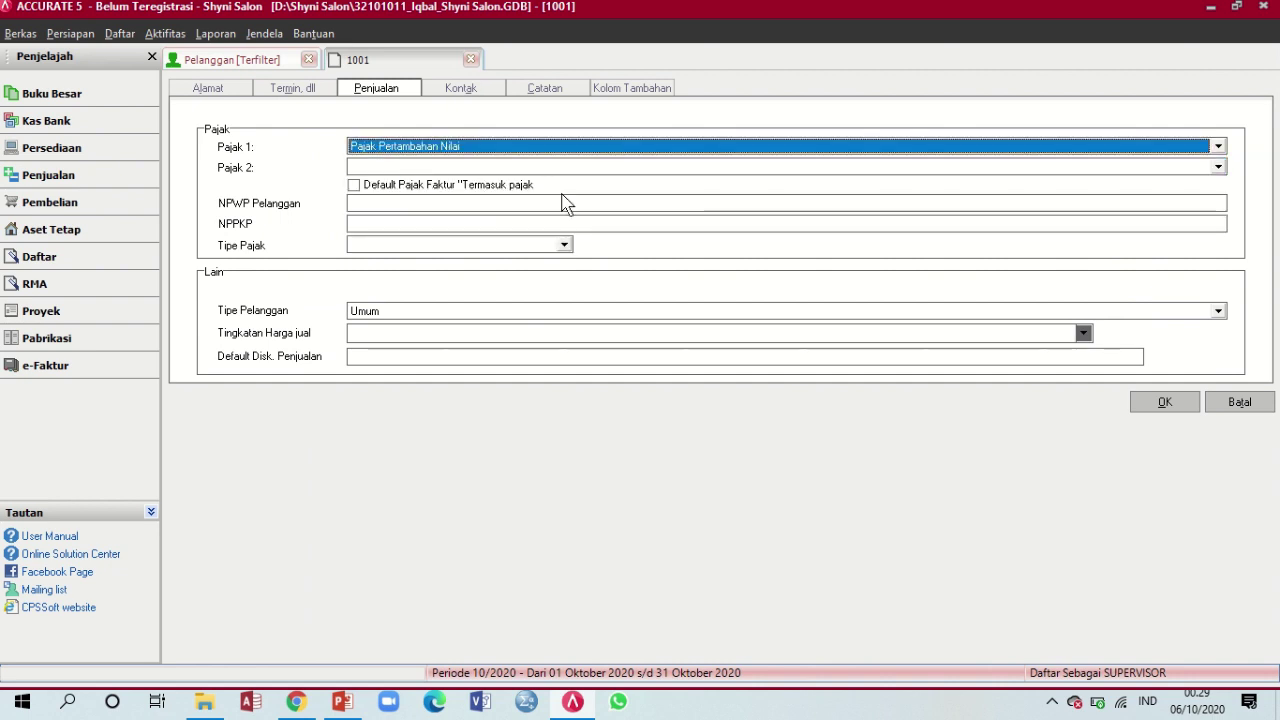
click(1165, 402)
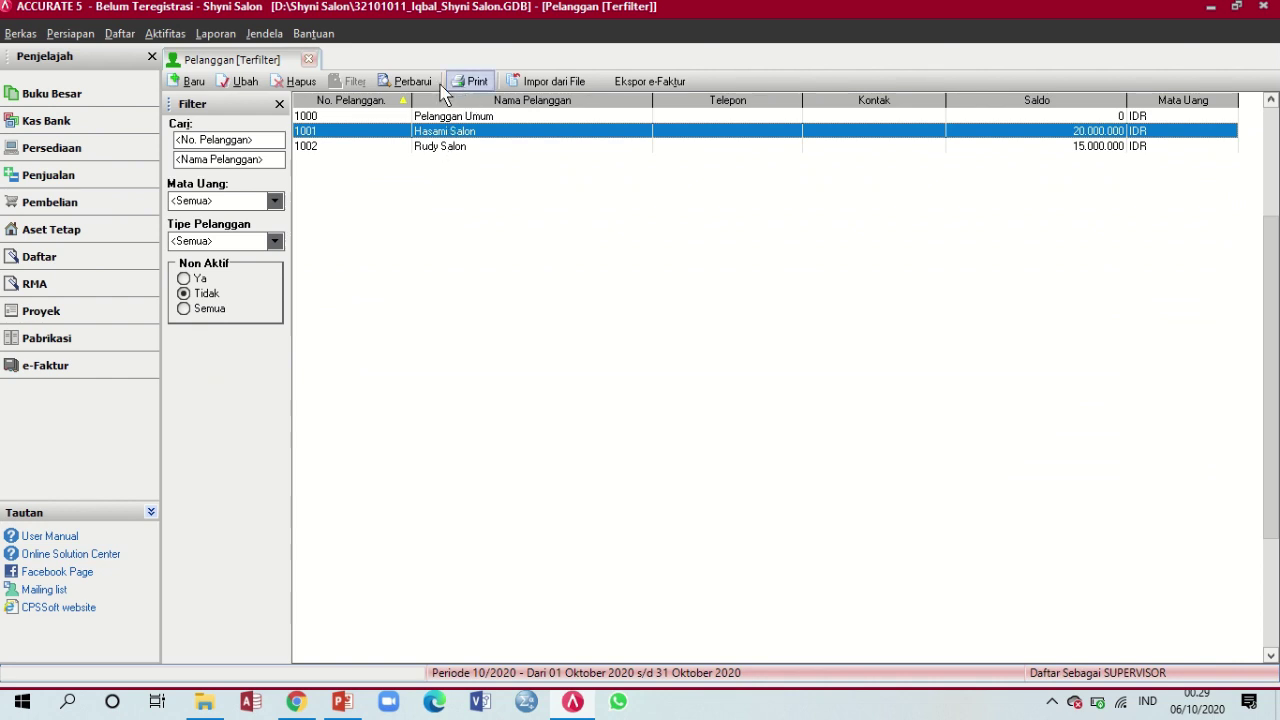
Set Rudy Salon's Pajak 1 to Pajak Pertambahan Nilai, save, and close the customer list
double_click(466, 148)
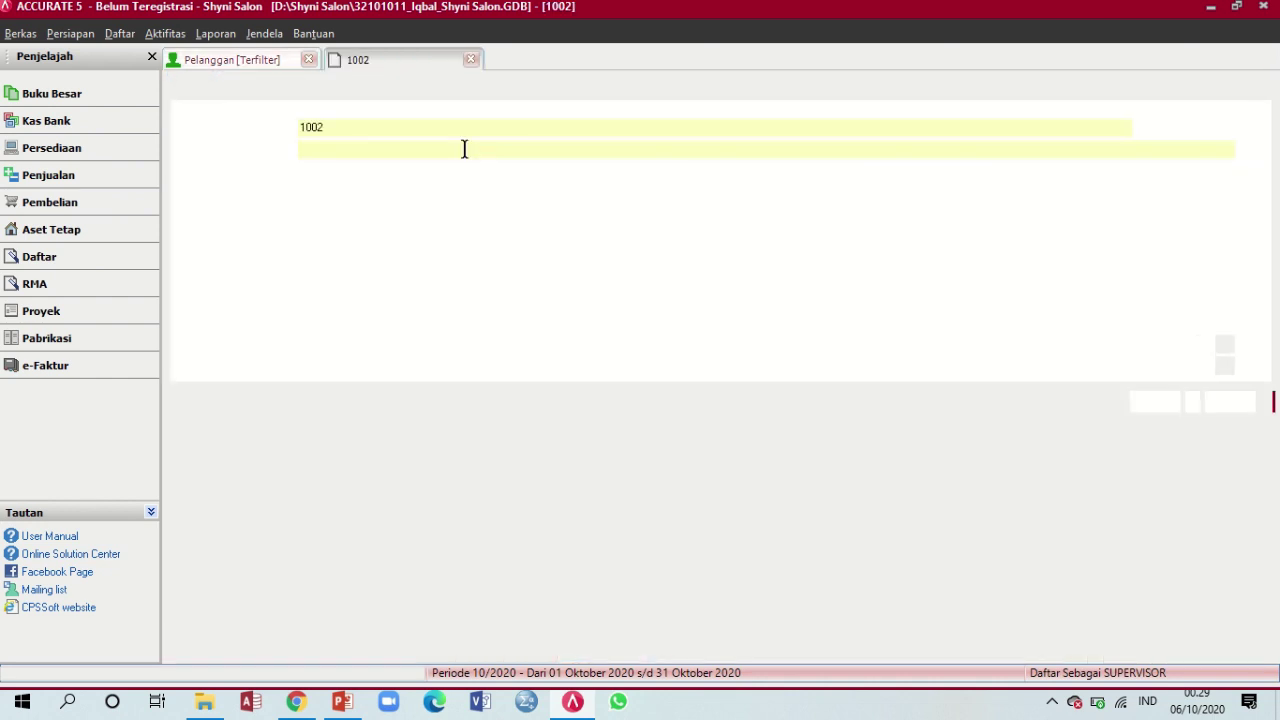
click(394, 92)
click(474, 150)
click(484, 177)
click(1156, 401)
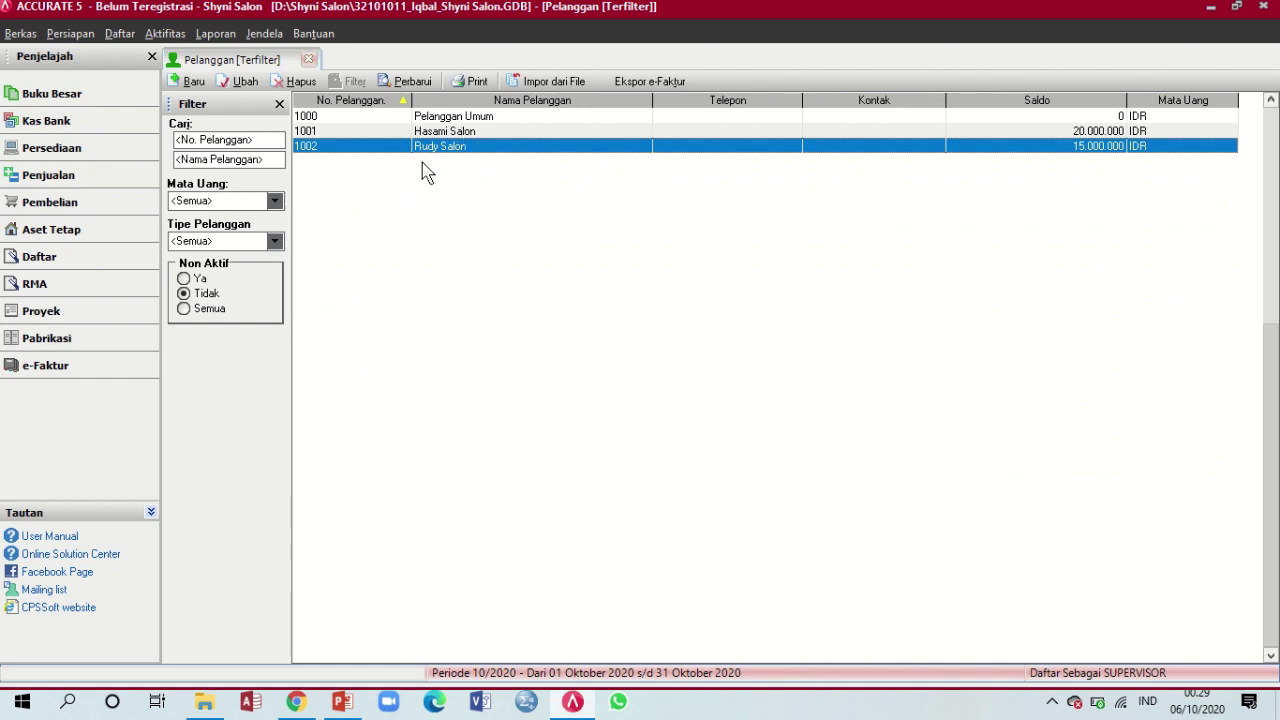
click(309, 60)
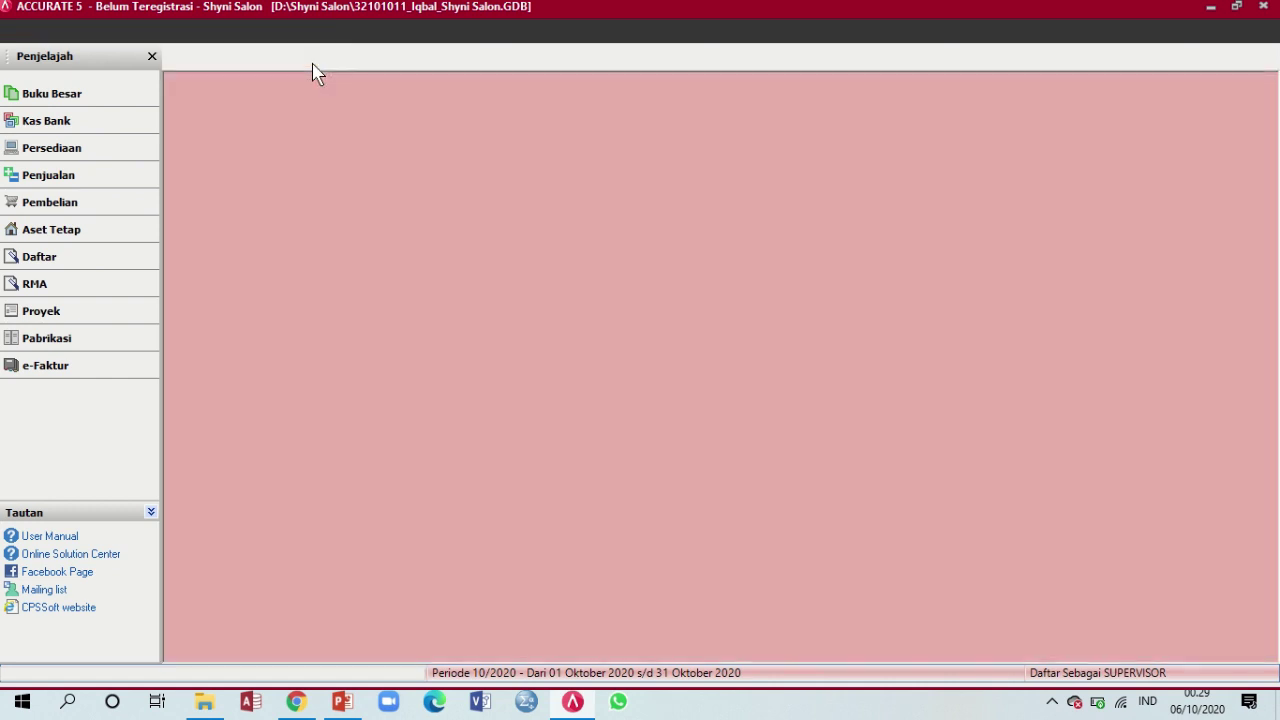
Open the supplier list and set Pemasok Umum's first tax to Pajak Pertambahan Nilai
click(120, 33)
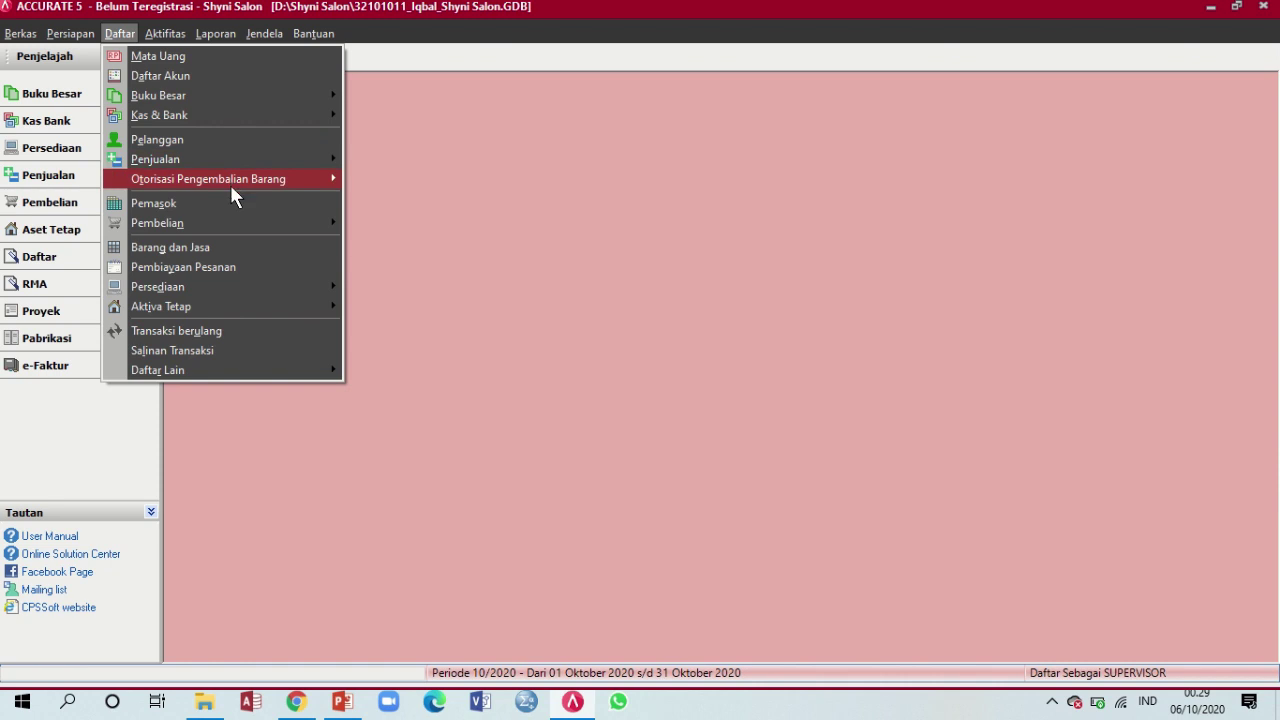
click(128, 38)
click(128, 38)
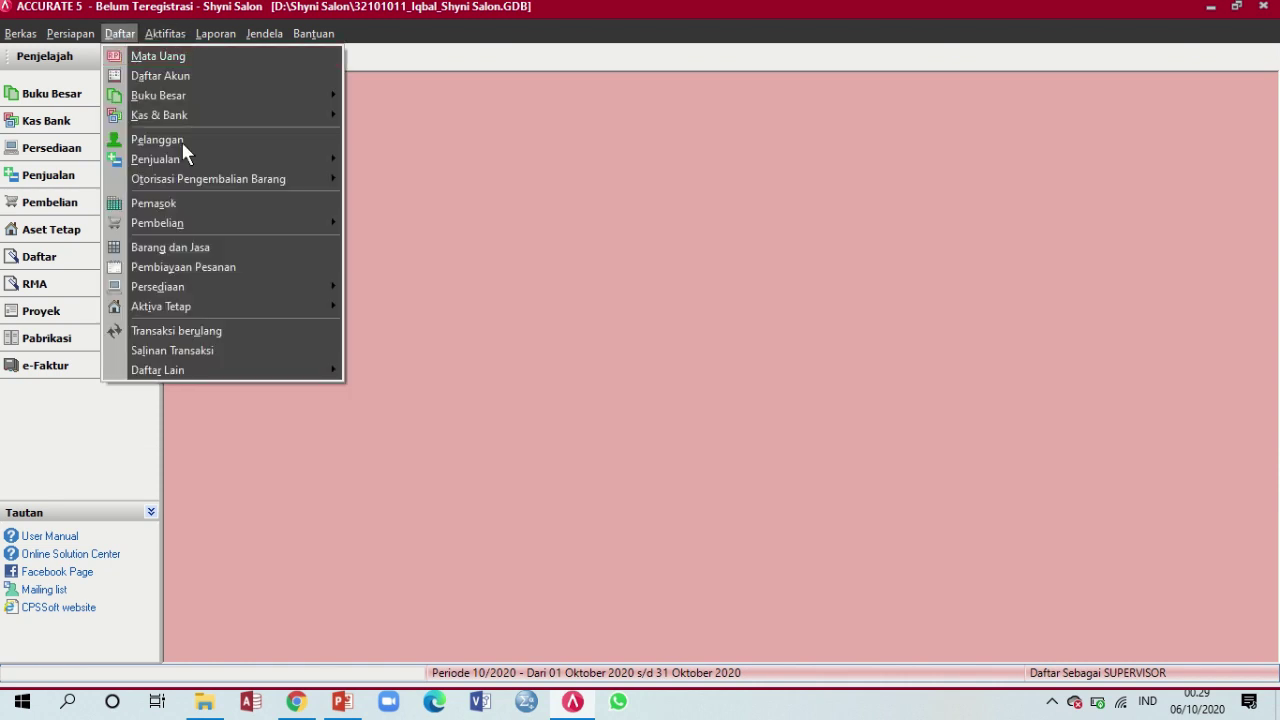
click(187, 205)
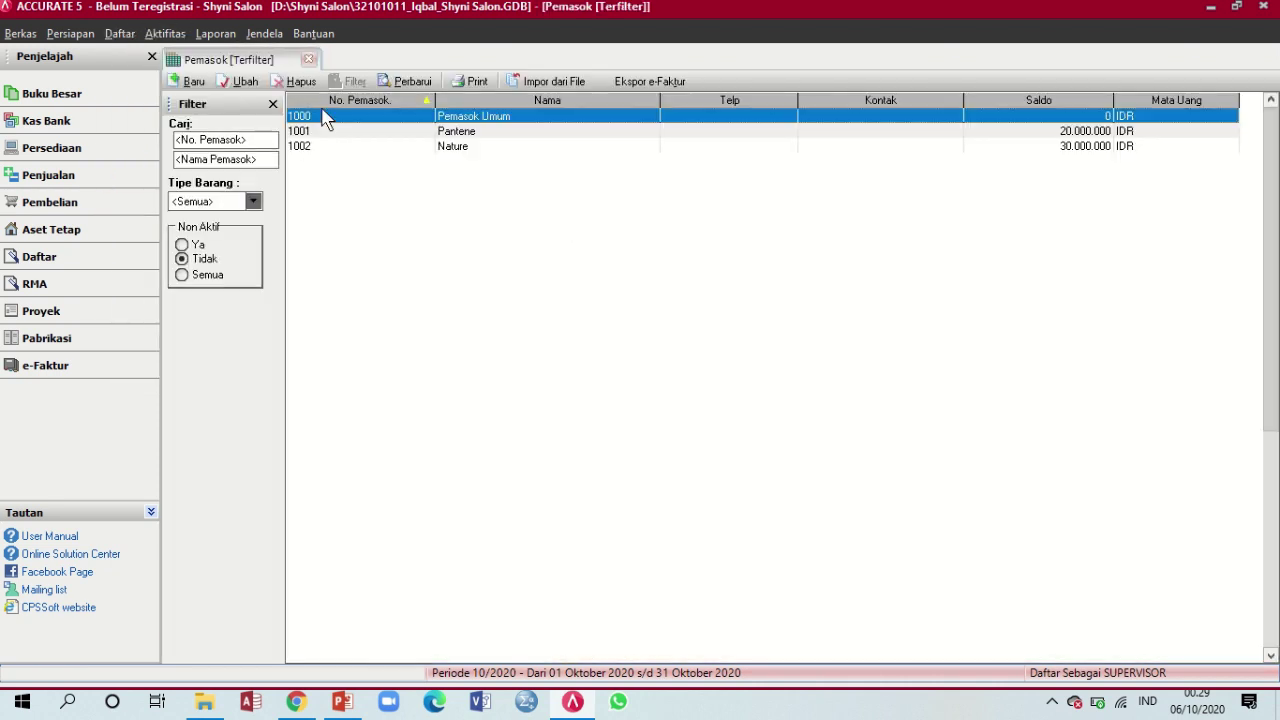
double_click(401, 122)
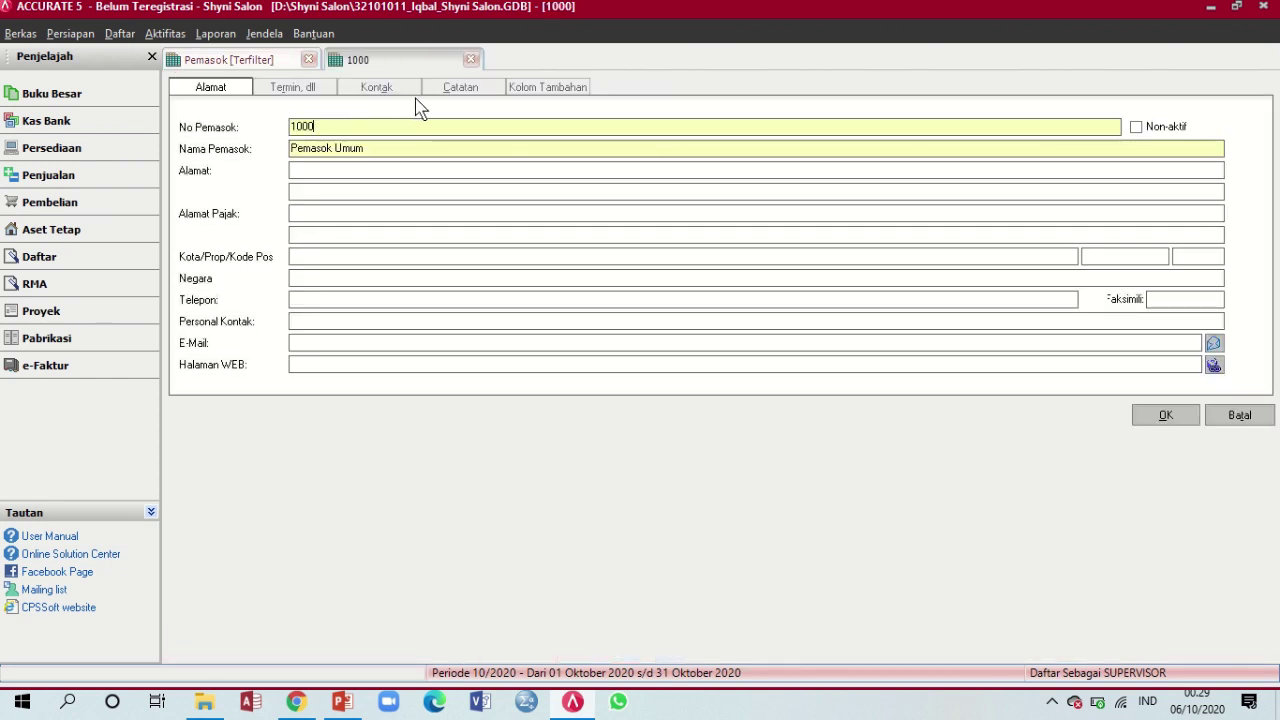
click(304, 90)
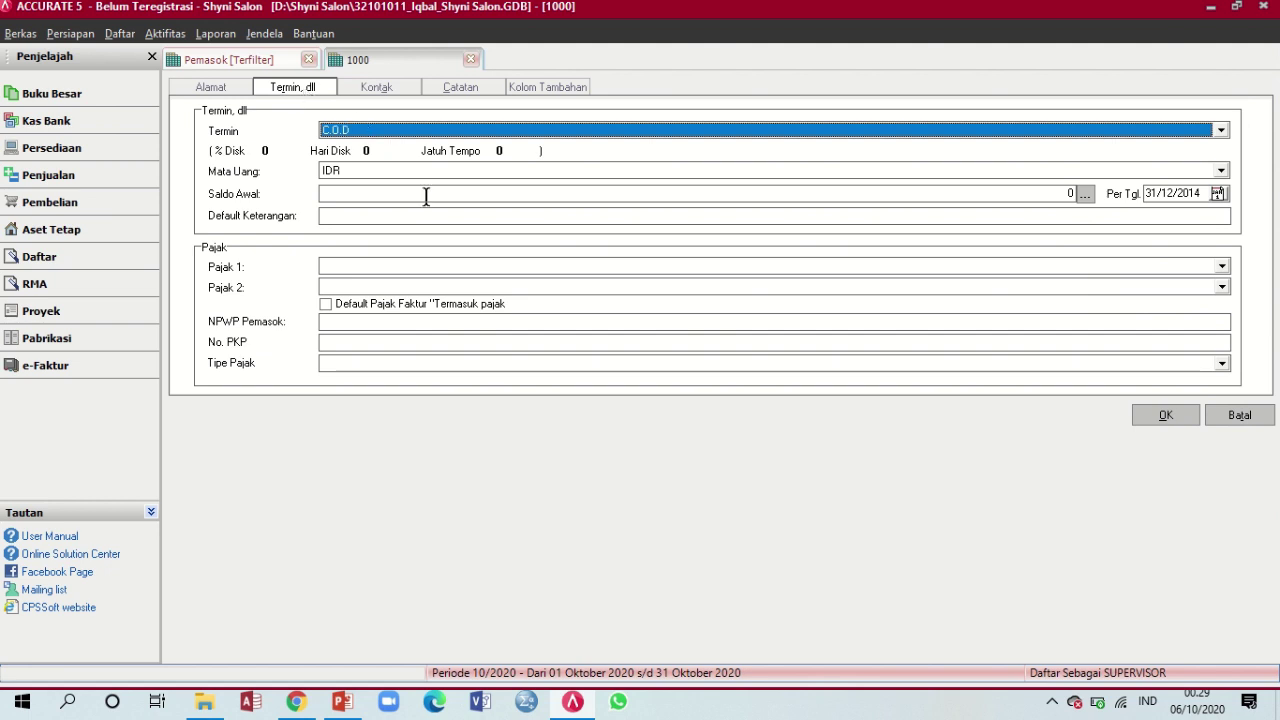
click(428, 268)
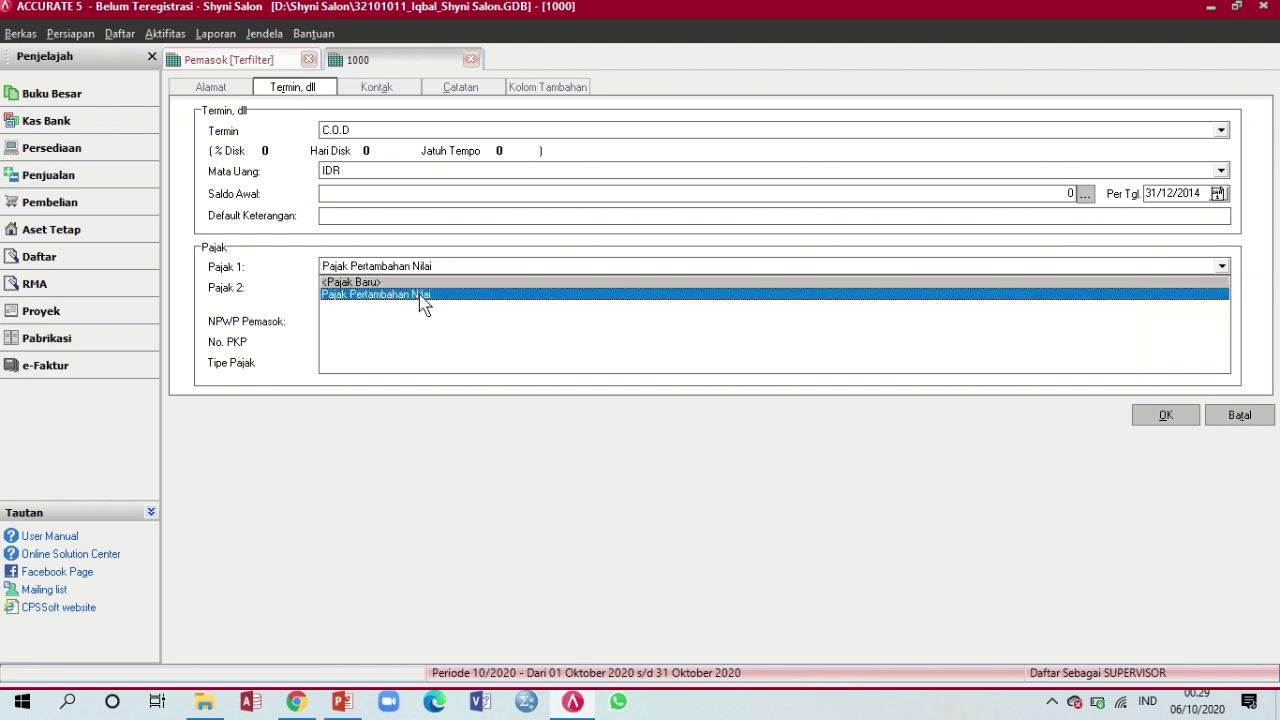
click(426, 295)
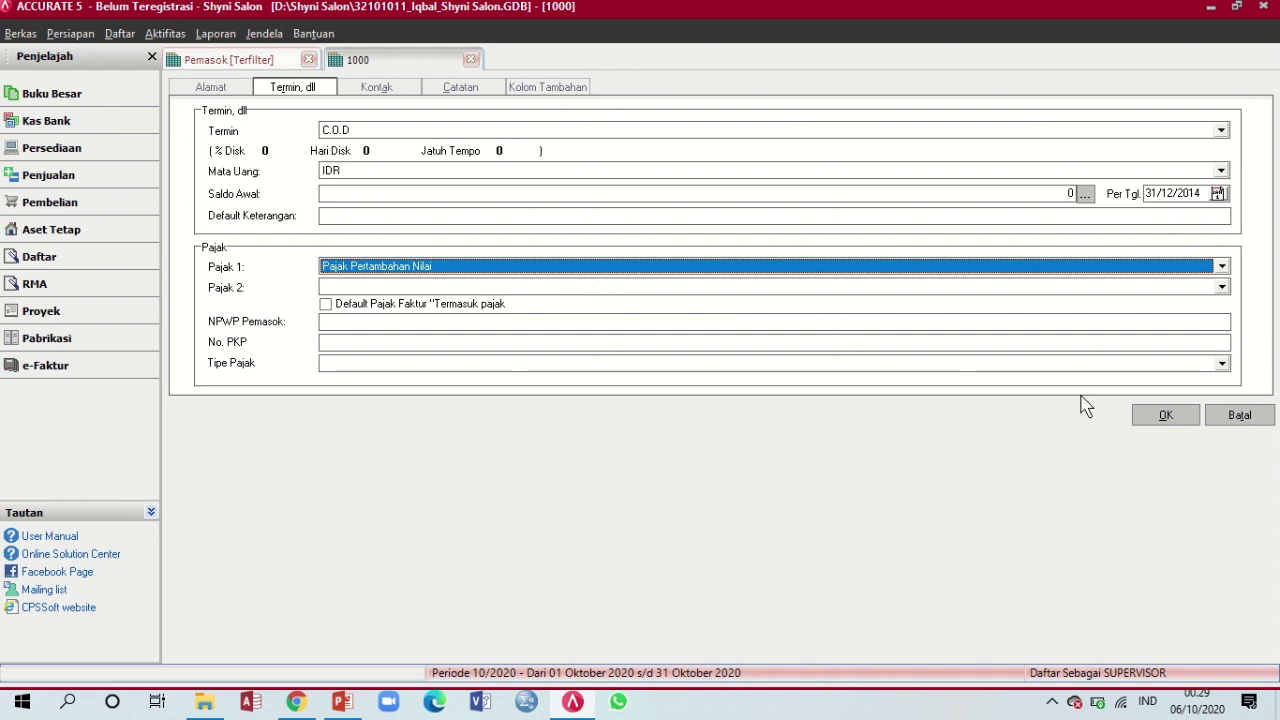
click(1166, 416)
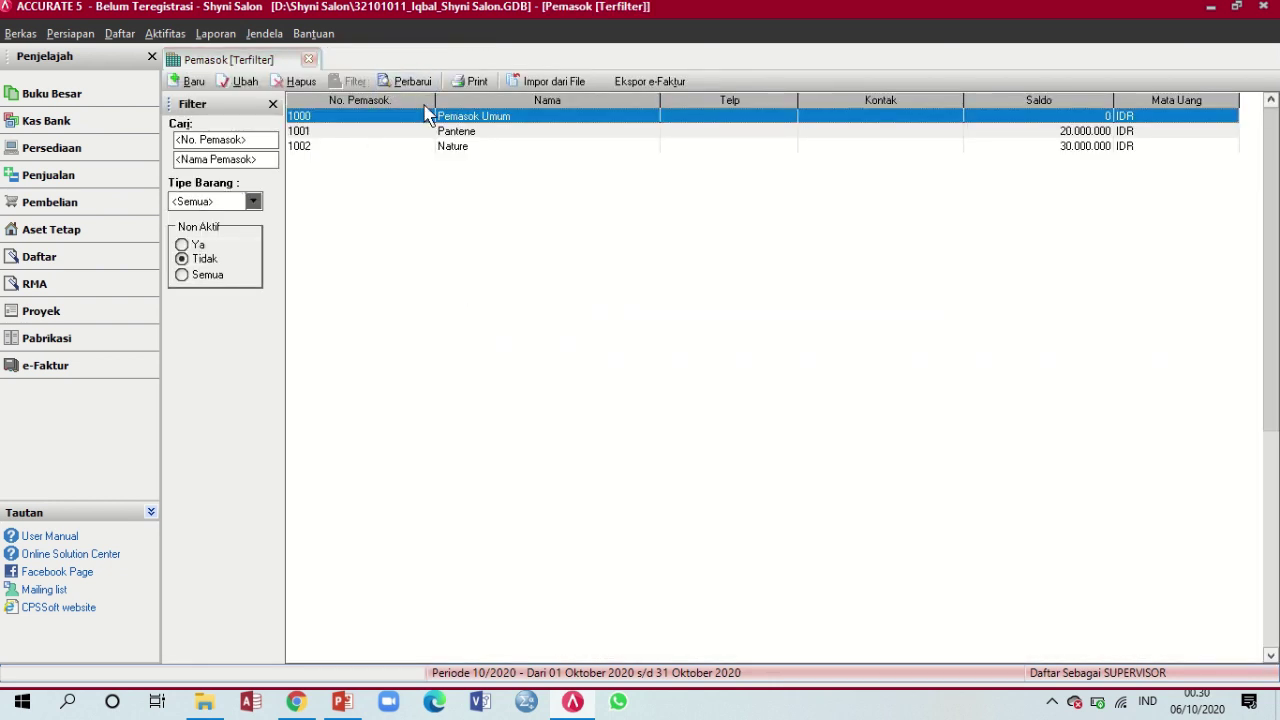
Set supplier Pantene's first tax to Pajak Pertambahan Nilai
double_click(443, 131)
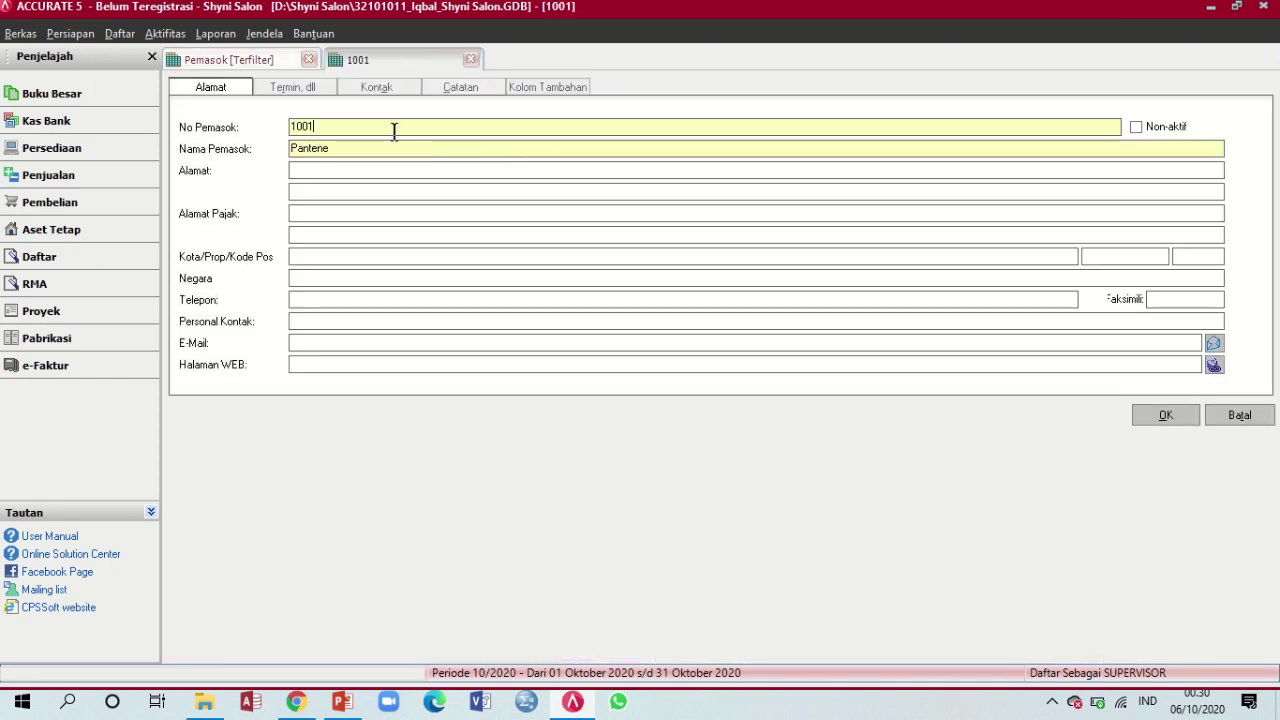
click(310, 89)
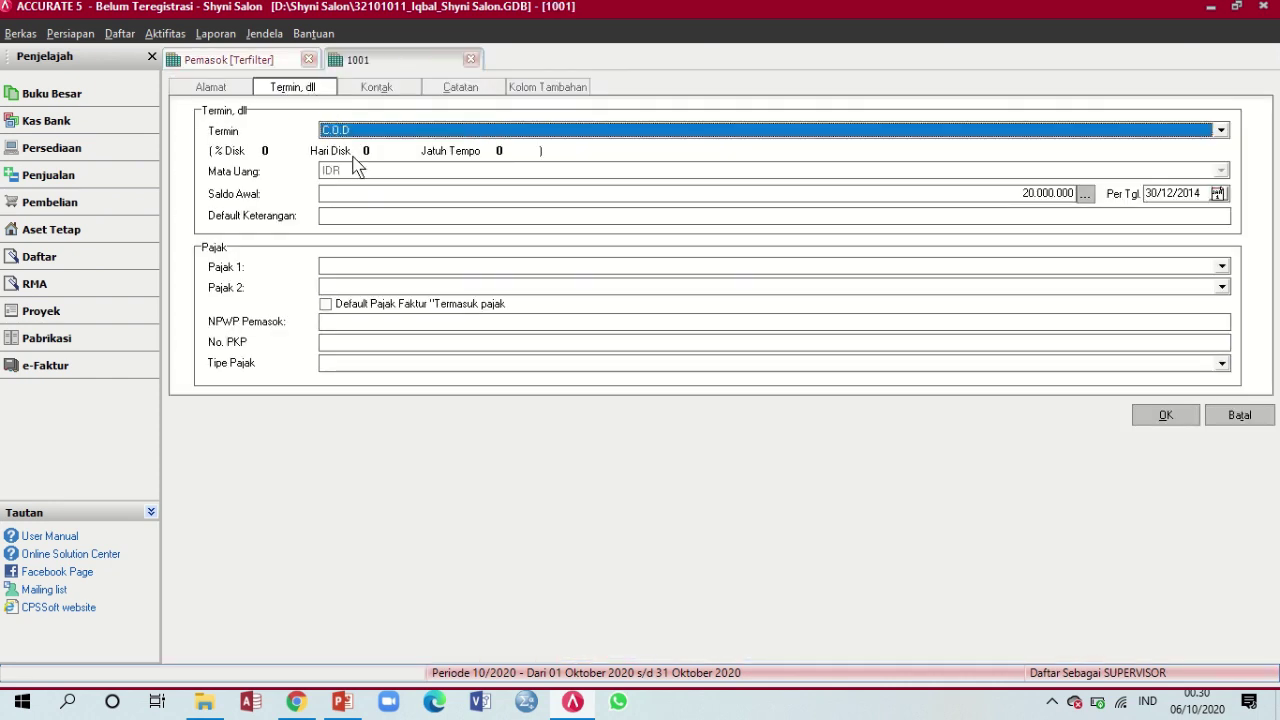
click(386, 268)
click(388, 297)
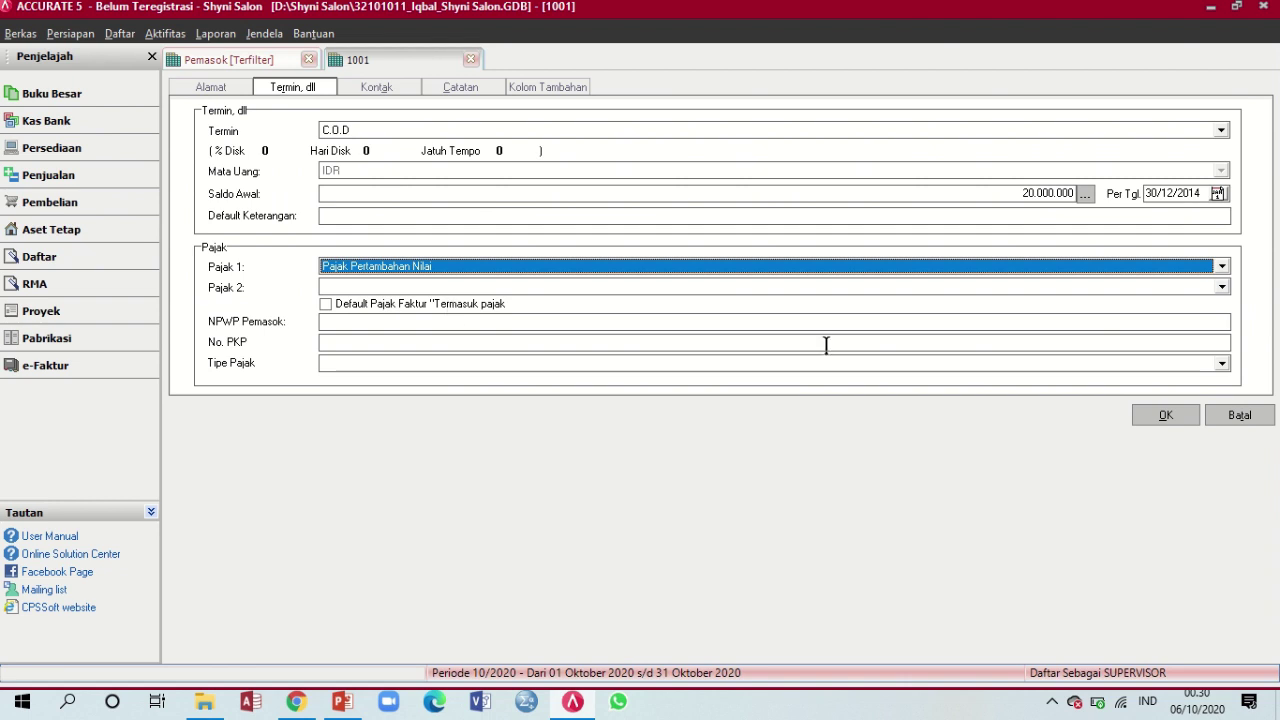
click(1166, 416)
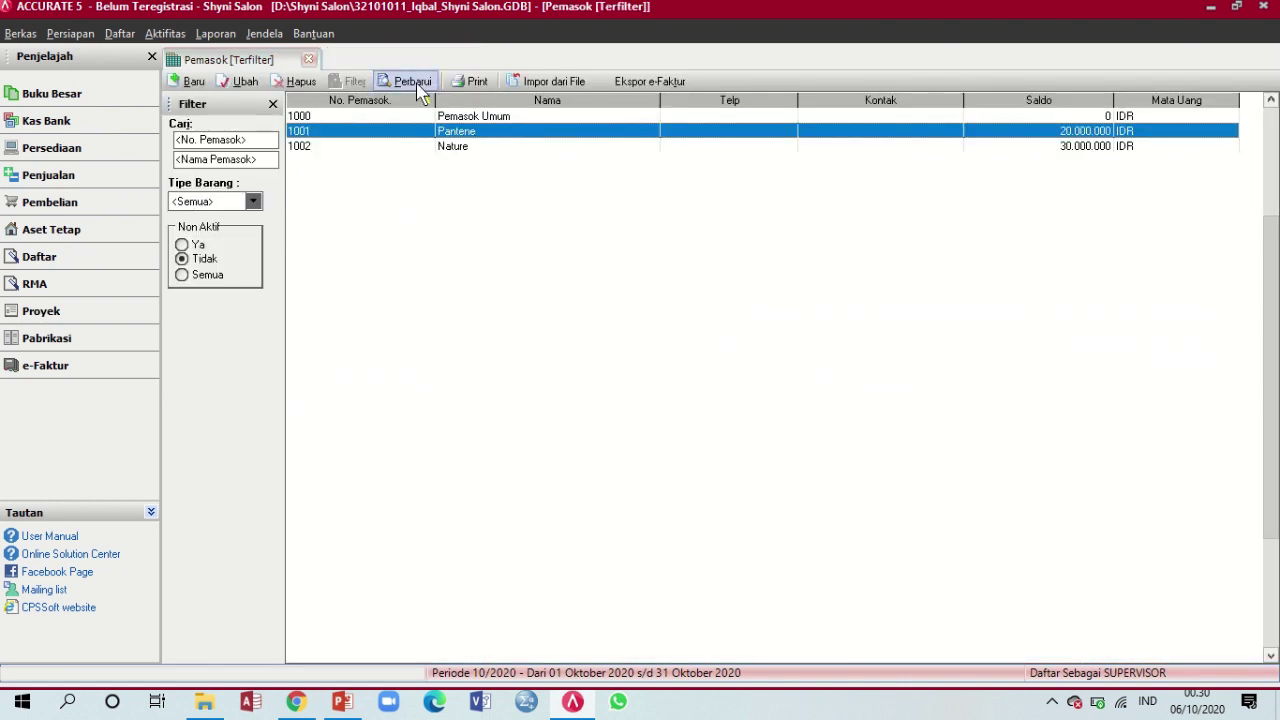
Set supplier Nature's first tax to Pajak Pertambahan Nilai
double_click(457, 148)
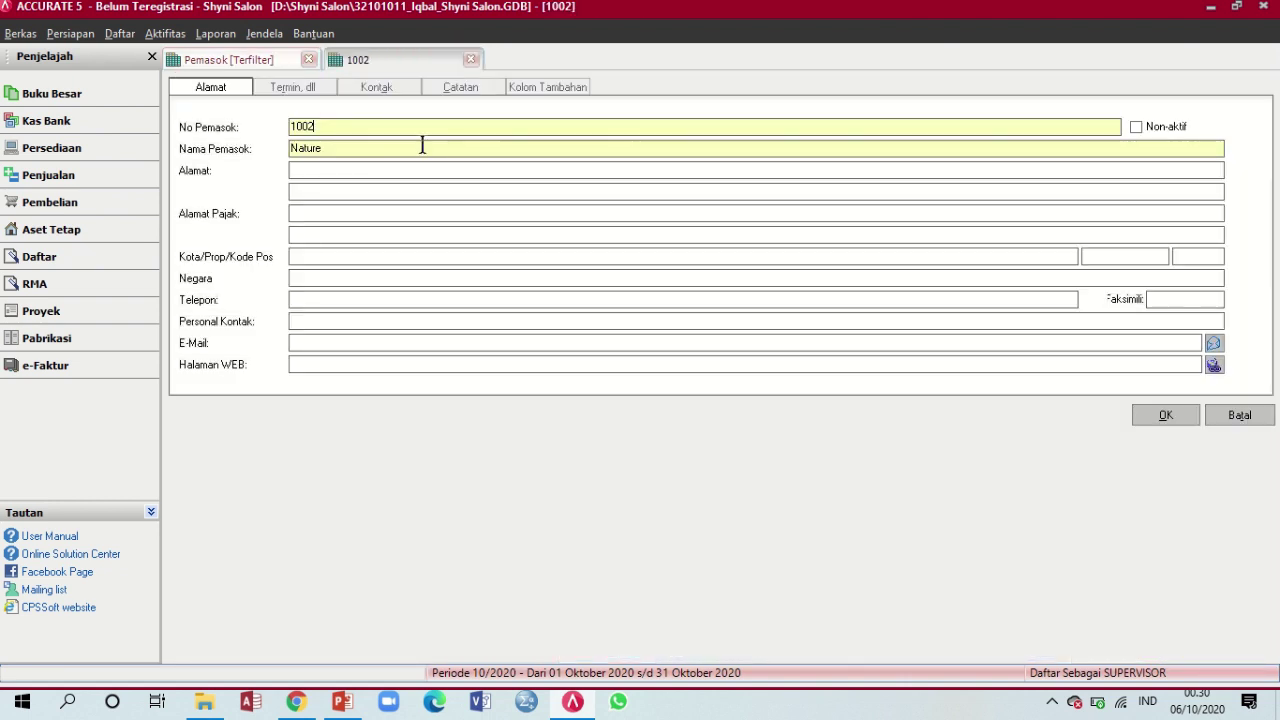
click(316, 90)
click(463, 267)
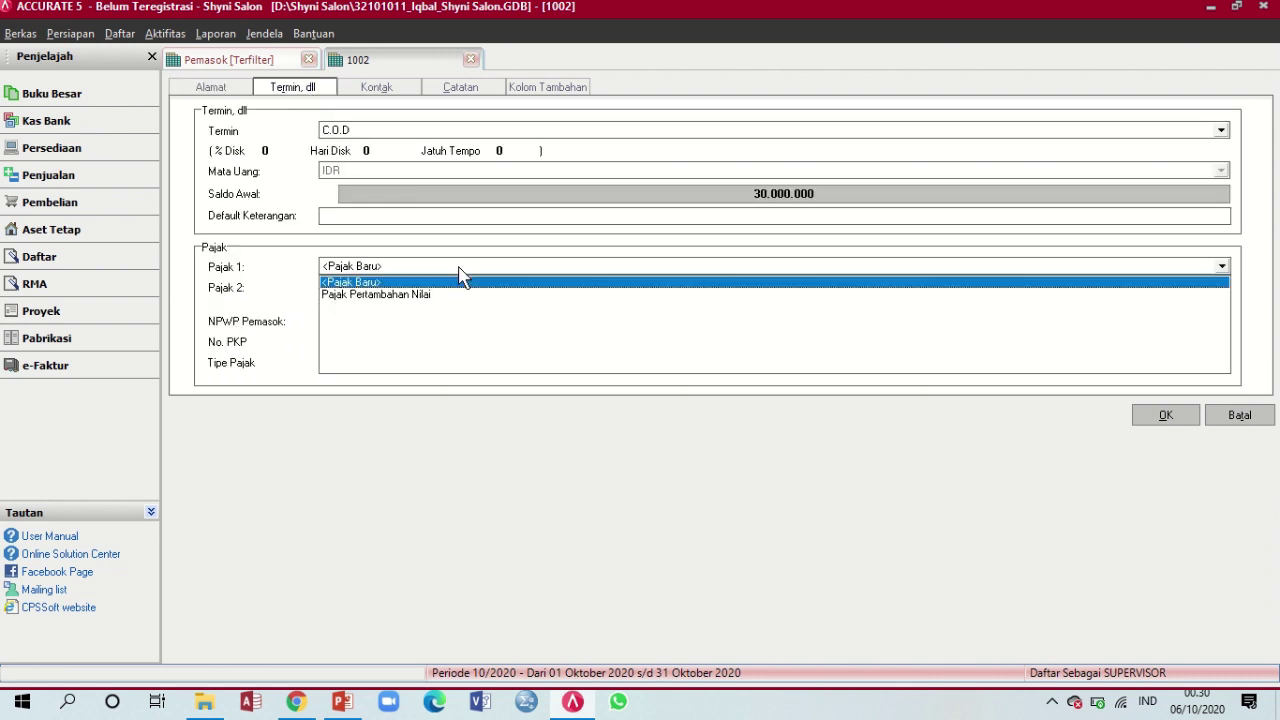
click(451, 297)
click(1160, 414)
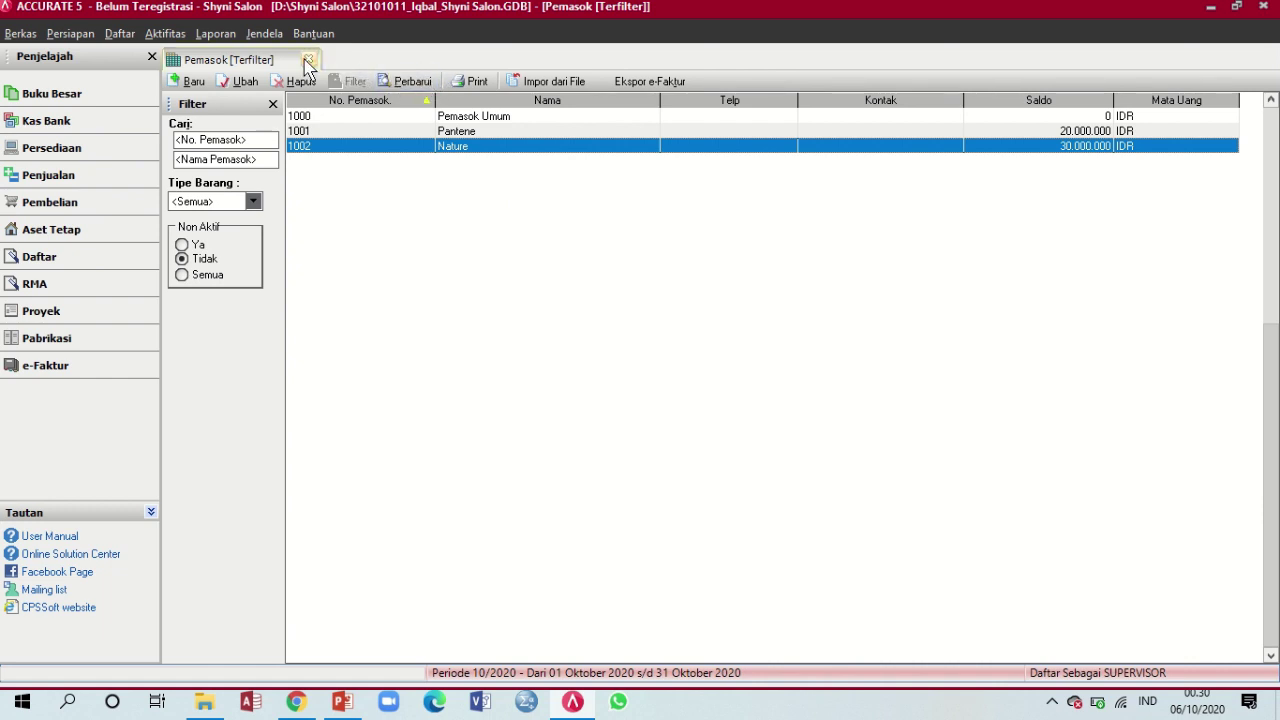
Close the supplier list, review PowerPoint slide 12 on fixed asset Ruko A001, then return to ACCURATE
click(308, 63)
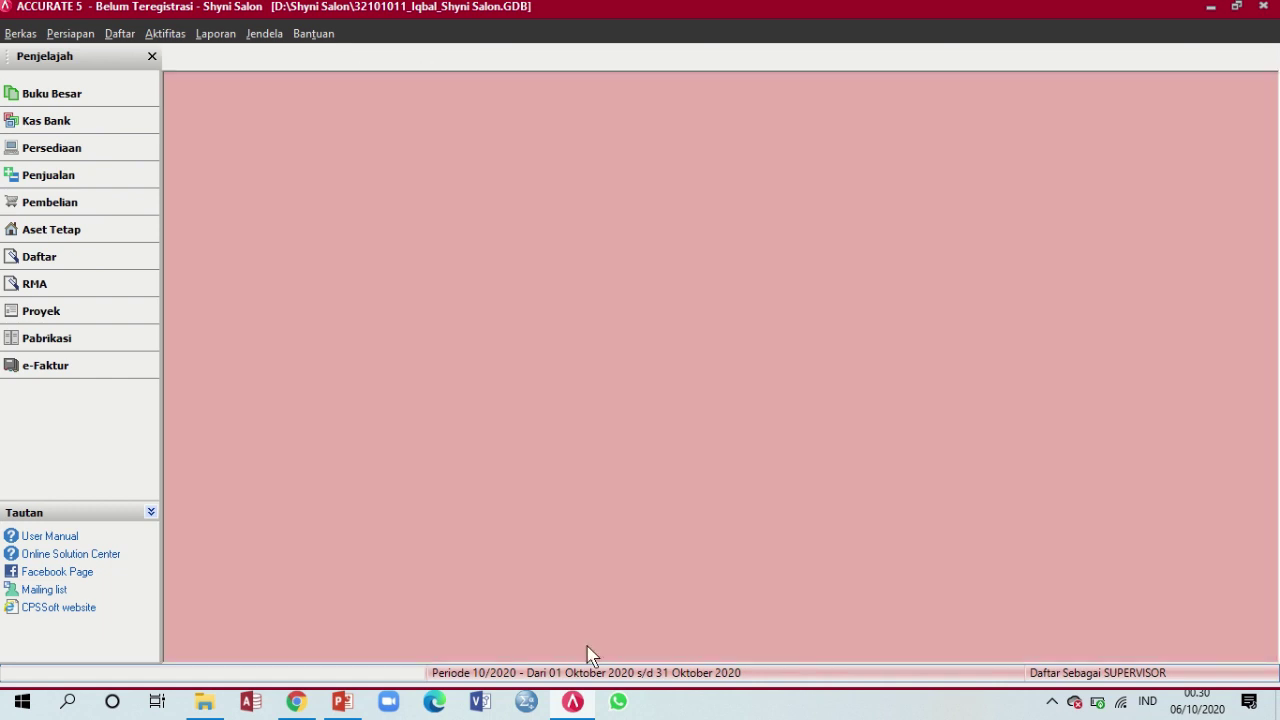
click(343, 703)
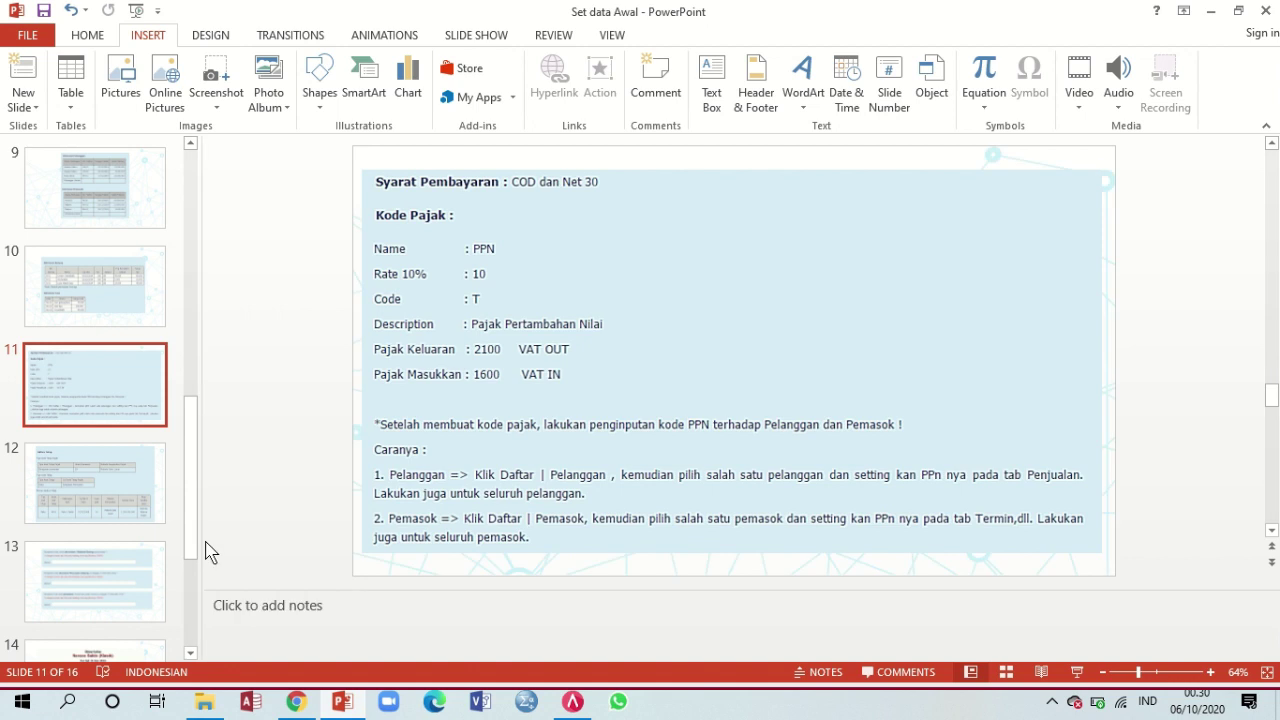
click(116, 496)
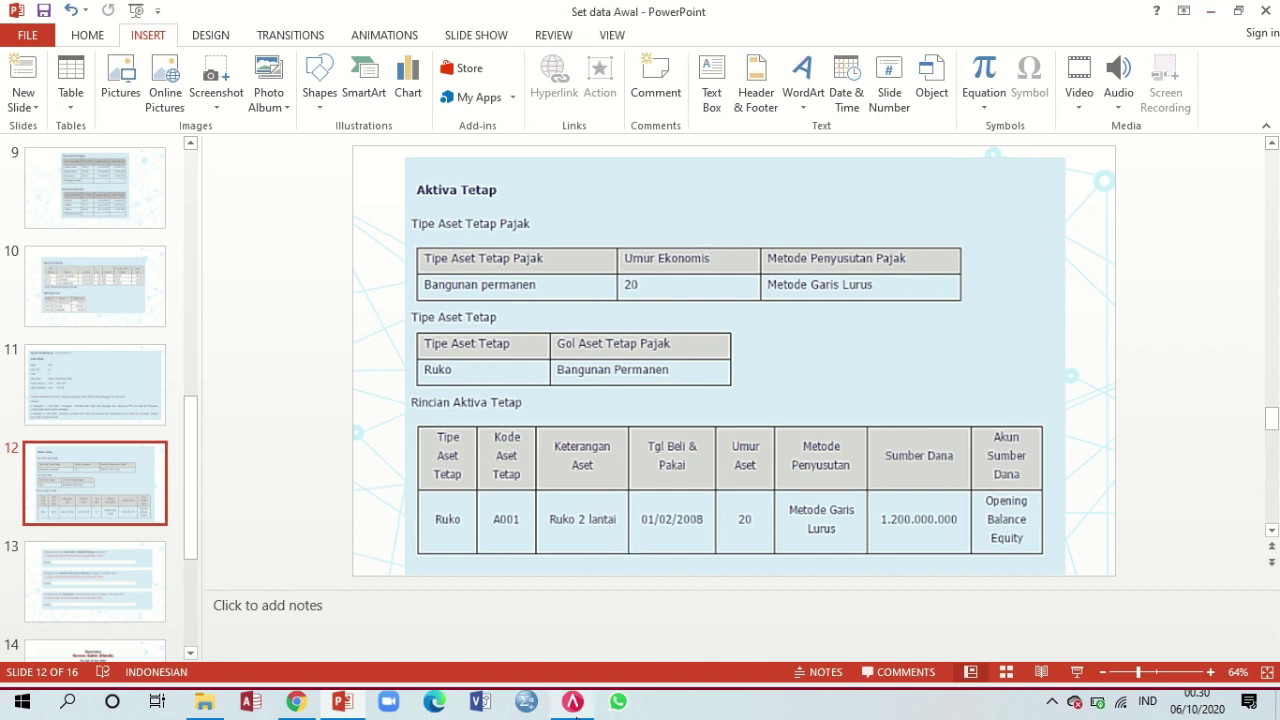
click(572, 702)
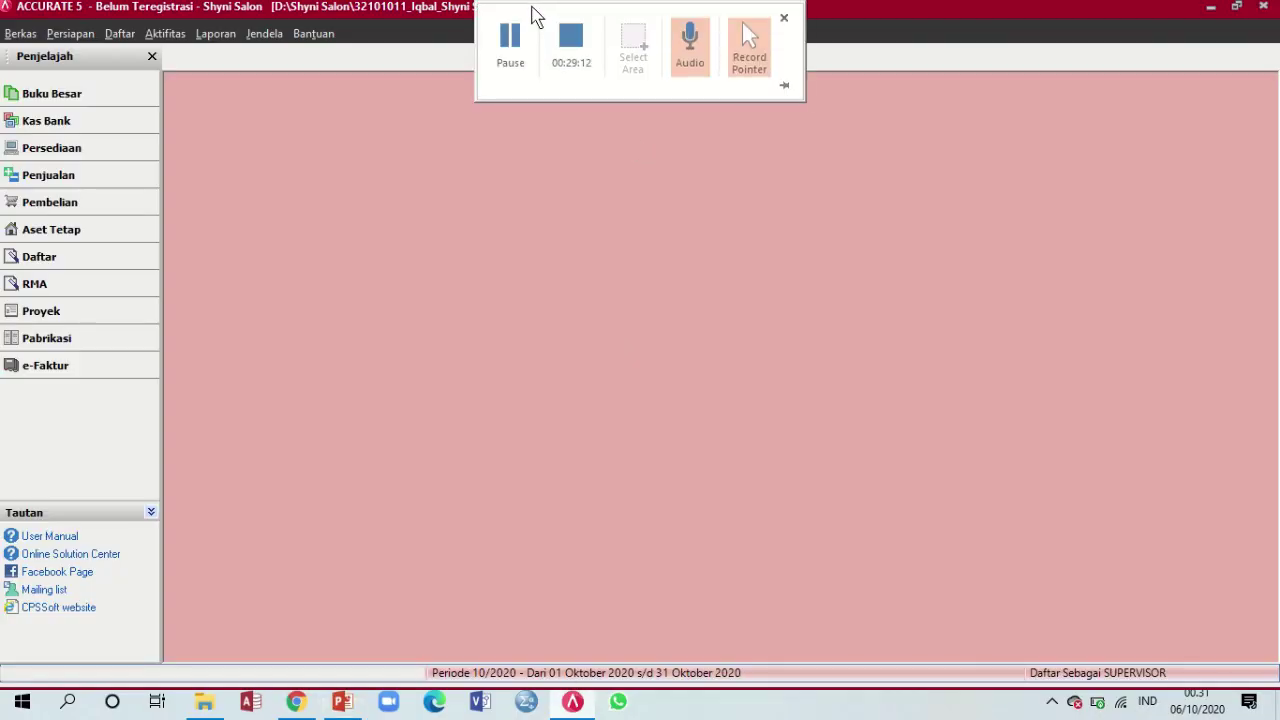
click(524, 35)
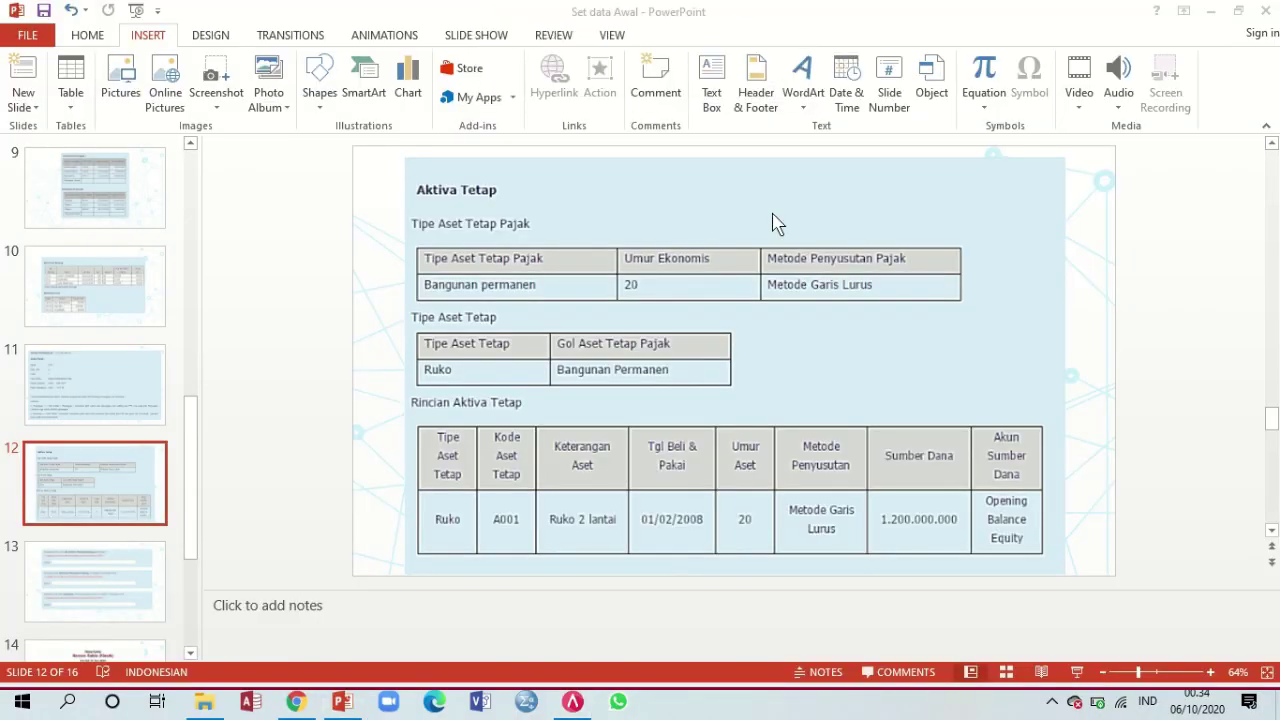
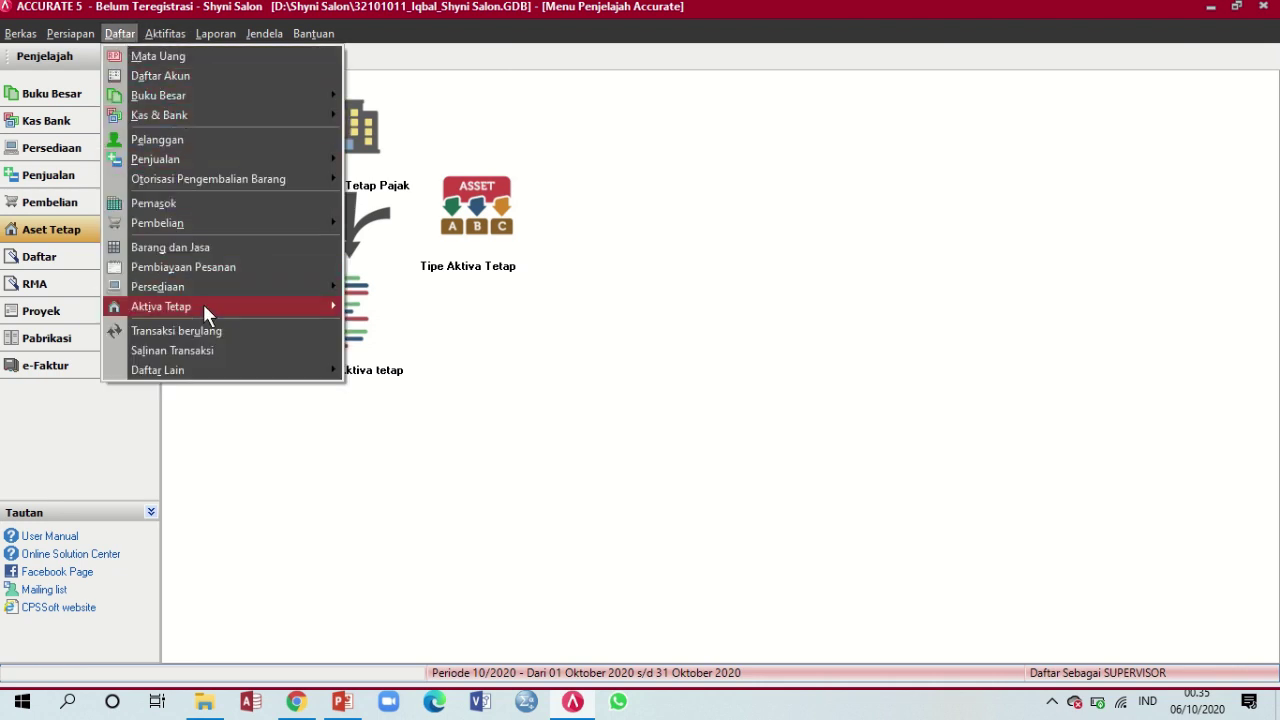
Close the Daftar > Aktiva Tetap menu without choosing anything, leaving the Aset Tetap explorer page showing
mouse_move(203, 305)
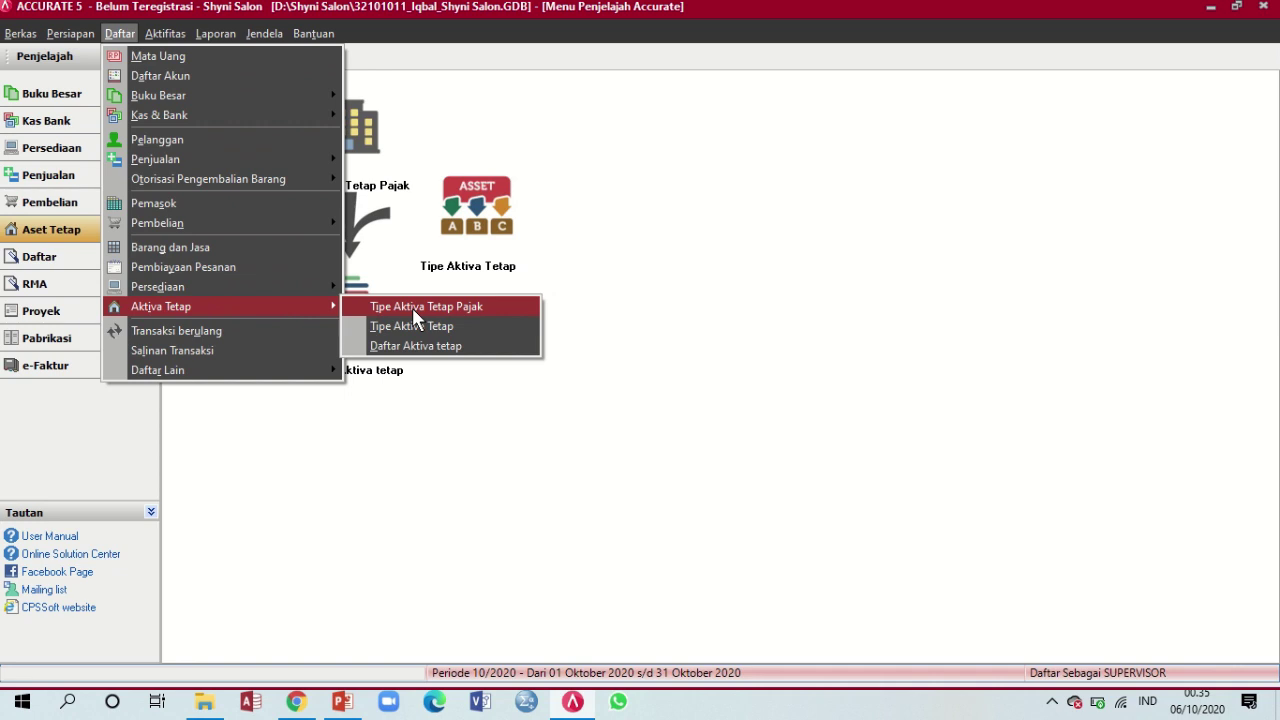
click(634, 126)
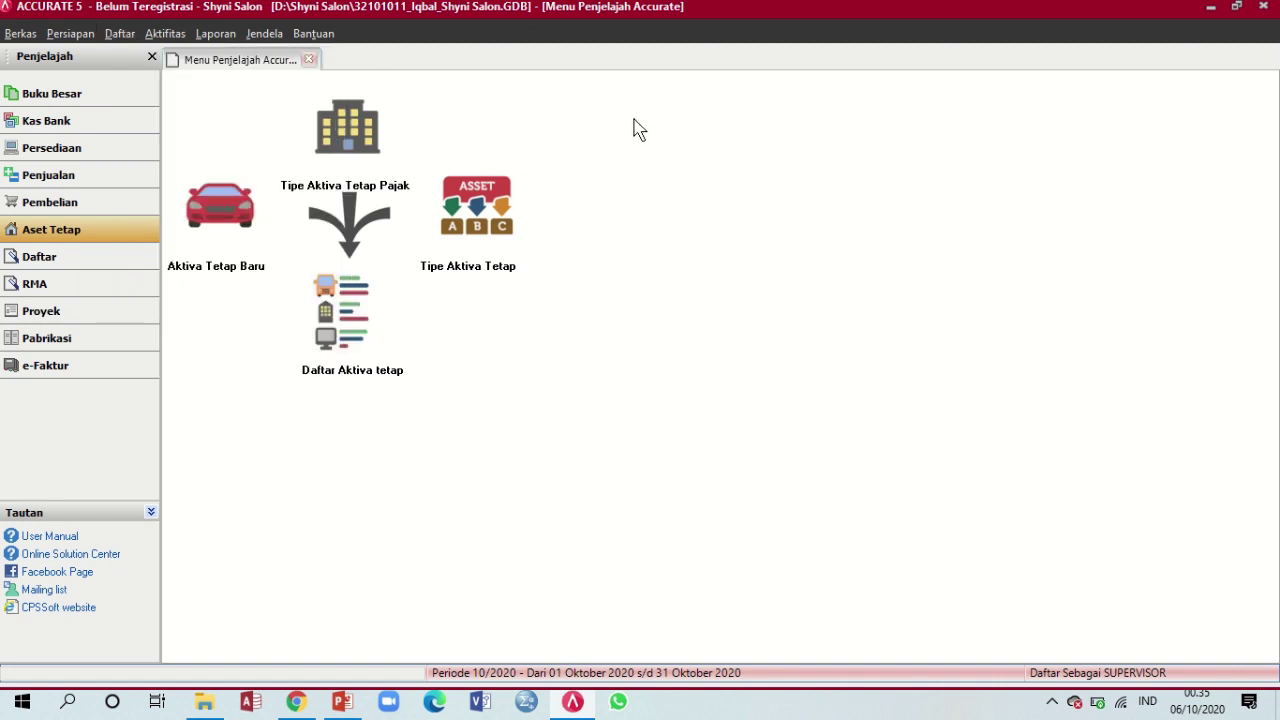
Create tax asset type Bangunan Permanen with Metode Garis Lurus and a 20-year life
click(365, 136)
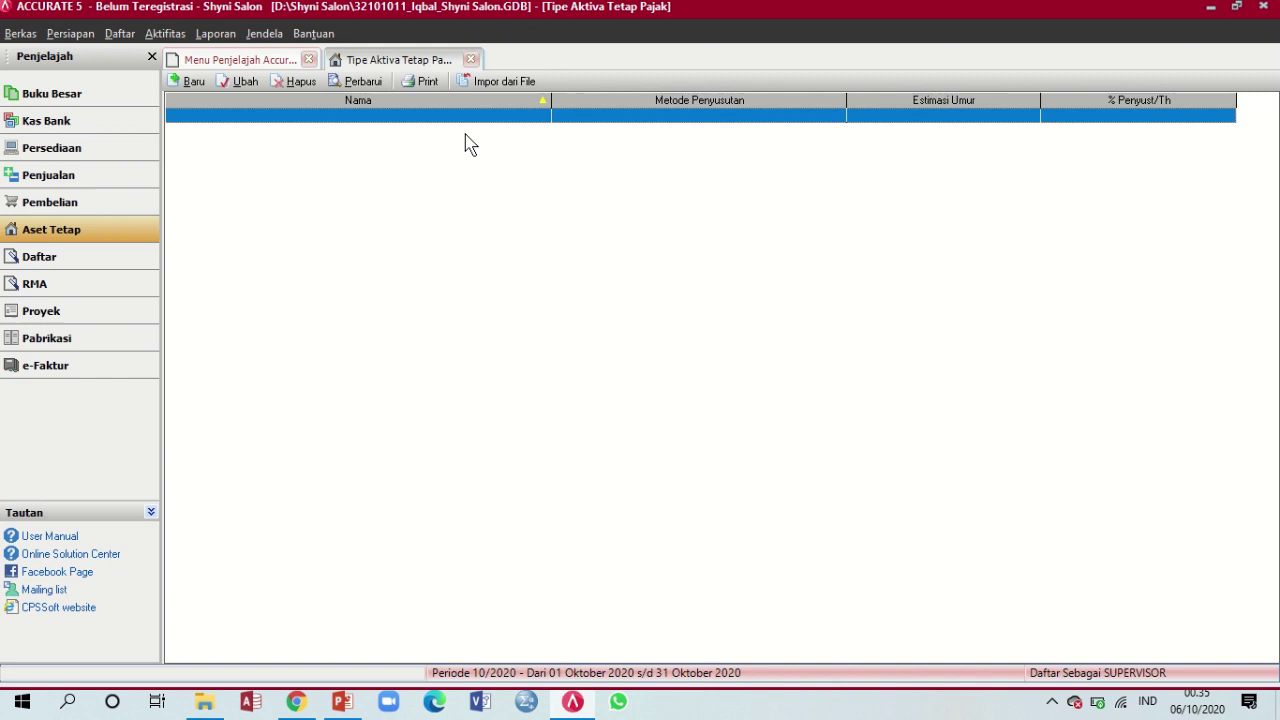
click(192, 81)
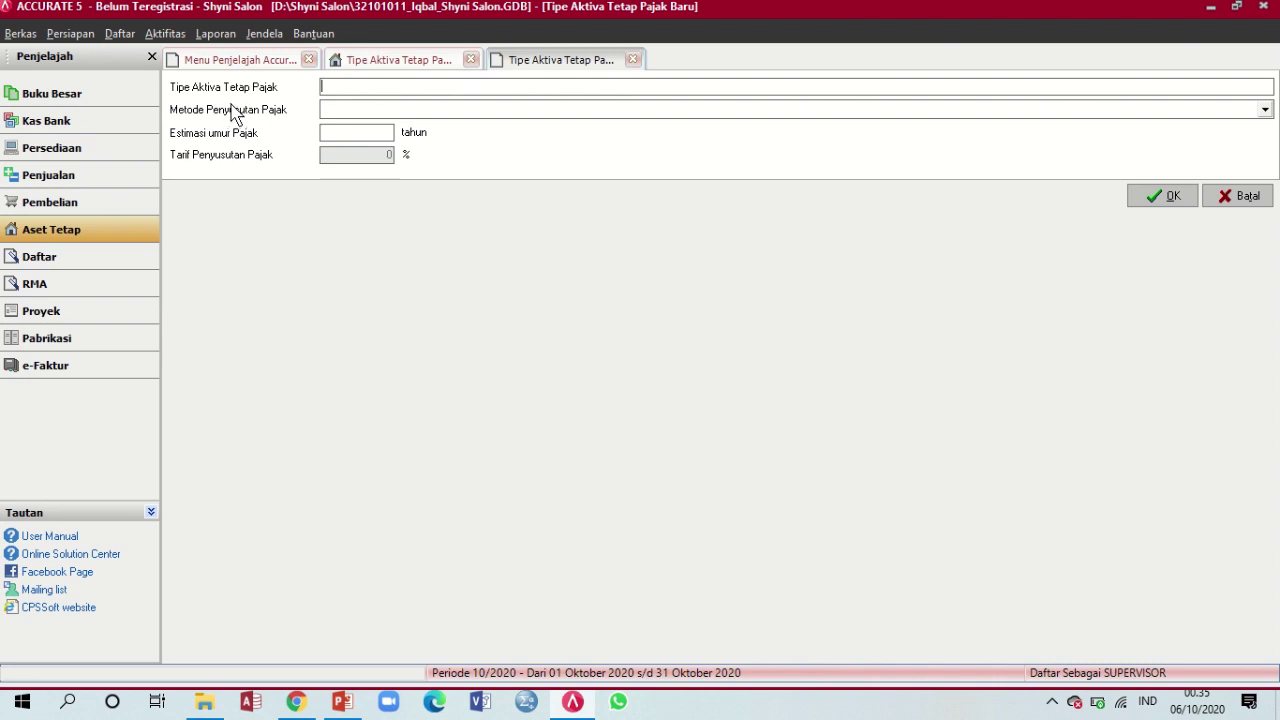
click(343, 702)
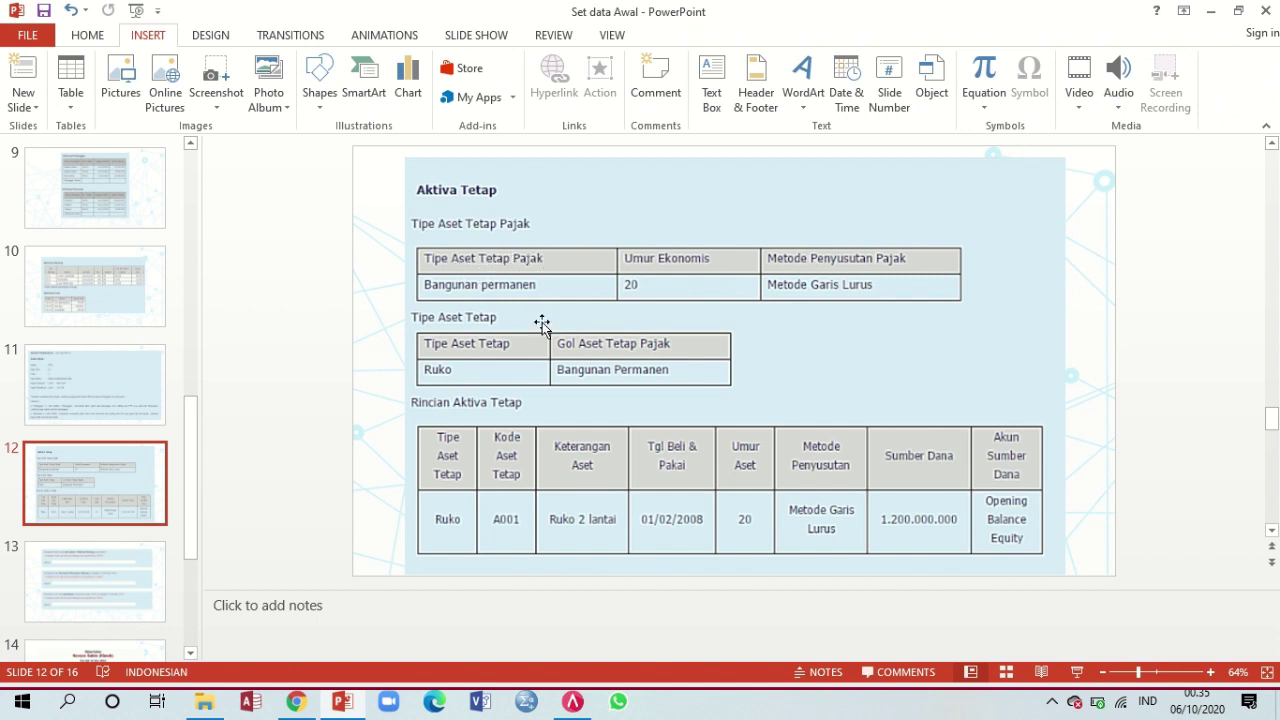
click(572, 702)
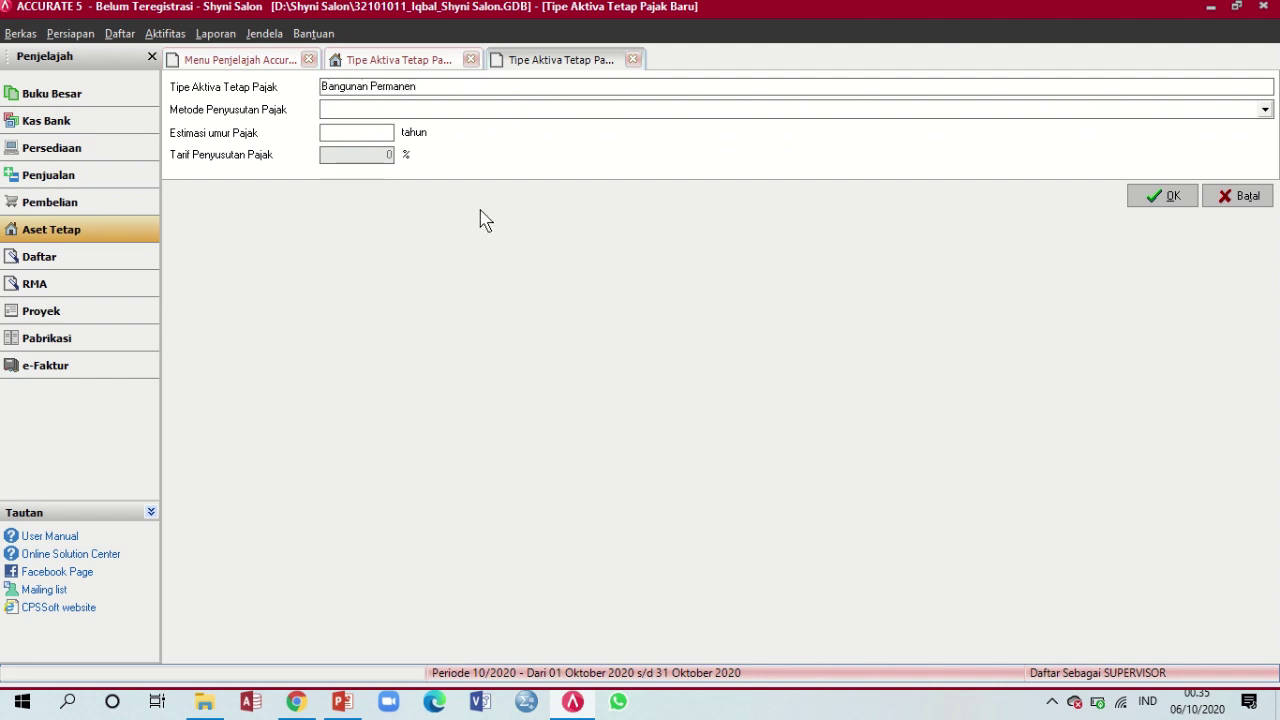
click(394, 109)
click(386, 137)
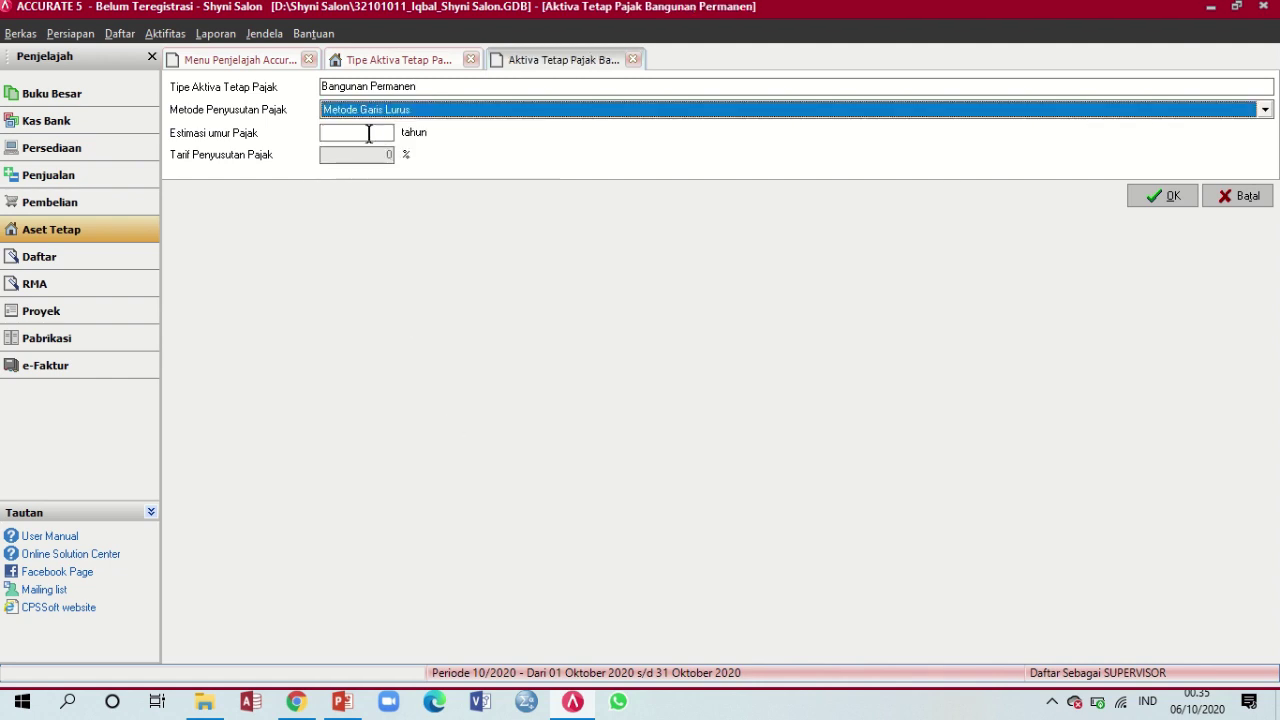
click(369, 132)
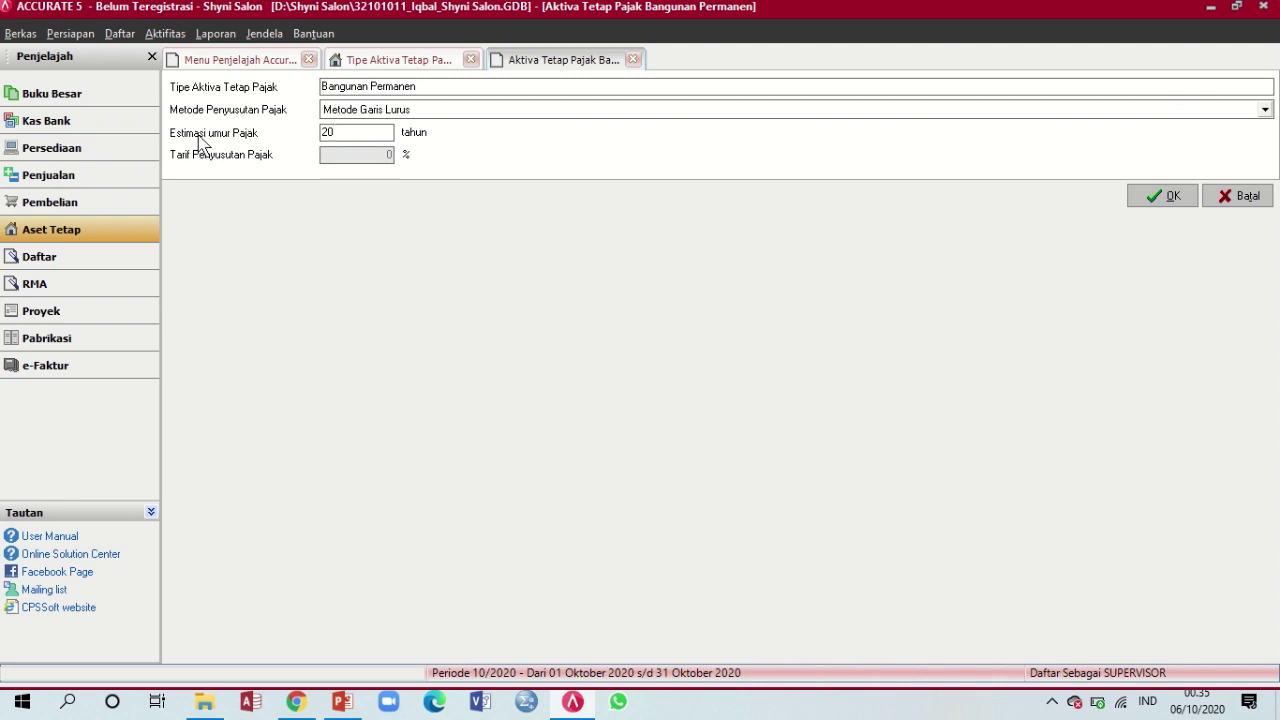
key(Tab)
Save Bangunan Permanen and refresh the tax type list, checking it against the slide
click(342, 701)
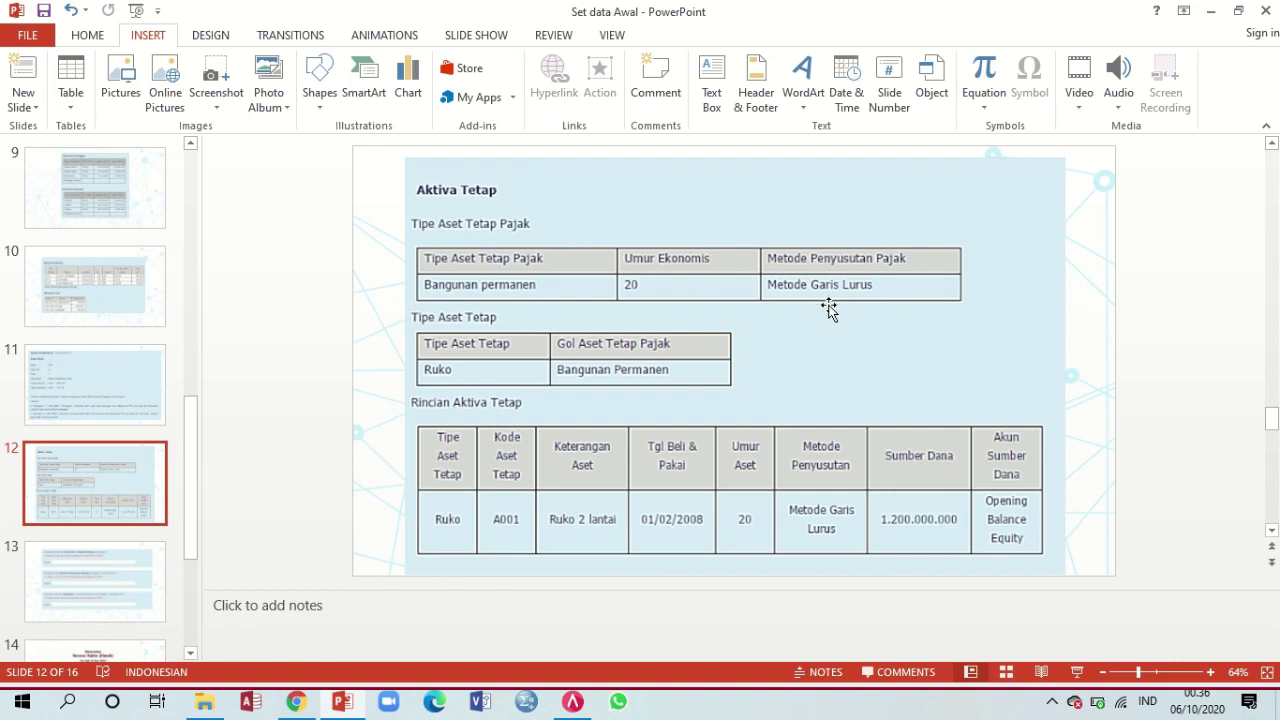
click(585, 710)
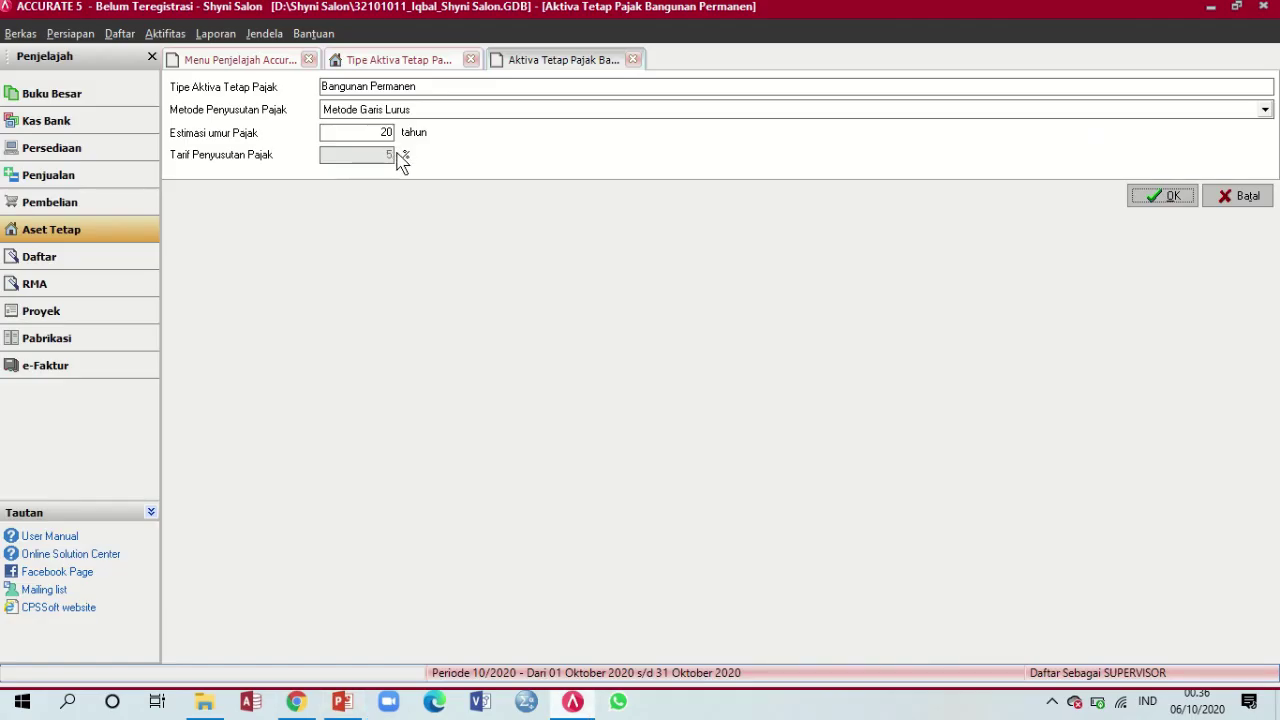
click(1152, 196)
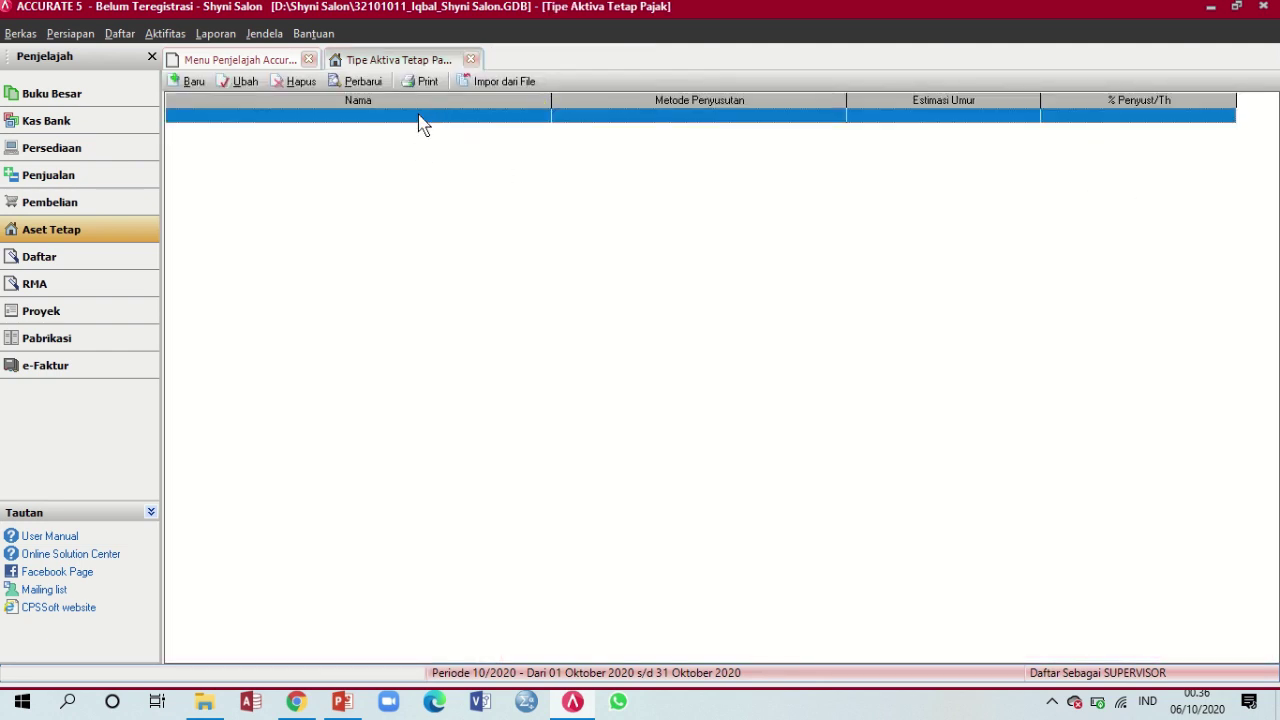
click(366, 86)
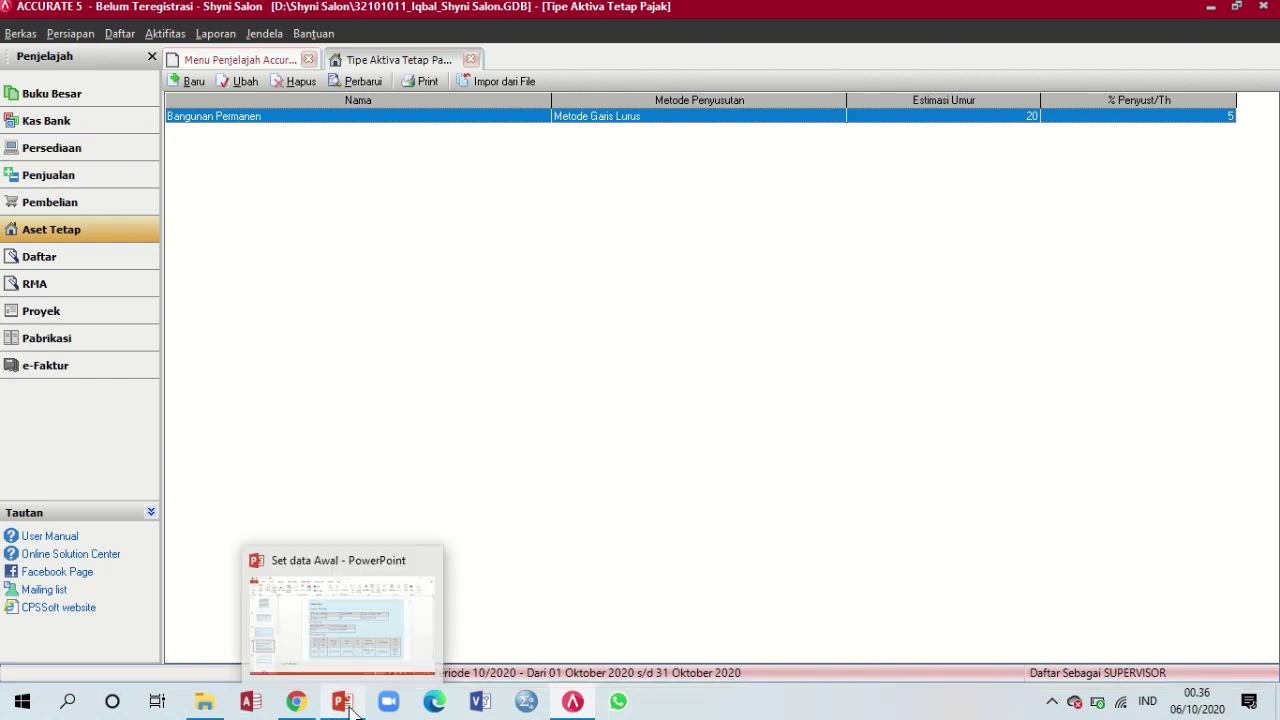
click(340, 620)
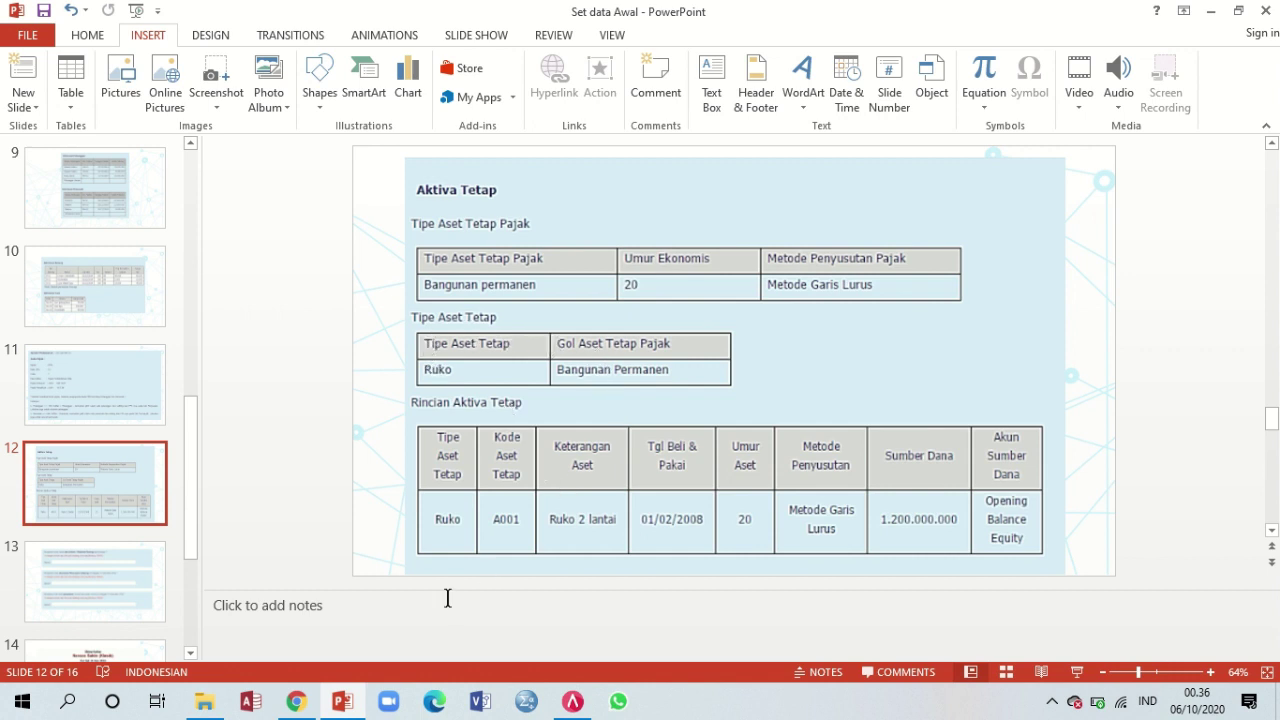
click(572, 701)
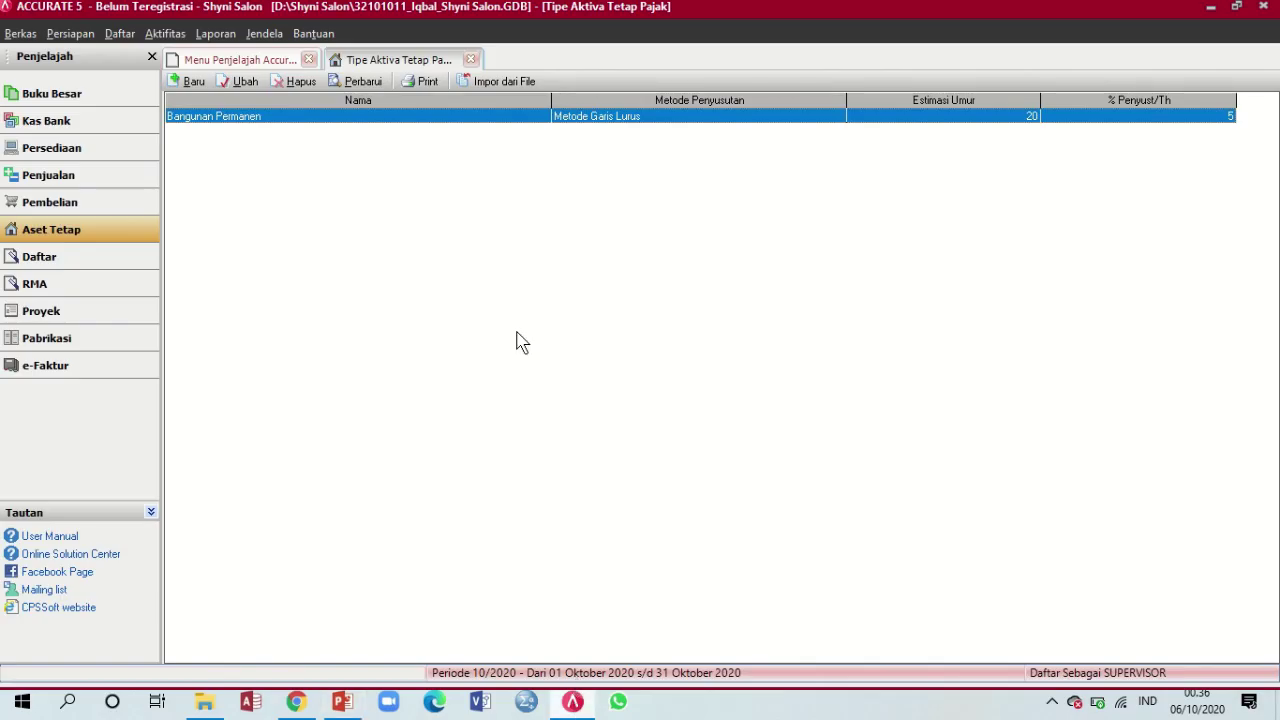
Close the tax type list and start a new fixed-asset type named Ruko
click(471, 59)
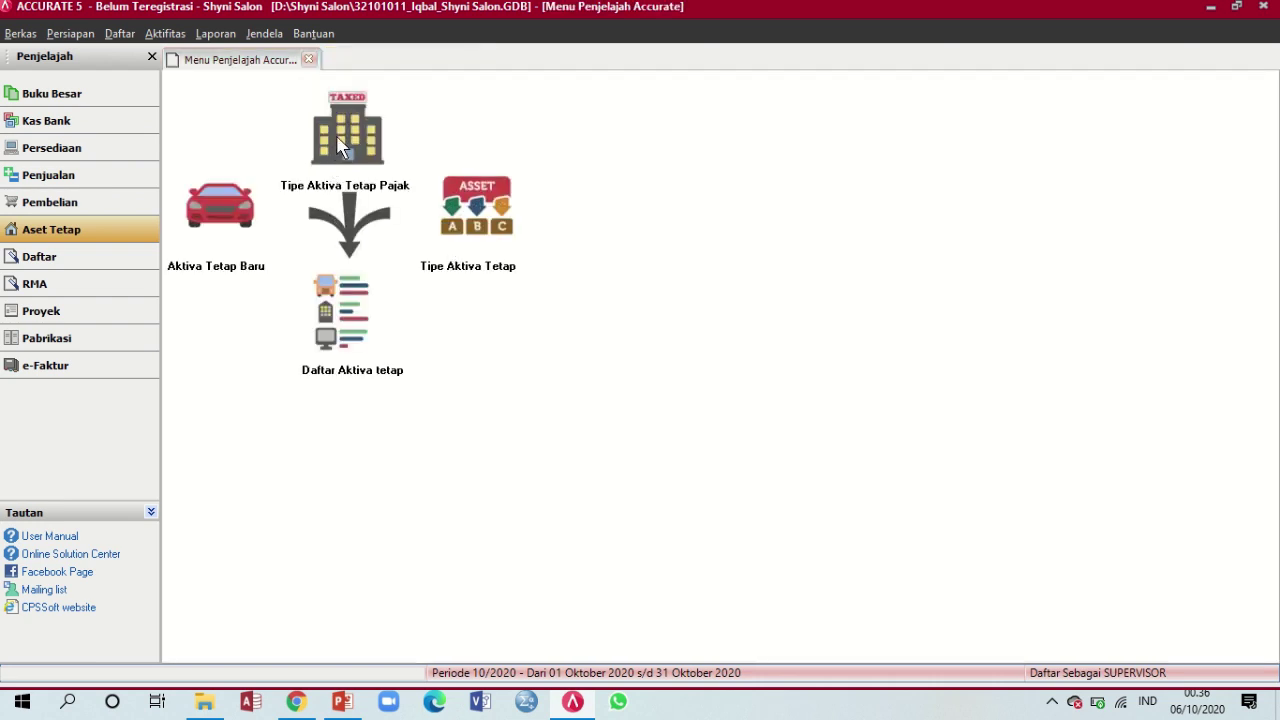
click(500, 215)
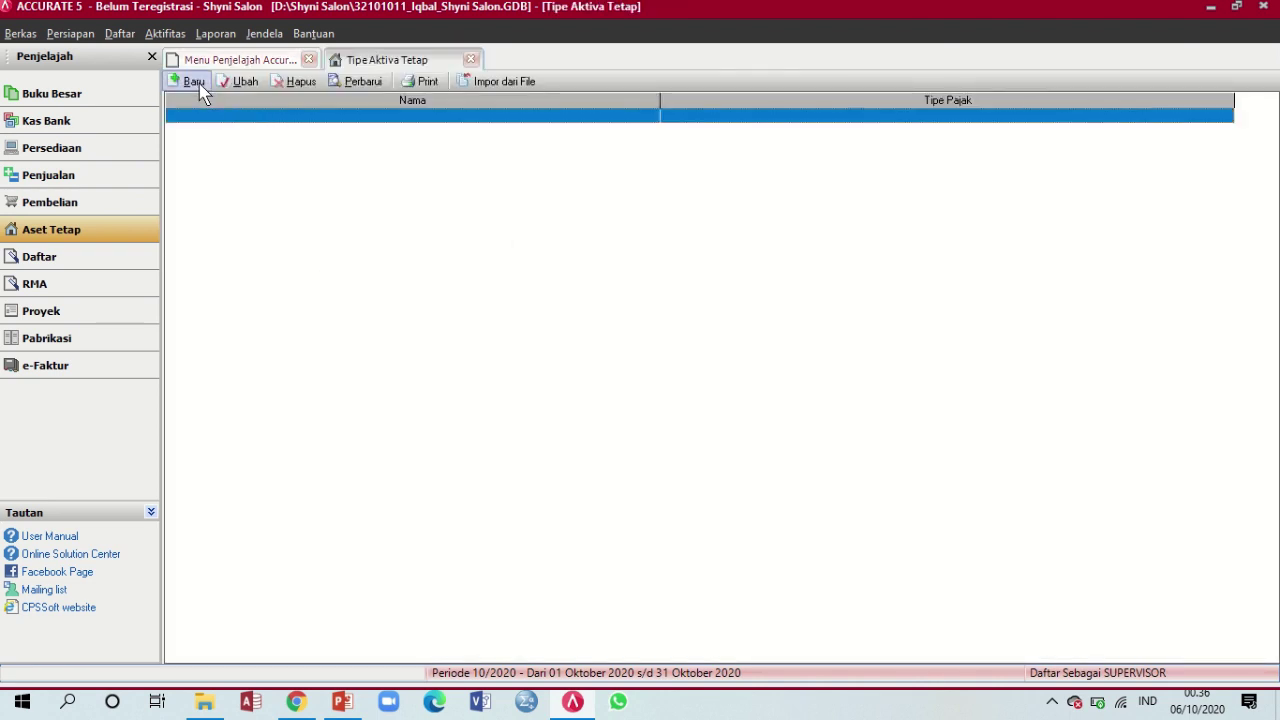
click(194, 82)
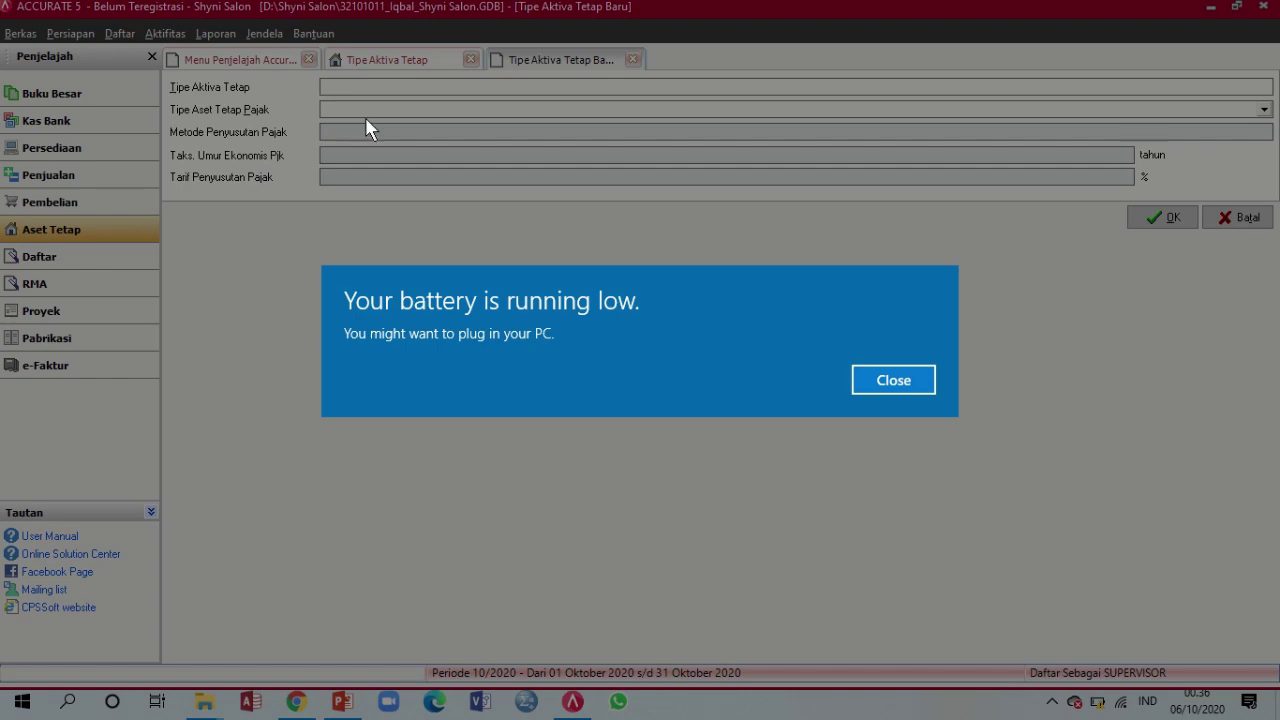
click(870, 379)
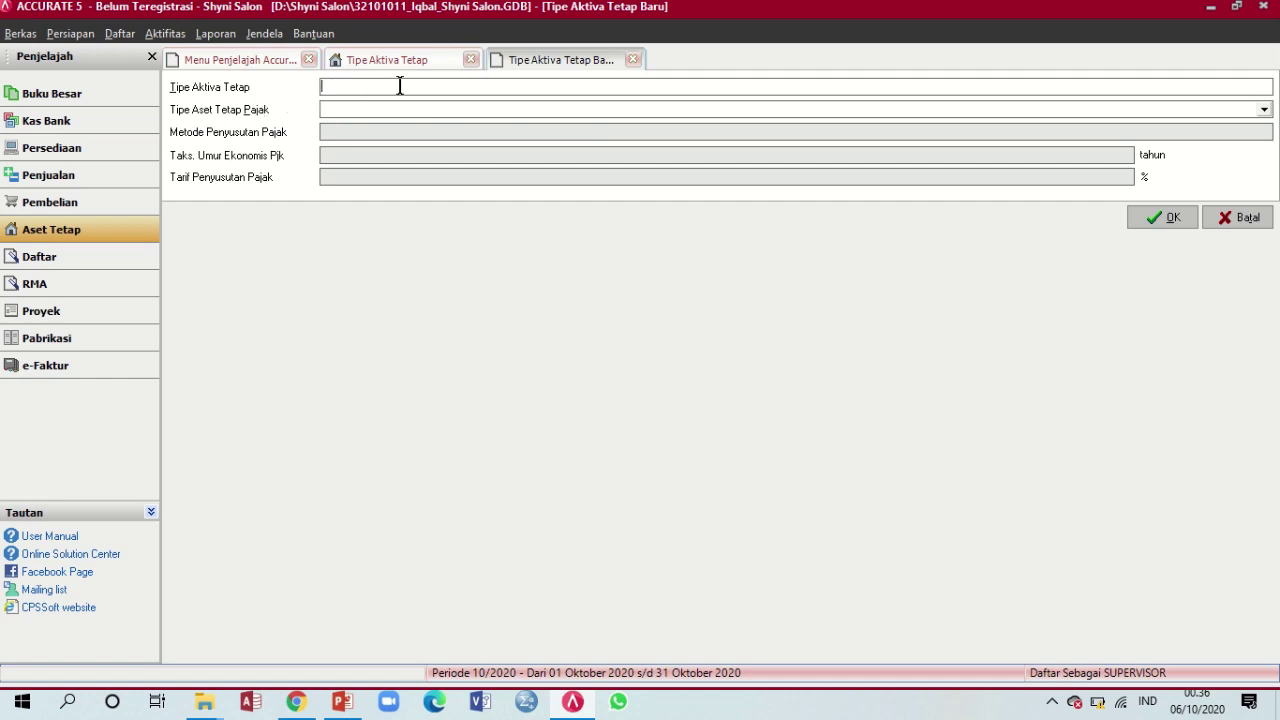
click(344, 704)
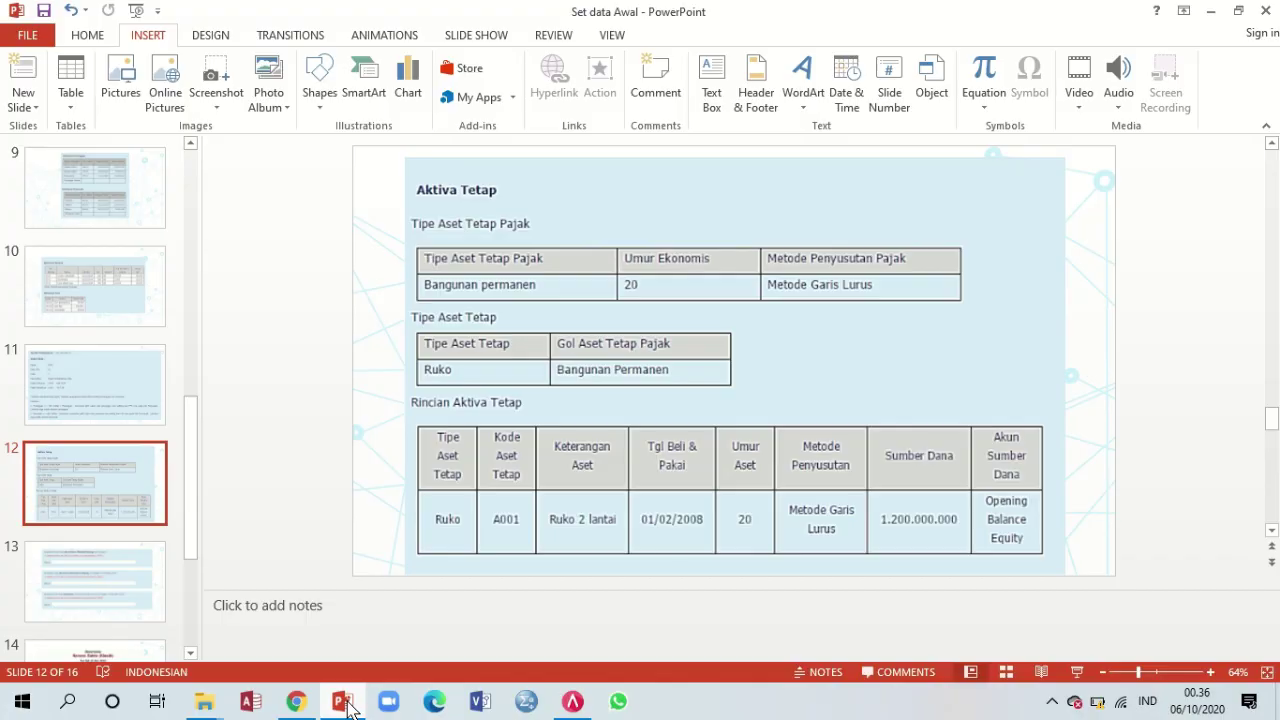
click(344, 704)
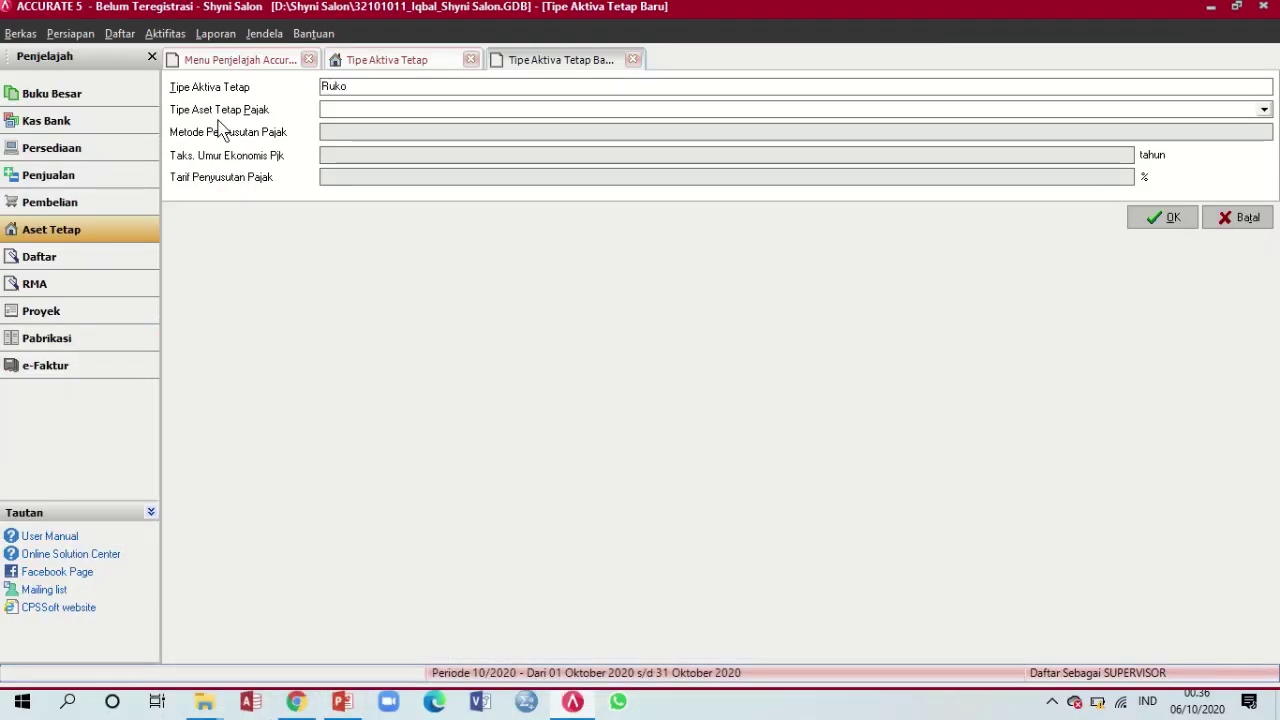
Class Ruko under Bangunan Permanen, save it, and close the refreshed asset type list
click(723, 111)
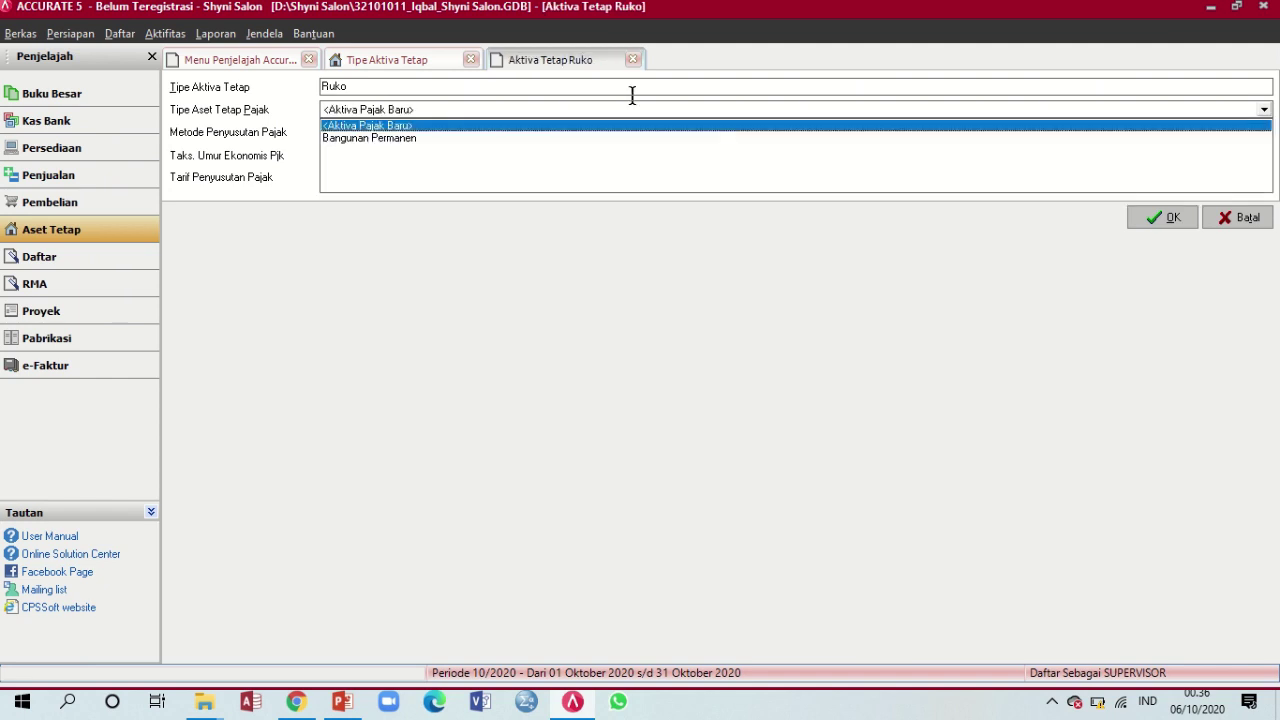
click(388, 139)
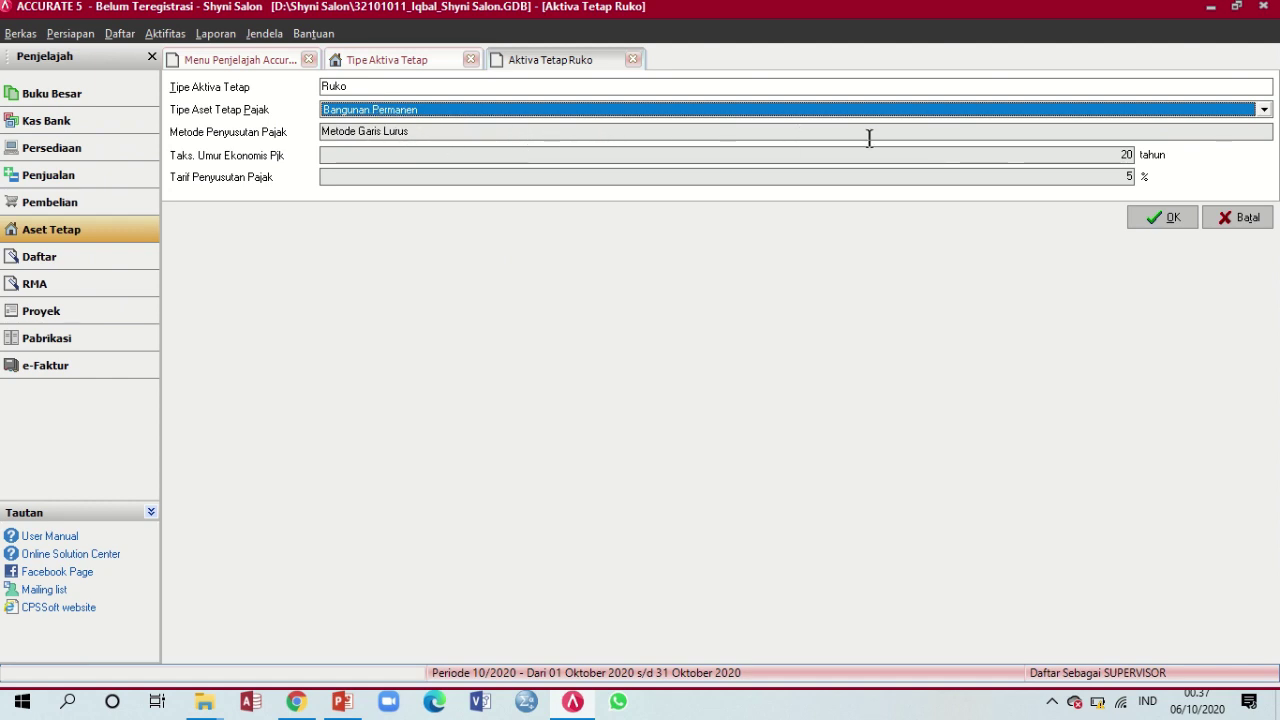
click(1170, 221)
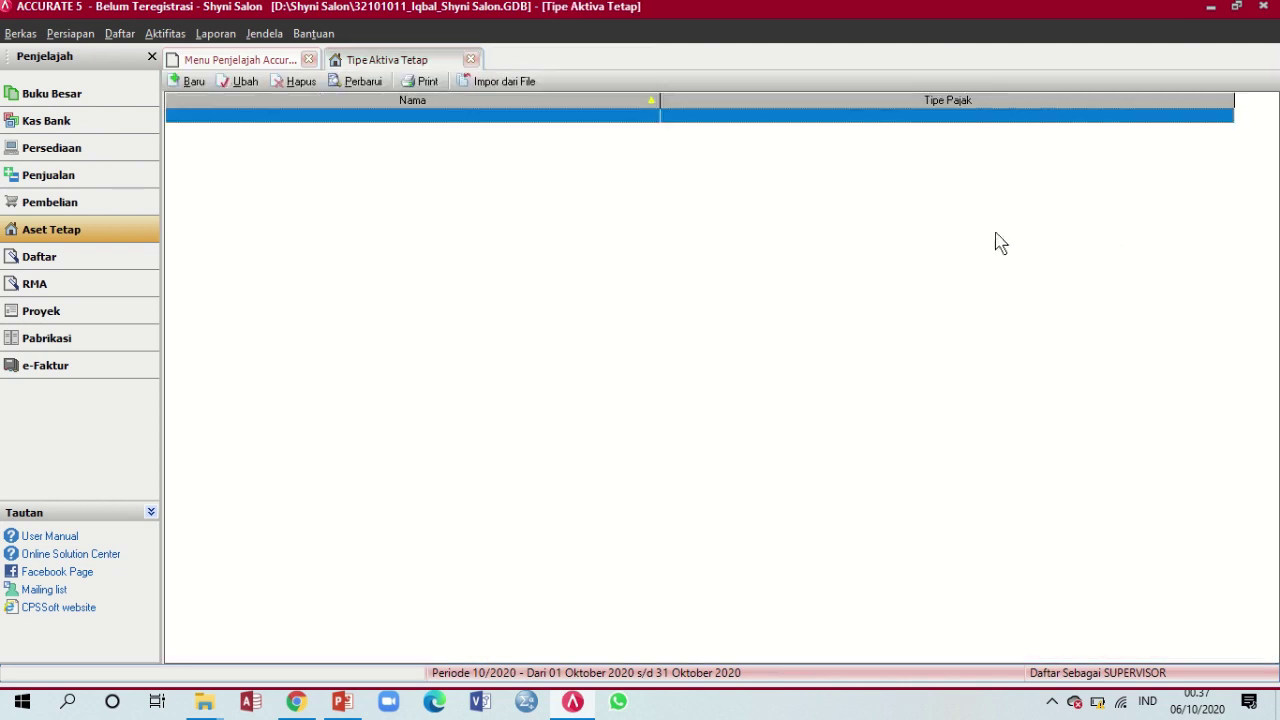
click(365, 84)
click(346, 703)
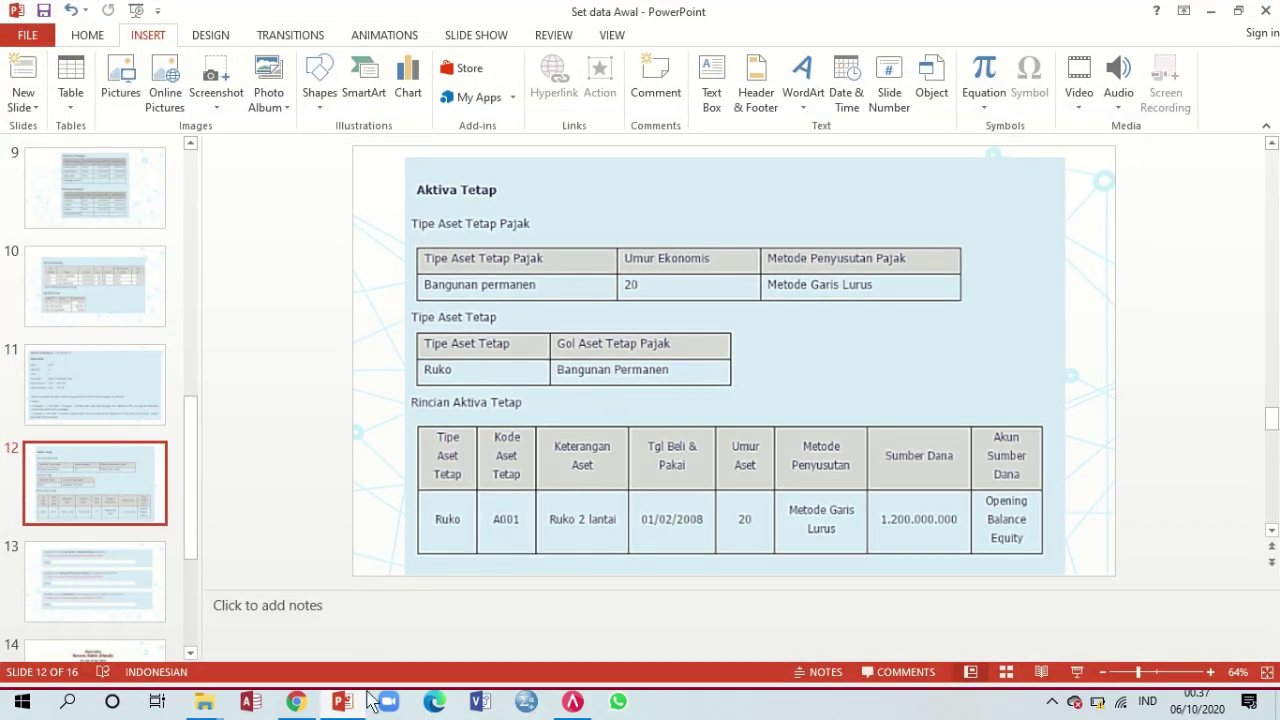
click(345, 703)
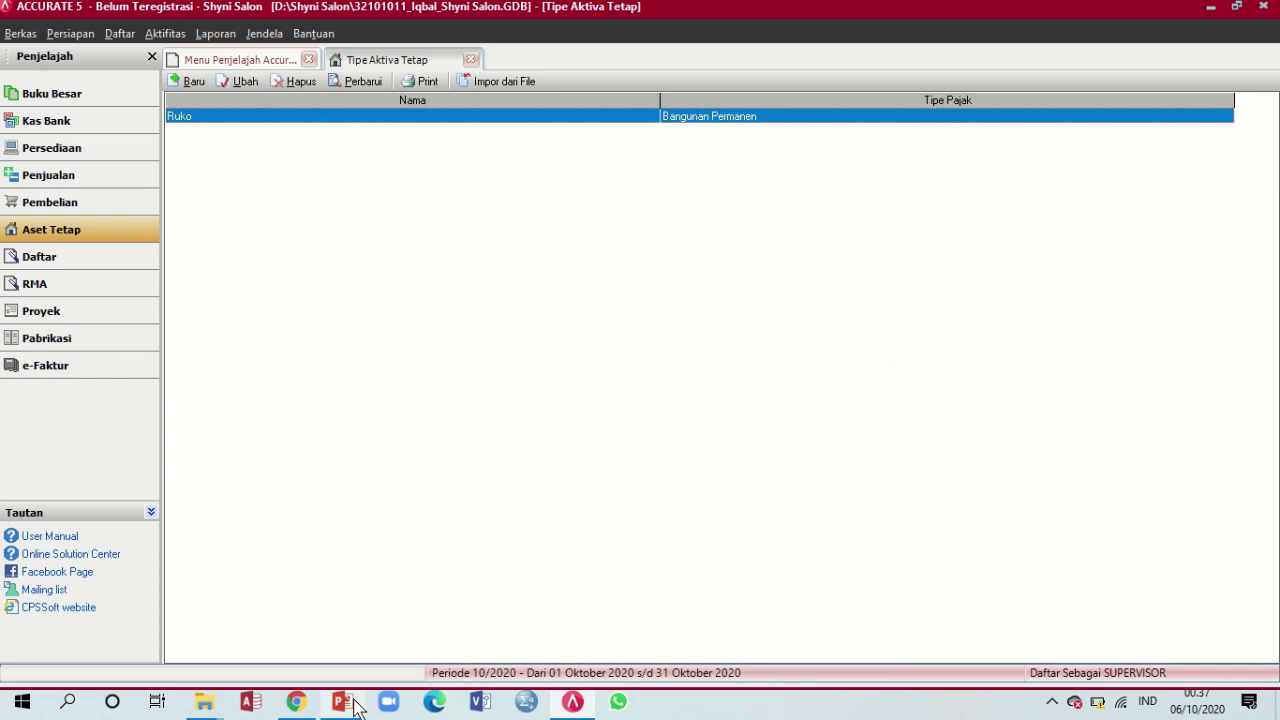
click(471, 60)
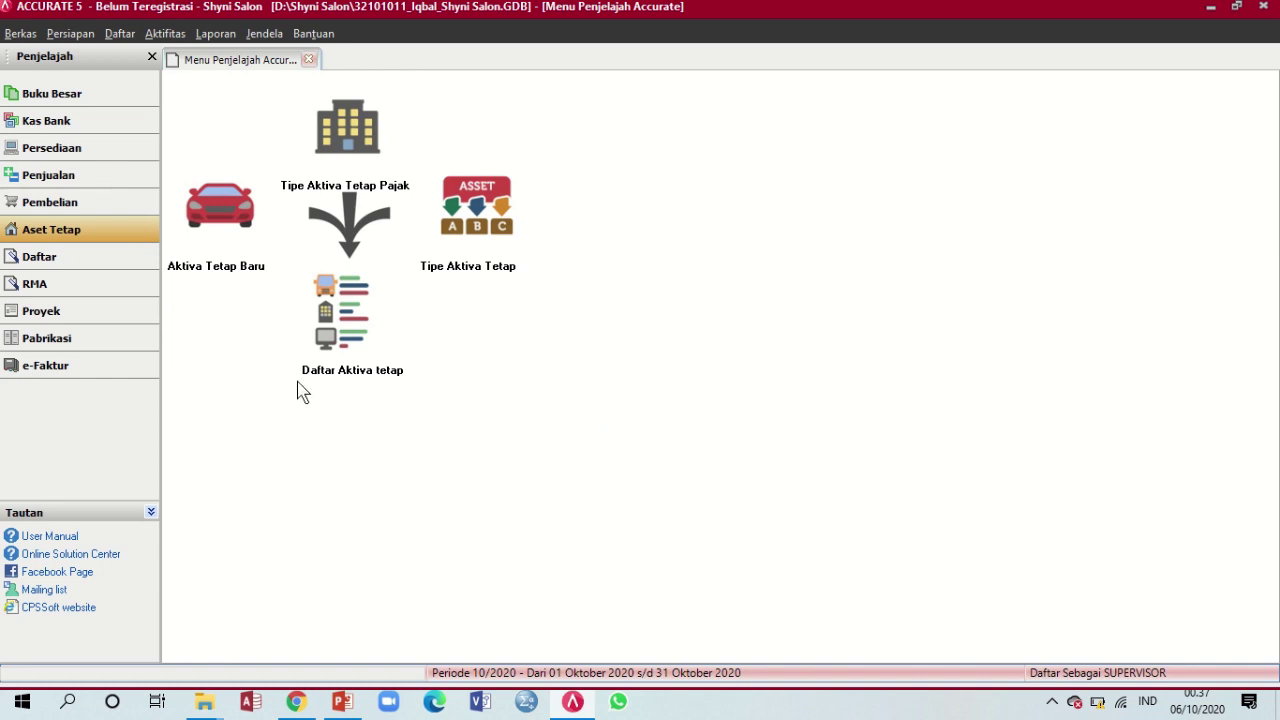
Start a new fixed asset record with code A001
click(343, 701)
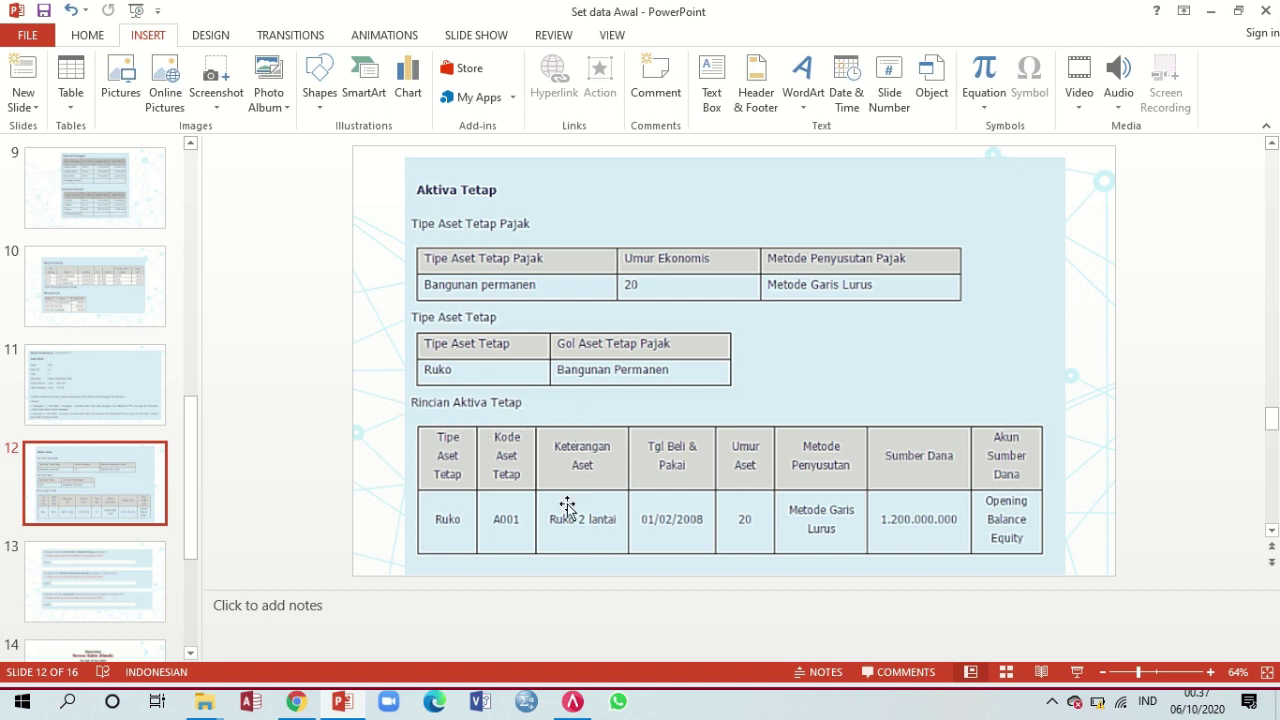
click(576, 705)
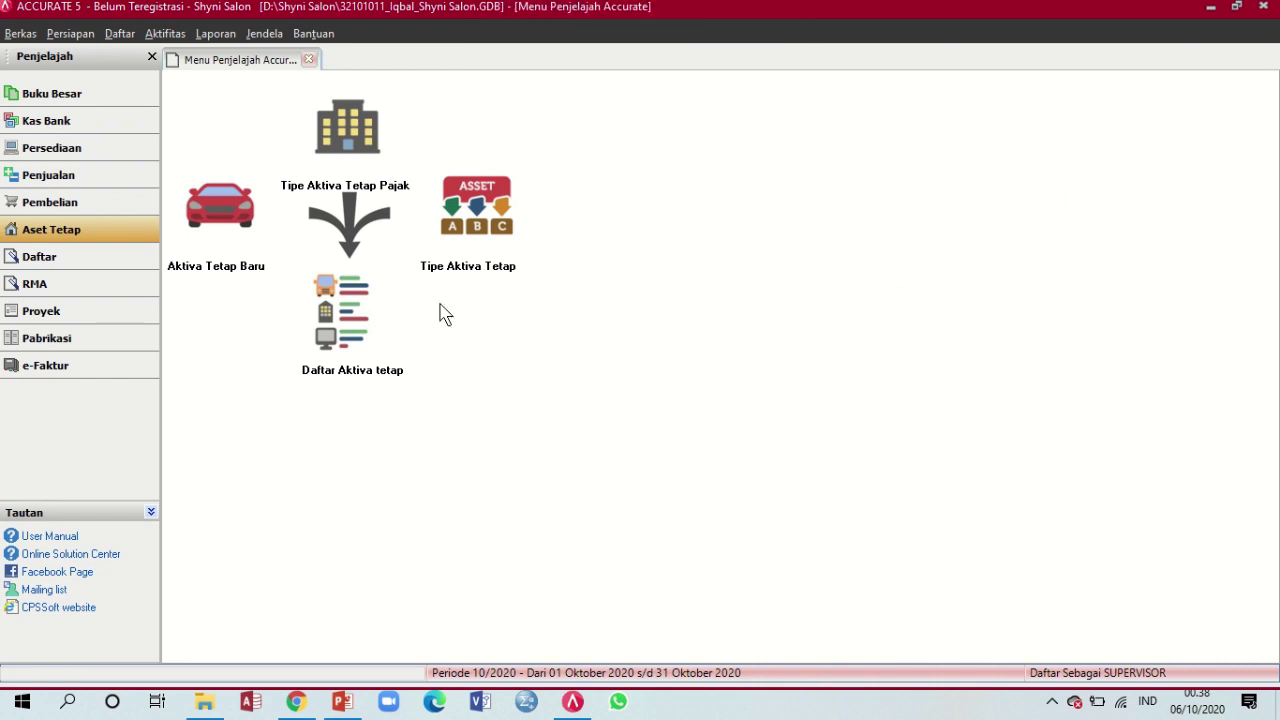
click(230, 205)
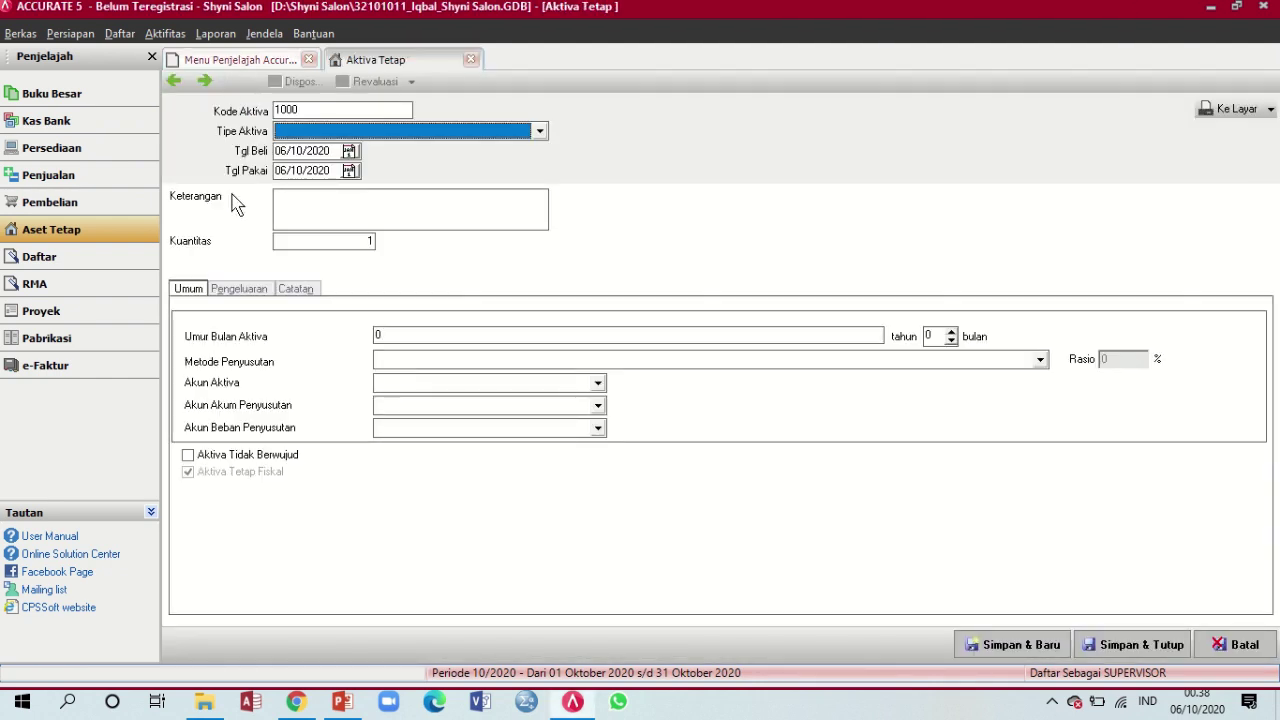
drag(334, 107, 234, 108)
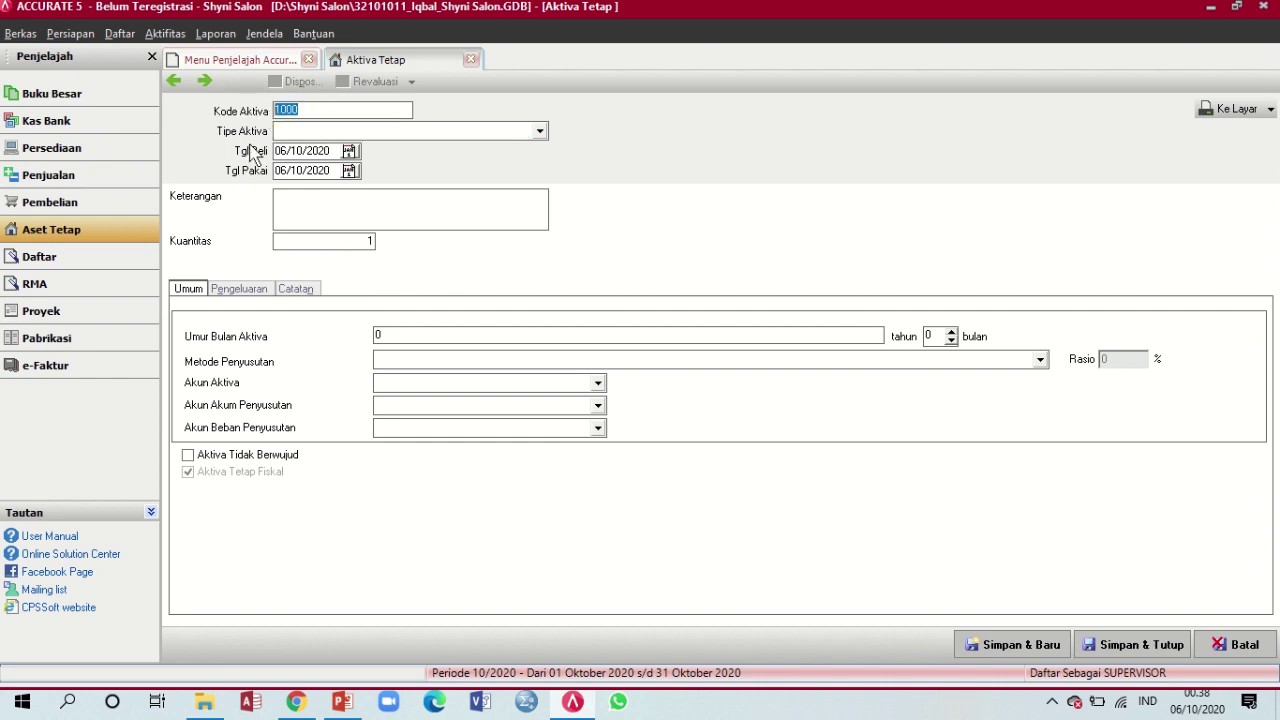
click(342, 701)
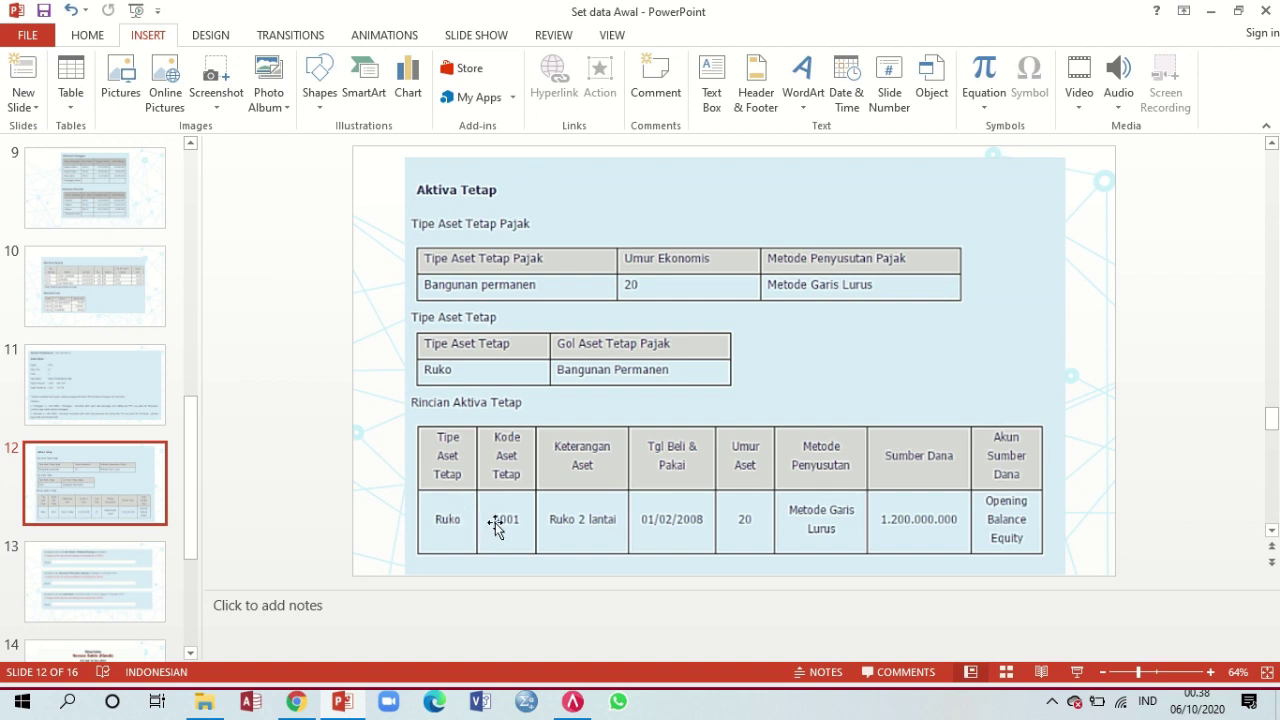
click(580, 705)
text(A001)
Set the asset type to Ruko and the purchase and usage dates to 01/02/2008
click(540, 131)
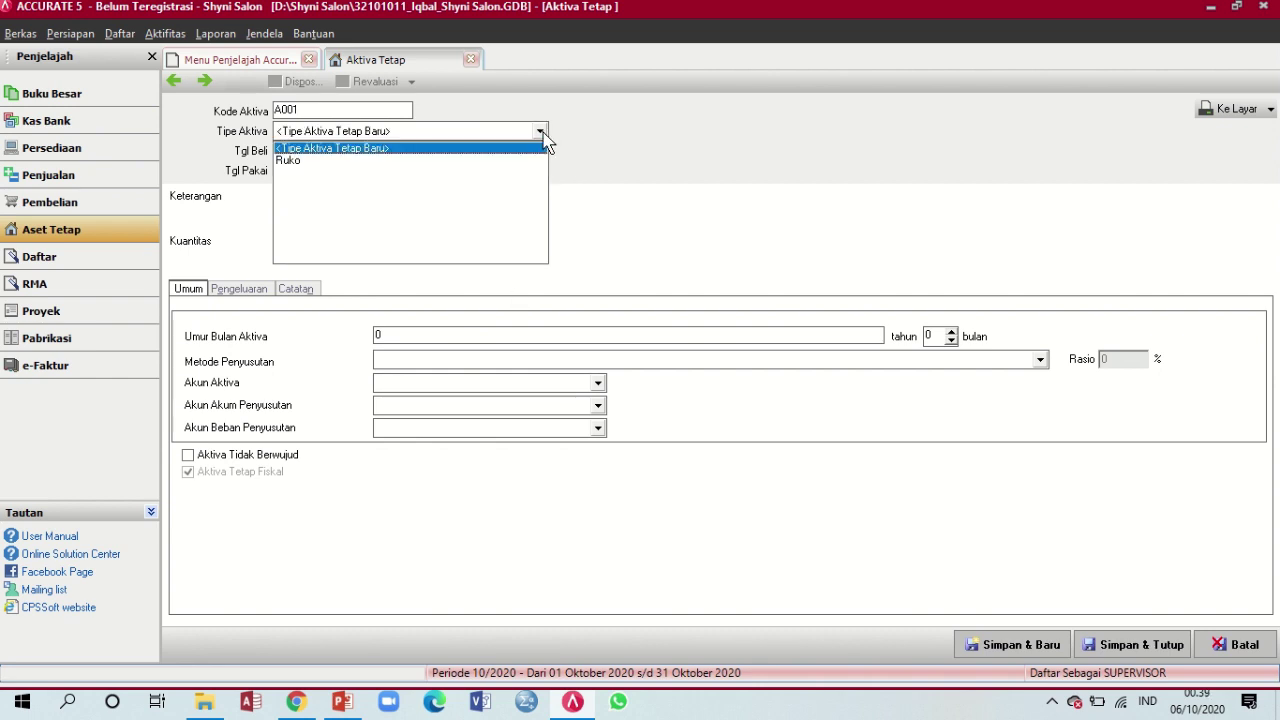
click(392, 161)
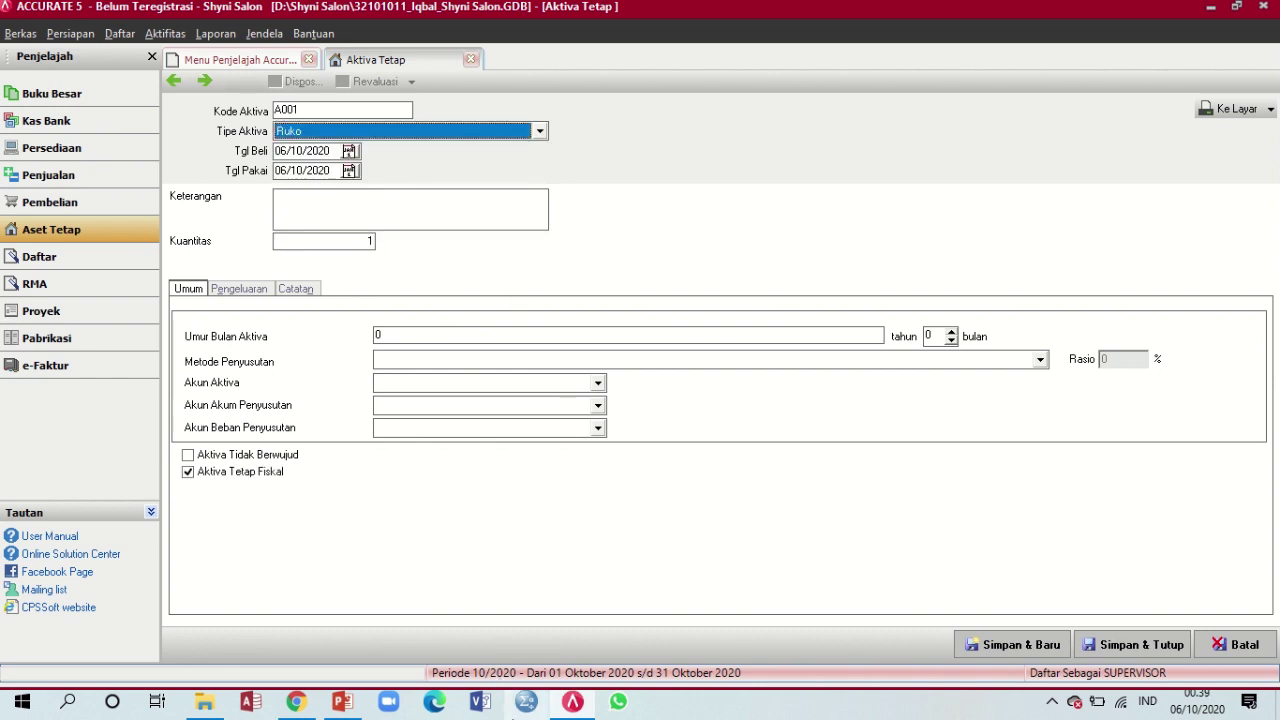
click(342, 701)
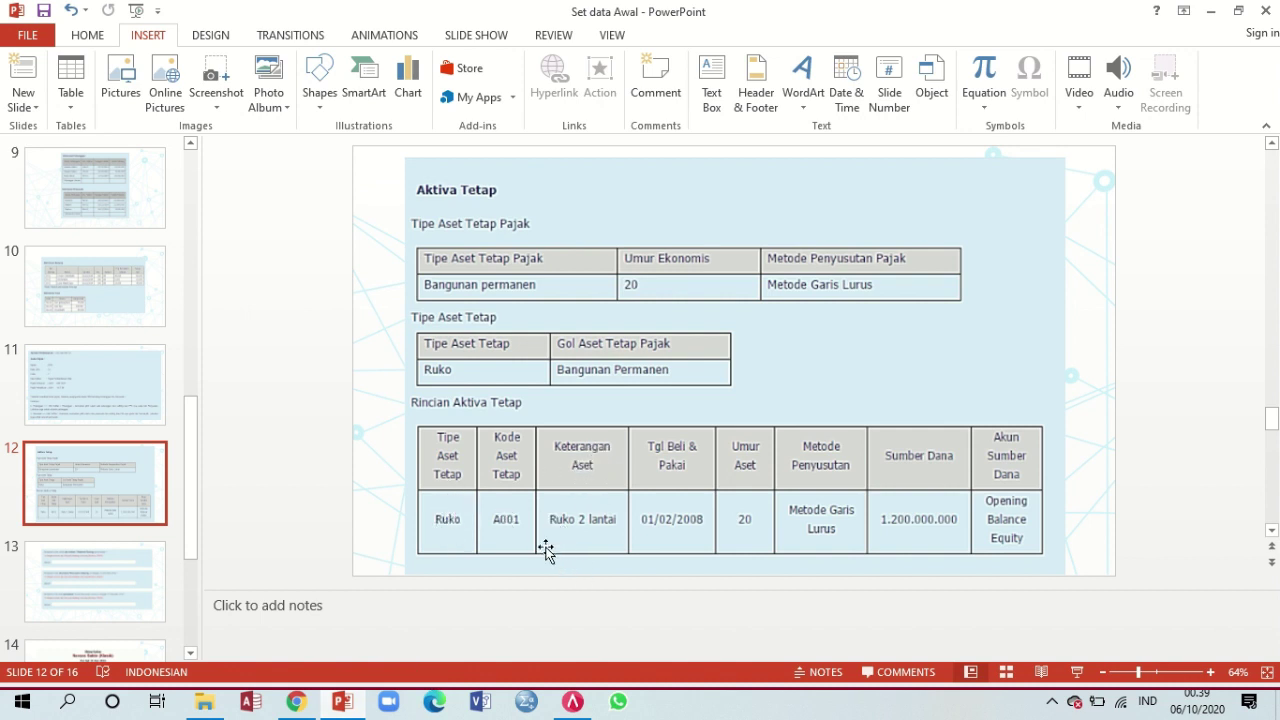
click(572, 701)
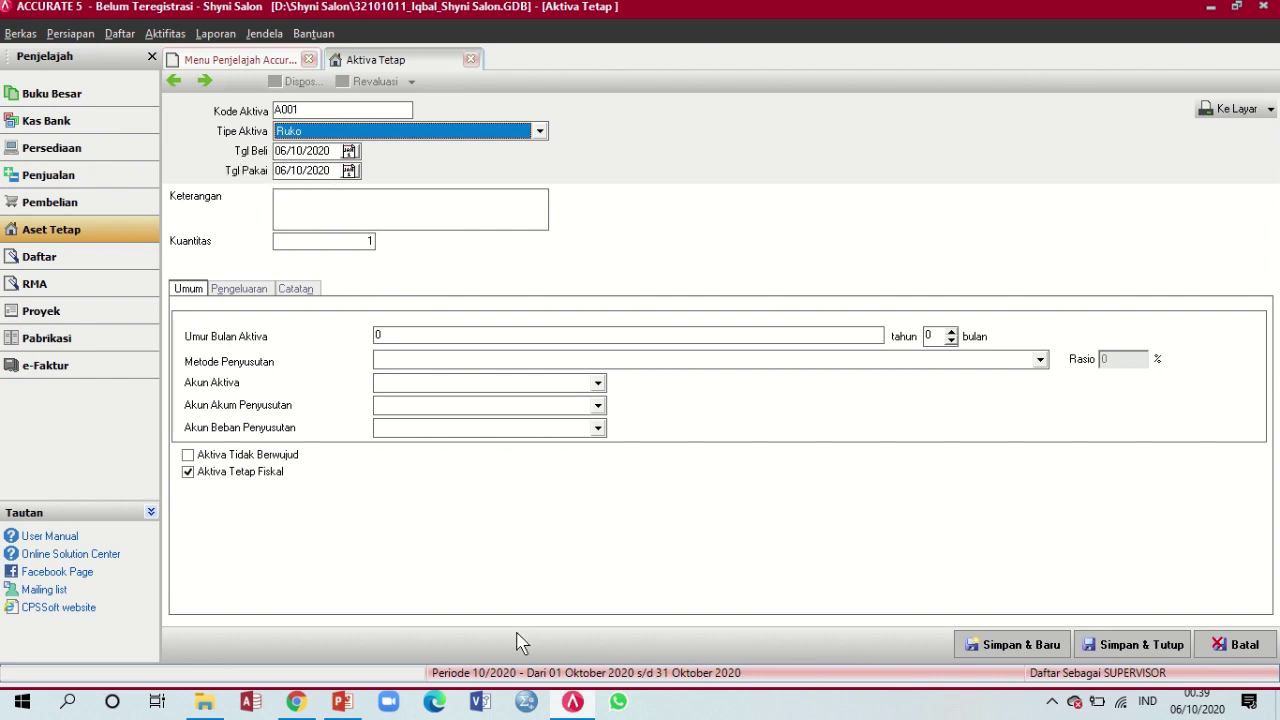
click(342, 701)
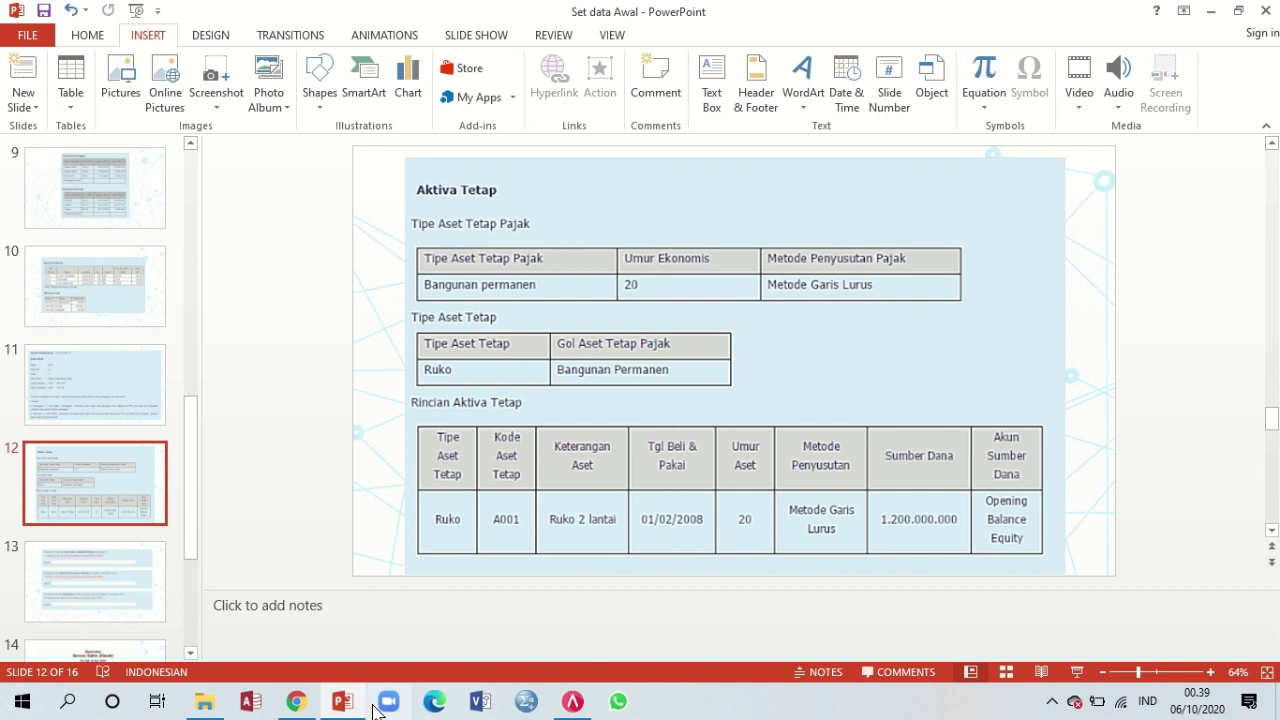
mouse_move(352, 708)
click(572, 700)
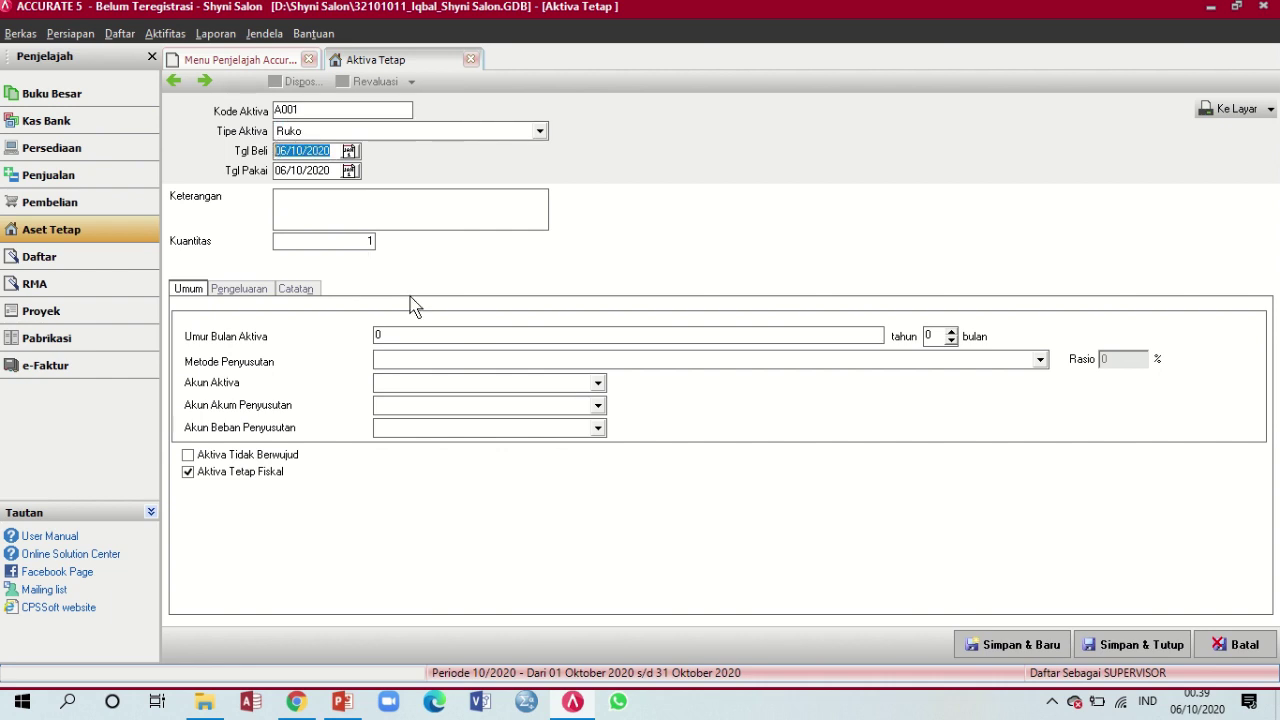
text(01)
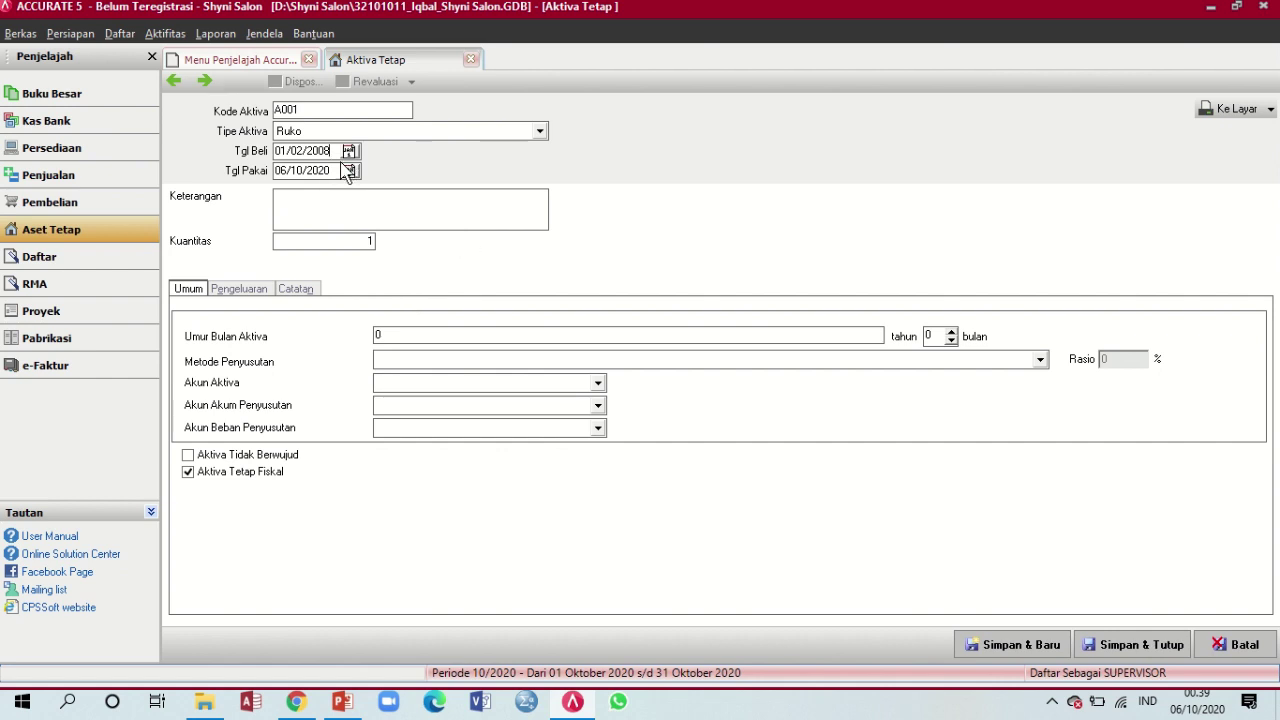
drag(333, 170, 220, 171)
text(0)
click(365, 200)
Enter the description Ruko 2 Lantai, checking it against the reference slide
click(343, 703)
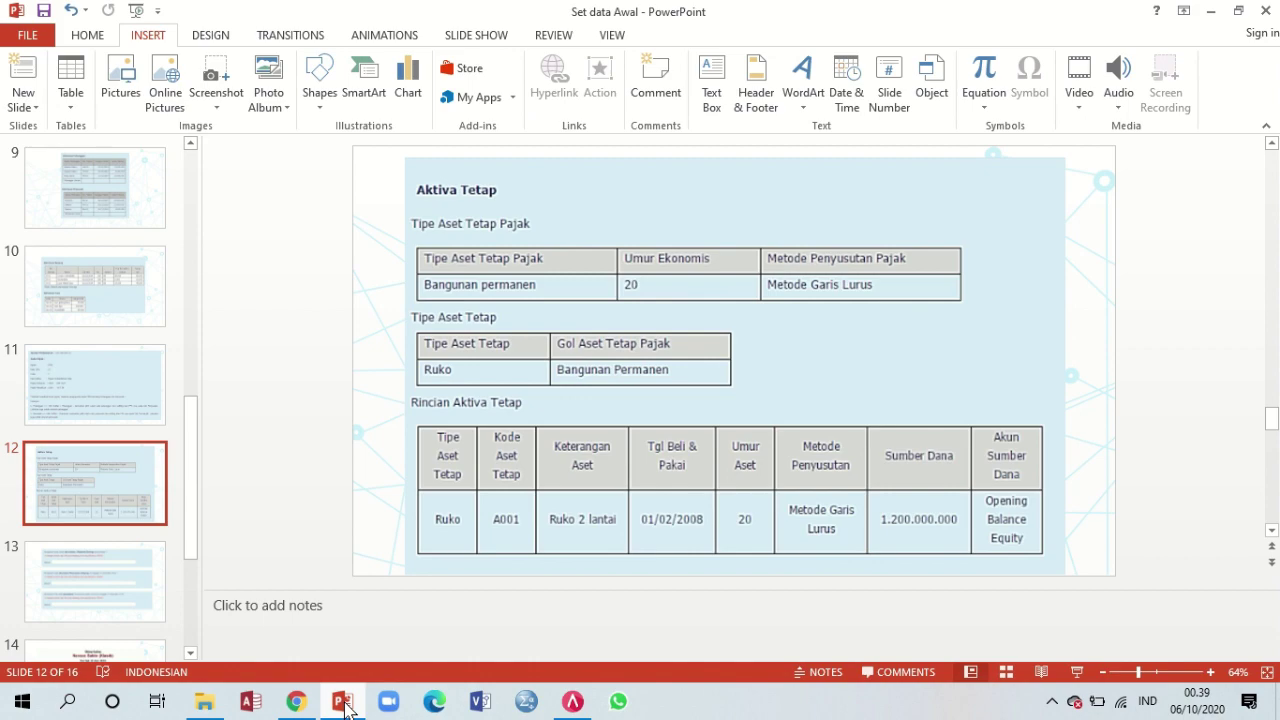
click(343, 703)
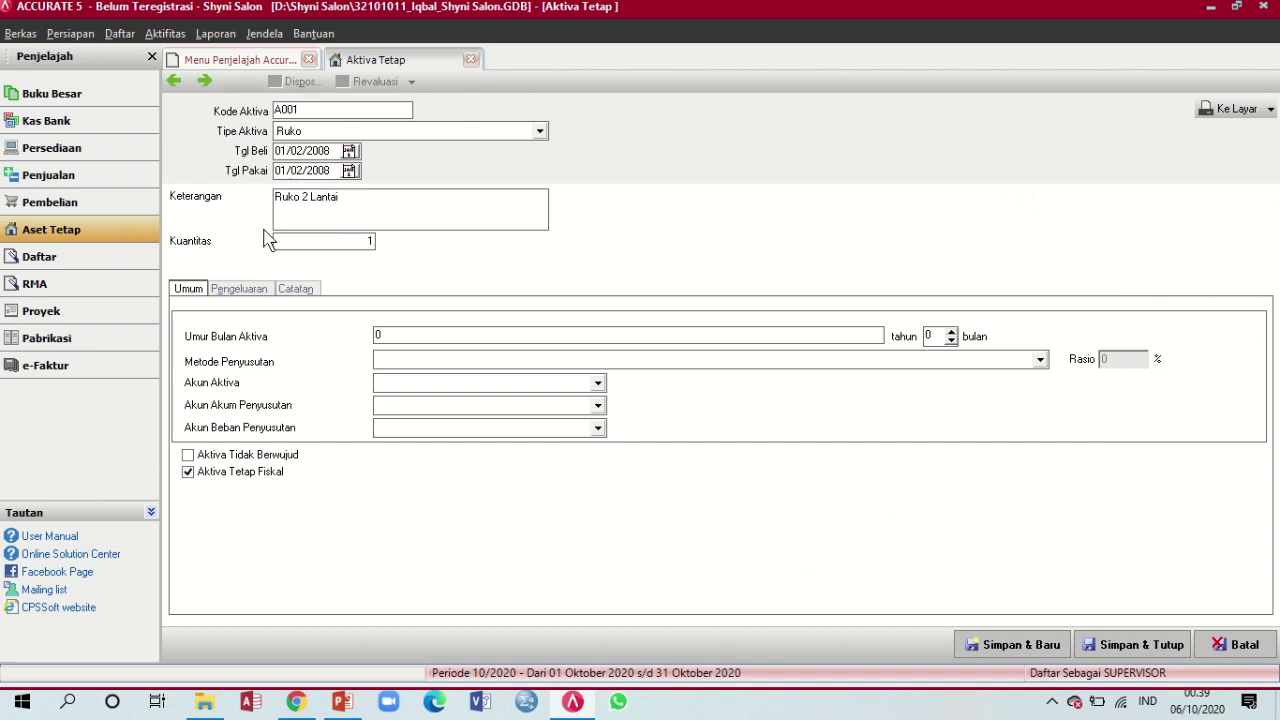
click(340, 705)
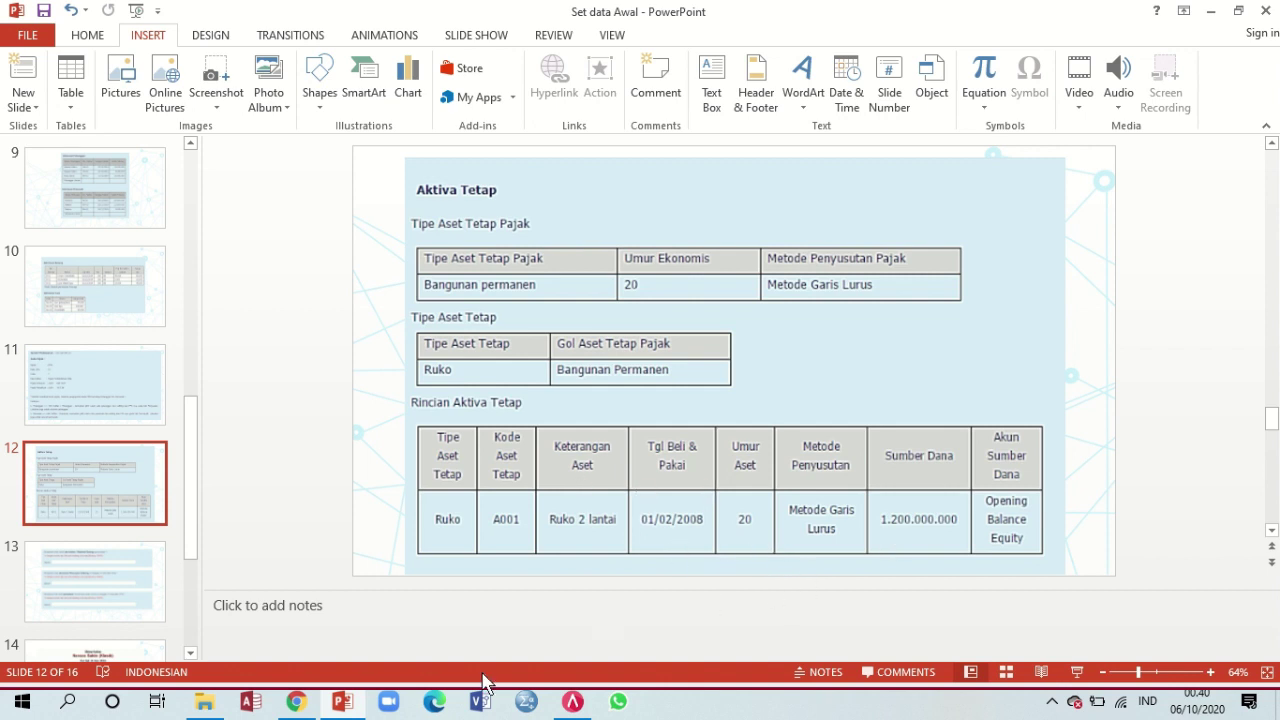
click(345, 705)
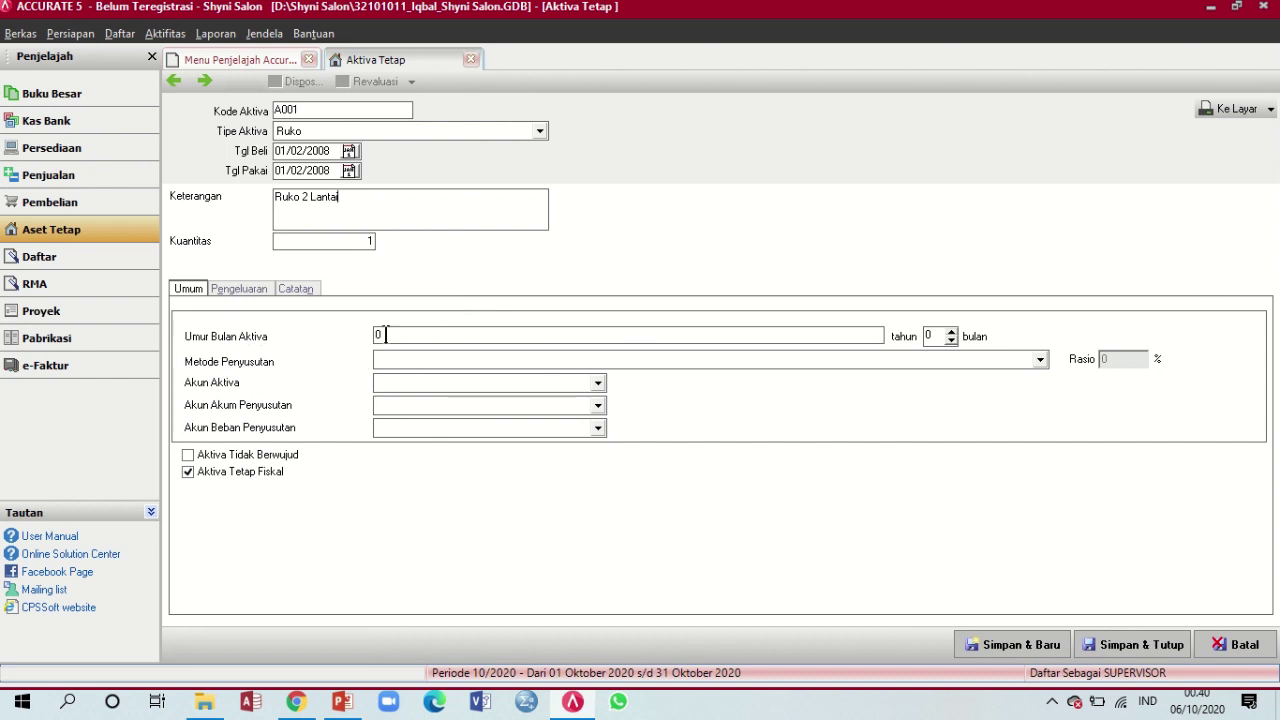
Give A001 a 20-year useful life with Metode Garis Lurus depreciation at 5% per year
click(342, 702)
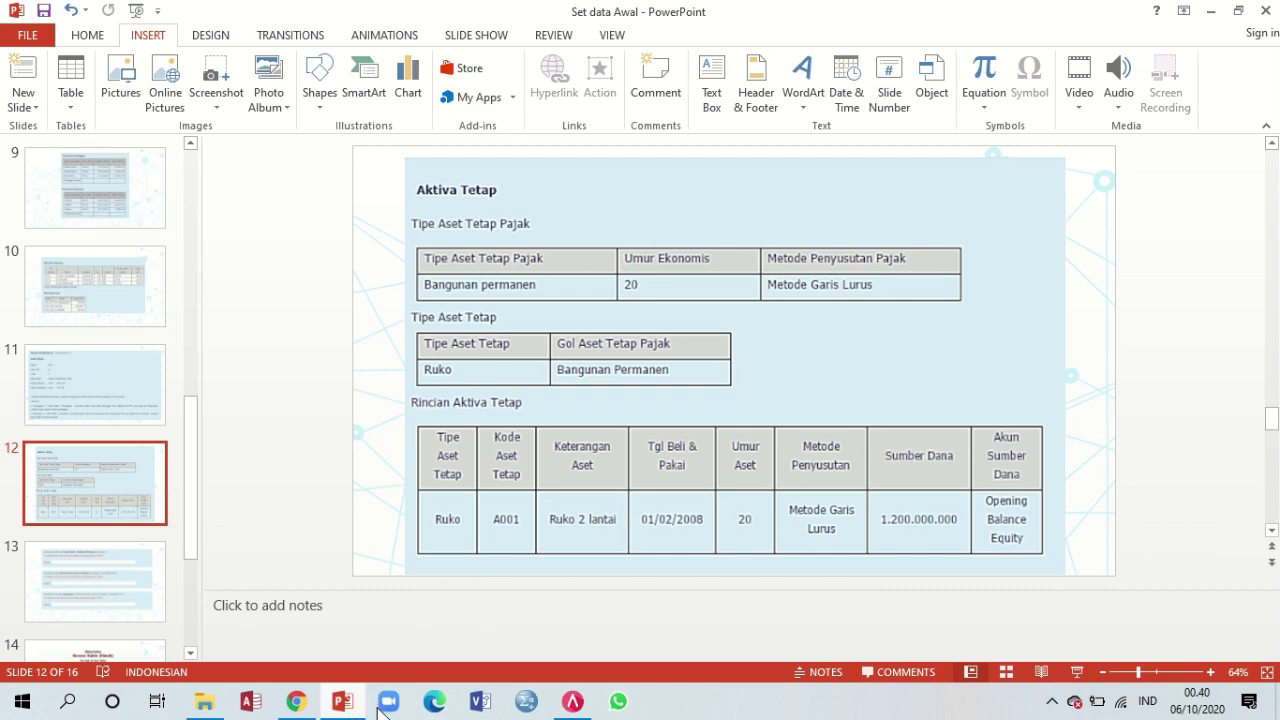
click(572, 702)
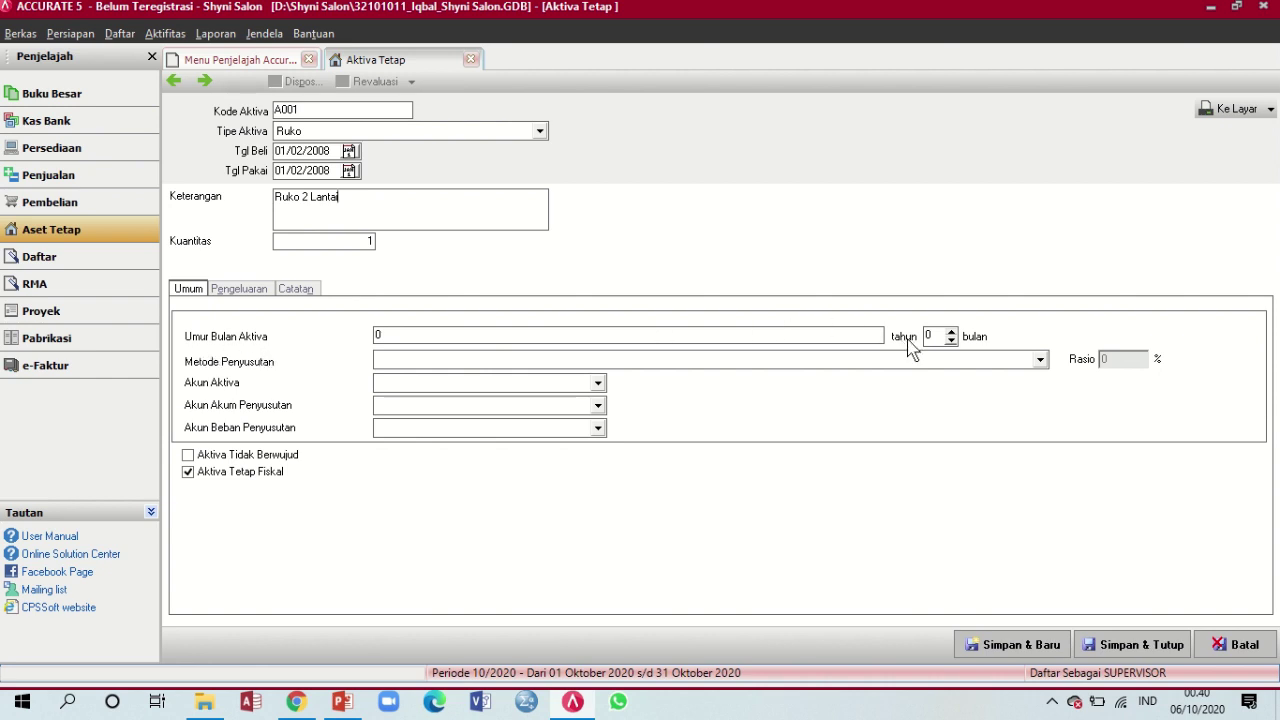
click(403, 337)
key(Tab)
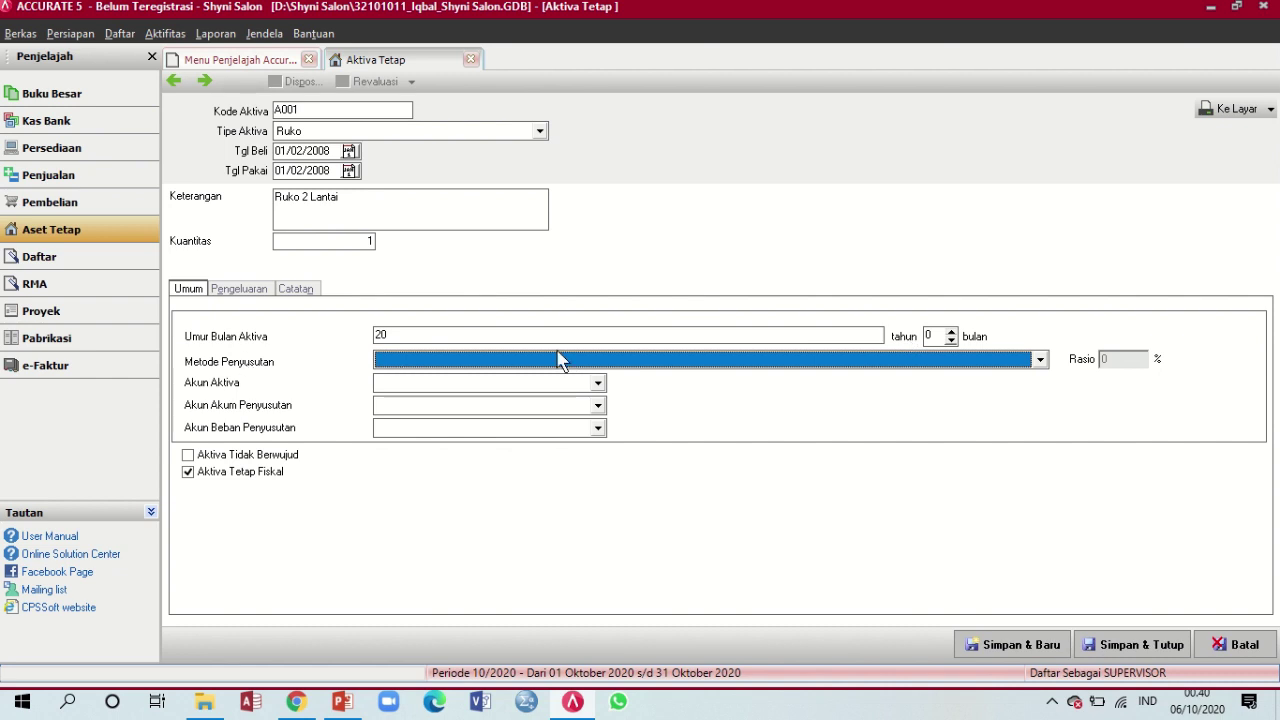
click(1005, 362)
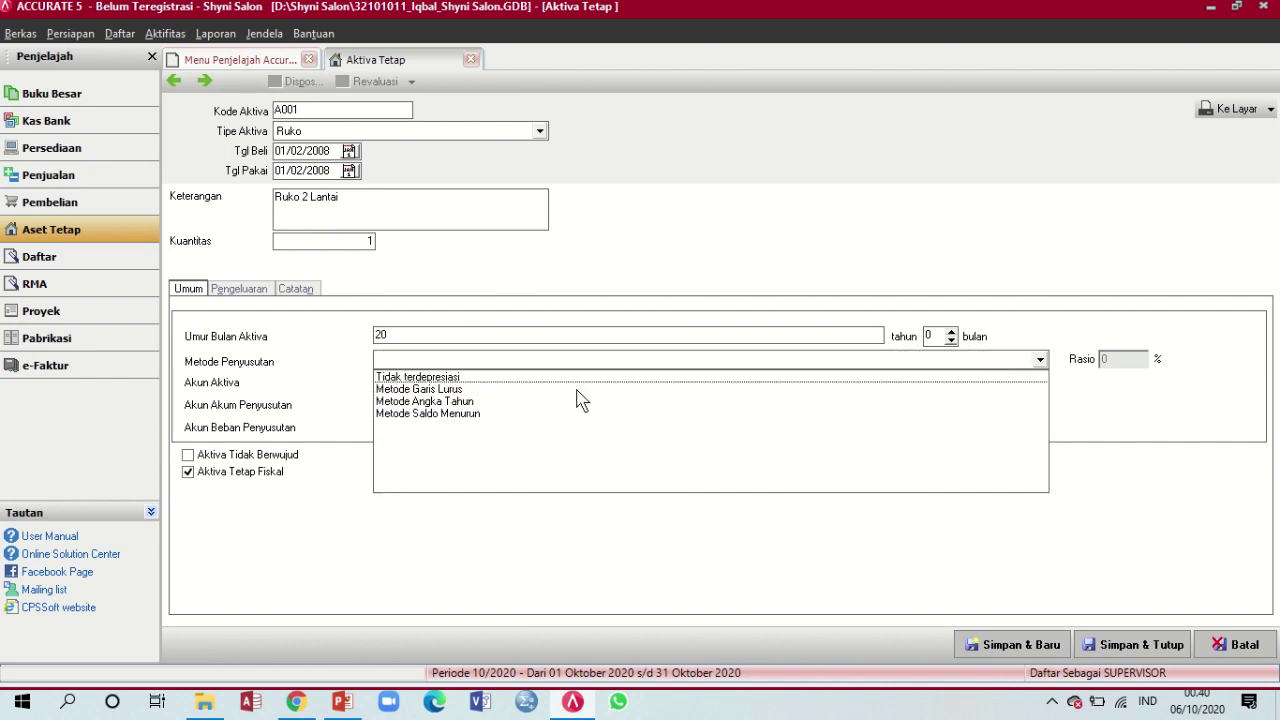
click(447, 390)
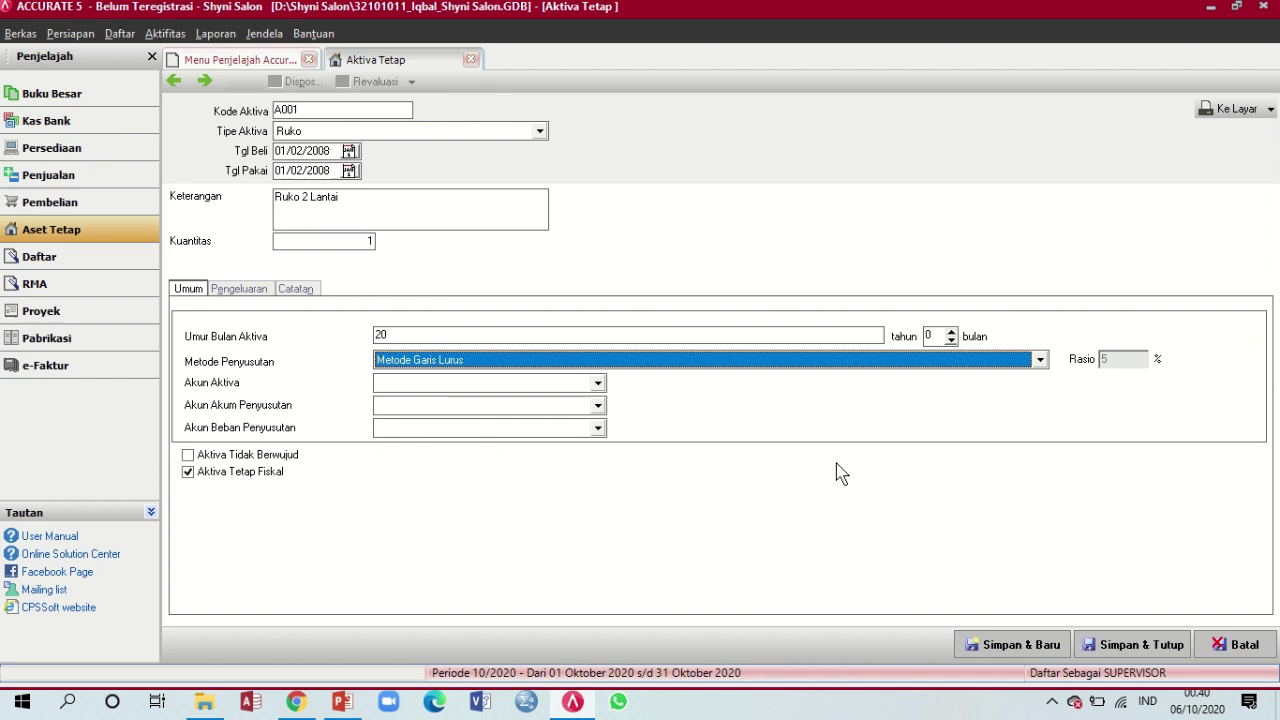
key(Tab)
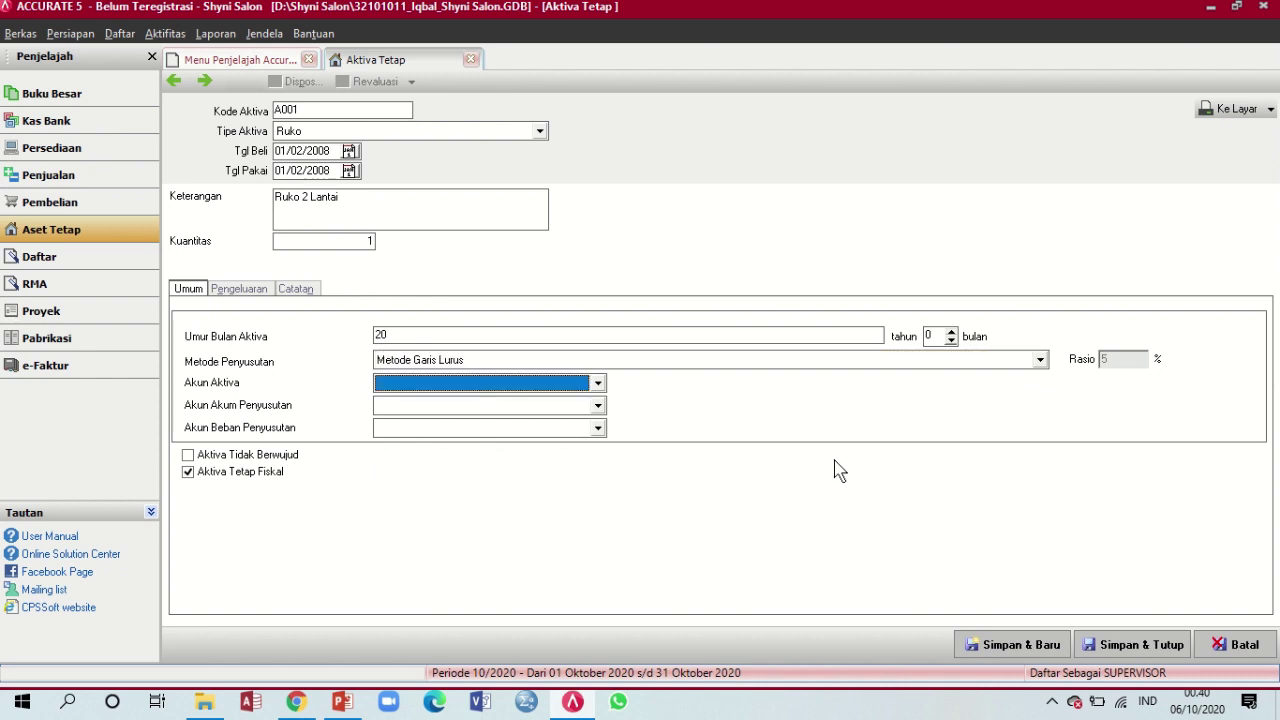
Set the asset account to Gedung and accumulated depreciation to Akumulasi Penyusutan Gedung
click(352, 705)
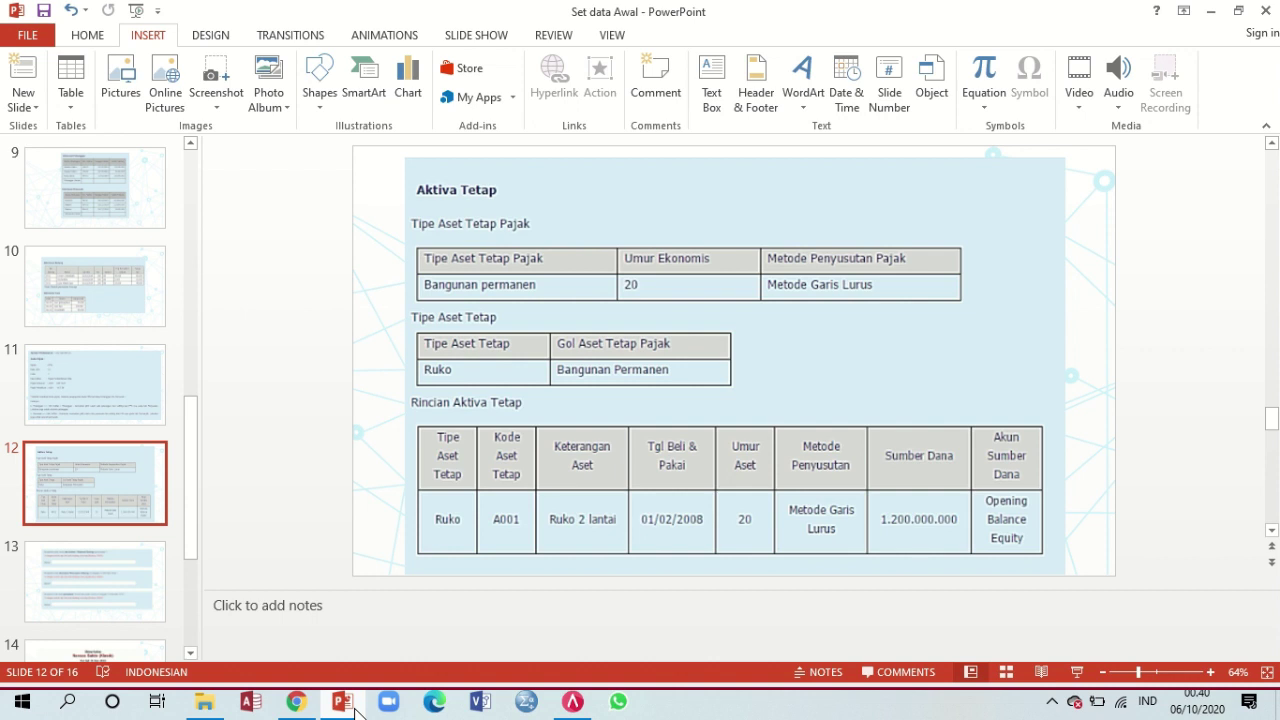
click(342, 705)
click(598, 384)
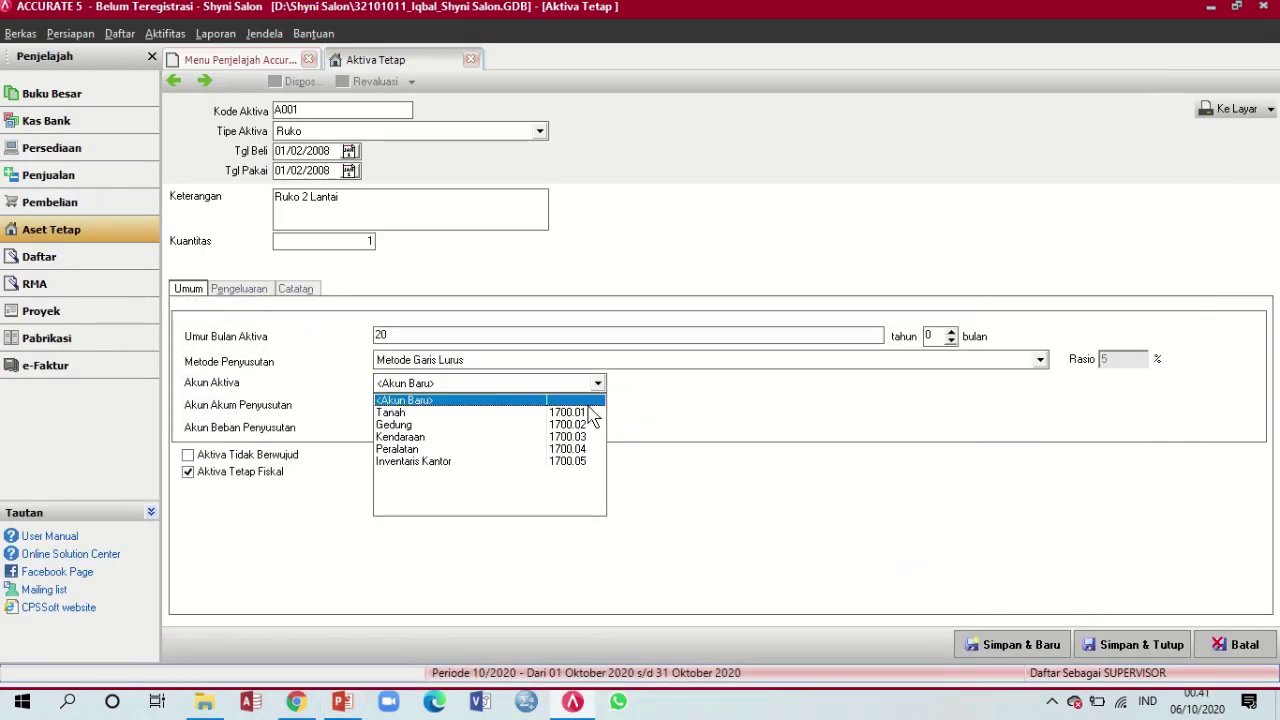
click(456, 426)
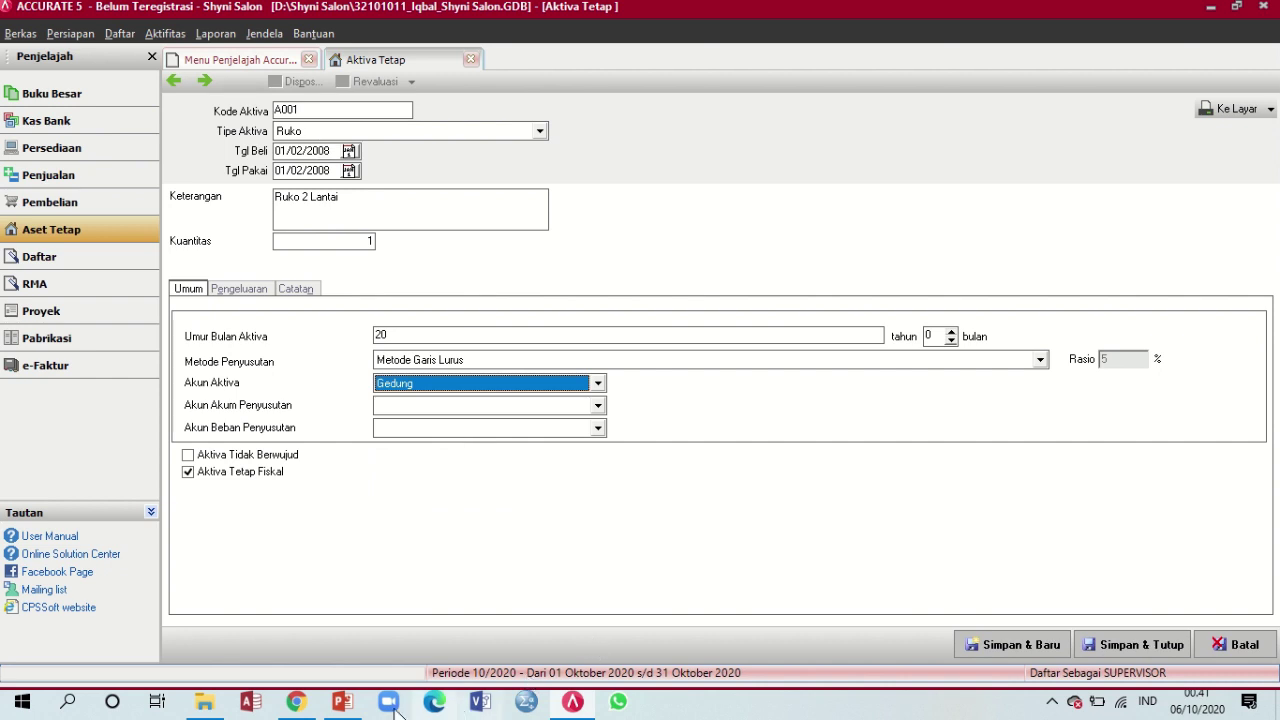
click(345, 704)
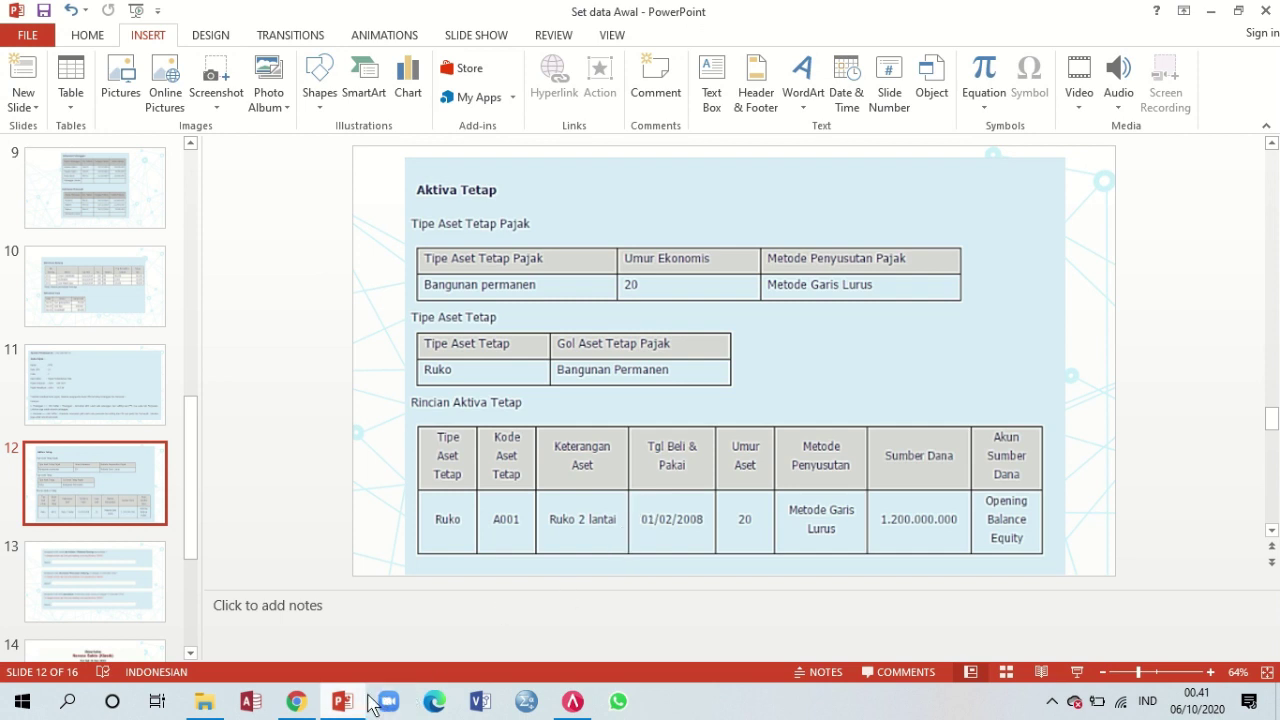
click(575, 704)
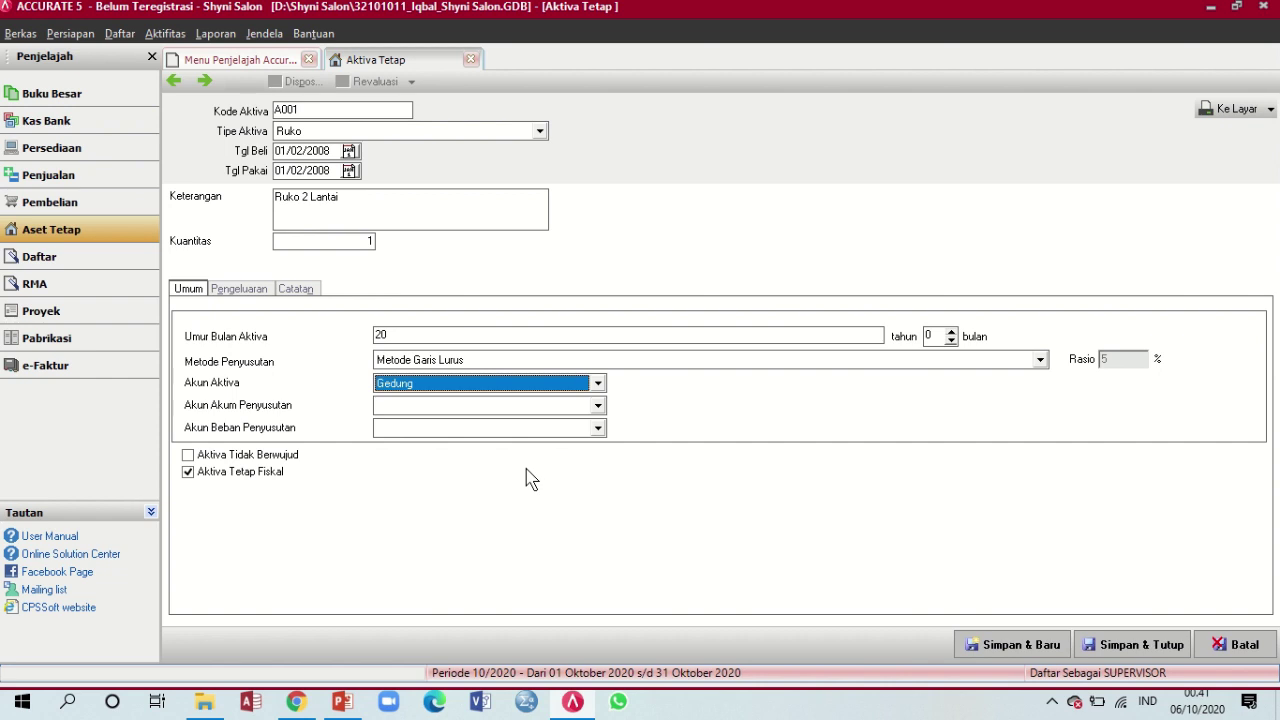
click(592, 406)
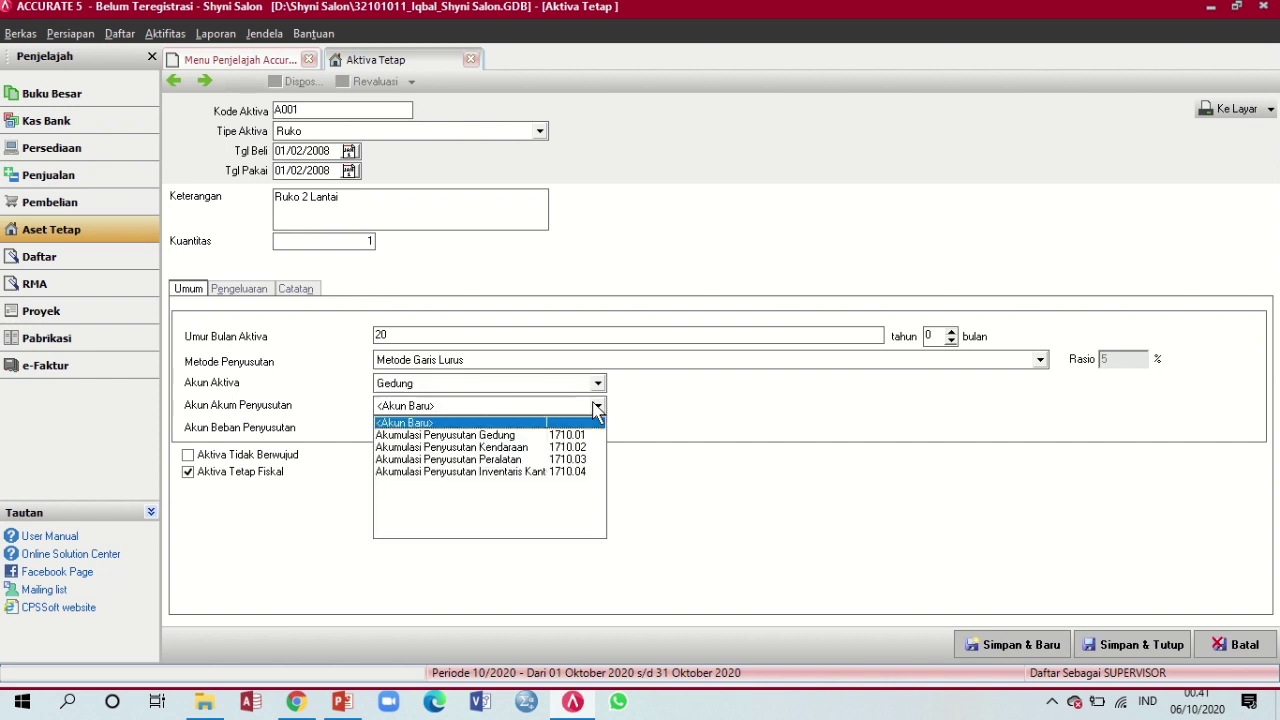
click(532, 437)
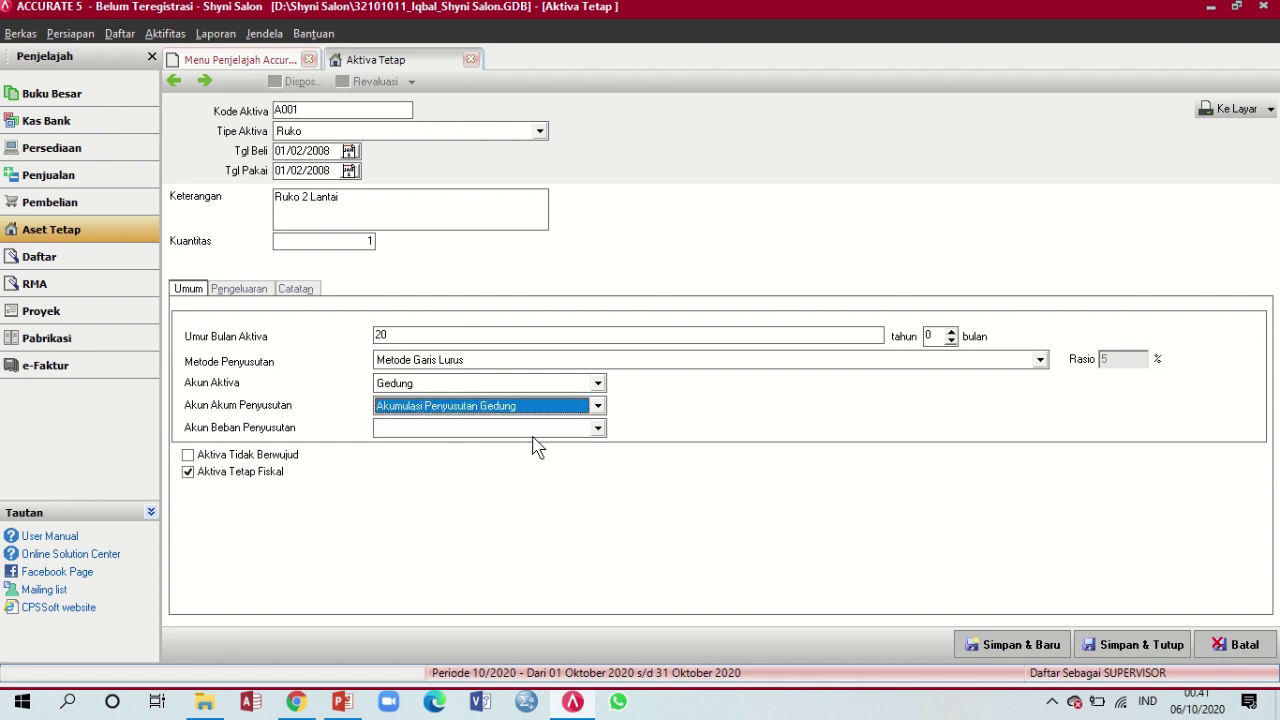
Pick Biaya Penyusutan Gedung from the depreciation expense dropdown and verify it on the slide
click(596, 428)
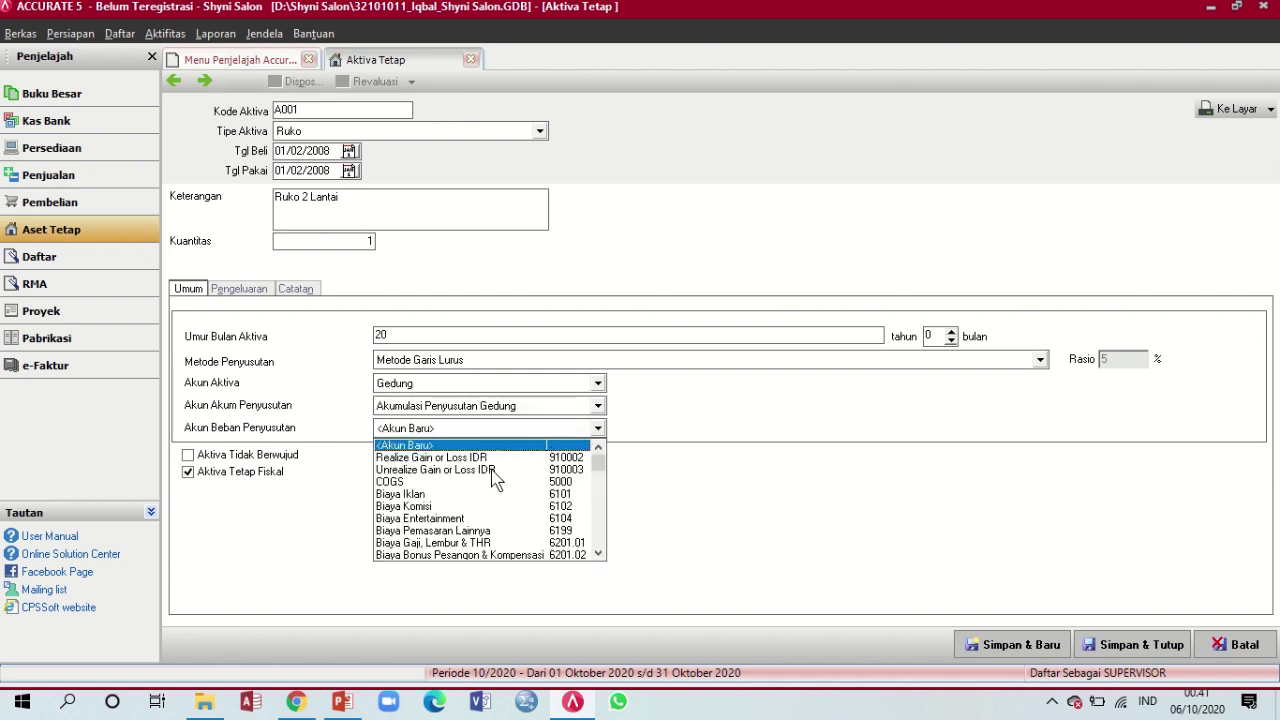
click(599, 552)
click(599, 552)
click(599, 552)
click(599, 552)
click(599, 552)
click(599, 552)
click(599, 552)
click(599, 552)
click(599, 552)
click(599, 552)
click(599, 552)
click(599, 552)
click(599, 552)
click(599, 552)
click(599, 552)
click(599, 552)
click(599, 552)
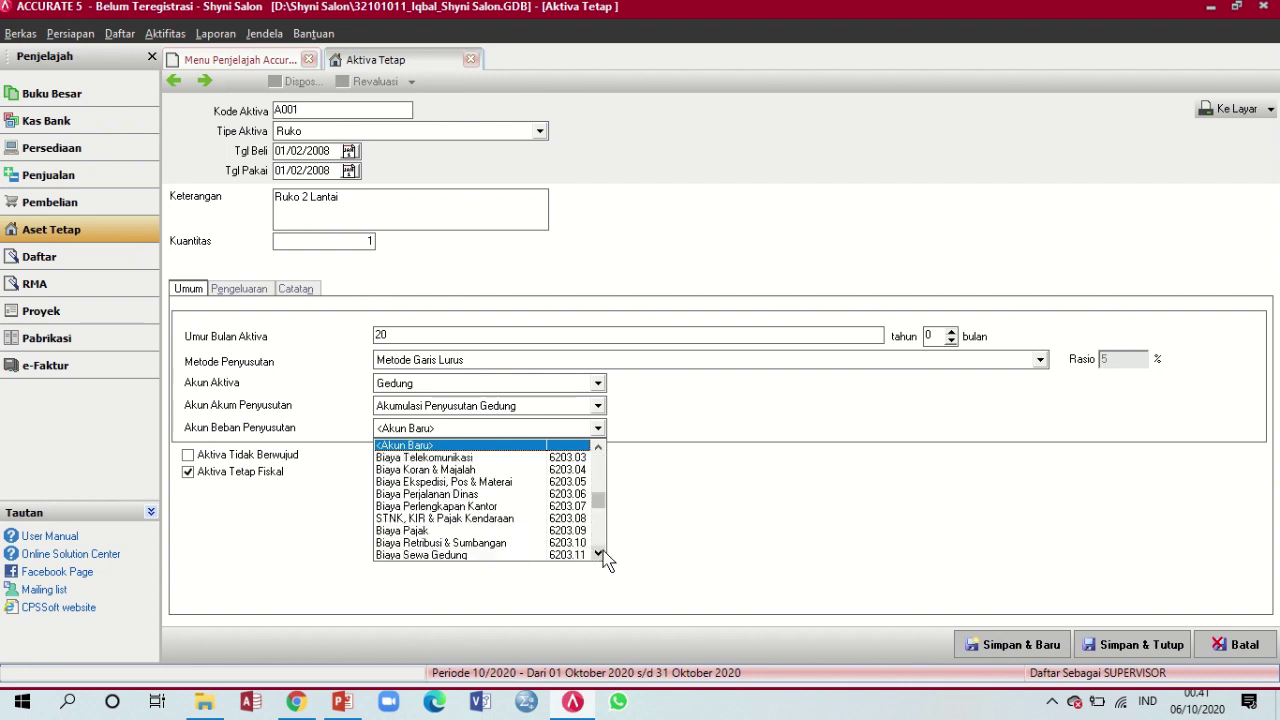
click(599, 552)
click(599, 552)
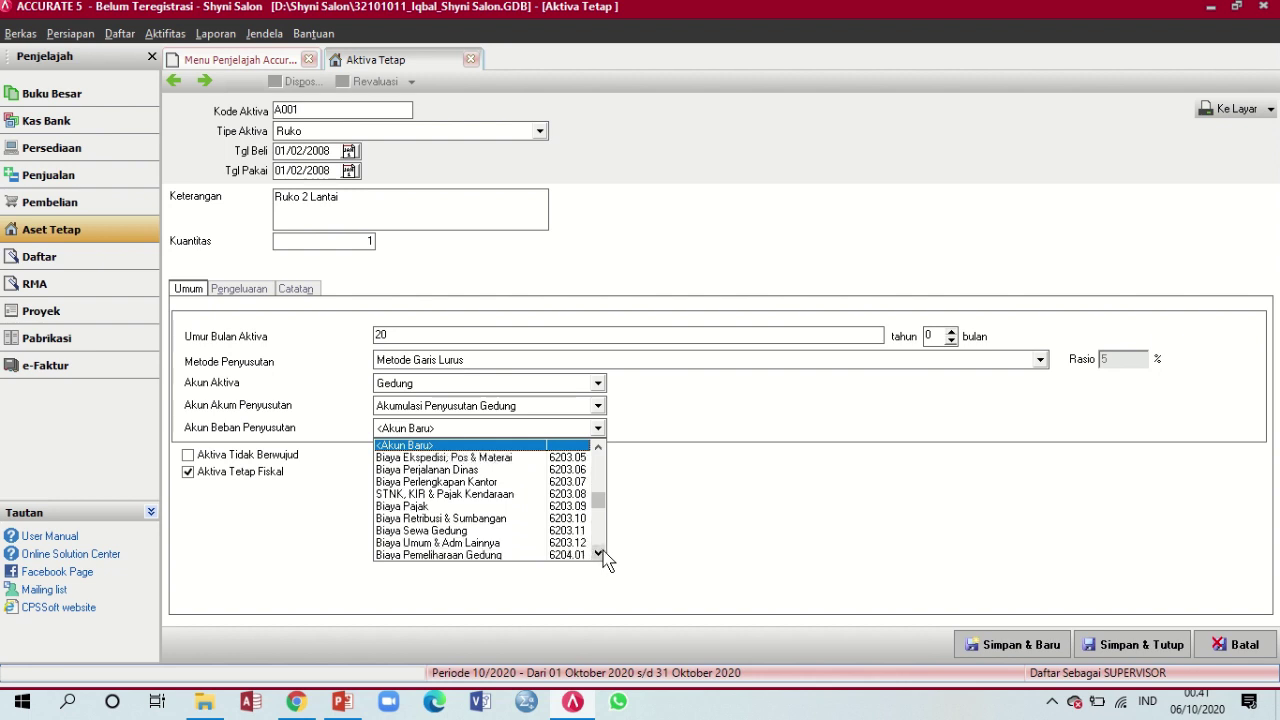
click(601, 533)
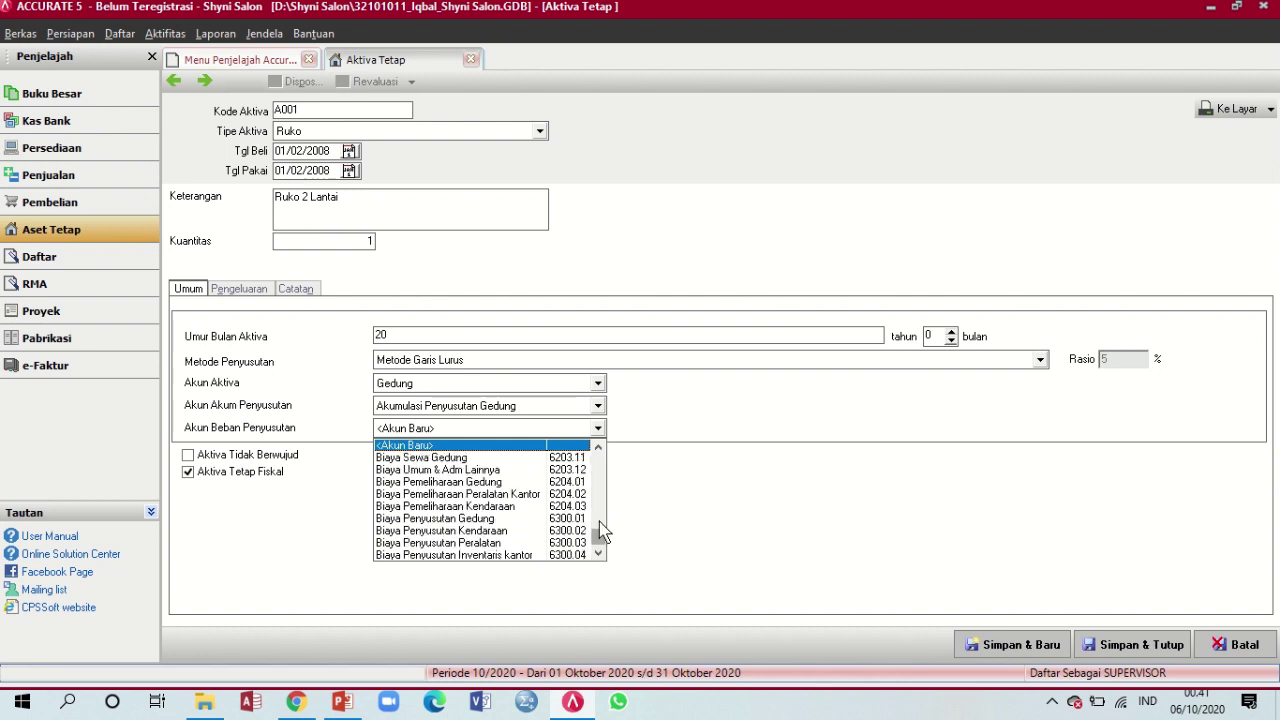
click(490, 519)
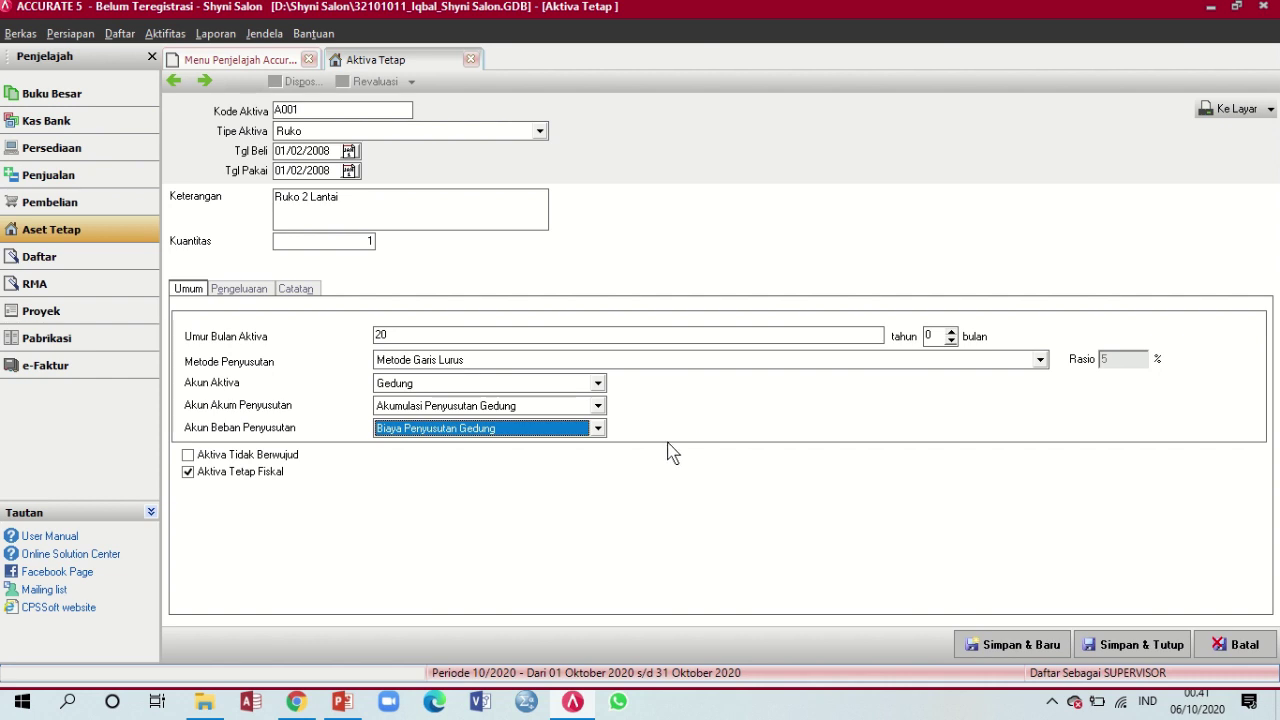
click(344, 706)
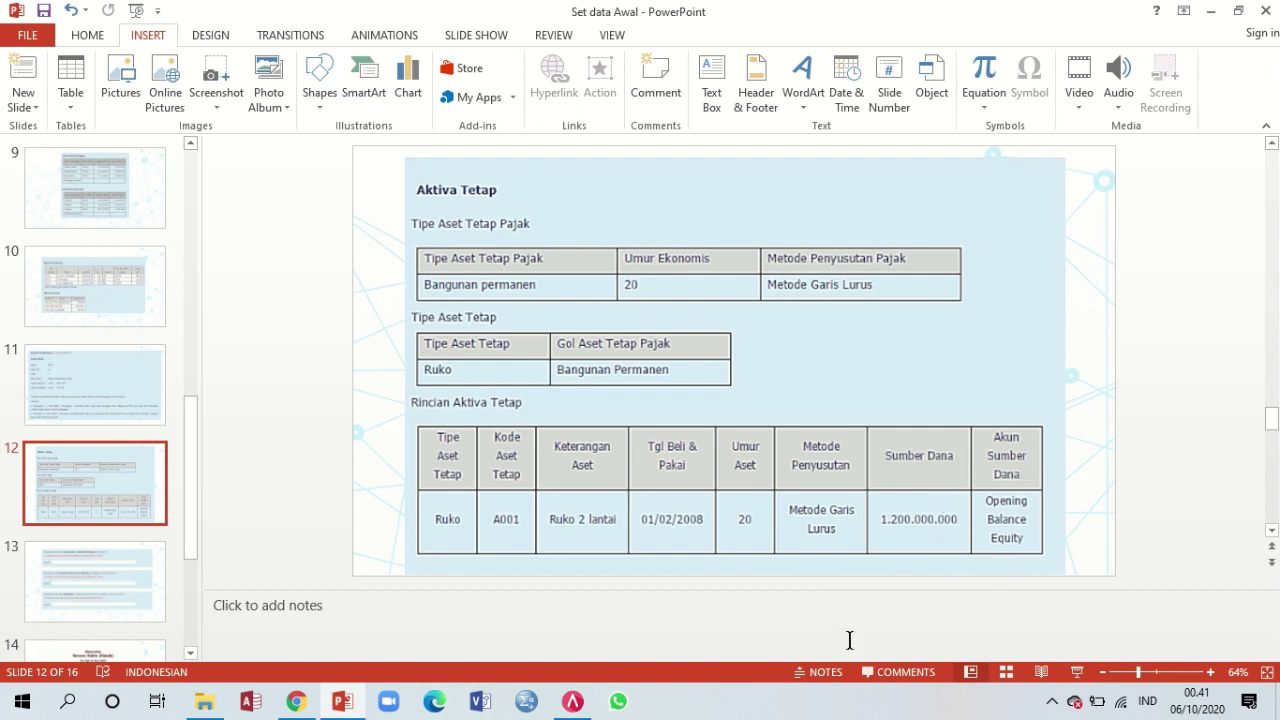
click(576, 705)
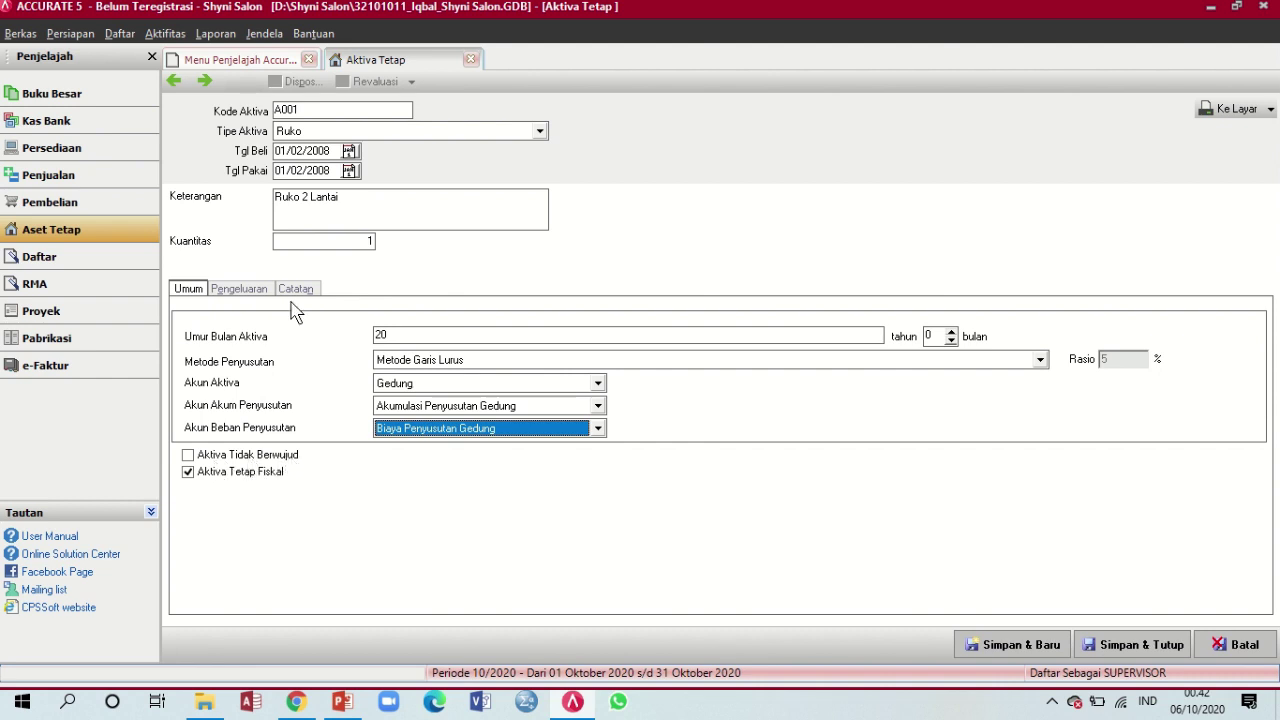
On the Pengeluaran tab, select account OPENING BALANCE EQUITY for the first expense row
click(247, 292)
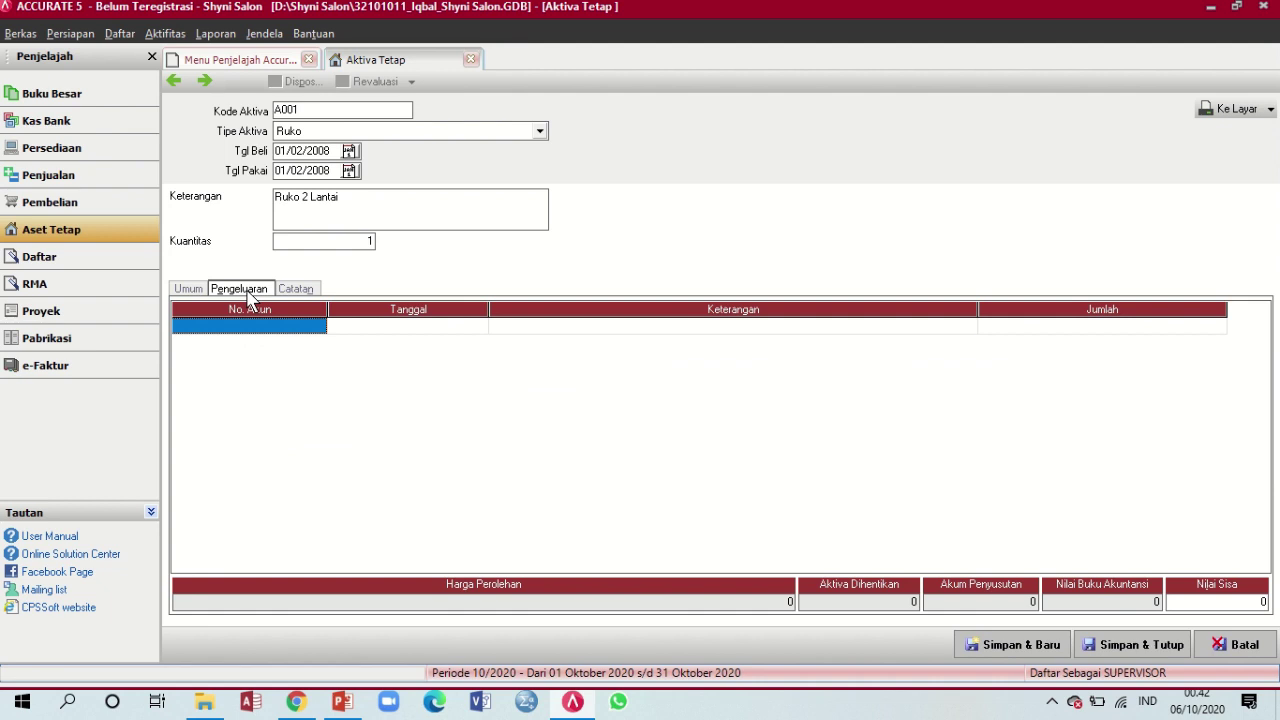
click(290, 327)
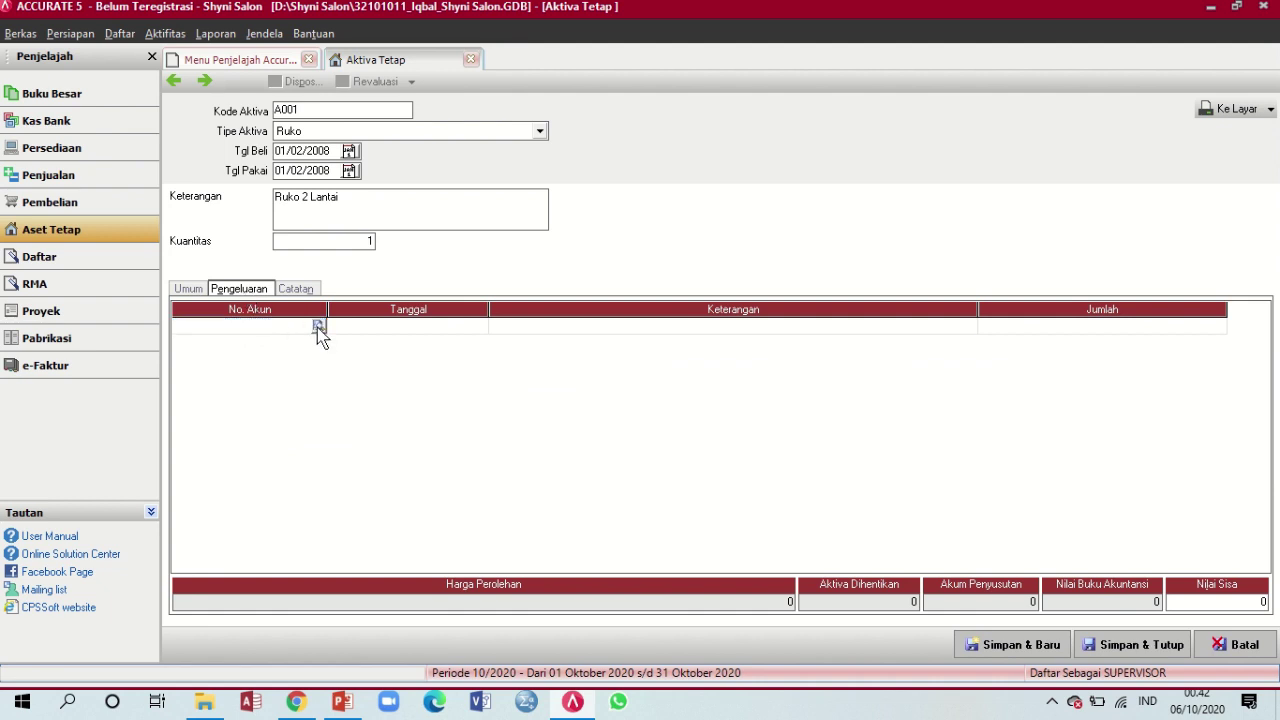
click(317, 327)
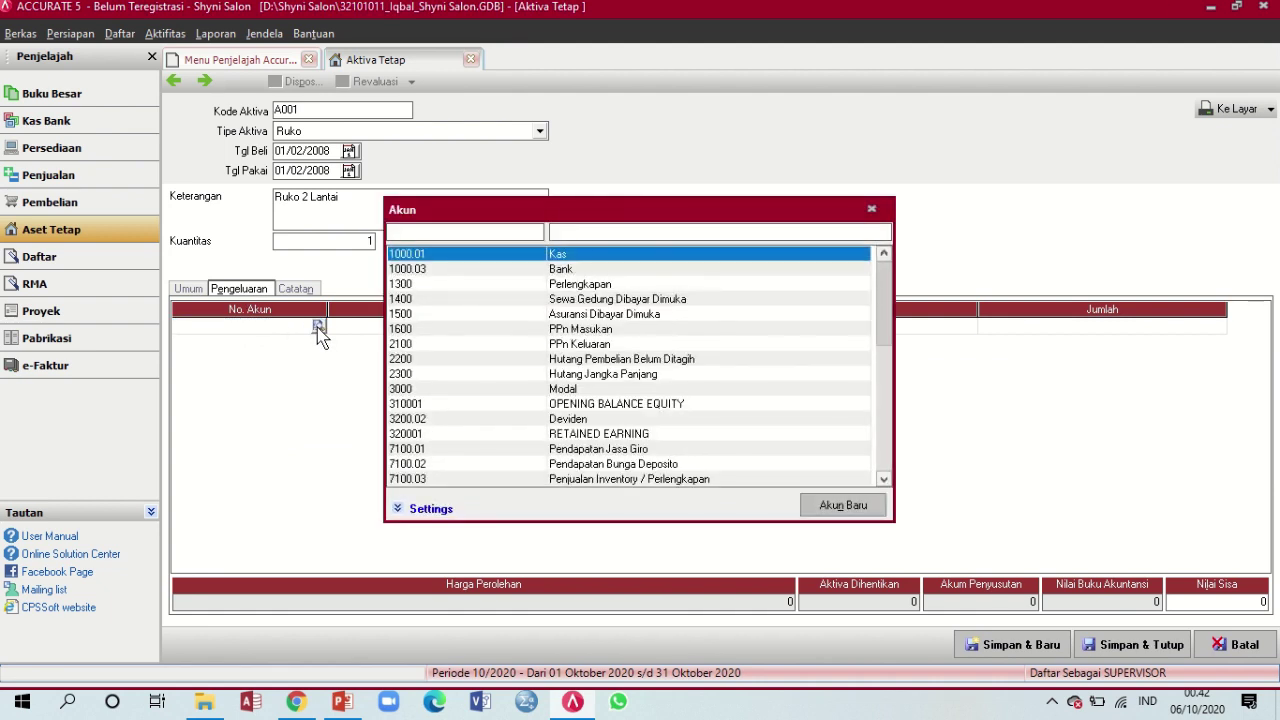
click(601, 231)
text(ope)
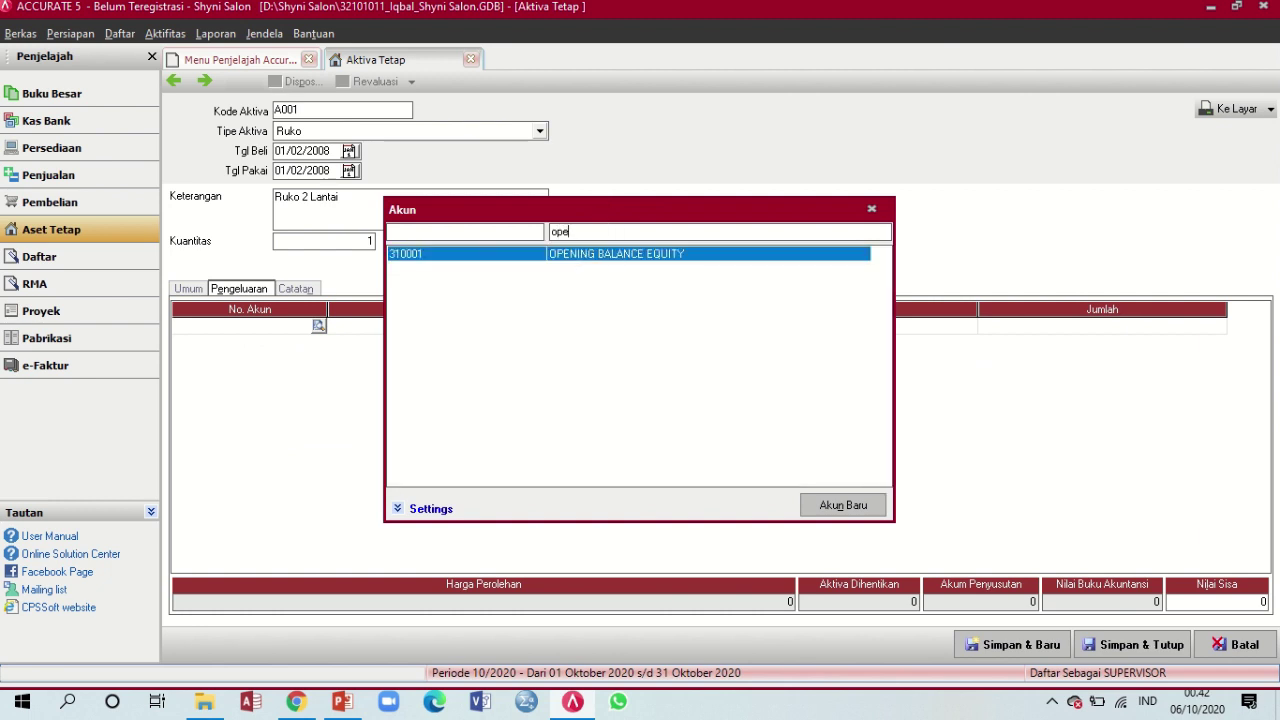
double_click(598, 256)
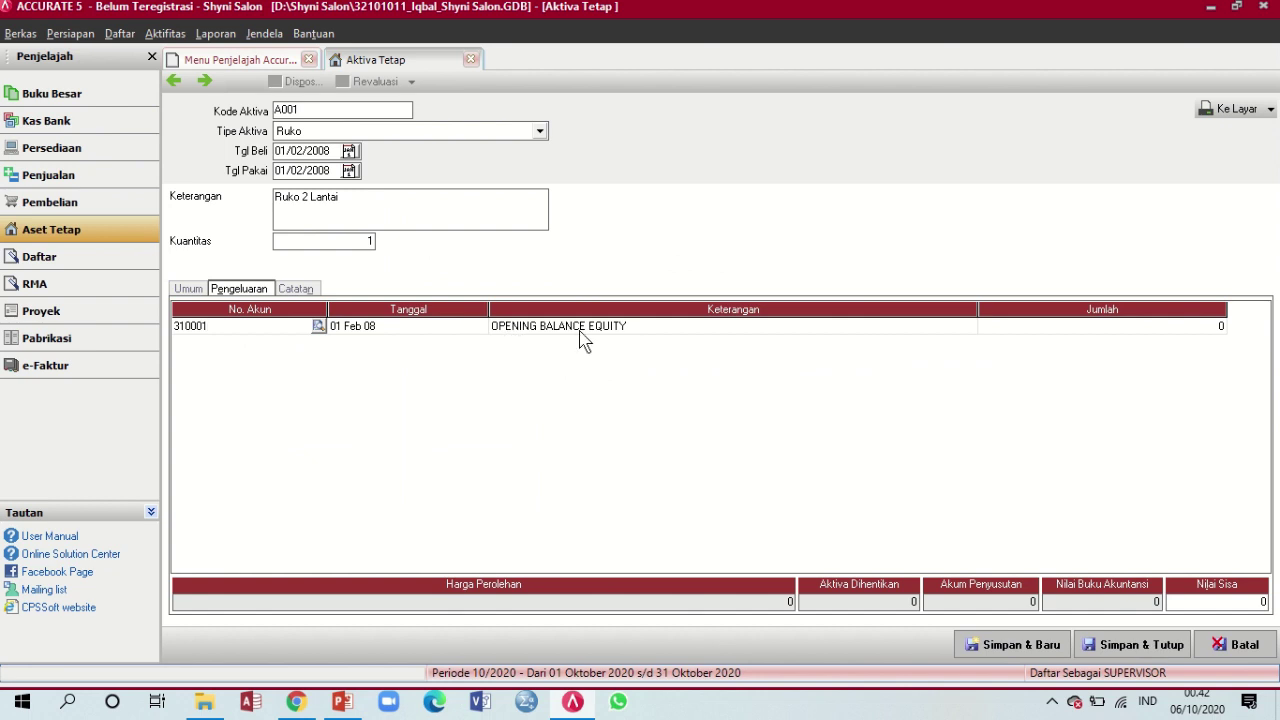
key(Tab)
key(Tab)
key(Tab)
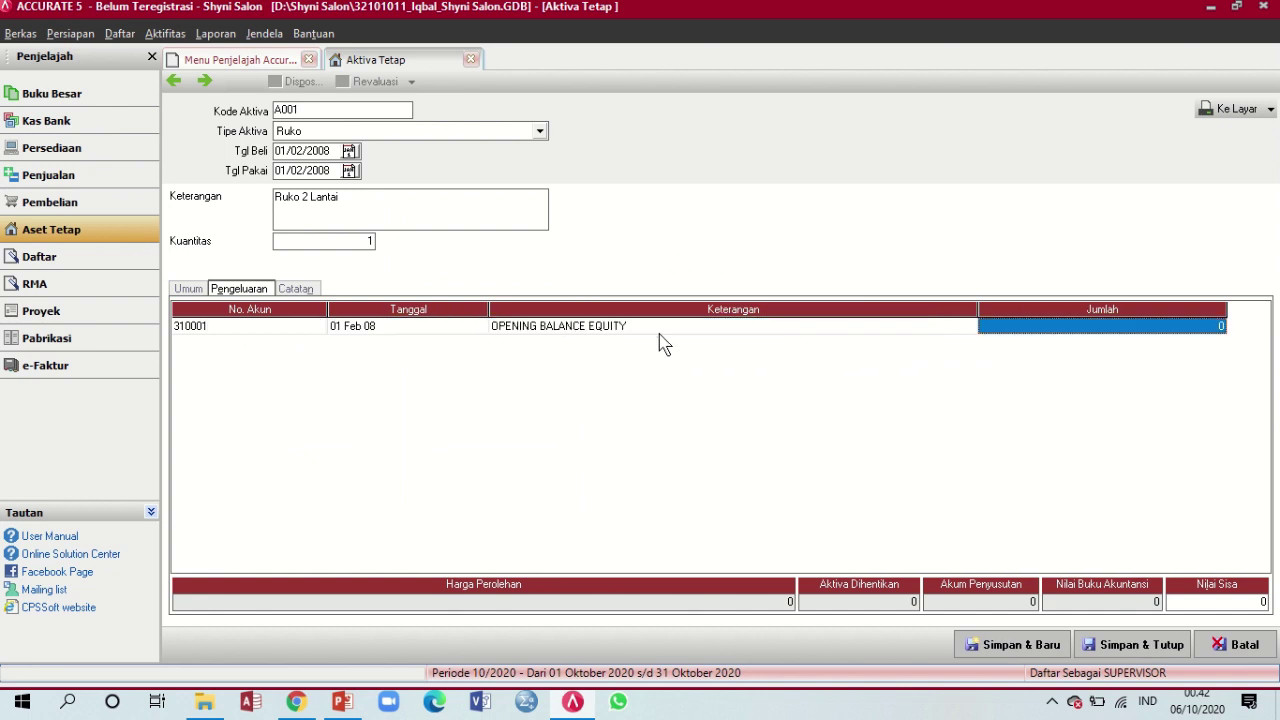
Enter the 1.200.000.000 amount, discard empty rows, and save the asset with Simpan & Tutup
click(342, 704)
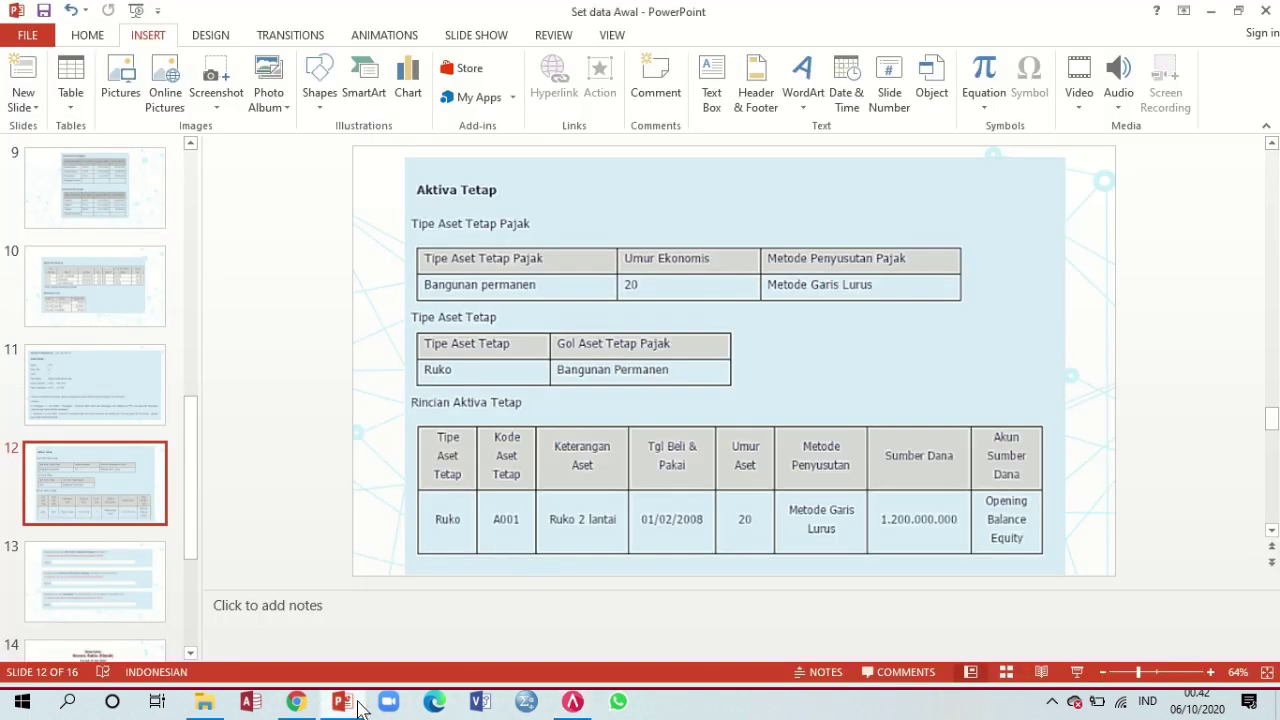
click(572, 703)
text(1)
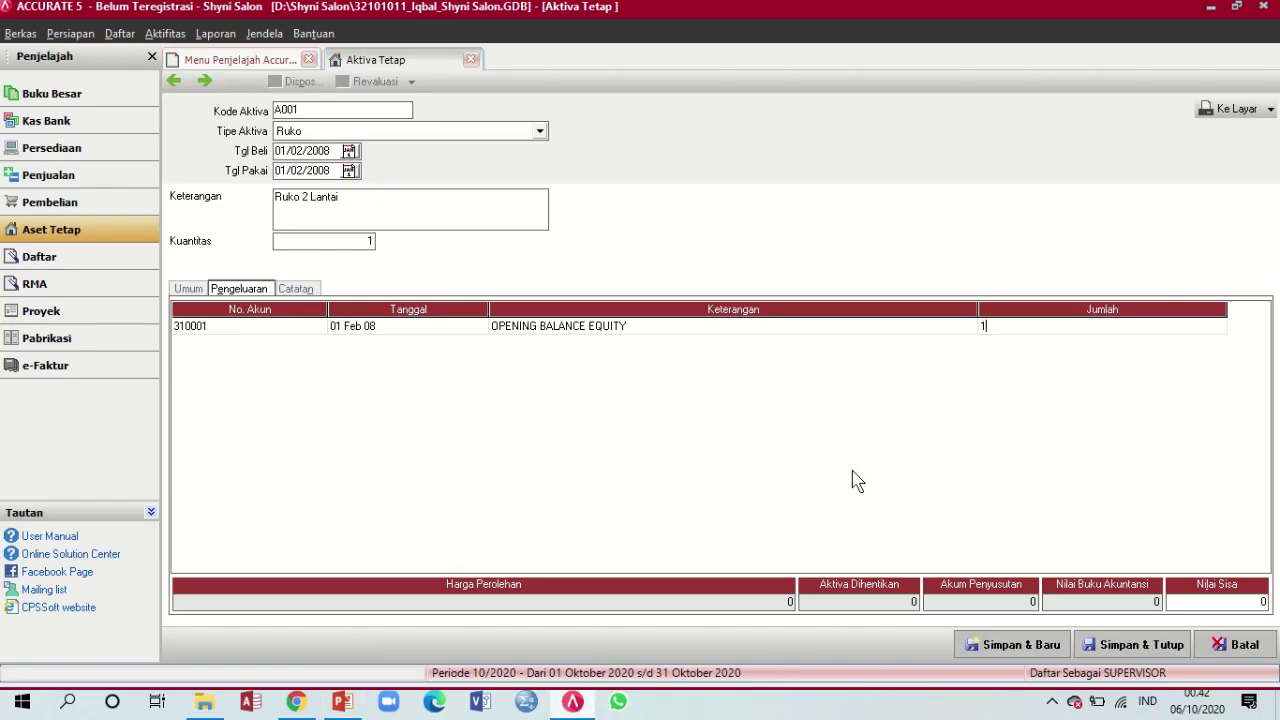
text(200.000.000)
key(Return)
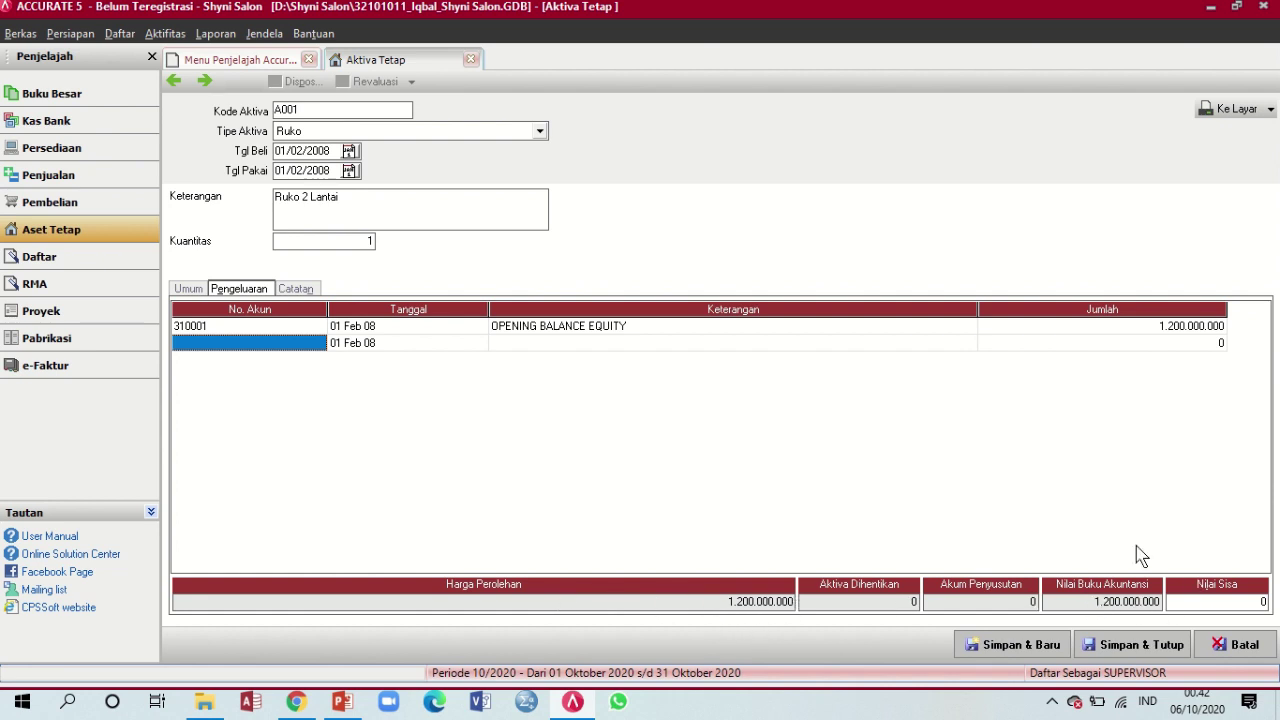
key(Up)
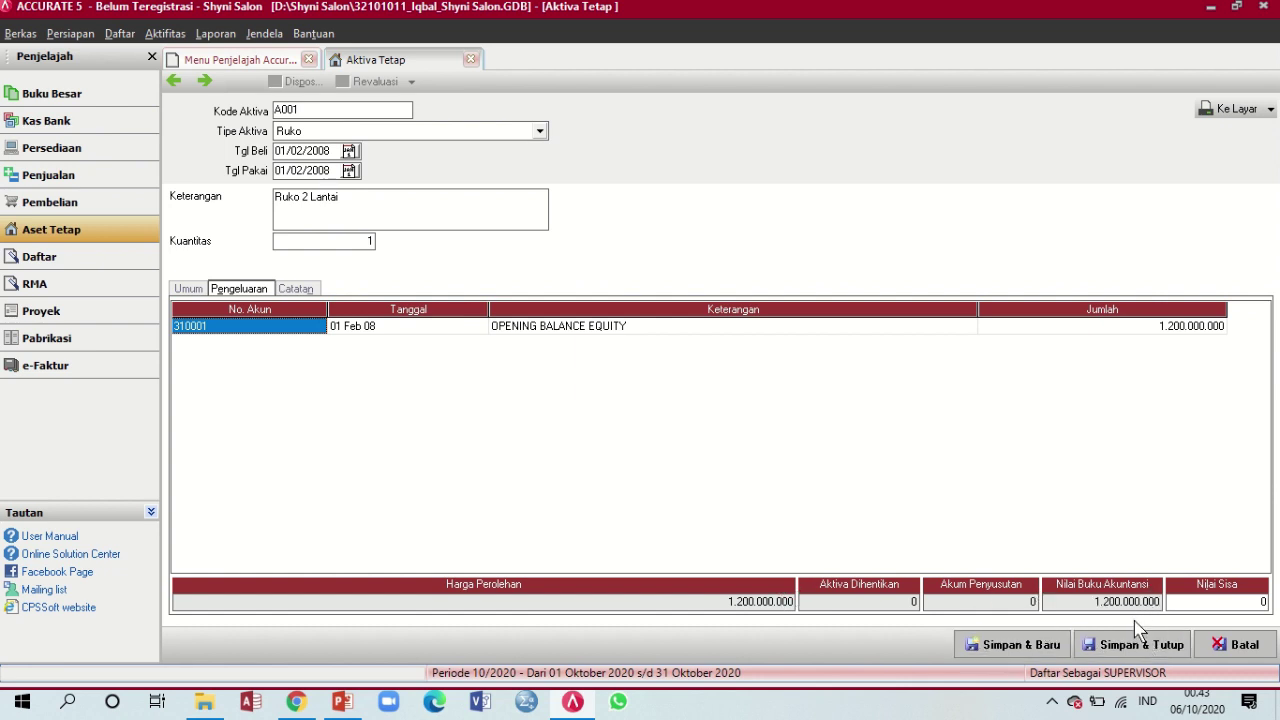
key(Tab)
key(Tab)
key(Tab)
key(Tab)
key(Up)
click(1140, 645)
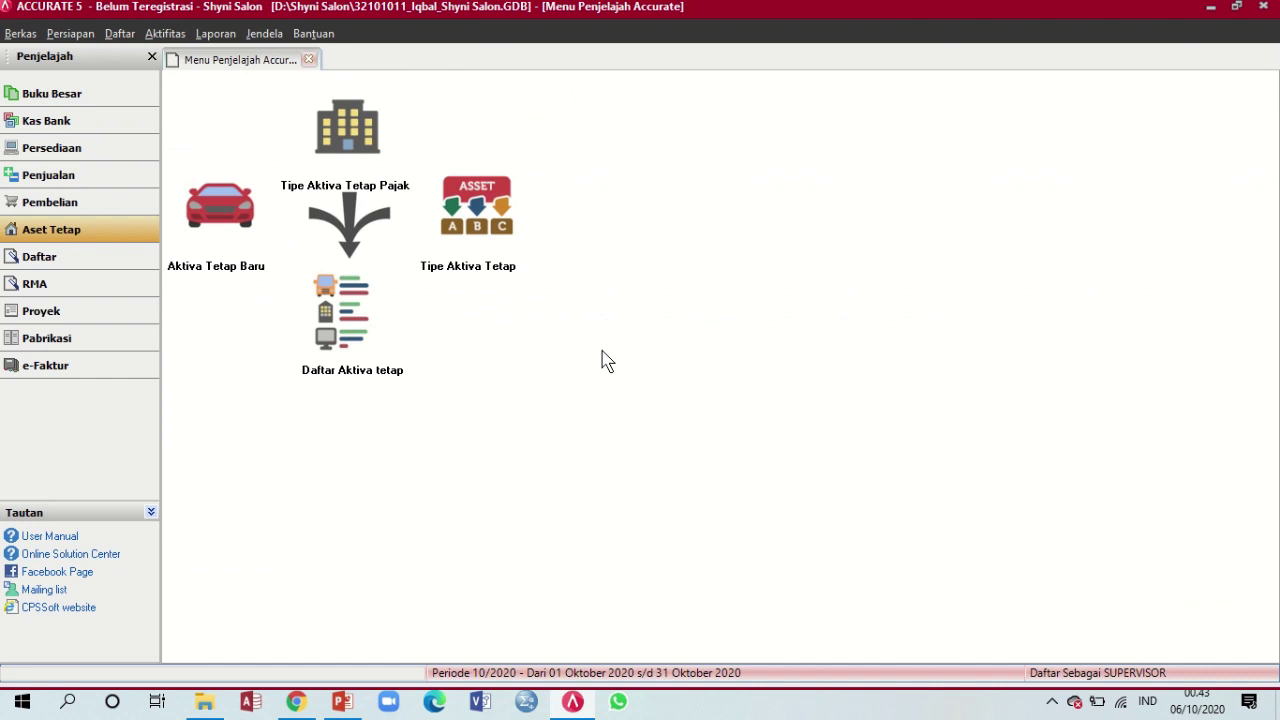
Review the fixed asset list showing A001 Ruko 2 Lantai at 1.200.000.000, then close it
click(345, 702)
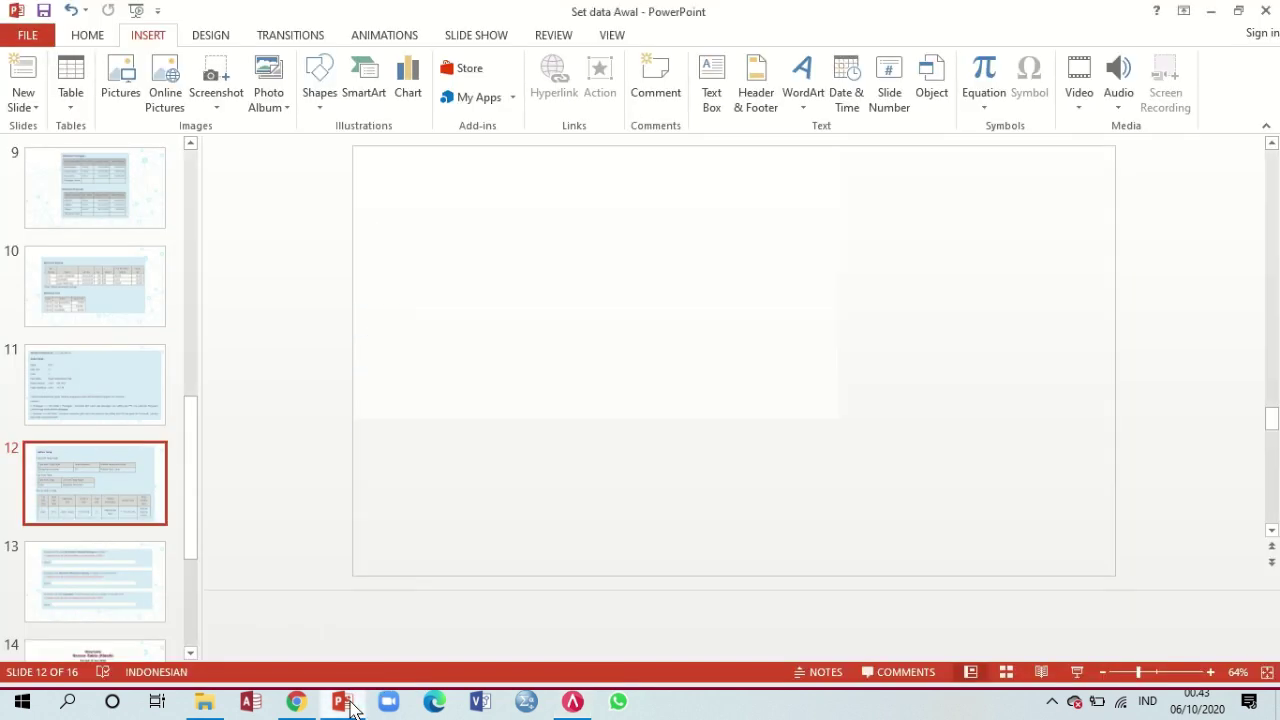
click(345, 702)
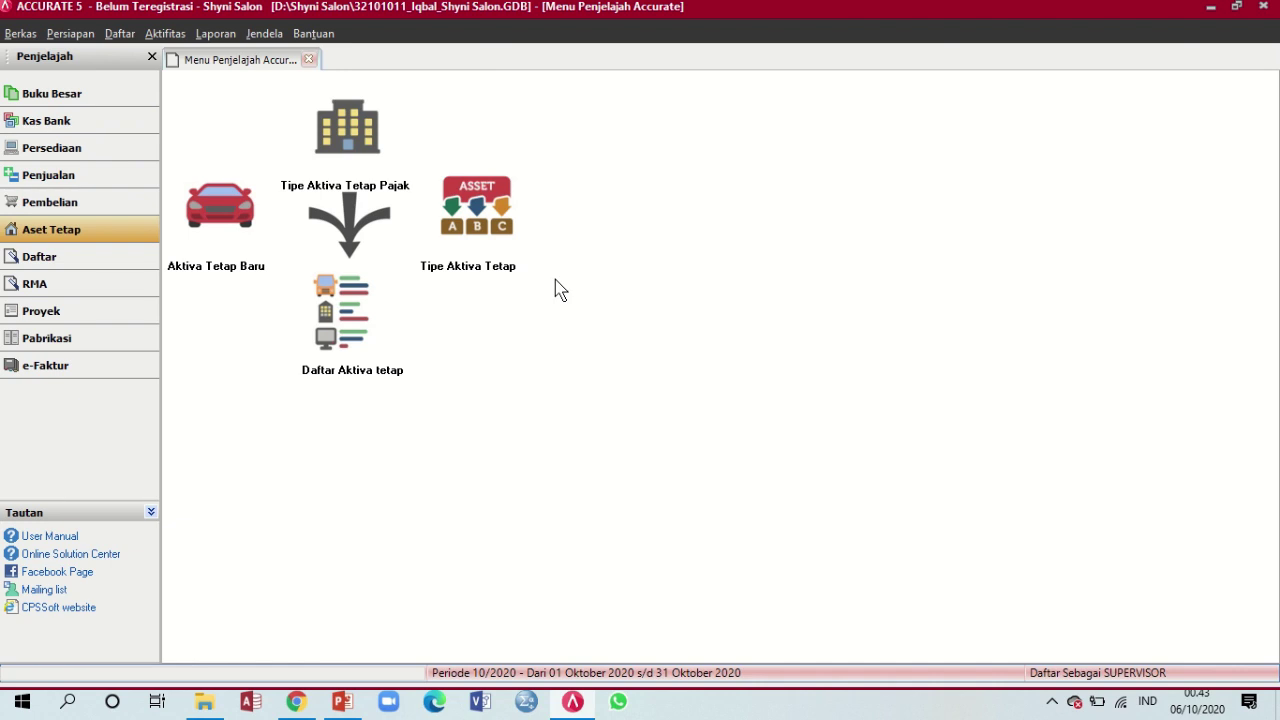
click(357, 328)
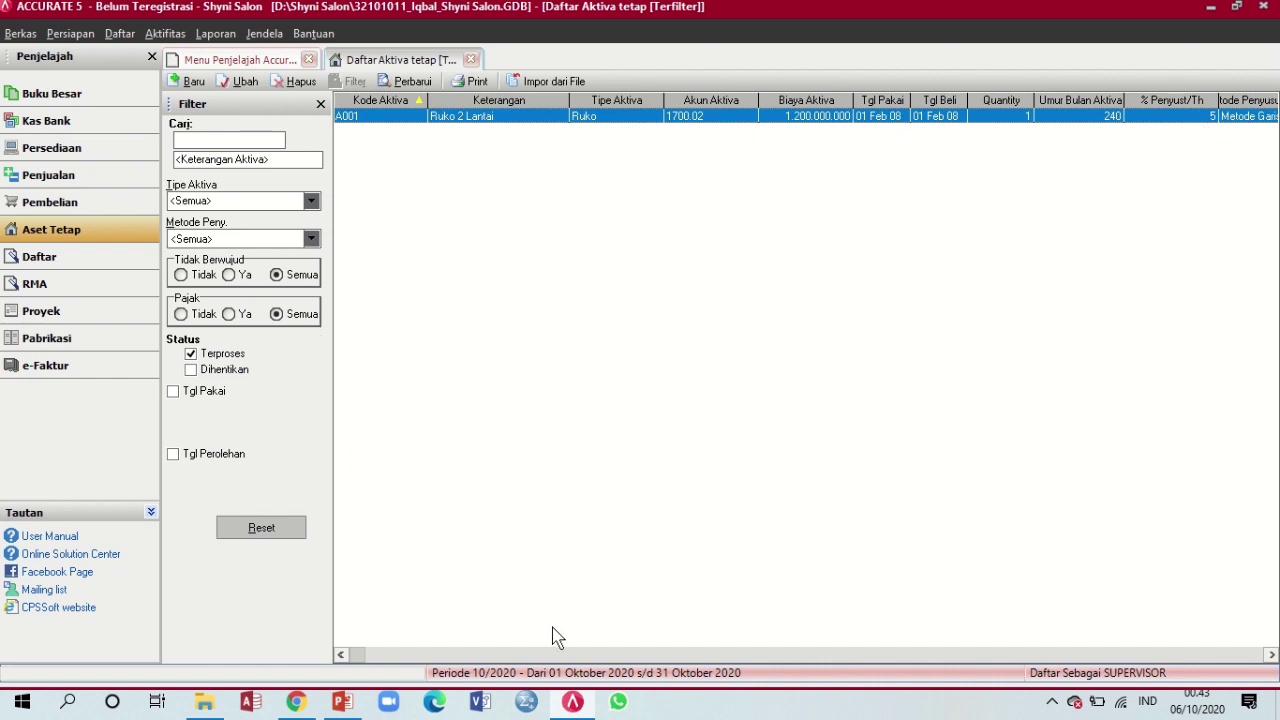
click(470, 60)
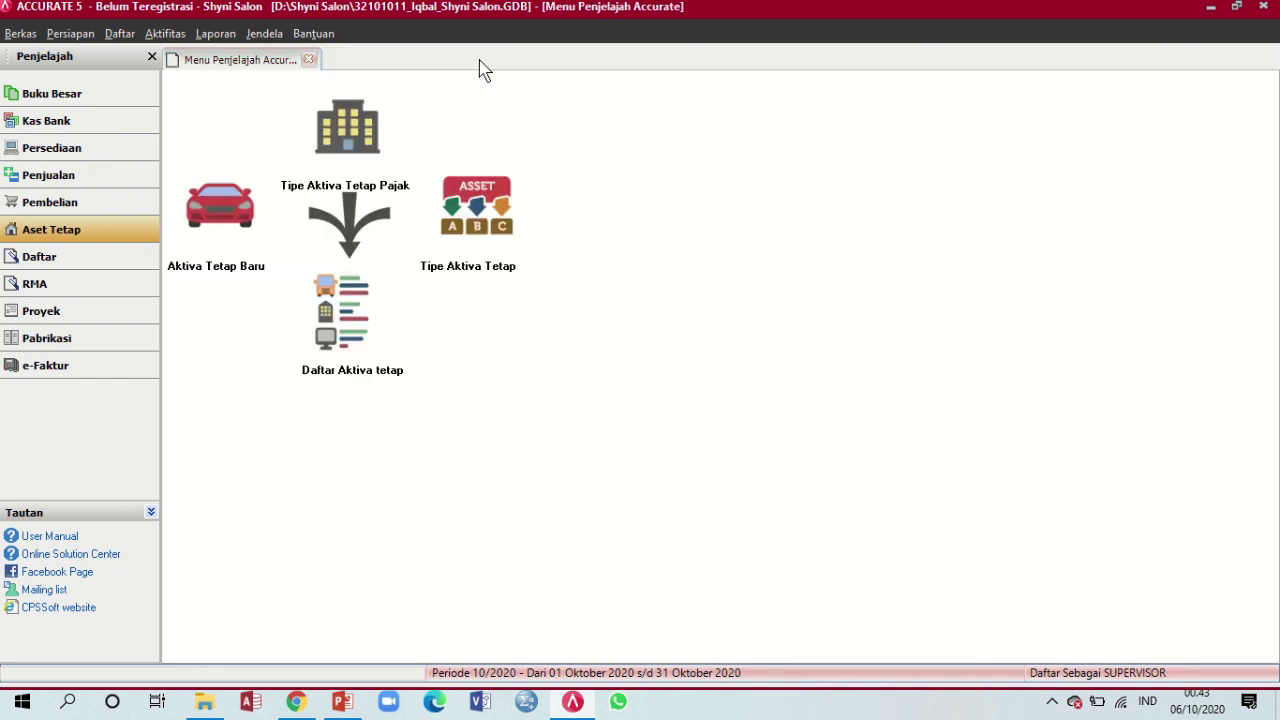
click(578, 703)
click(578, 704)
click(346, 706)
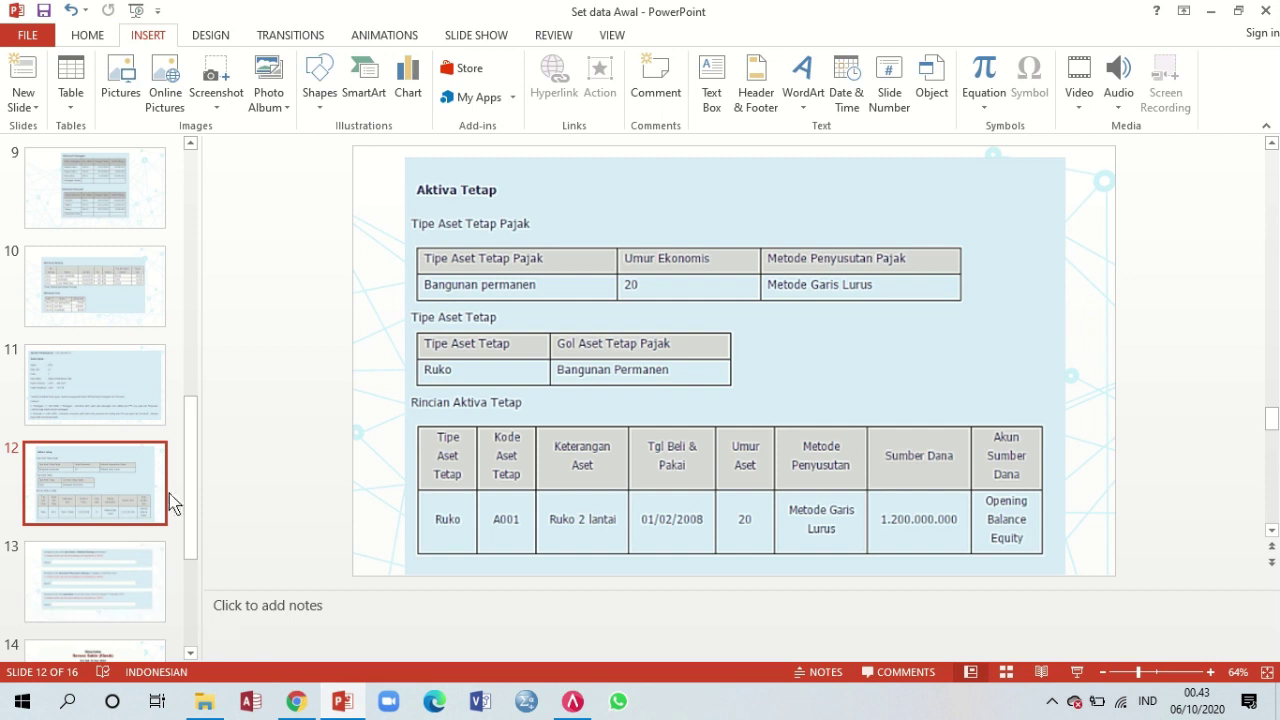
click(573, 702)
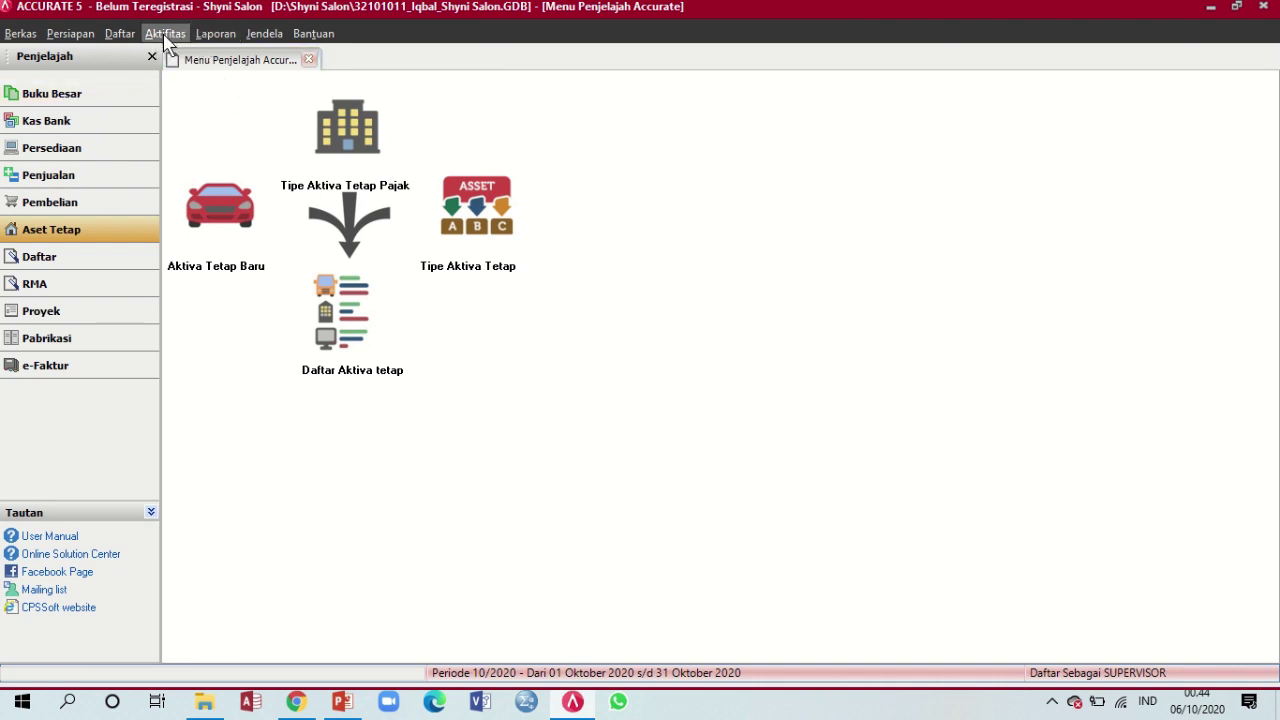
Switch to the Buku Besar overview page in Menu Penjelajah
click(99, 93)
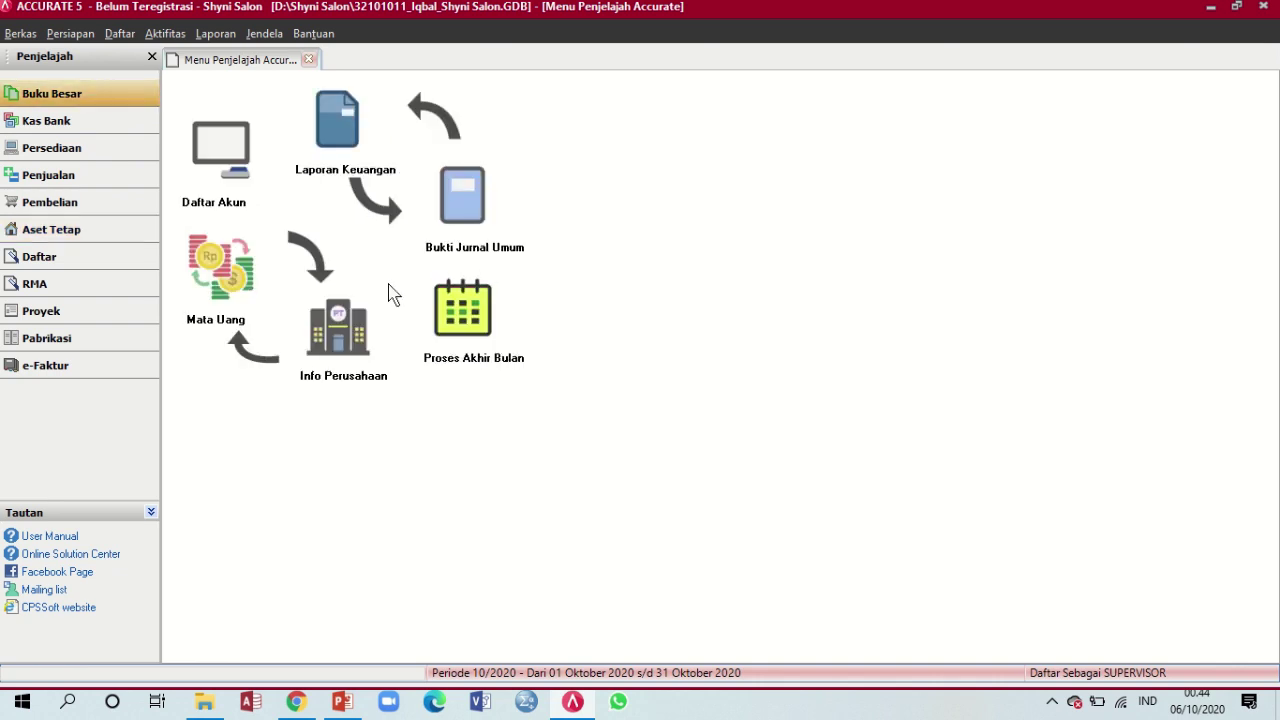
click(160, 34)
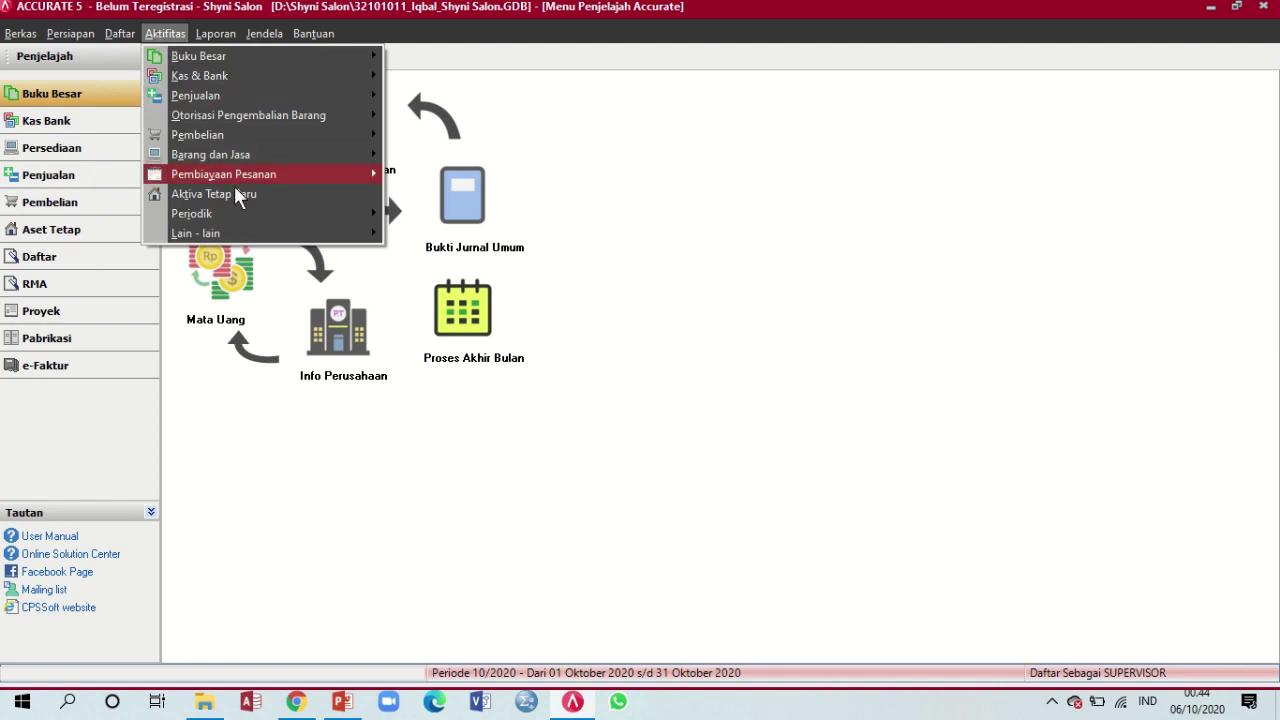
mouse_move(243, 214)
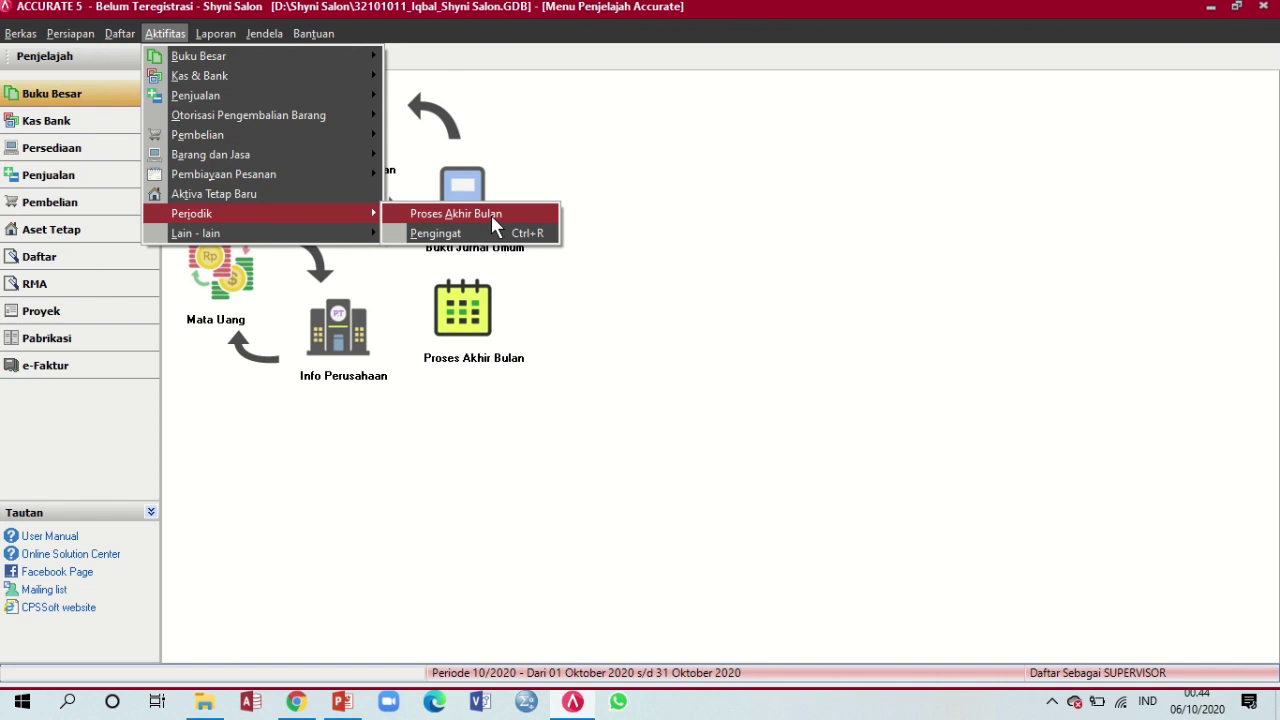
click(702, 255)
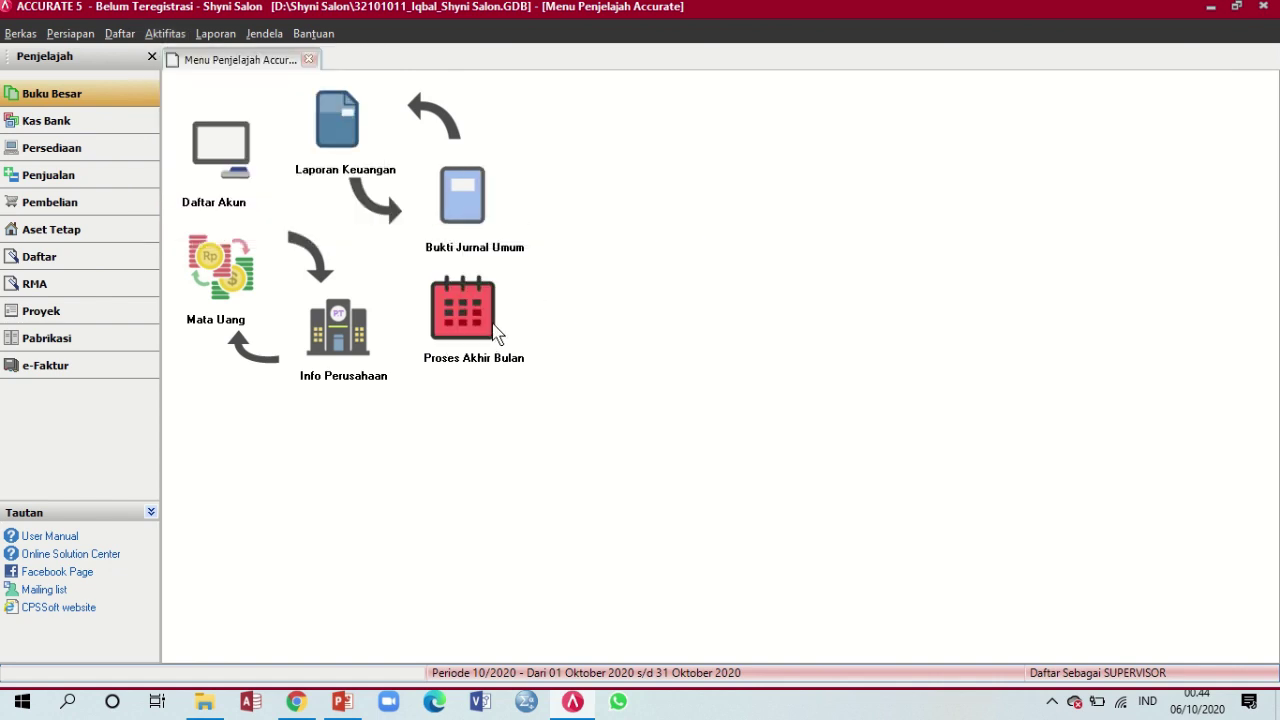
Run Akhir Periode for Desember 2014 and acknowledge the completion message
click(485, 322)
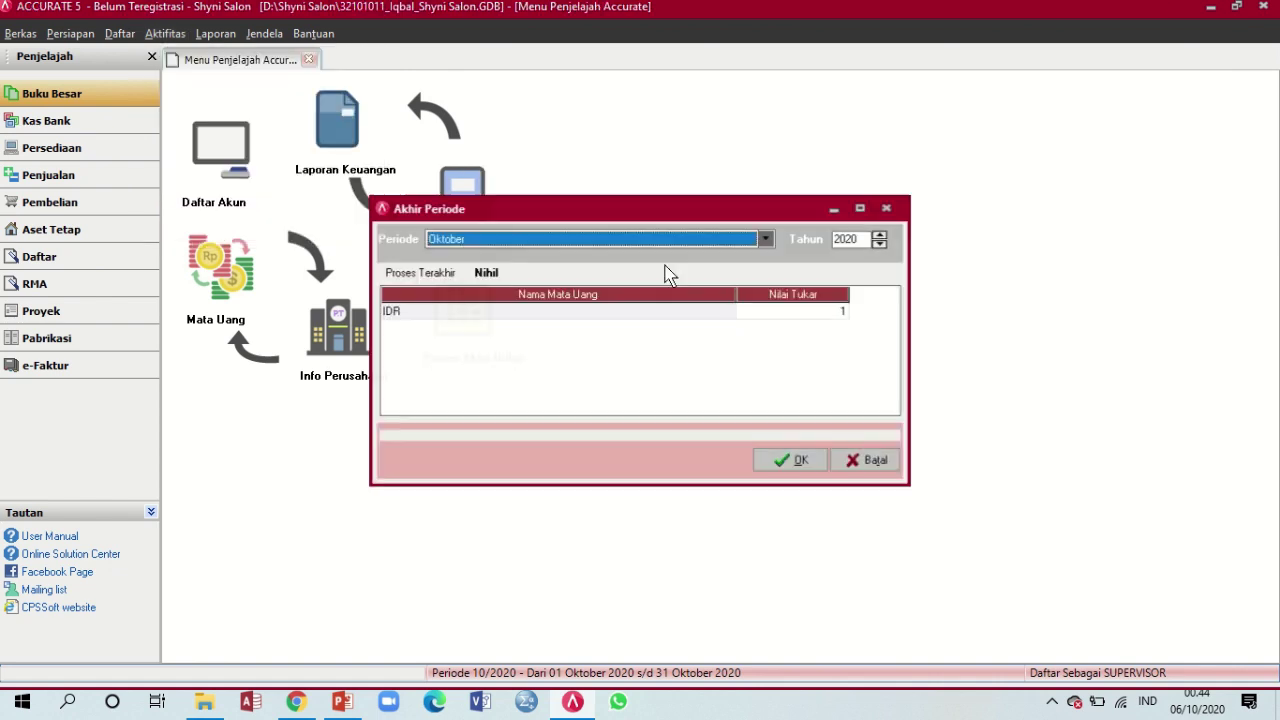
click(764, 242)
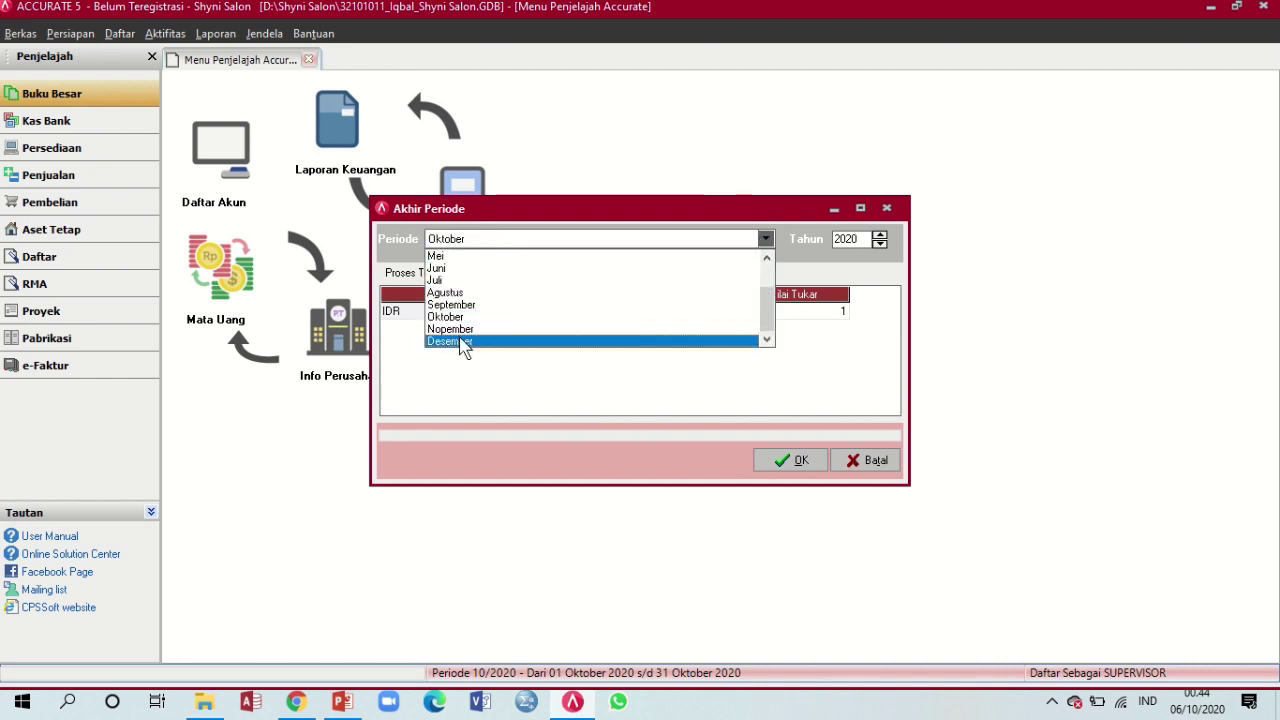
click(460, 343)
click(880, 244)
click(880, 244)
click(880, 244)
click(880, 244)
click(880, 244)
click(880, 244)
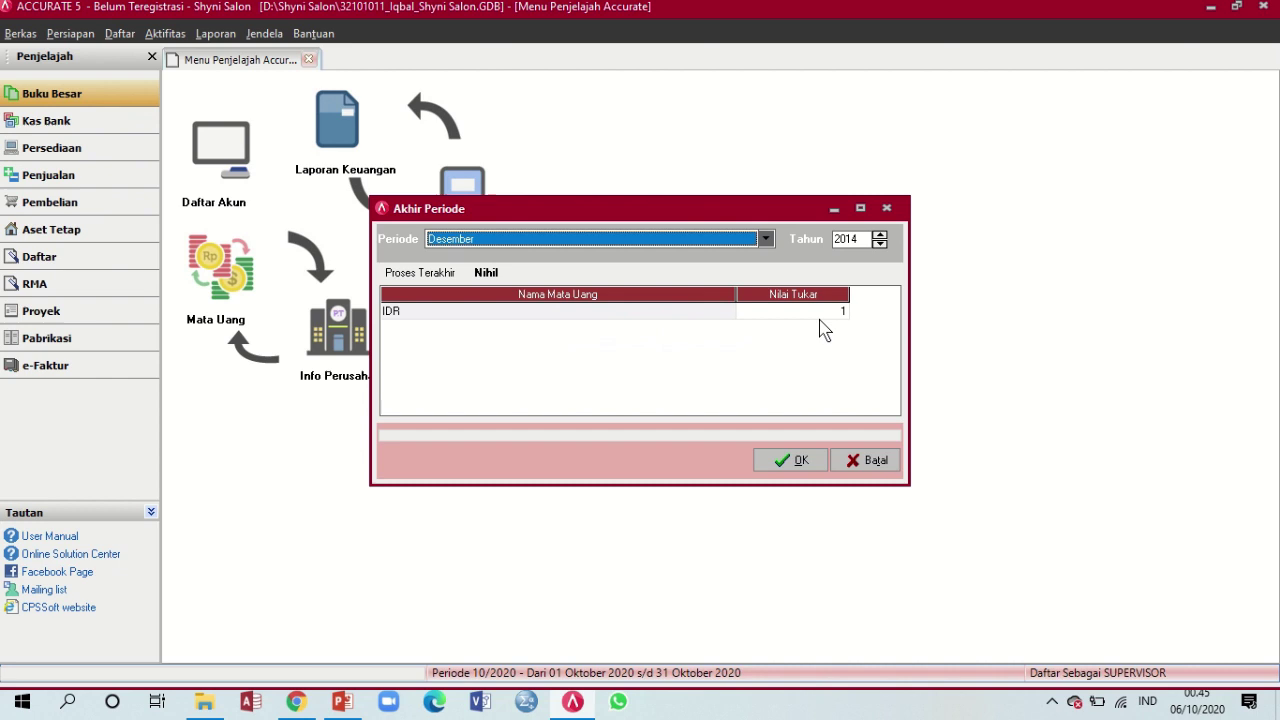
click(800, 457)
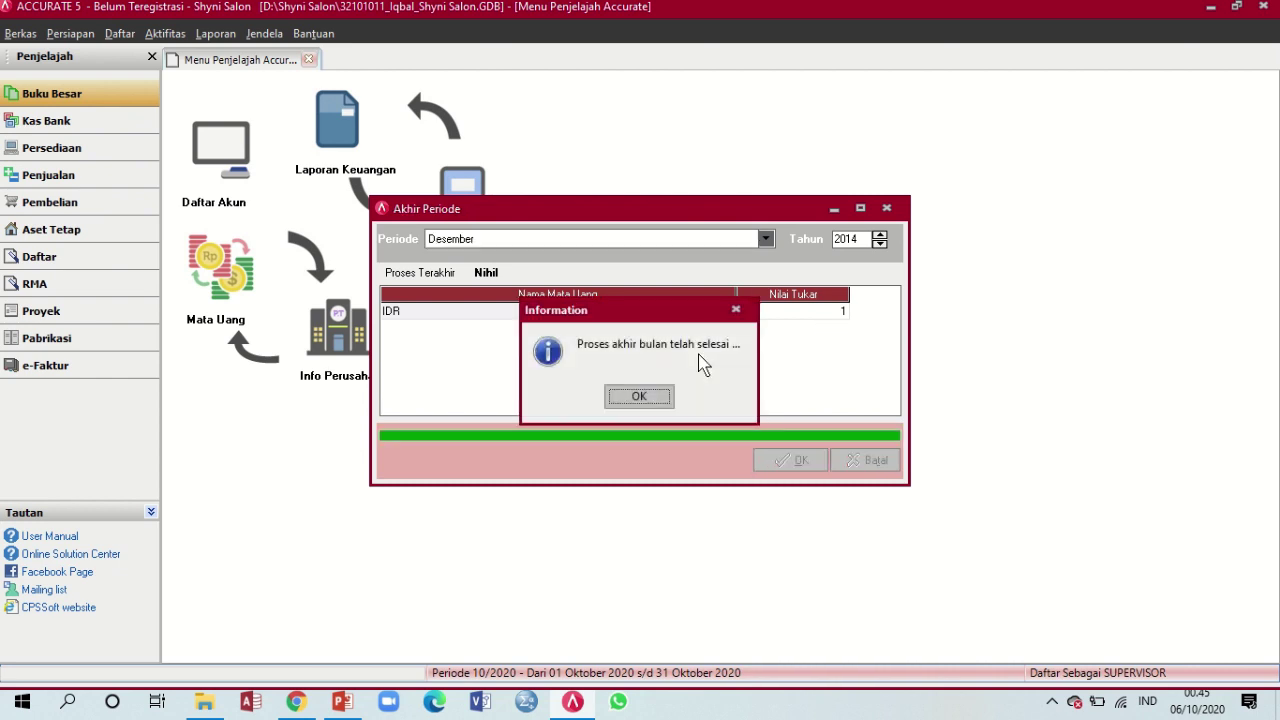
click(657, 400)
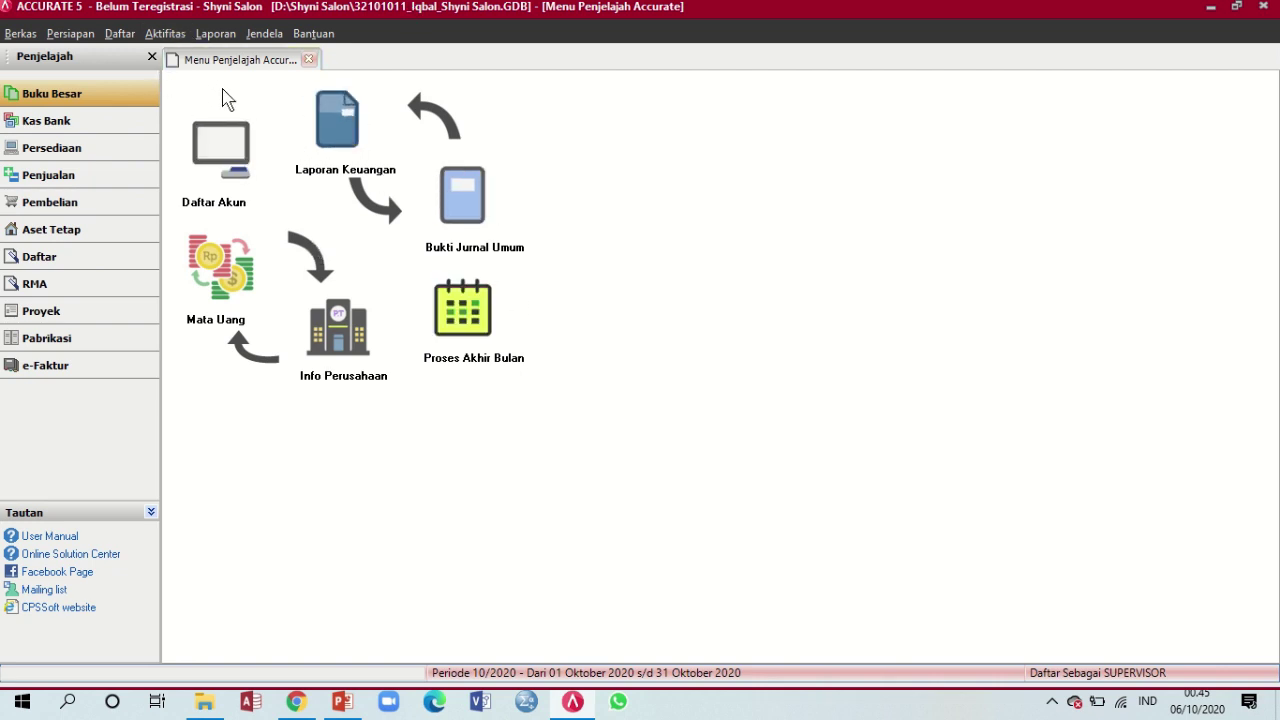
Open the Neraca Saldo (Klasik) report from the Buku Besar group of Laporan Keuangan
click(166, 34)
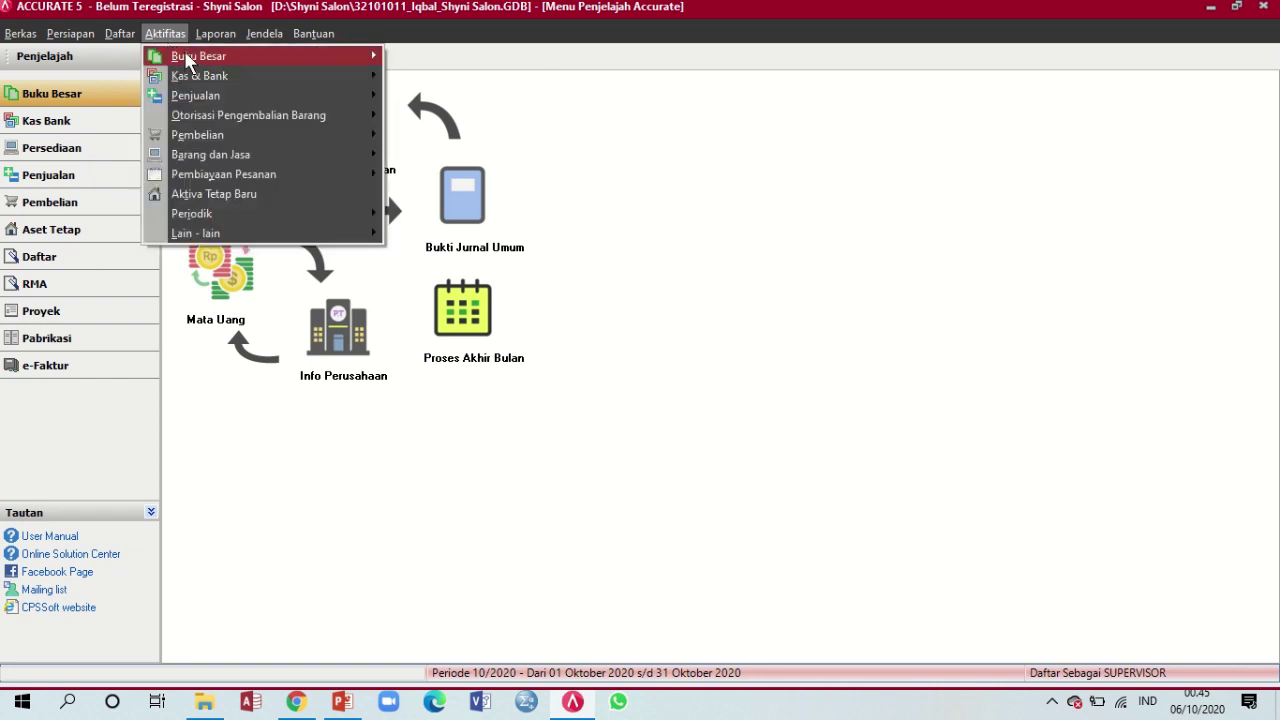
mouse_move(119, 33)
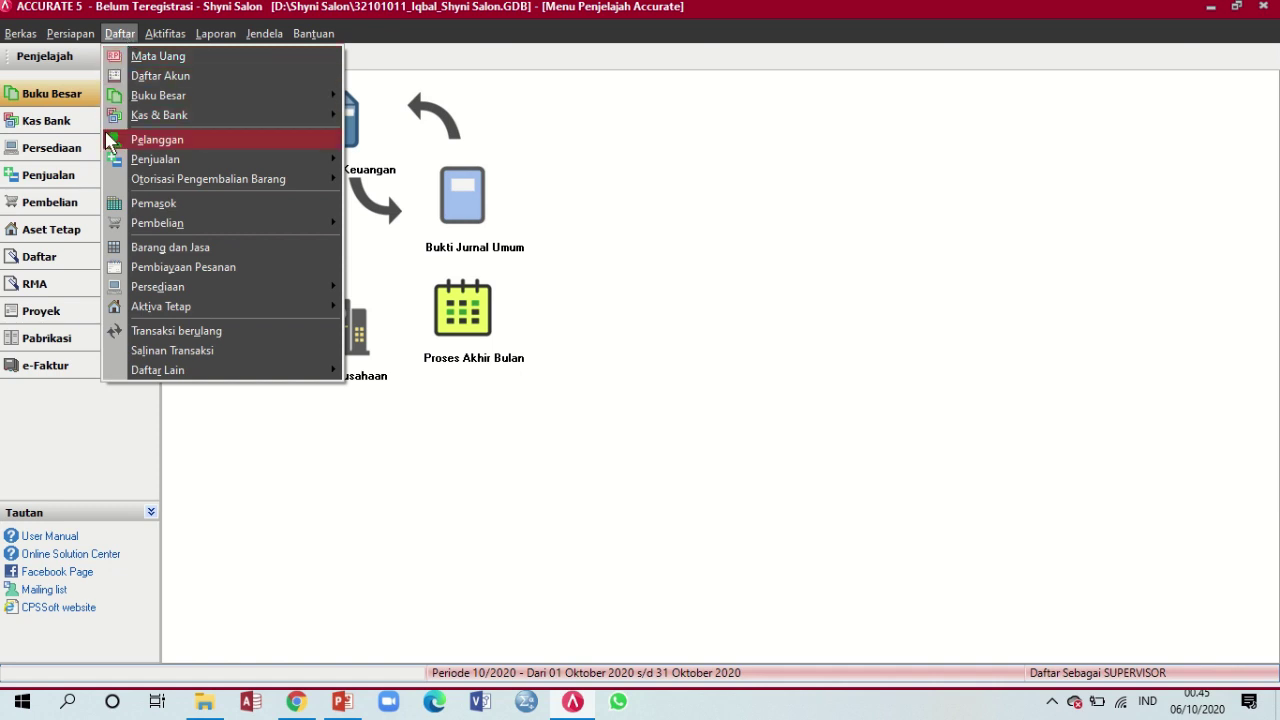
click(40, 91)
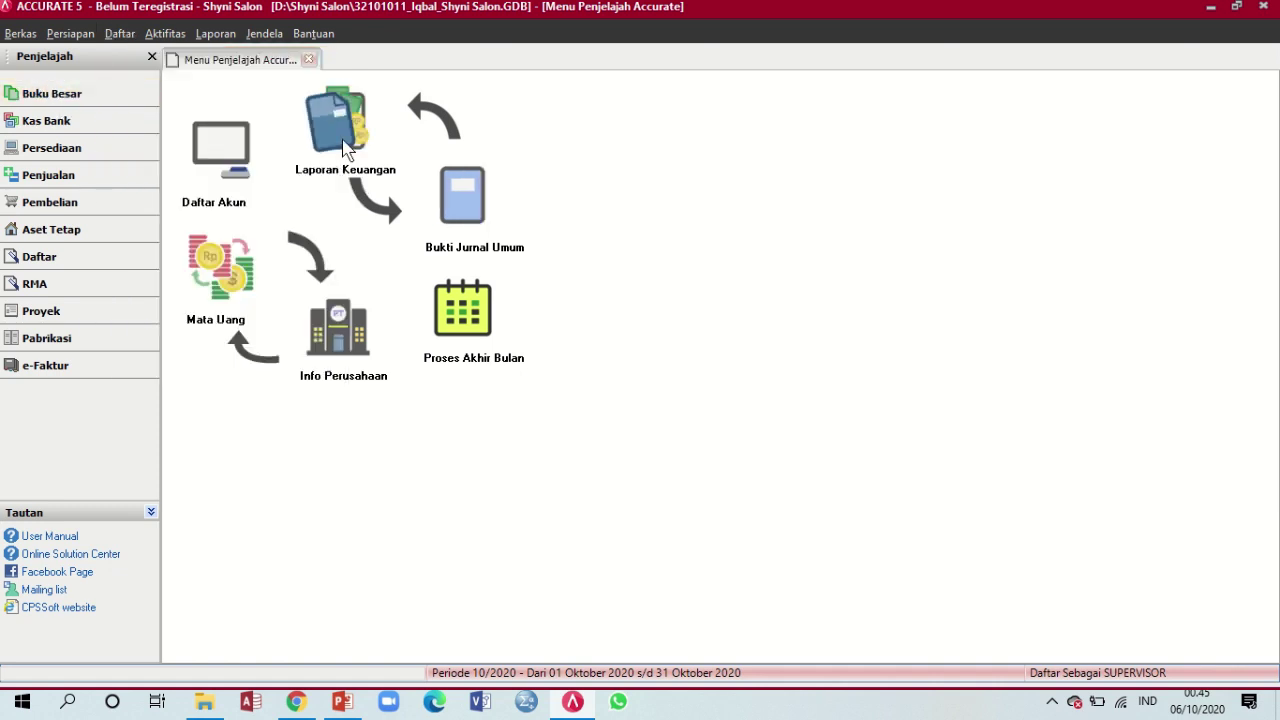
click(345, 148)
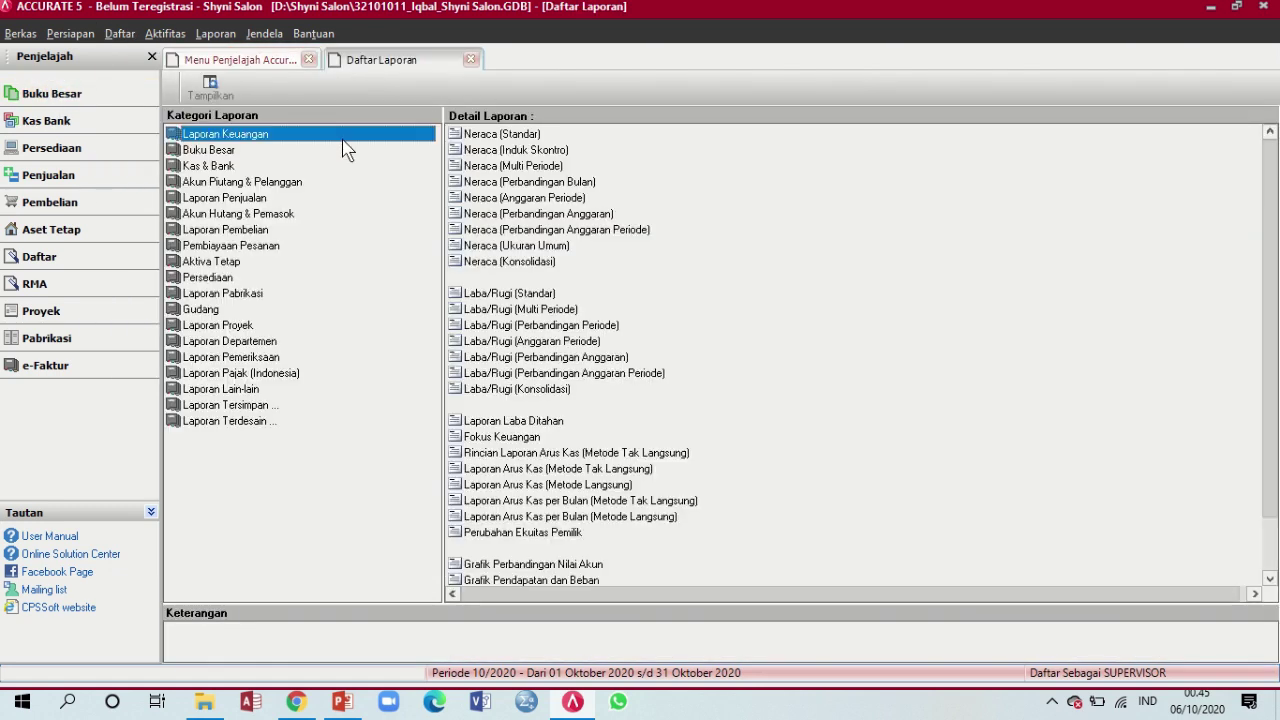
click(221, 154)
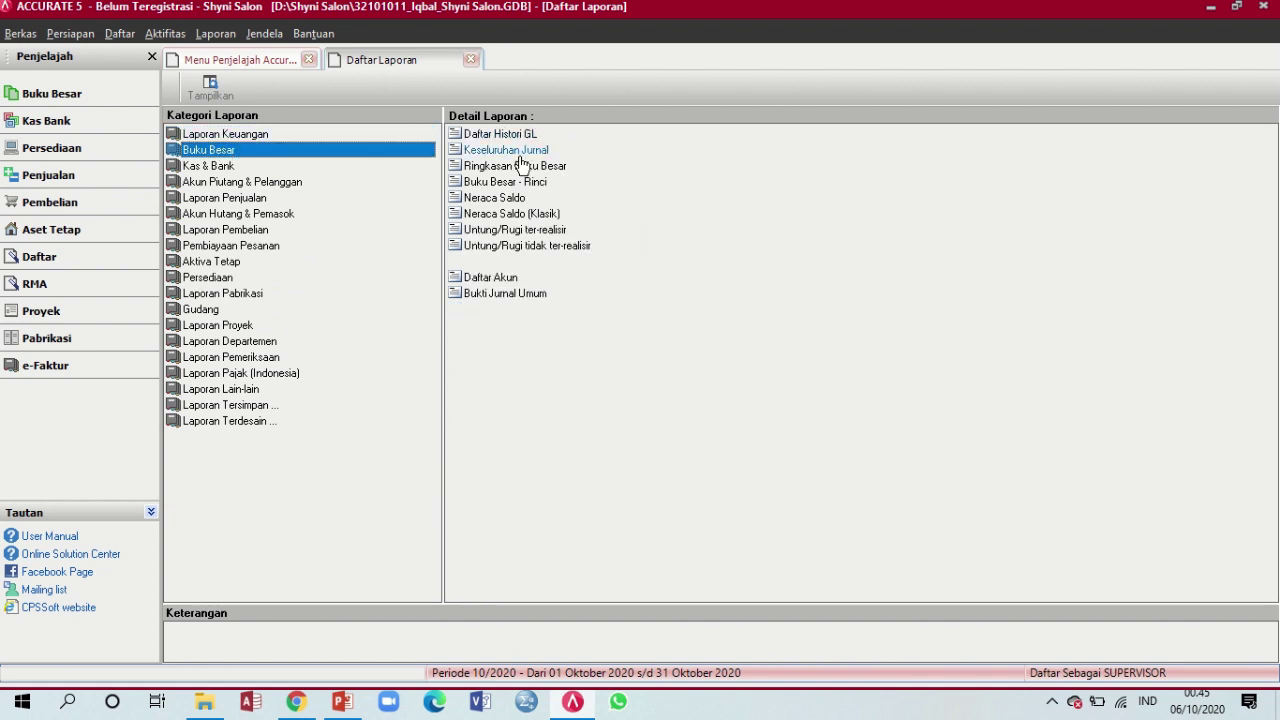
click(520, 216)
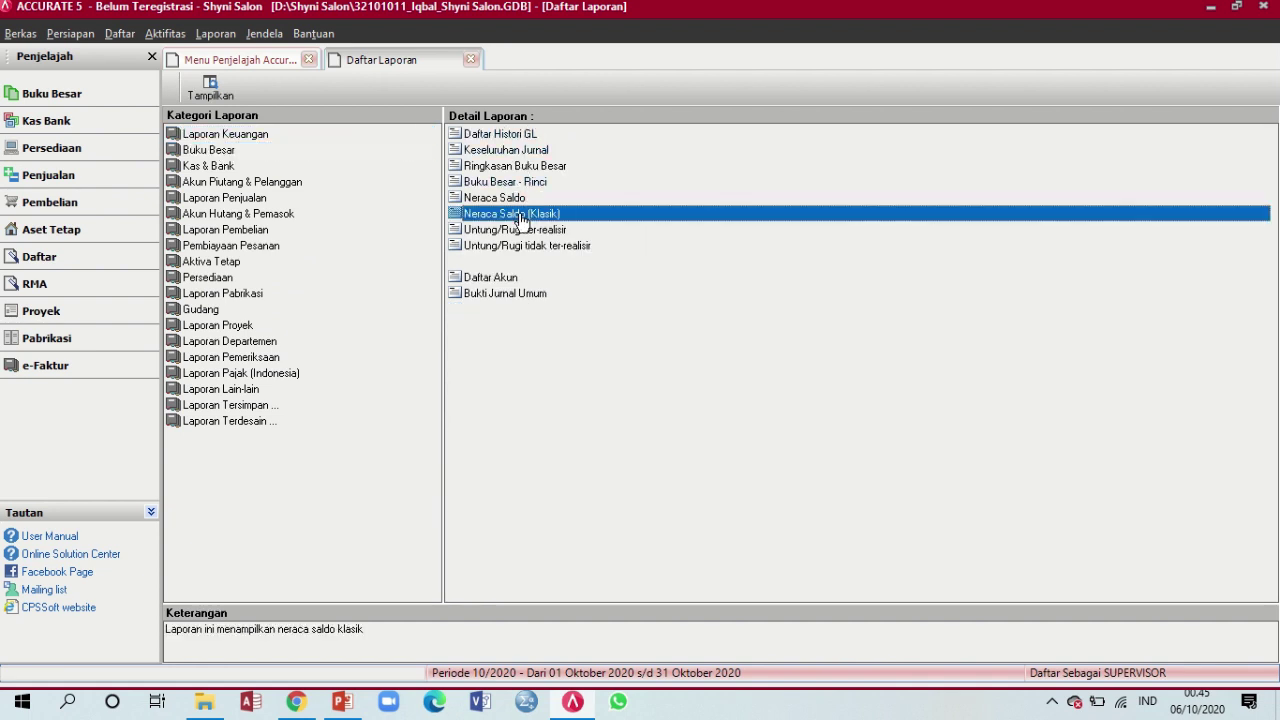
double_click(520, 217)
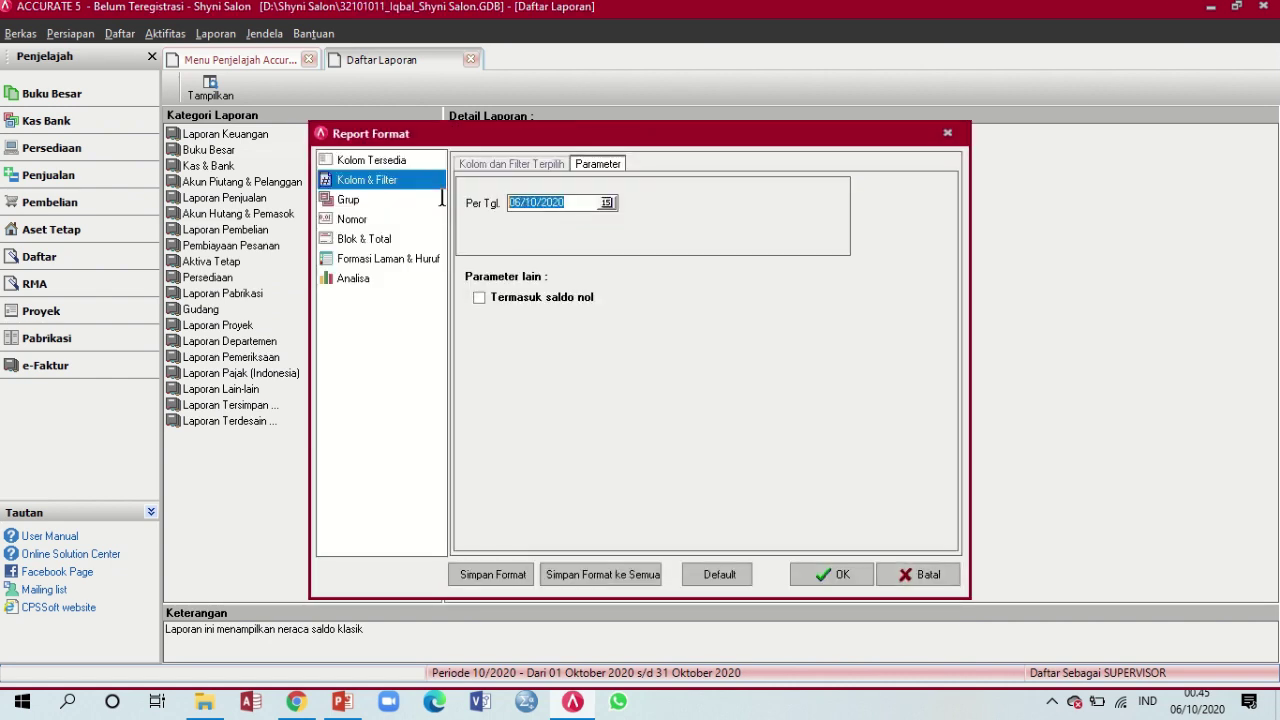
Generate the trial balance as of 31/12/2014, refresh it, and return to Menu Penjelajah
text(31/12/2014)
click(830, 574)
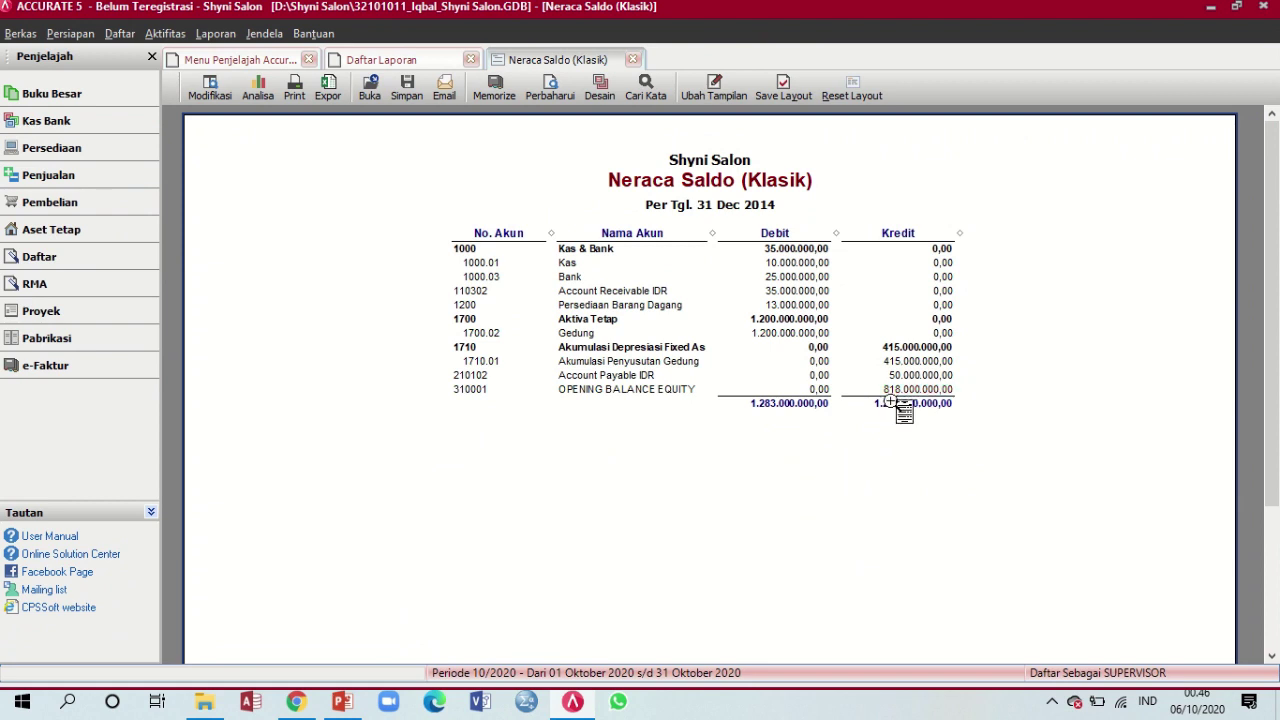
click(550, 105)
click(229, 62)
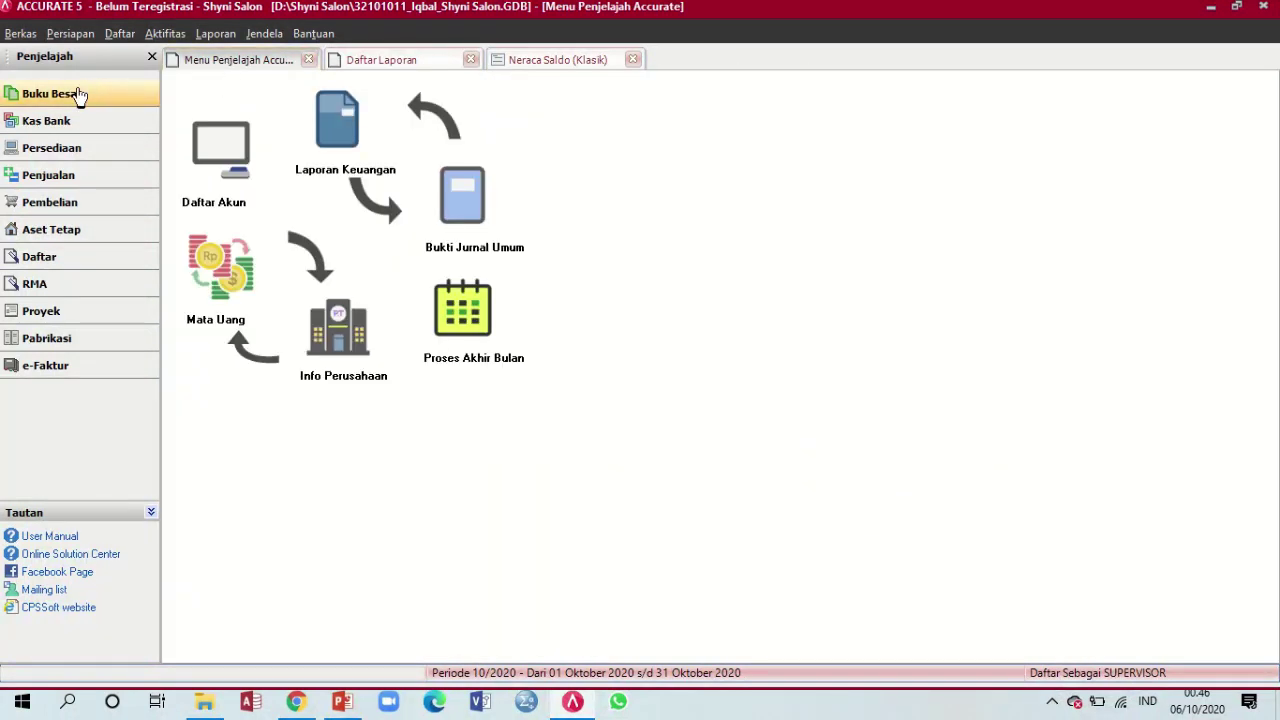
Create a new general journal voucher dated 31/12/2014 with description Penyesuaian
click(476, 200)
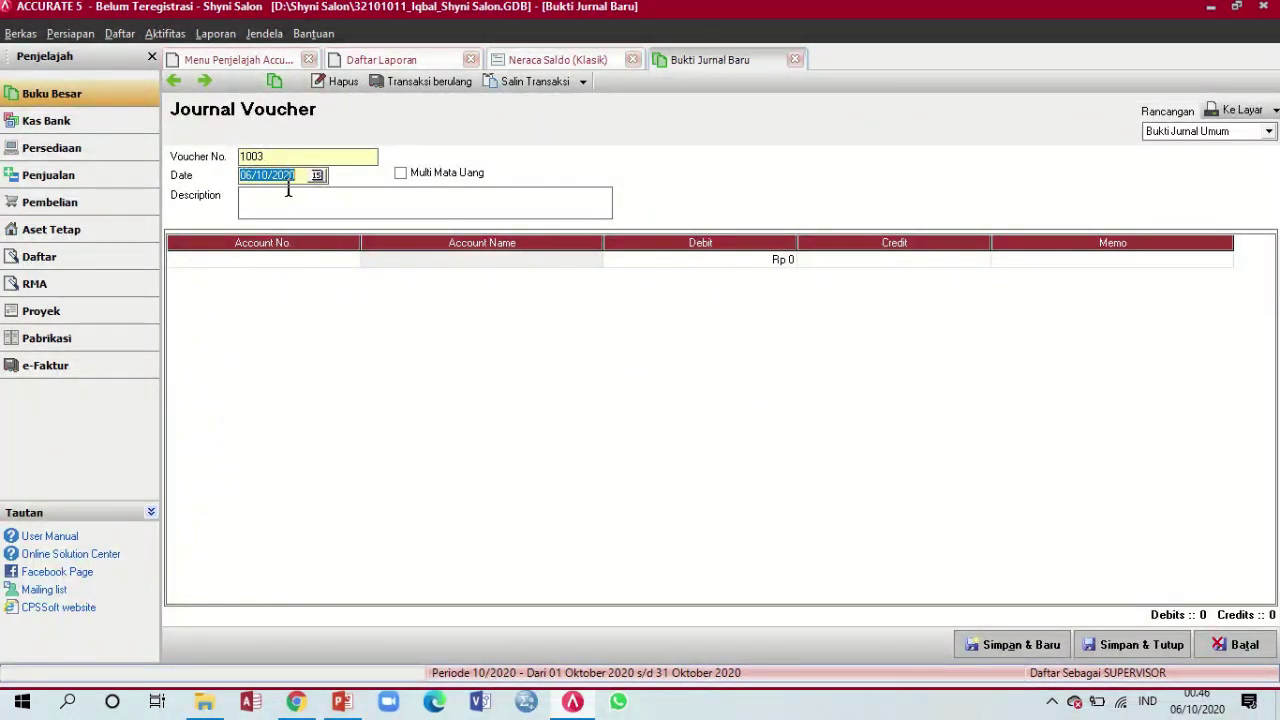
text(31/12/)
text(2014)
key(Tab)
click(346, 204)
text(Penyesuaian)
Browse the first line's account lookup list through to its end
click(350, 258)
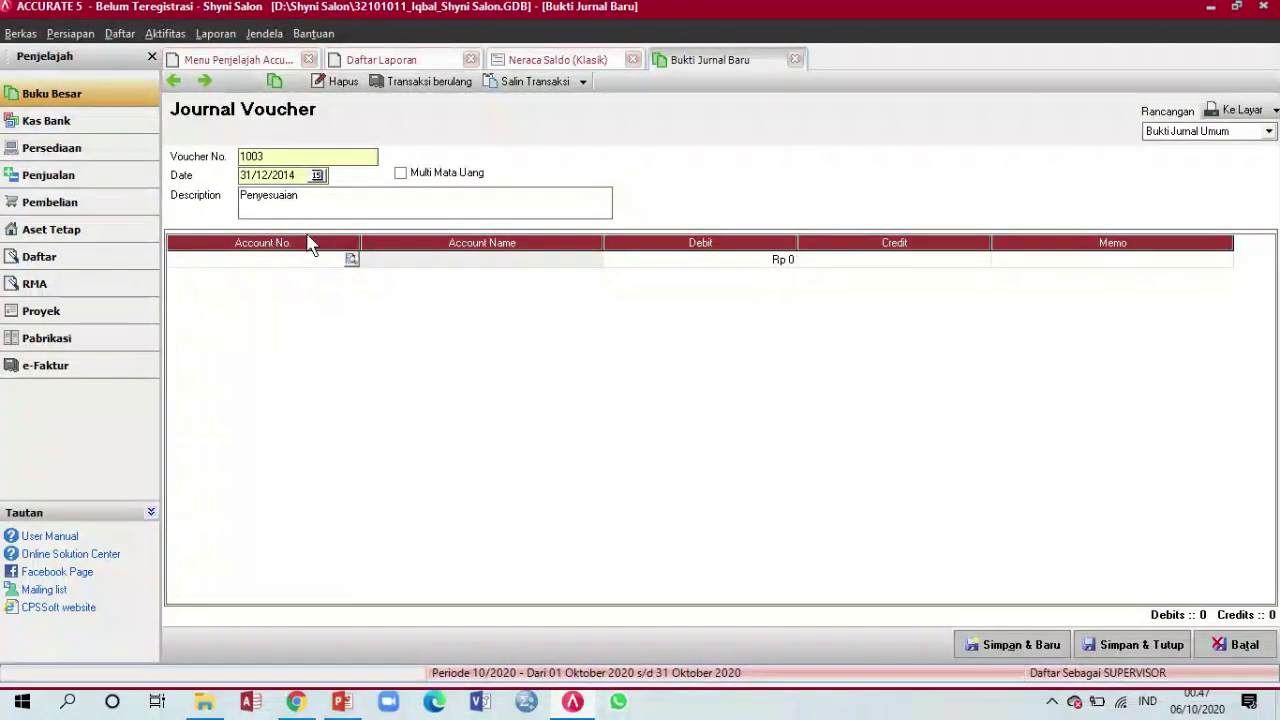
click(350, 259)
click(602, 231)
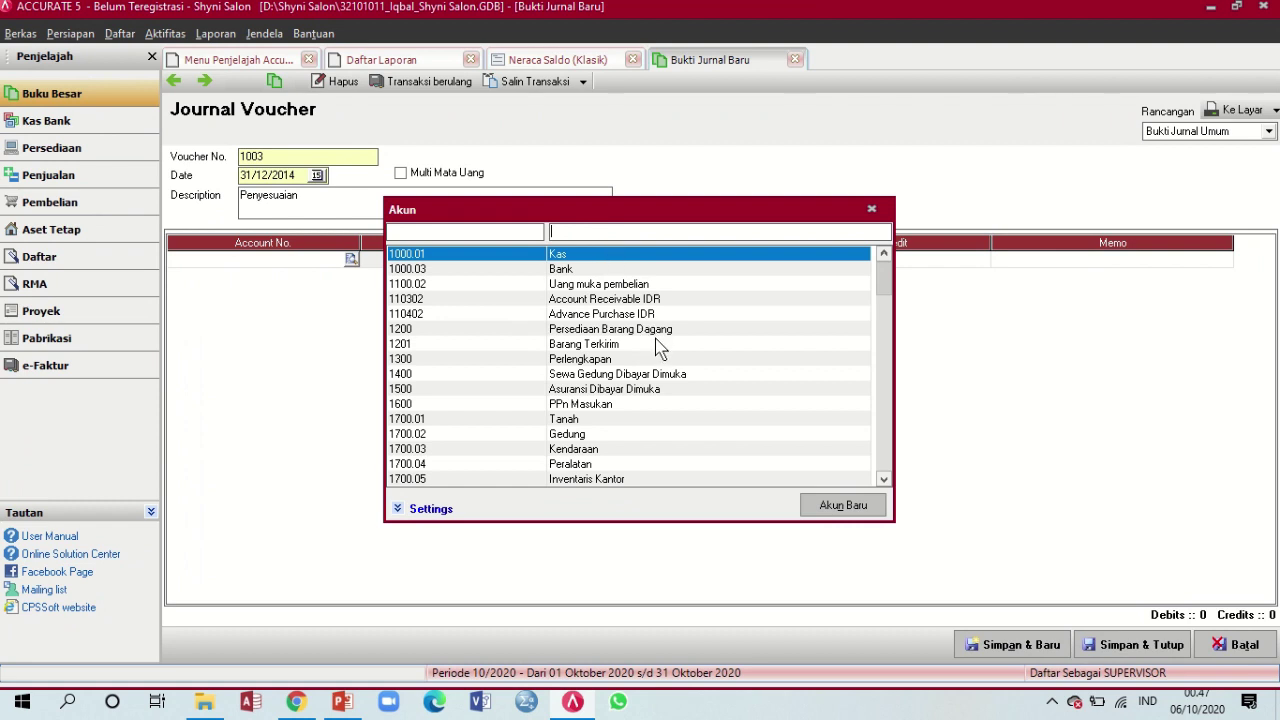
click(889, 394)
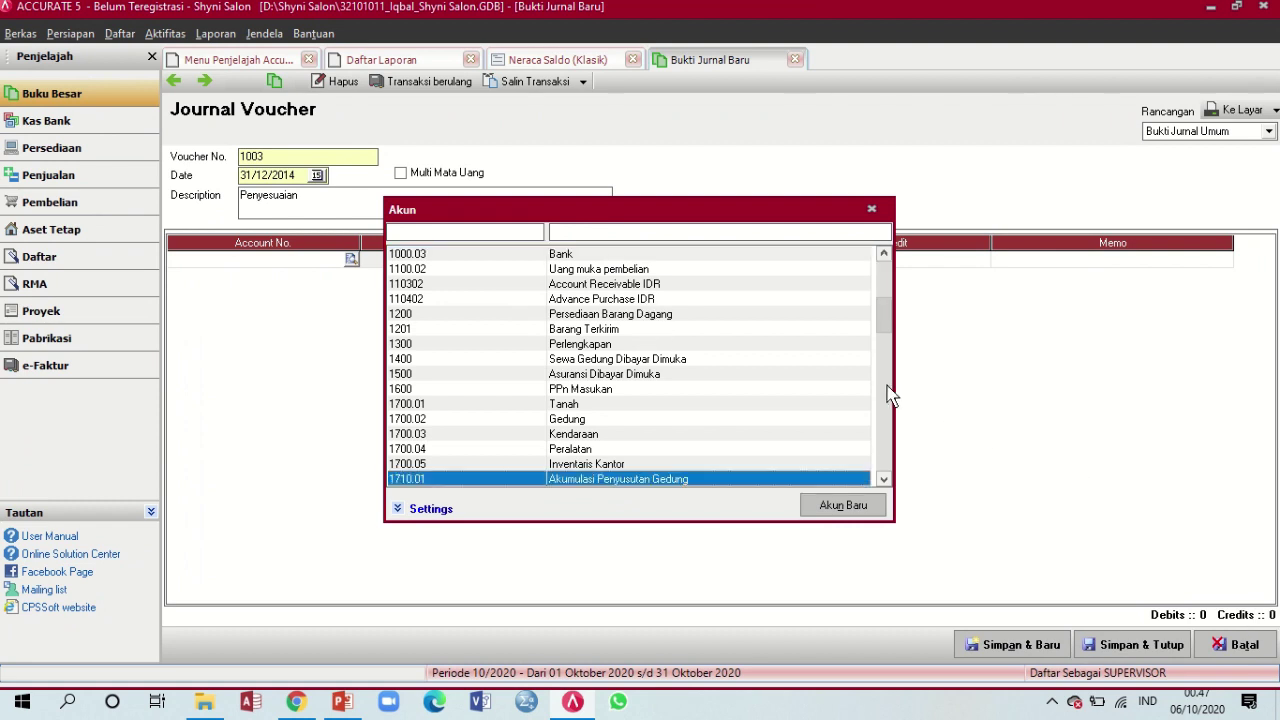
click(885, 418)
click(885, 418)
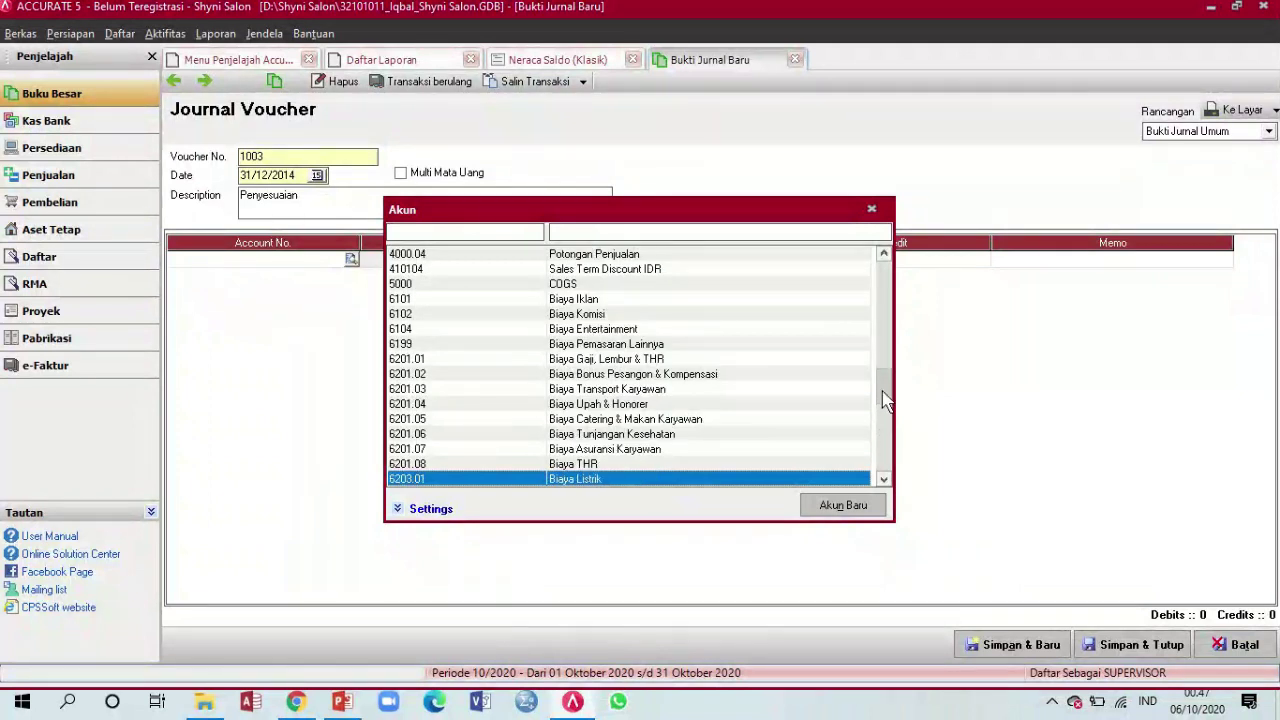
click(879, 452)
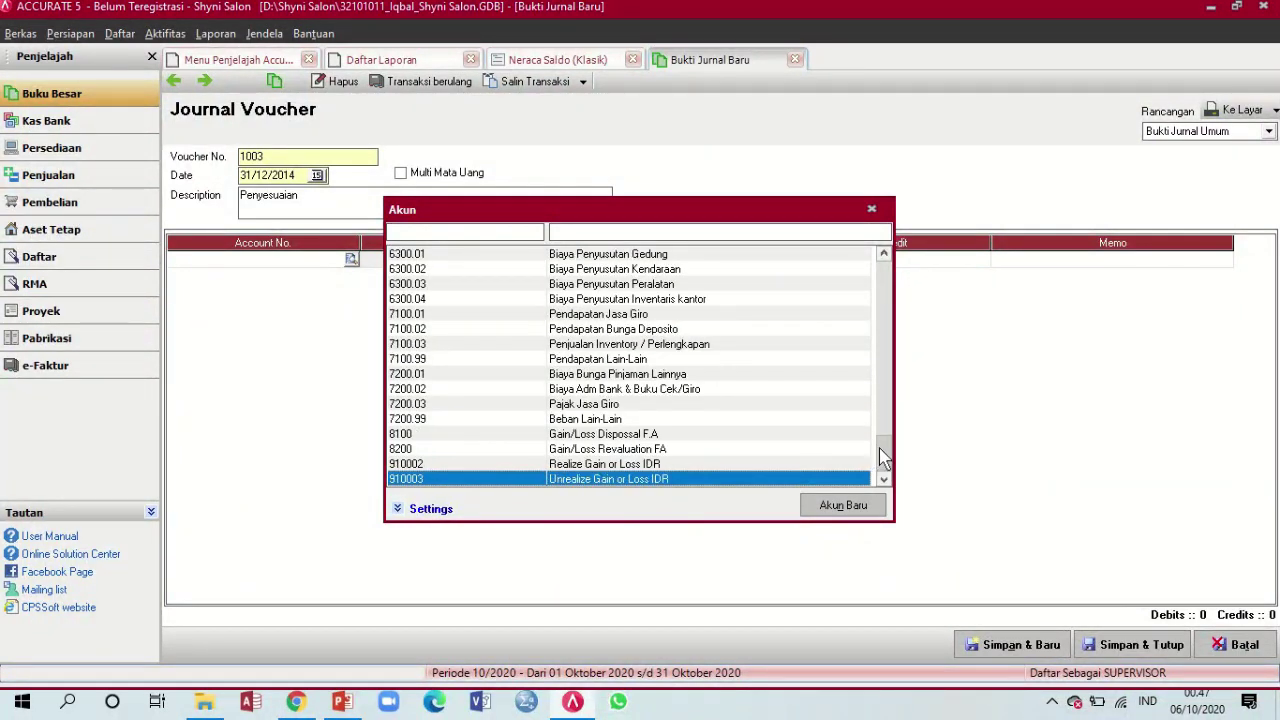
drag(882, 455, 905, 343)
scroll(873, 336, up, 12)
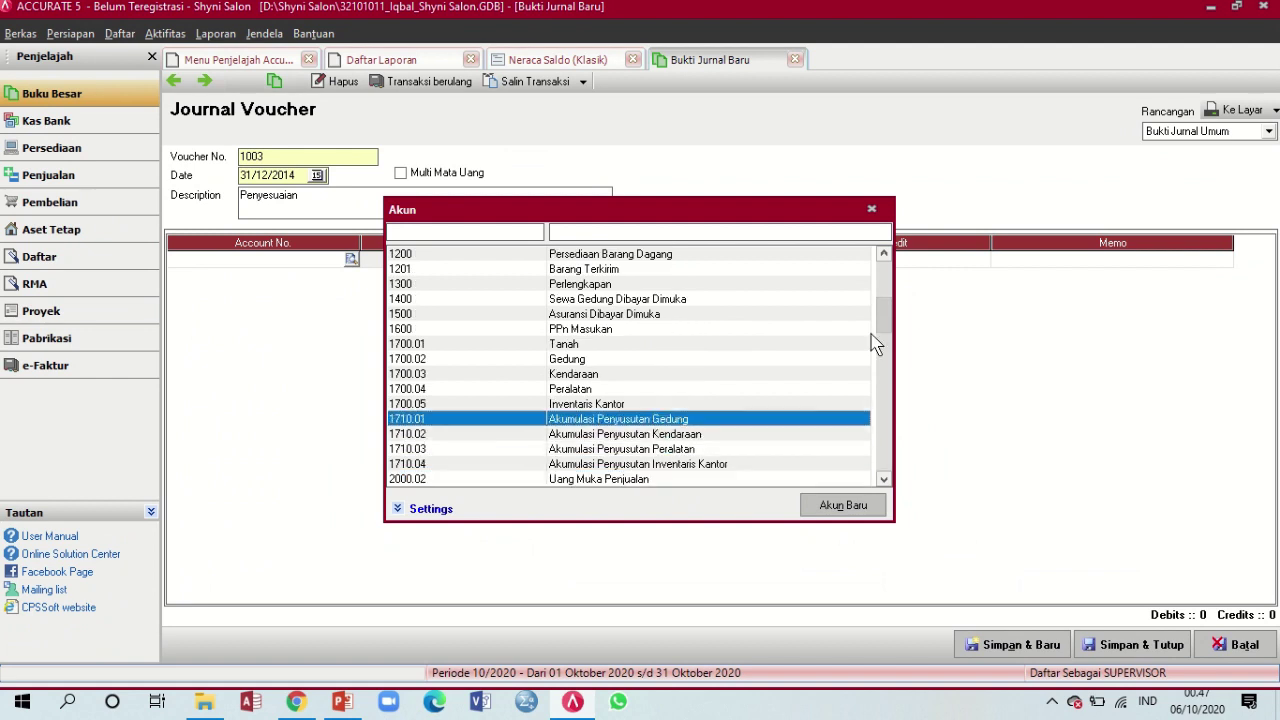
scroll(843, 343, up, 8)
scroll(843, 343, down, 20)
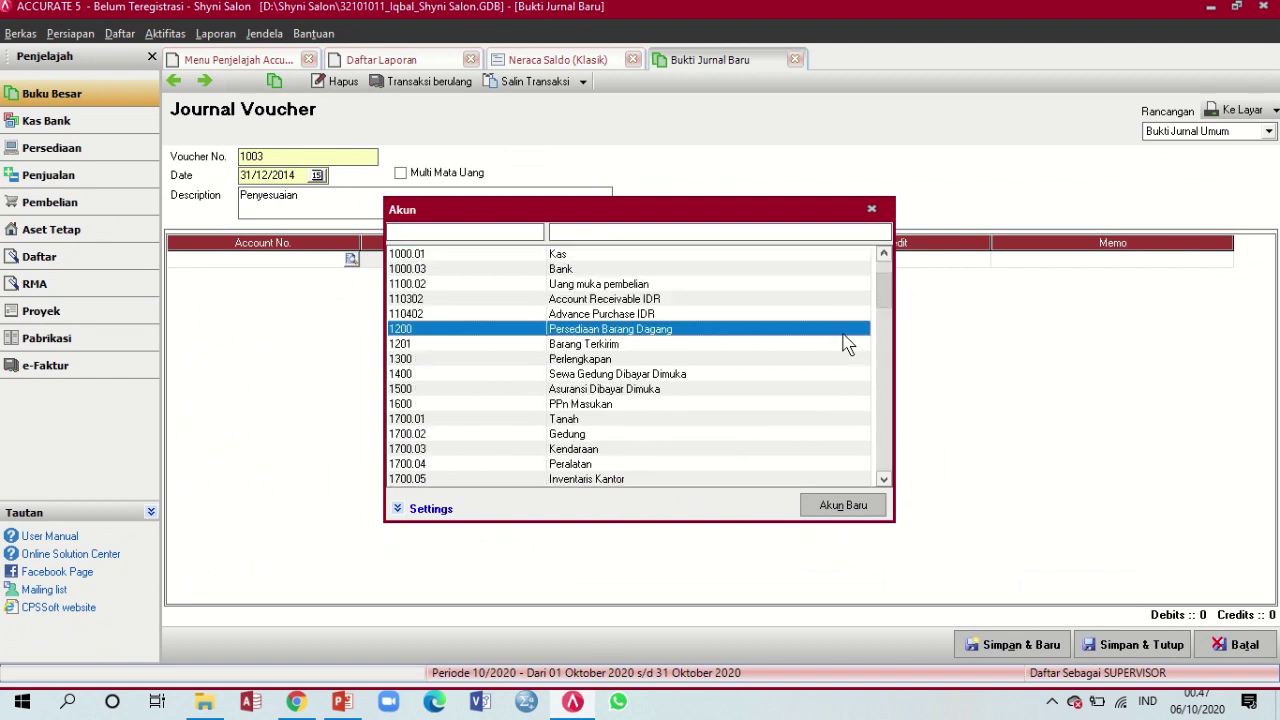
scroll(843, 347, down, 3)
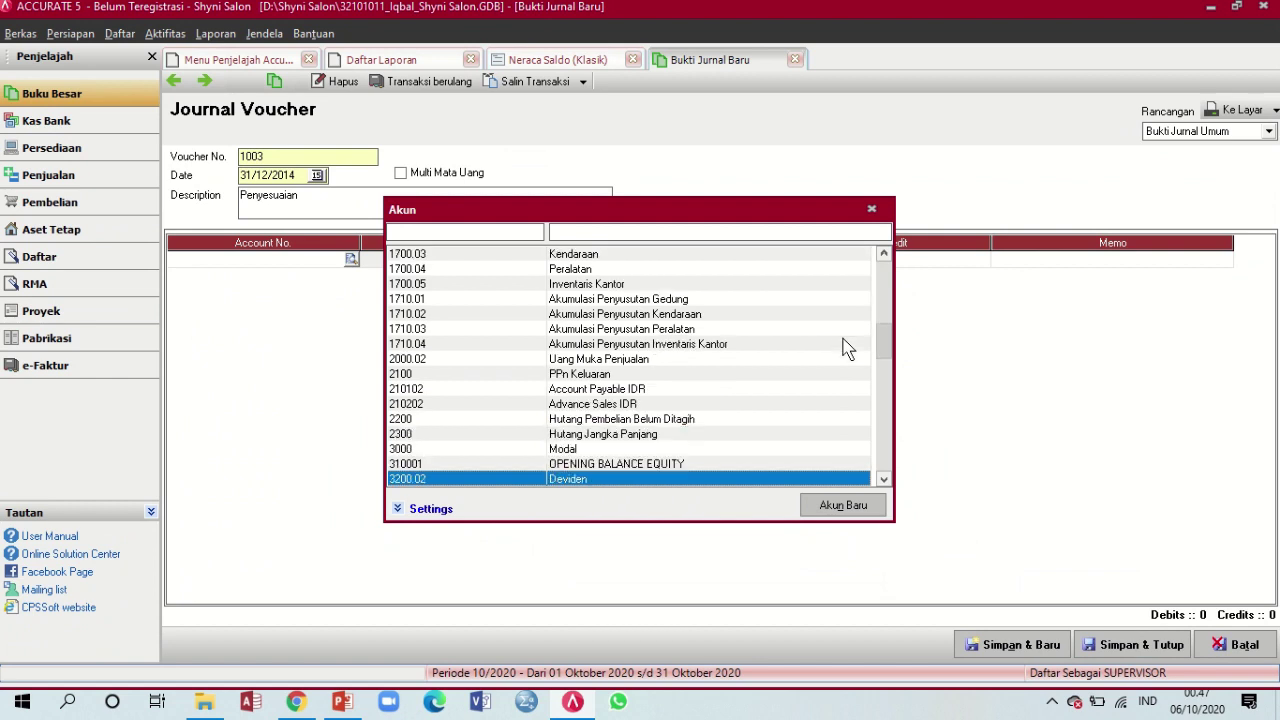
scroll(843, 347, down, 4)
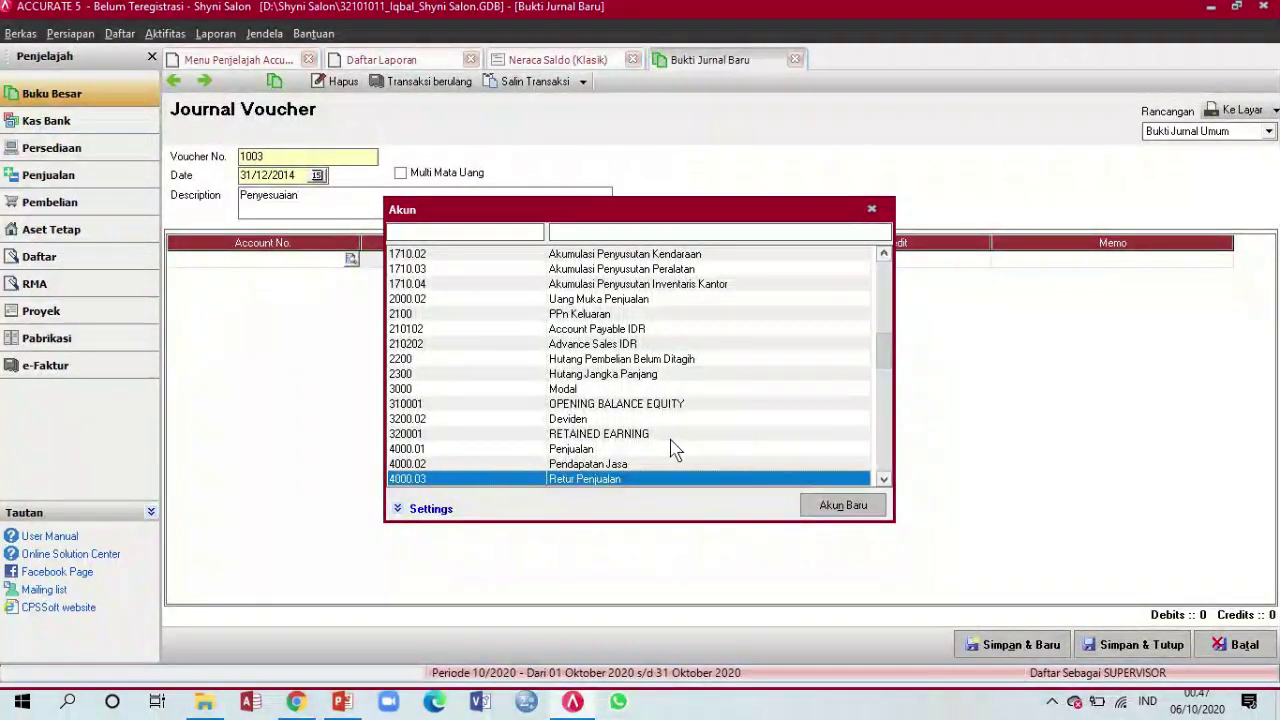
Highlight RETAINED EARNING, close the lookup without choosing, and check the trial balance
click(658, 436)
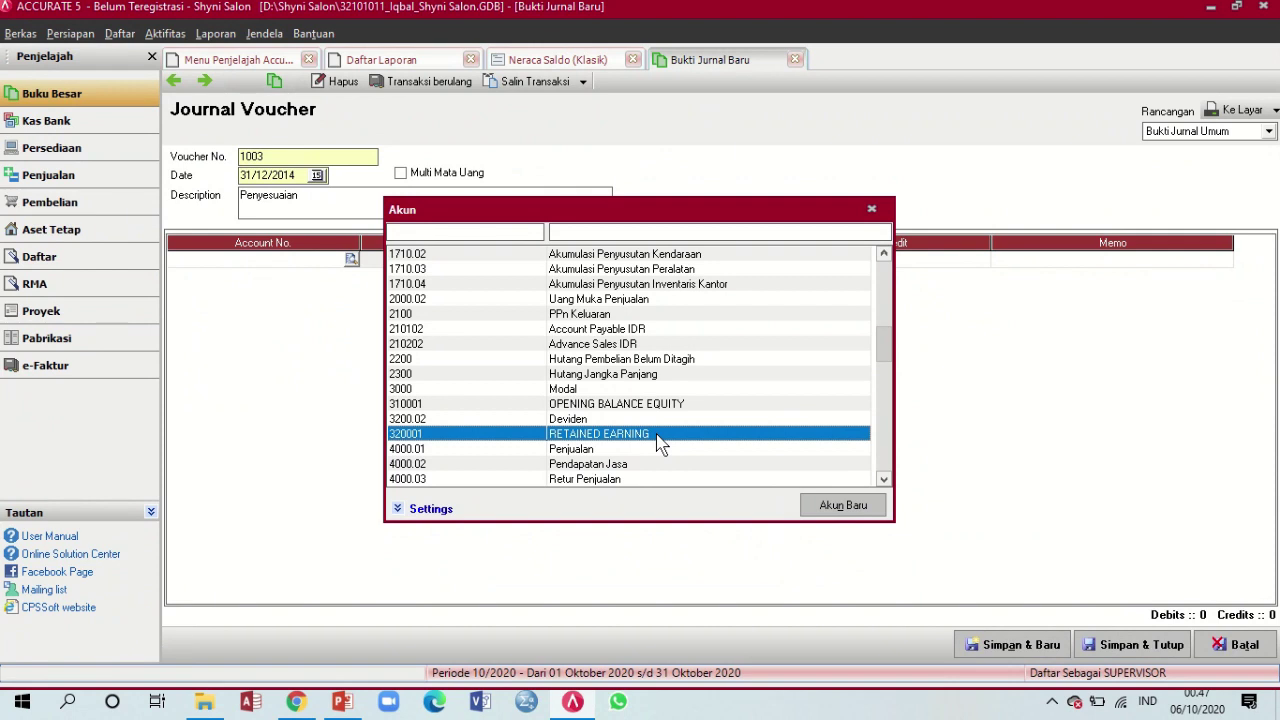
click(871, 212)
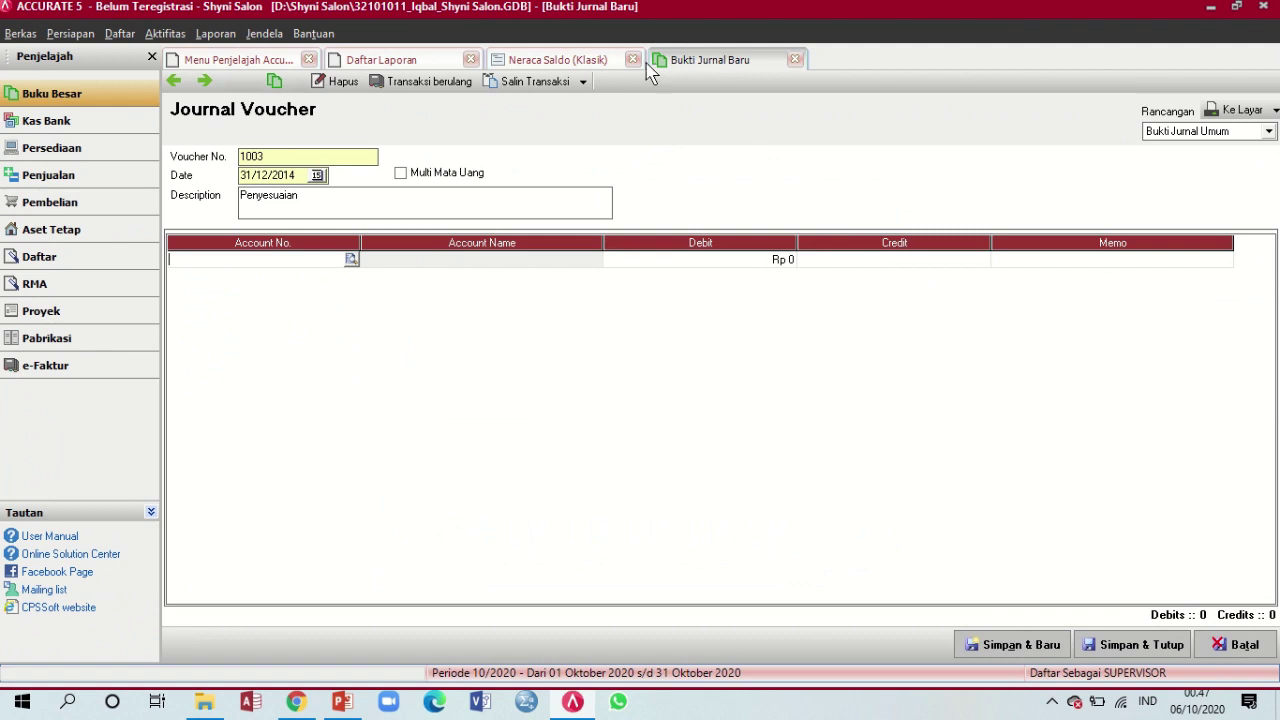
click(568, 62)
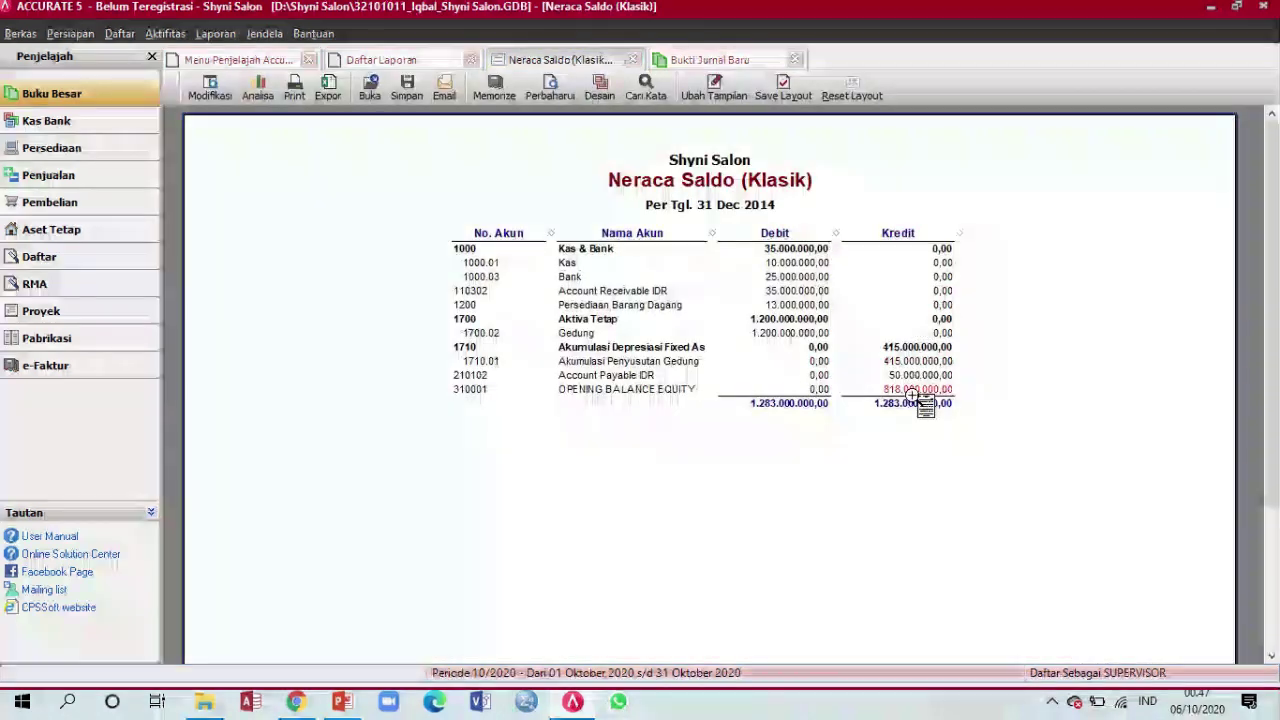
click(710, 60)
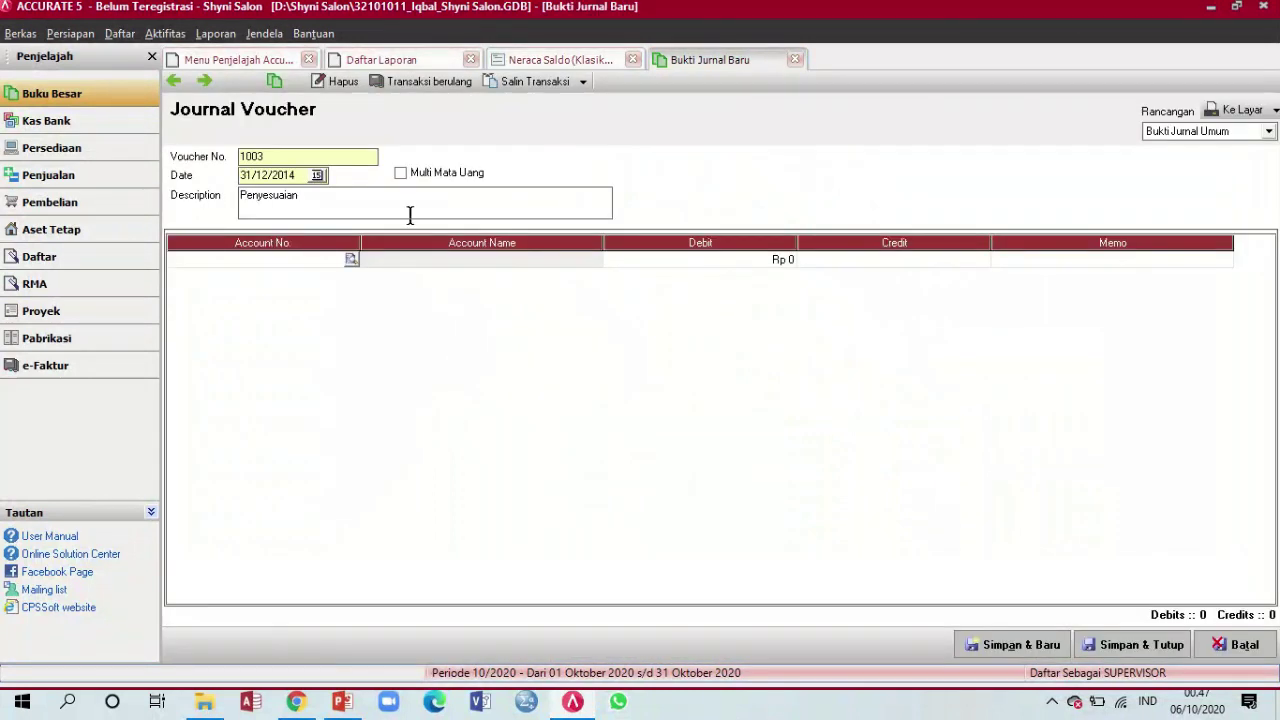
Debit OPENING BALANCE EQUITY (310001) for 818.000.000 on the first journal line
click(351, 260)
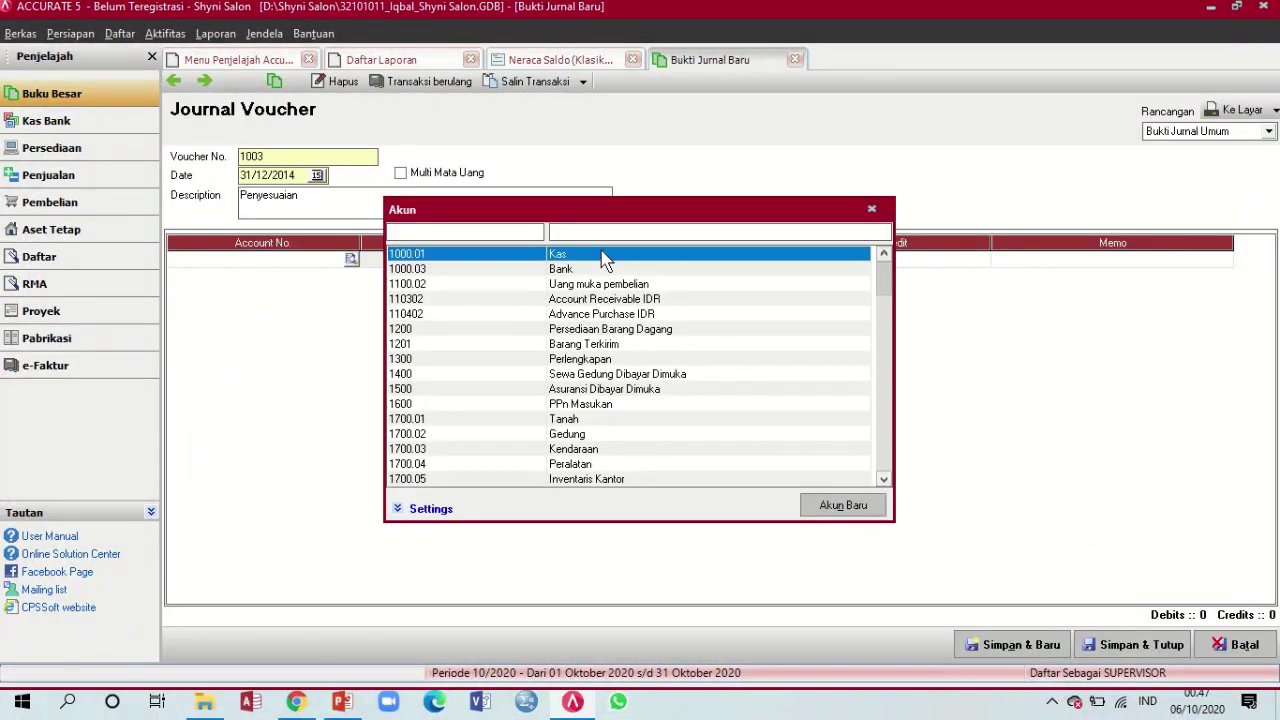
text(ope)
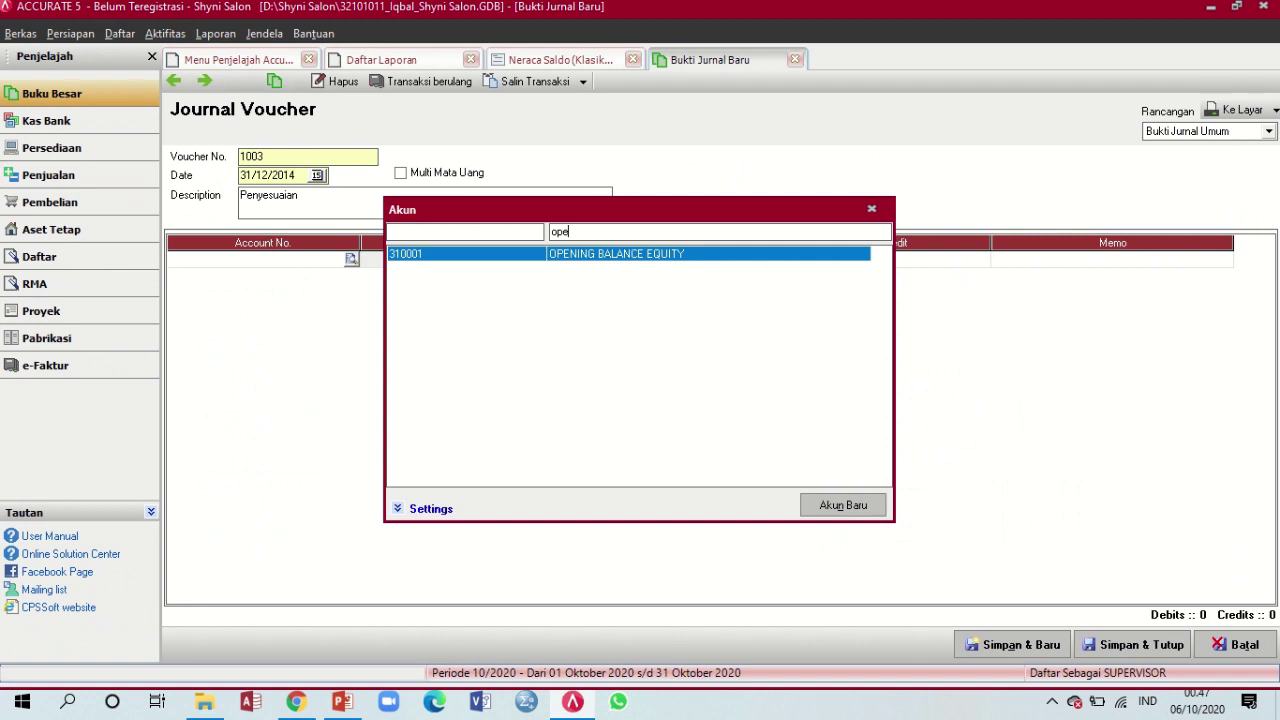
double_click(610, 256)
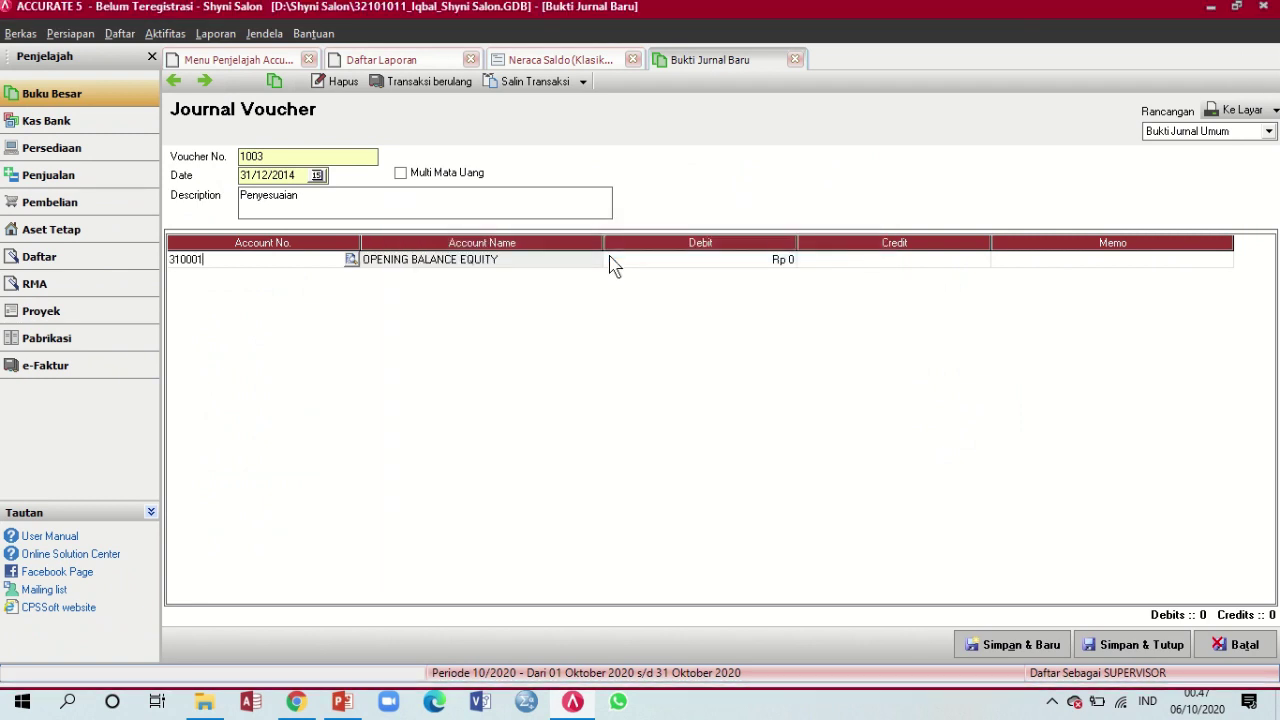
key(Tab)
key(Tab)
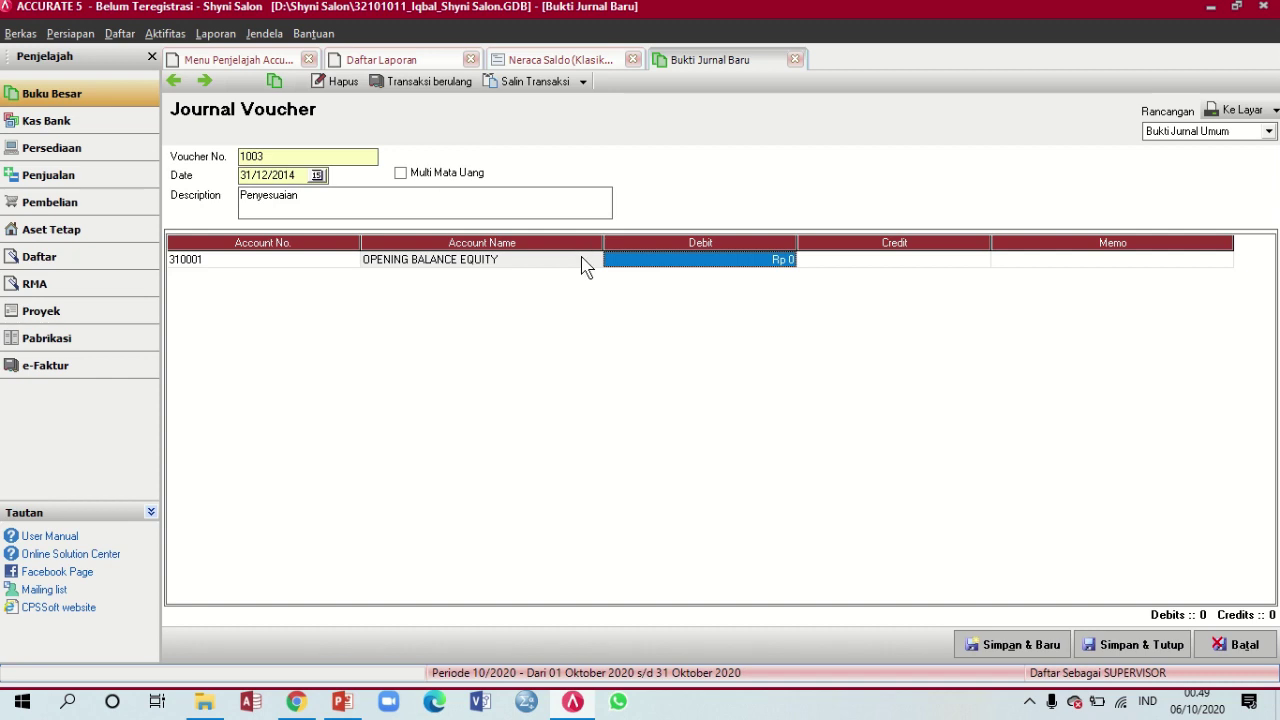
click(545, 60)
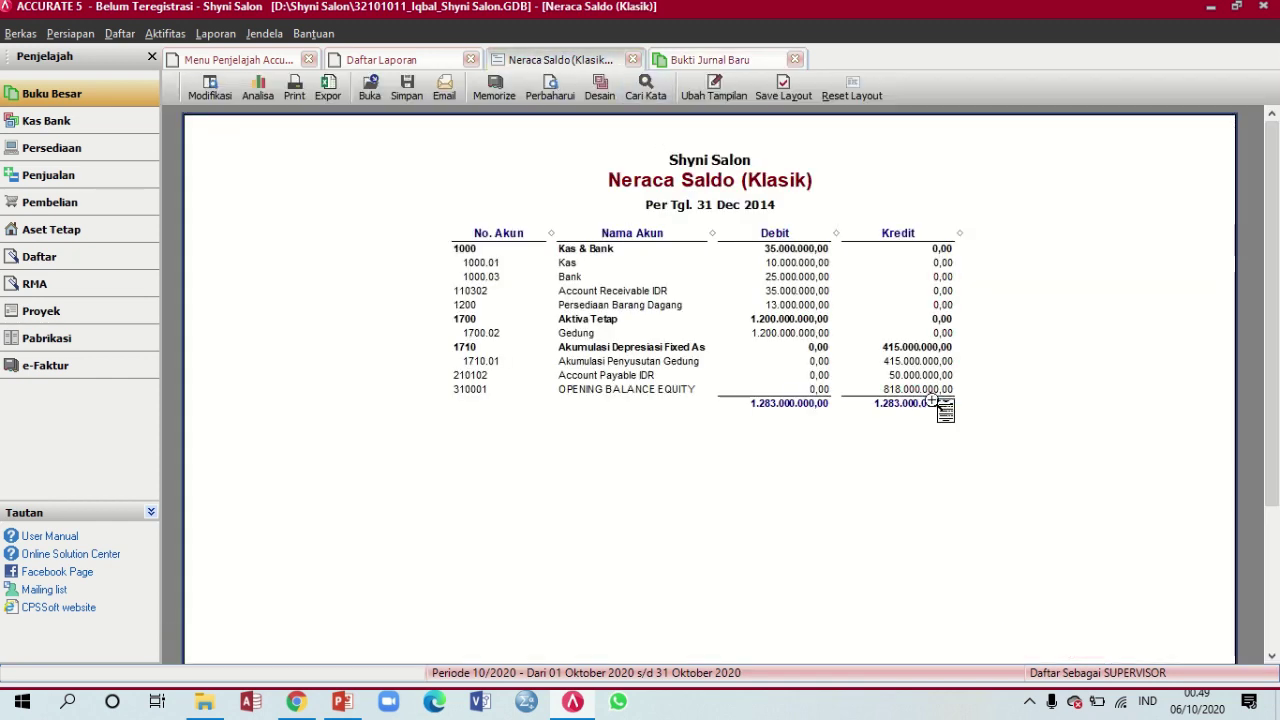
click(731, 60)
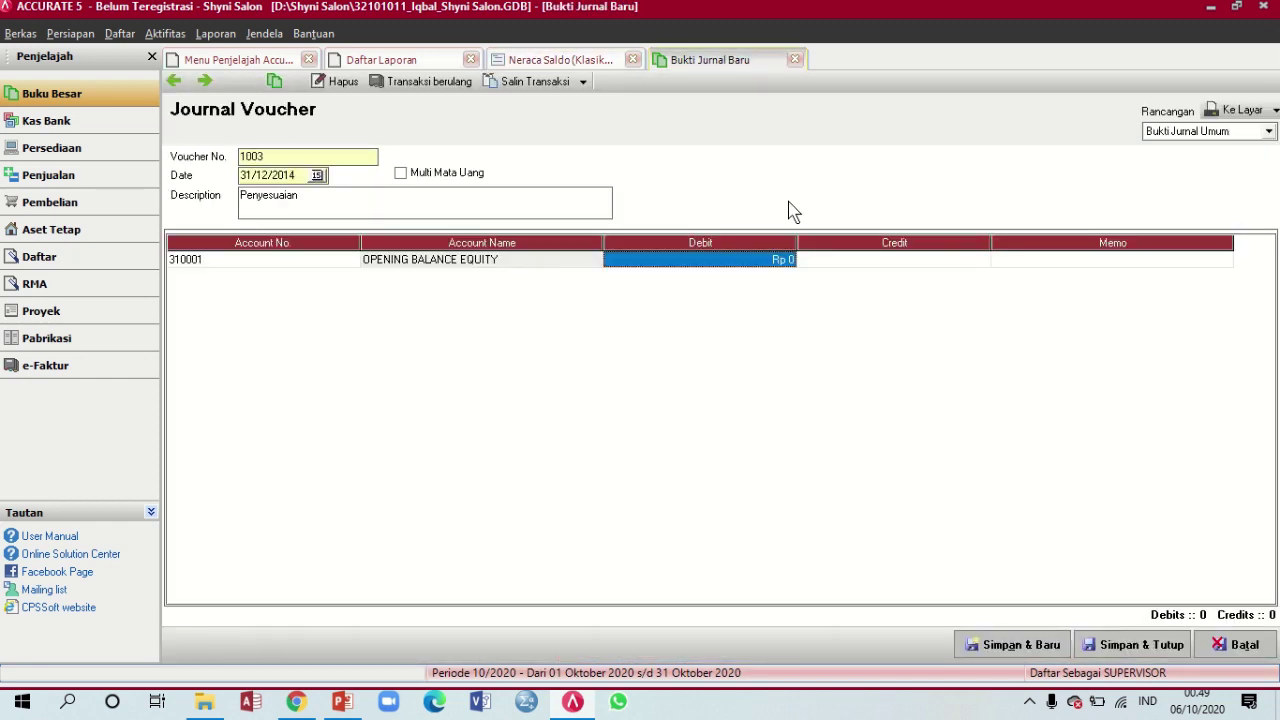
text(818.000.000)
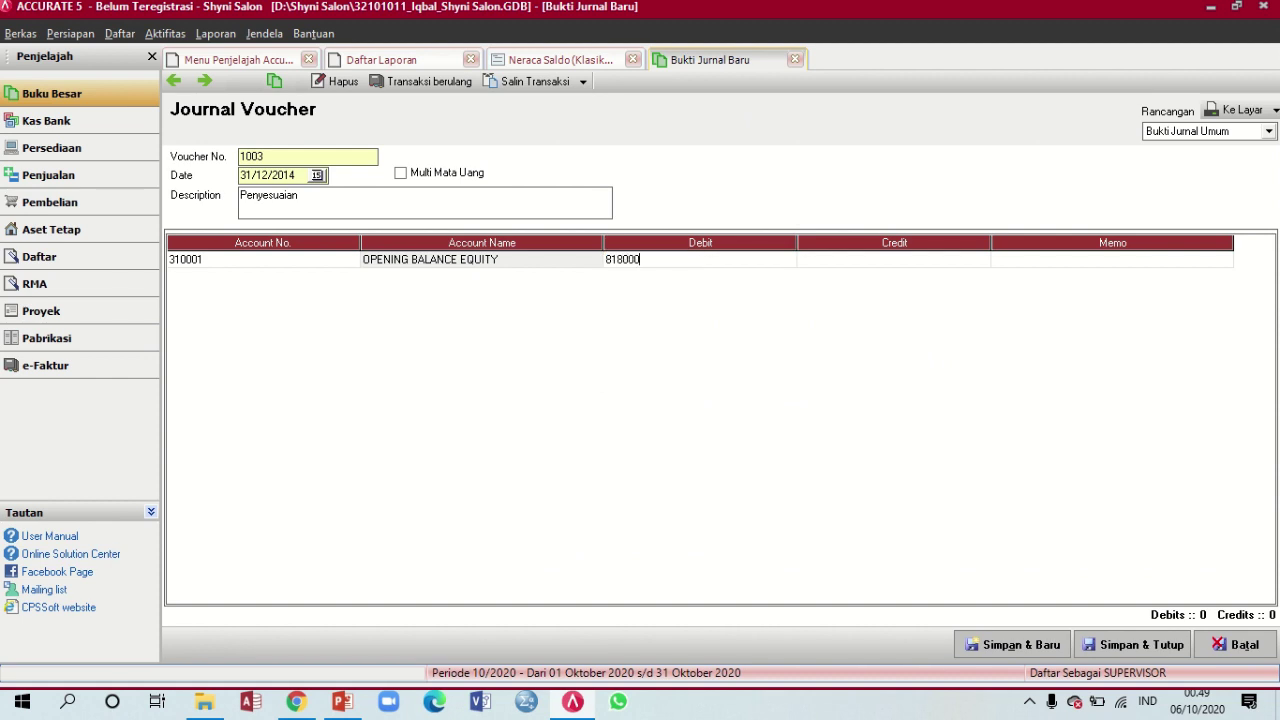
key(Tab)
key(Tab)
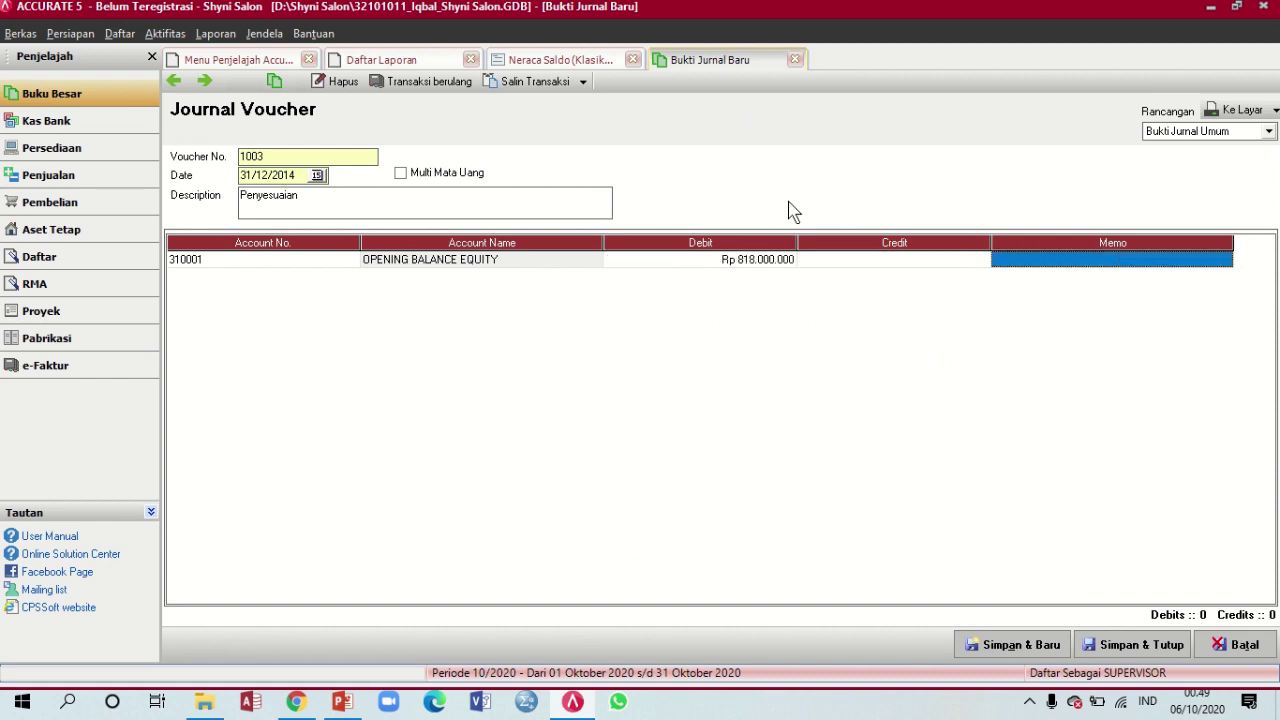
key(Tab)
Credit RETAINED EARNING (320001) on a second line to balance, removing the empty extra row
click(279, 282)
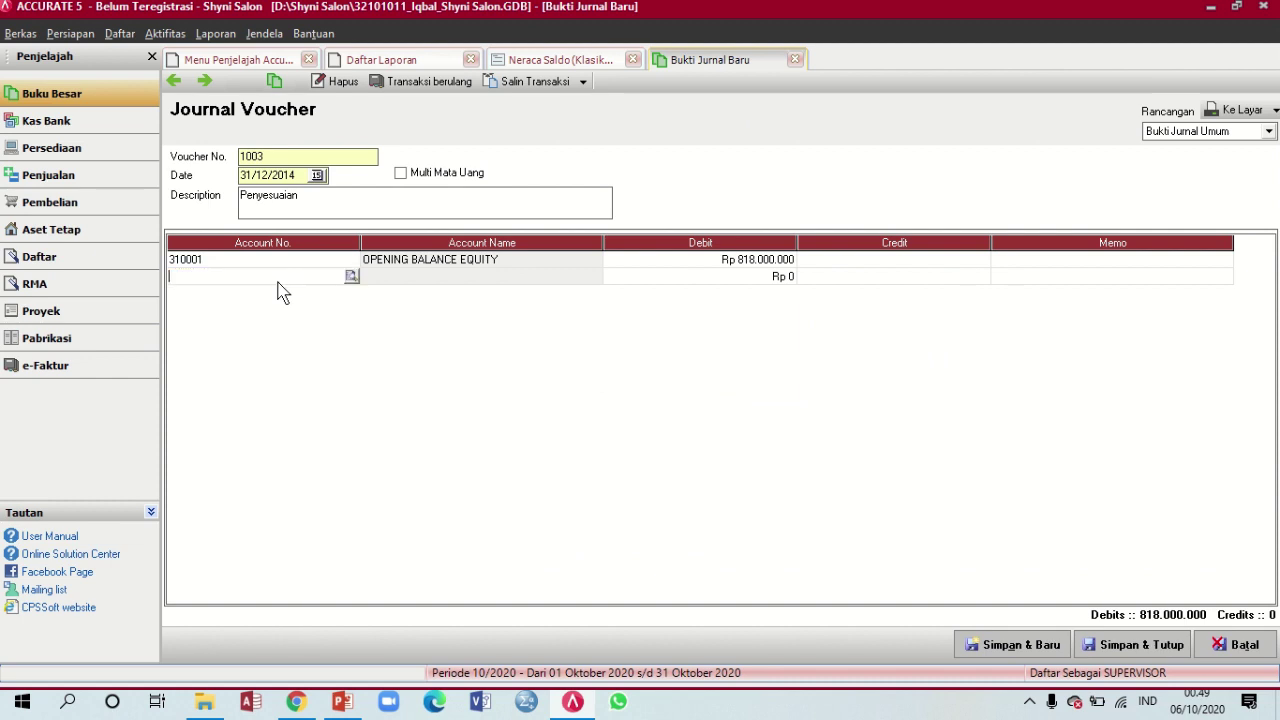
click(351, 277)
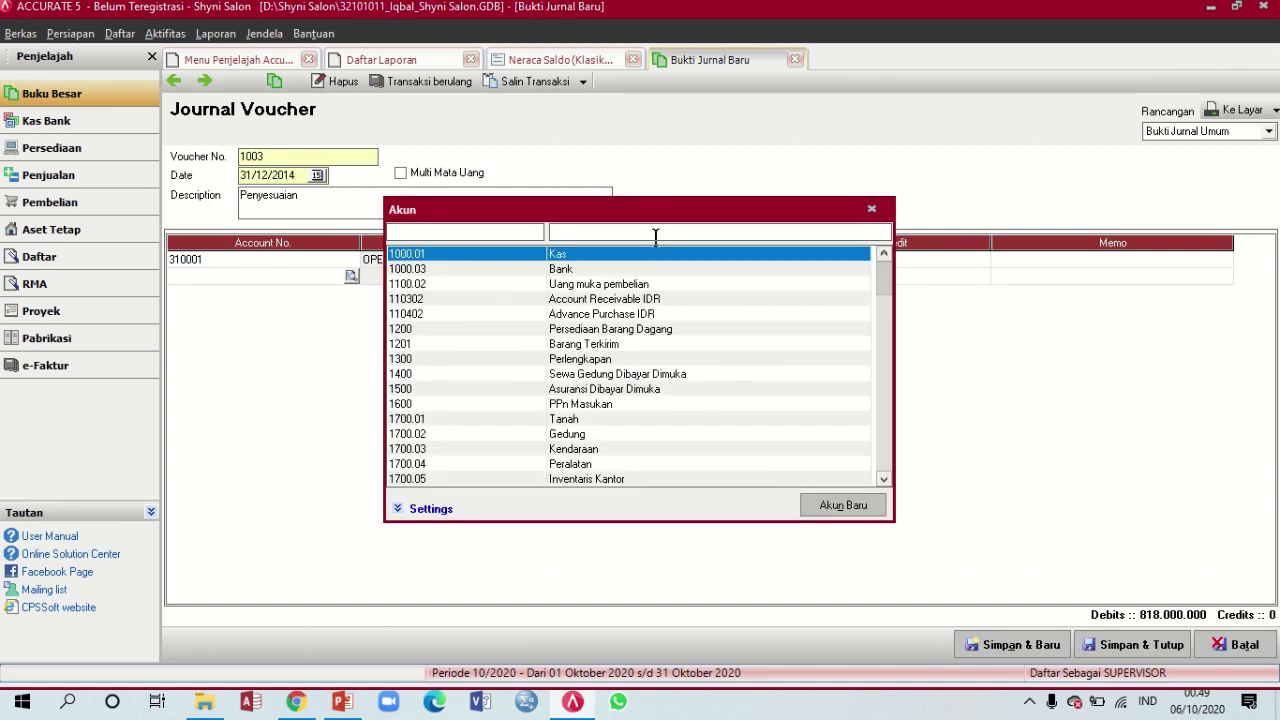
click(655, 236)
text(retai)
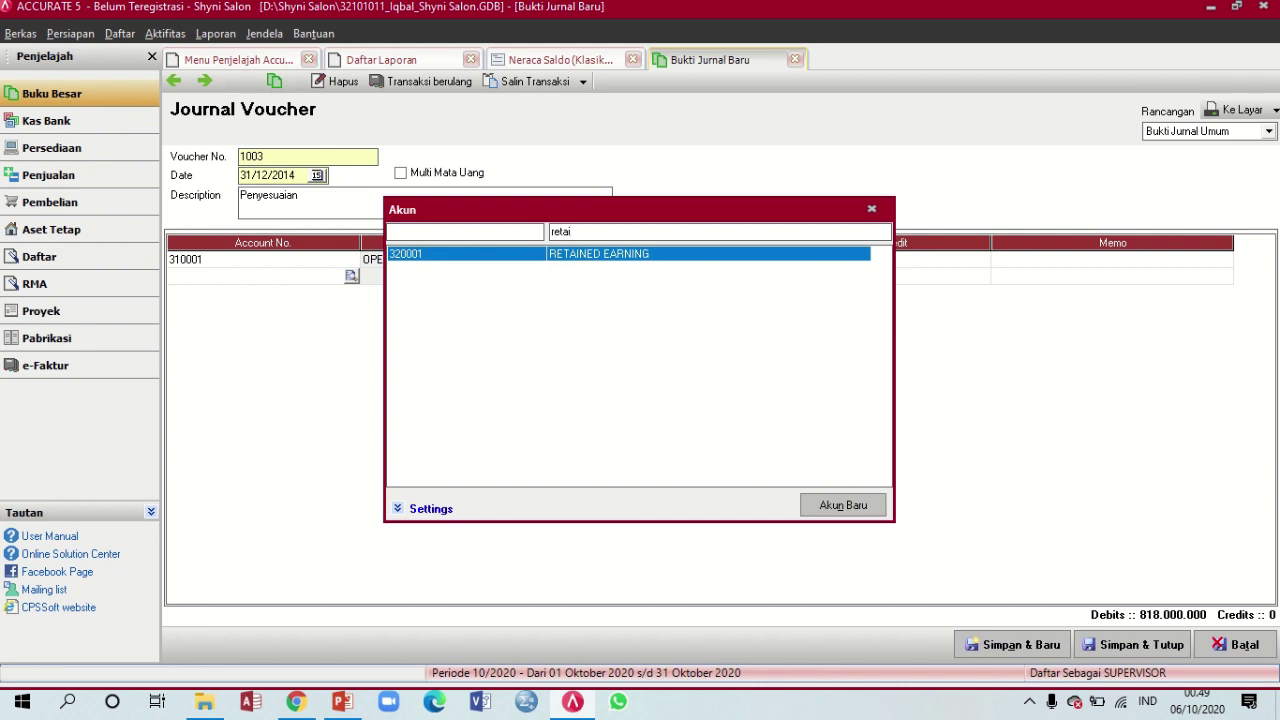
double_click(673, 256)
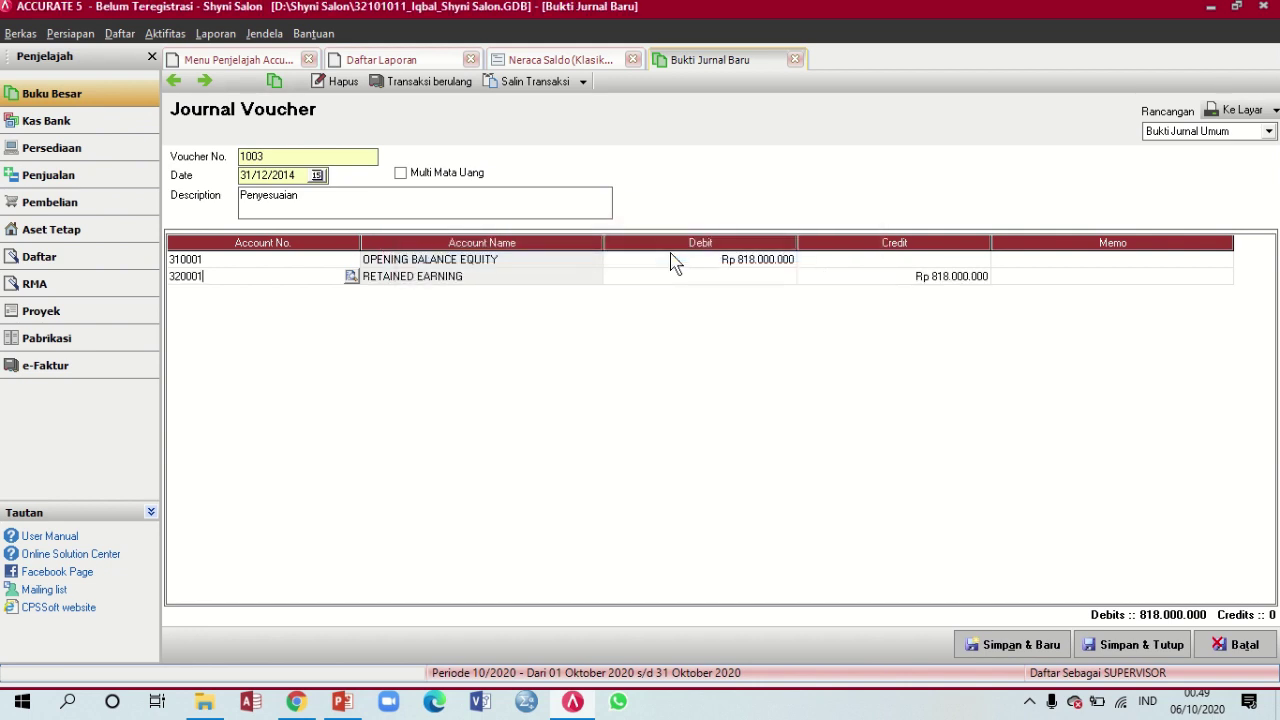
key(Tab)
key(Tab)
key(Tab)
key(Tab)
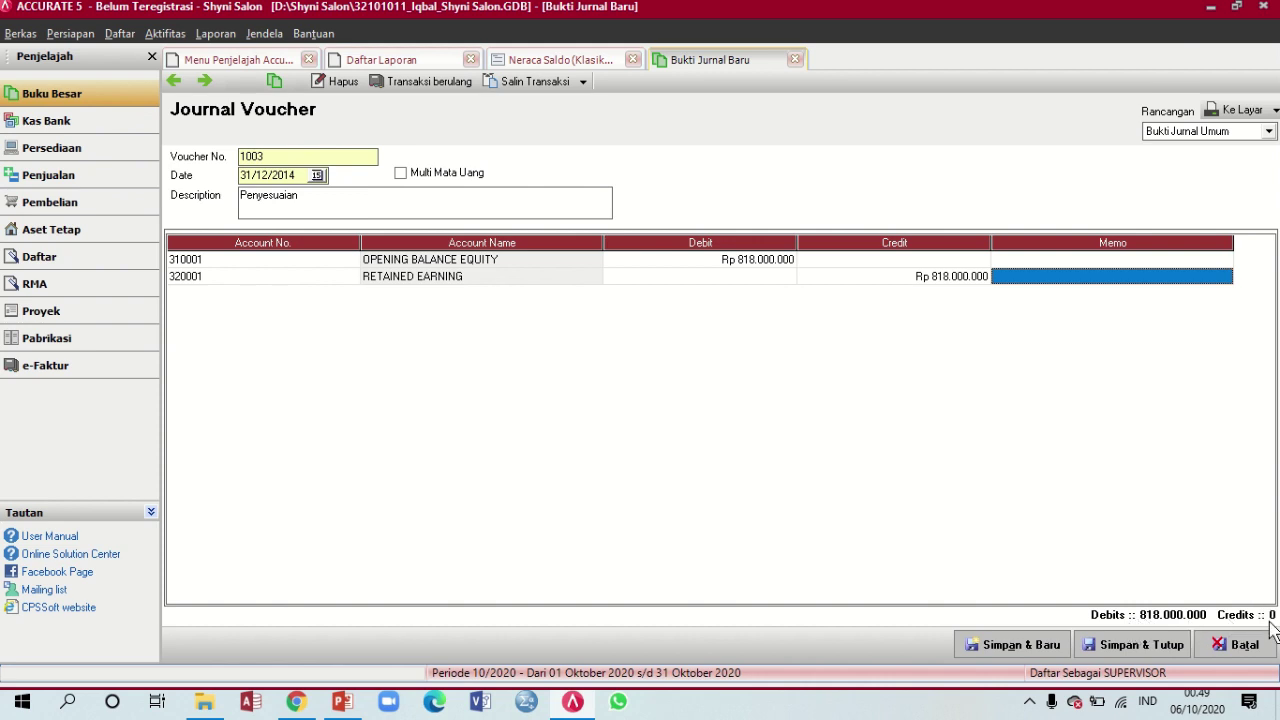
key(Tab)
key(Up)
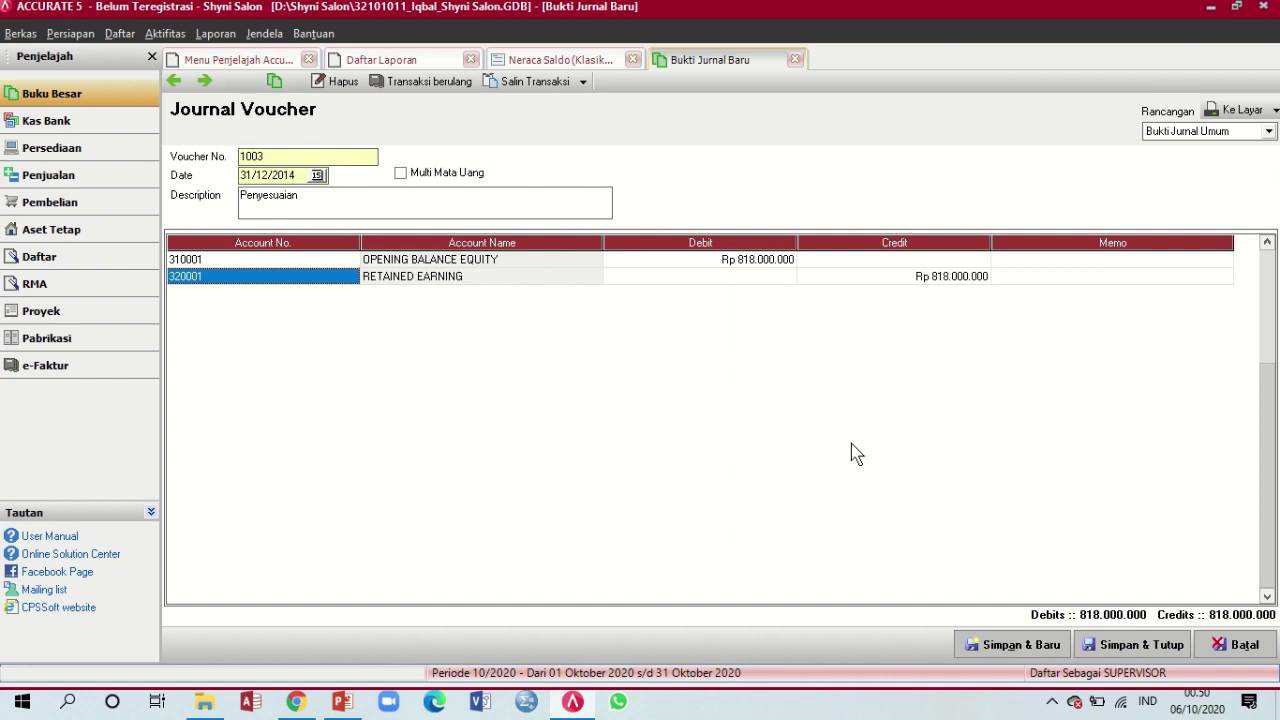
Save and close the journal, refresh the Neraca Saldo report, then close it
click(1107, 647)
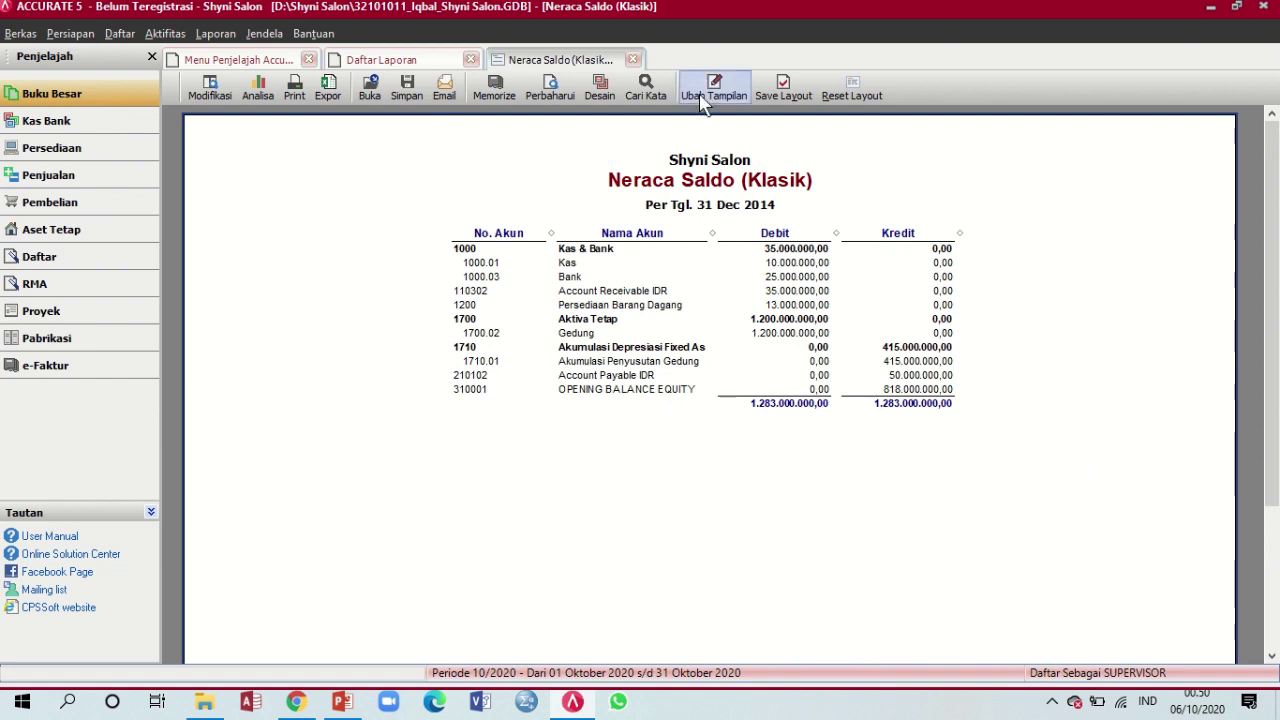
click(545, 87)
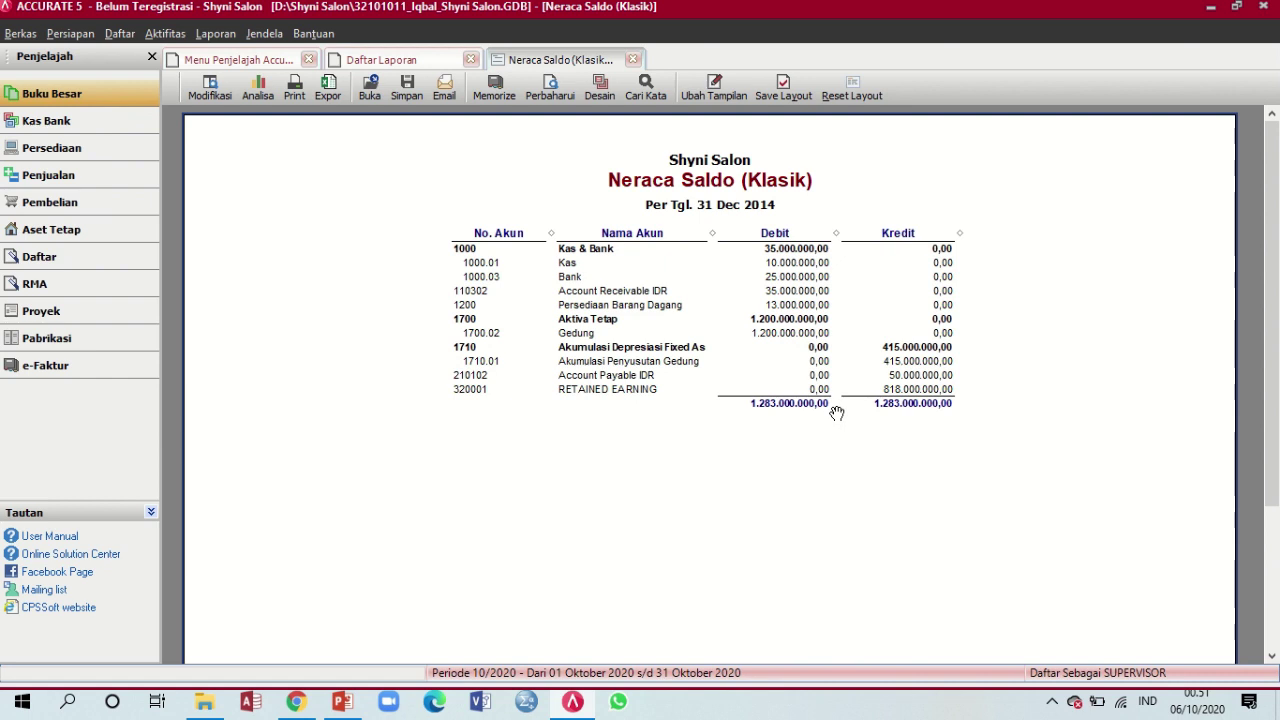
click(633, 60)
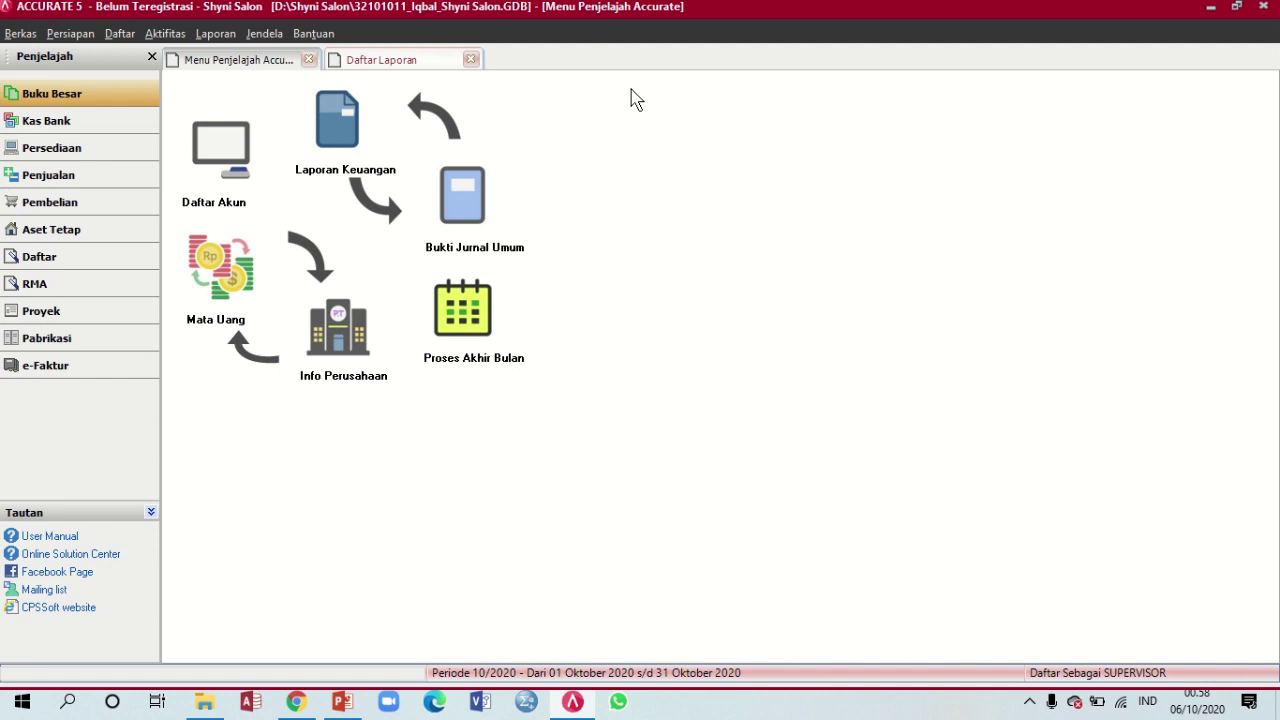
Save the data with alias Sate via Berkas > Simpan dengan Alias, then close the window
click(20, 33)
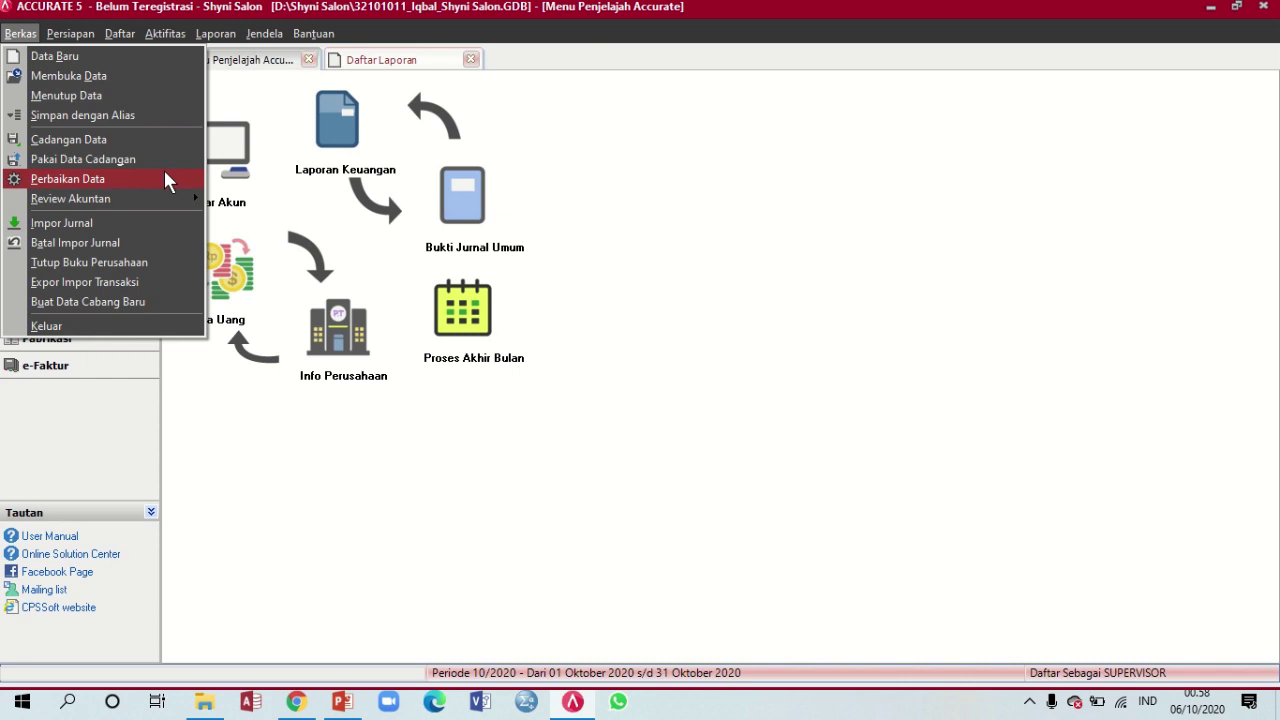
click(1259, 190)
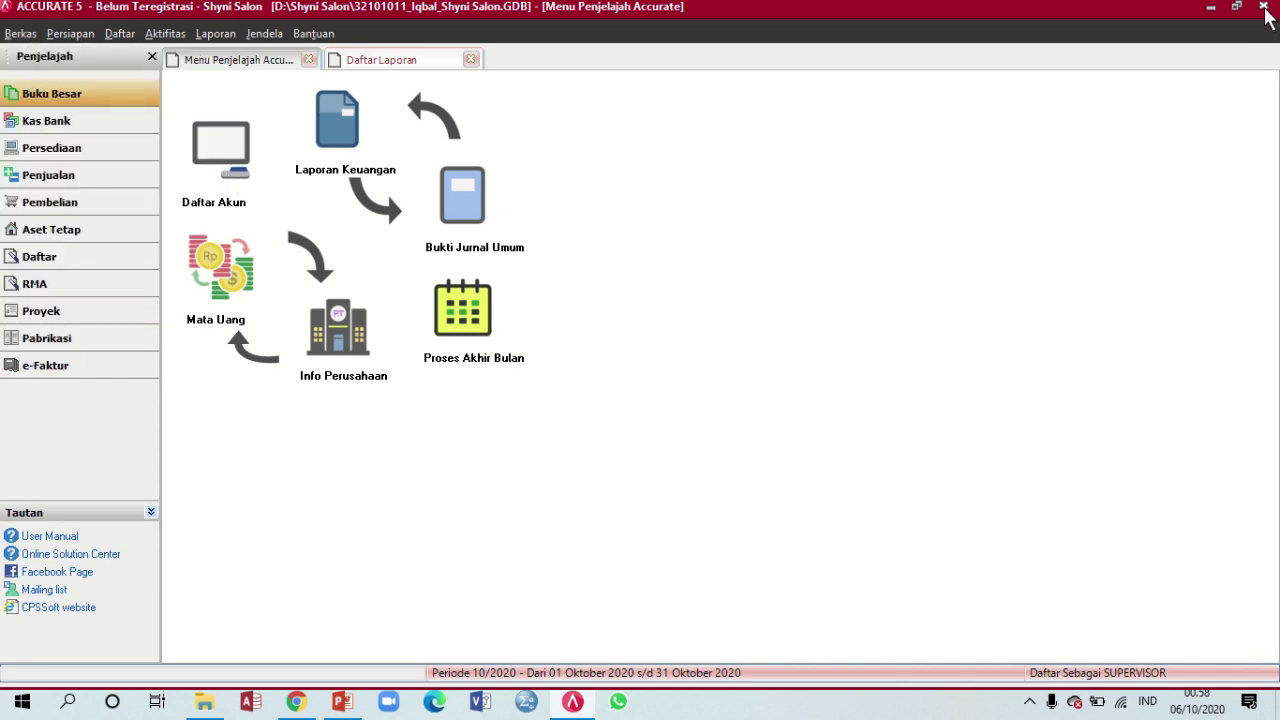
click(35, 40)
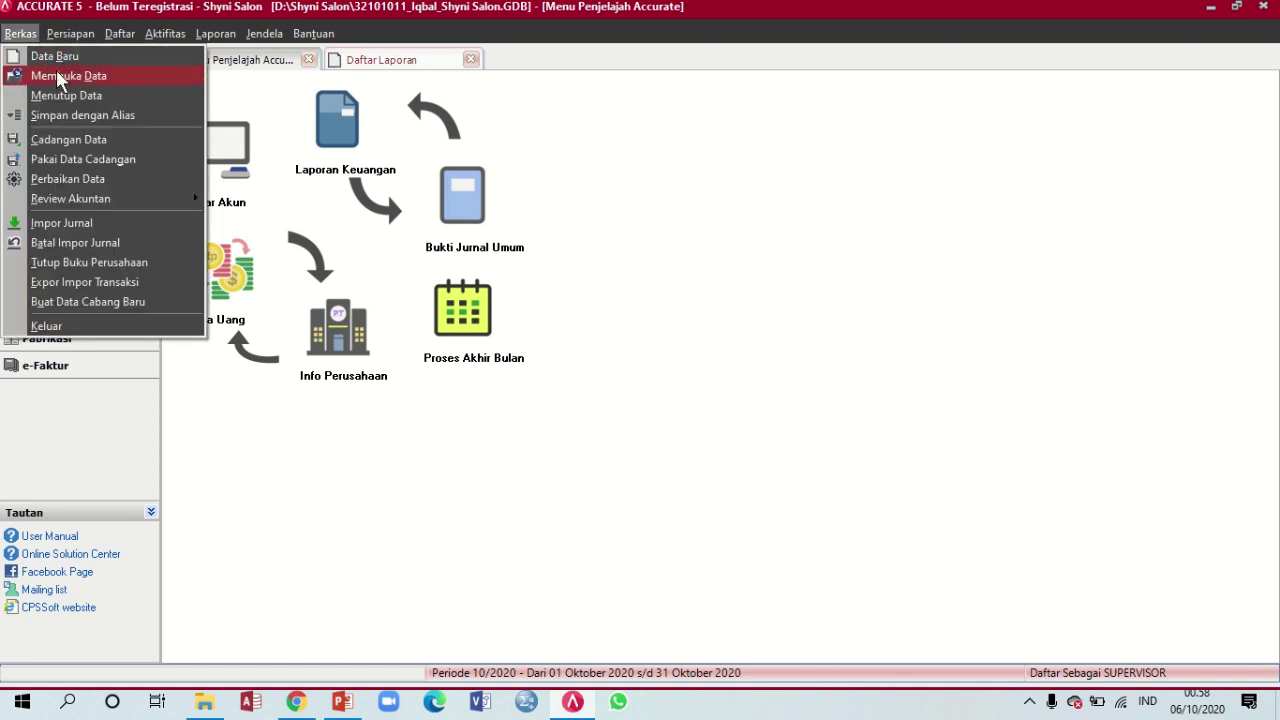
click(129, 118)
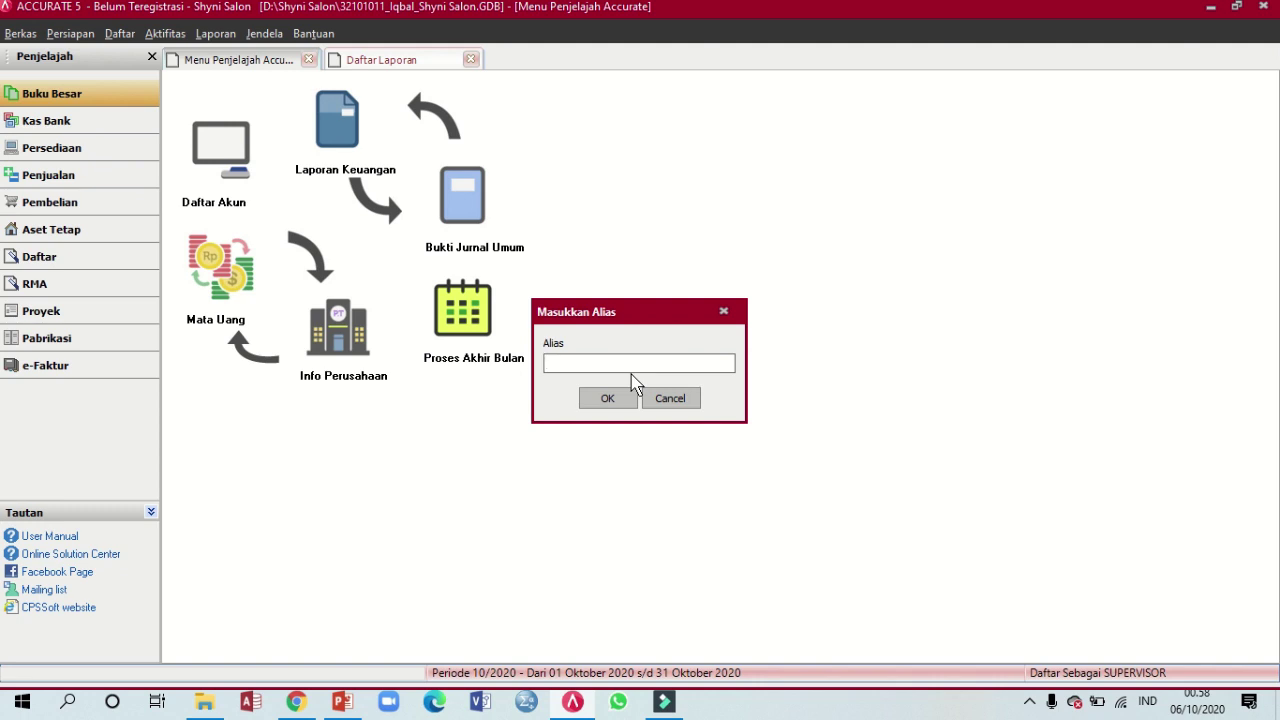
text(Sate)
click(600, 399)
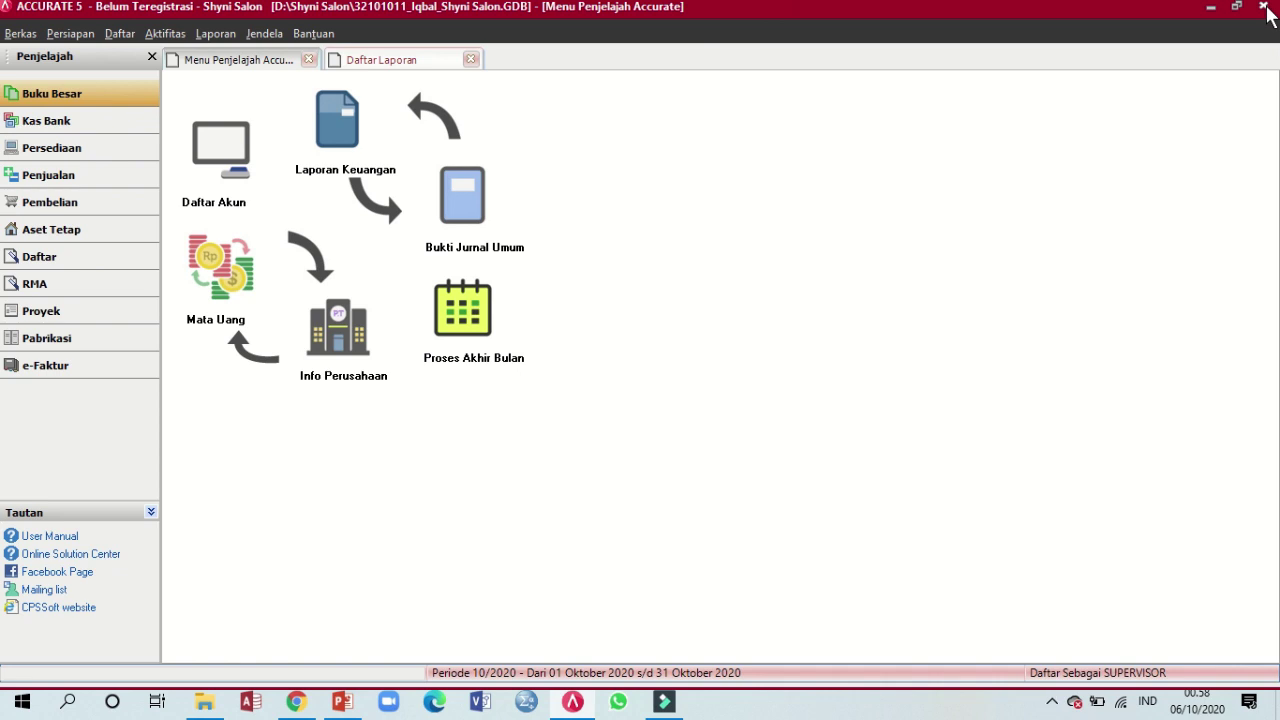
click(1264, 8)
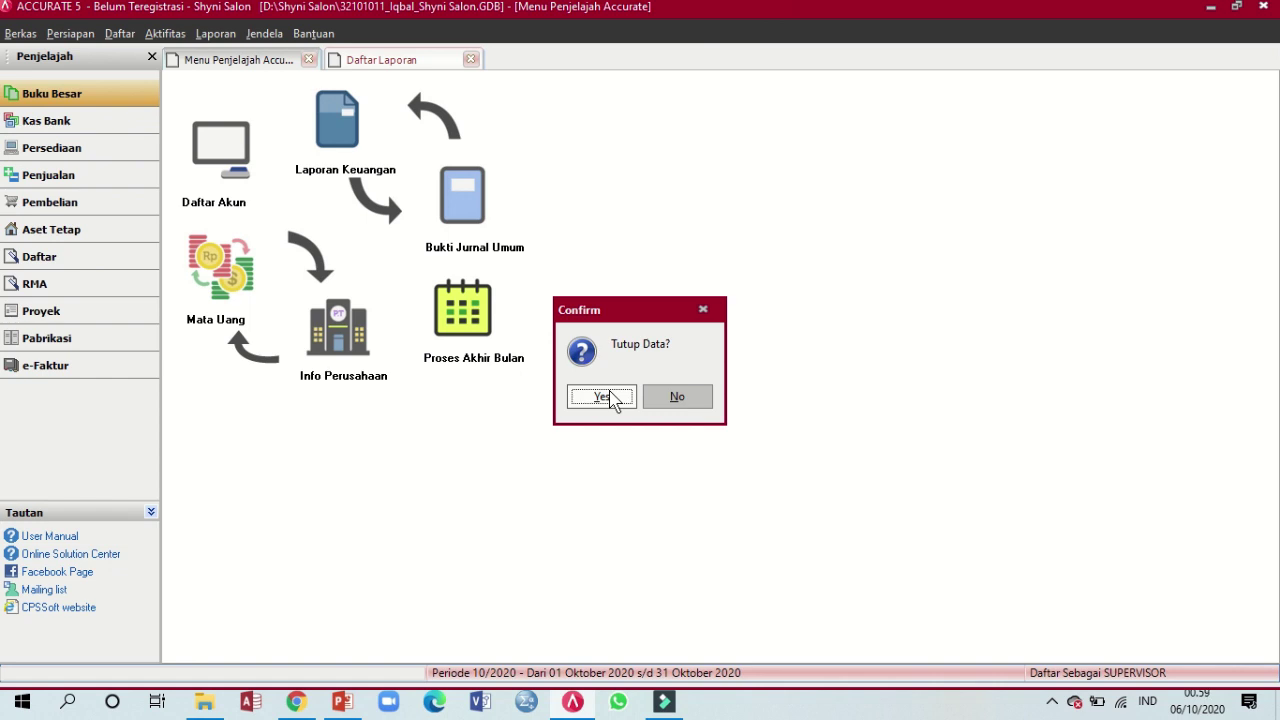
Confirm closing the data, agree to back it up, and acknowledge the completed backup
click(603, 397)
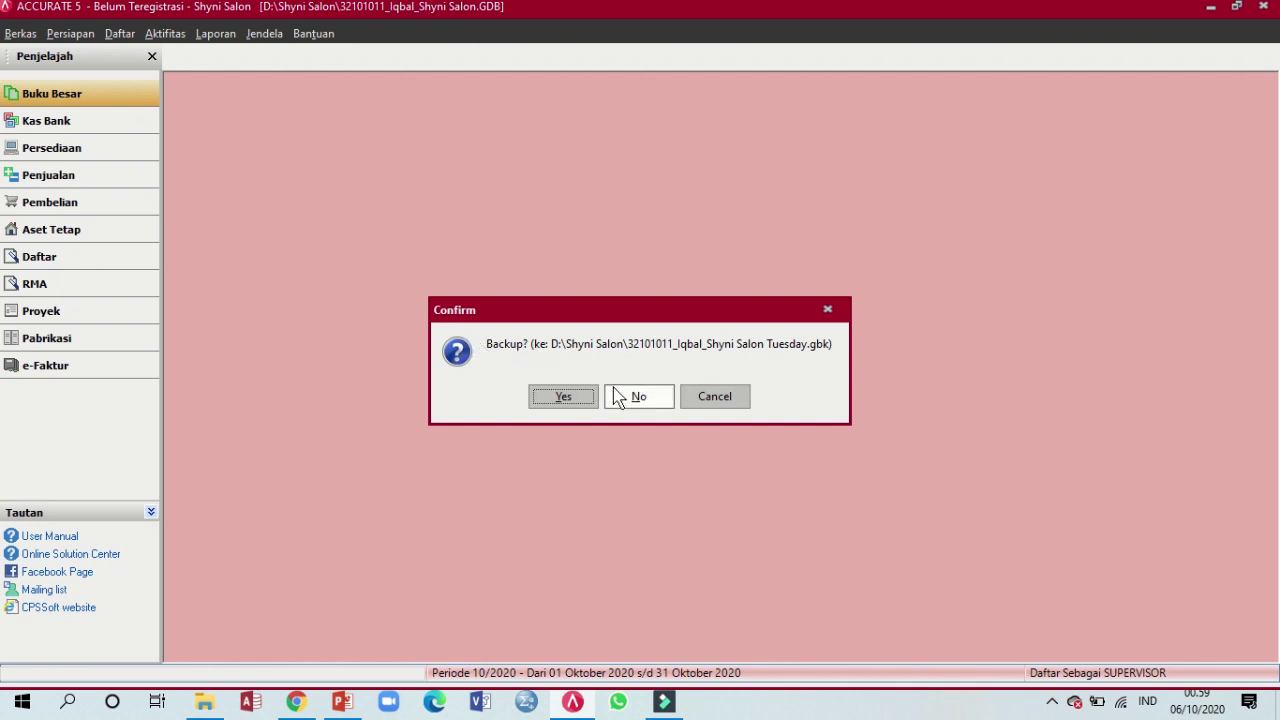
click(565, 397)
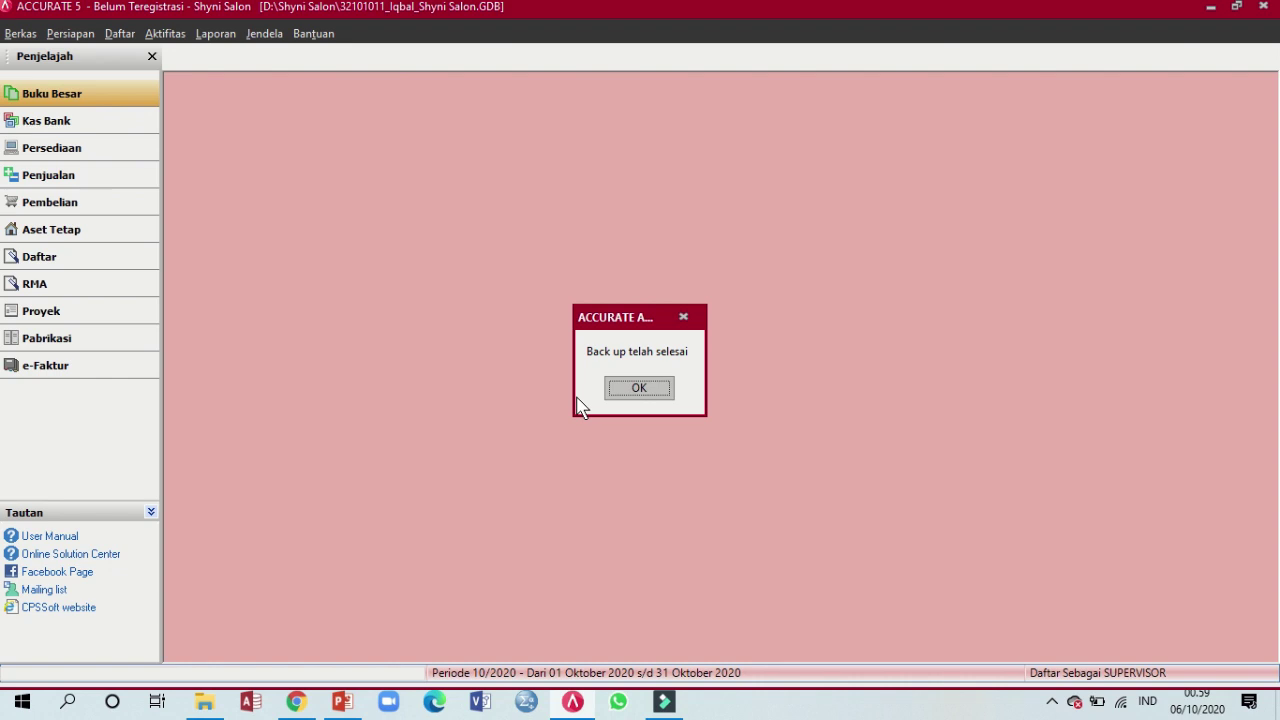
click(624, 393)
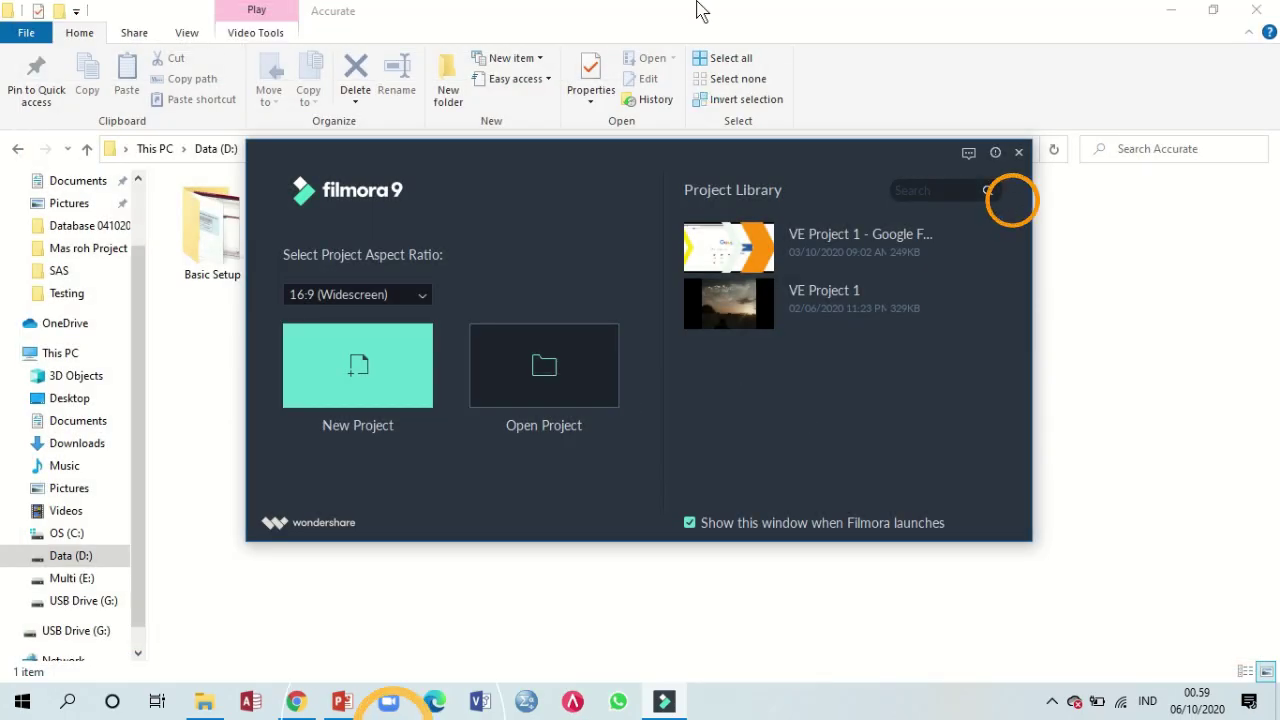
Dismiss the Filmora 9 launcher to reveal the ACCURATE 5 start window
mouse_move(682, 9)
click(574, 37)
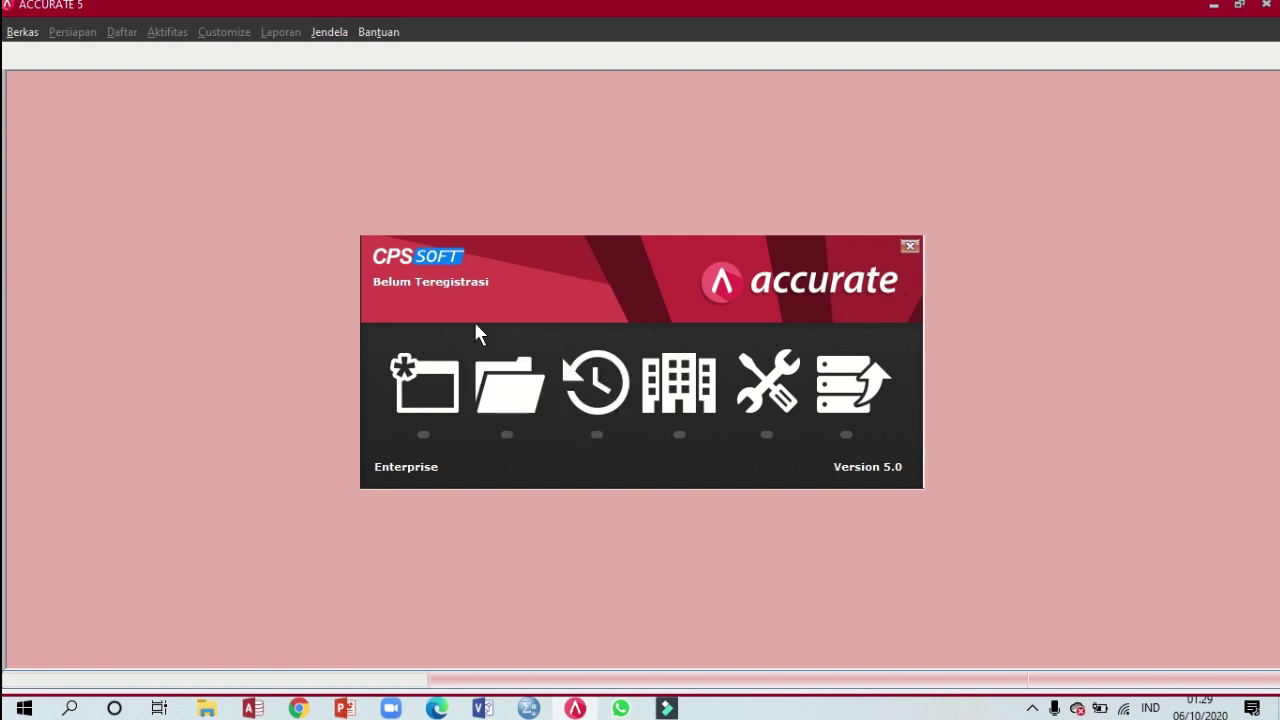
Open the Buka Database dialog's Alias list and pick Sate
click(505, 394)
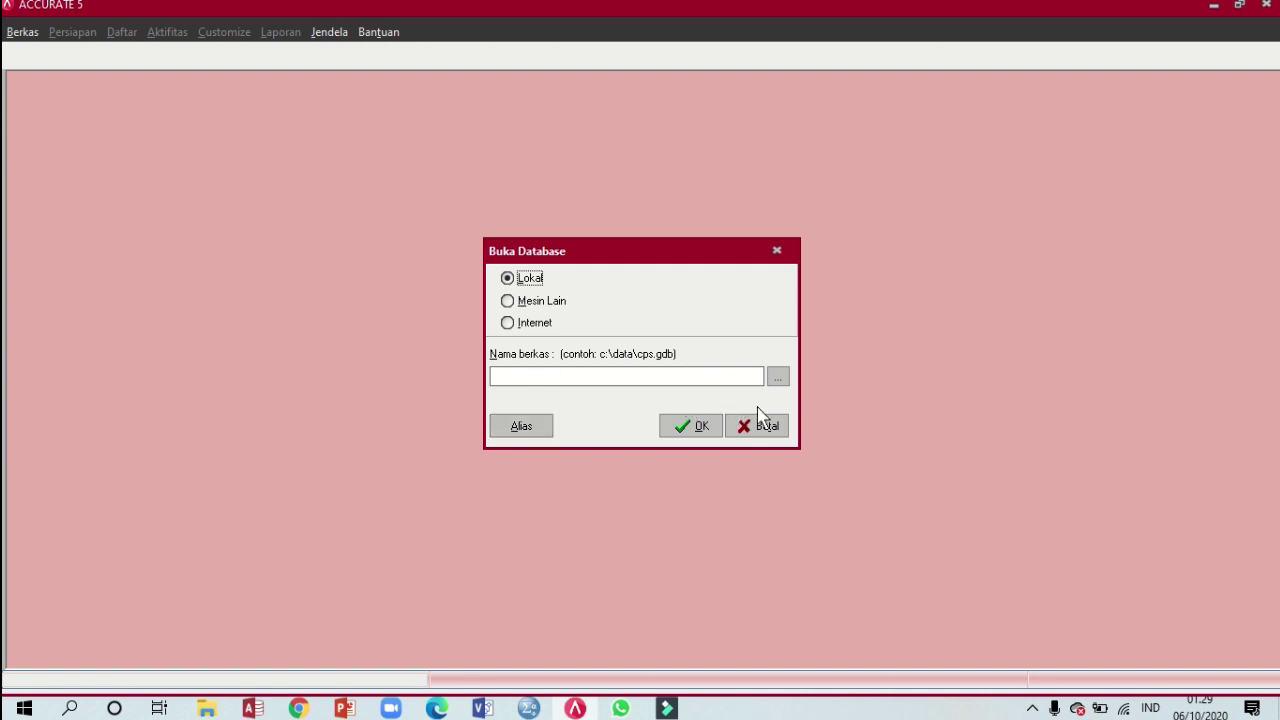
click(522, 428)
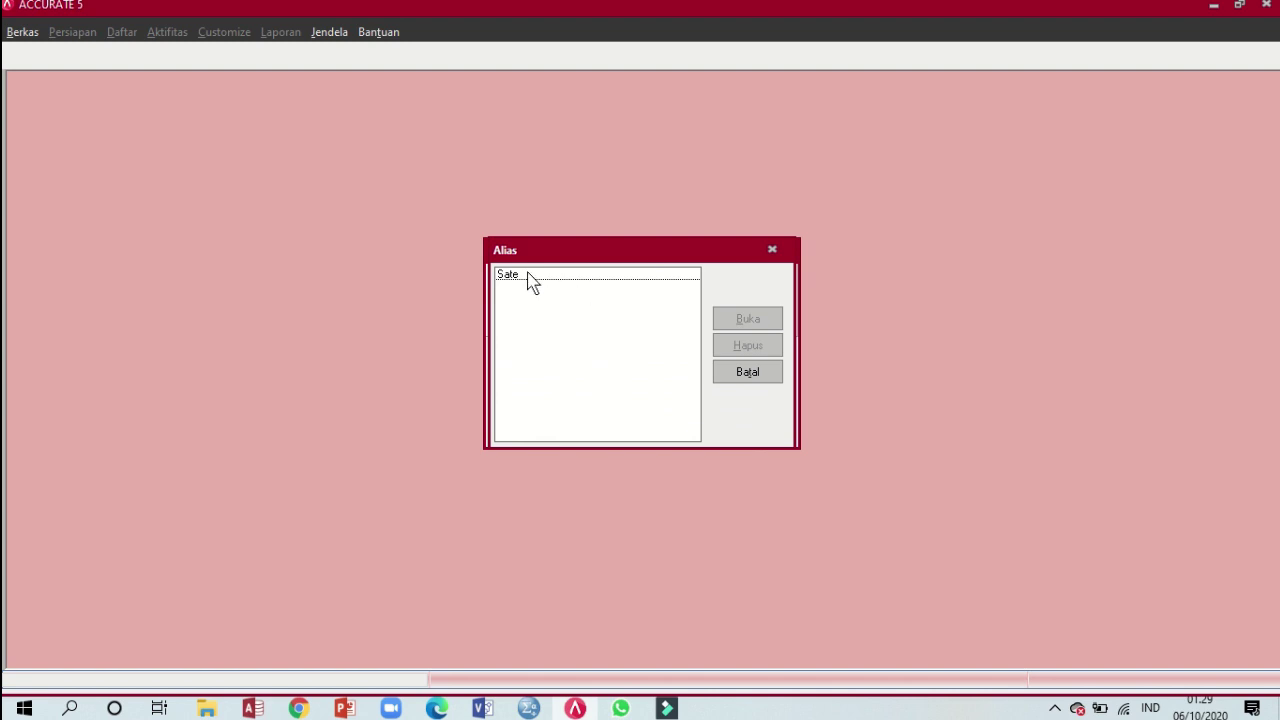
click(530, 278)
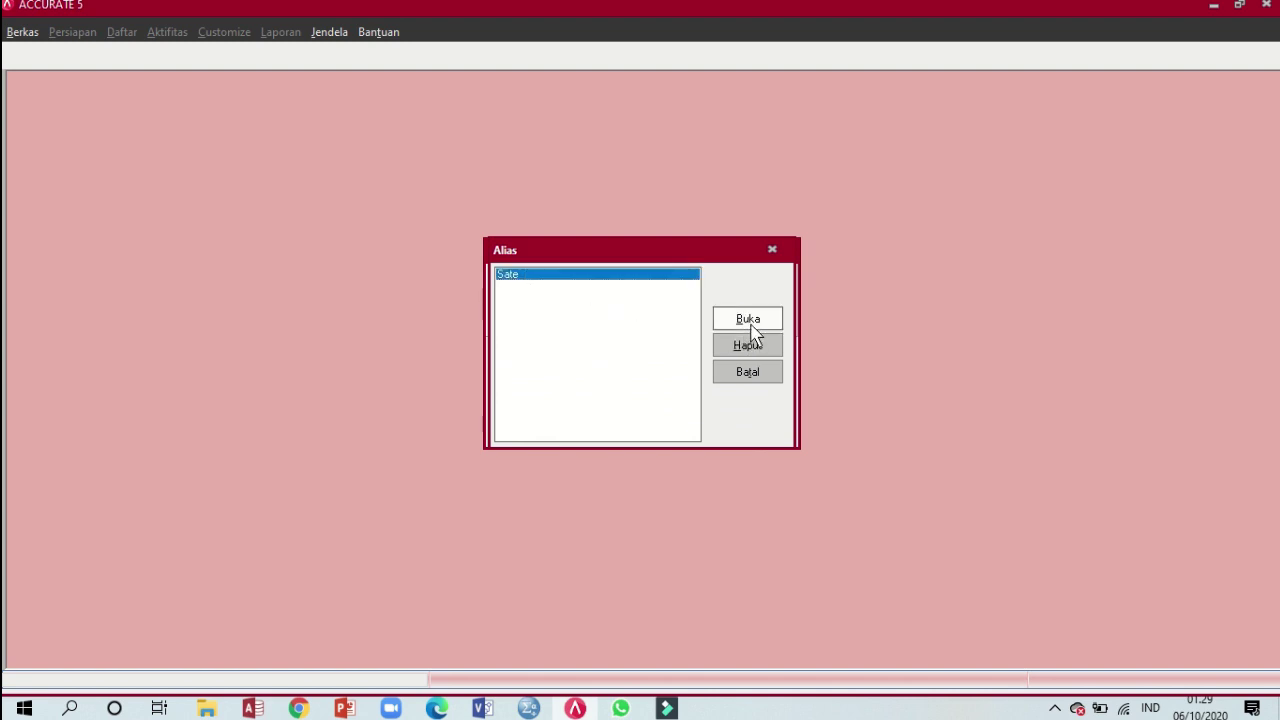